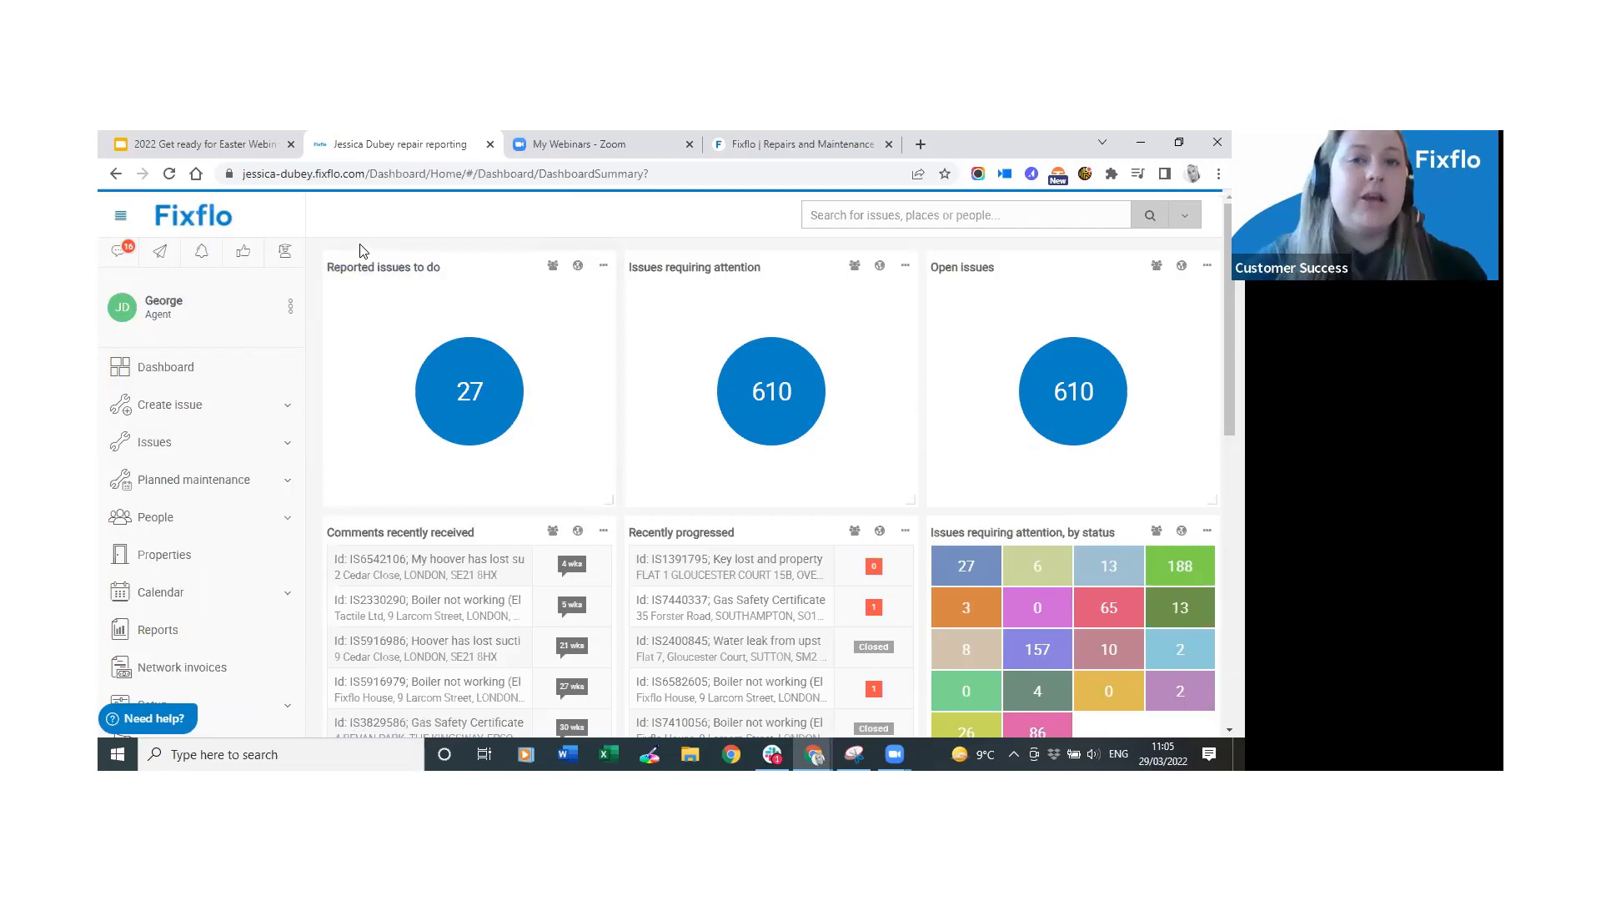
# Log out of the agent account and highlight the reporting page's welcome message twice.
pyautogui.click(291, 306)
pyautogui.click(228, 498)
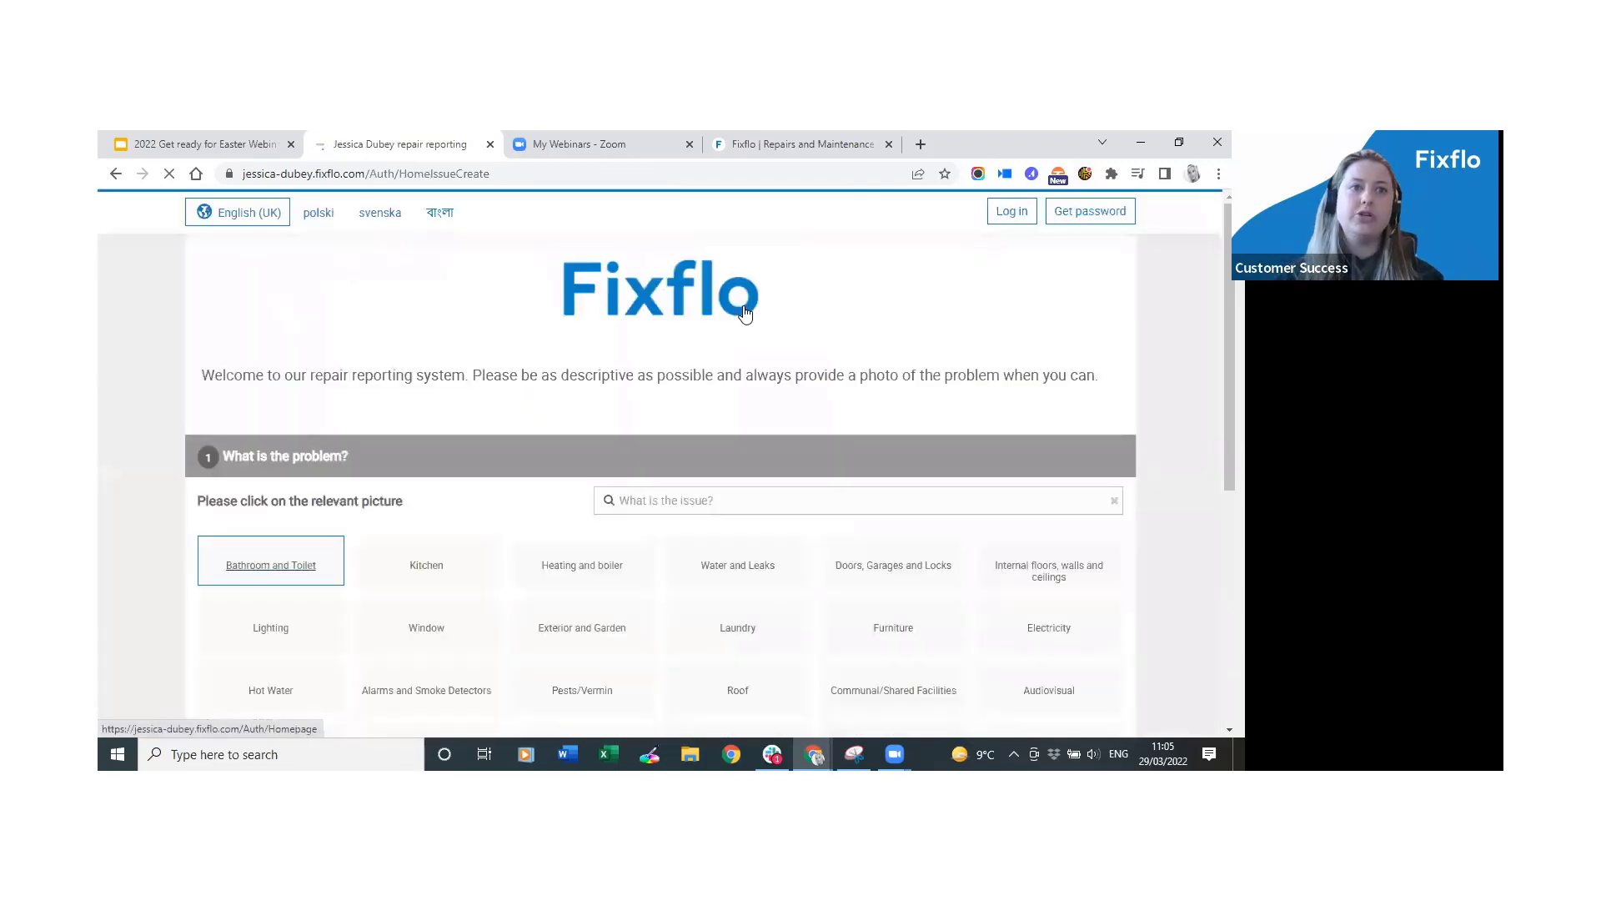
pyautogui.moveTo(200, 377); pyautogui.dragTo(1105, 371)
pyautogui.click(1077, 380)
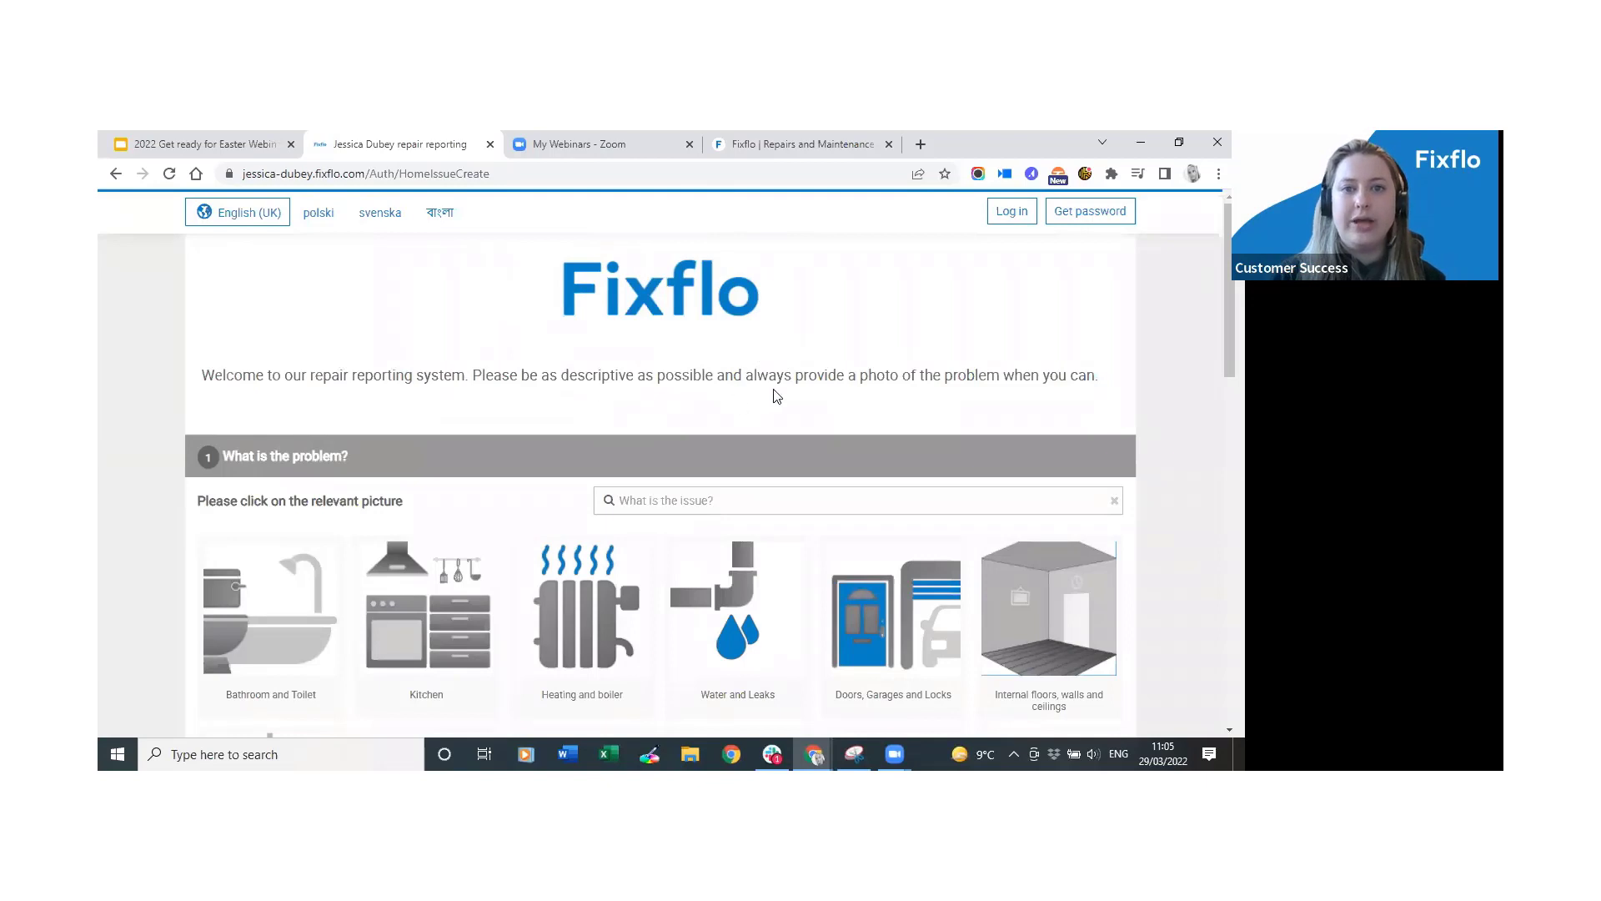
pyautogui.moveTo(198, 384); pyautogui.dragTo(1120, 385)
pyautogui.click(1121, 391)
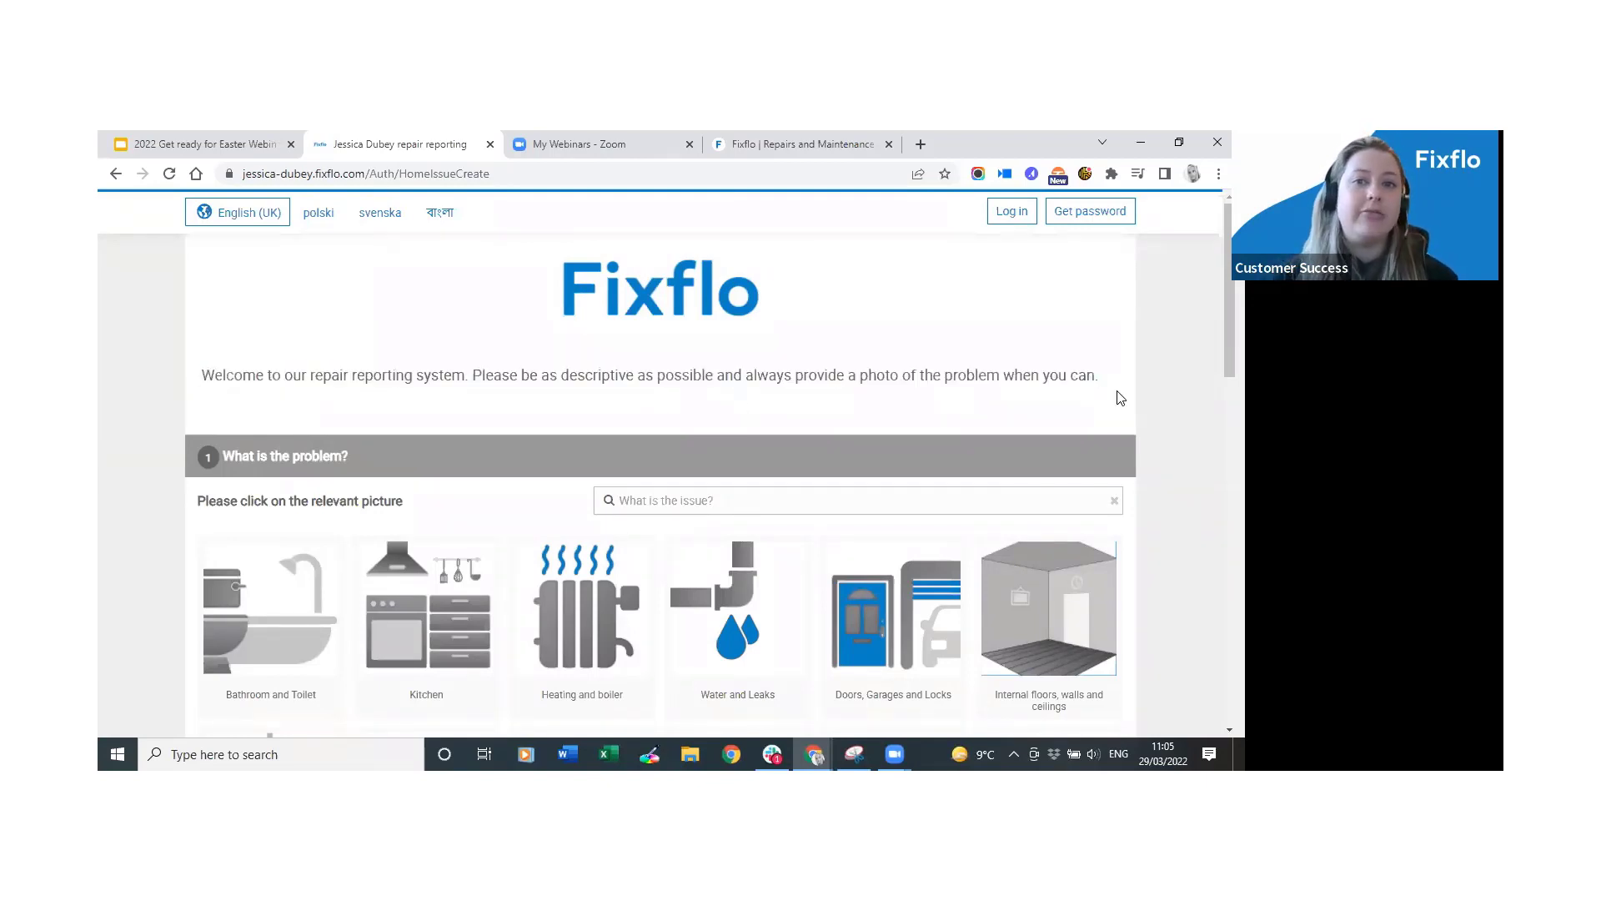
# Sign back in as the agent and open Setup > Content edit.
pyautogui.click(1009, 212)
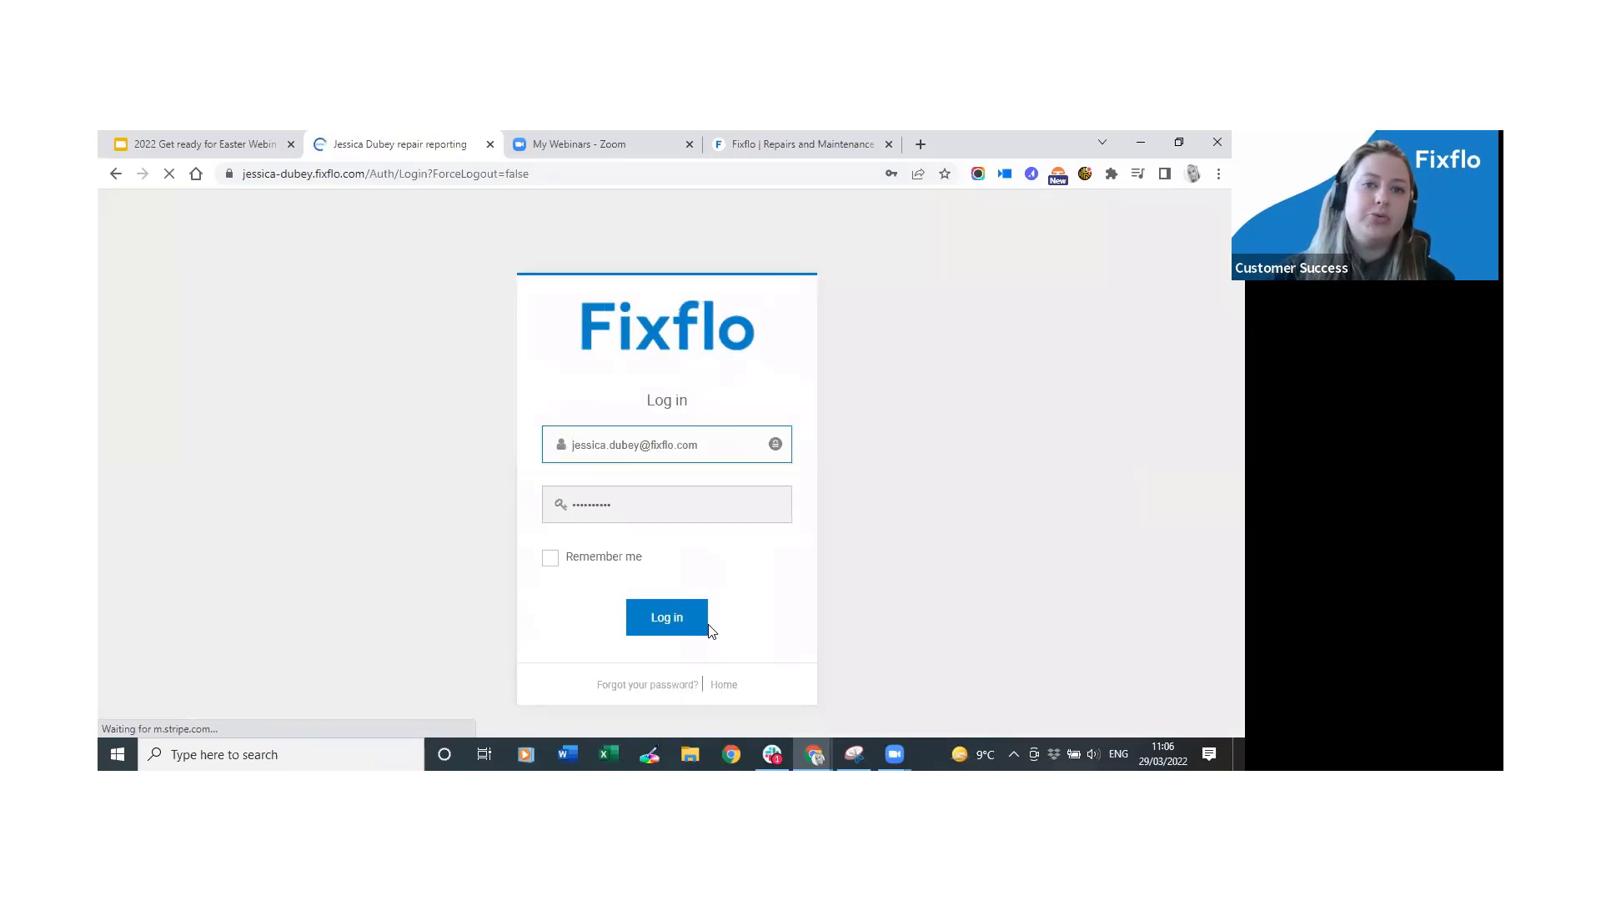
pyautogui.click(664, 619)
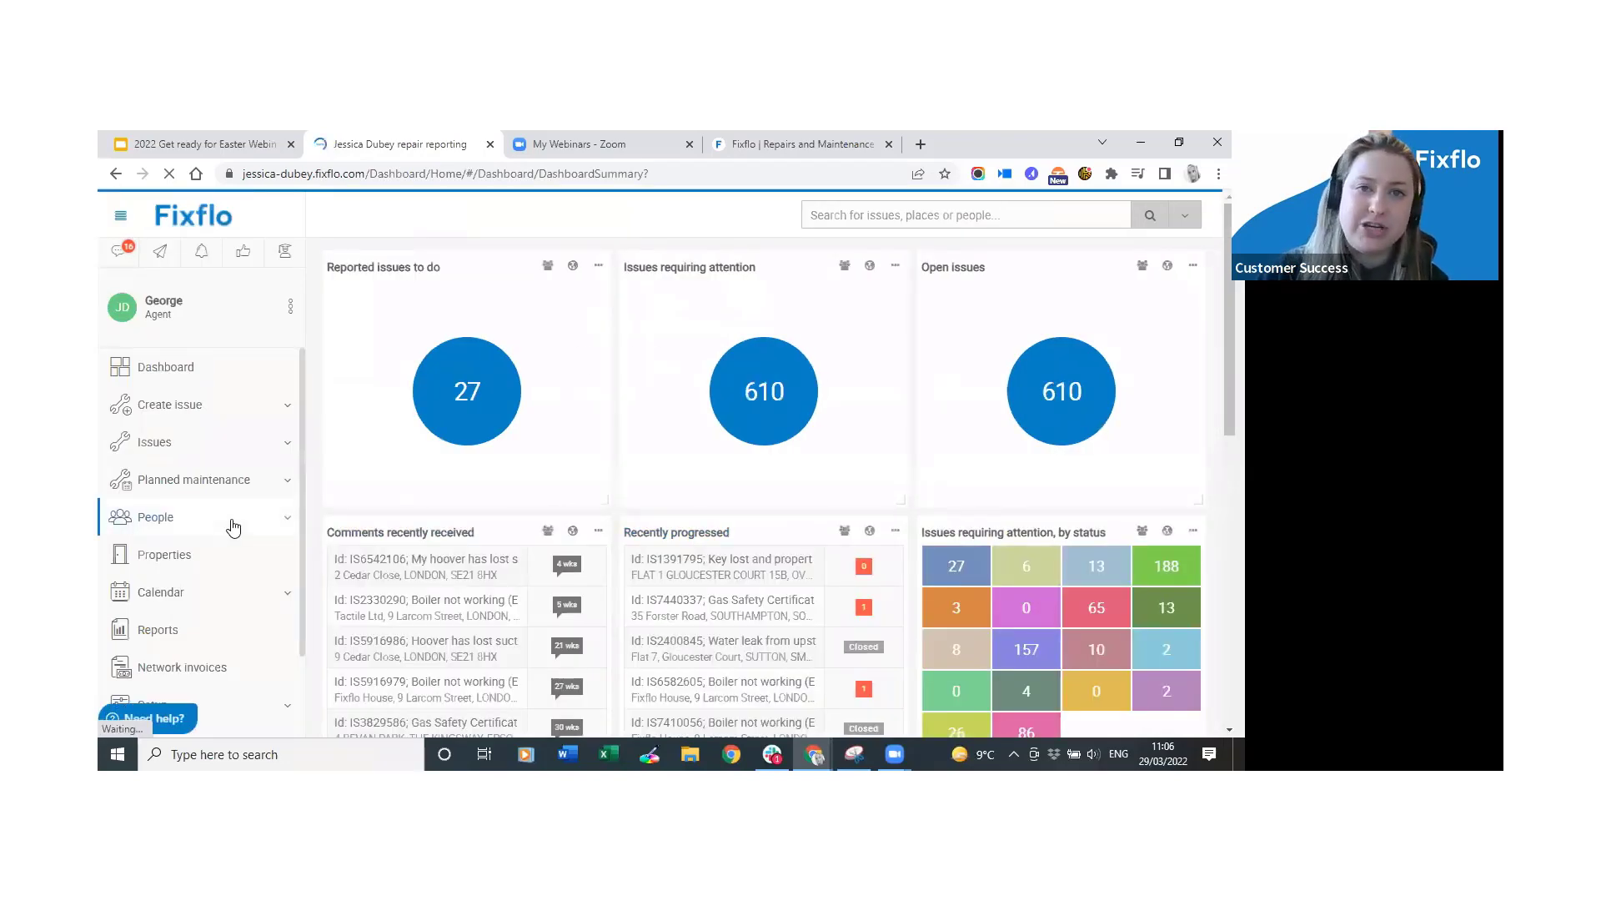
pyautogui.scroll(-1, 234, 527)
pyautogui.scroll(-1, 234, 527)
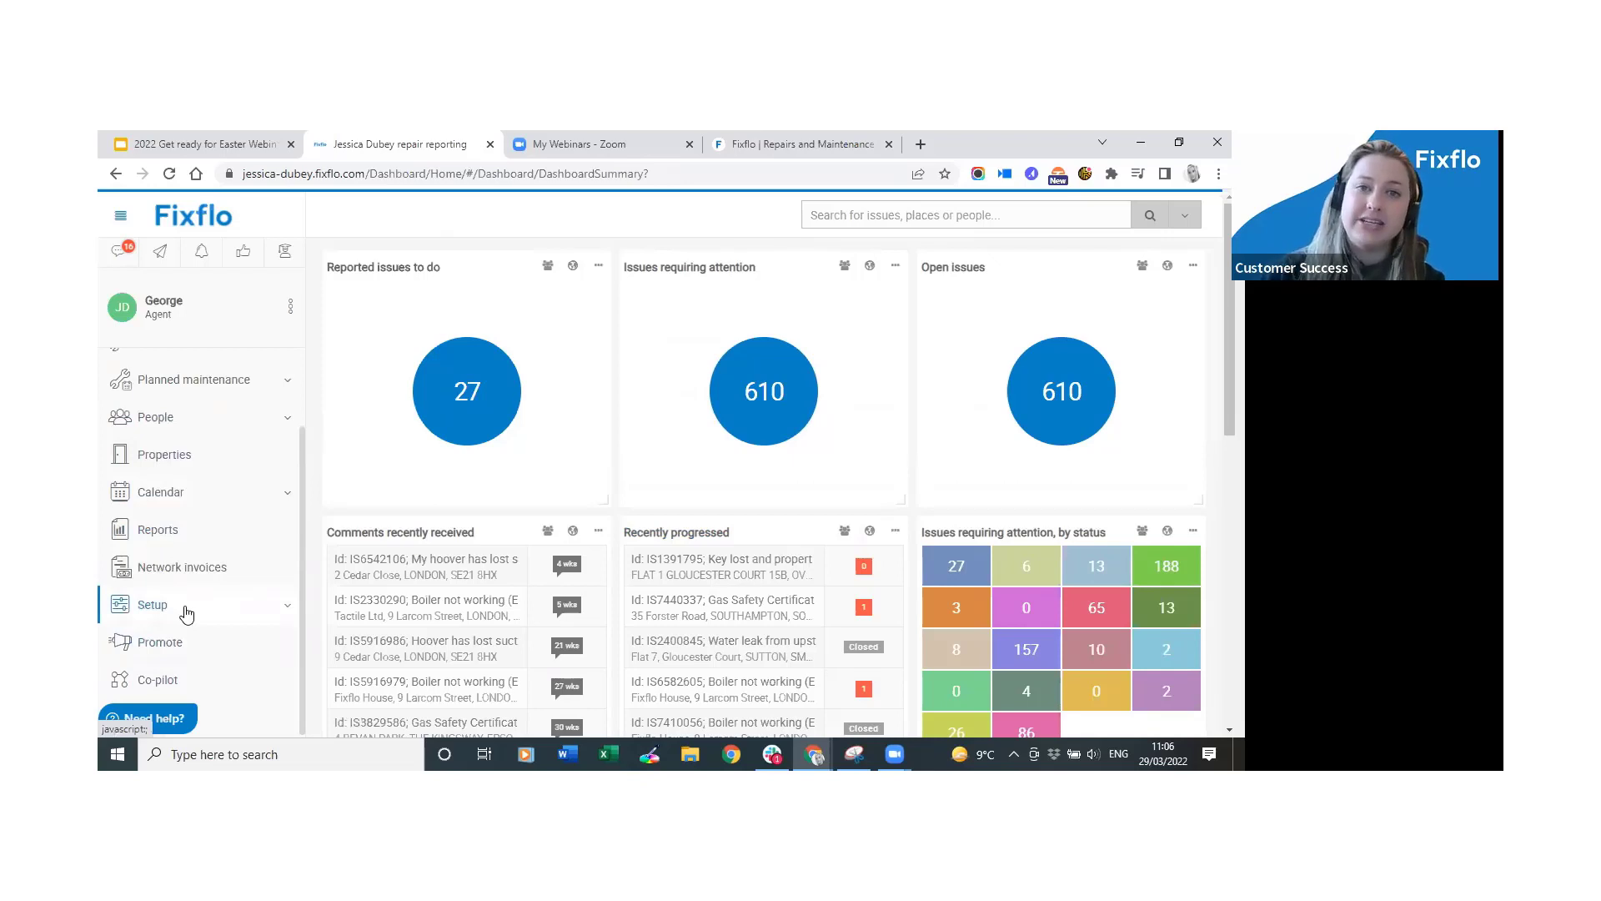
pyautogui.click(186, 614)
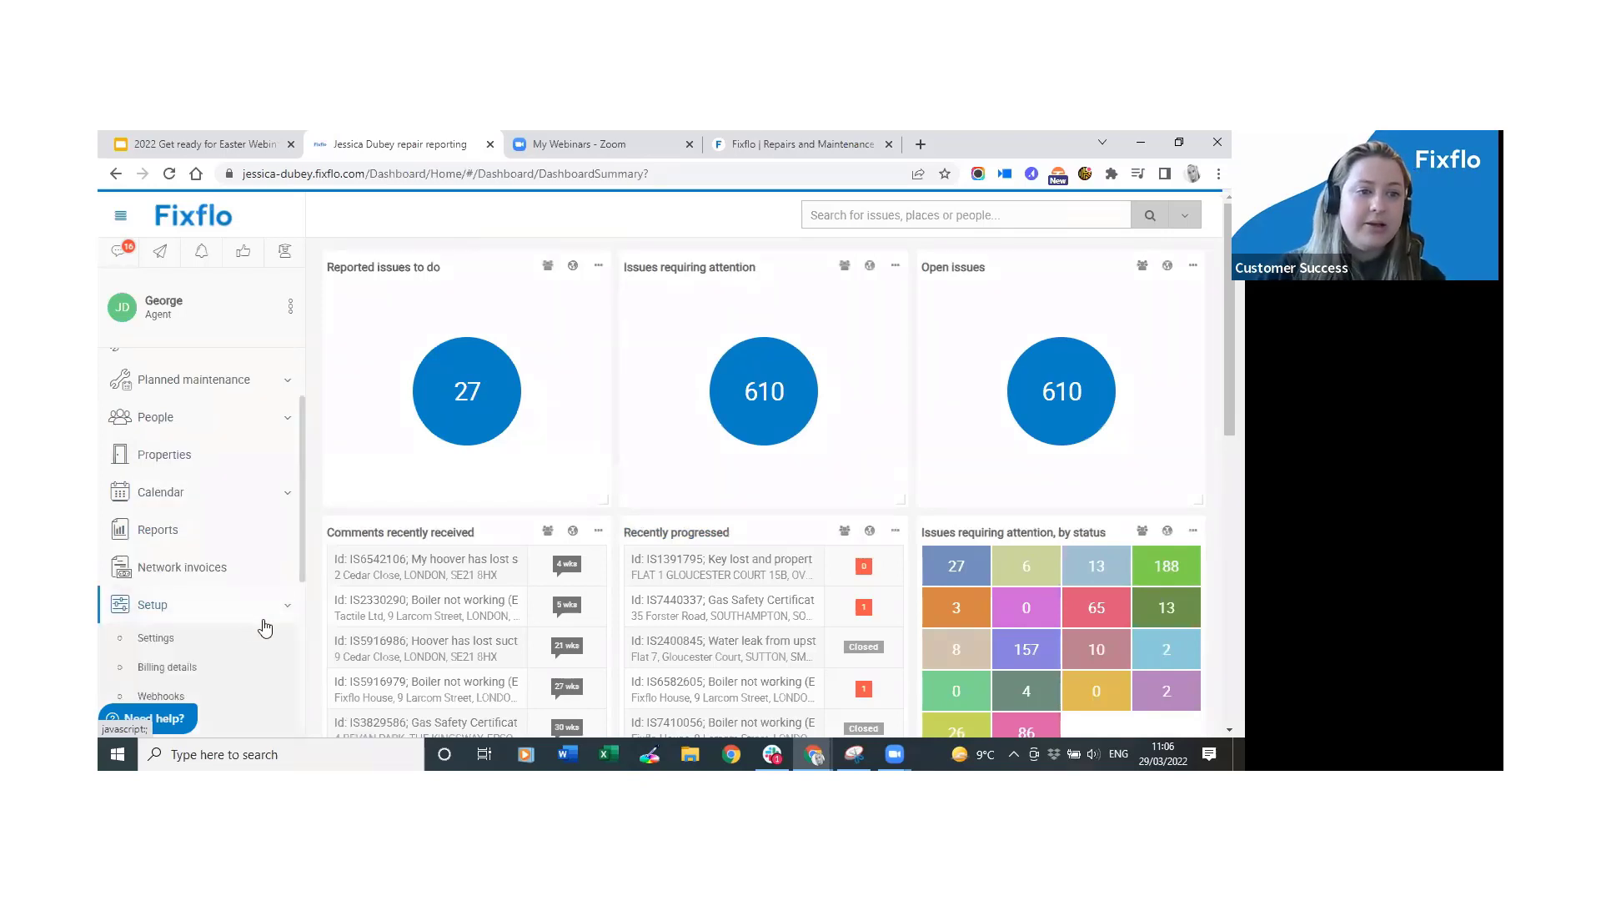
pyautogui.scroll(-1, 217, 550)
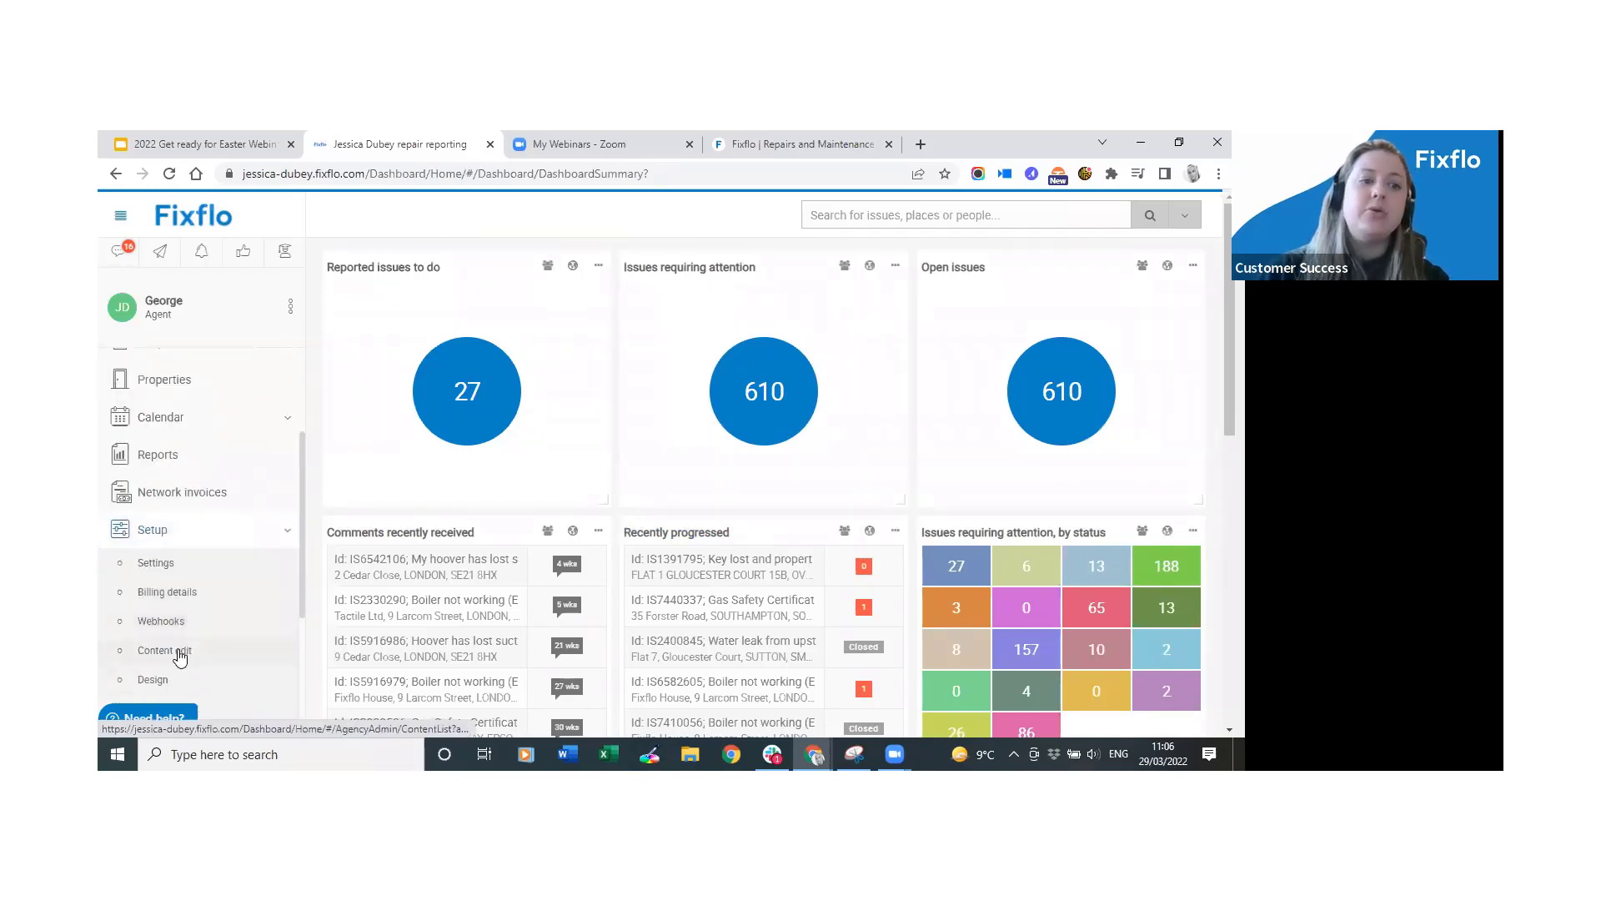
pyautogui.click(222, 662)
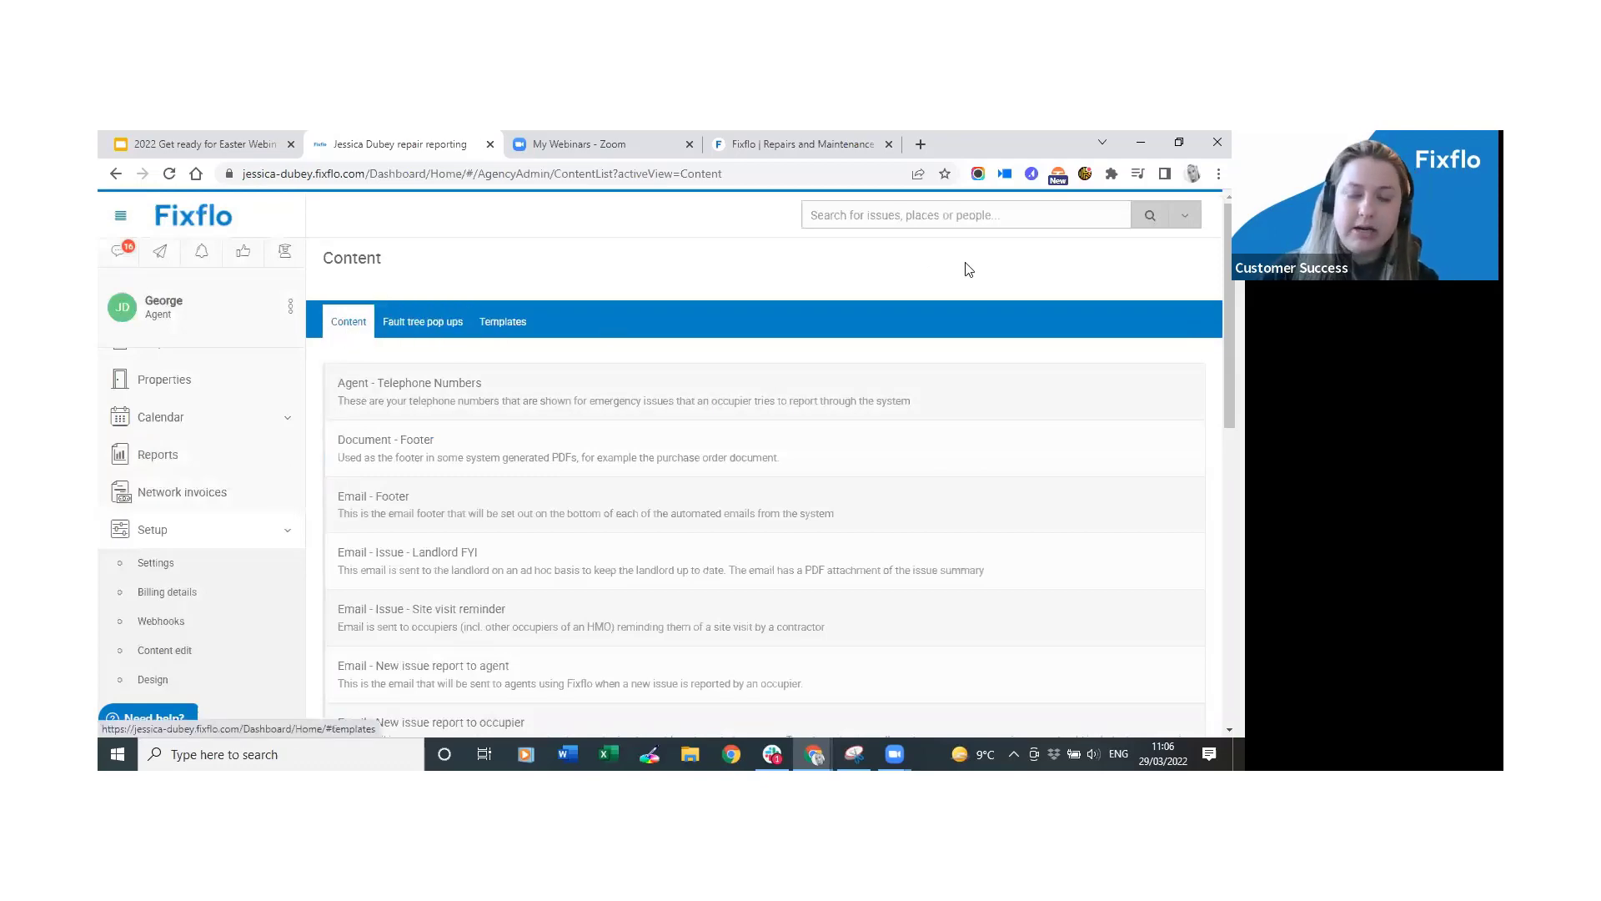
pyautogui.scroll(-5, 1083, 500)
pyautogui.scroll(-3, 1084, 500)
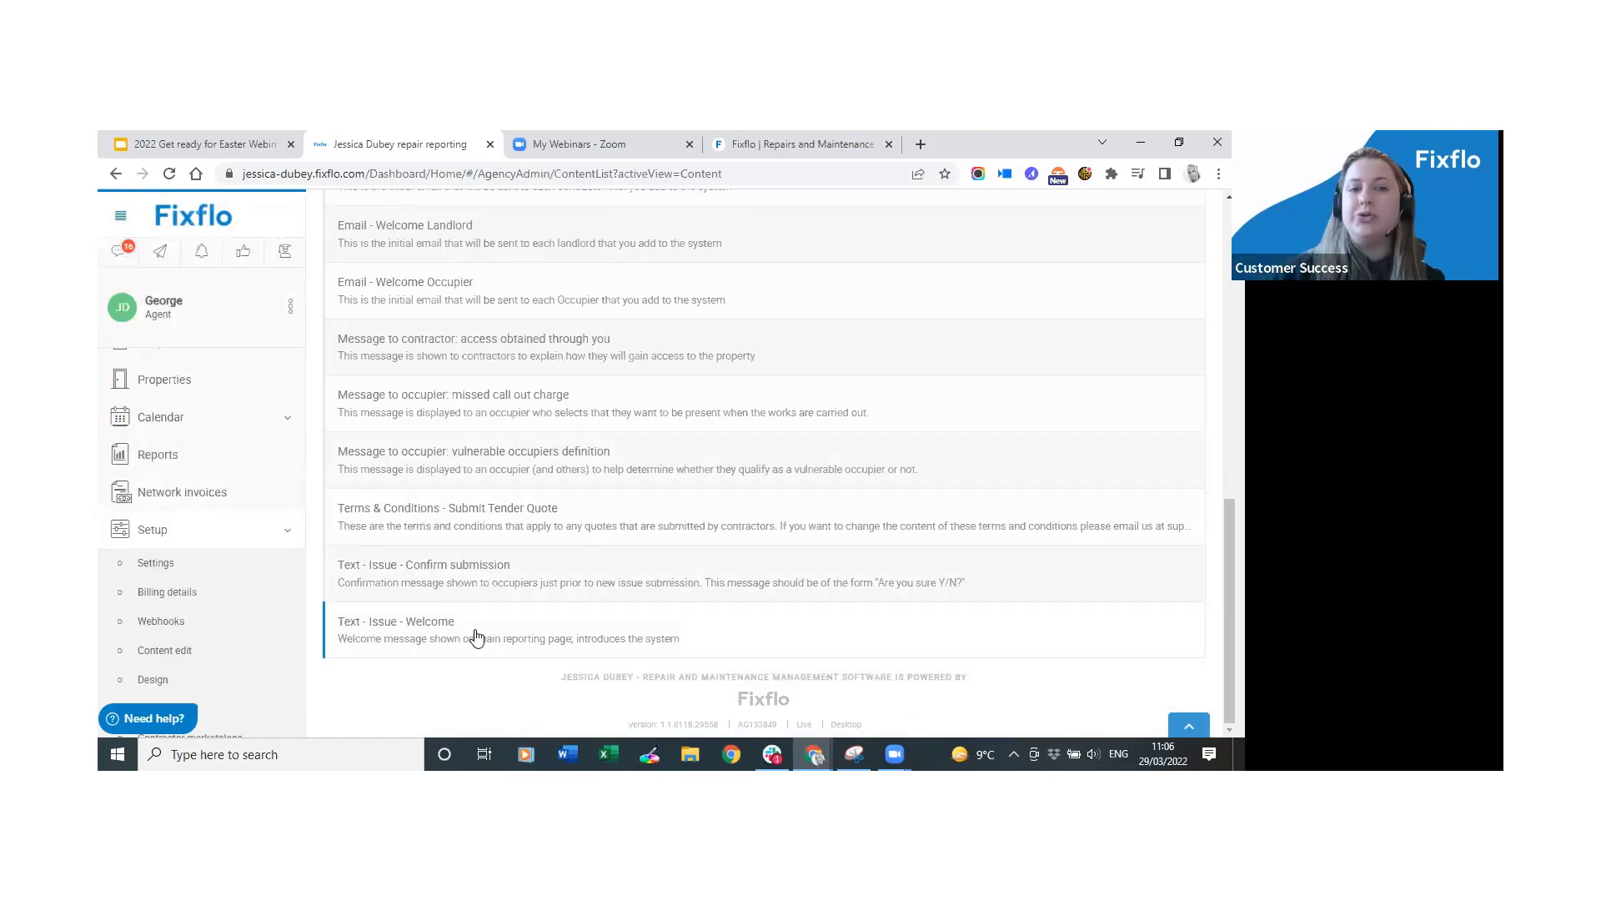
pyautogui.click(820, 636)
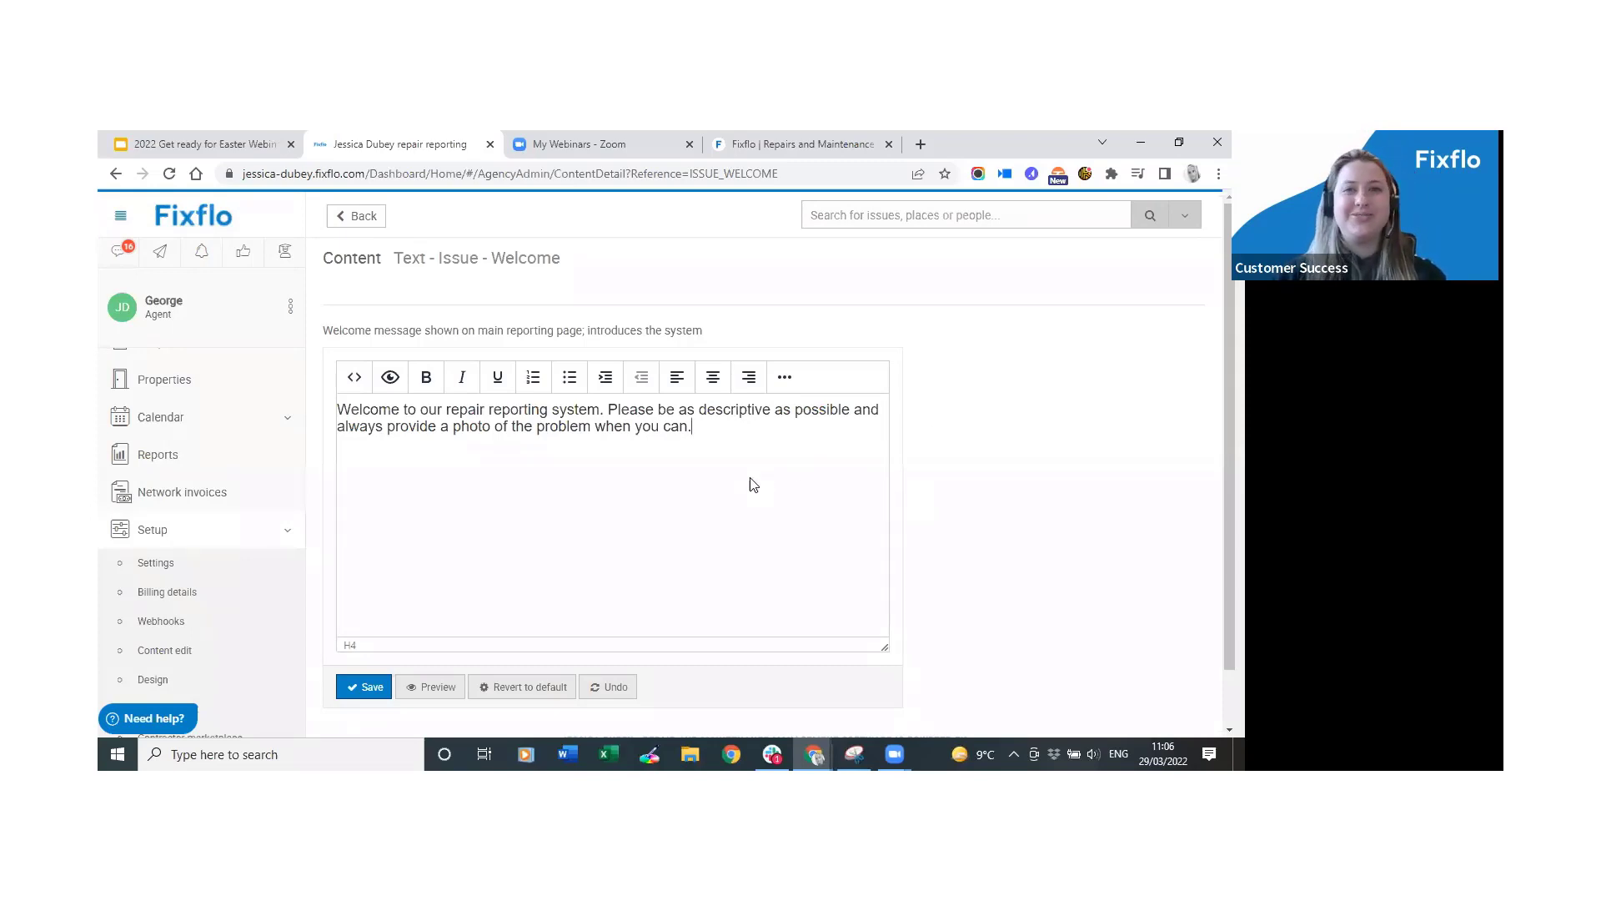
pyautogui.click(723, 469)
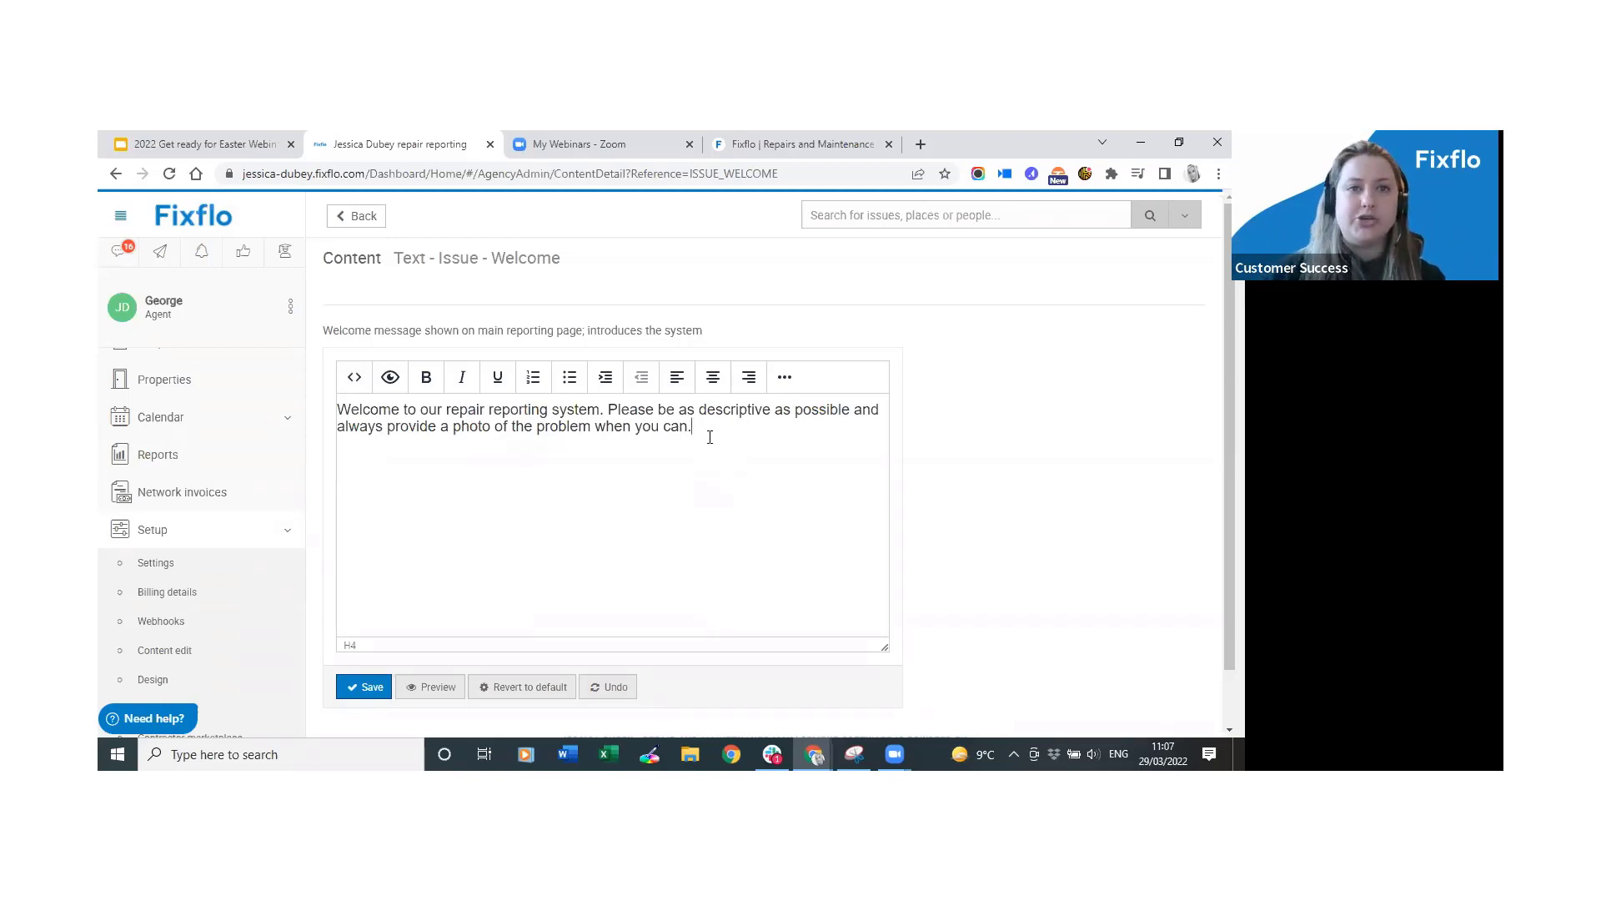
pyautogui.click(215, 665)
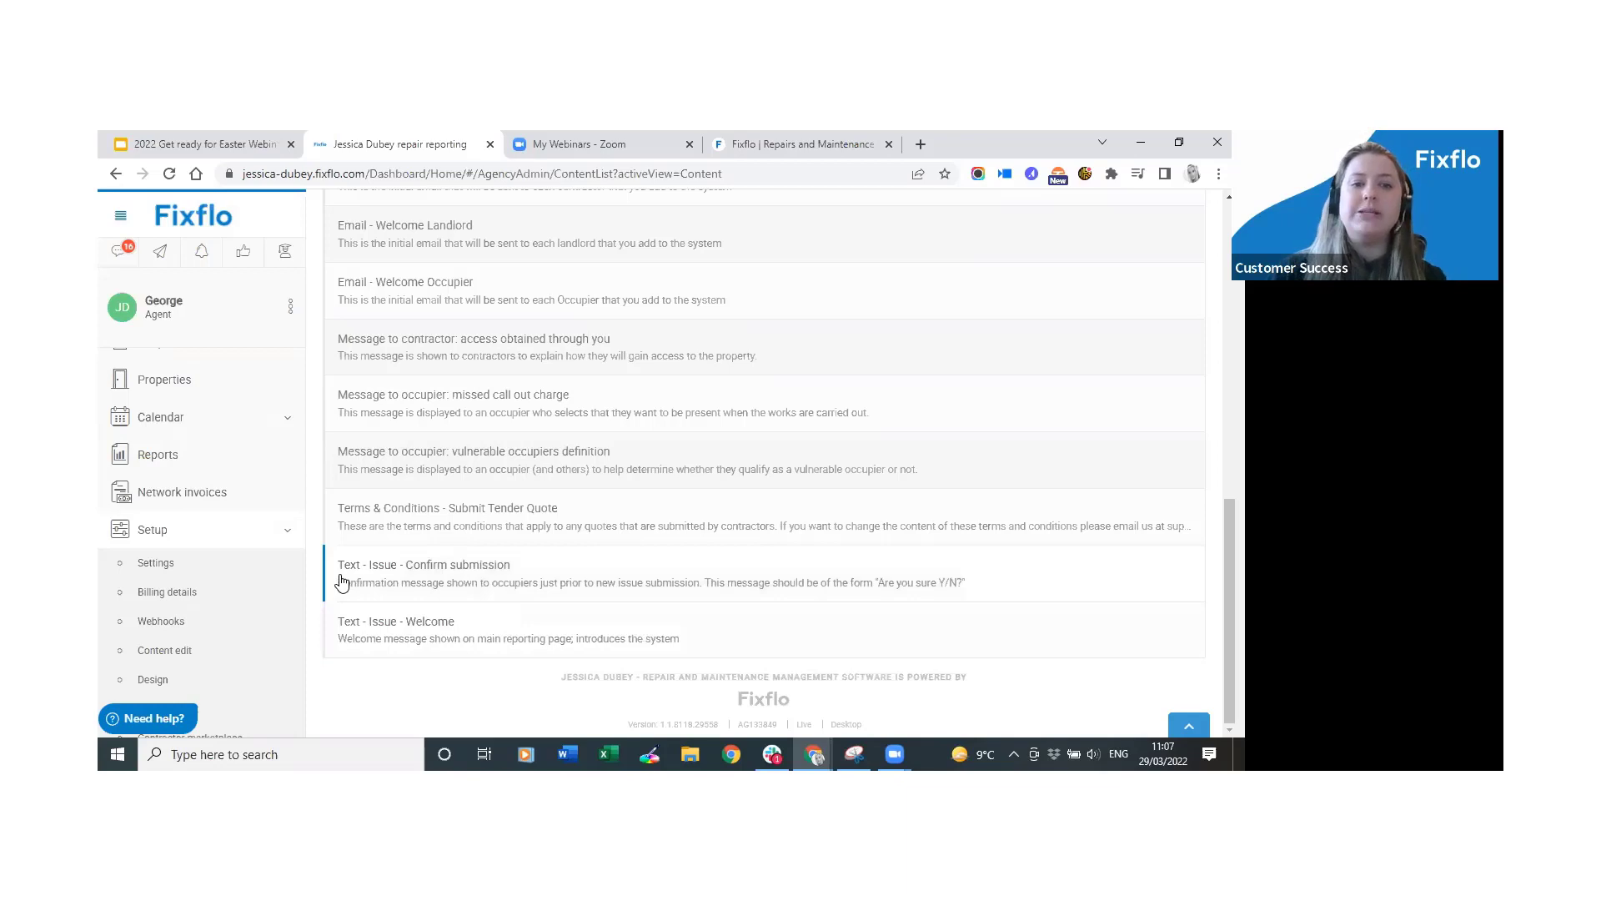
pyautogui.click(728, 576)
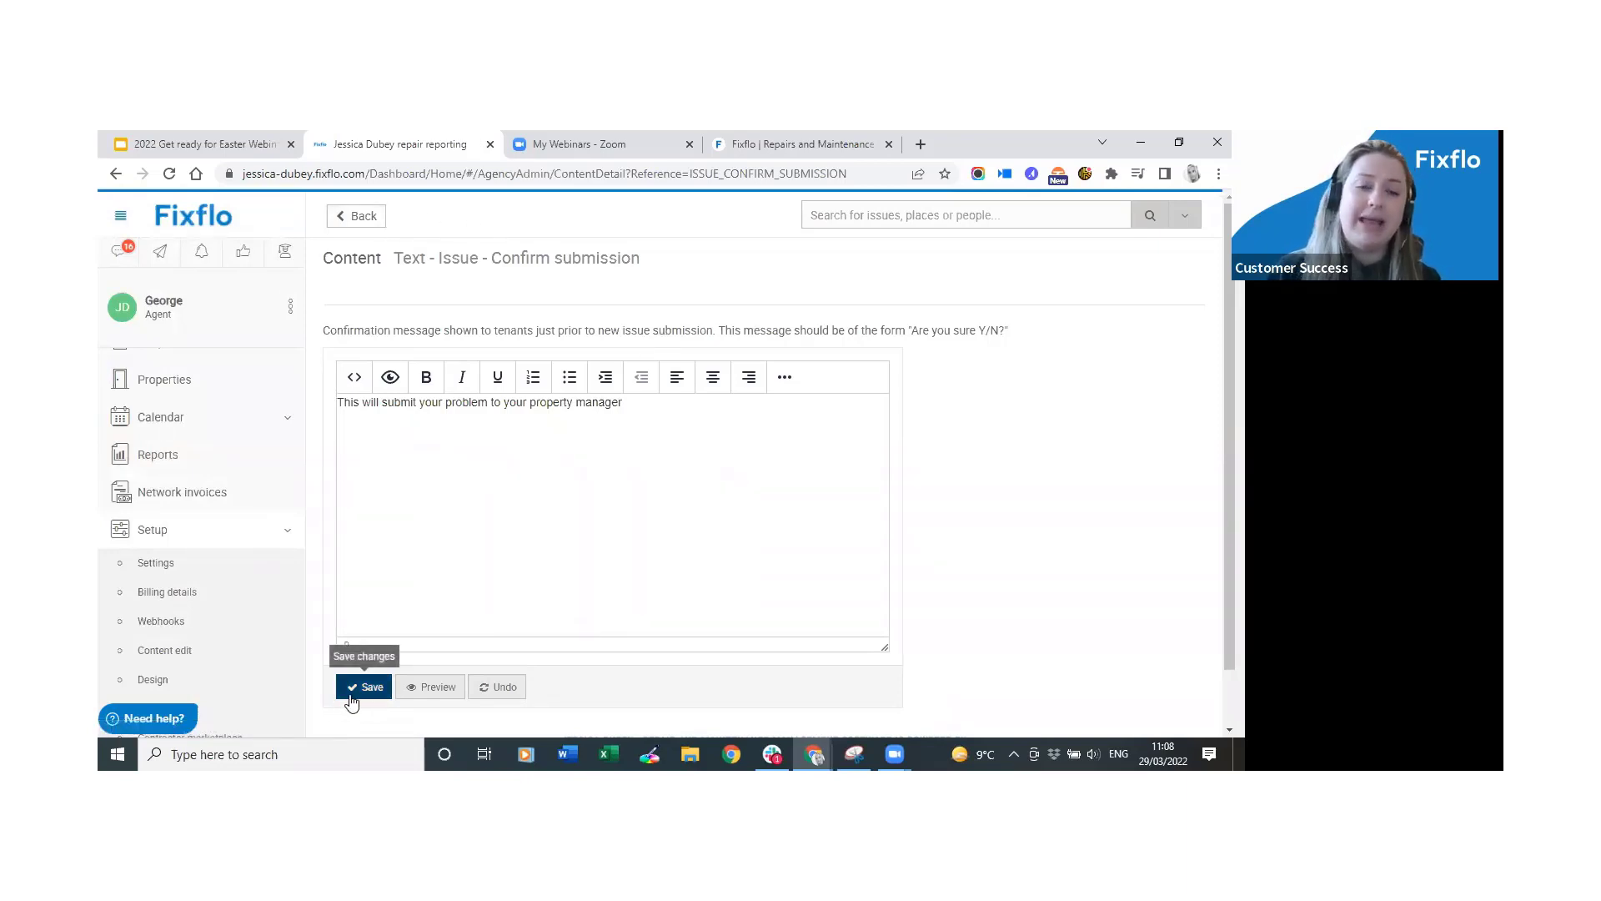
pyautogui.click(349, 222)
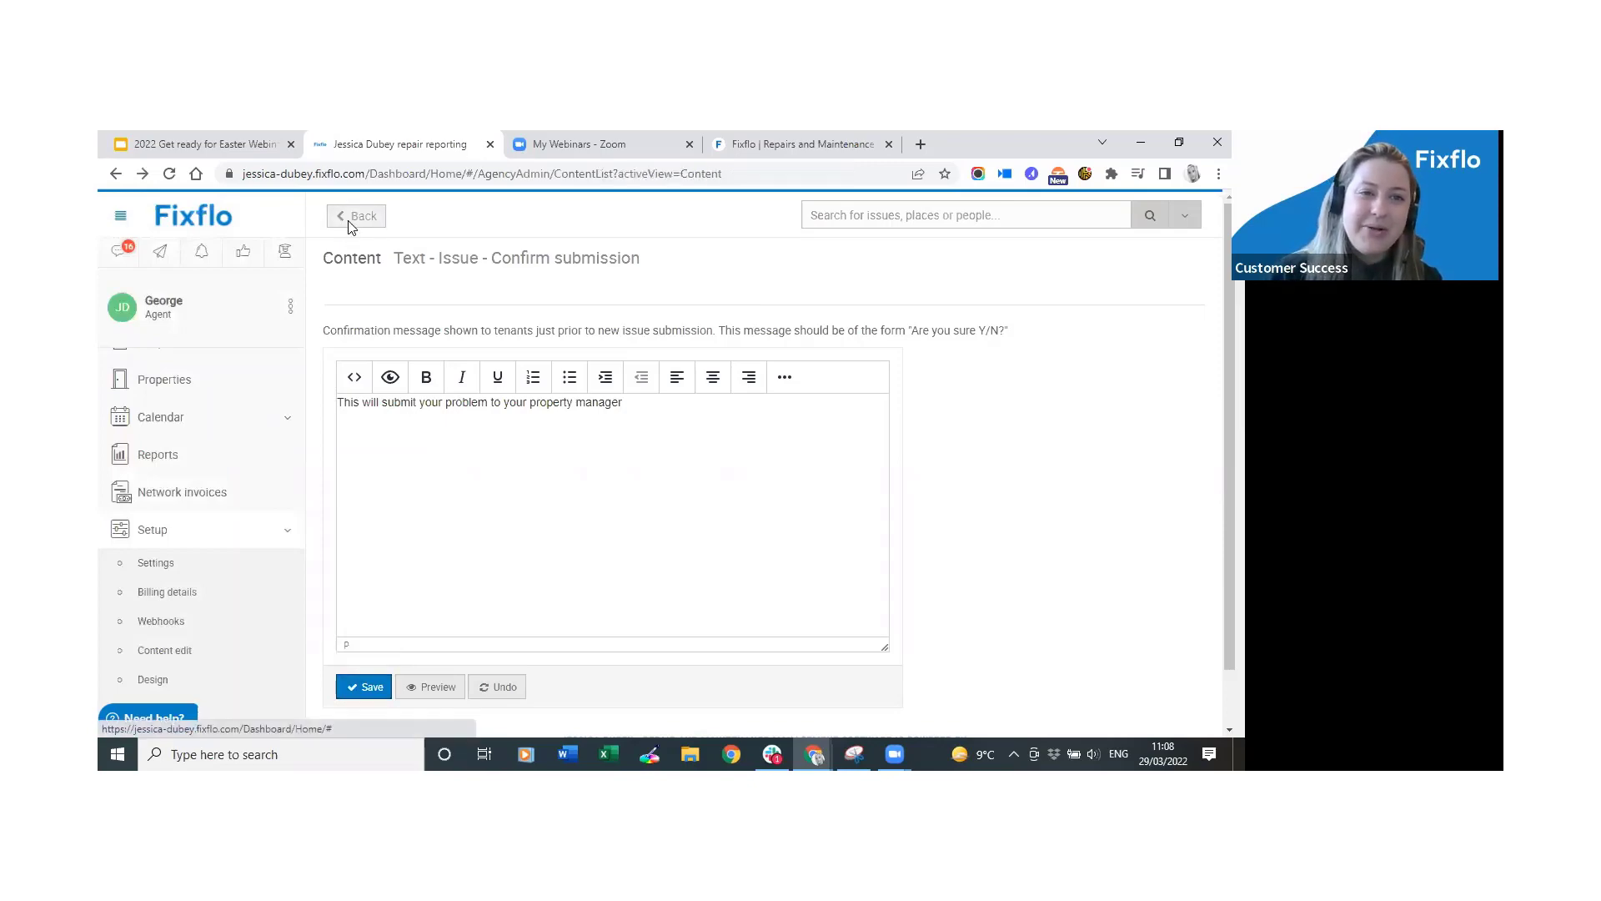
pyautogui.scroll(-5, 726, 617)
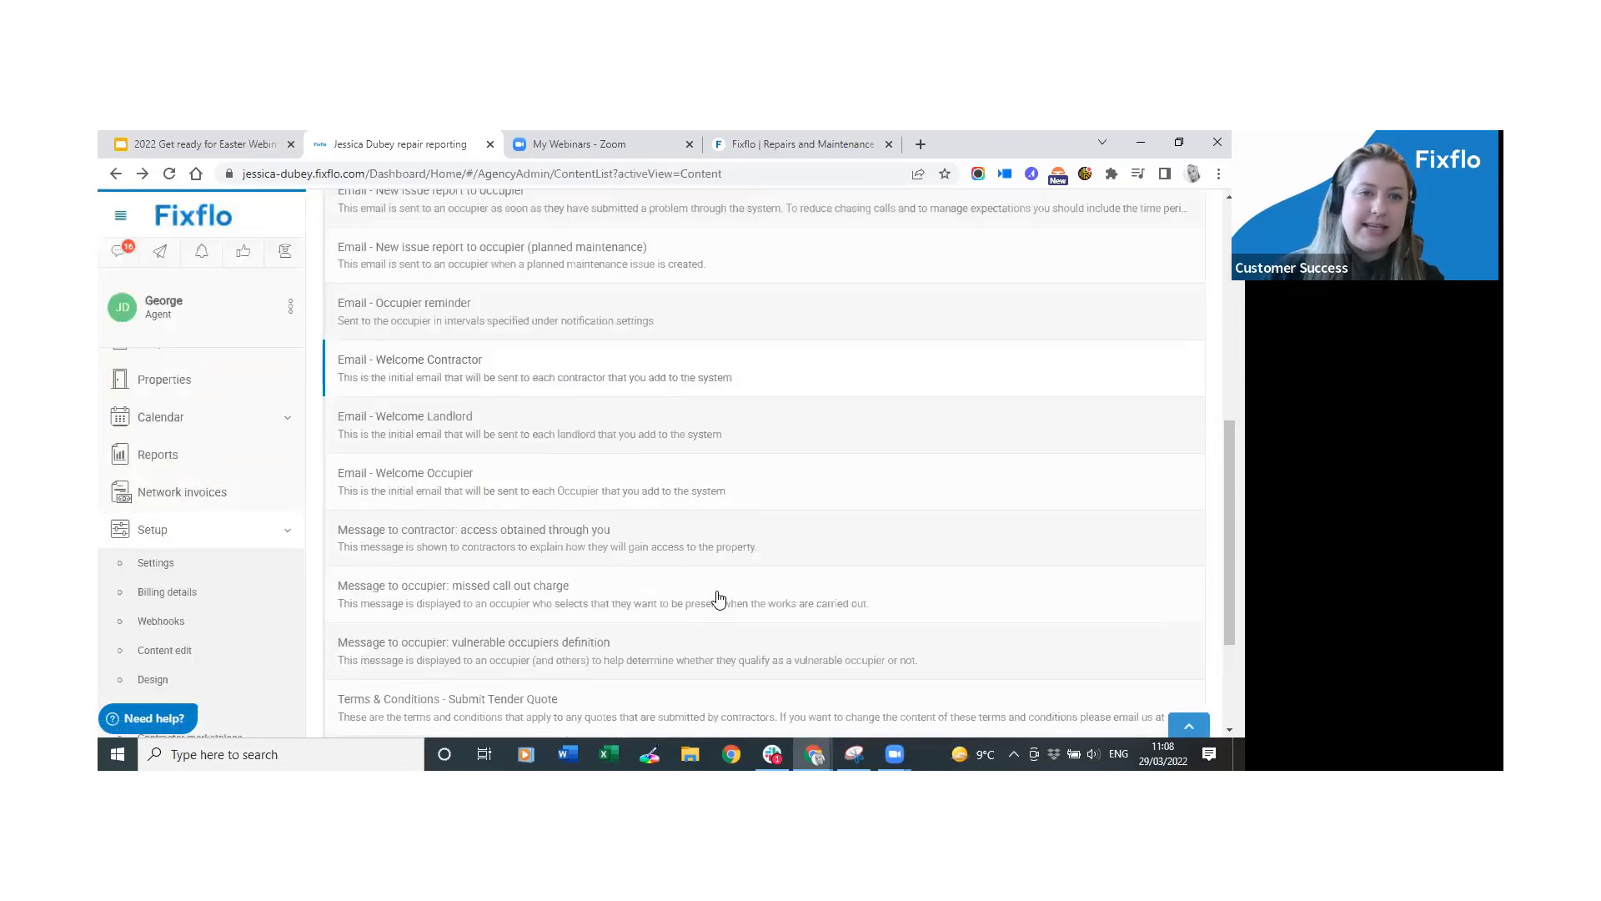
pyautogui.scroll(-2, 717, 597)
pyautogui.scroll(4, 693, 584)
pyautogui.scroll(-4, 680, 574)
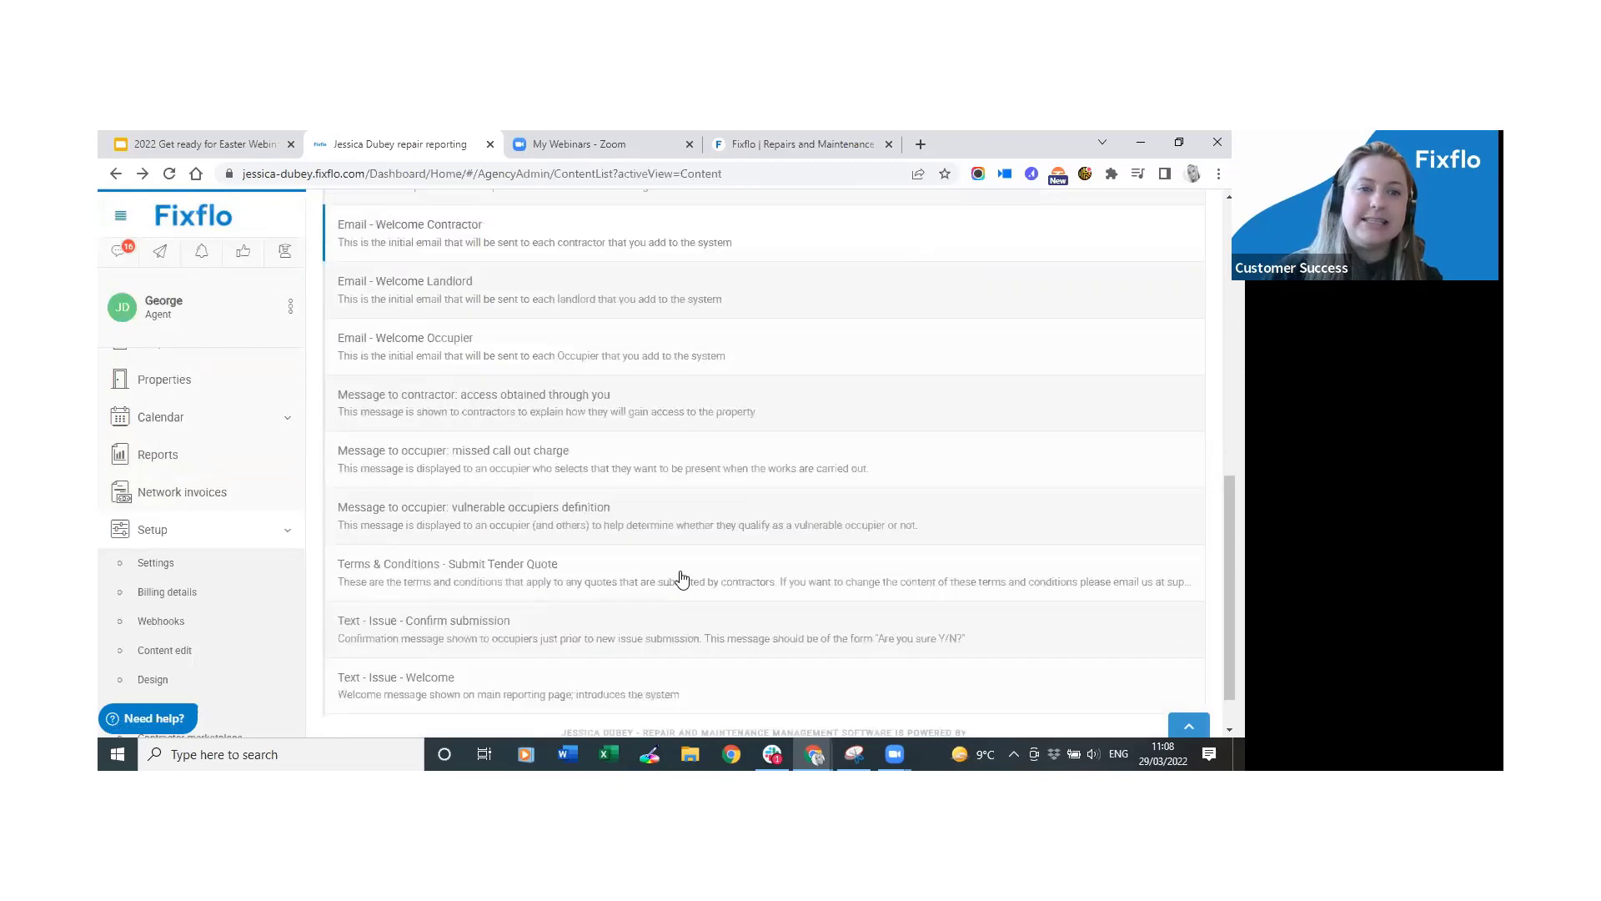
pyautogui.scroll(1, 680, 578)
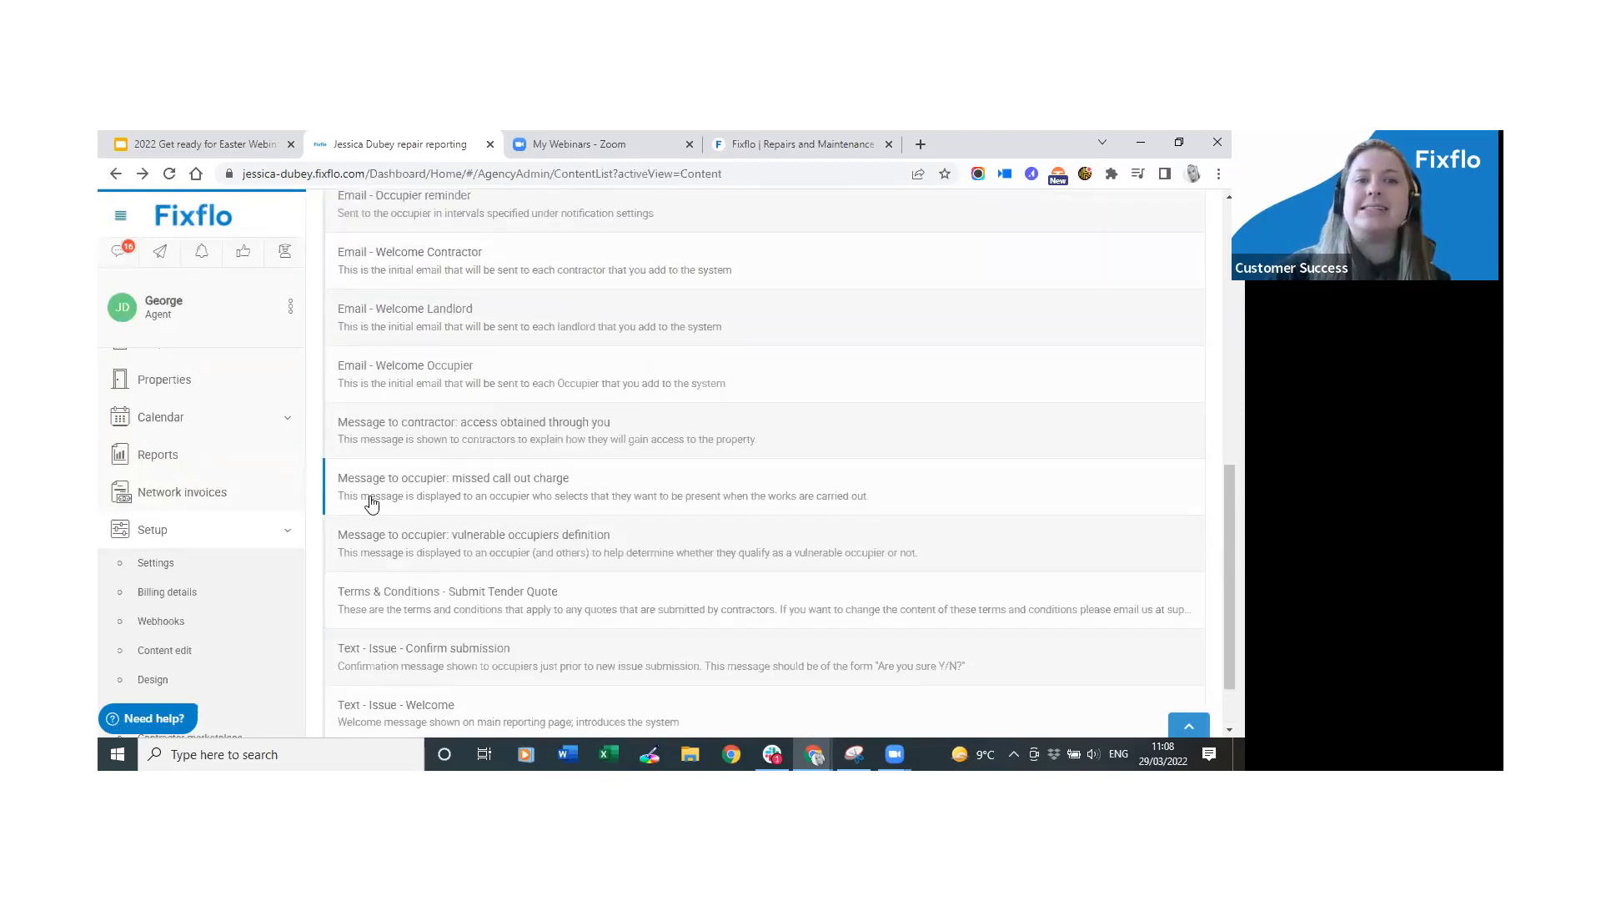
pyautogui.click(568, 498)
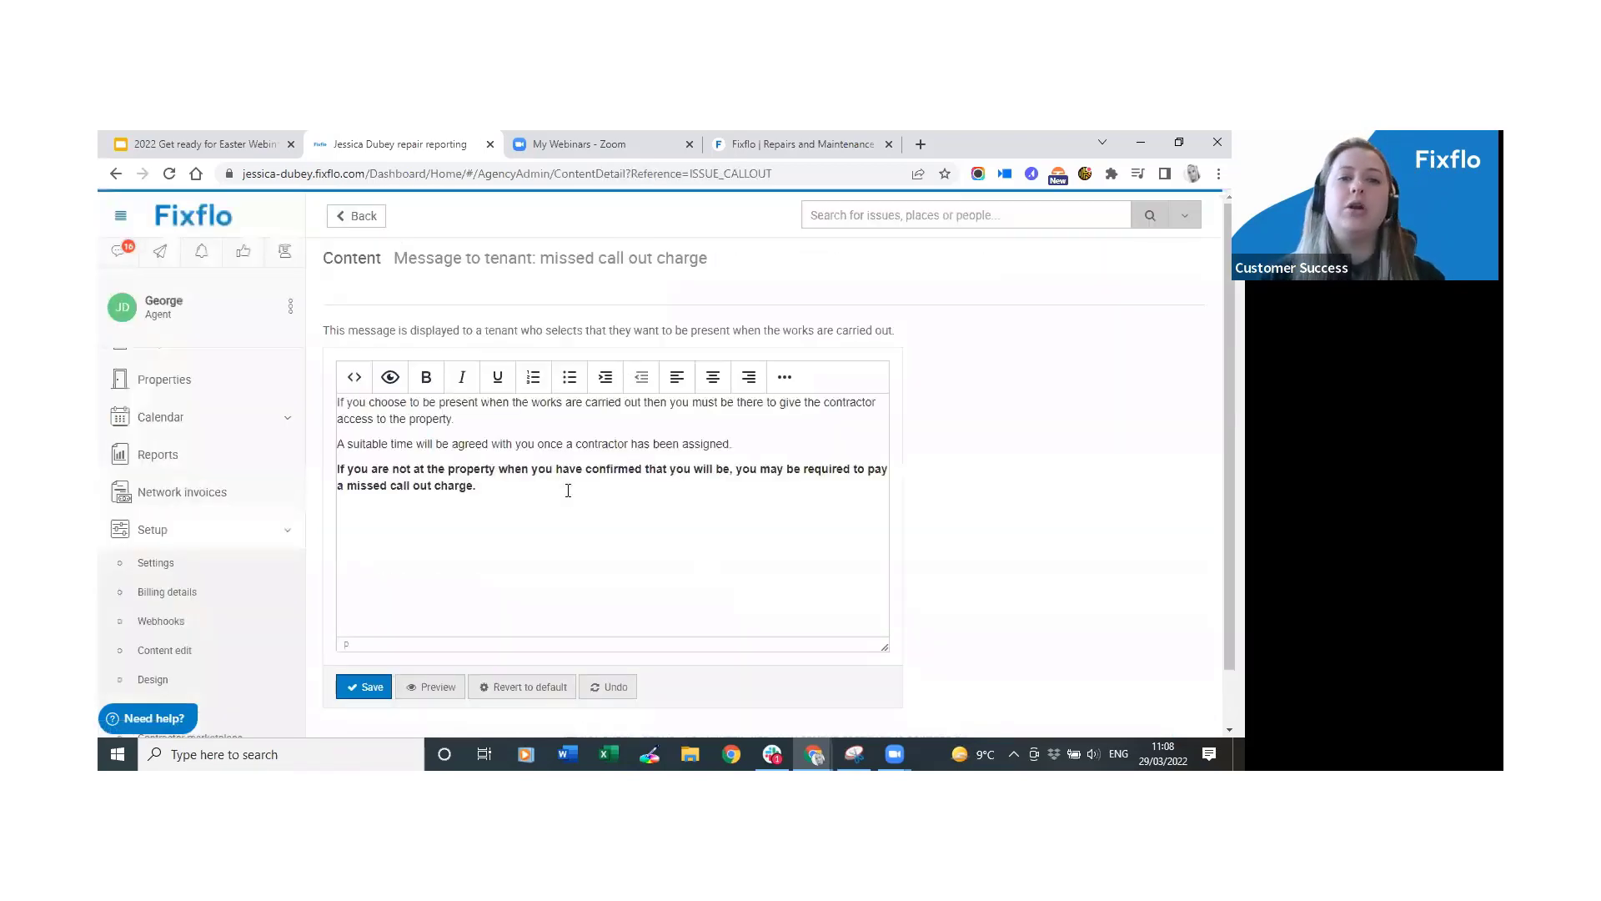
pyautogui.click(520, 490)
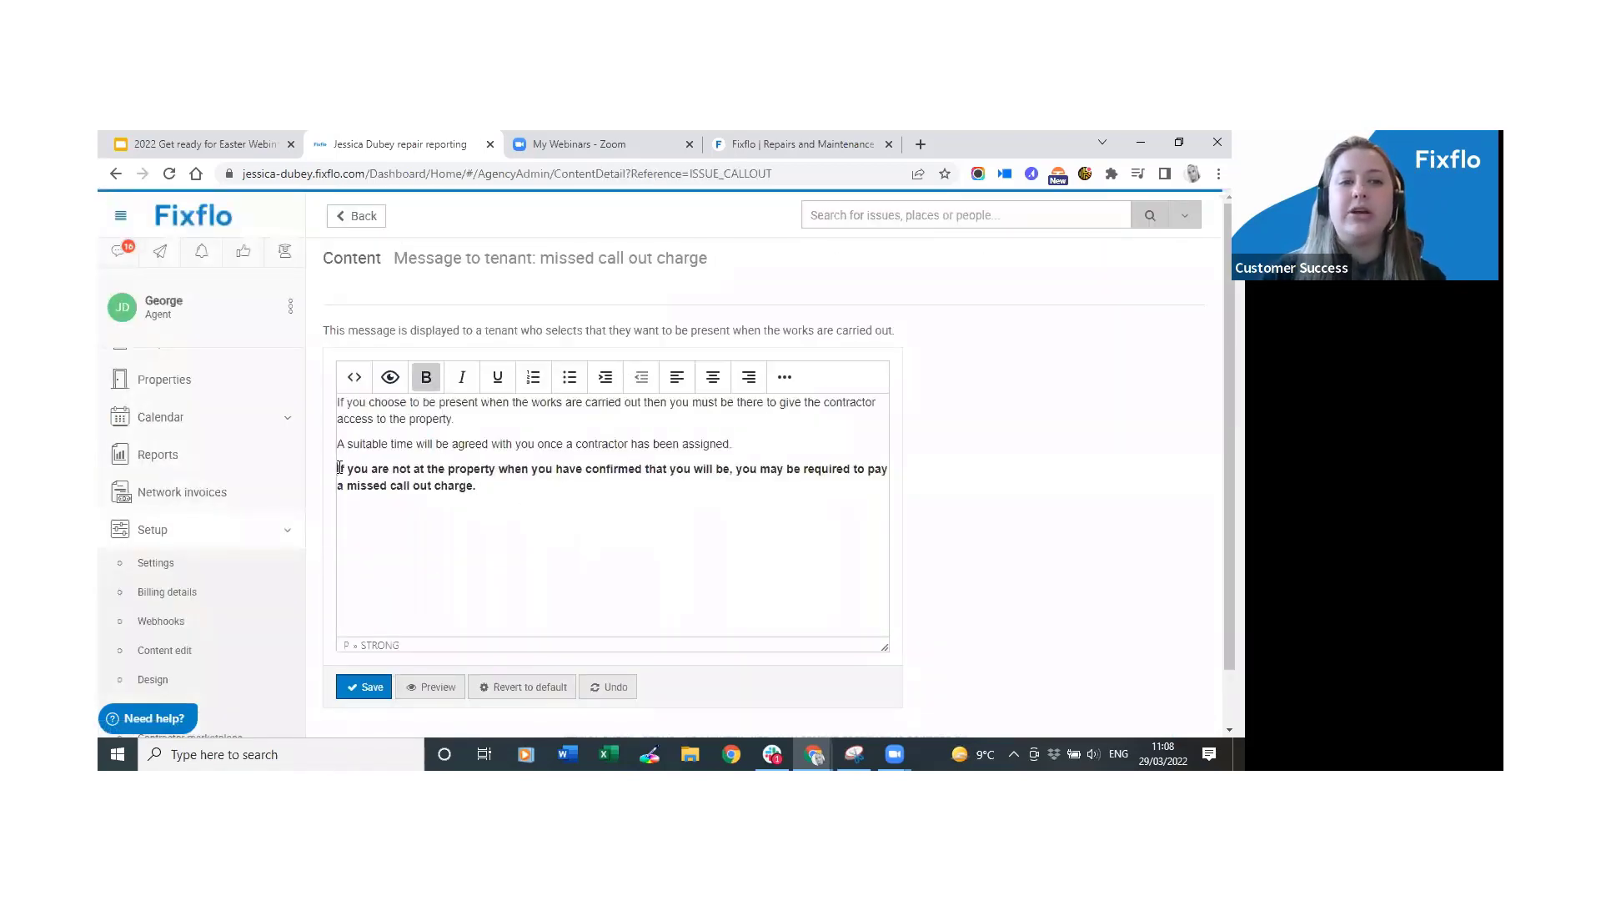
pyautogui.moveTo(338, 468); pyautogui.dragTo(480, 493)
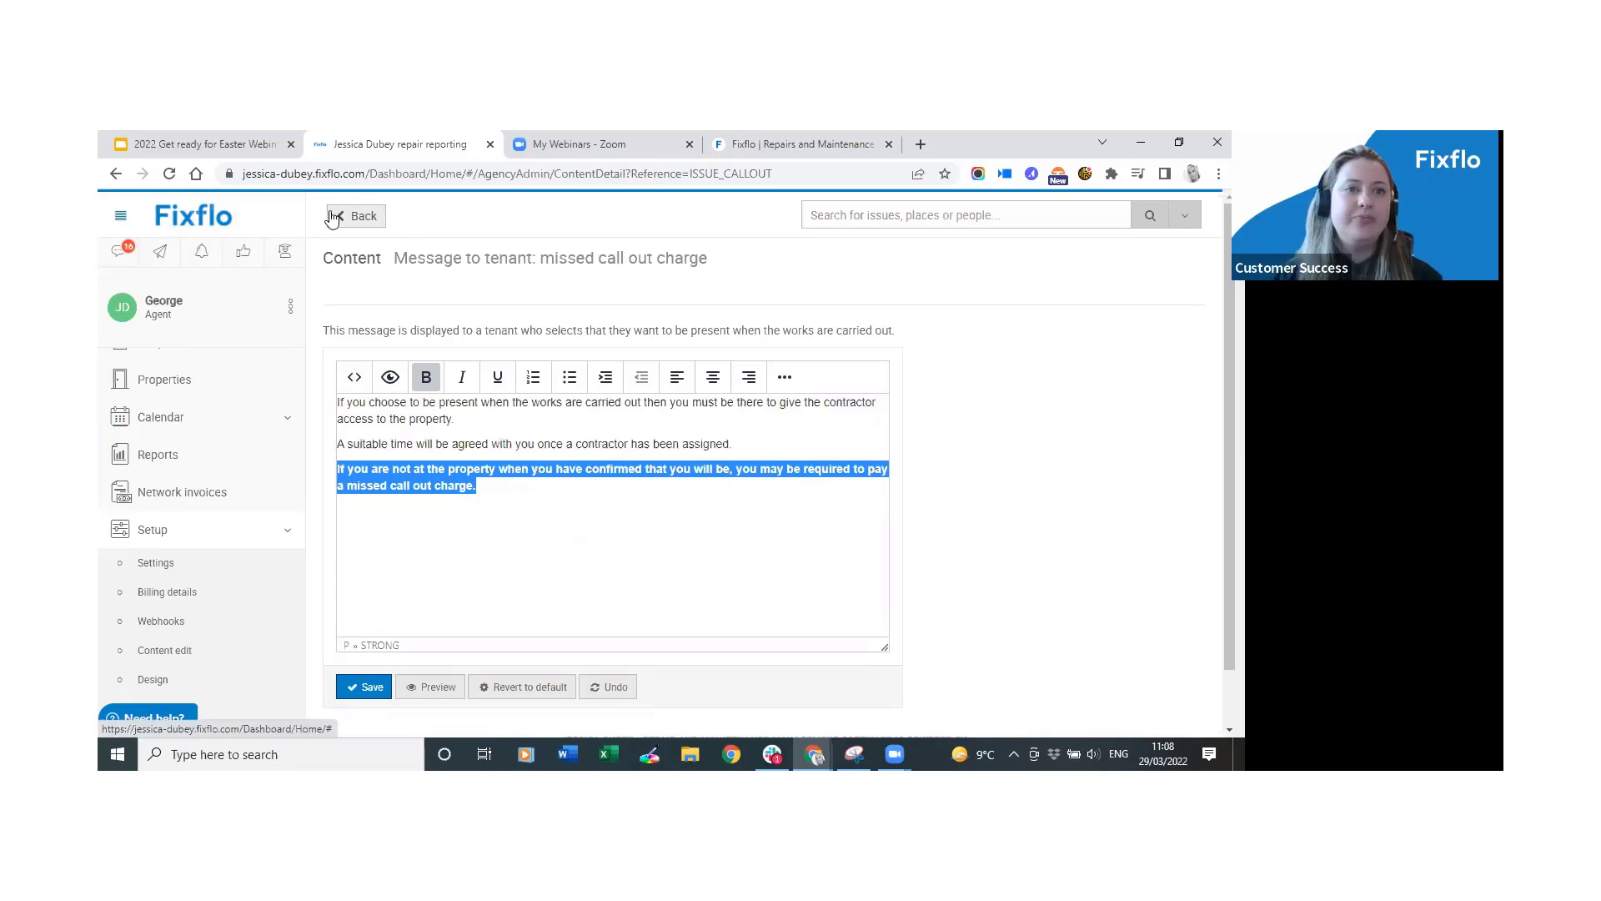
pyautogui.click(356, 216)
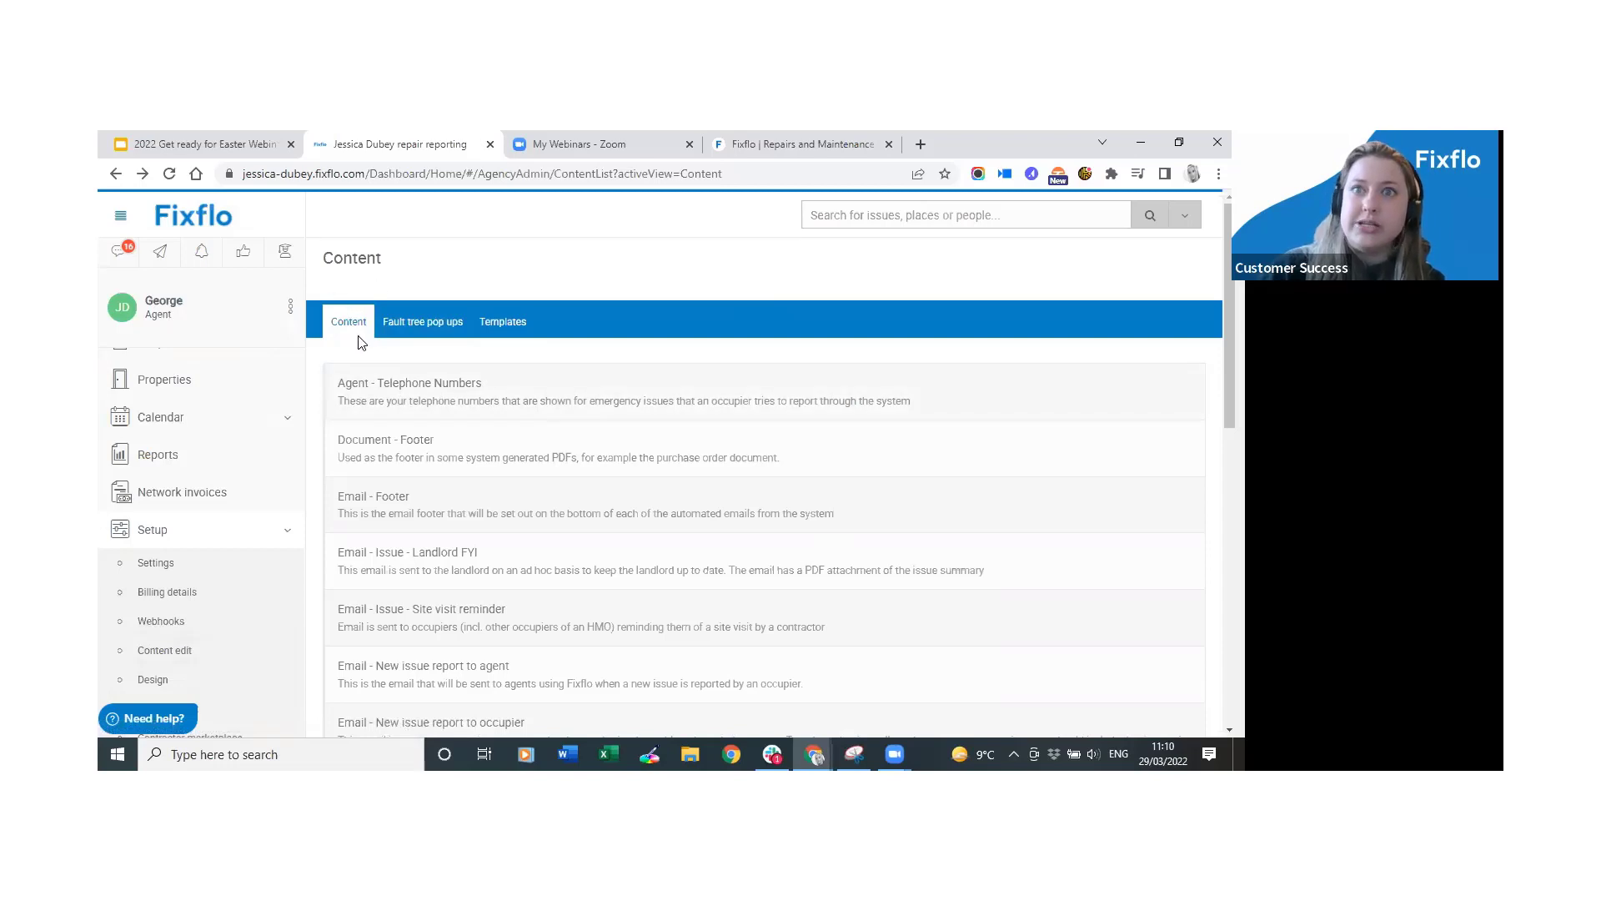
# Review the Agent - Telephone Numbers text, return to the Content list and show Fault tree pop ups.
pyautogui.click(615, 411)
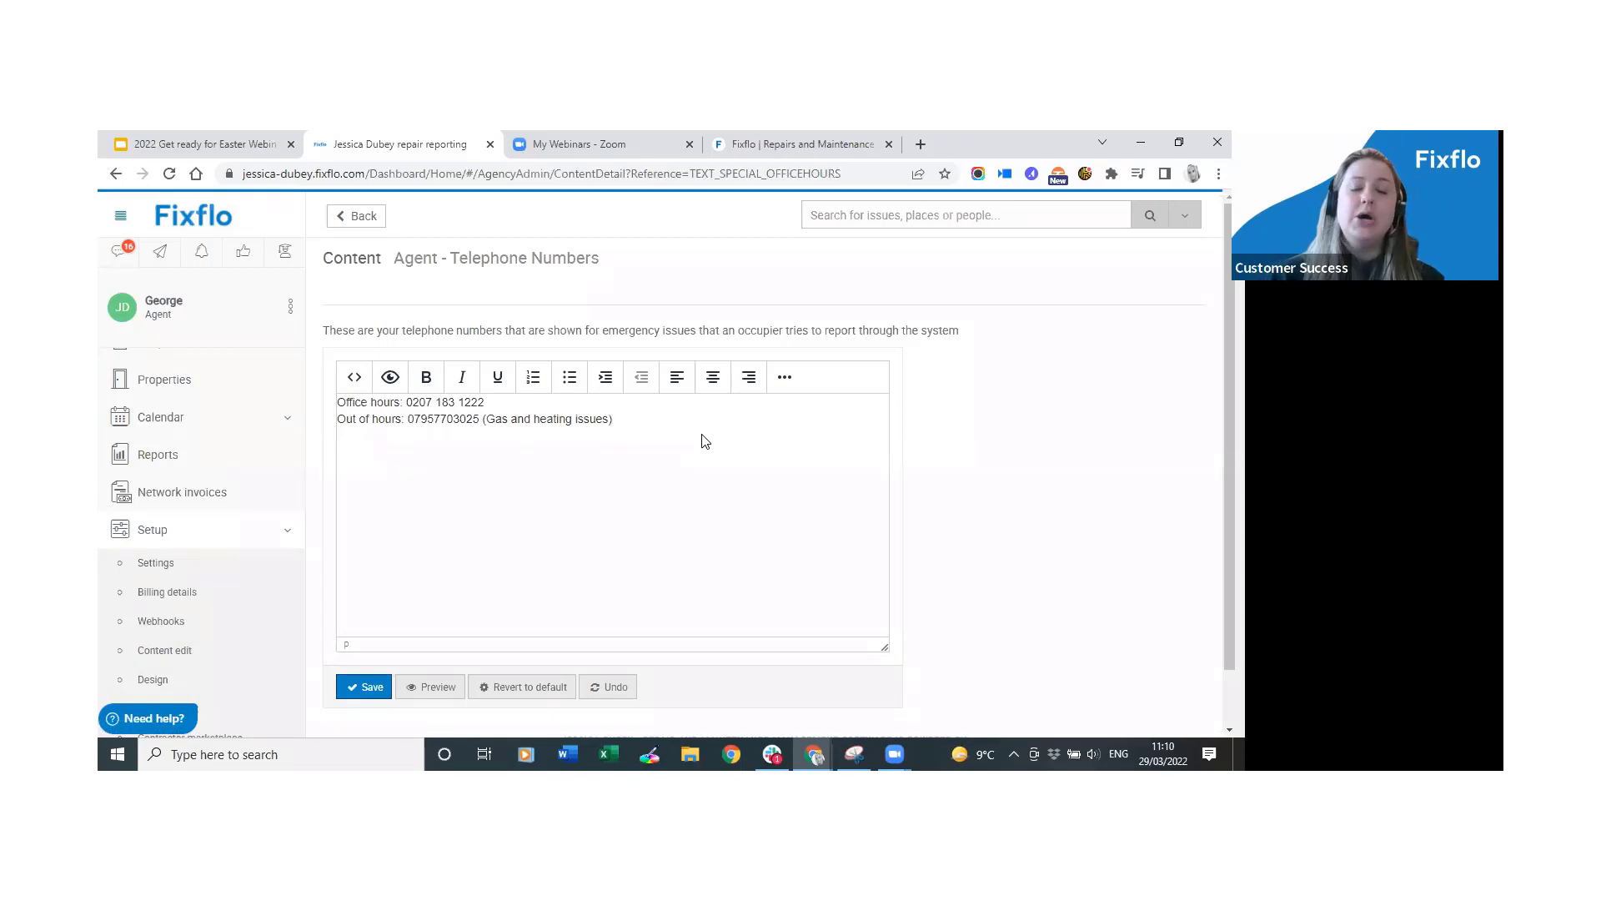
pyautogui.click(706, 441)
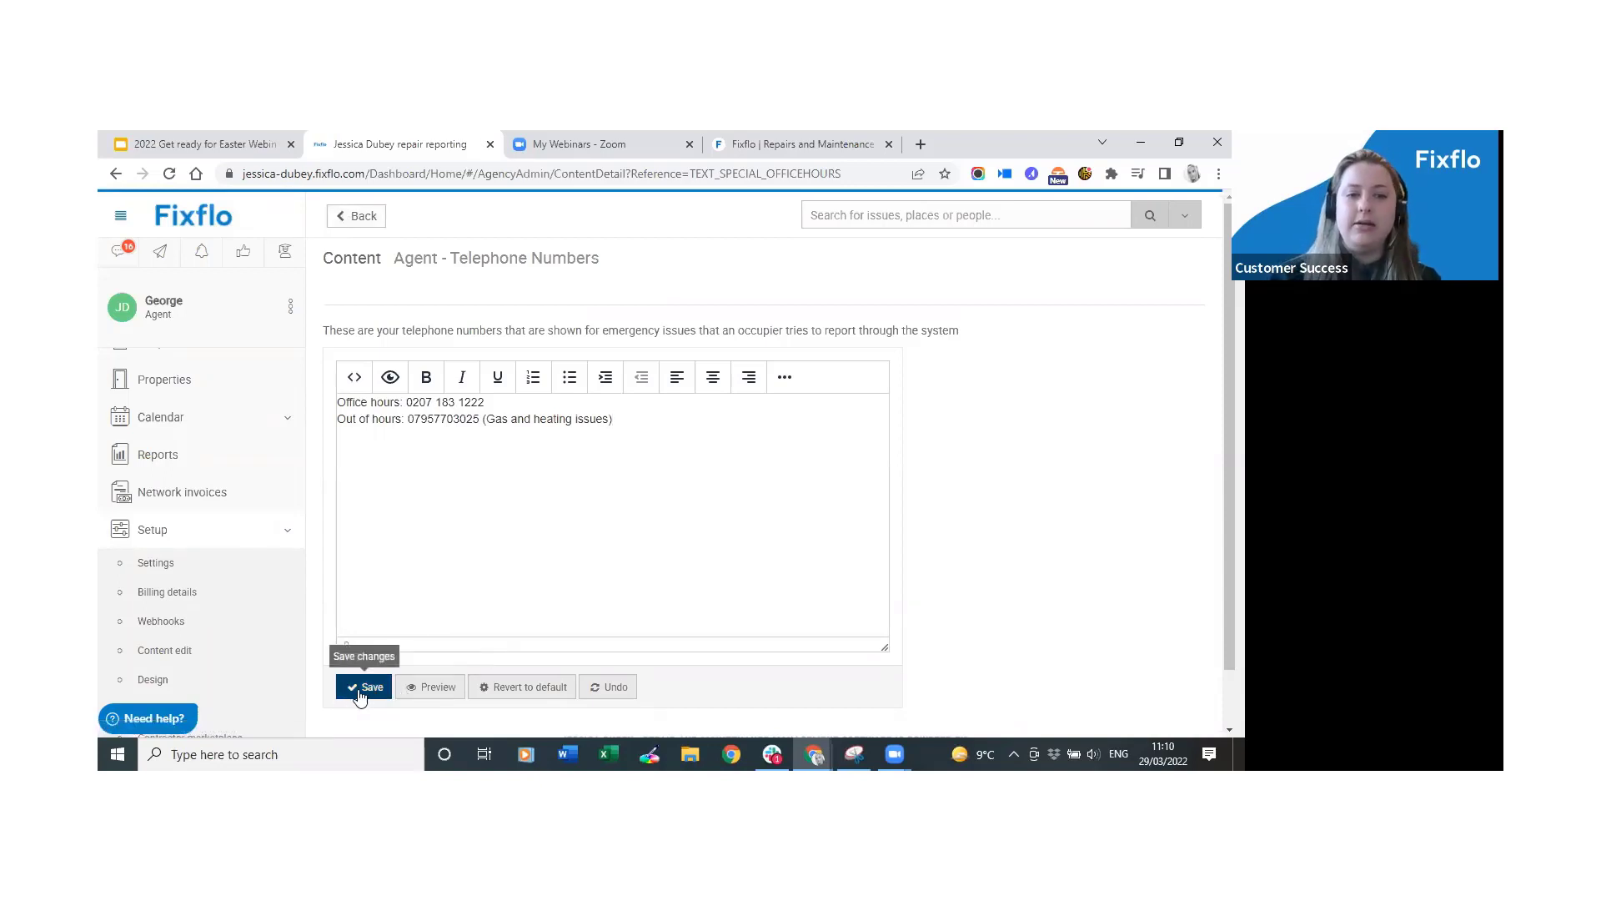
pyautogui.click(361, 215)
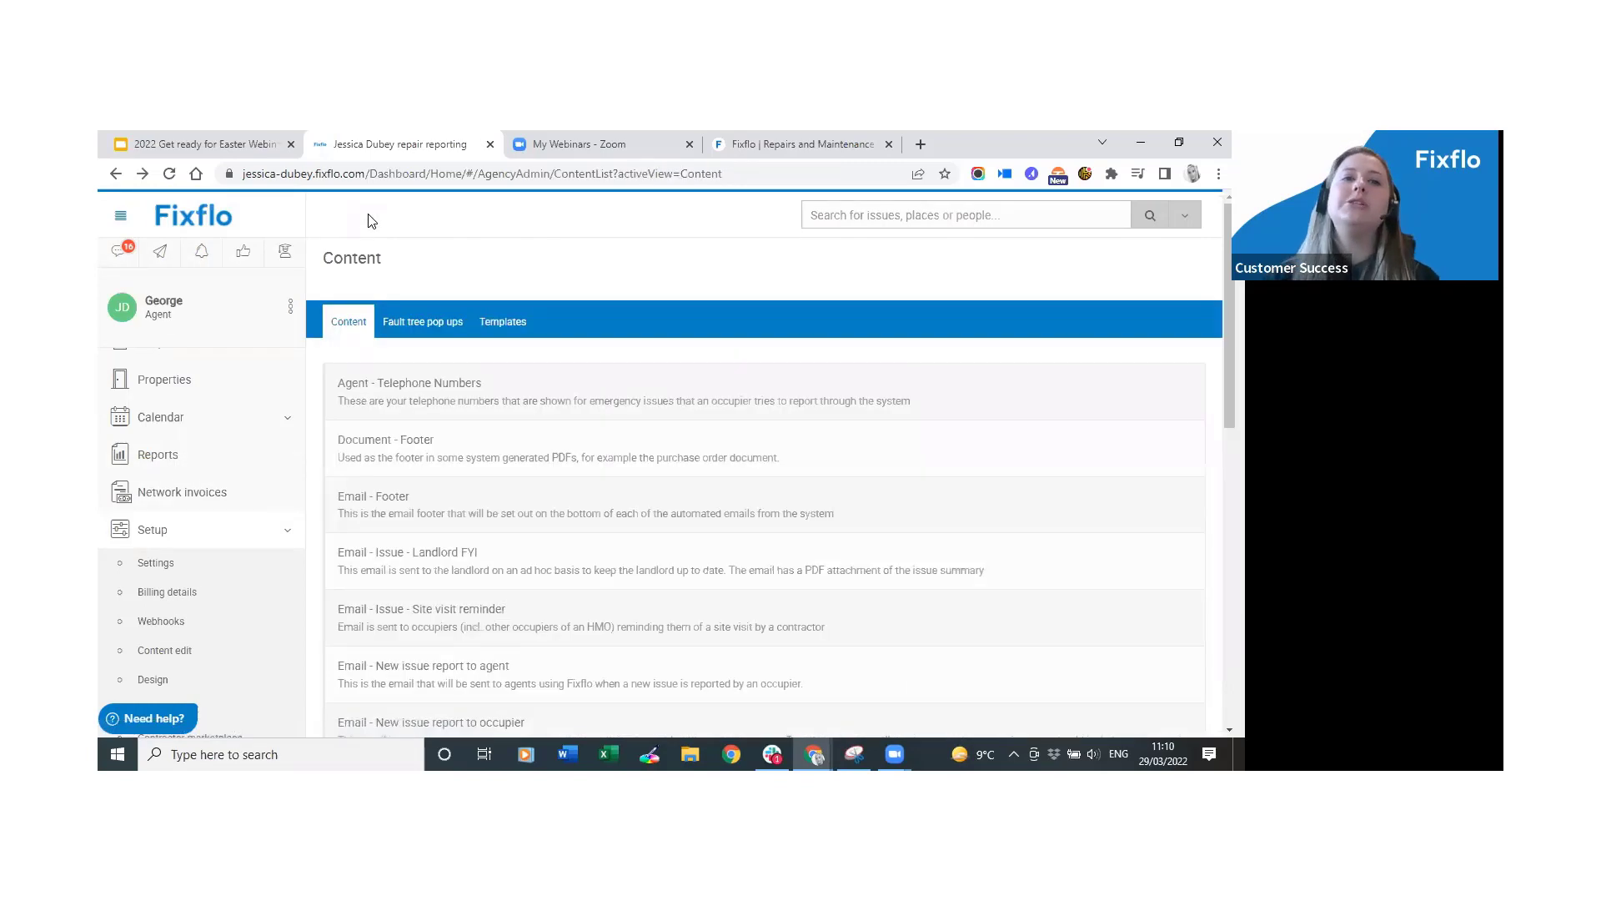
pyautogui.click(417, 336)
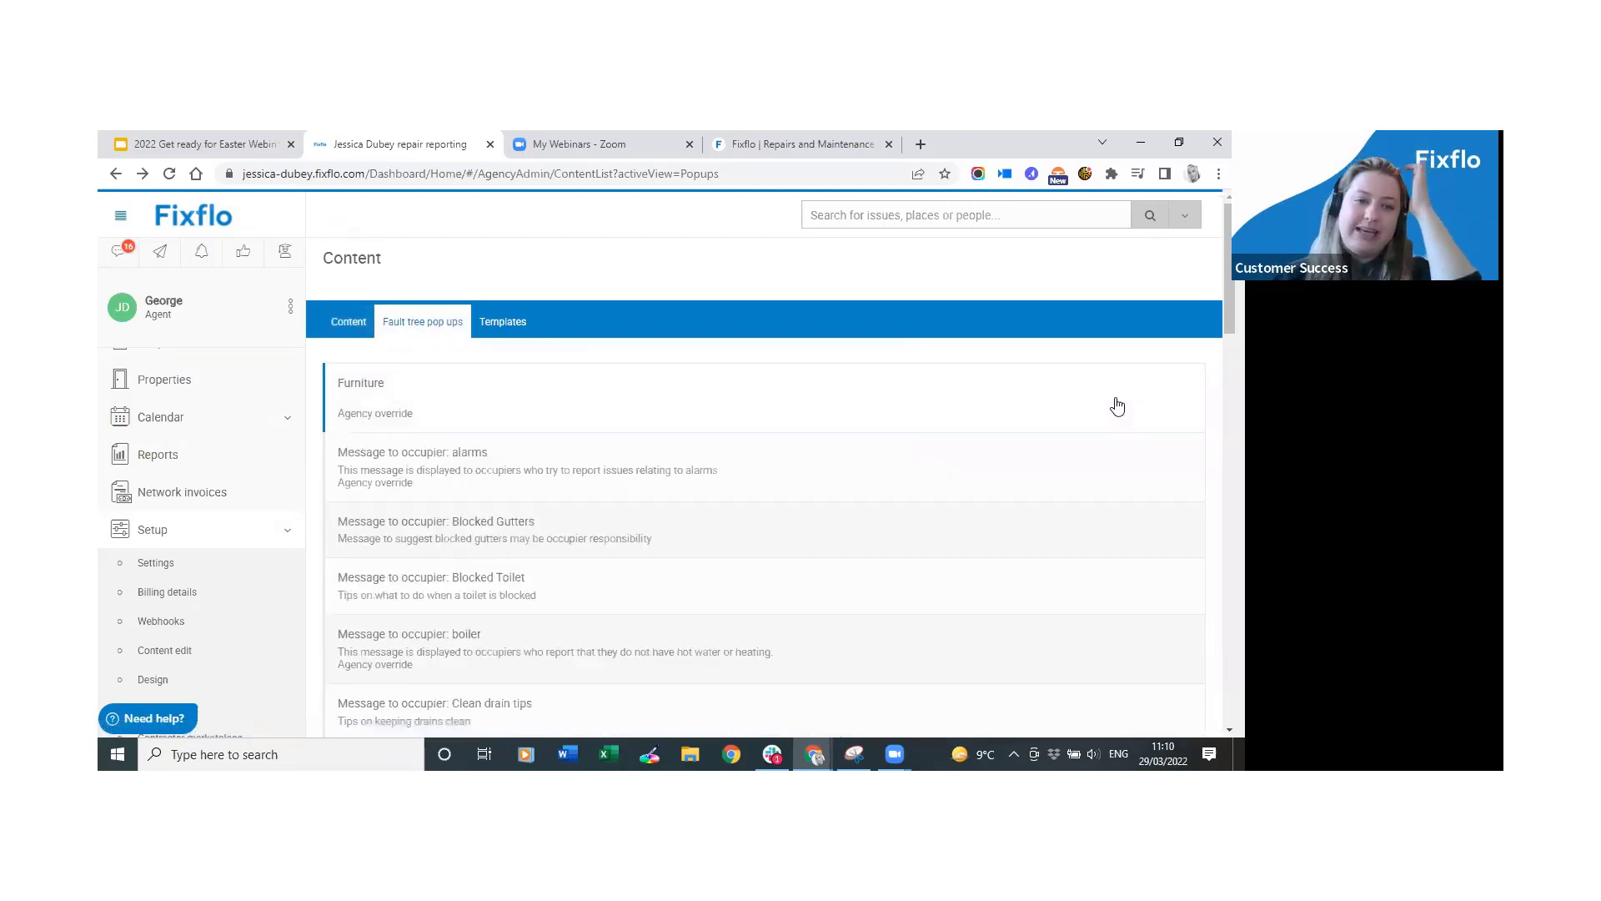
# Scroll the Fault tree pop ups list and open 'Message to occupier: boiler'.
pyautogui.scroll(-1, 1117, 406)
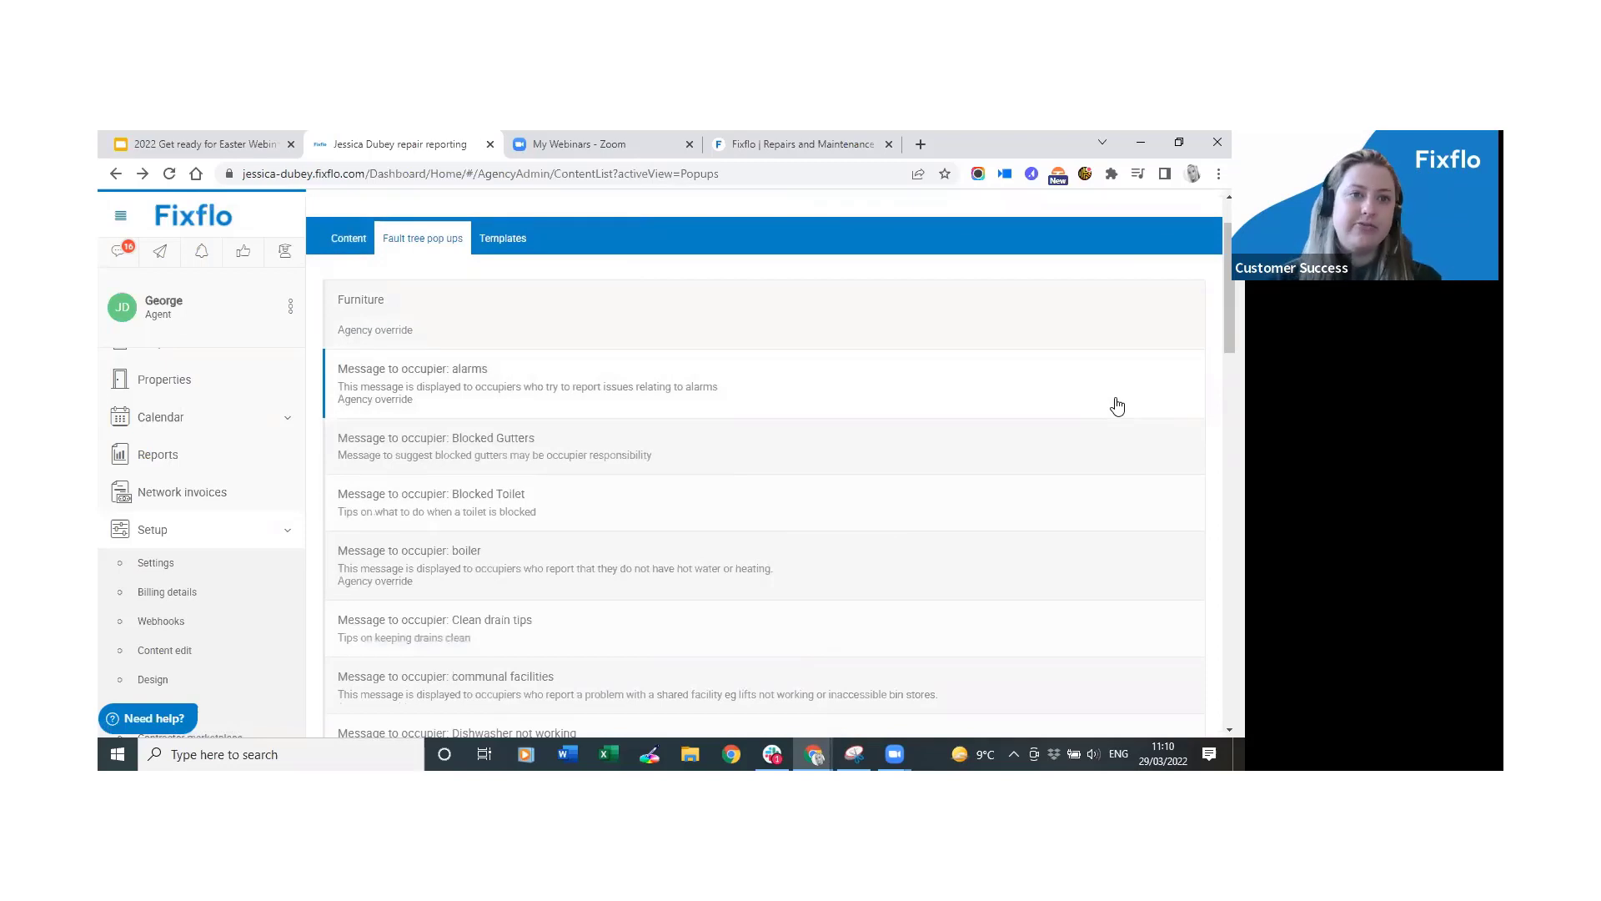
pyautogui.scroll(-2, 1118, 406)
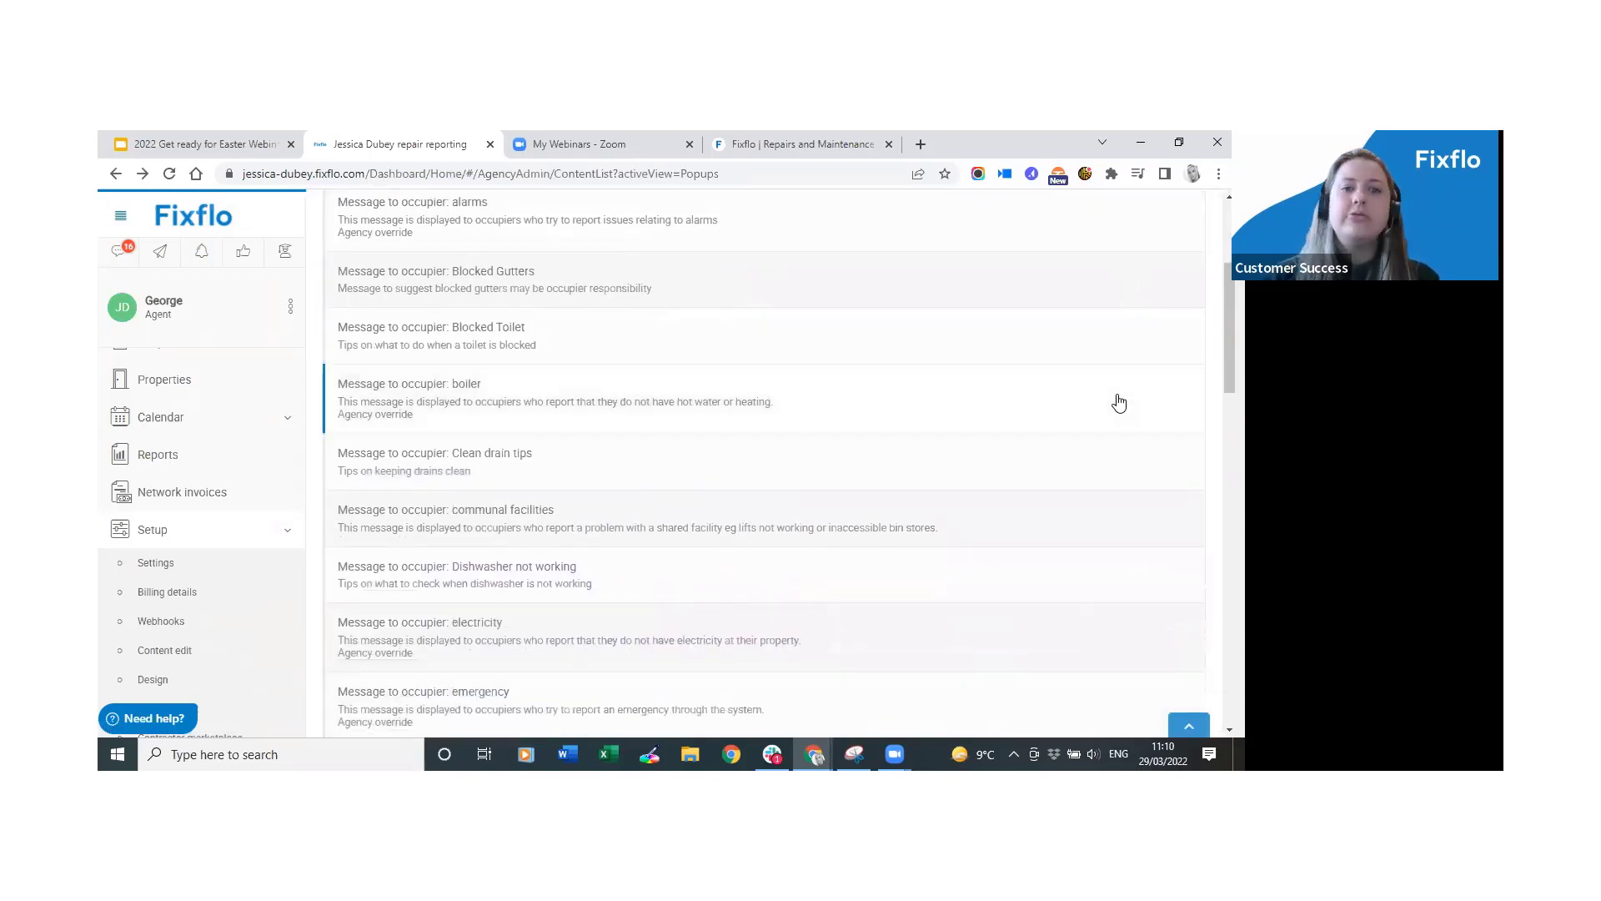
pyautogui.click(498, 415)
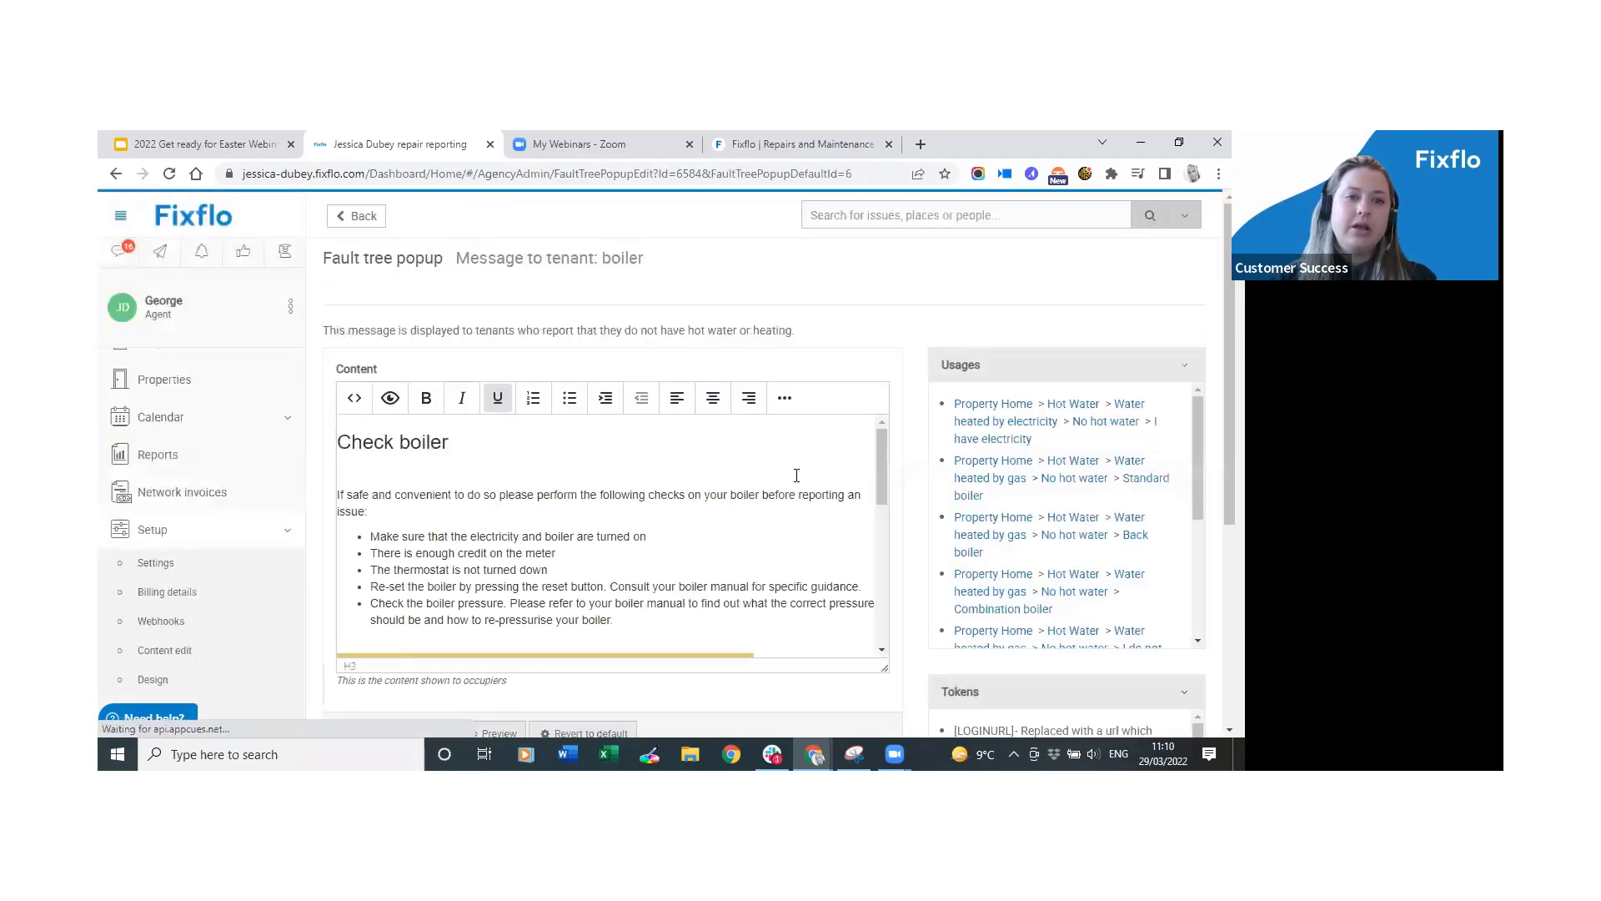
# Review the boiler message's Check boiler checklist, [OFFICEHOURS] token, Usages and Tokens panels.
pyautogui.scroll(-1, 860, 532)
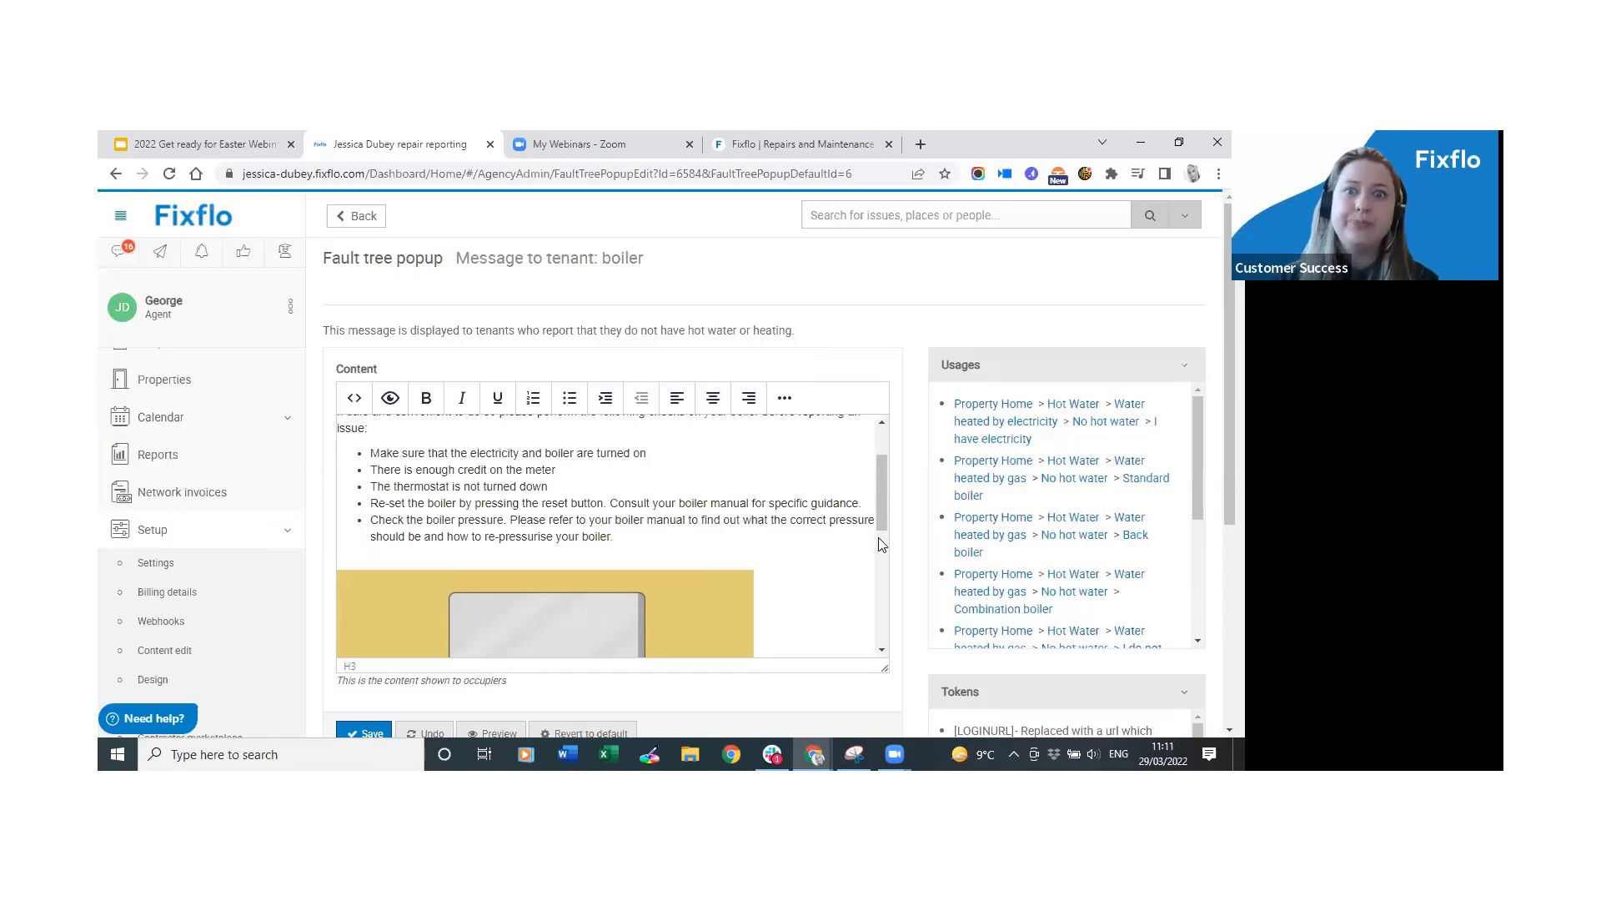
pyautogui.scroll(-1, 811, 548)
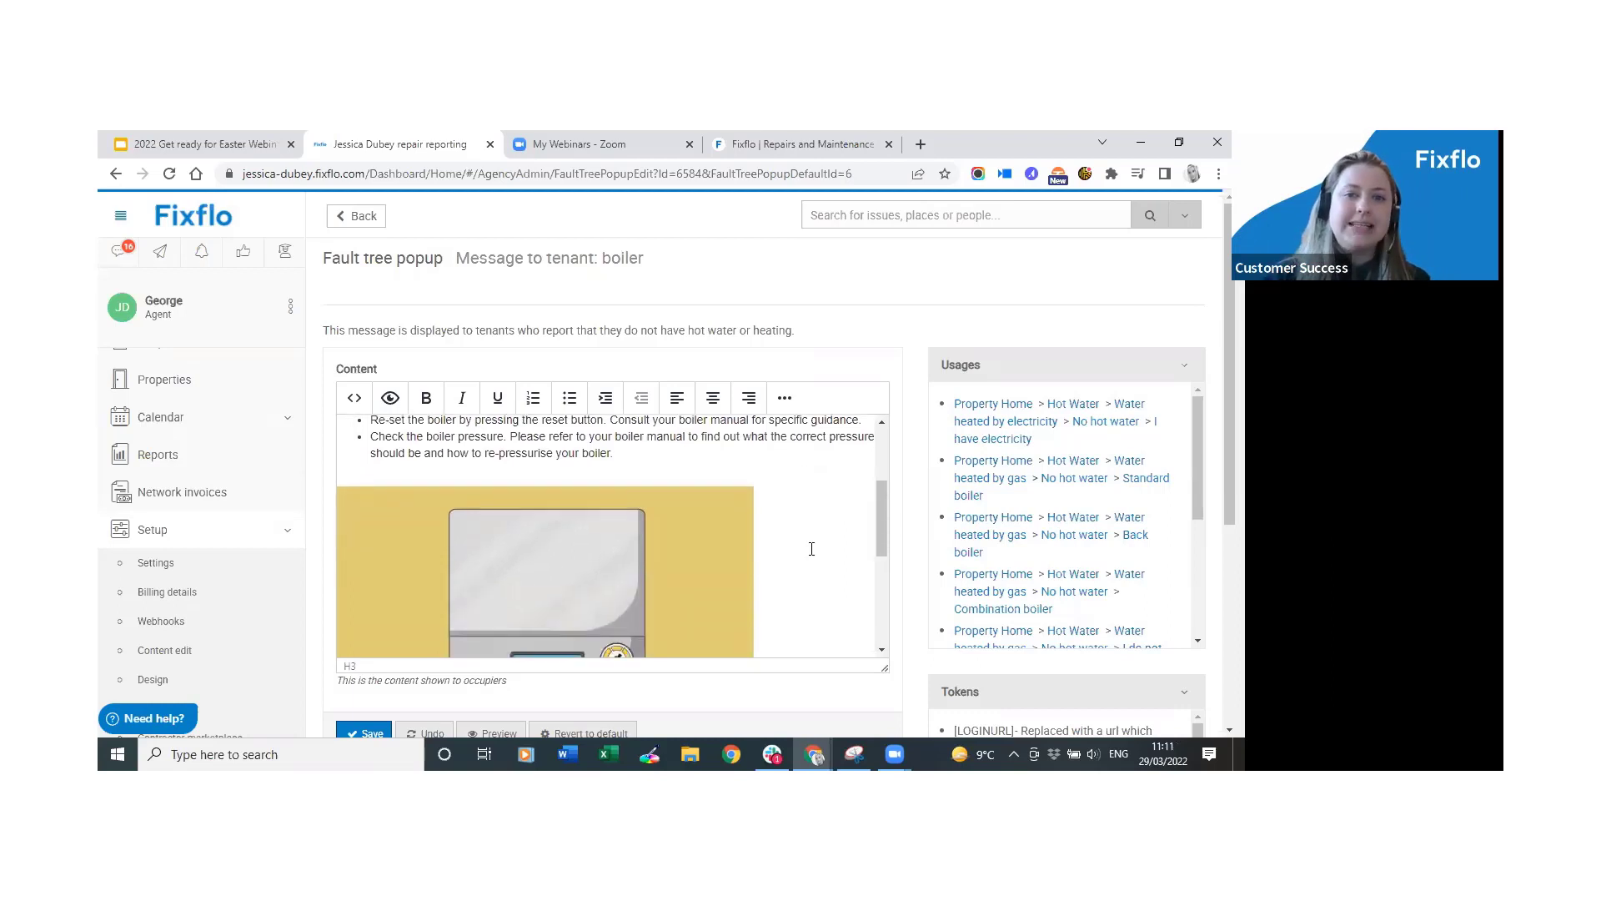
pyautogui.scroll(-5, 811, 549)
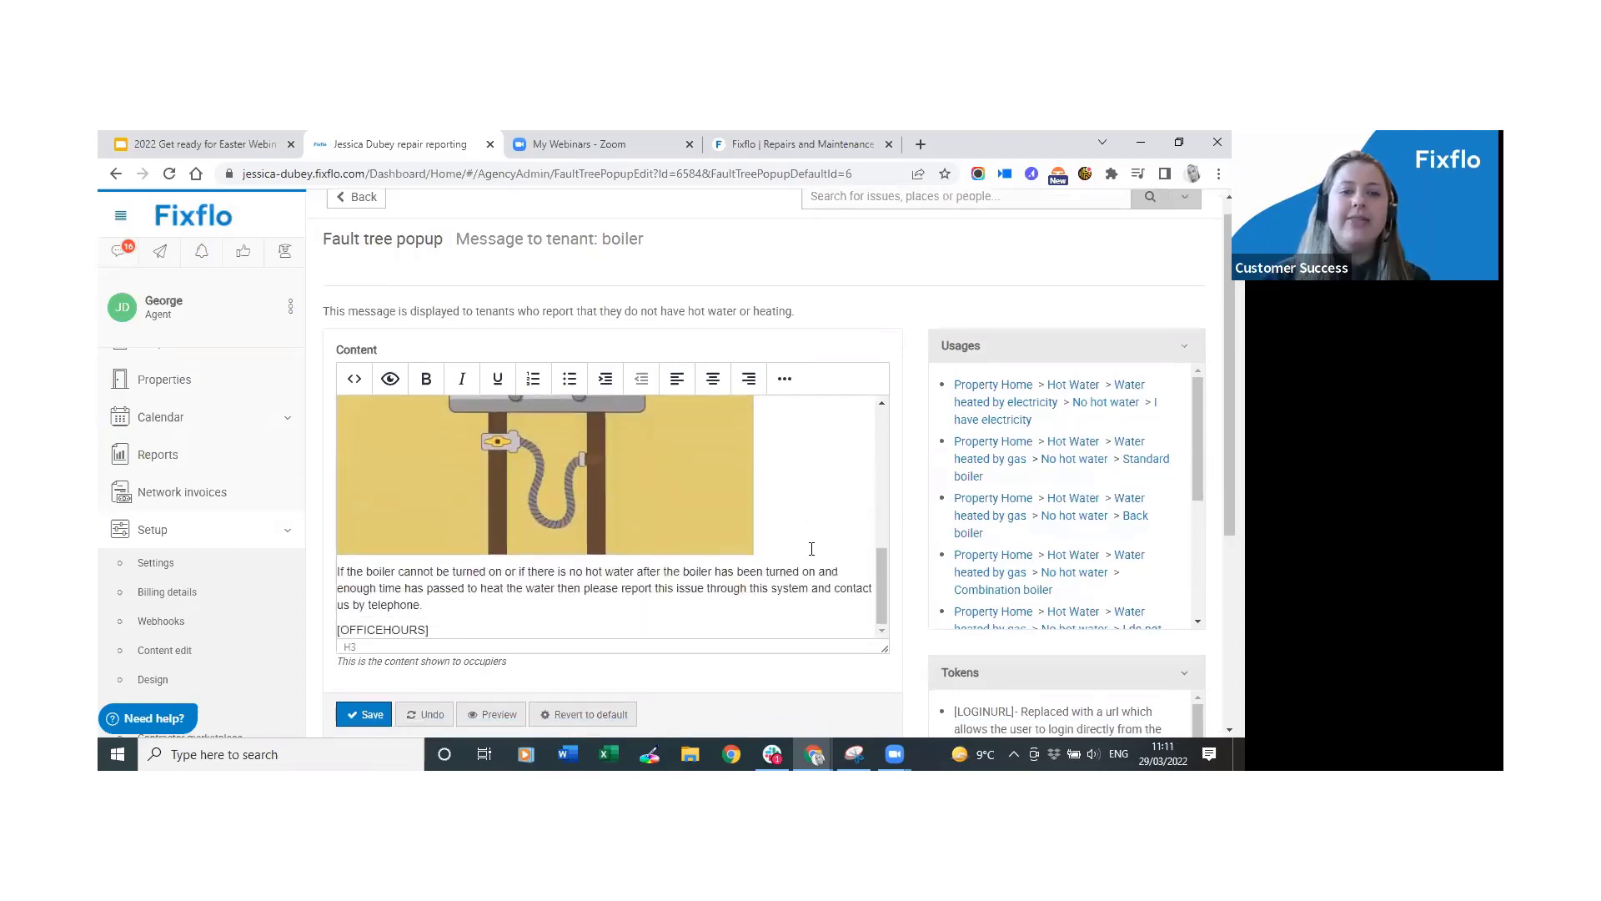
pyautogui.scroll(-1, 812, 549)
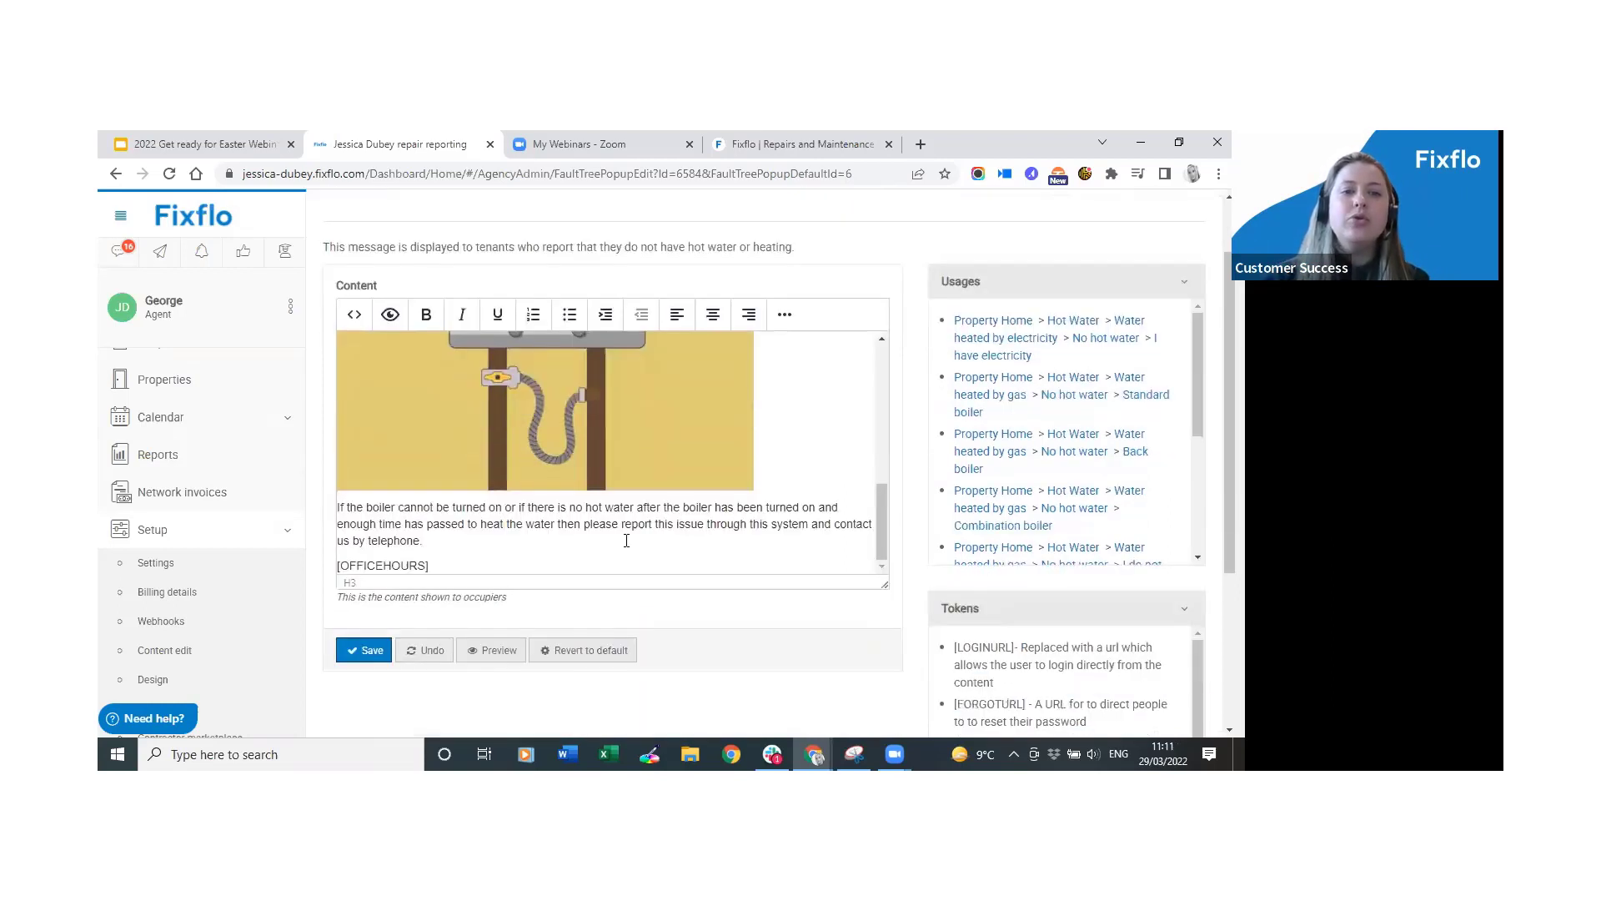
pyautogui.click(471, 562)
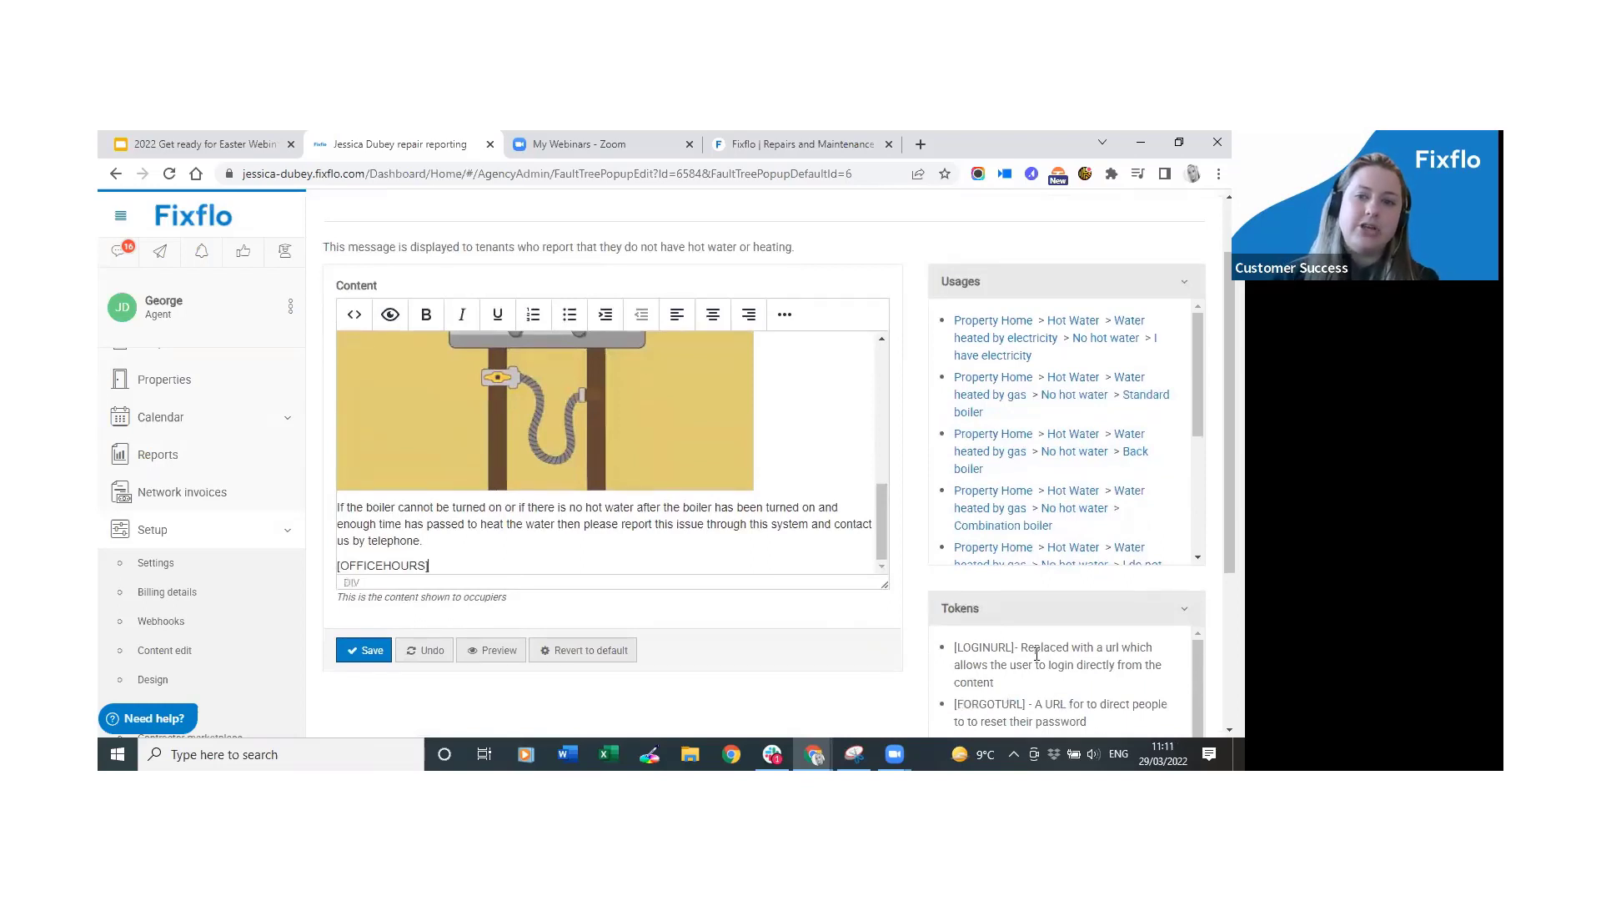
pyautogui.scroll(-2, 1229, 417)
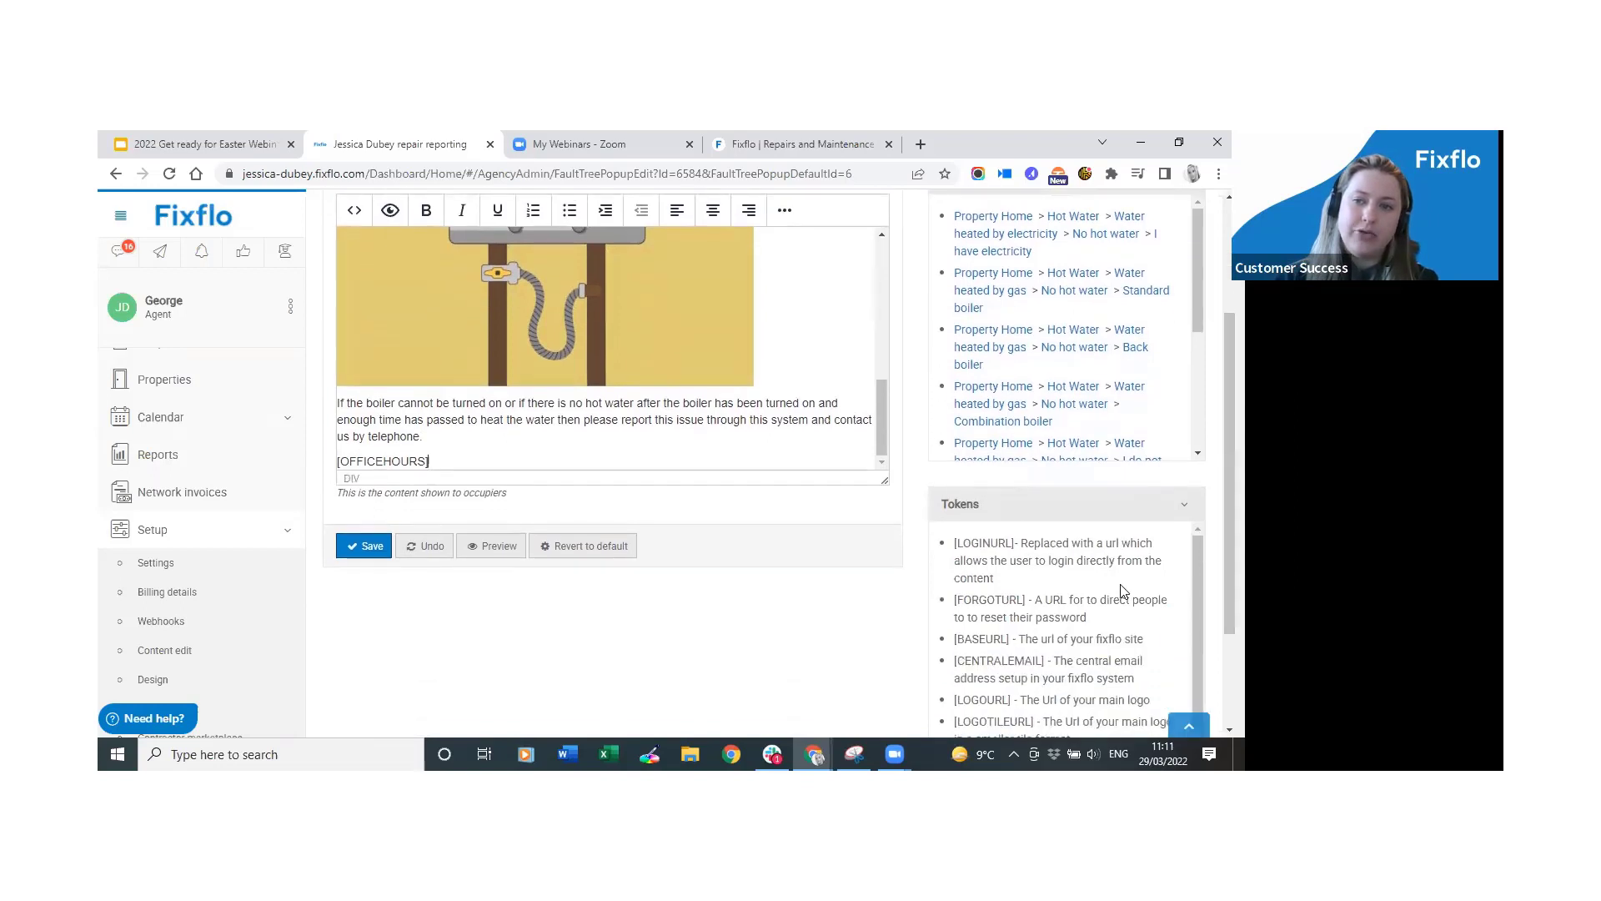
pyautogui.scroll(-1, 1122, 590)
pyautogui.scroll(-2, 1055, 680)
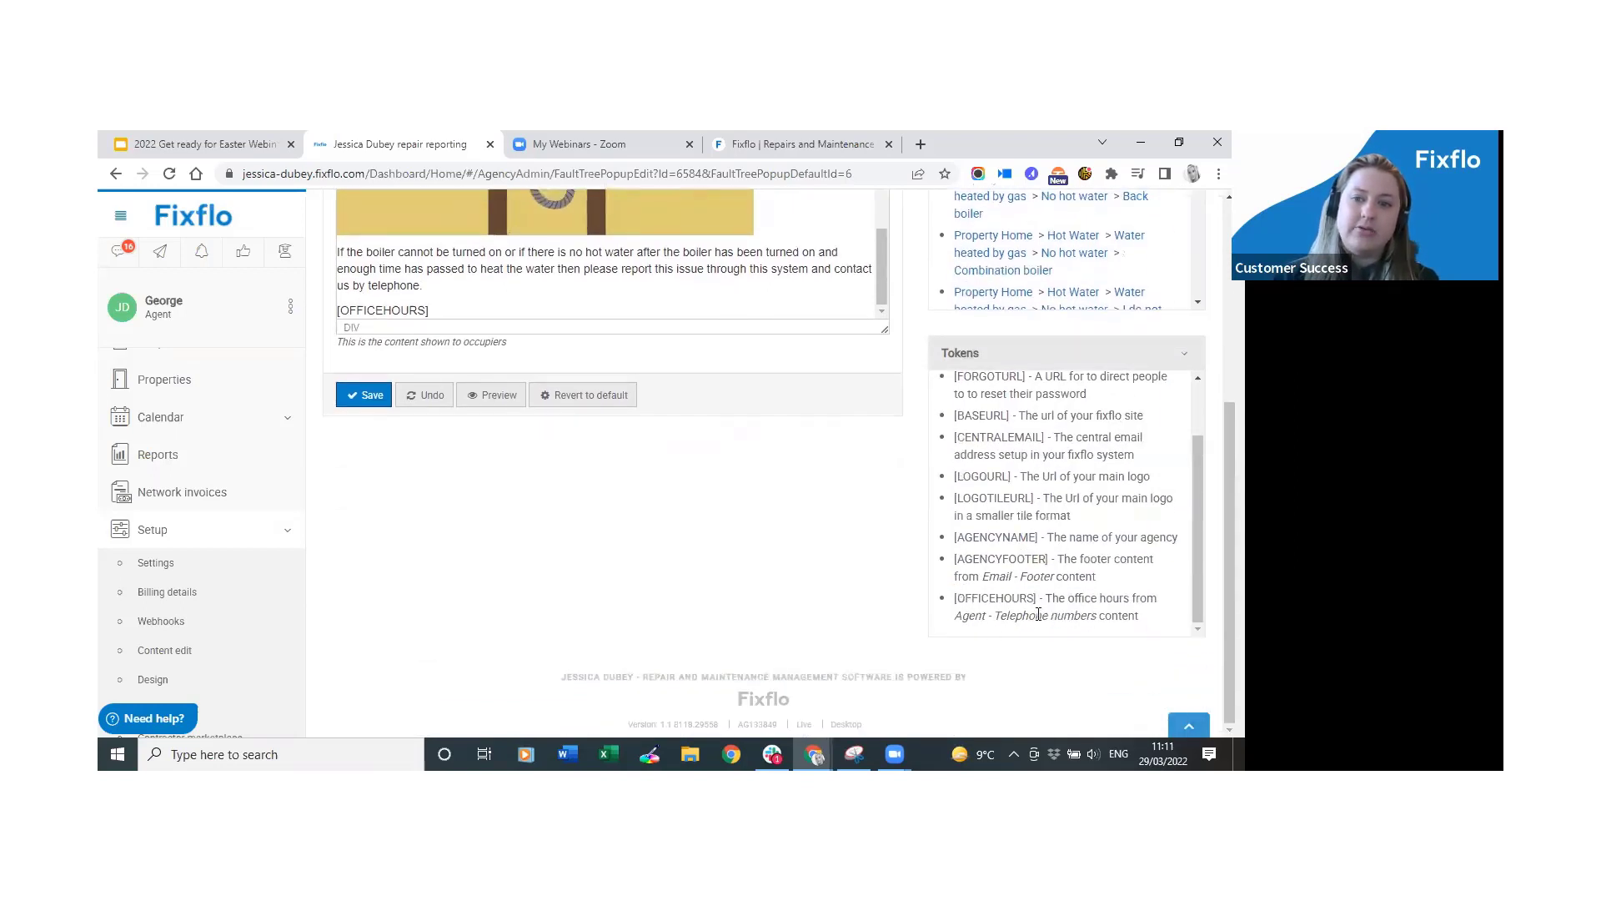
pyautogui.scroll(2, 523, 289)
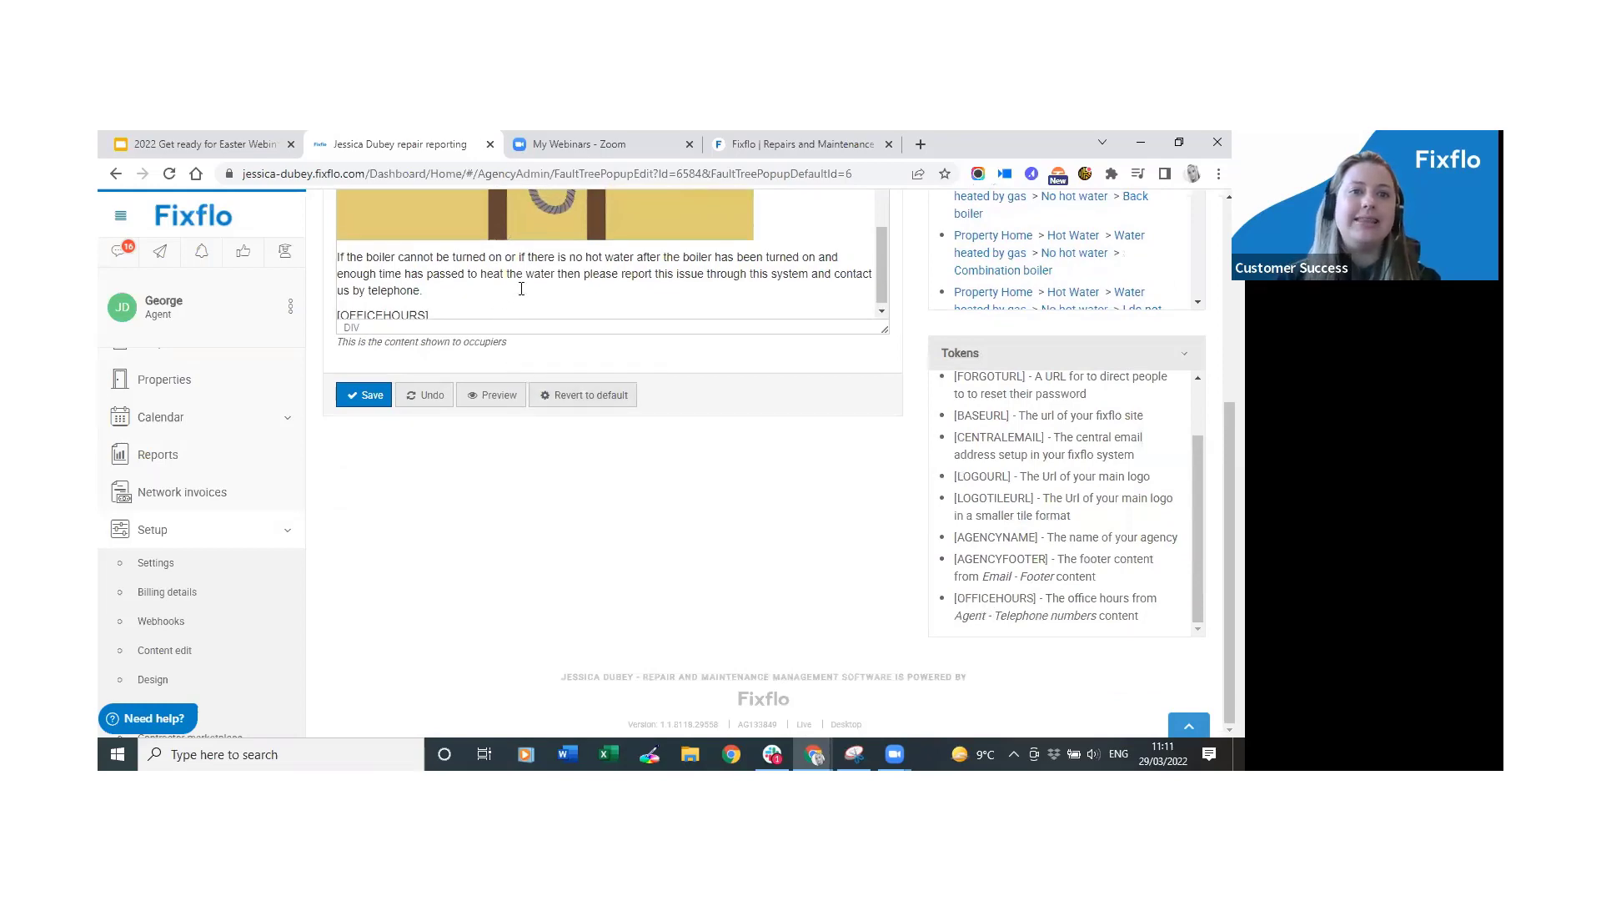
pyautogui.scroll(-2, 617, 214)
pyautogui.scroll(3, 1229, 542)
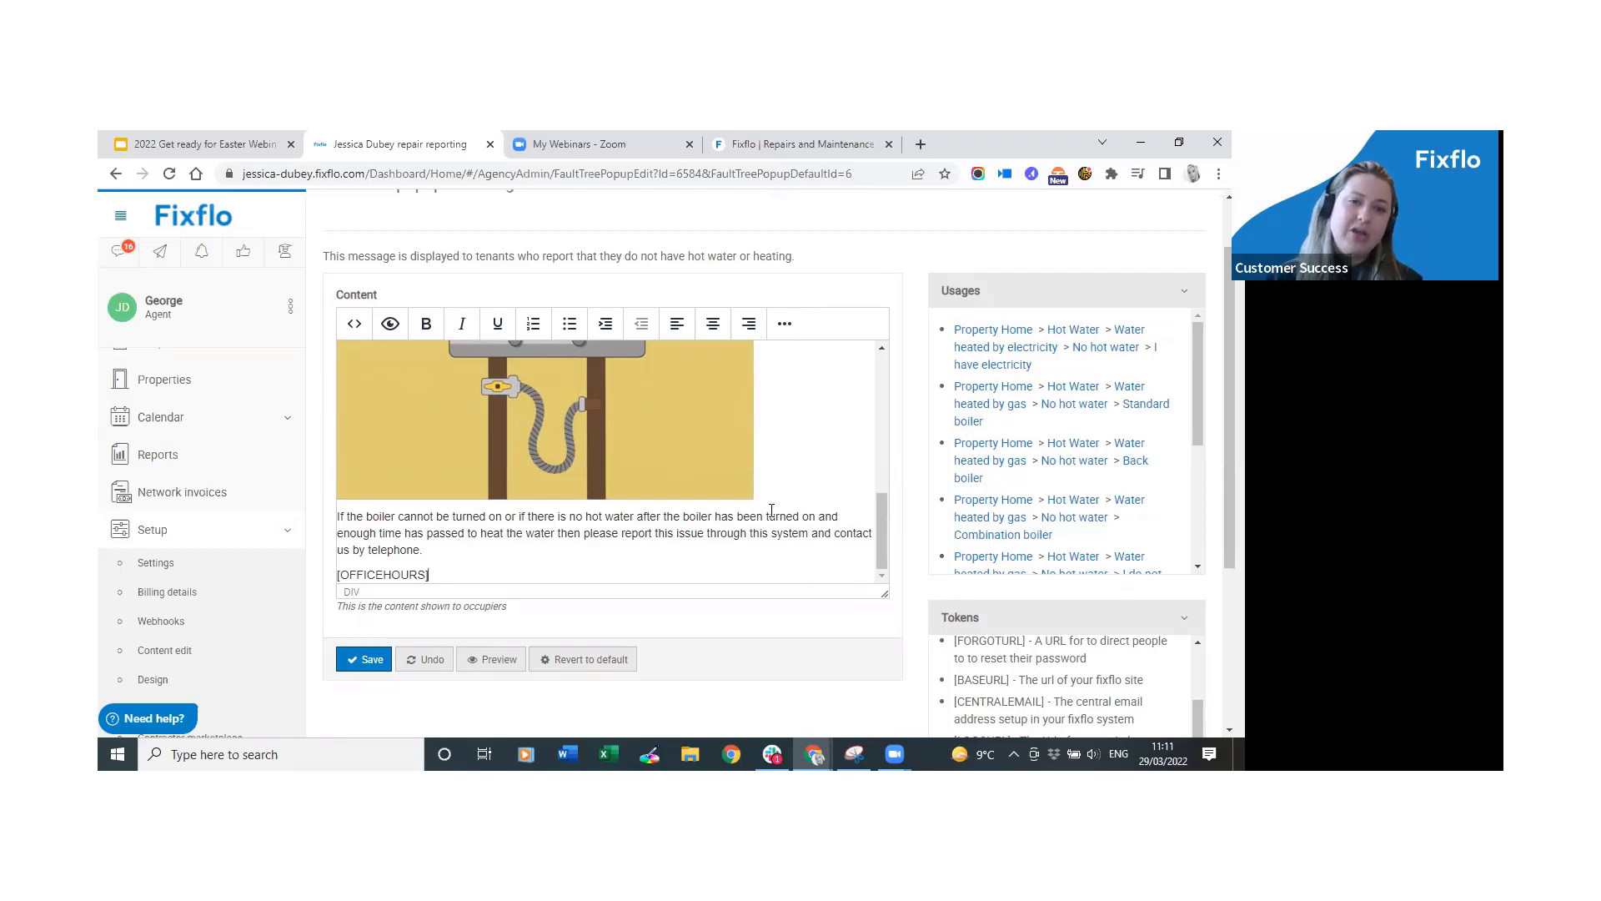
pyautogui.scroll(5, 805, 518)
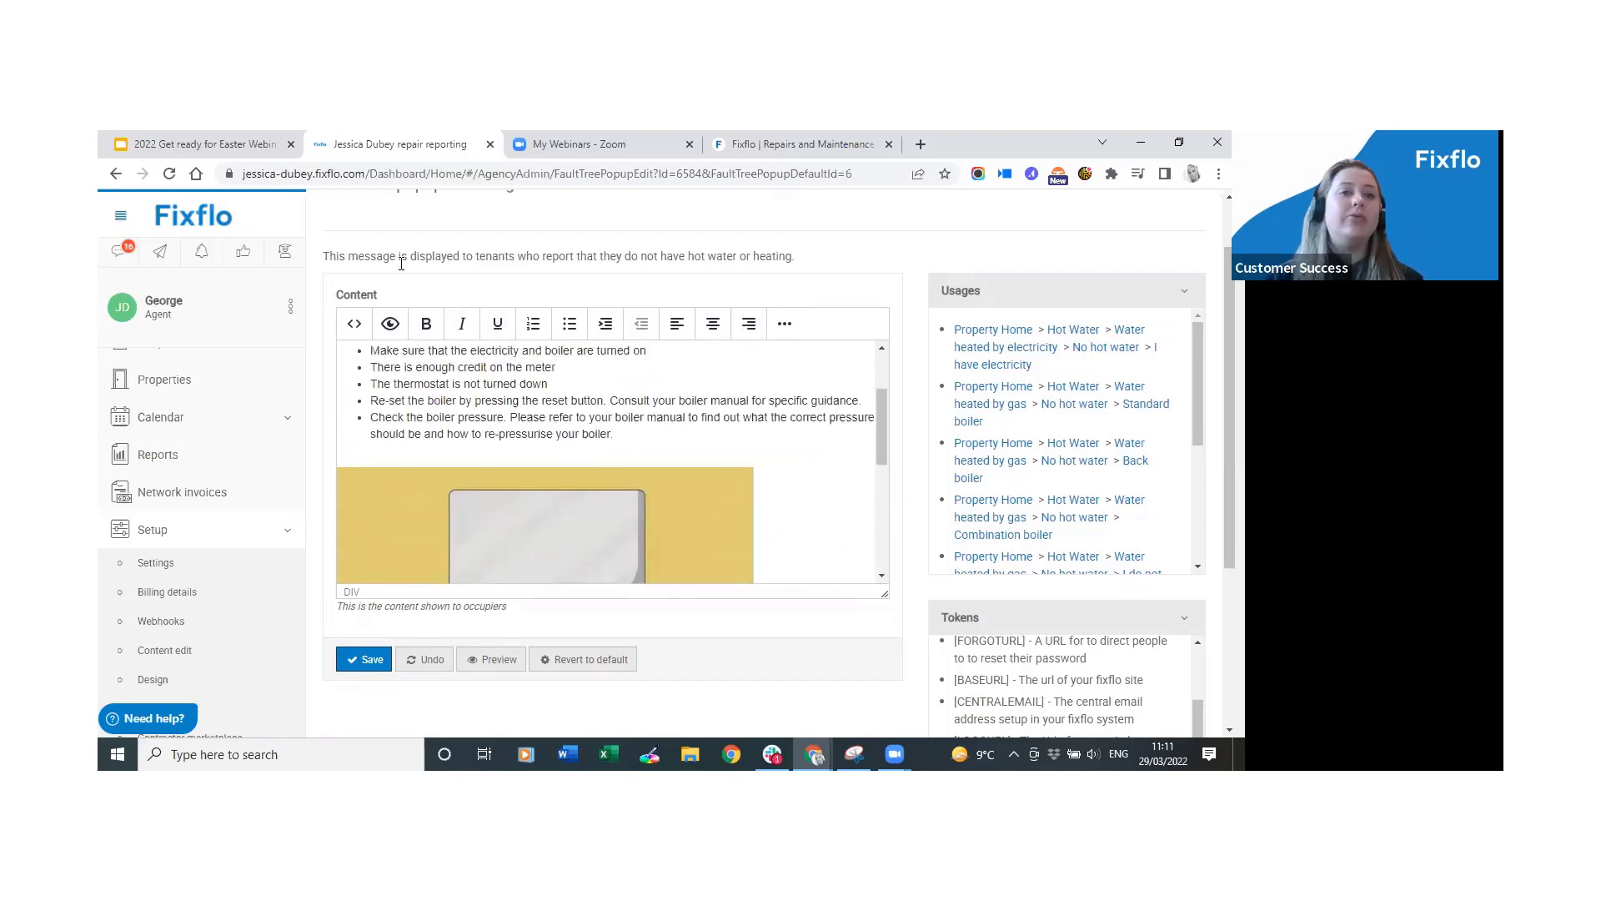
pyautogui.scroll(-6, 568, 457)
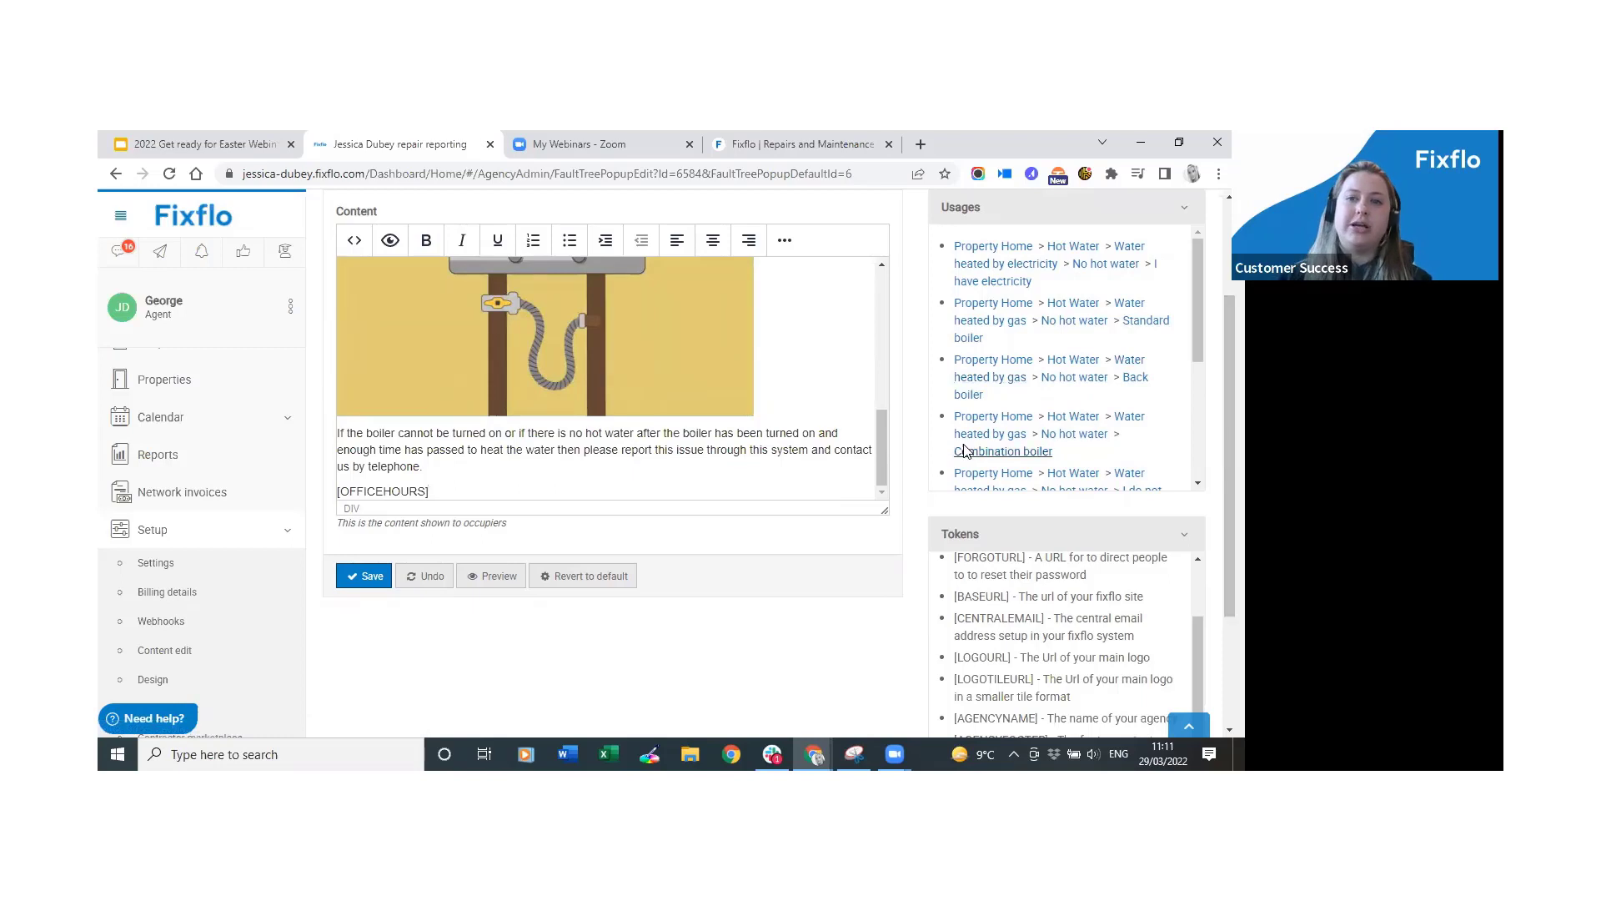
pyautogui.moveTo(883, 434); pyautogui.dragTo(873, 293)
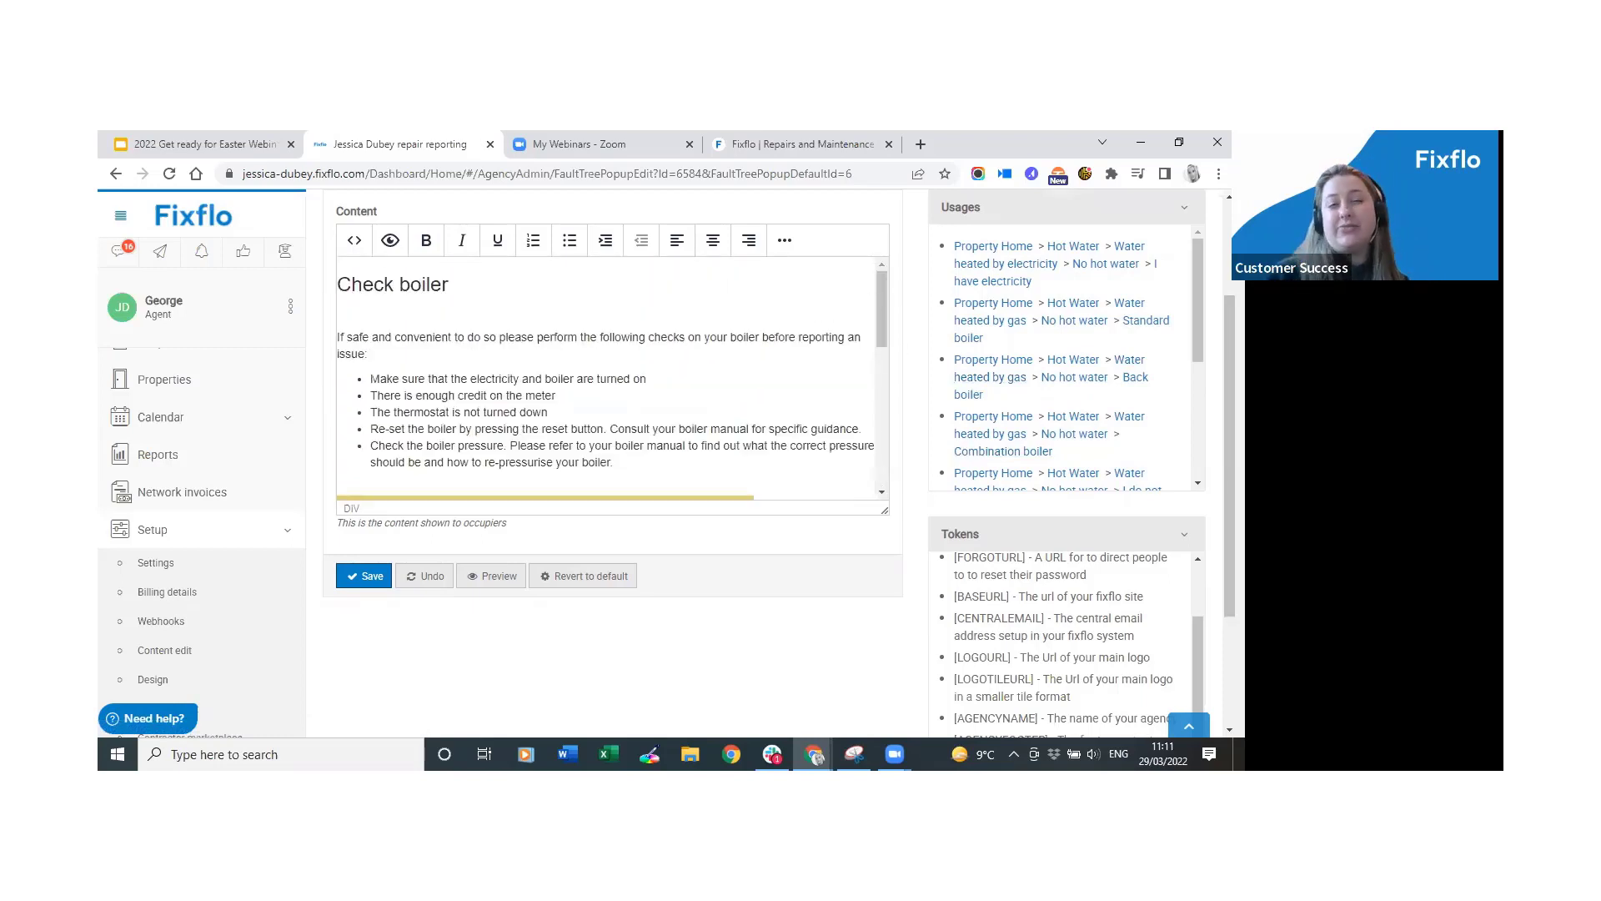
pyautogui.scroll(2, 486, 274)
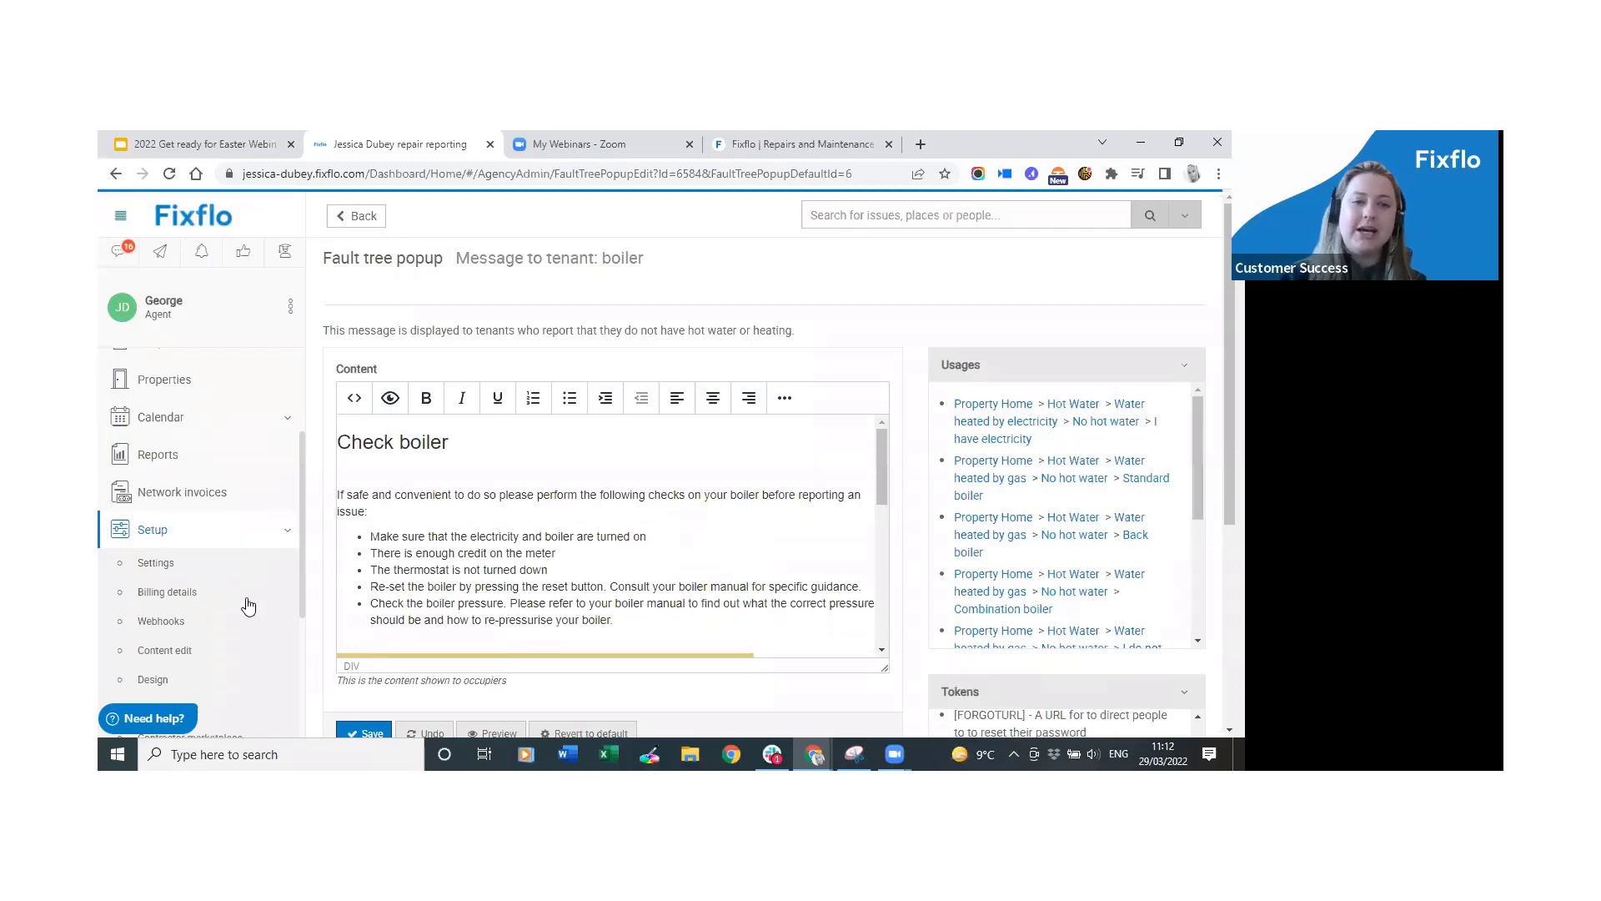
pyautogui.scroll(-1, 246, 674)
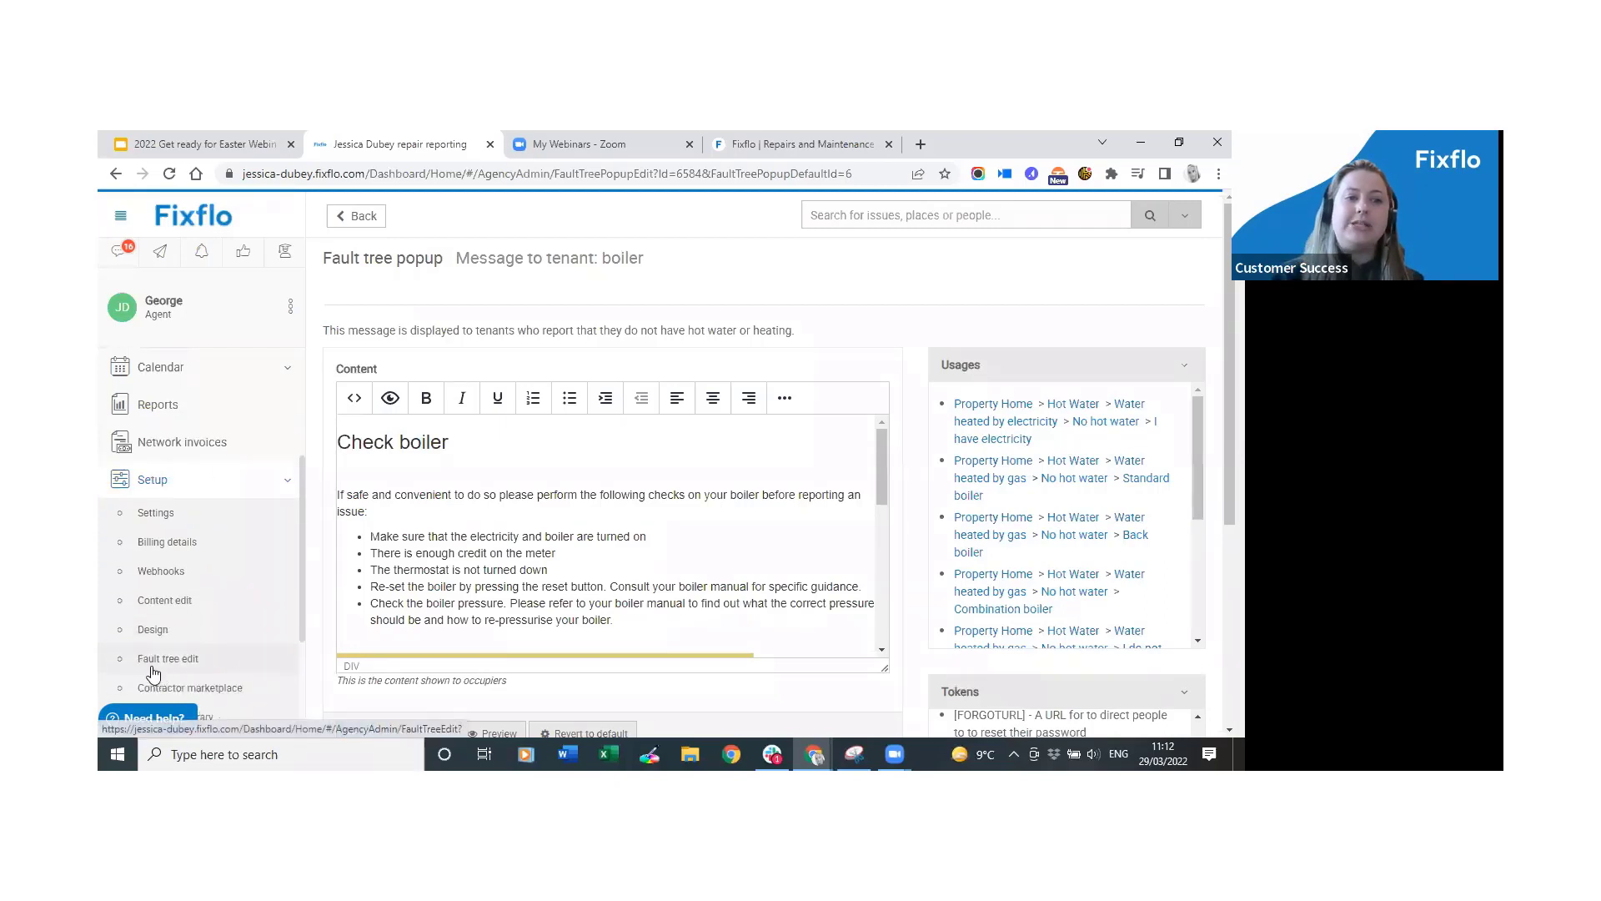
pyautogui.click(224, 667)
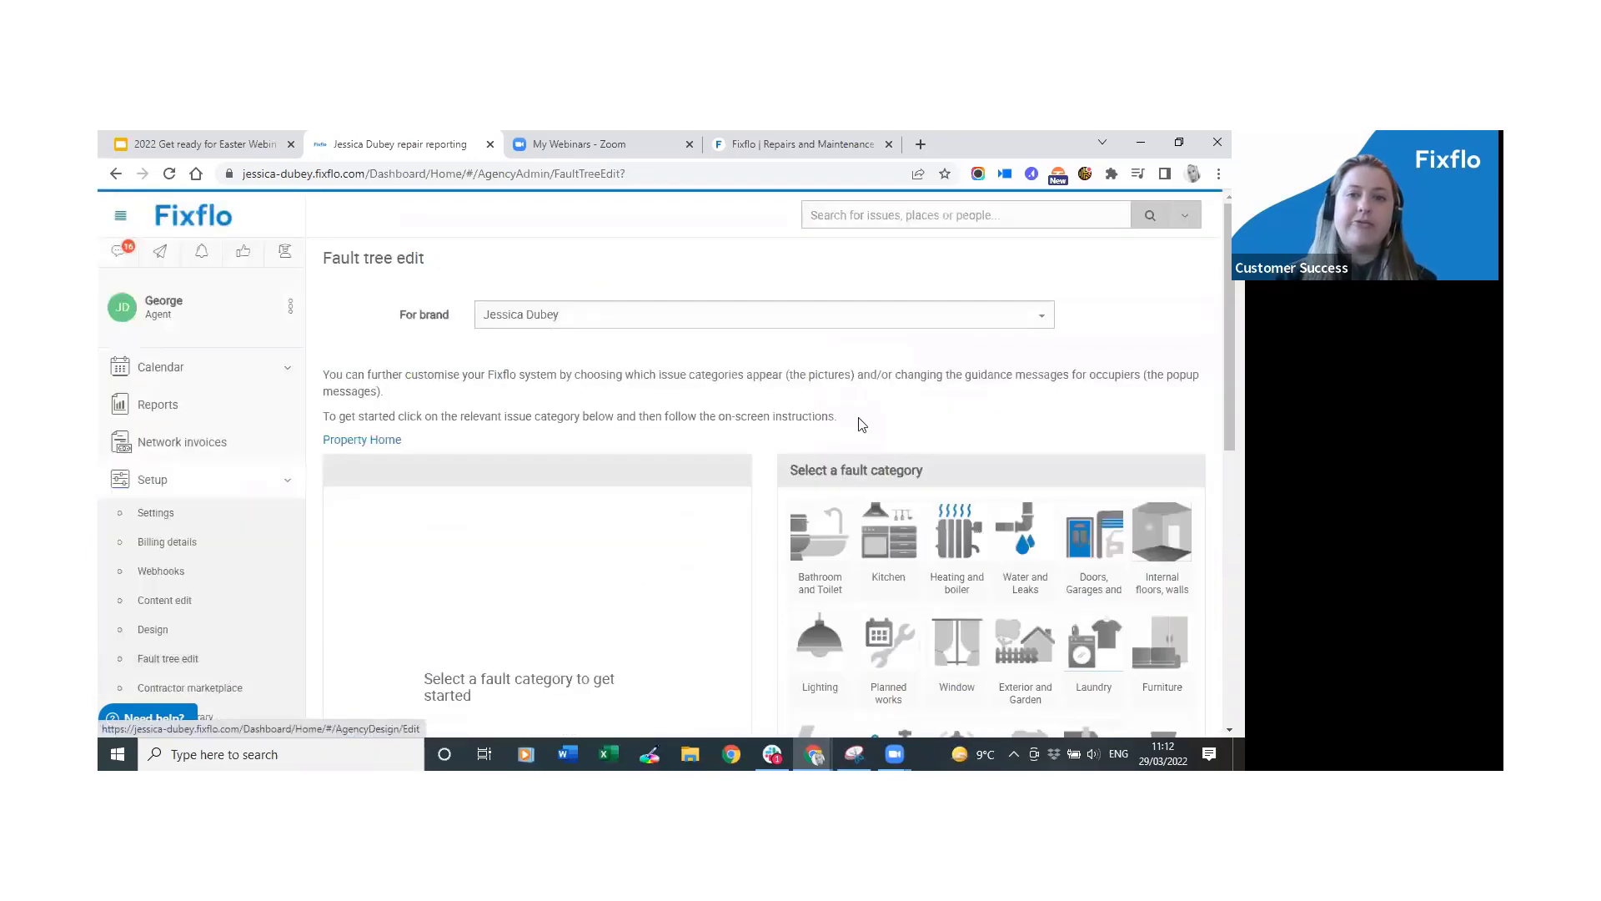
pyautogui.scroll(-2, 958, 363)
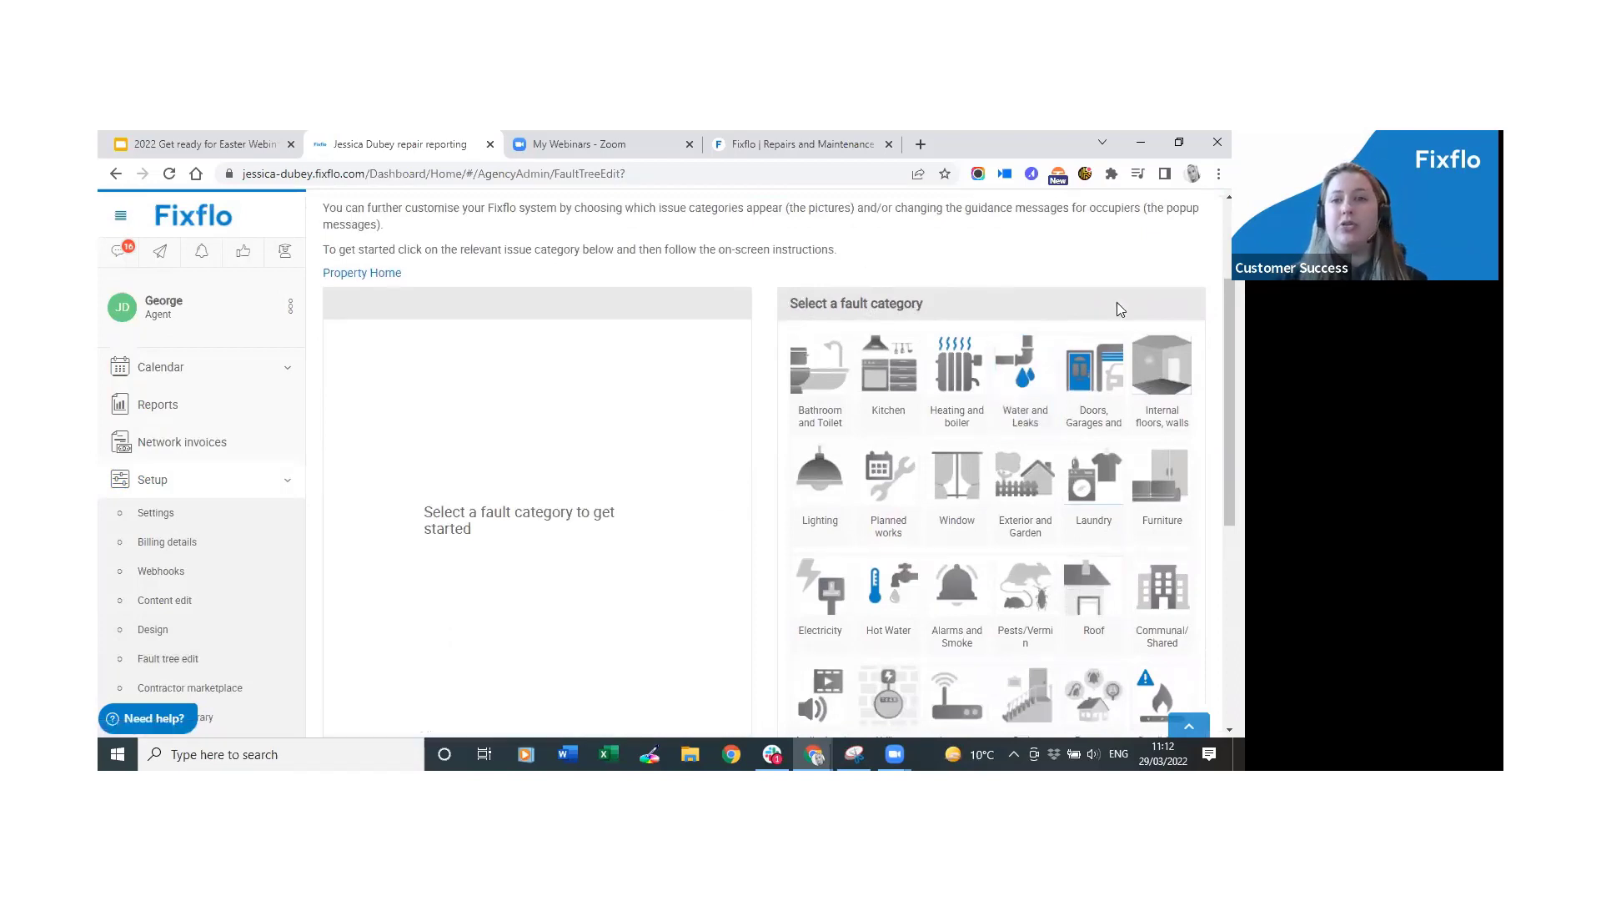
pyautogui.scroll(-2, 779, 461)
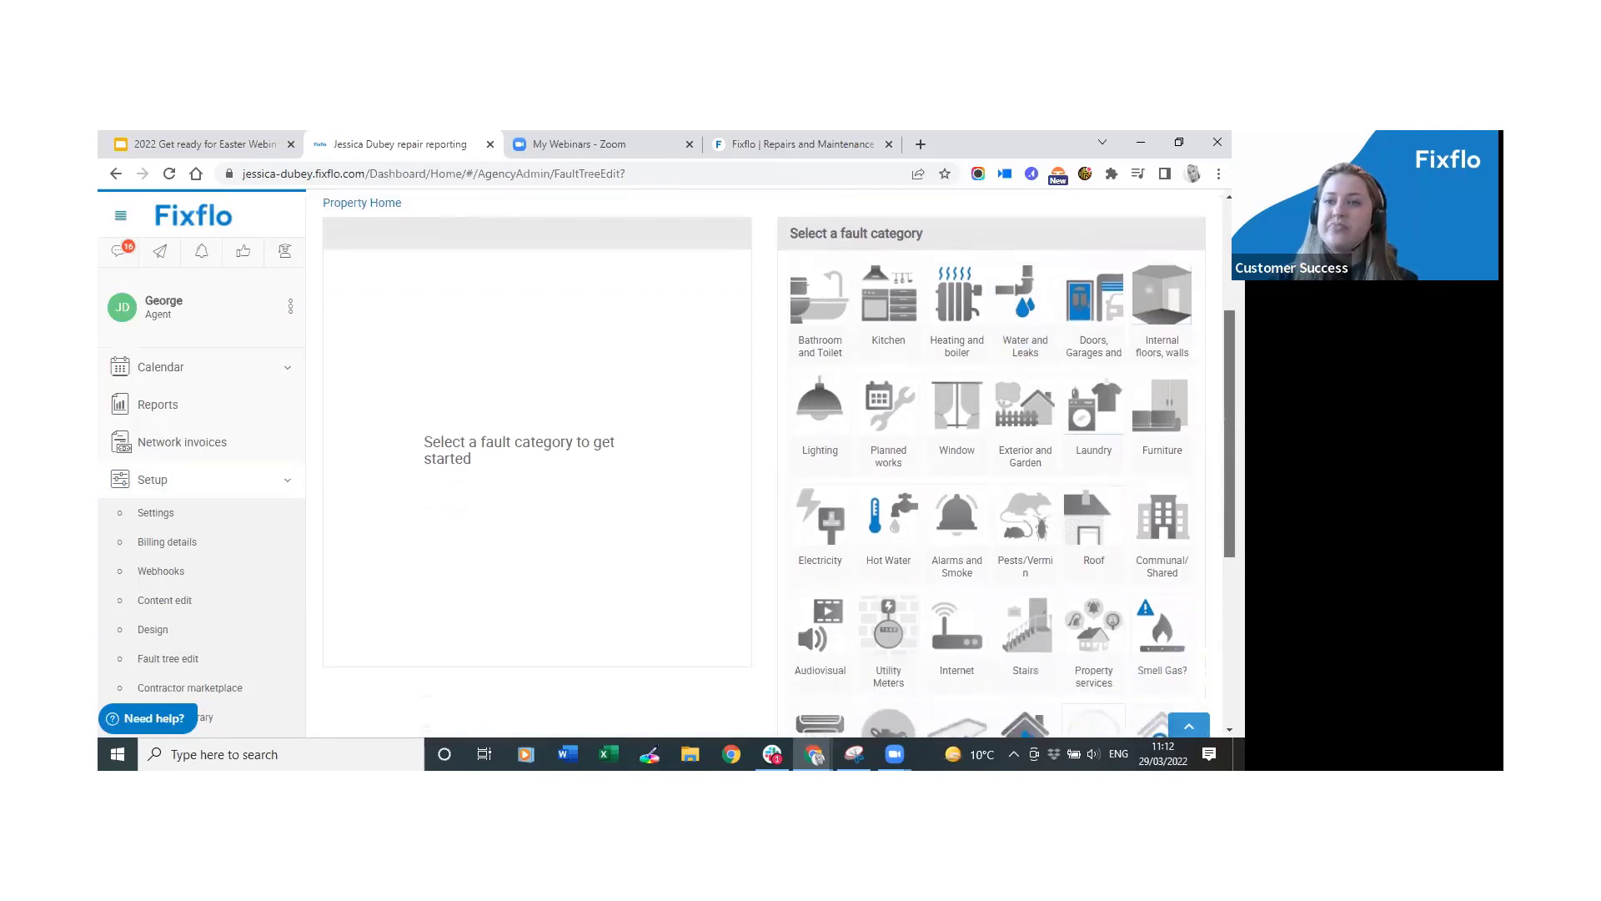
pyautogui.scroll(1, 779, 461)
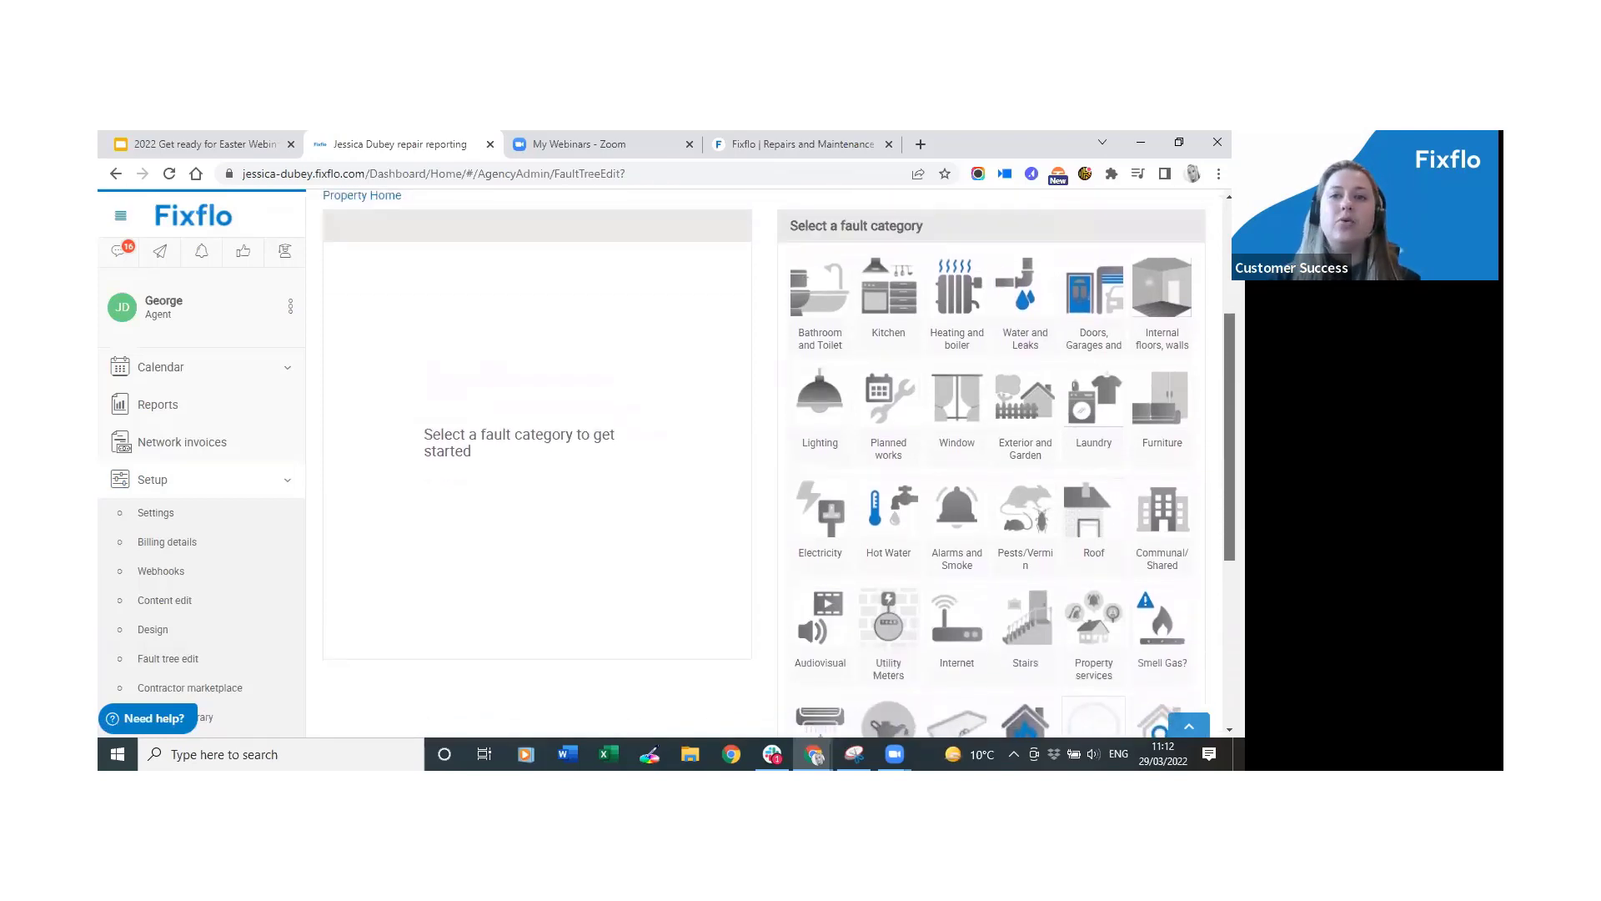
pyautogui.scroll(-2, 779, 460)
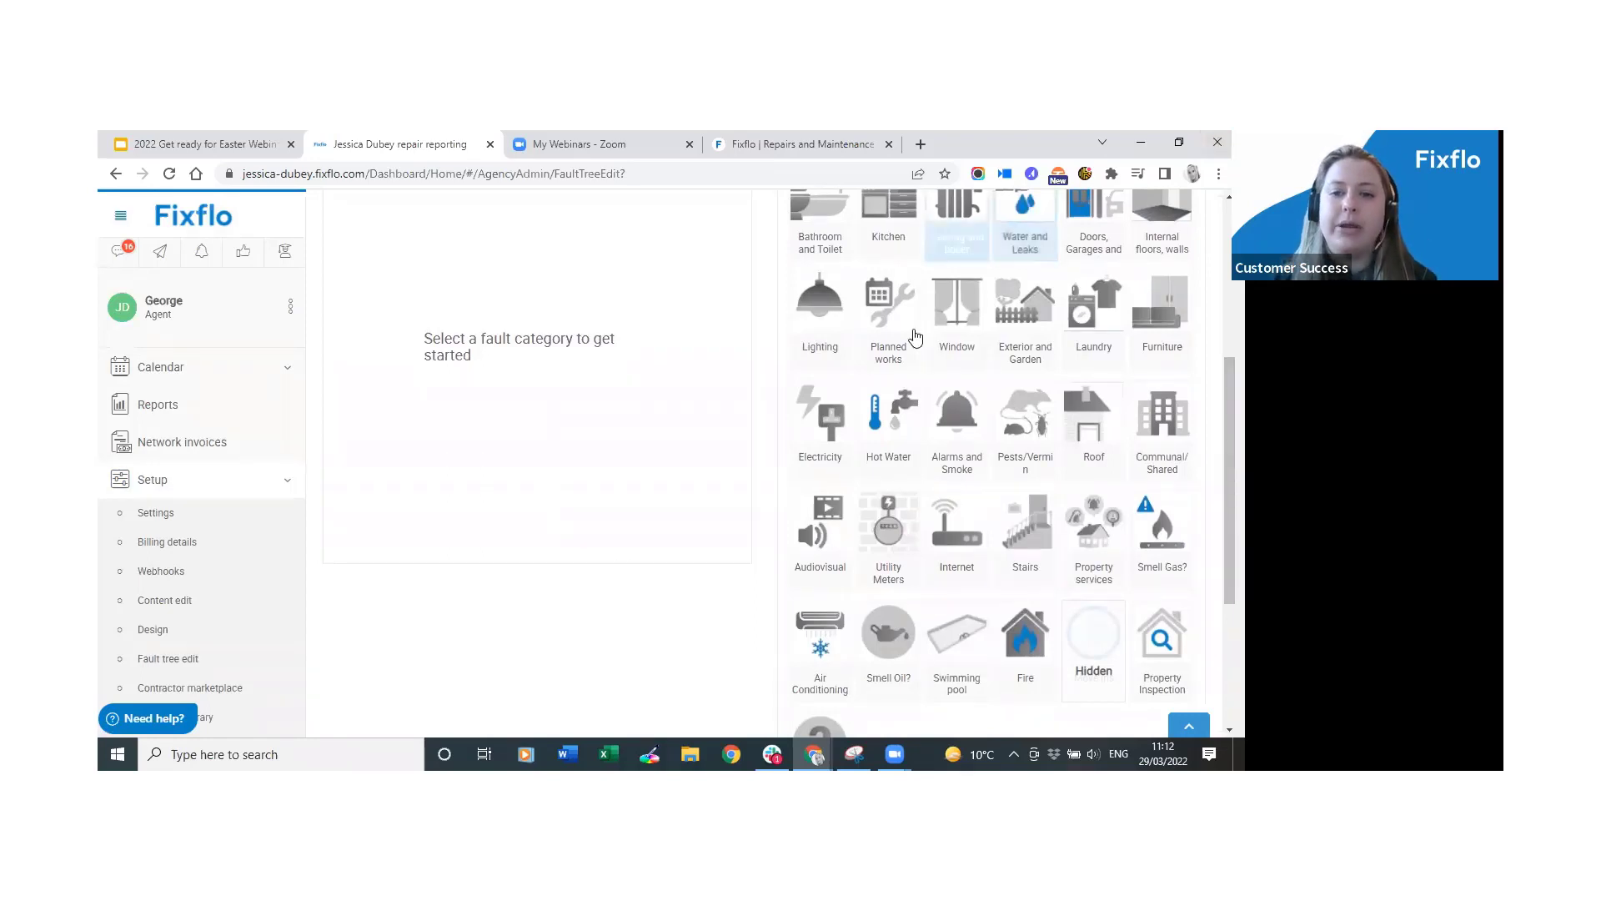
pyautogui.click(955, 630)
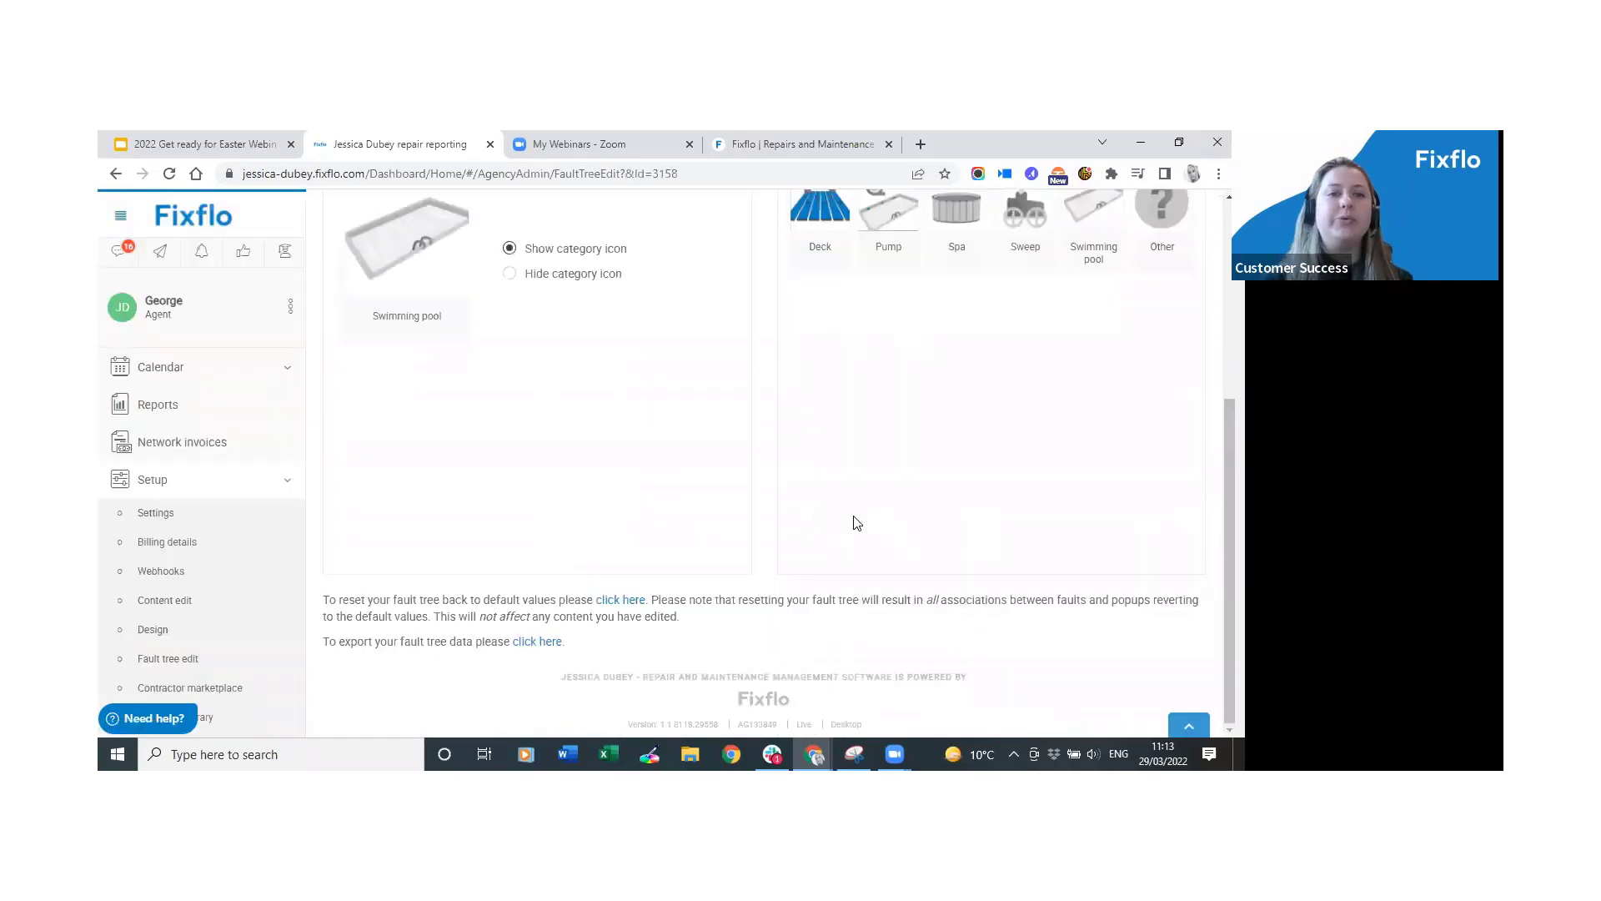
pyautogui.scroll(2, 693, 502)
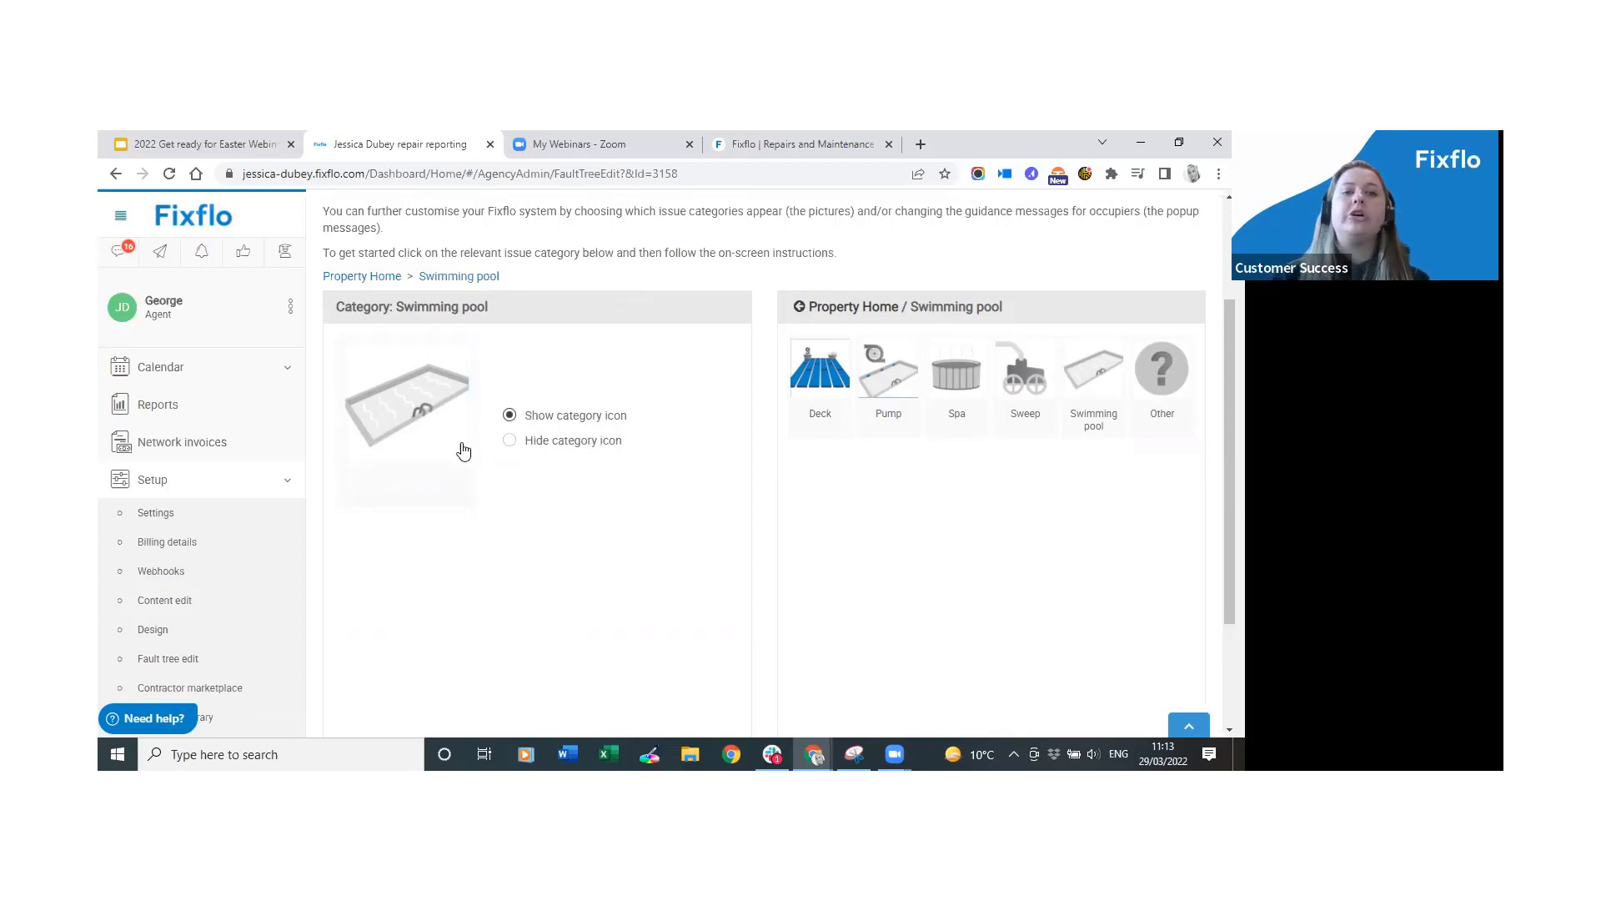
pyautogui.click(957, 388)
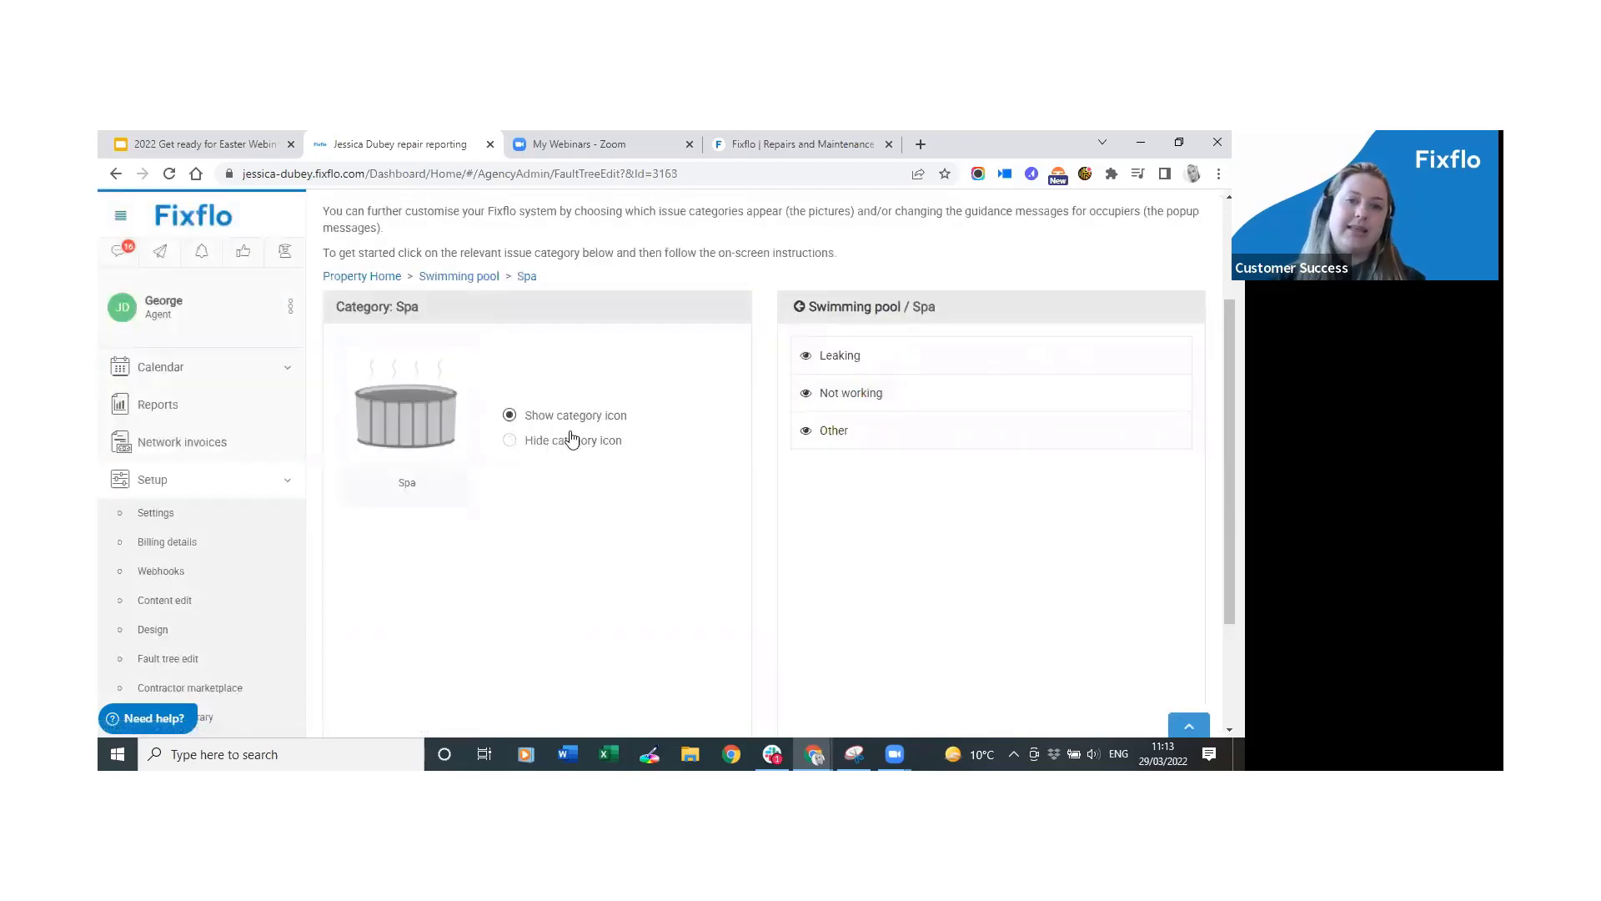
pyautogui.click(844, 308)
pyautogui.click(845, 309)
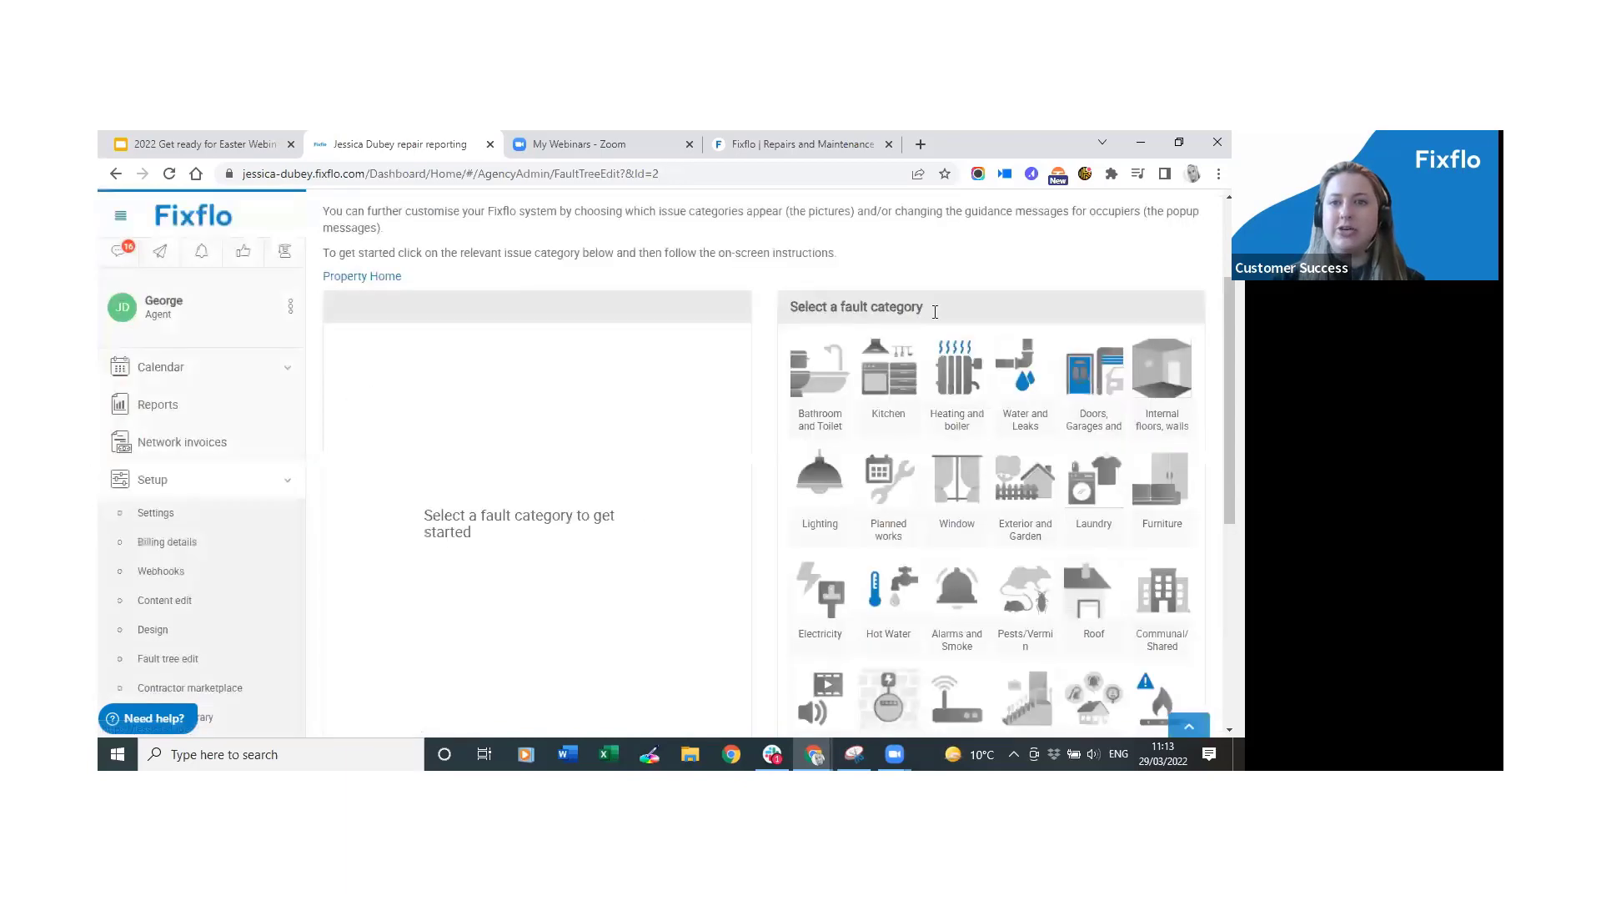
pyautogui.scroll(-2, 845, 320)
pyautogui.scroll(-3, 1182, 315)
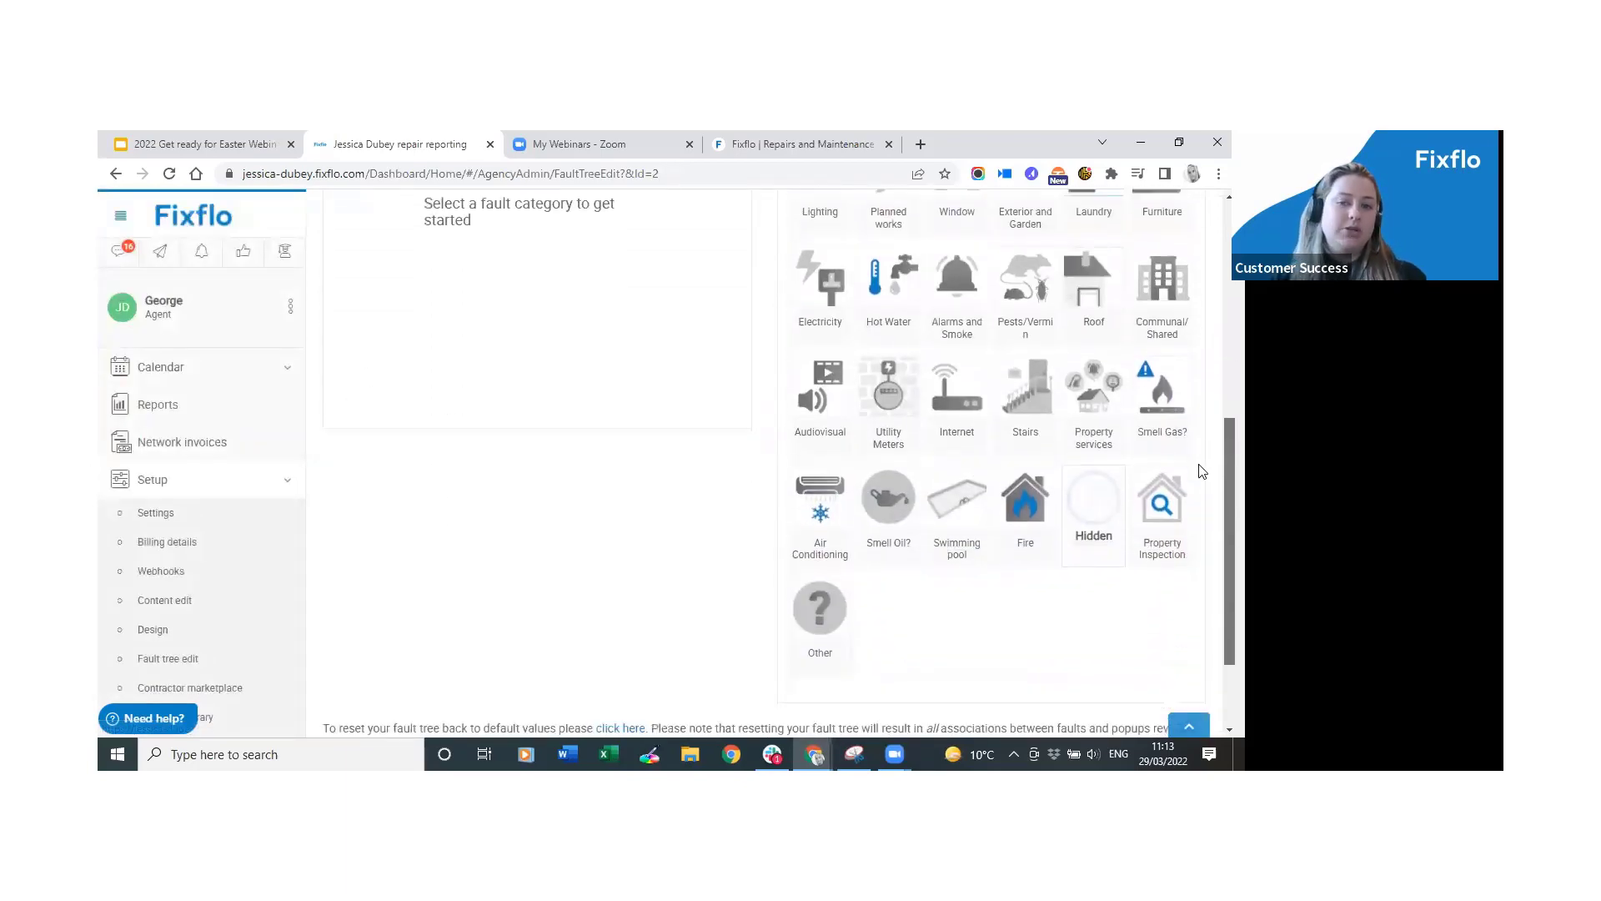
pyautogui.scroll(5, 1182, 315)
pyautogui.scroll(-2, 1183, 314)
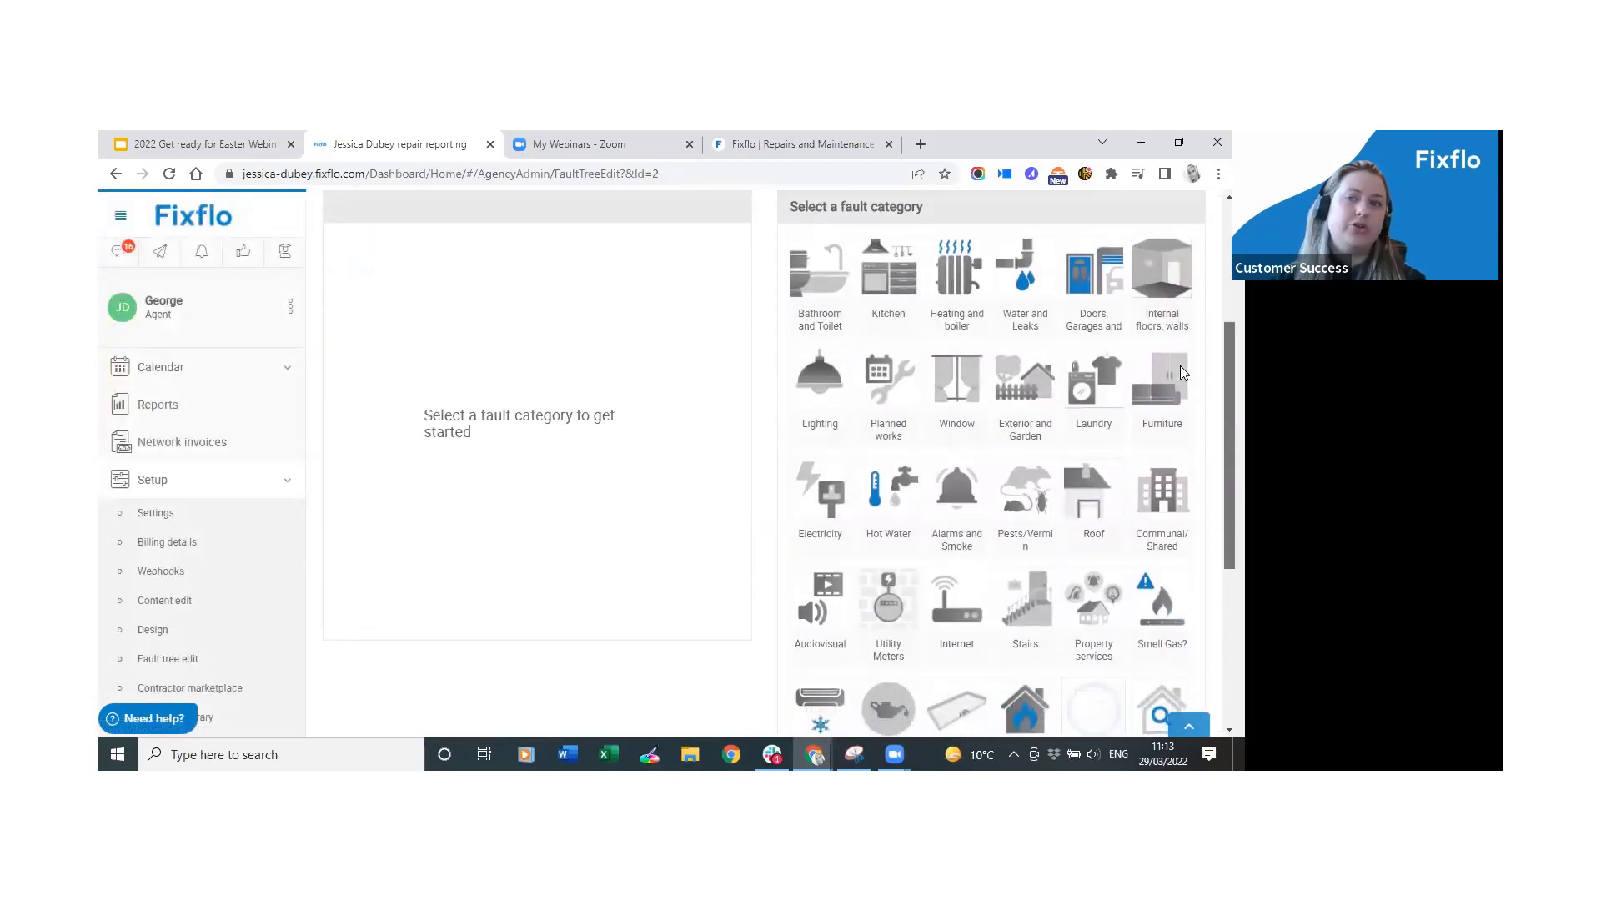
pyautogui.scroll(-1, 1183, 370)
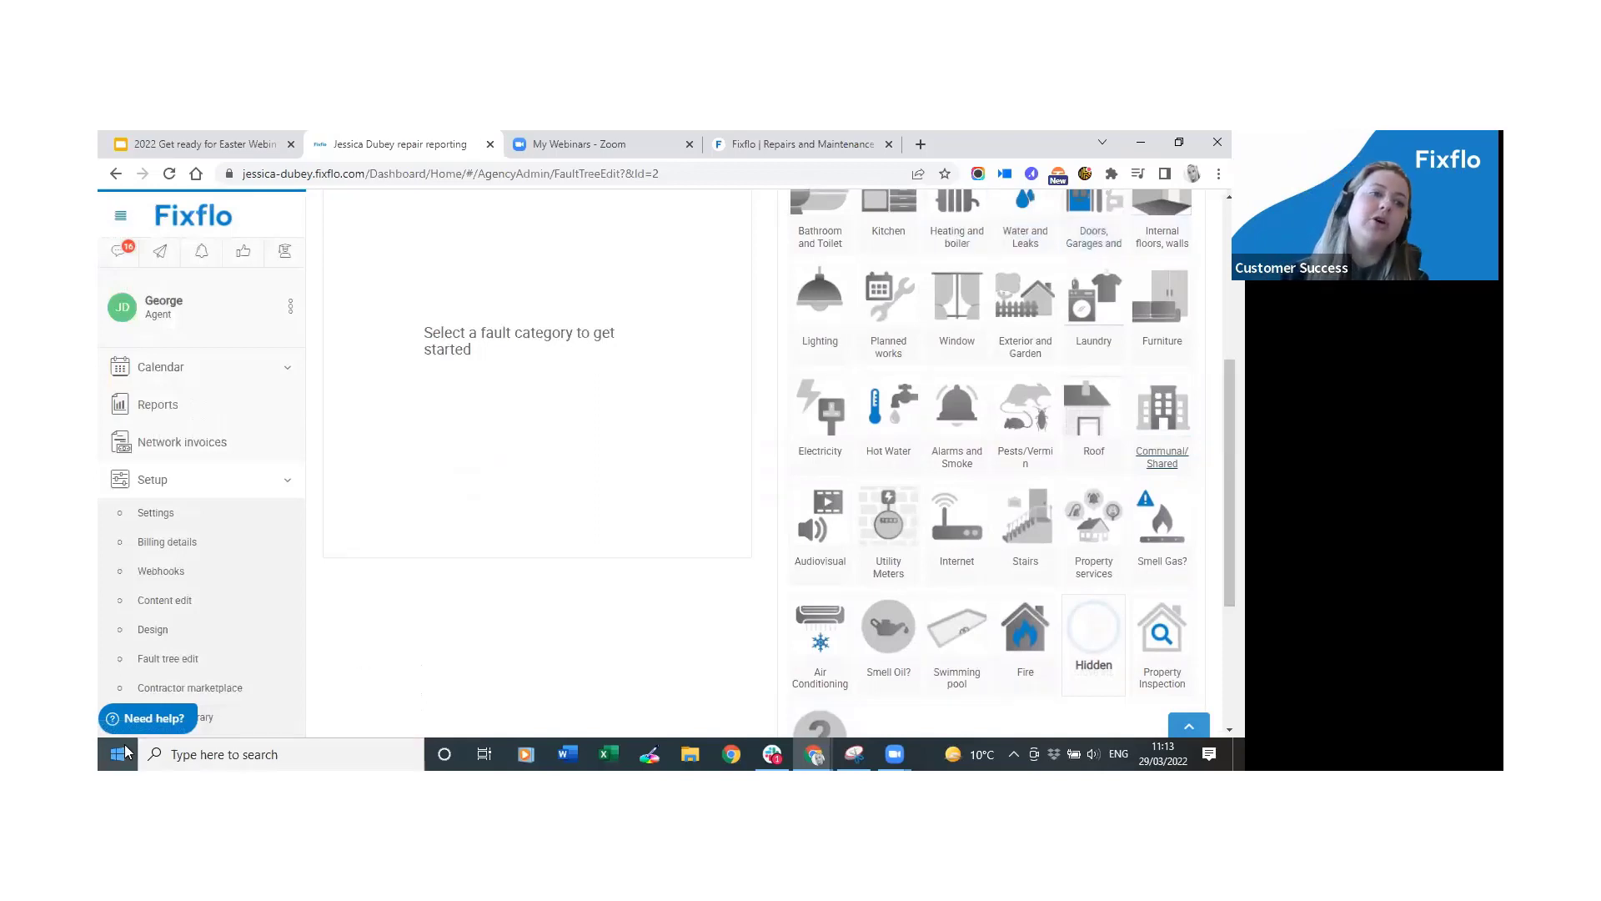
pyautogui.click(137, 721)
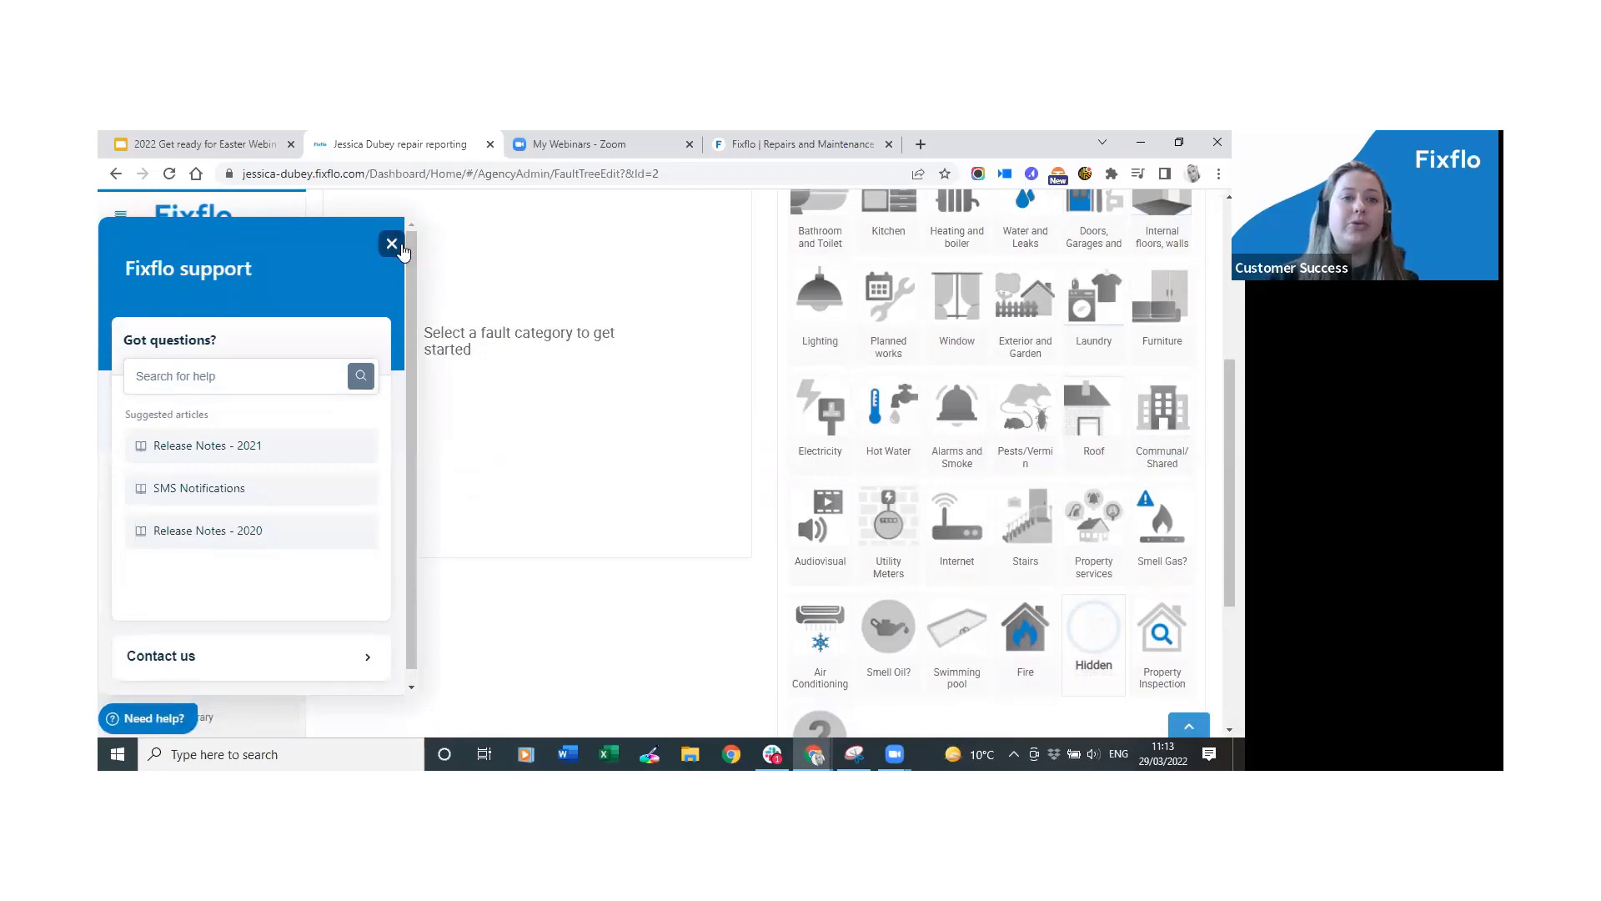
pyautogui.click(399, 247)
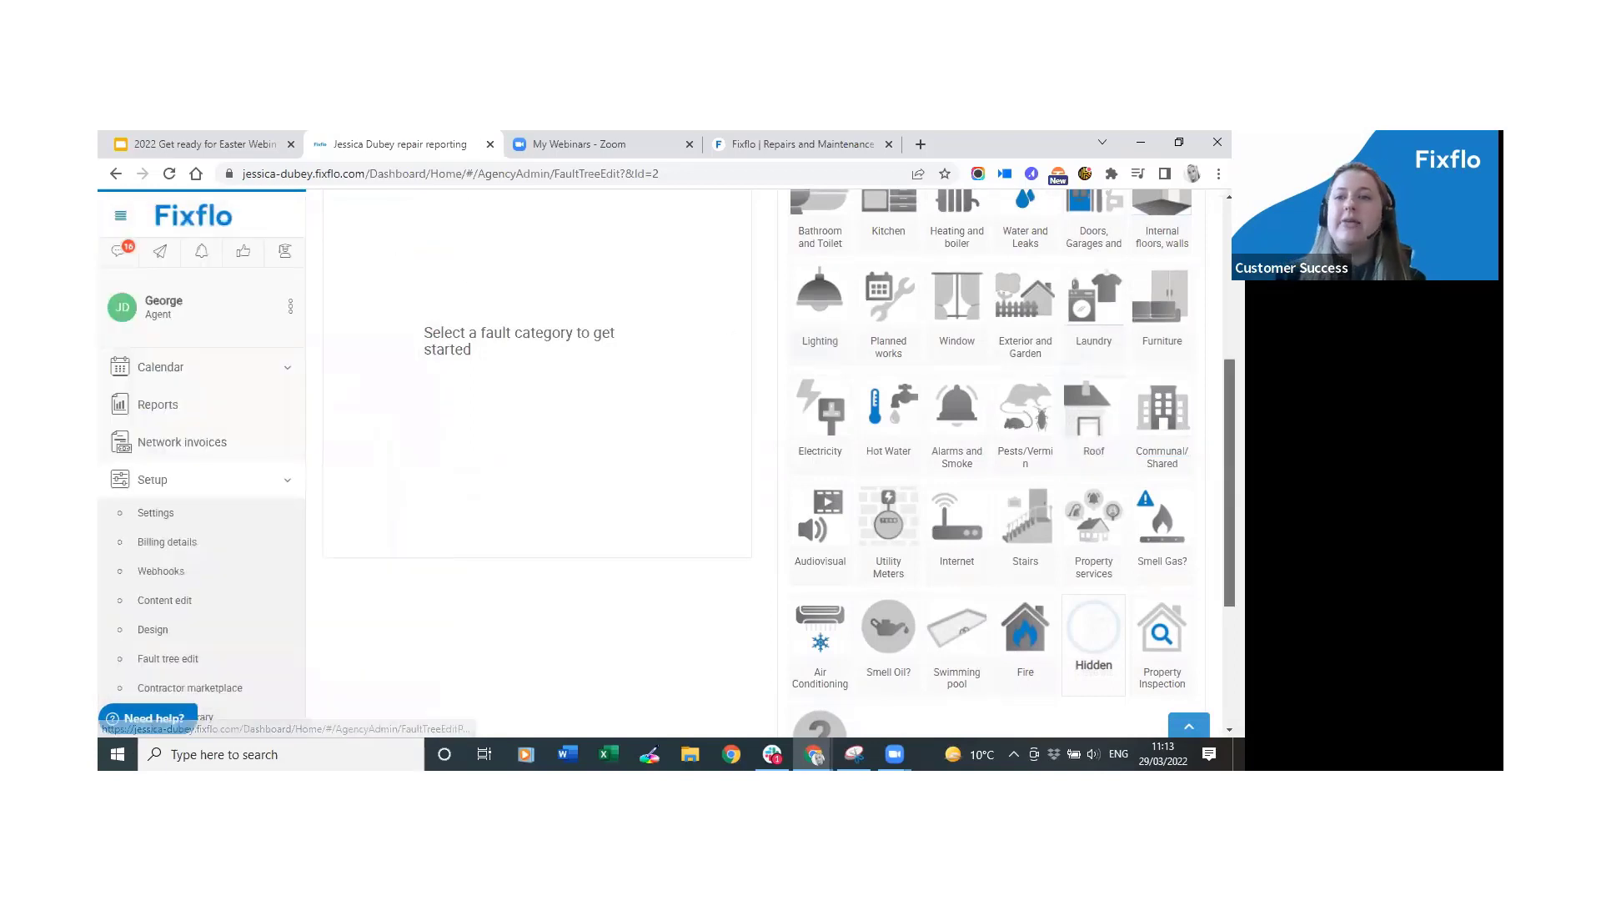
pyautogui.scroll(-1, 993, 459)
pyautogui.scroll(3, 993, 459)
pyautogui.scroll(-1, 992, 459)
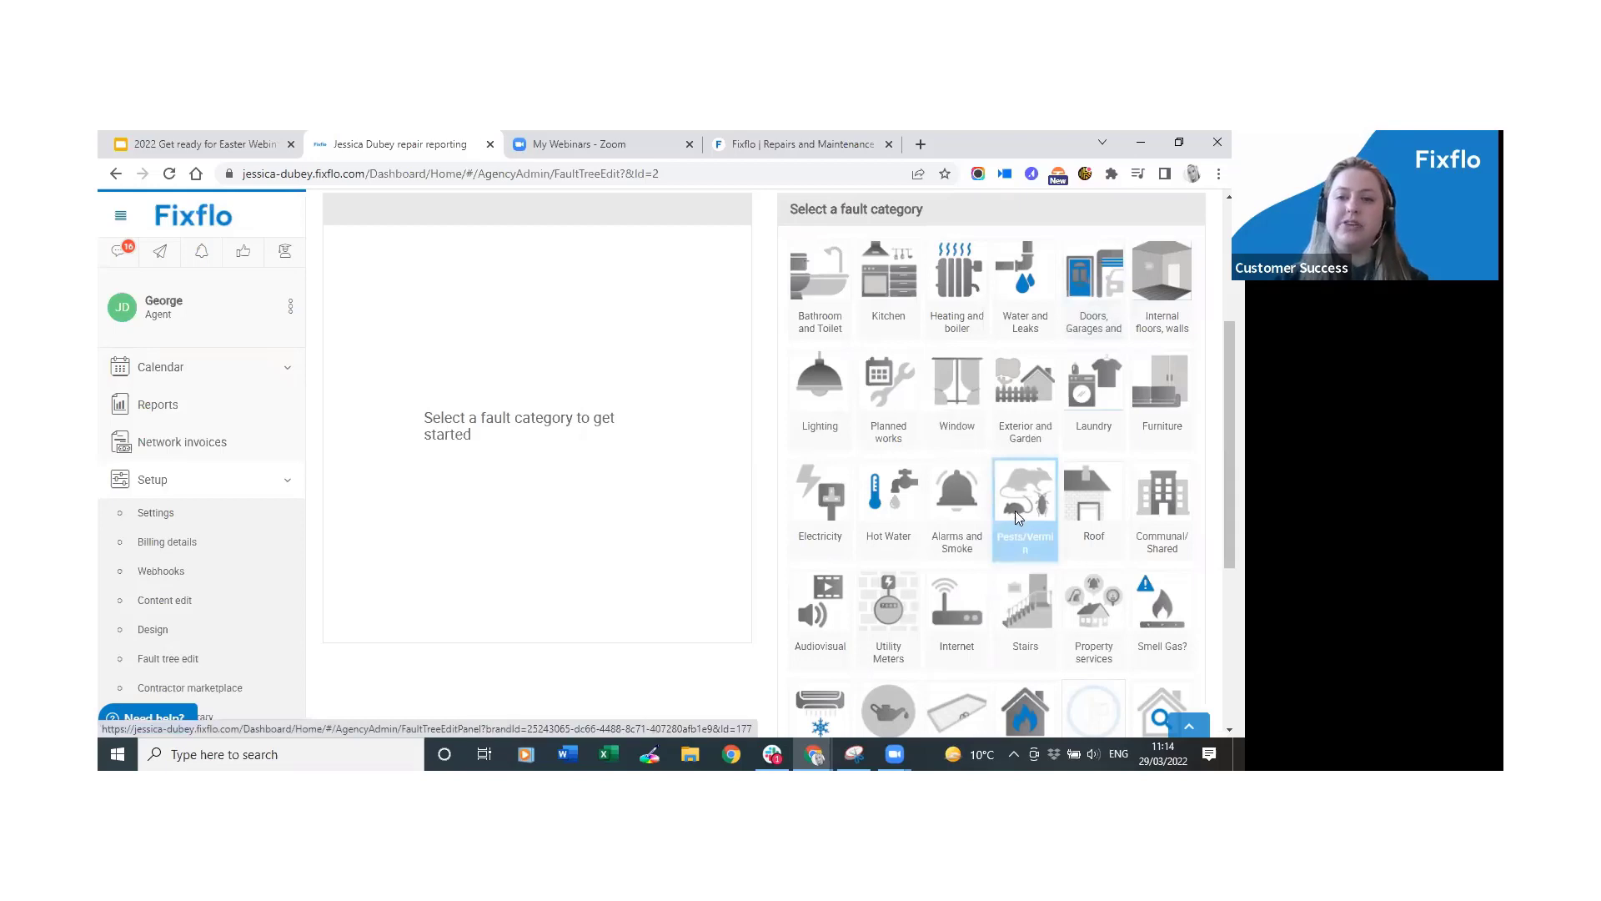
# Go to Pests/Vermin > Rodents > Mice and highlight its empty pop-up setting.
pyautogui.click(1017, 516)
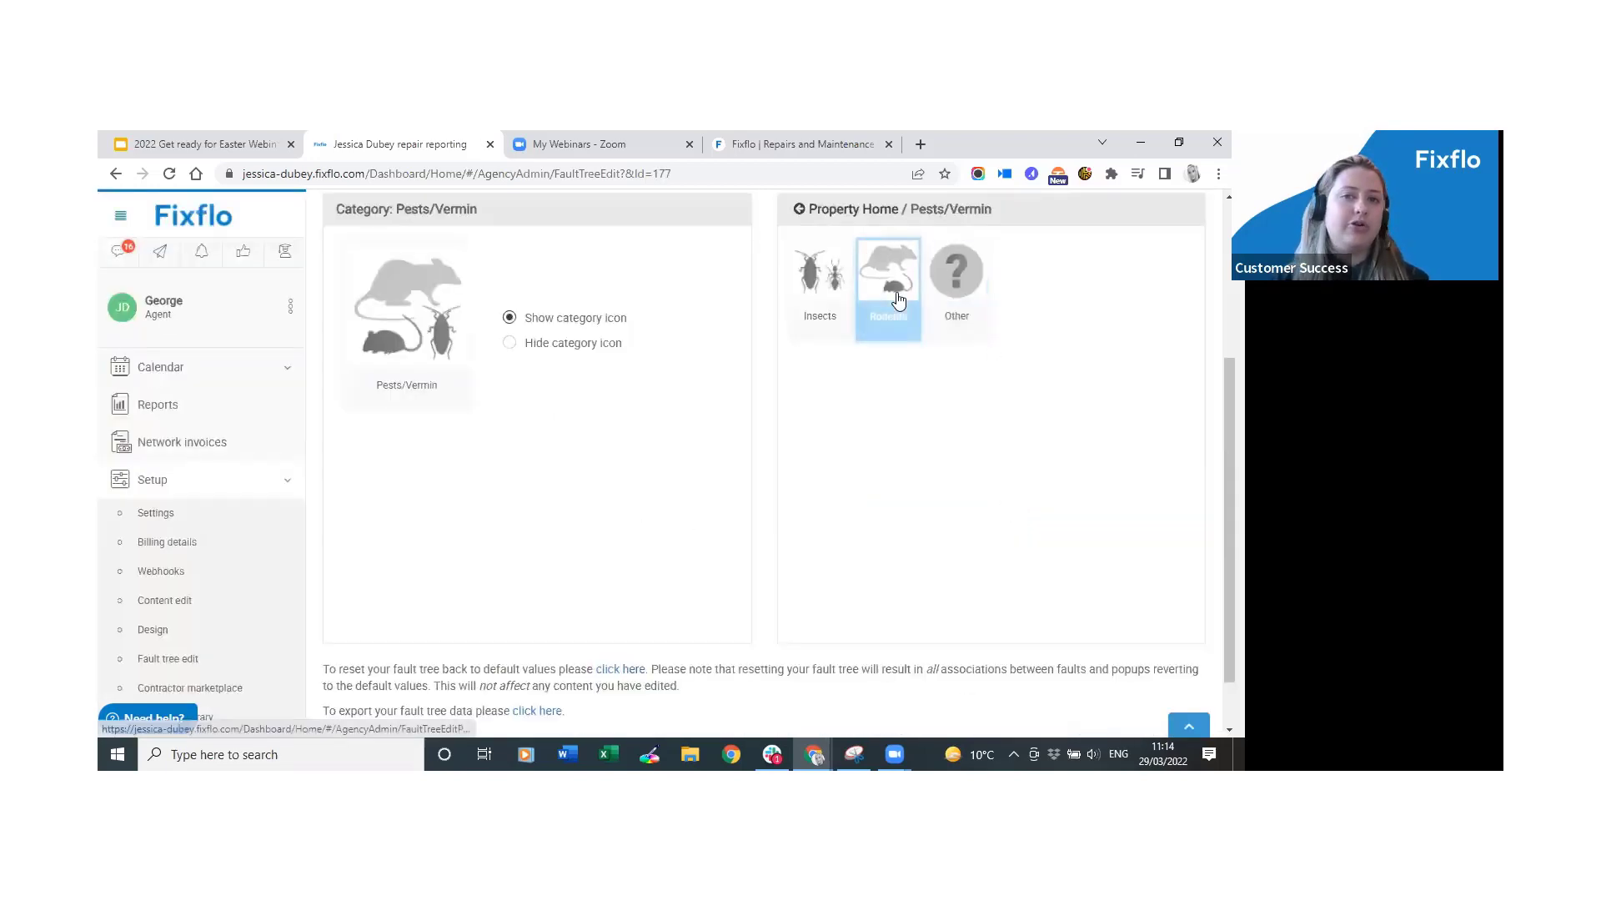
pyautogui.click(899, 300)
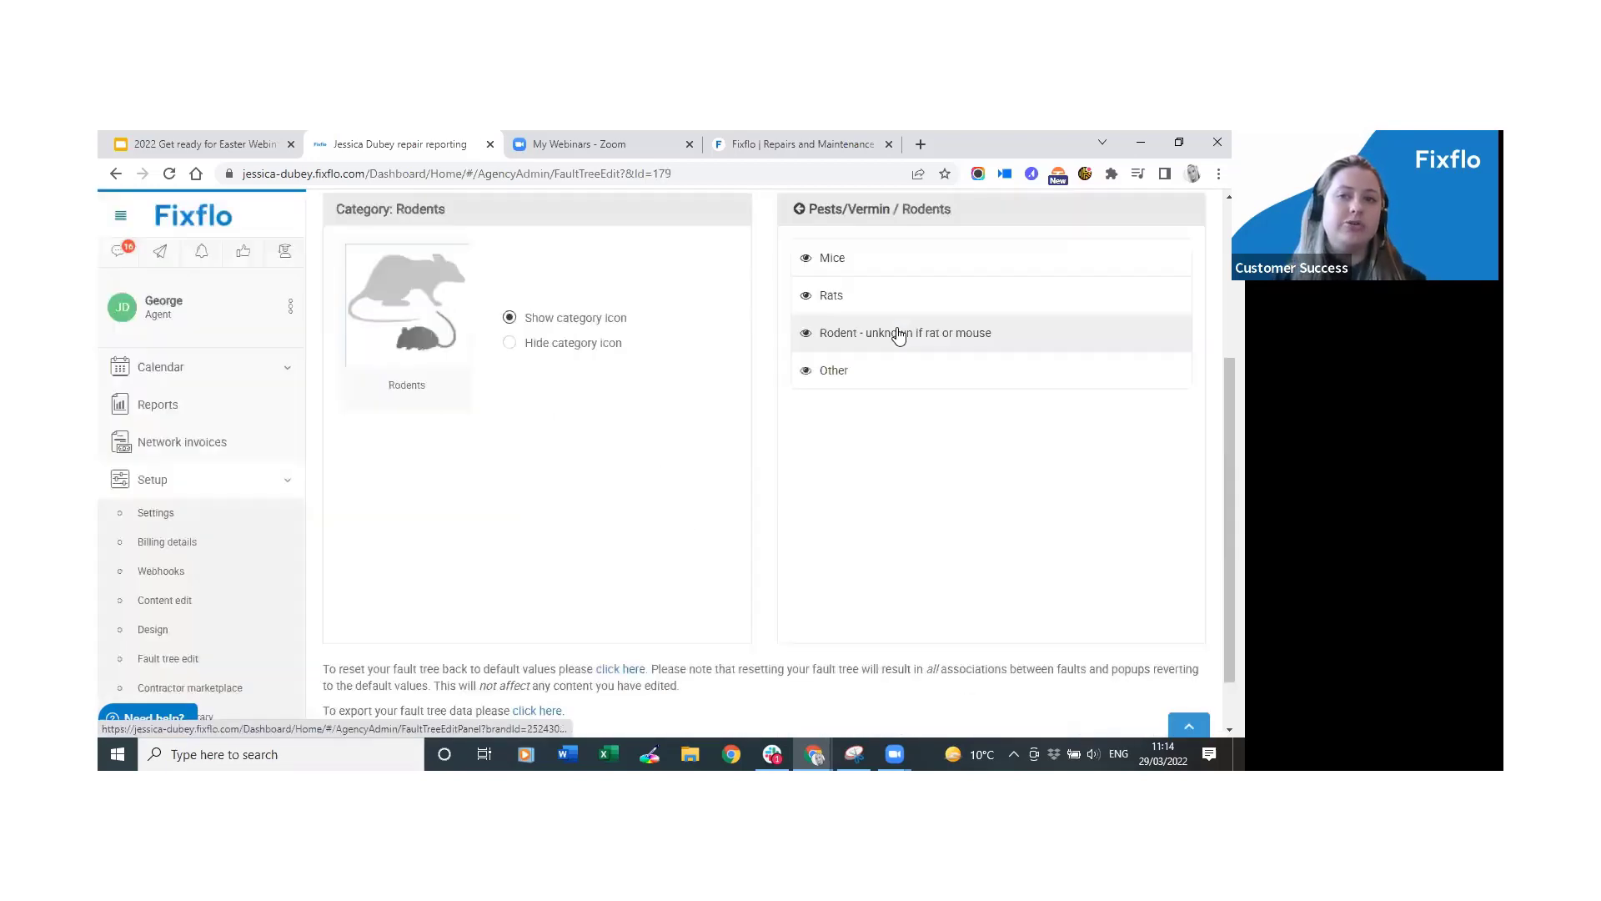
pyautogui.scroll(1, 997, 478)
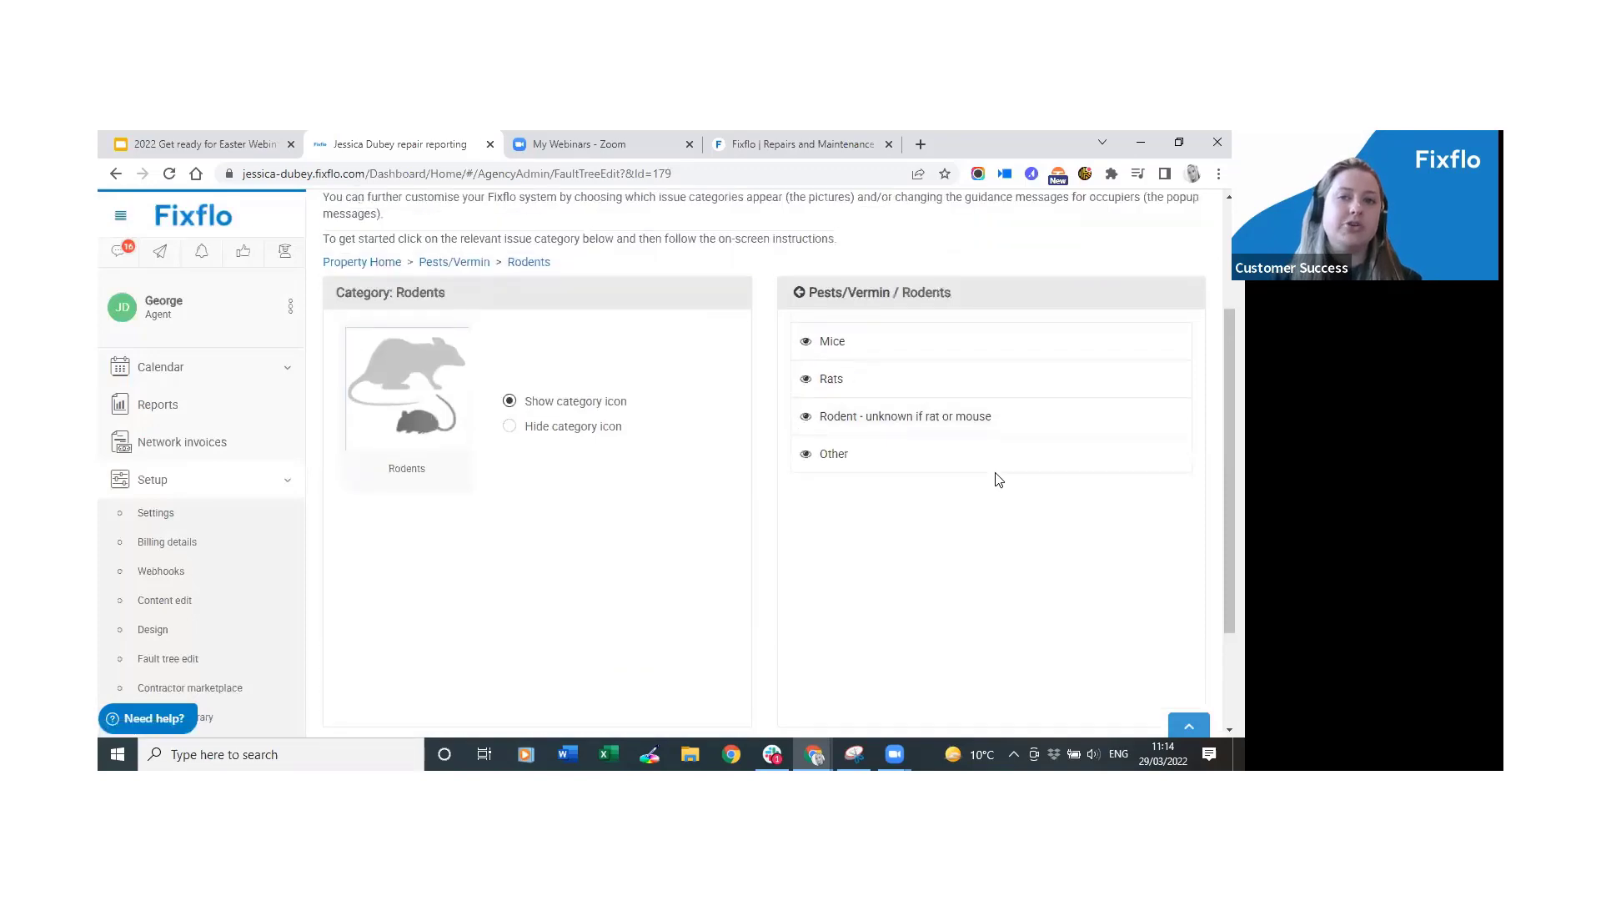
pyautogui.click(931, 344)
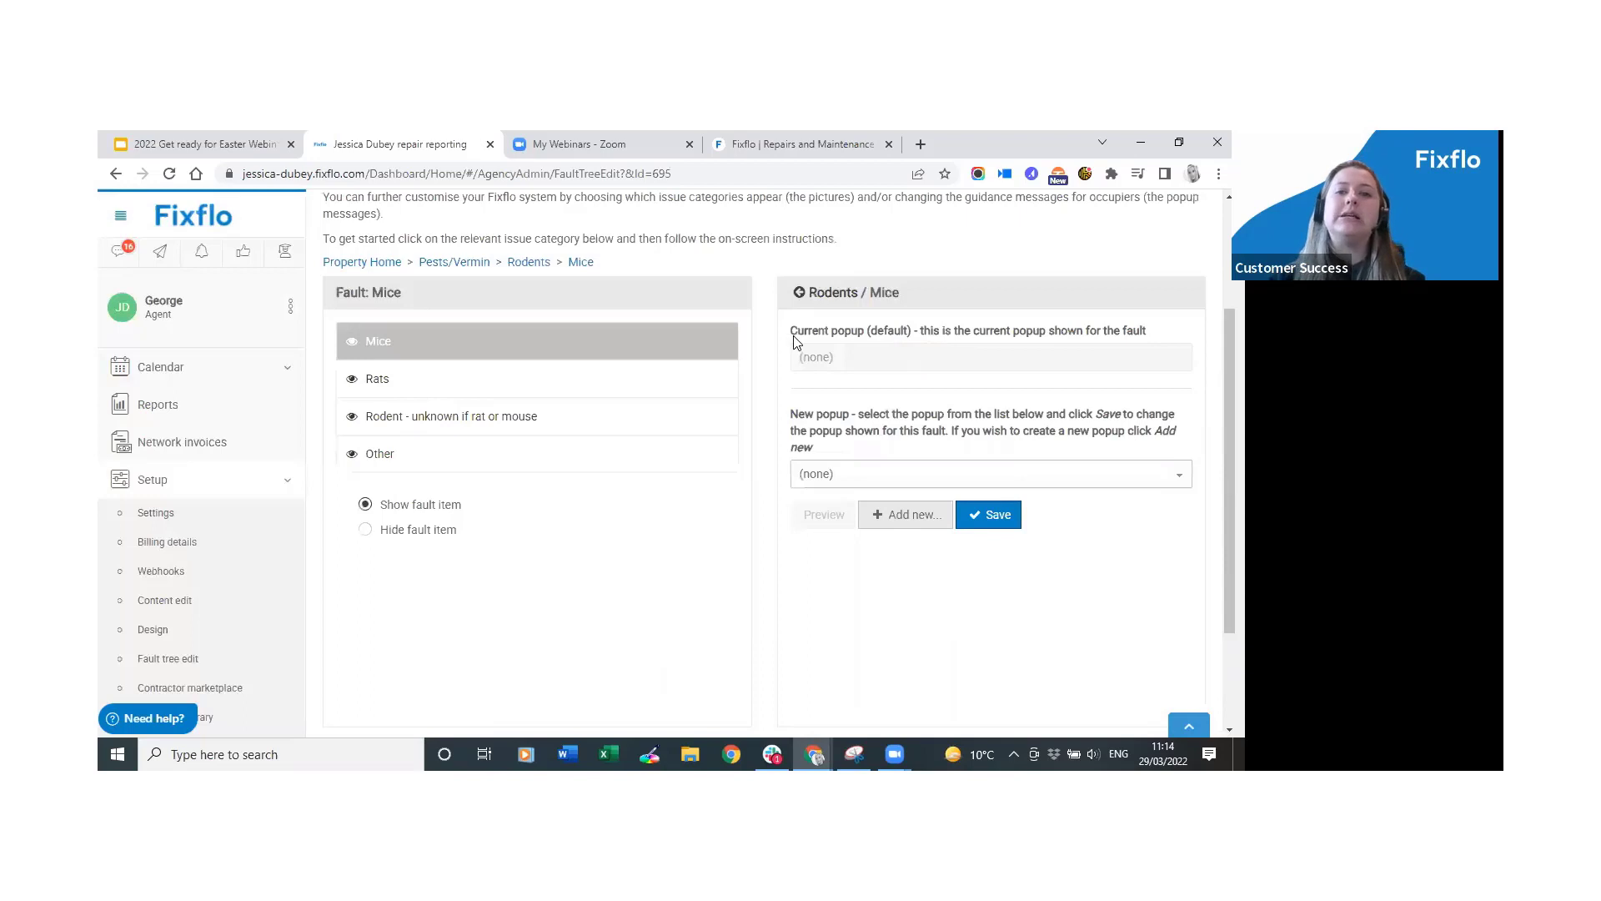
pyautogui.moveTo(792, 330); pyautogui.dragTo(920, 333)
pyautogui.click(920, 337)
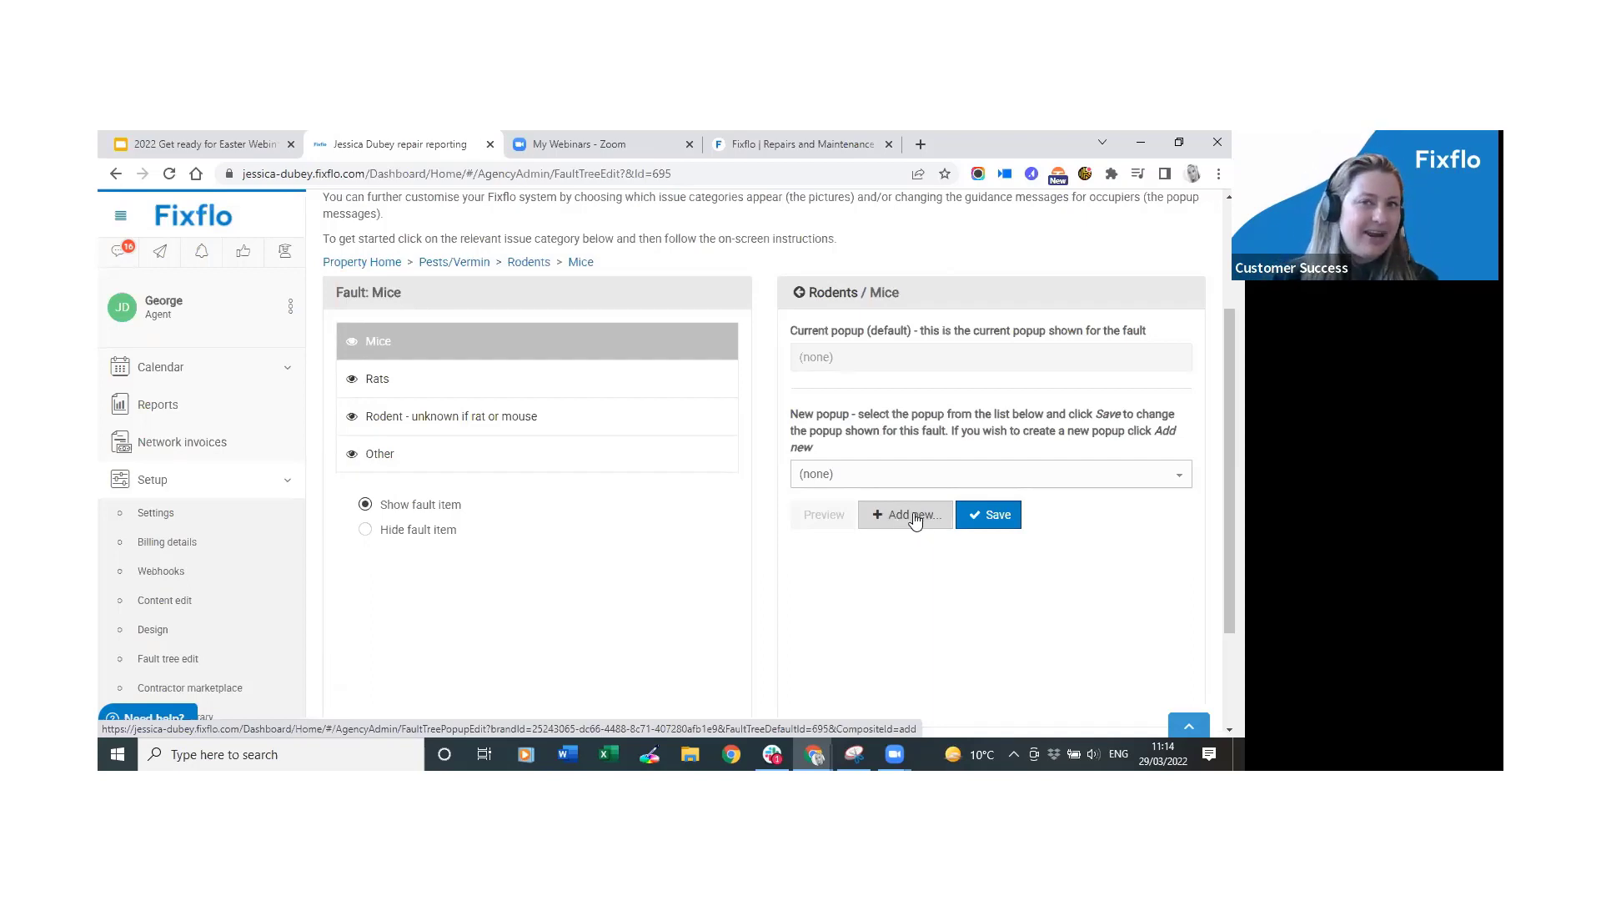
# Leave the Mice pop-up unassigned, collapse Setup, and start the Easter webinar slideshow full screen.
pyautogui.click(921, 475)
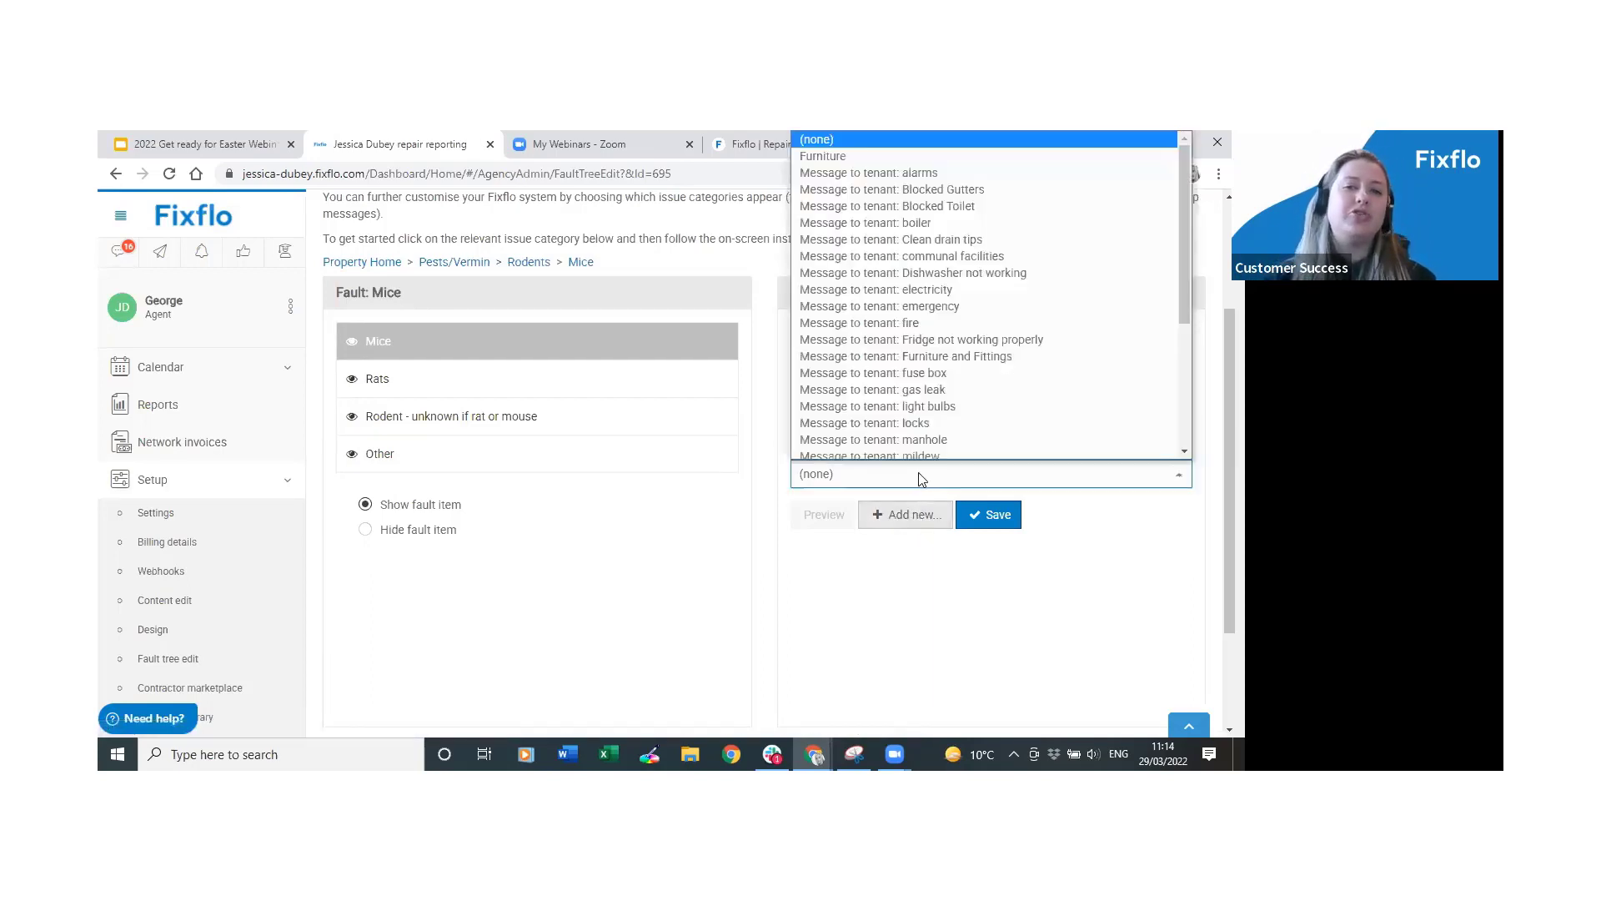
pyautogui.click(922, 476)
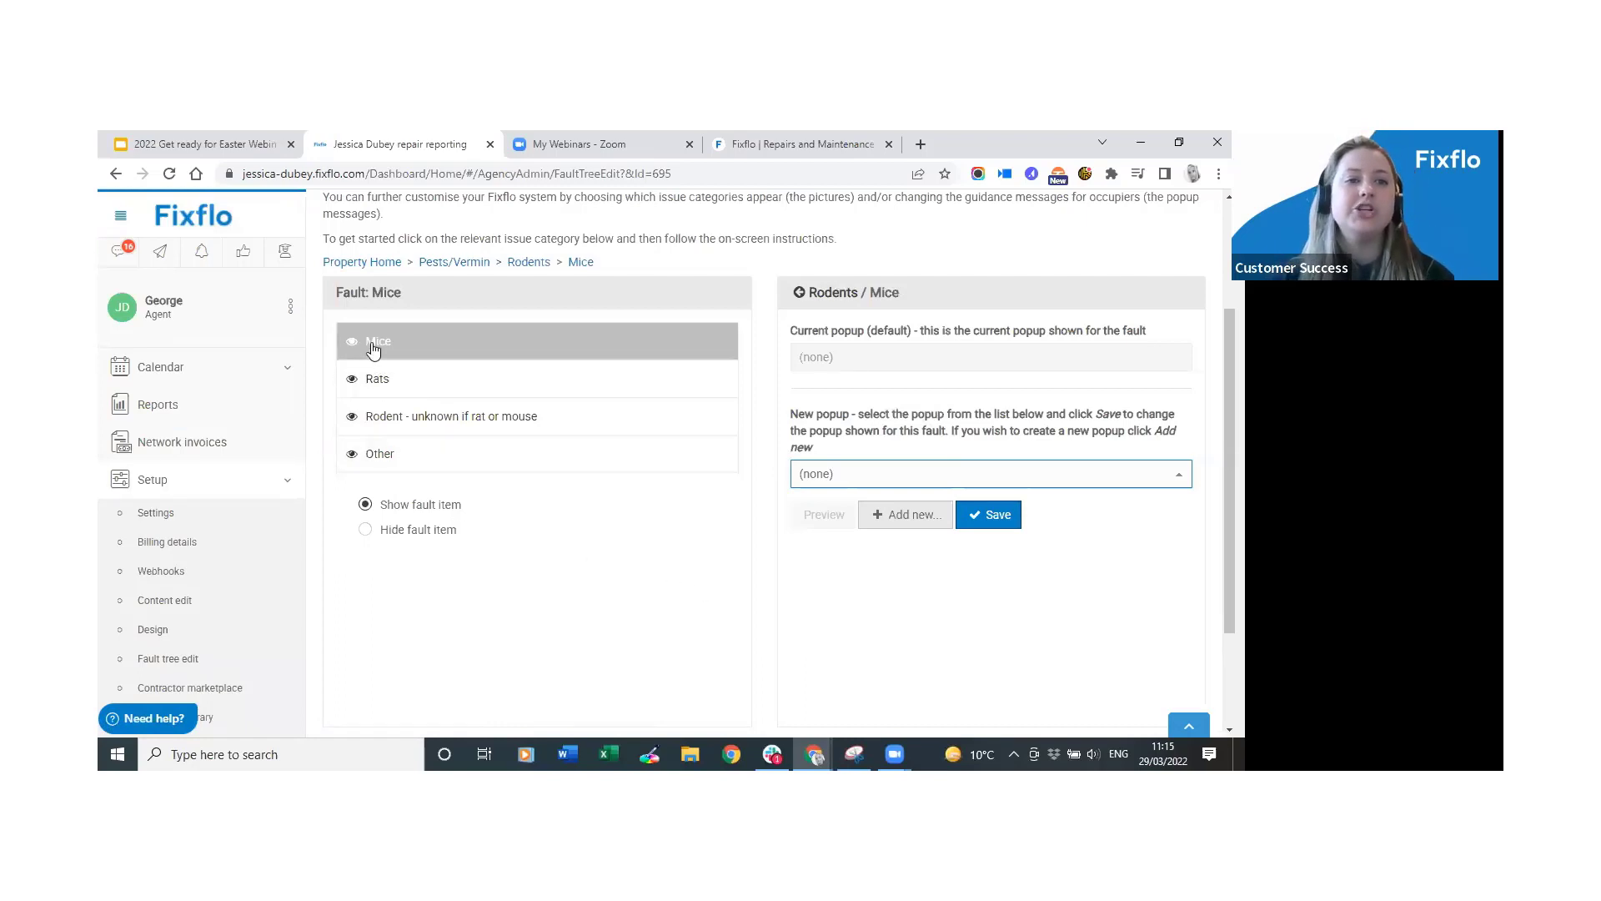
pyautogui.click(213, 482)
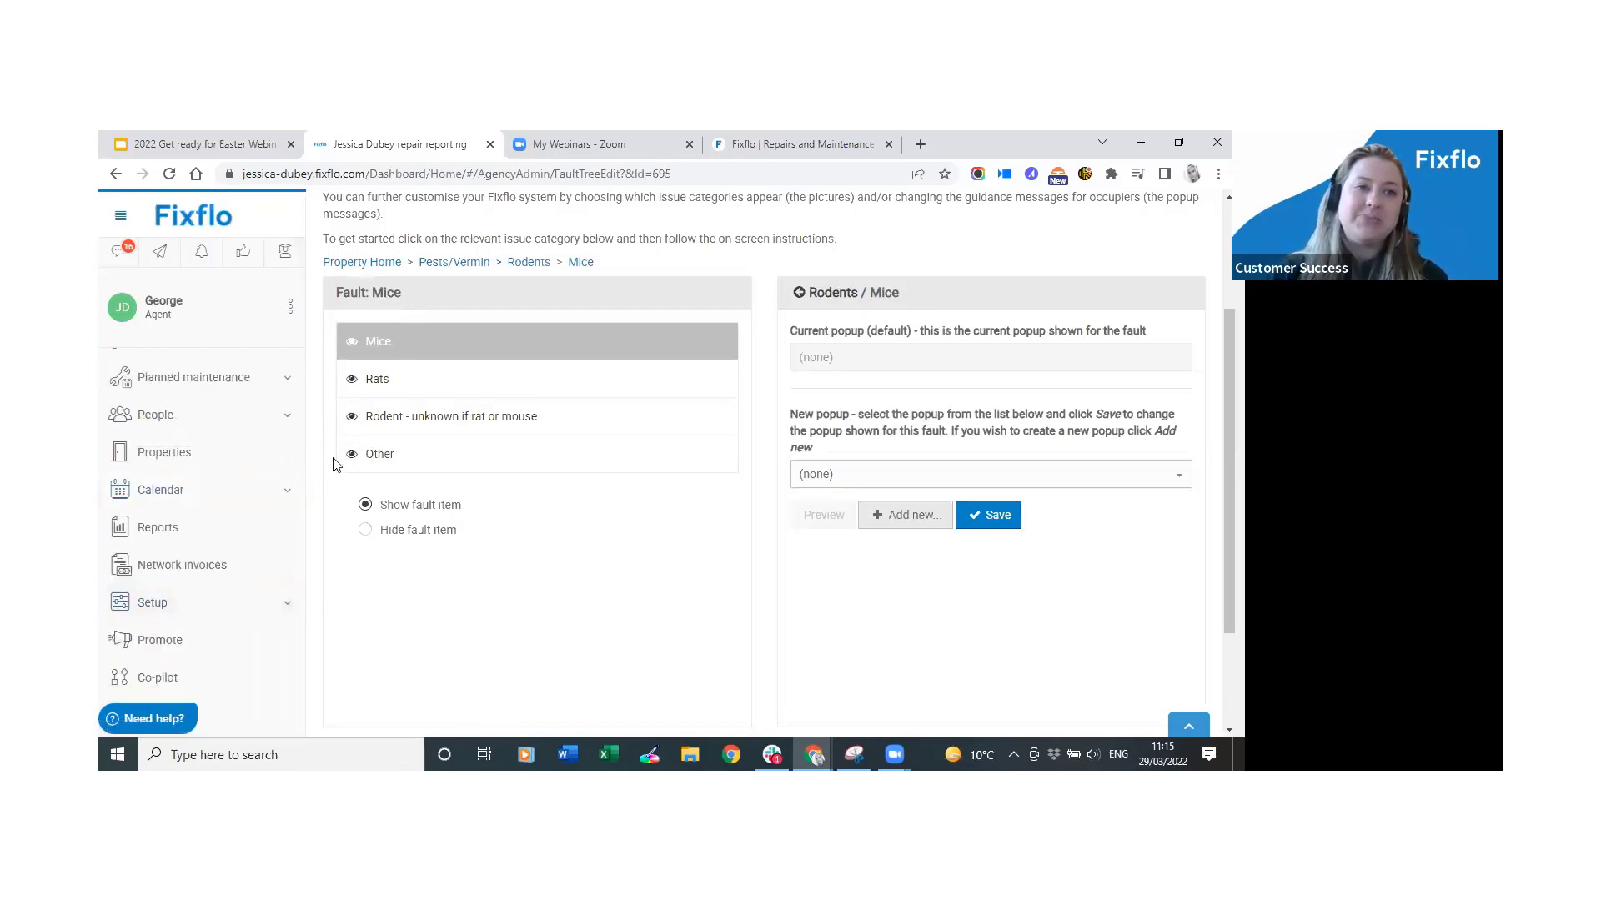
pyautogui.scroll(1, 262, 501)
pyautogui.scroll(1, 267, 499)
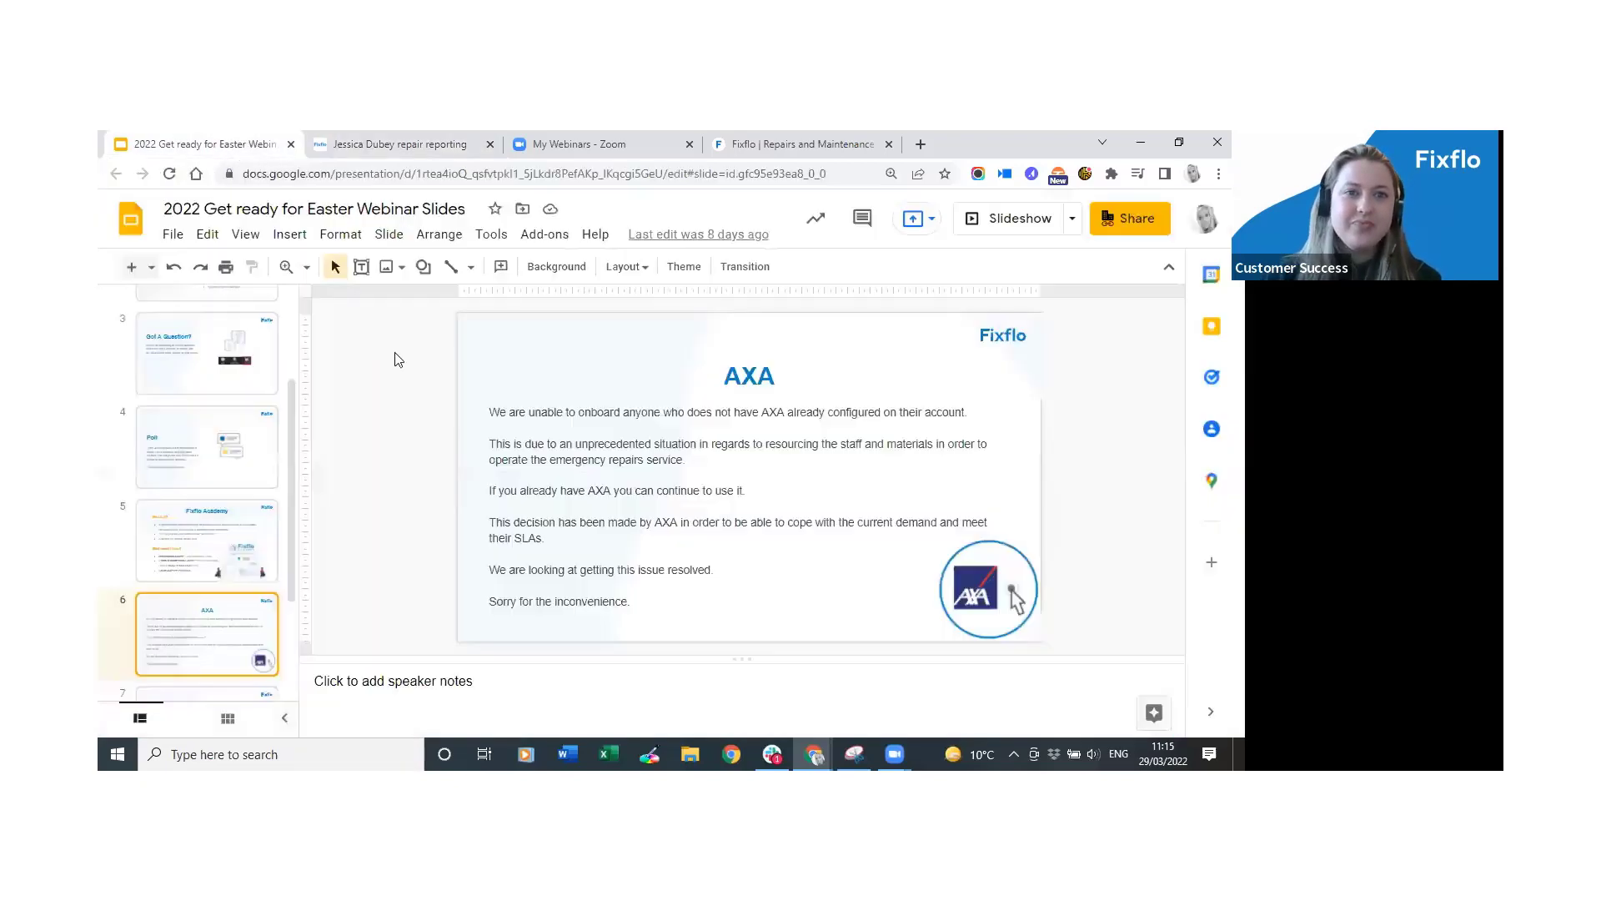
pyautogui.click(1010, 222)
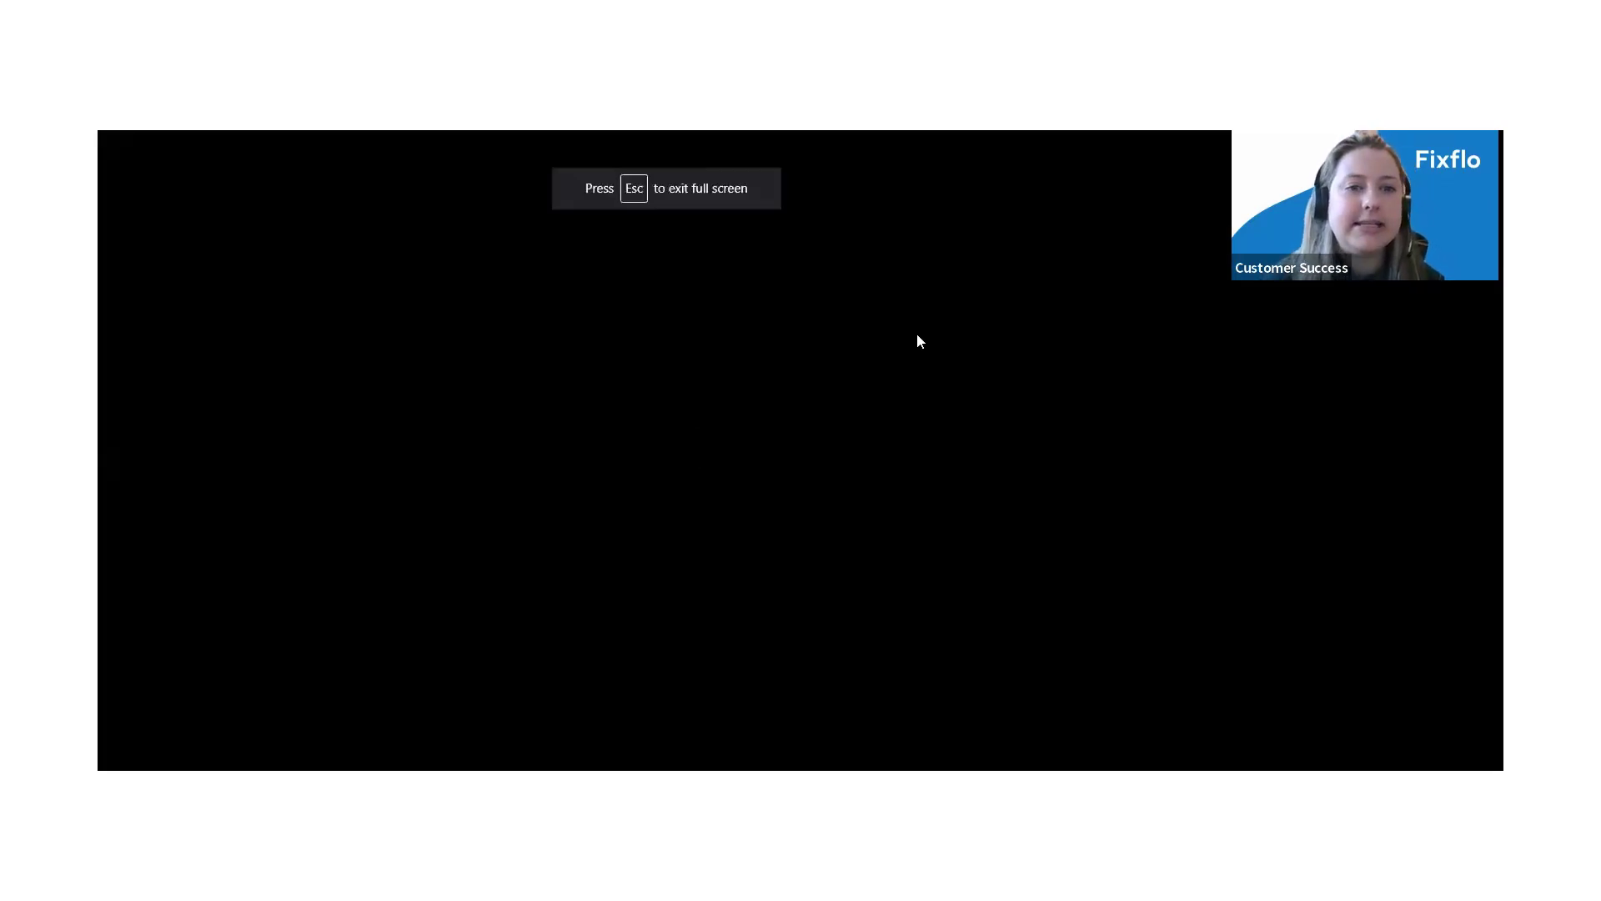
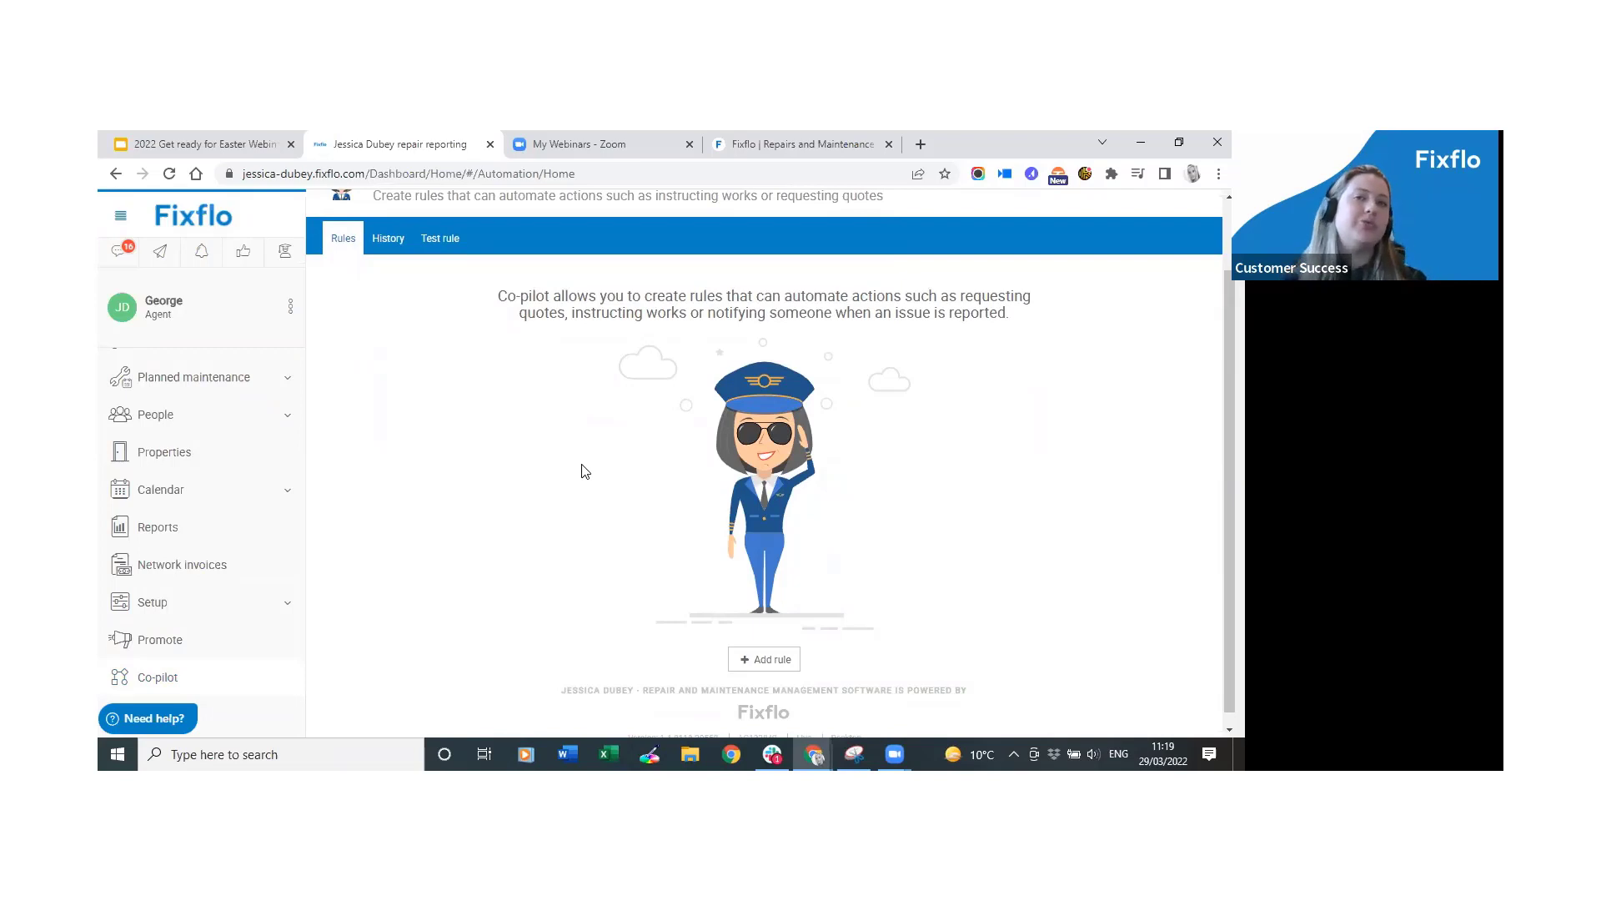
# Start a new rule from the blank 'Add an empty rule' template.
pyautogui.scroll(1, 588, 474)
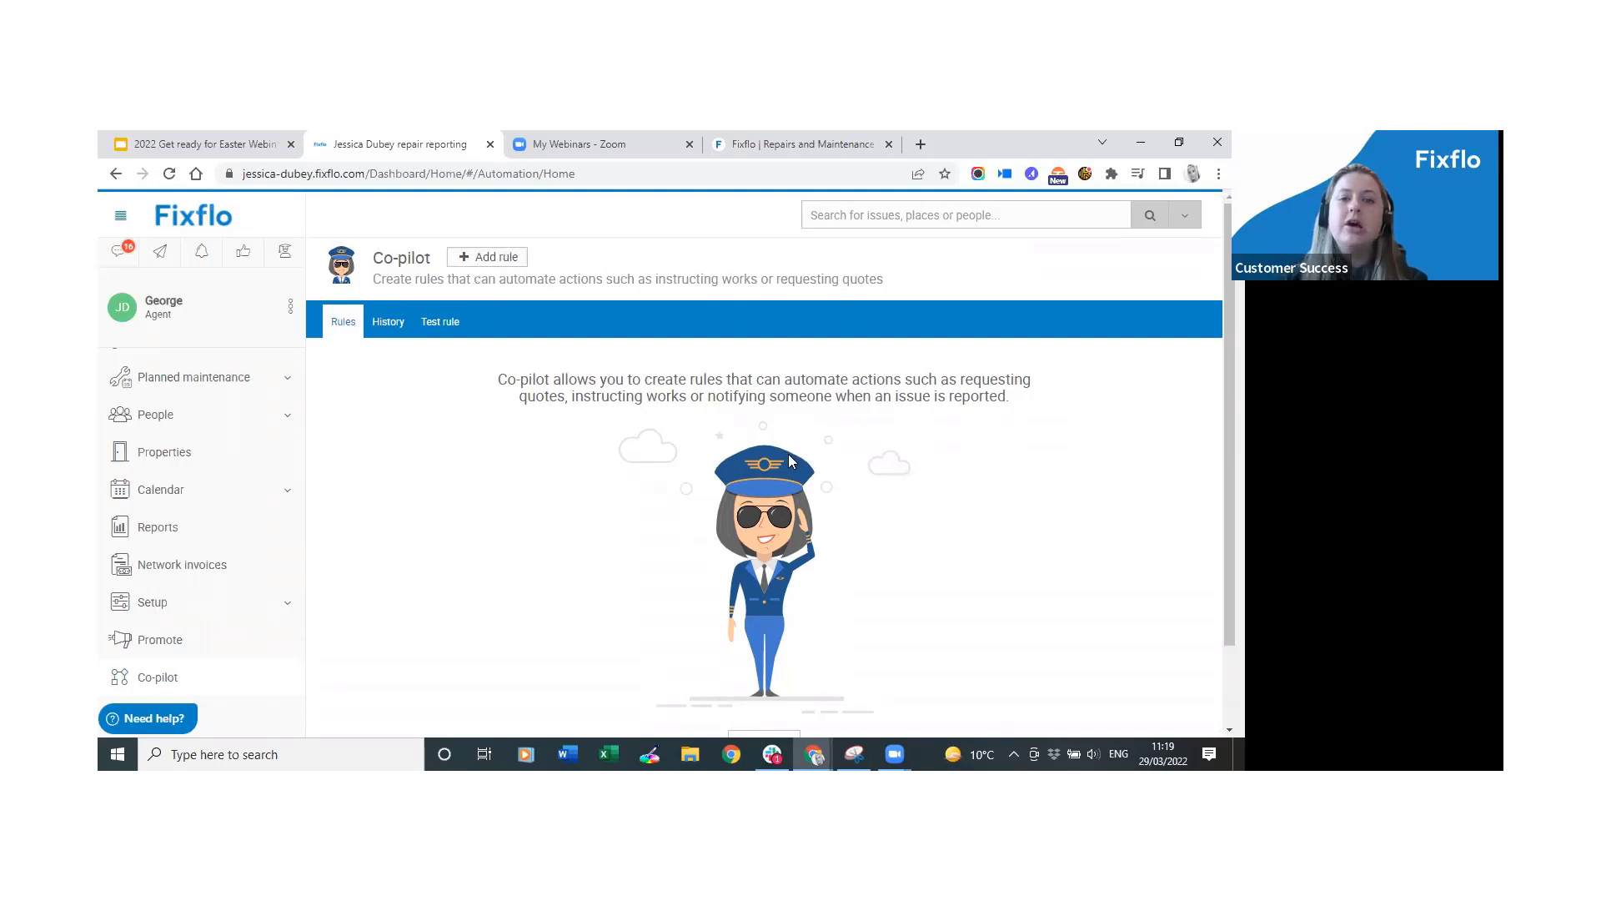
pyautogui.scroll(-2, 789, 454)
pyautogui.click(756, 653)
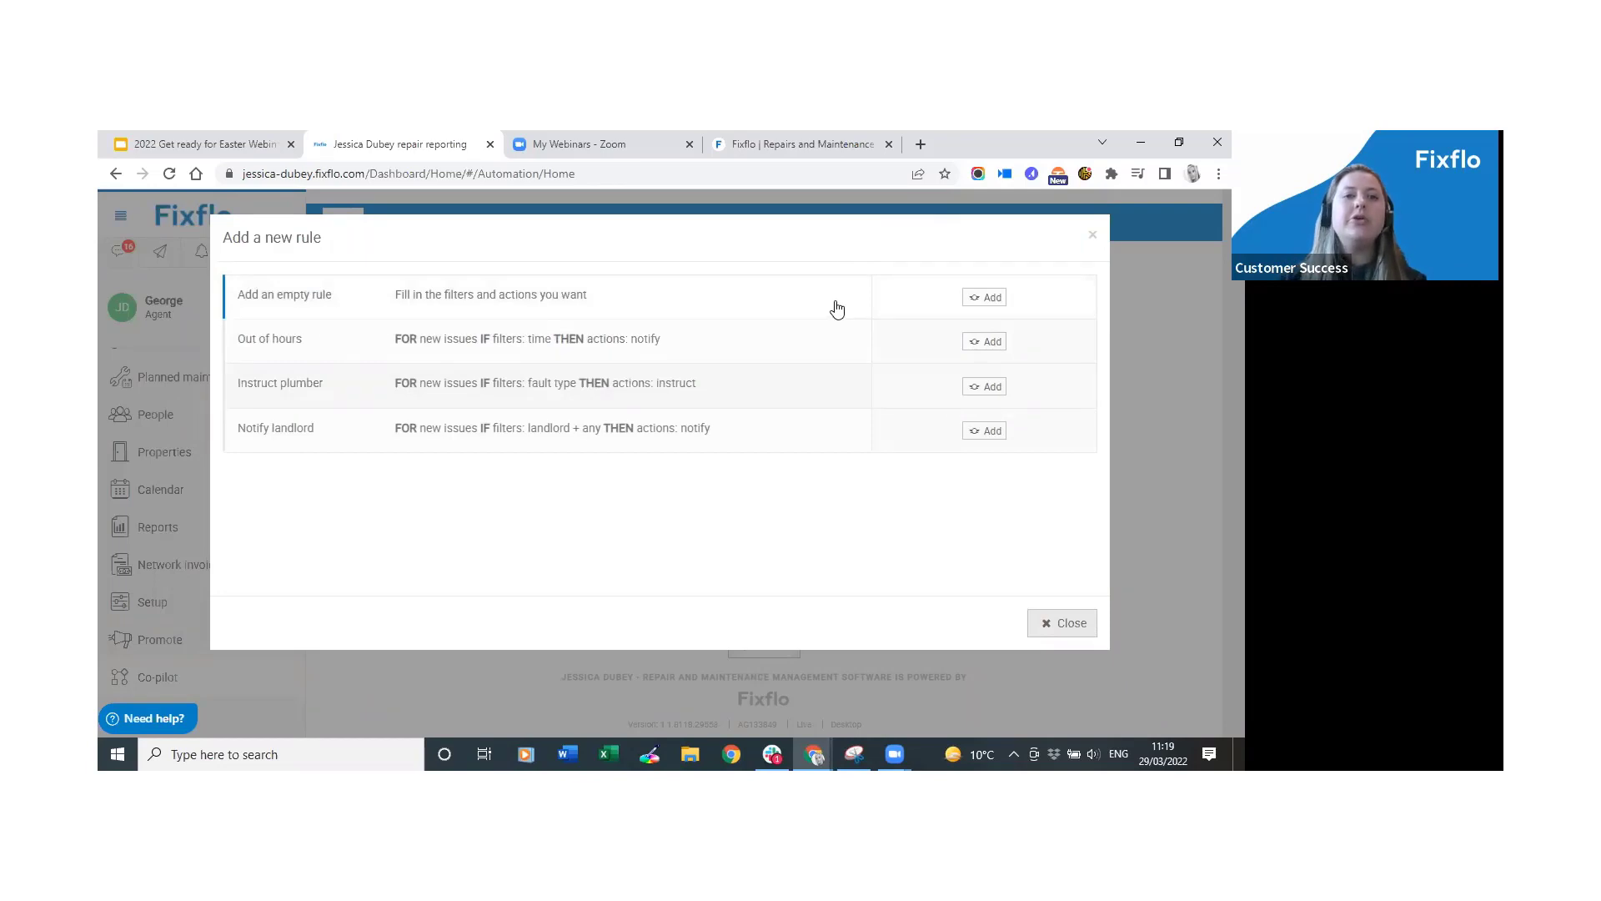
pyautogui.click(1002, 298)
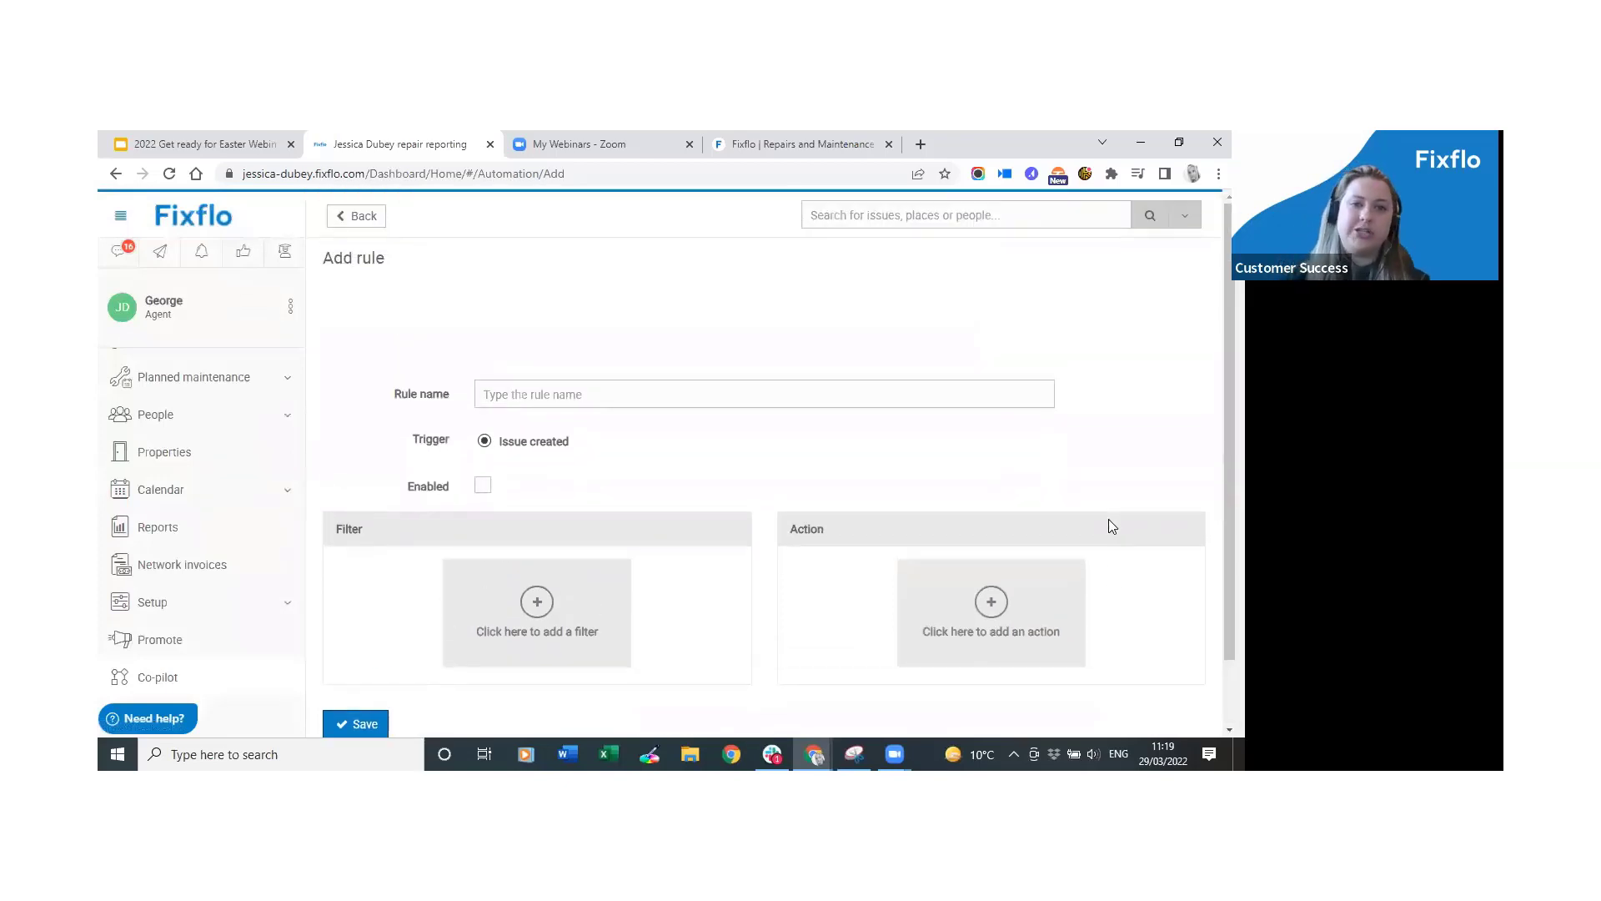
# Name the rule 'Locked out - Tuesdays, allocate to' plus a staff member's name, fixing the typo.
pyautogui.scroll(-1, 1082, 503)
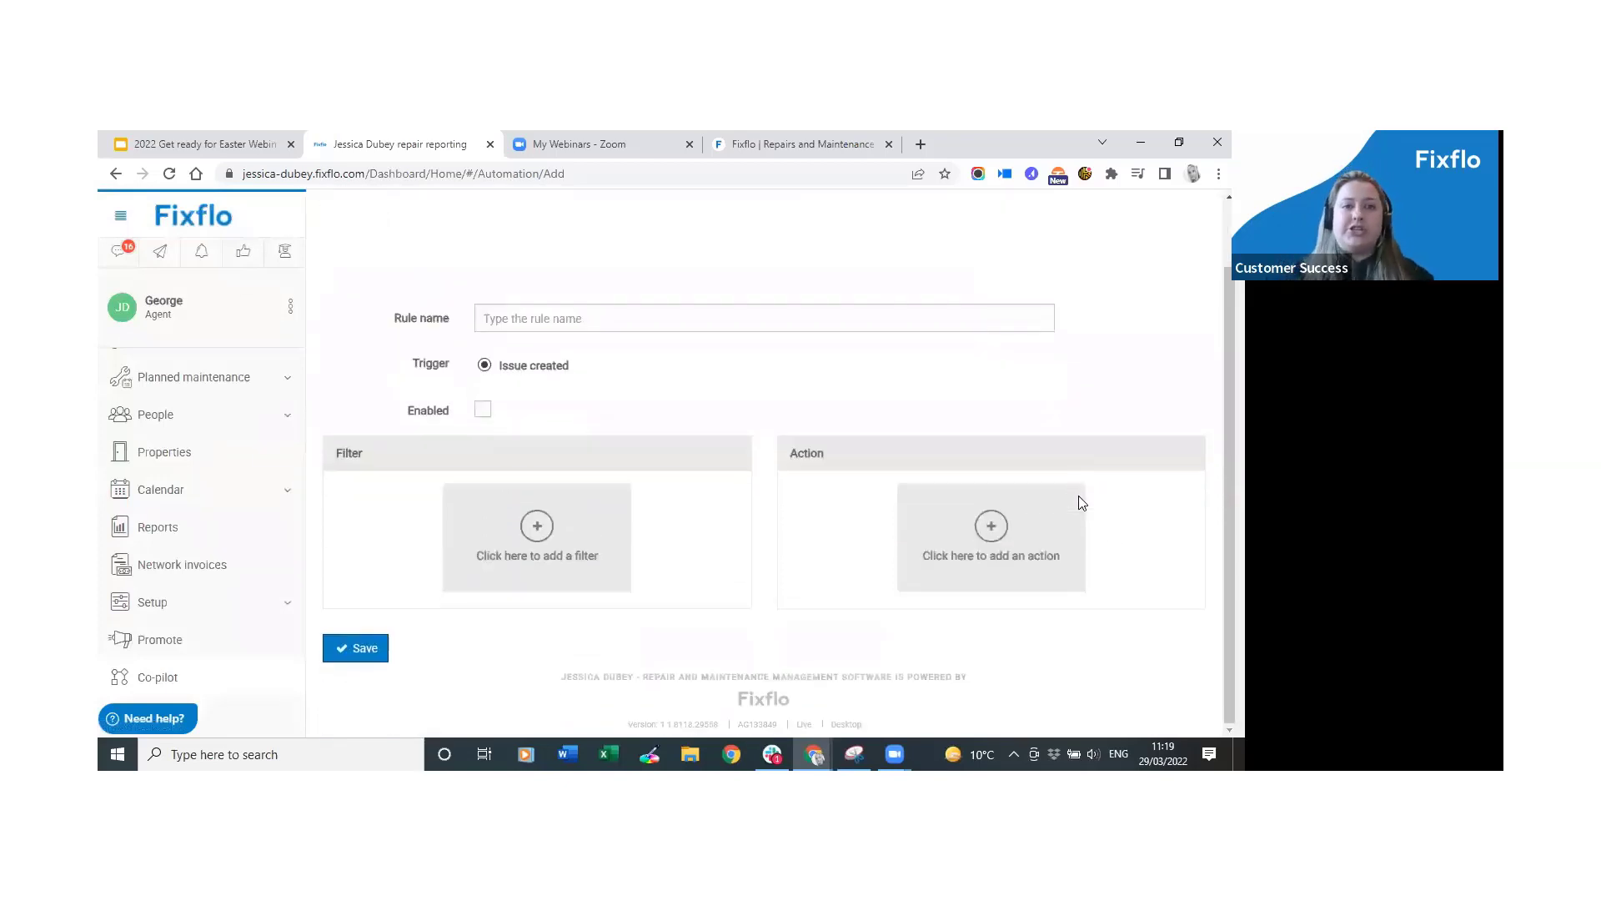
pyautogui.click(799, 313)
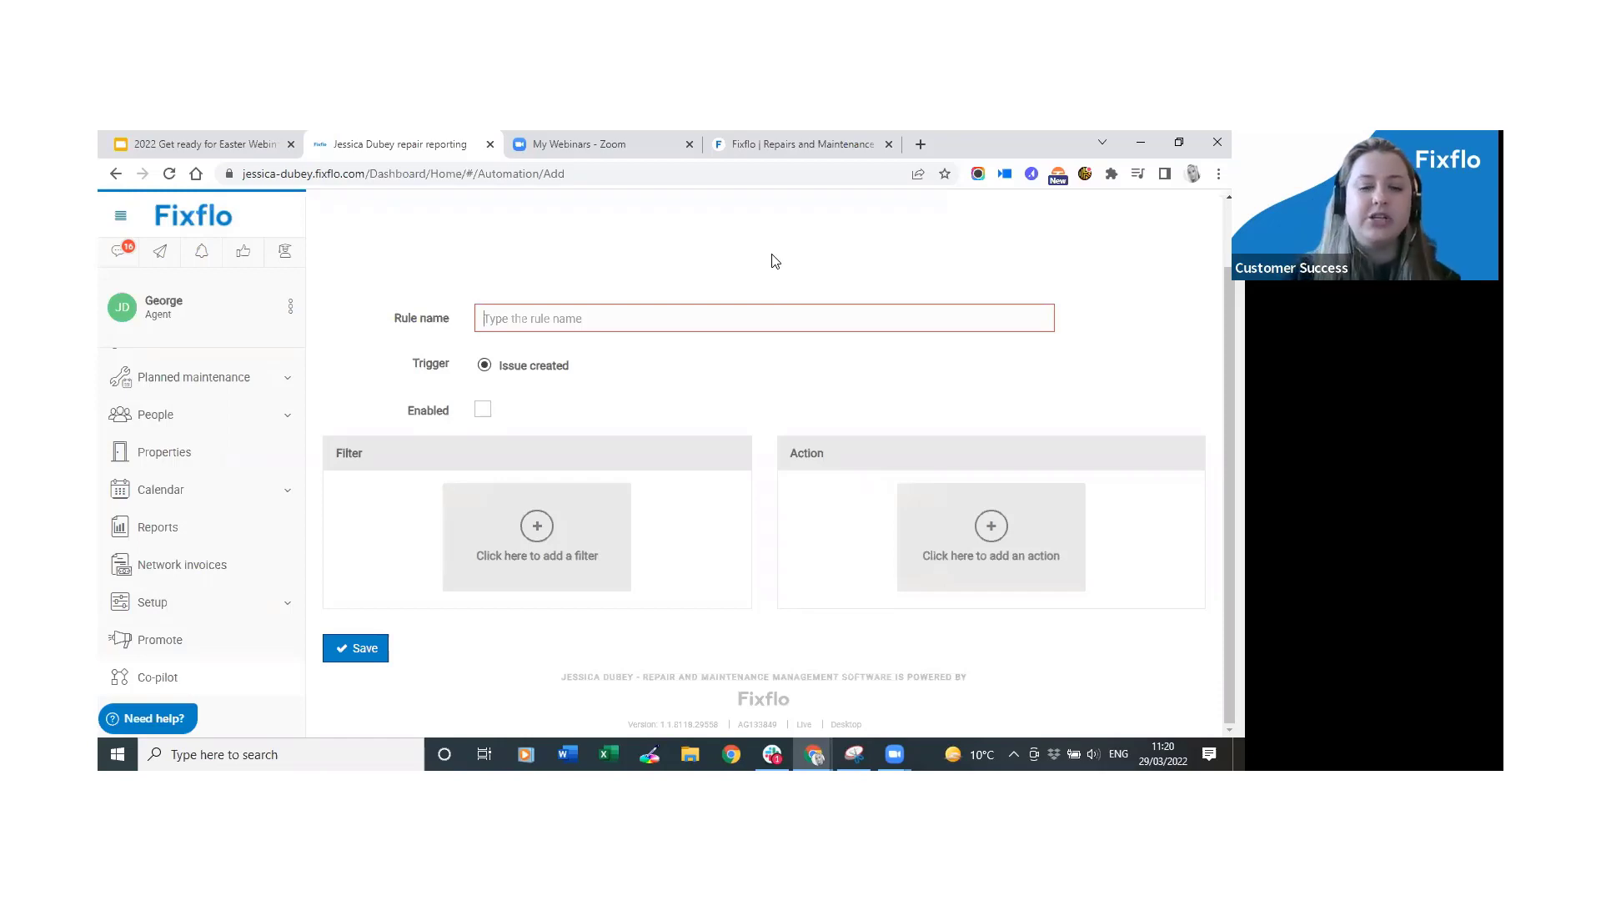
pyautogui.write('Locked out')
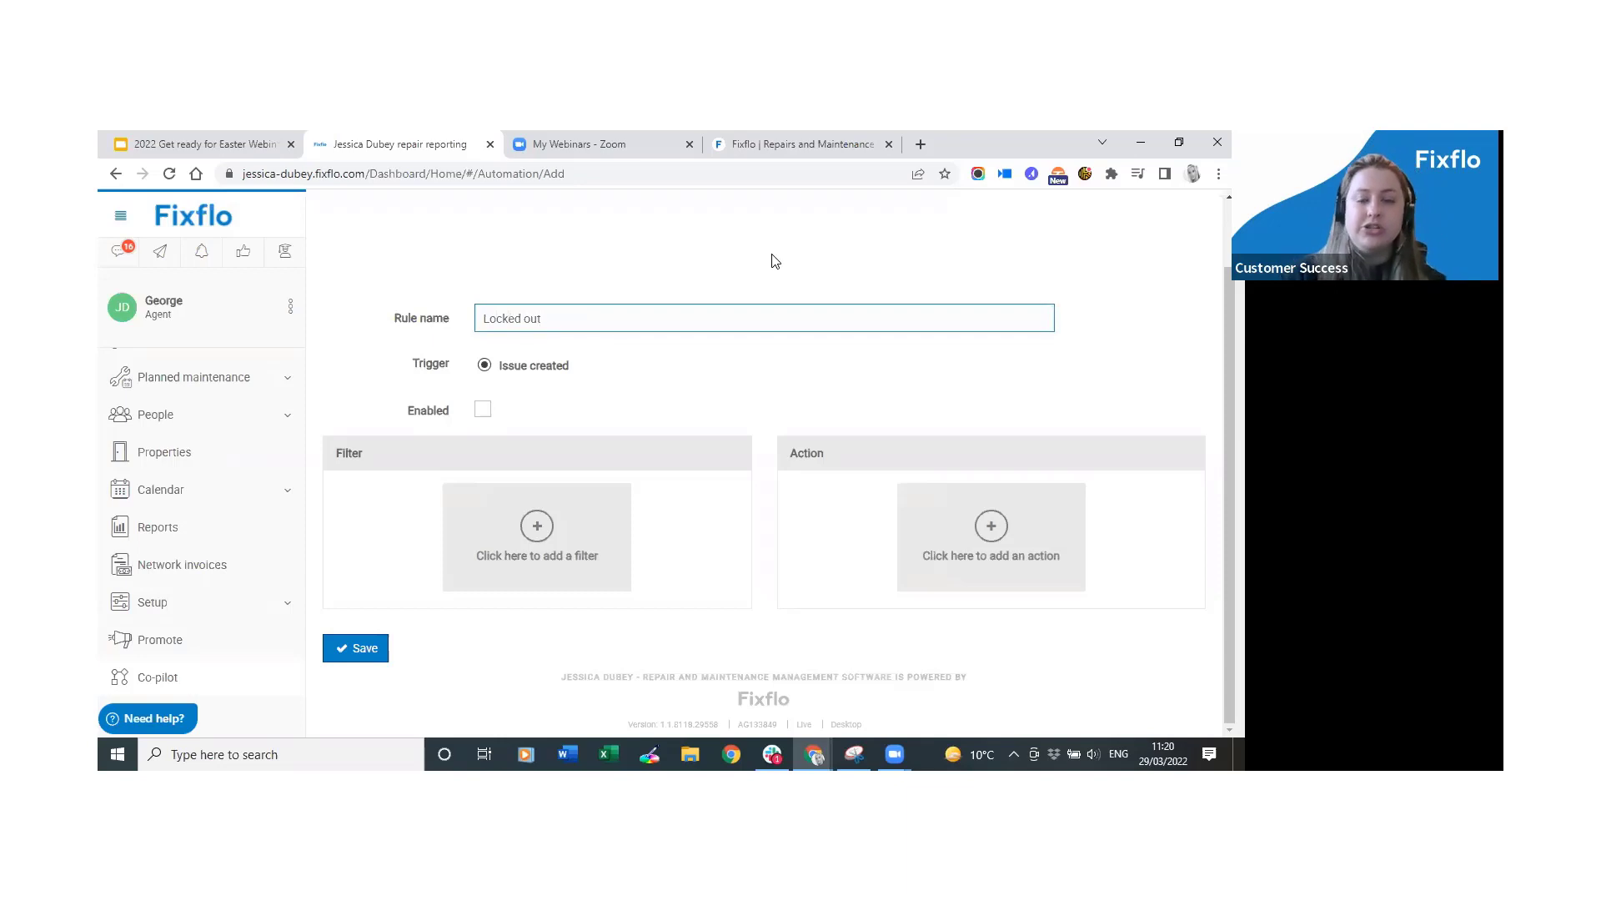
pyautogui.write('c - Tuesday')
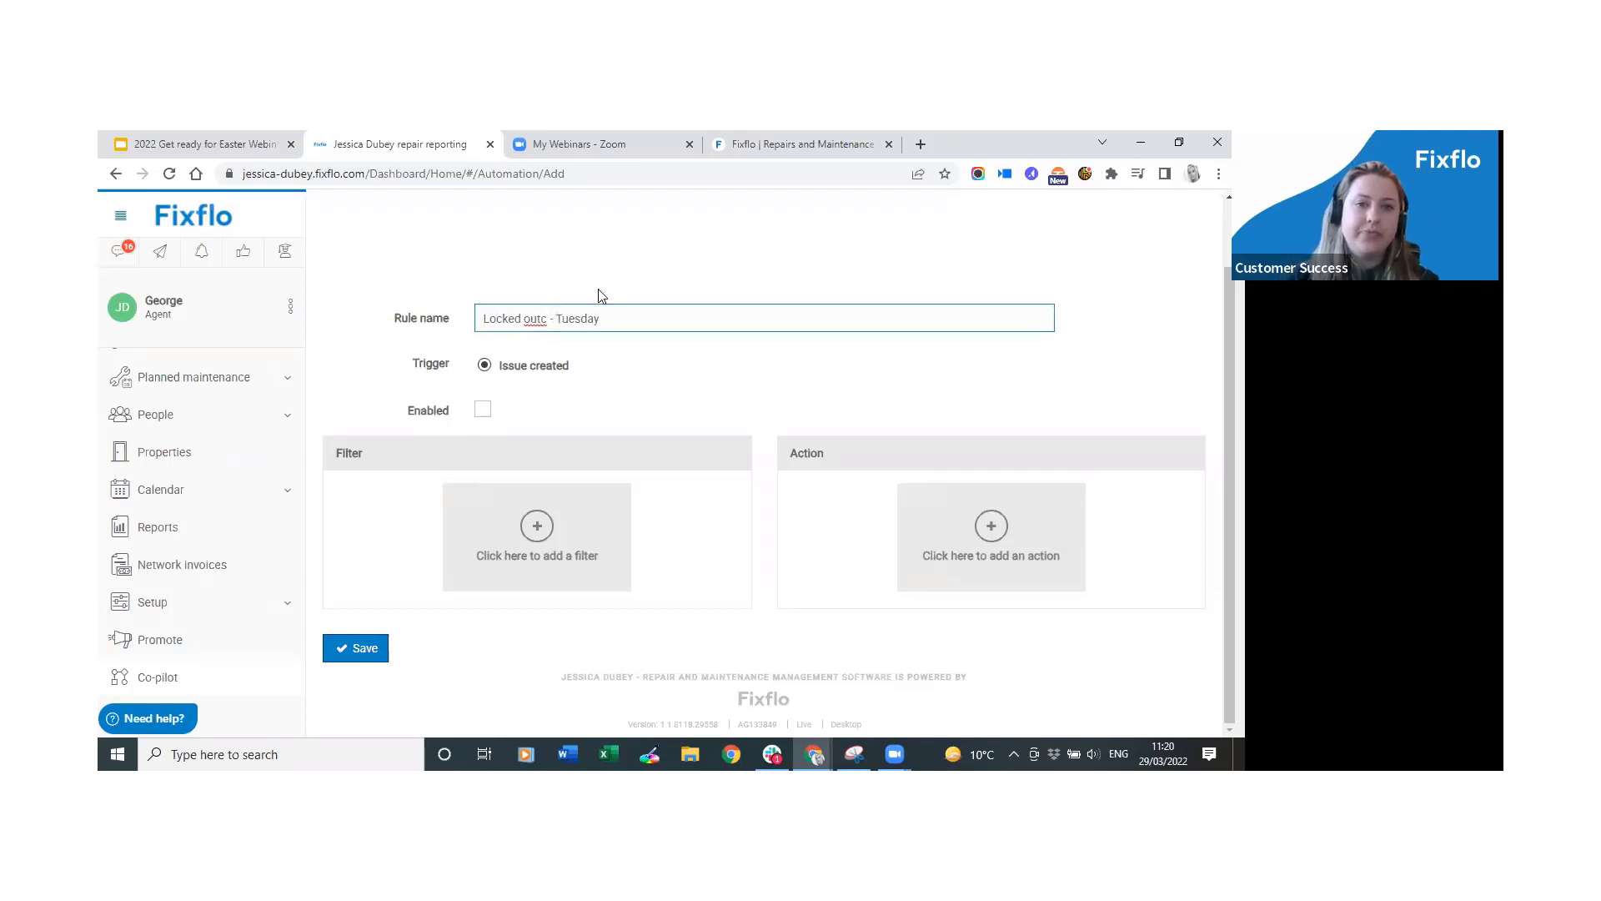
pyautogui.click(549, 318)
pyautogui.press('BackSpace')
pyautogui.click(645, 320)
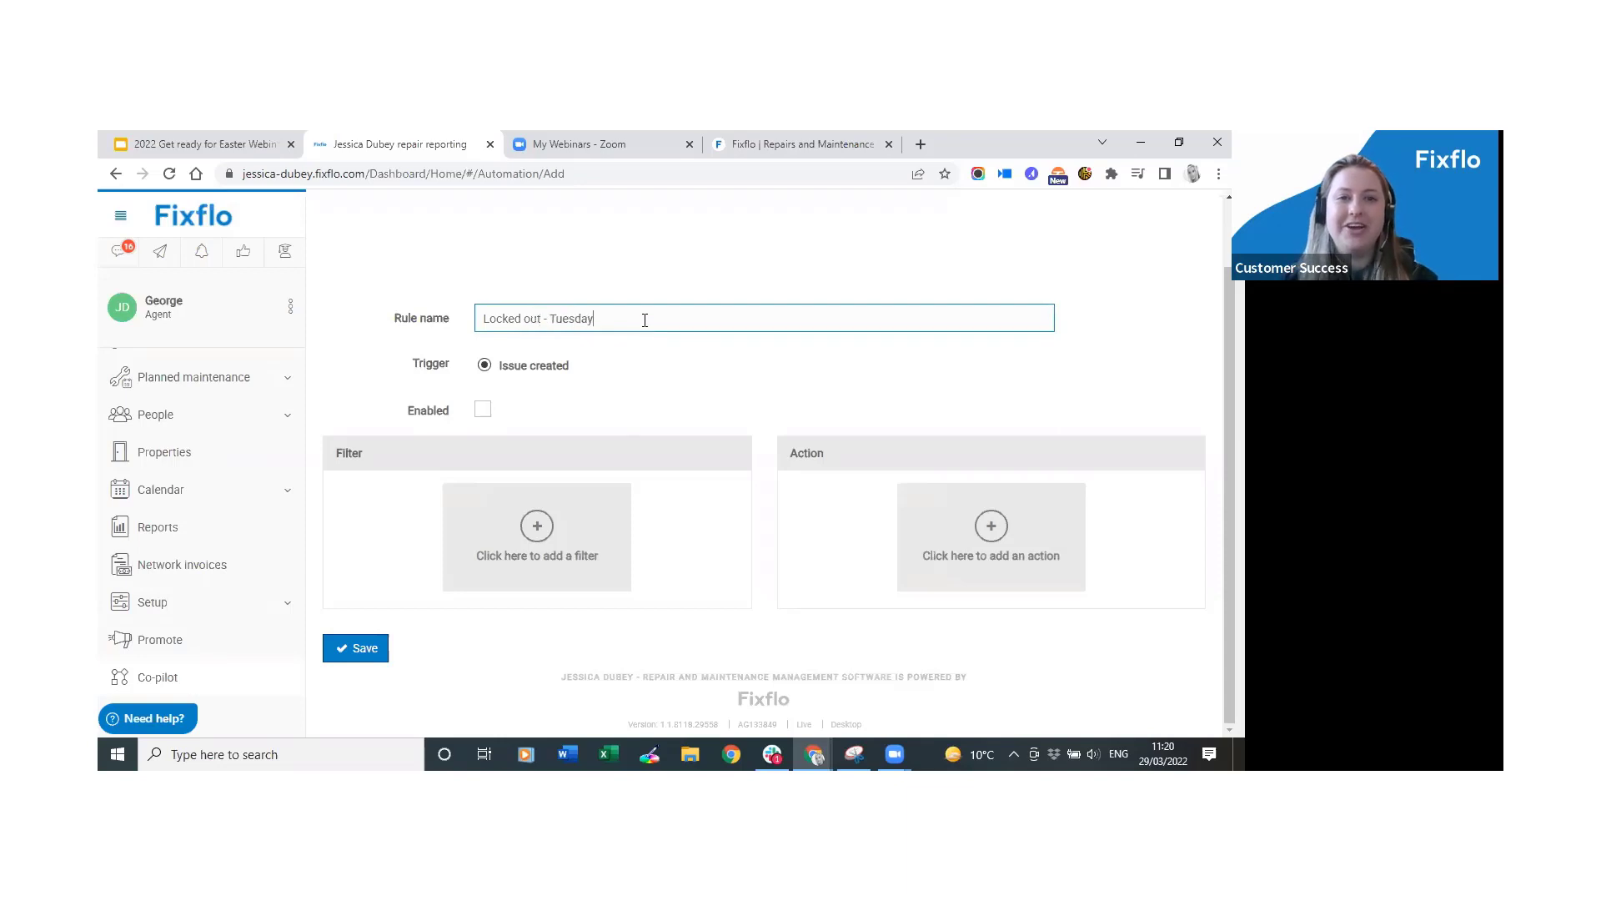
pyautogui.write('s')
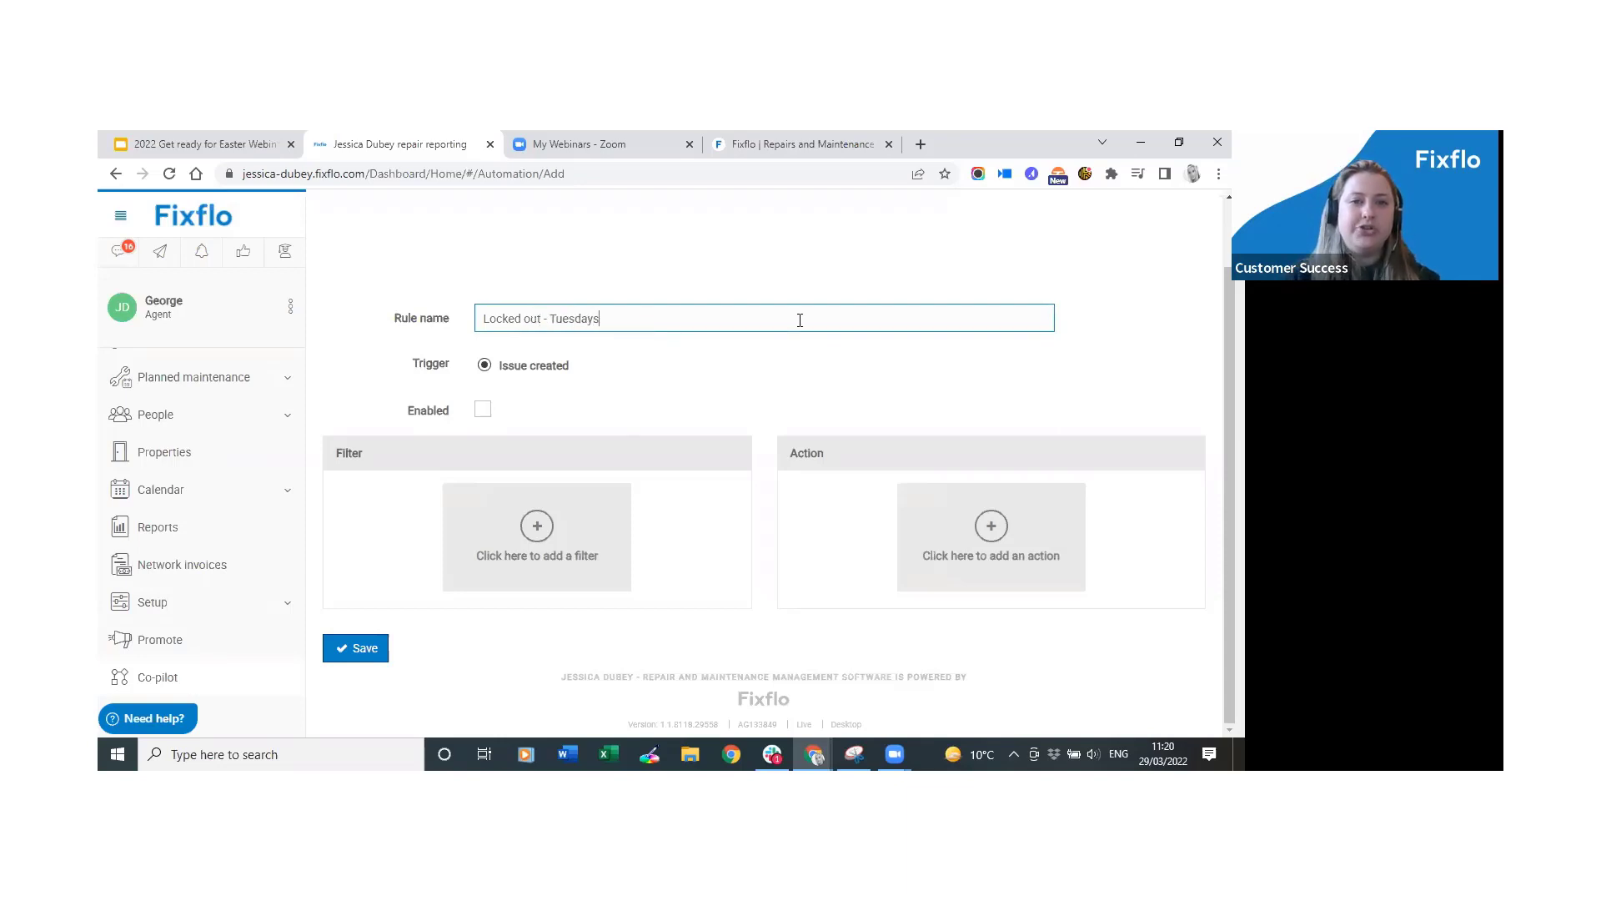
pyautogui.write(', allocate t')
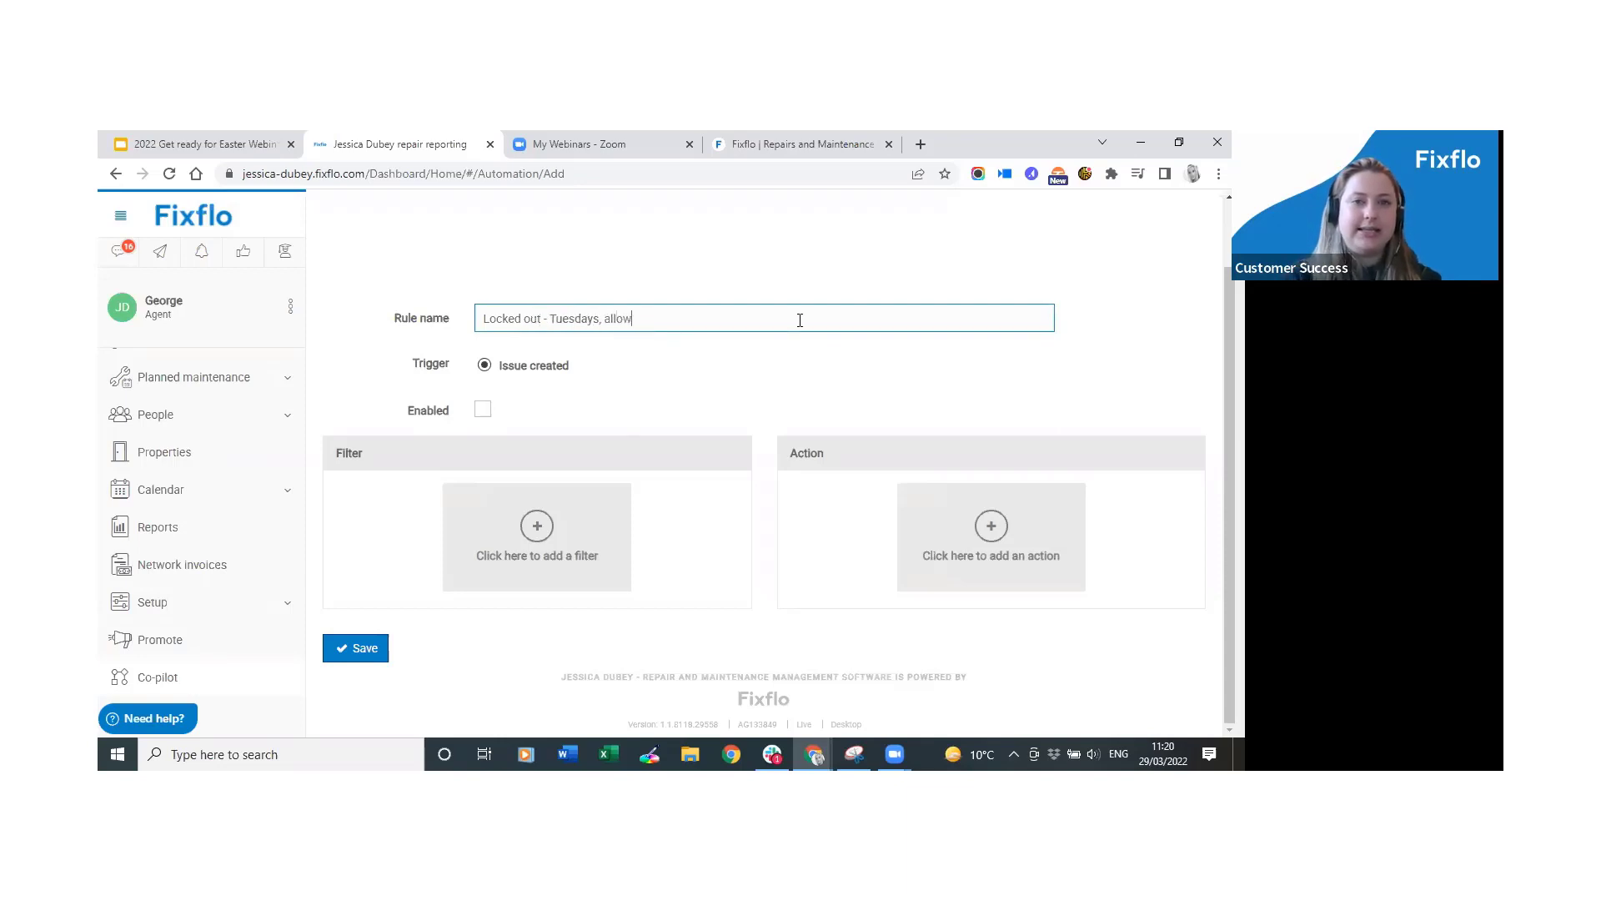
pyautogui.write('o Reggie')
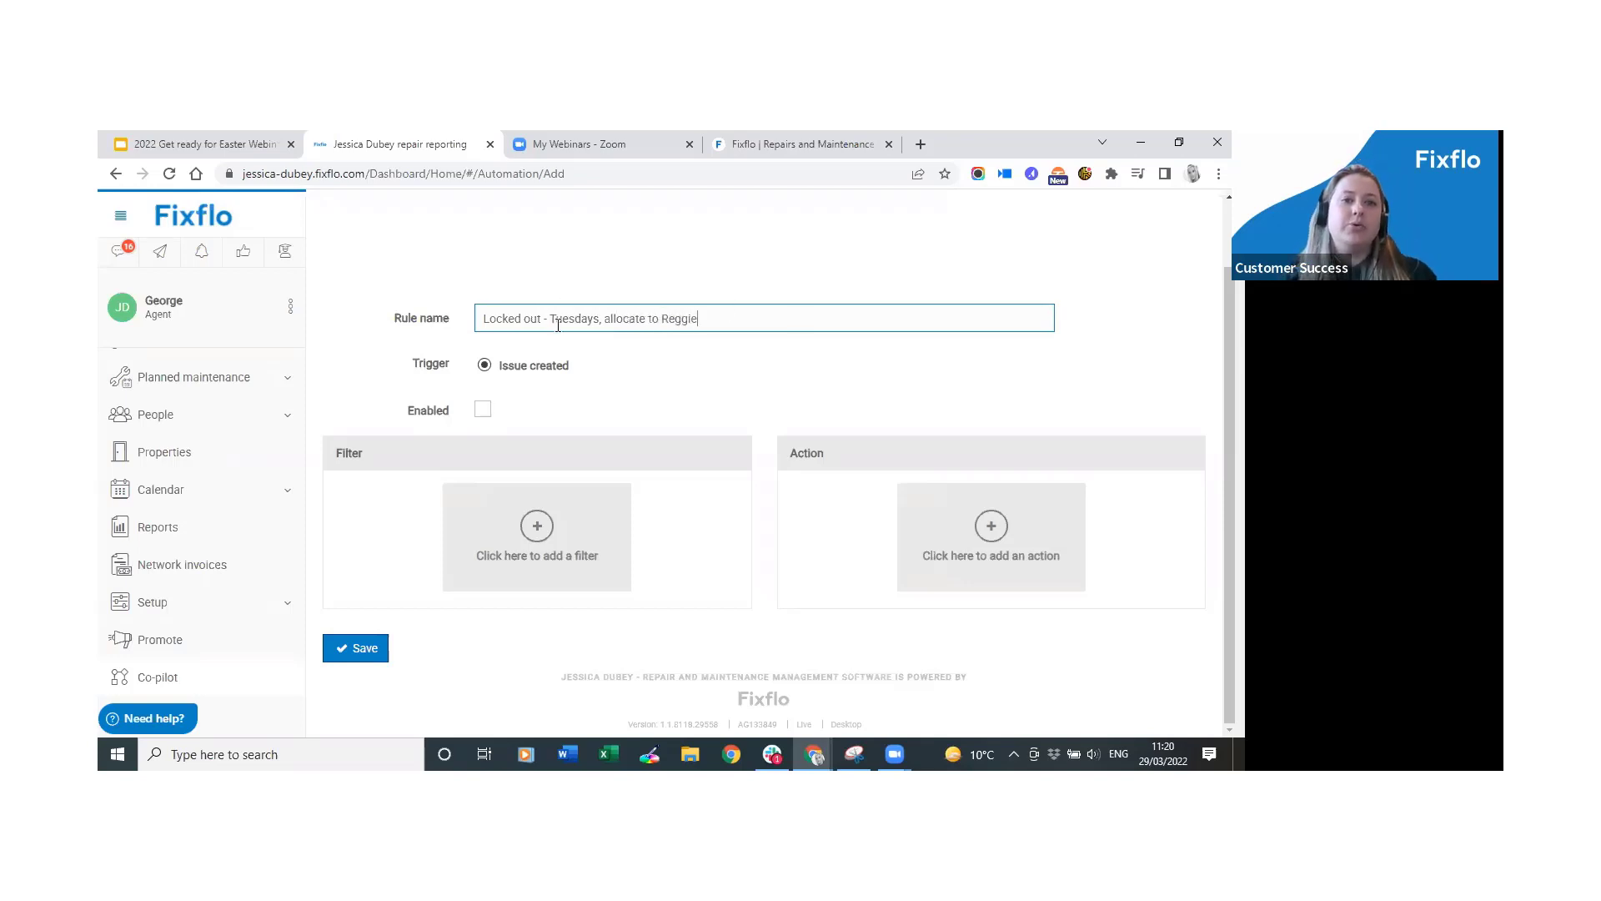
pyautogui.moveTo(547, 320); pyautogui.dragTo(458, 317)
pyautogui.moveTo(600, 320); pyautogui.dragTo(552, 319)
pyautogui.moveTo(699, 319); pyautogui.dragTo(604, 320)
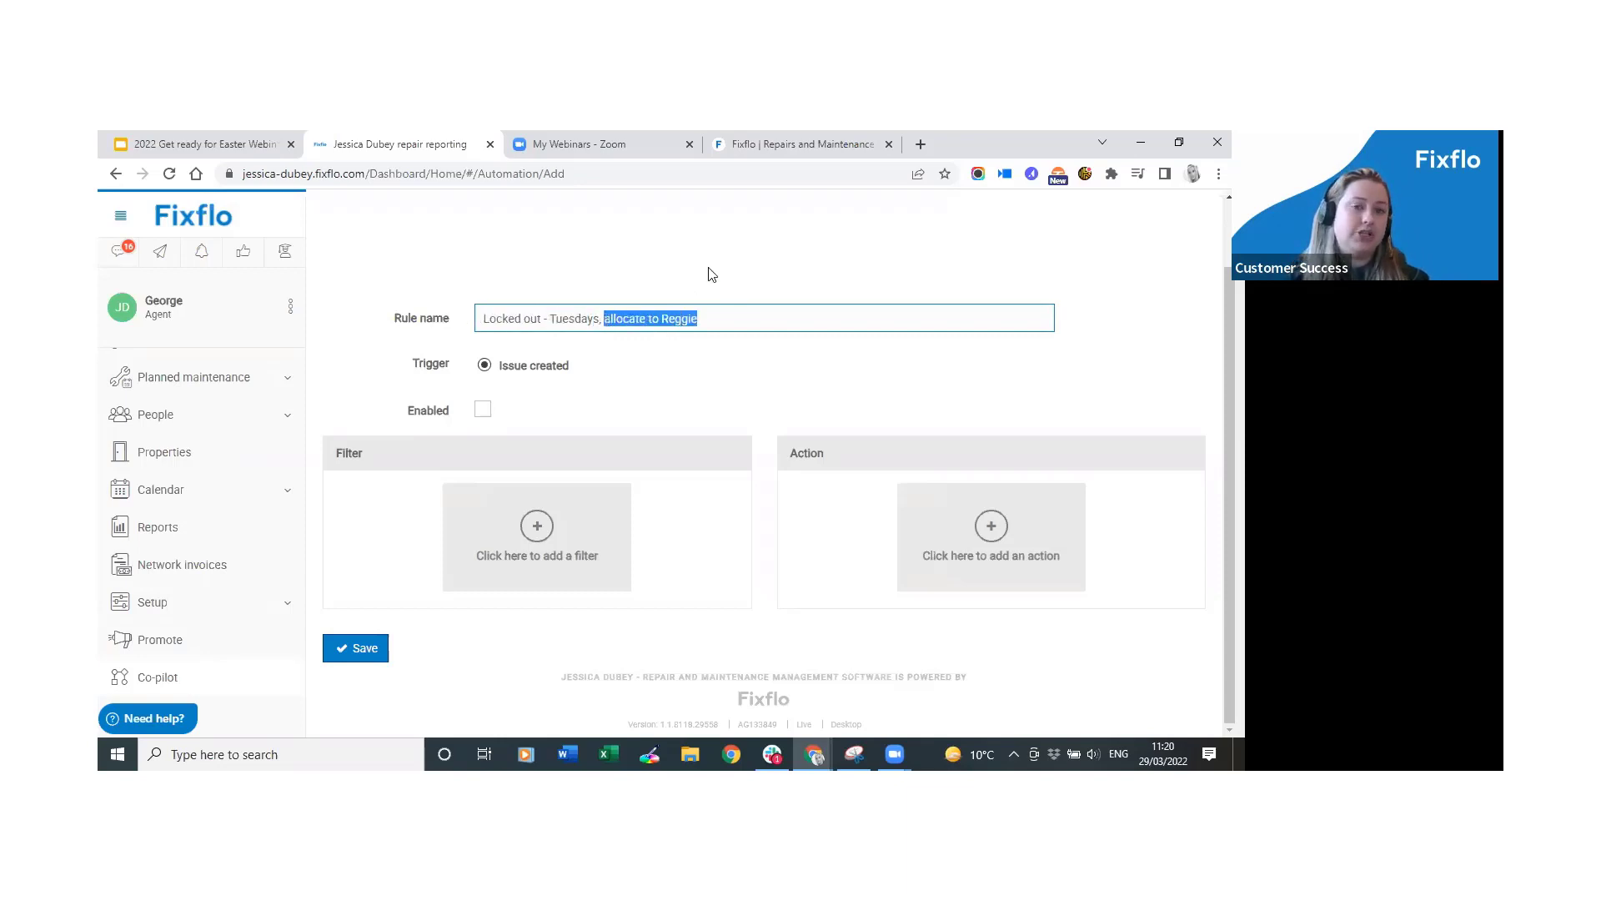
pyautogui.click(712, 275)
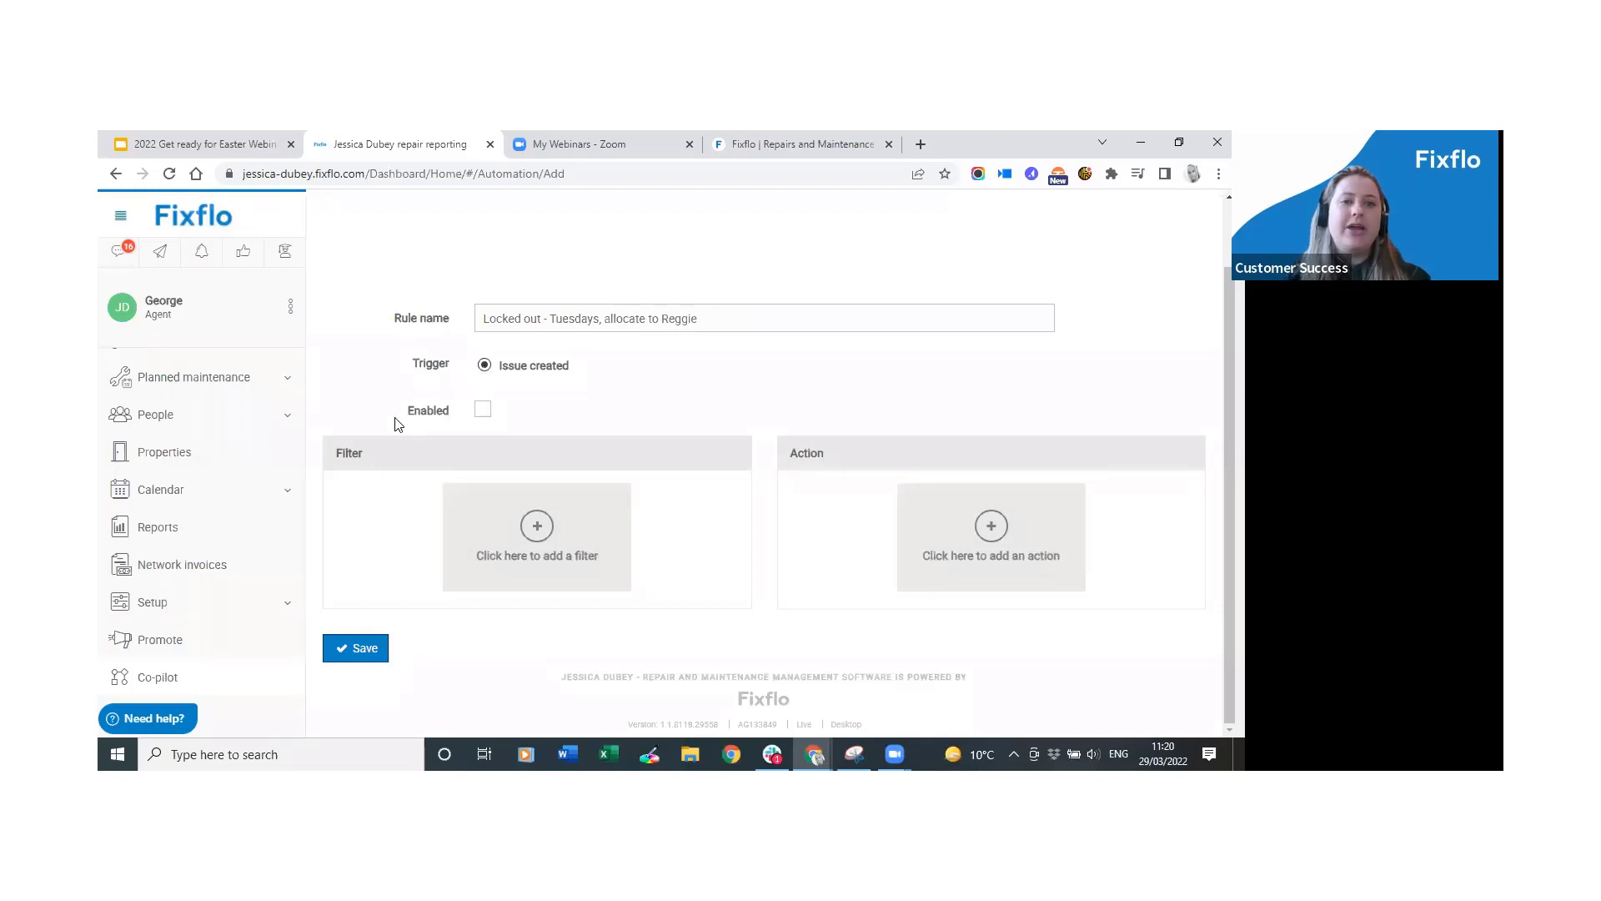
# Tick Enabled on the rule and bring up the Add filter window.
pyautogui.click(484, 413)
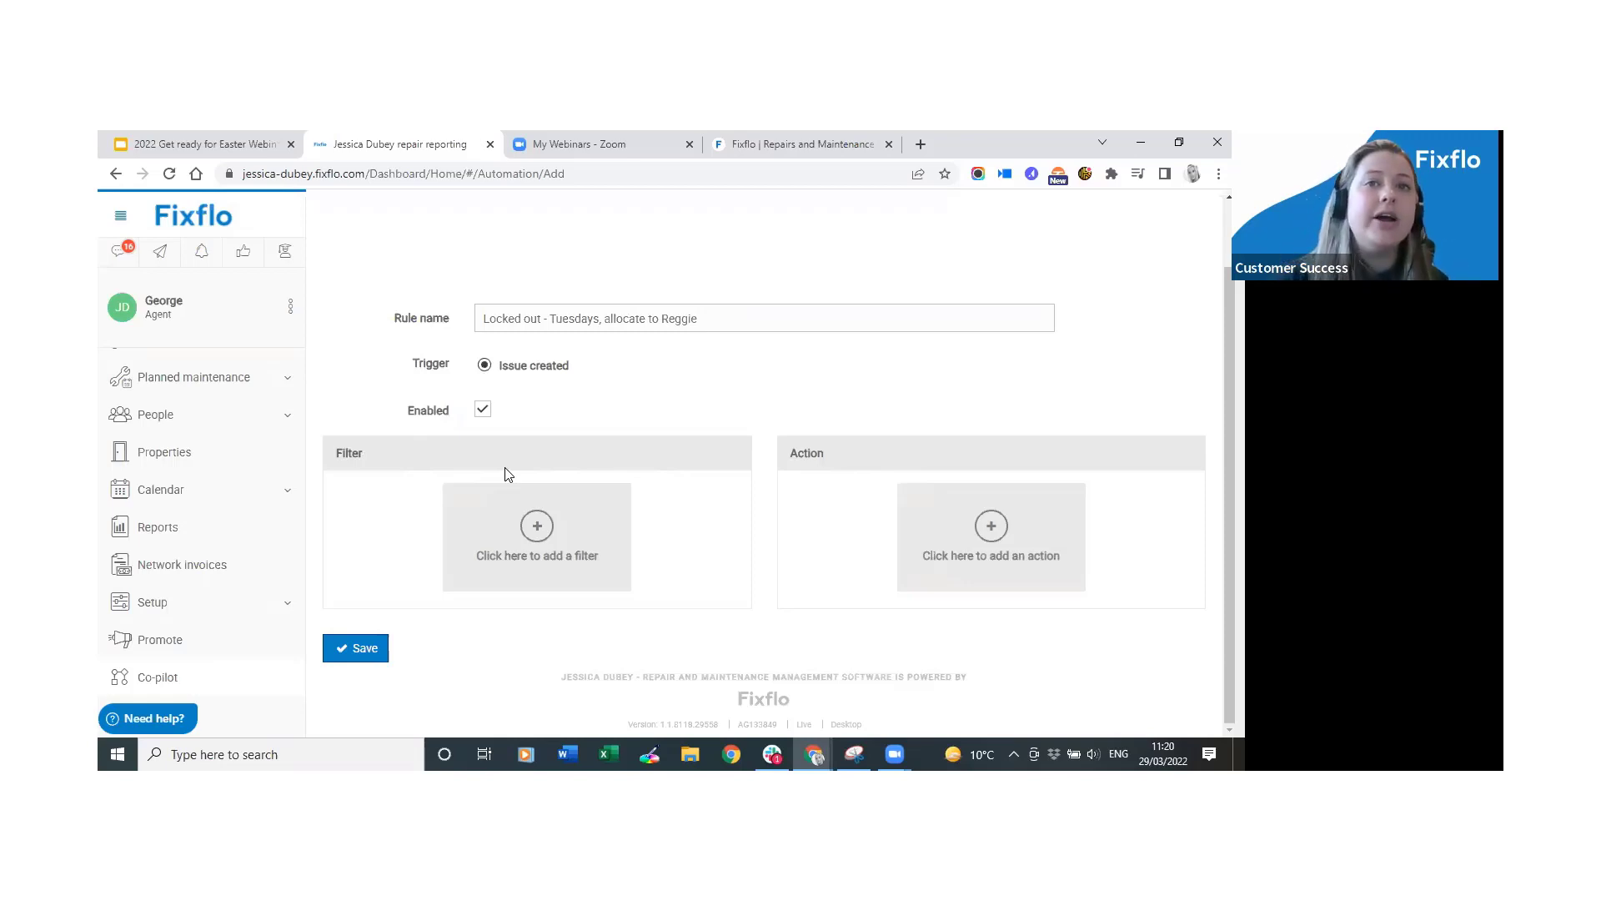
pyautogui.click(550, 535)
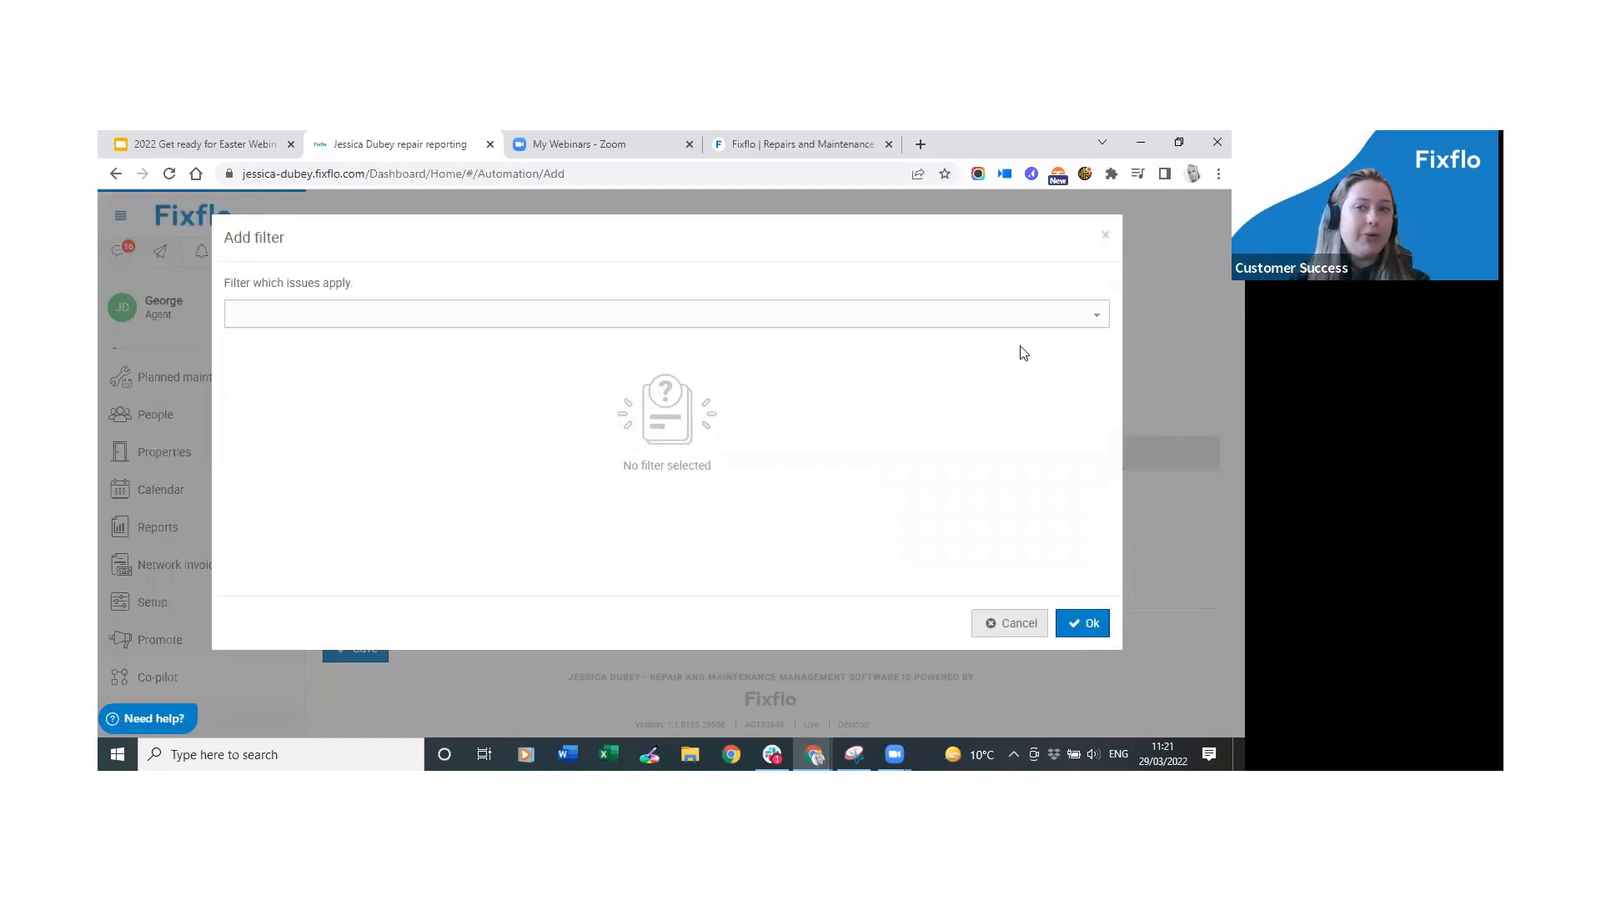
# Review the available filter types, then dismiss the Add filter window without adding one.
pyautogui.click(1097, 324)
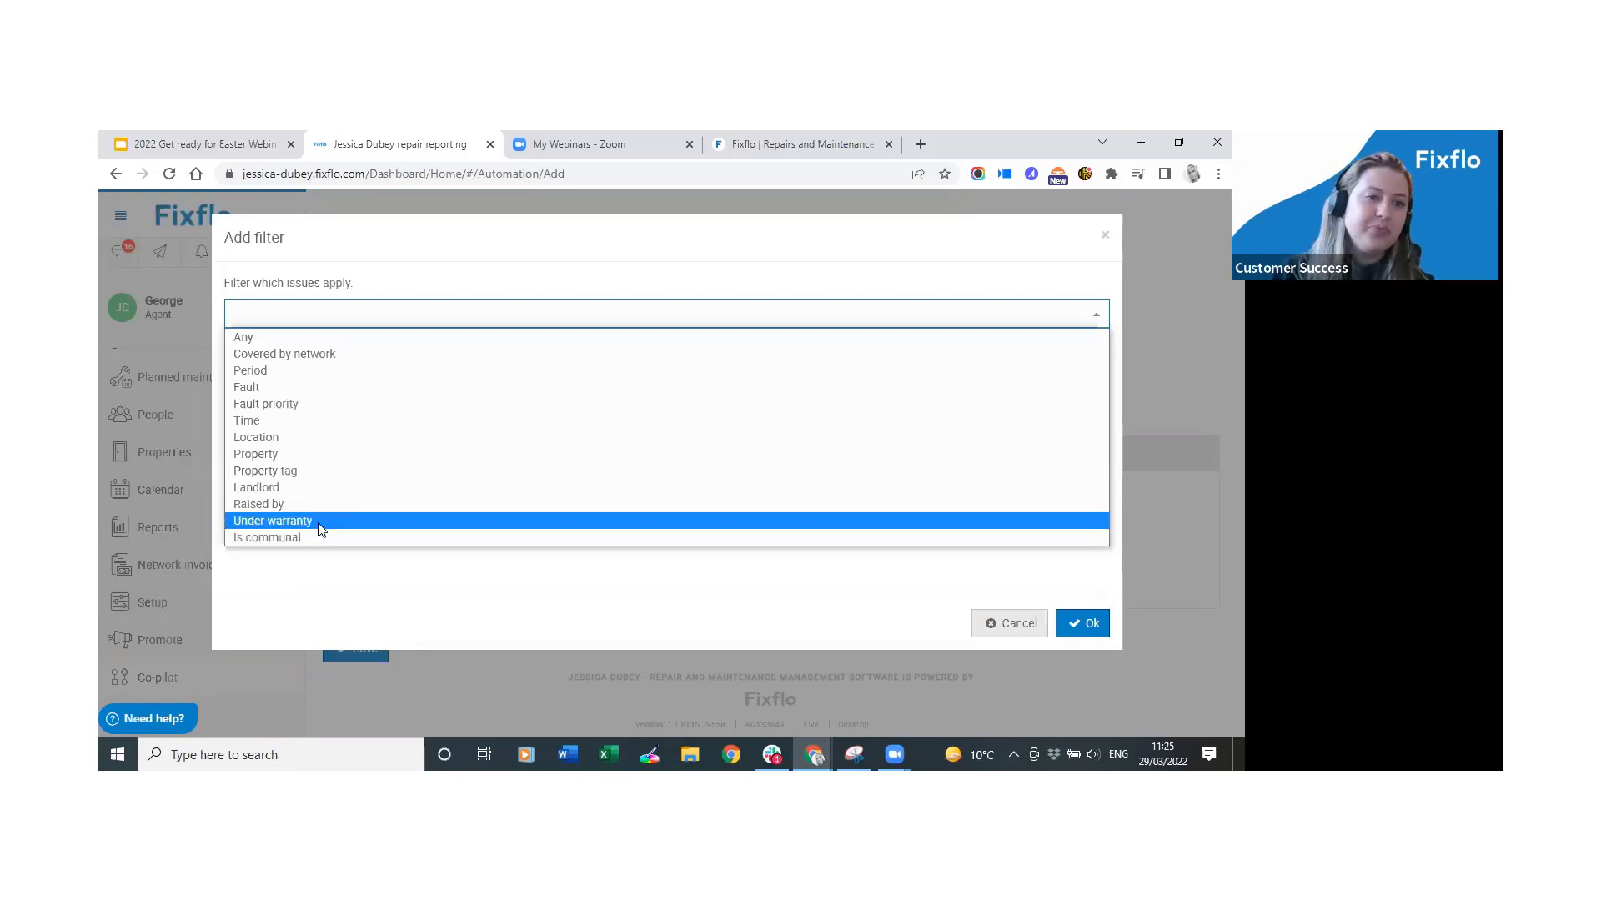
pyautogui.click(1177, 220)
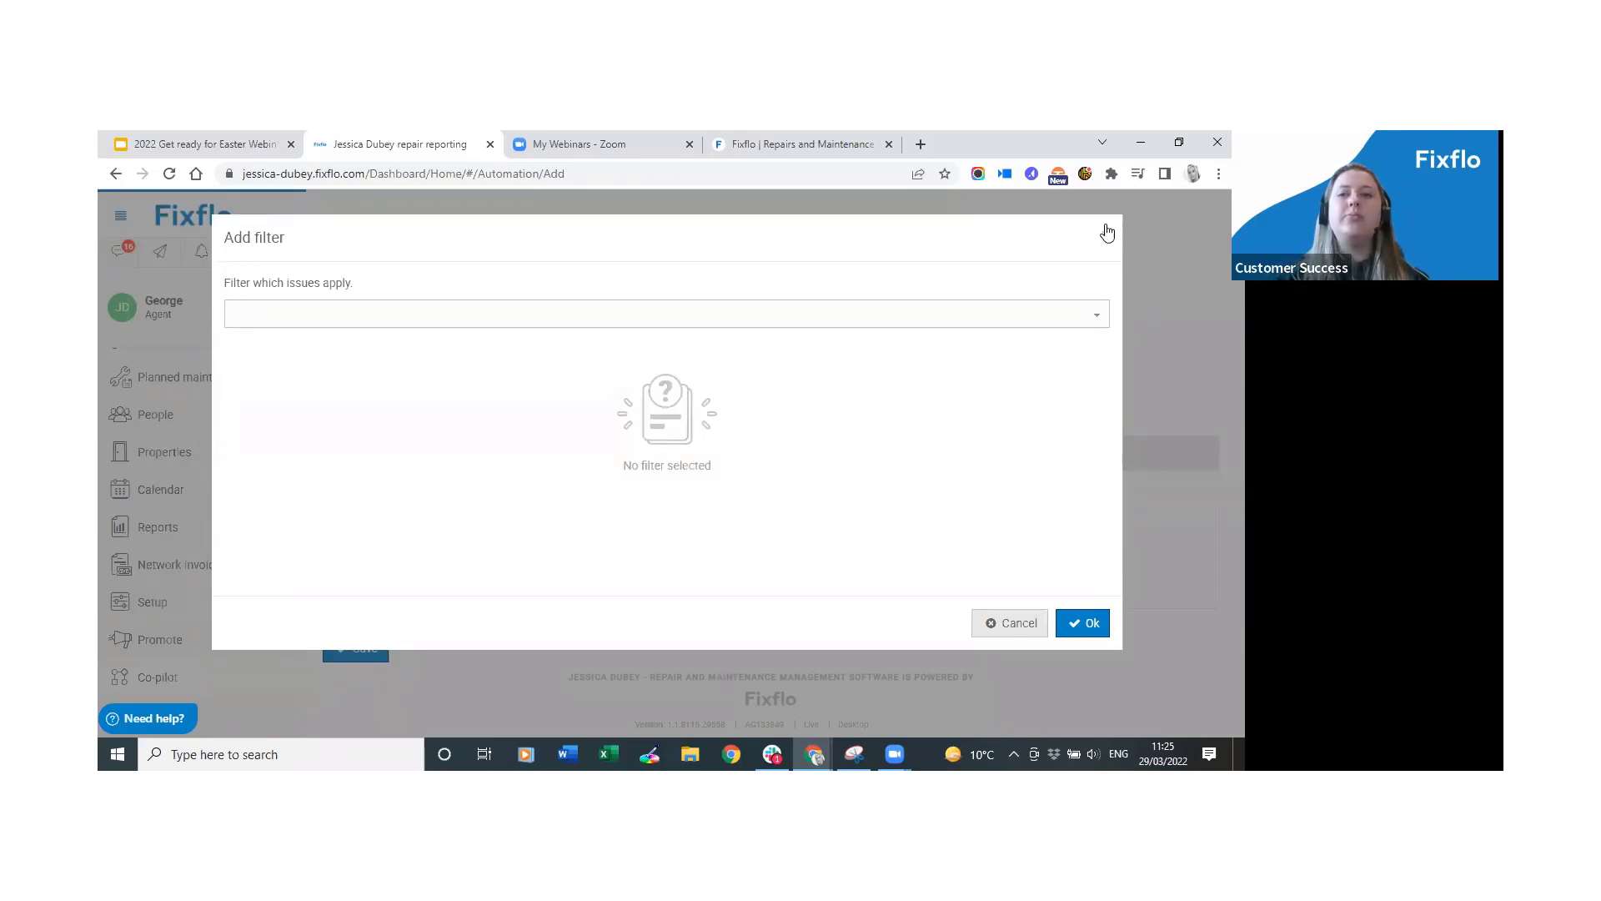
pyautogui.press('Escape')
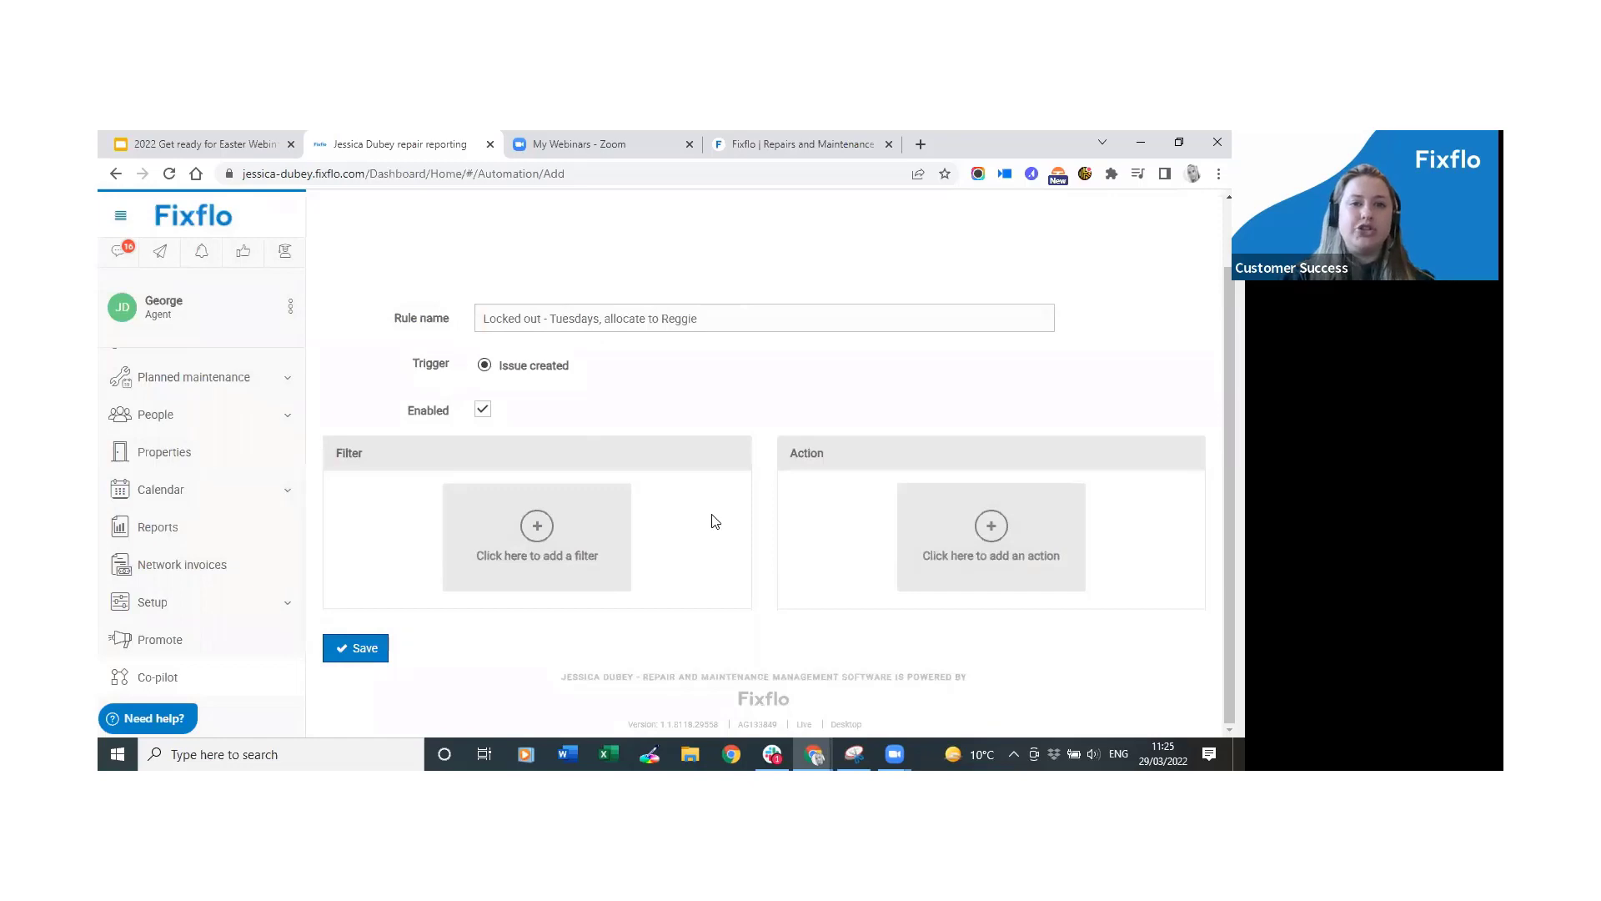
# Add a Fault type filter and expand the Doors, Garages and Locks category.
pyautogui.click(574, 534)
pyautogui.click(653, 312)
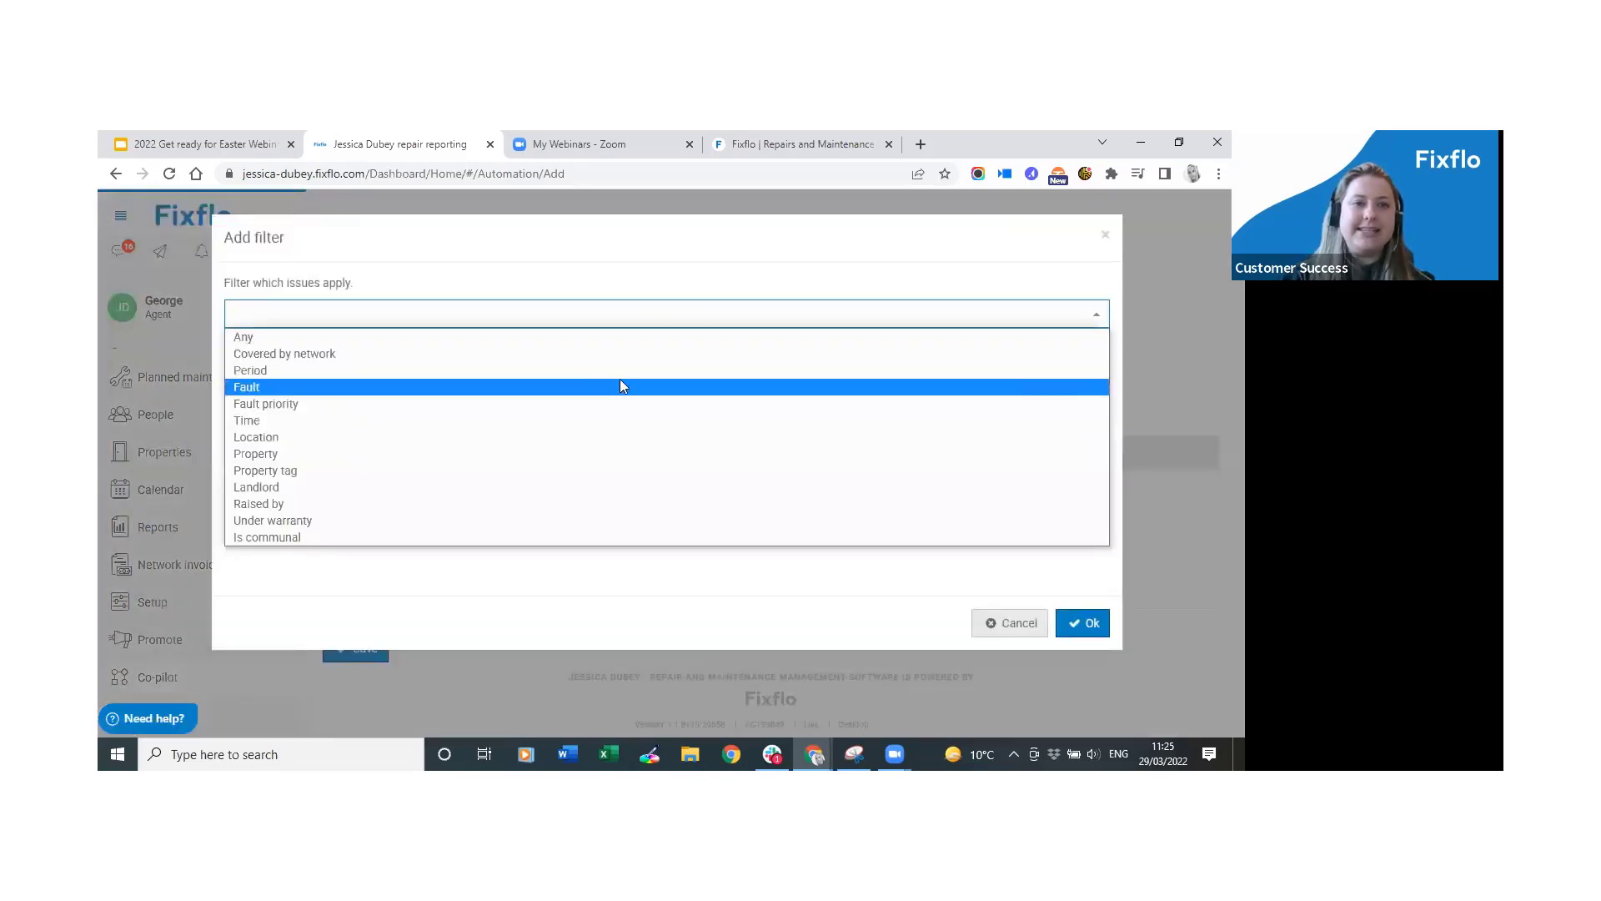
pyautogui.click(617, 387)
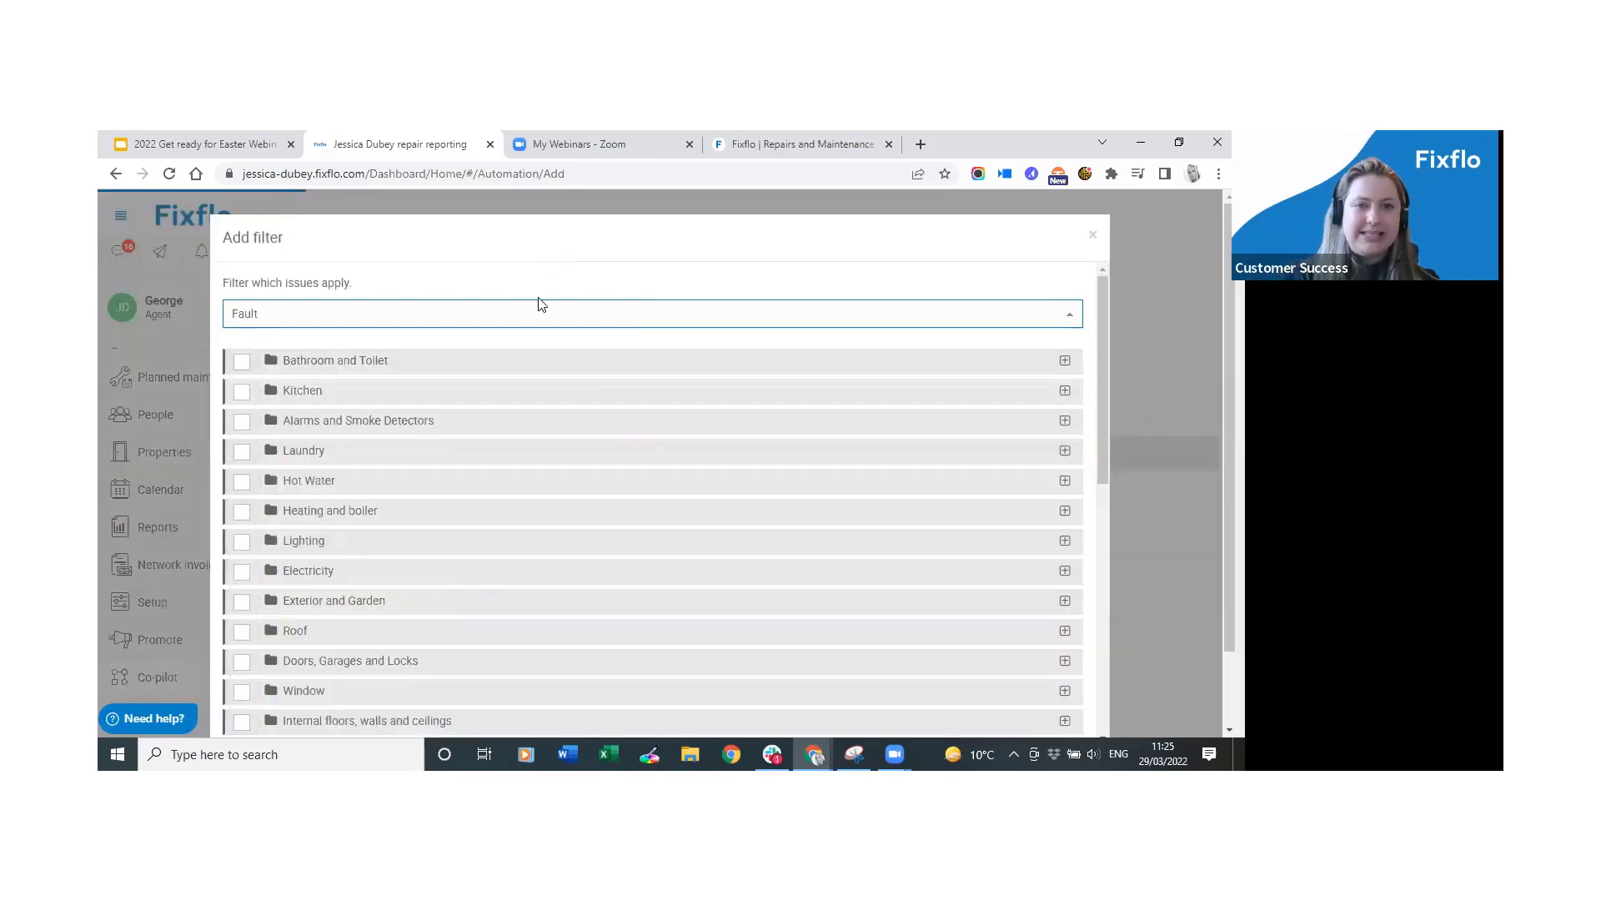
pyautogui.moveTo(1102, 385); pyautogui.dragTo(1081, 471)
pyautogui.click(241, 482)
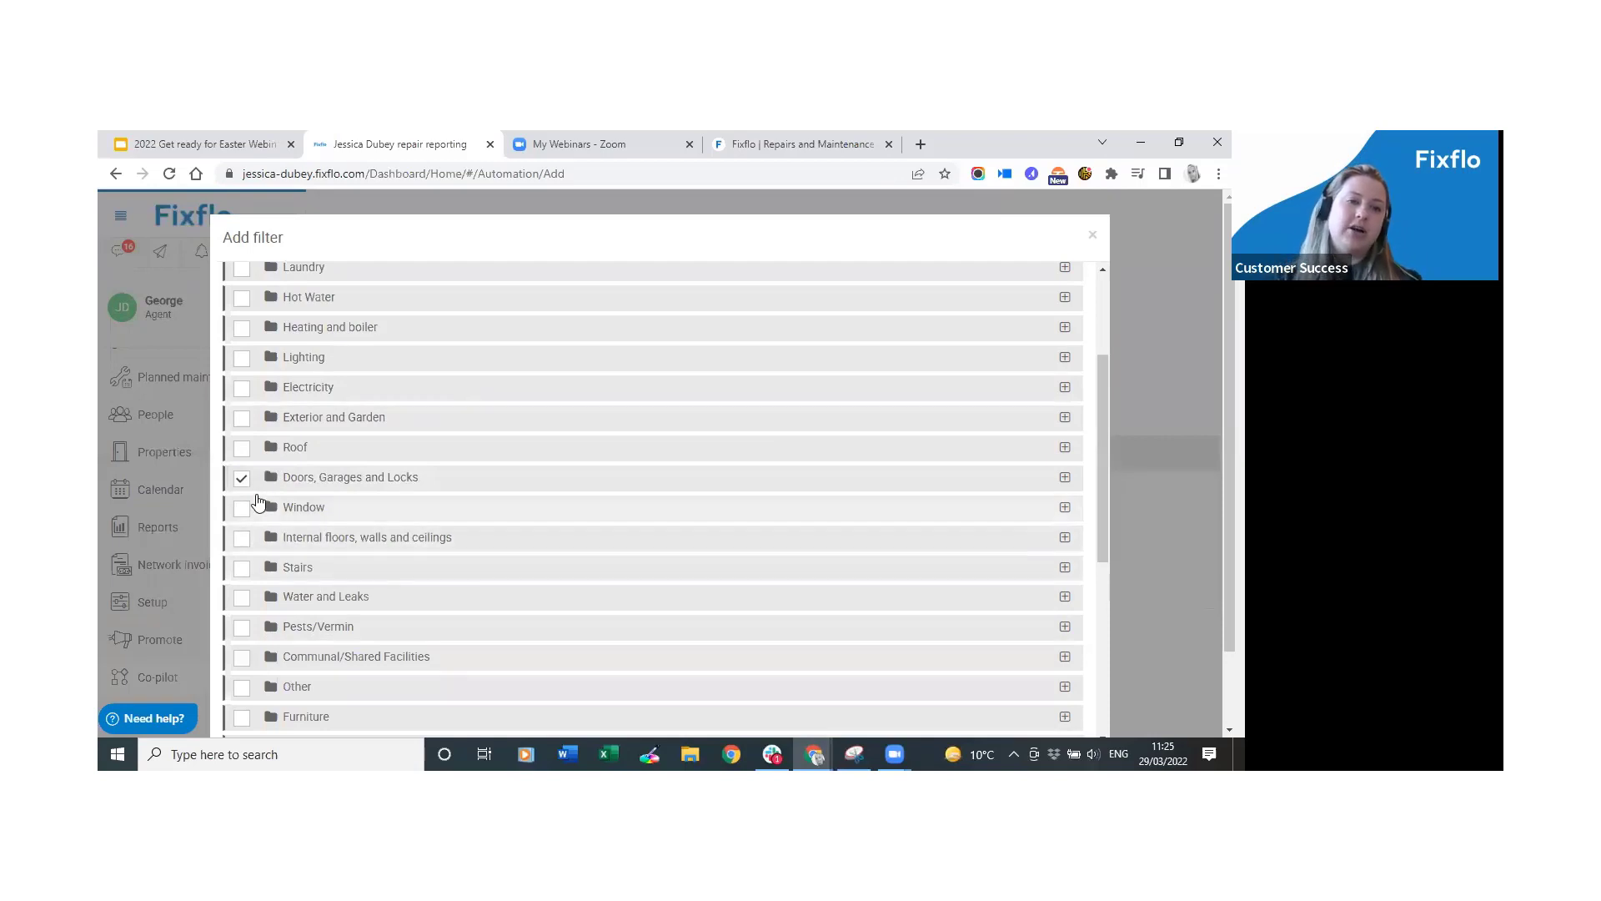
pyautogui.click(349, 487)
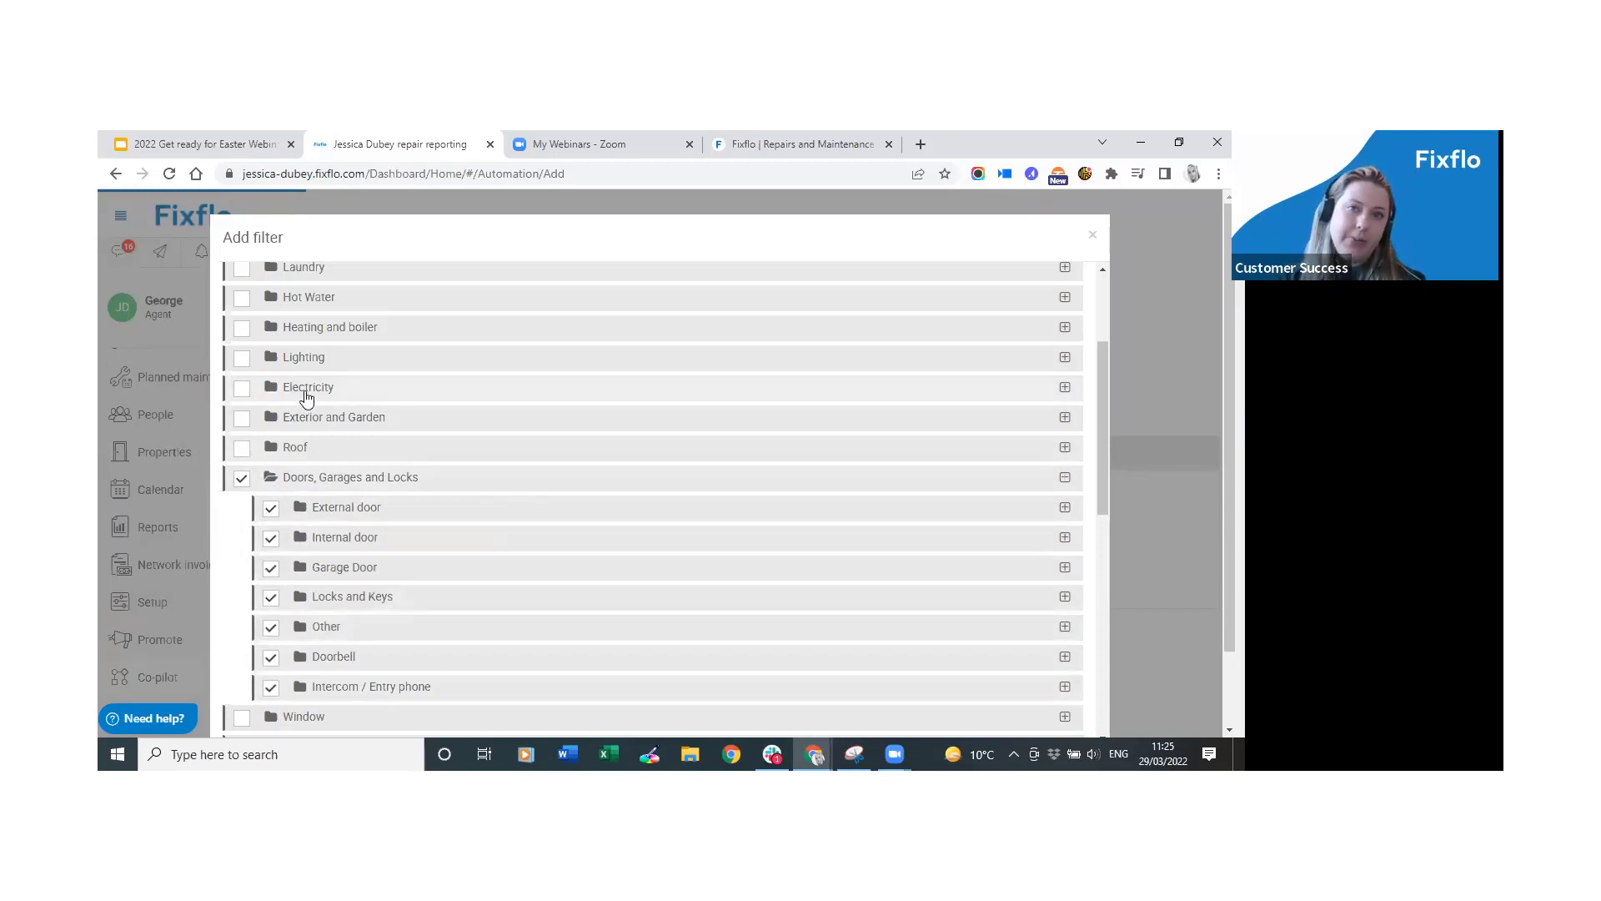
pyautogui.click(239, 484)
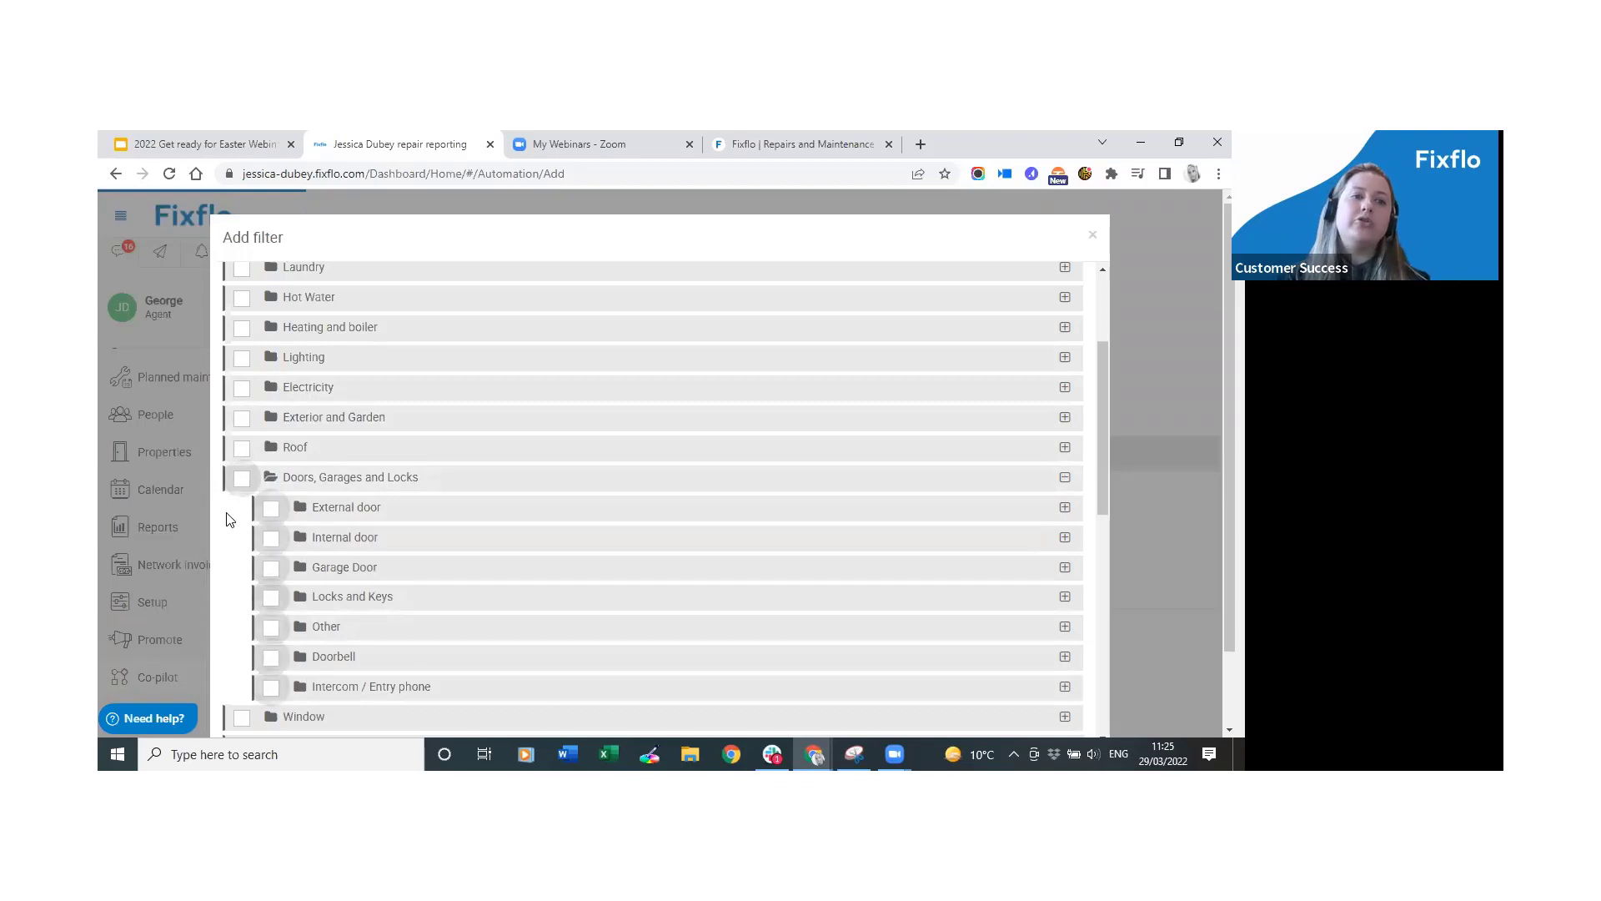
pyautogui.click(306, 483)
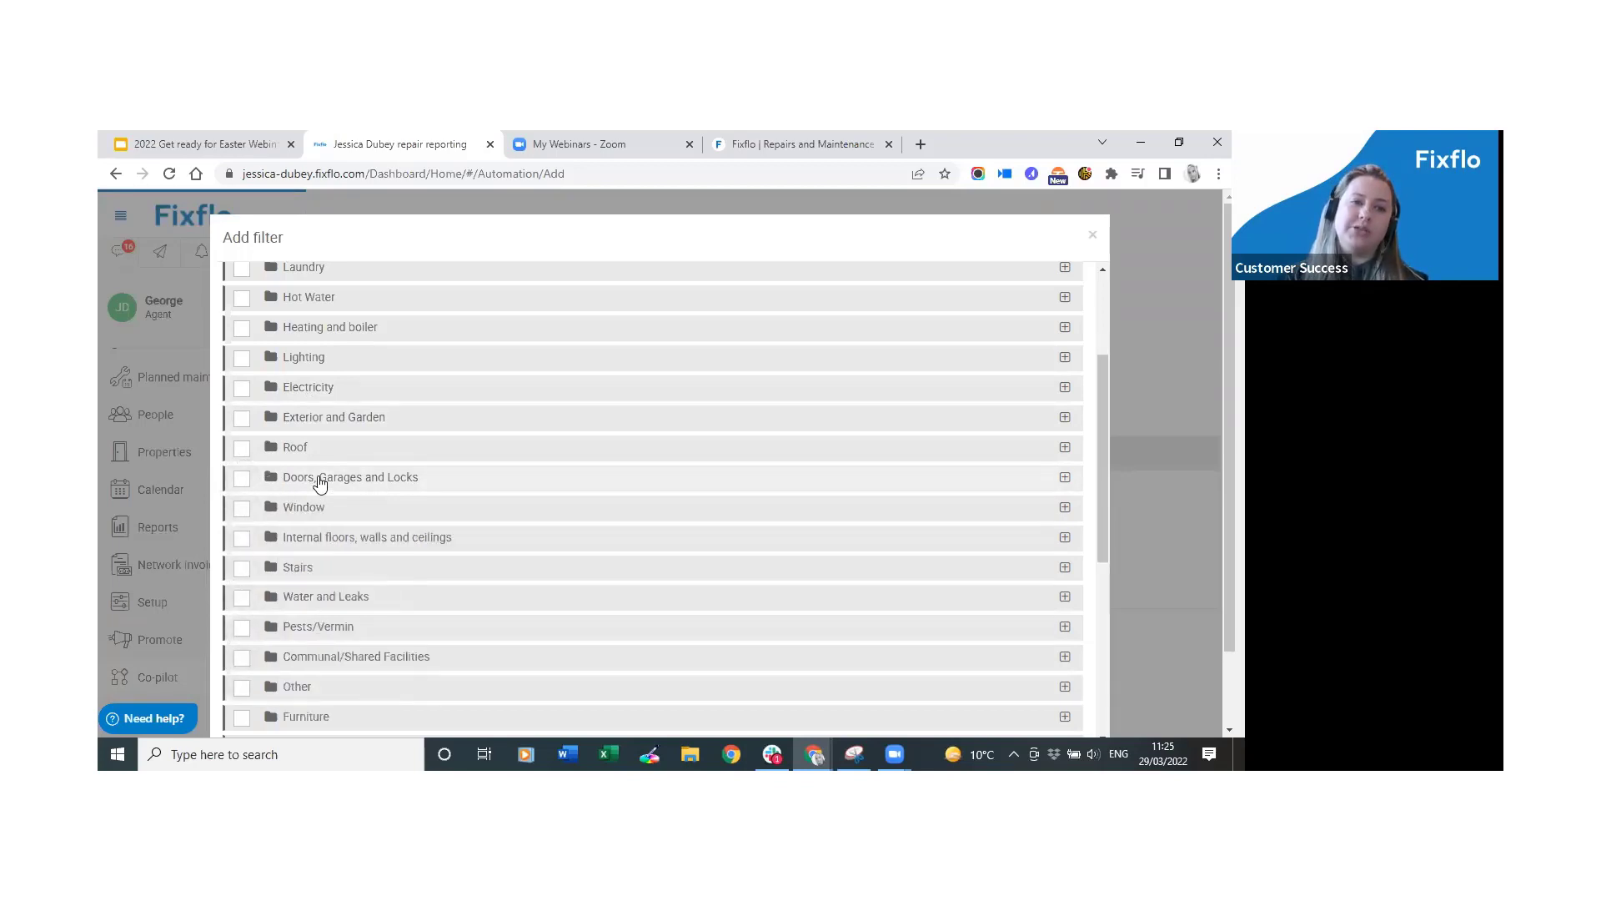
pyautogui.click(319, 484)
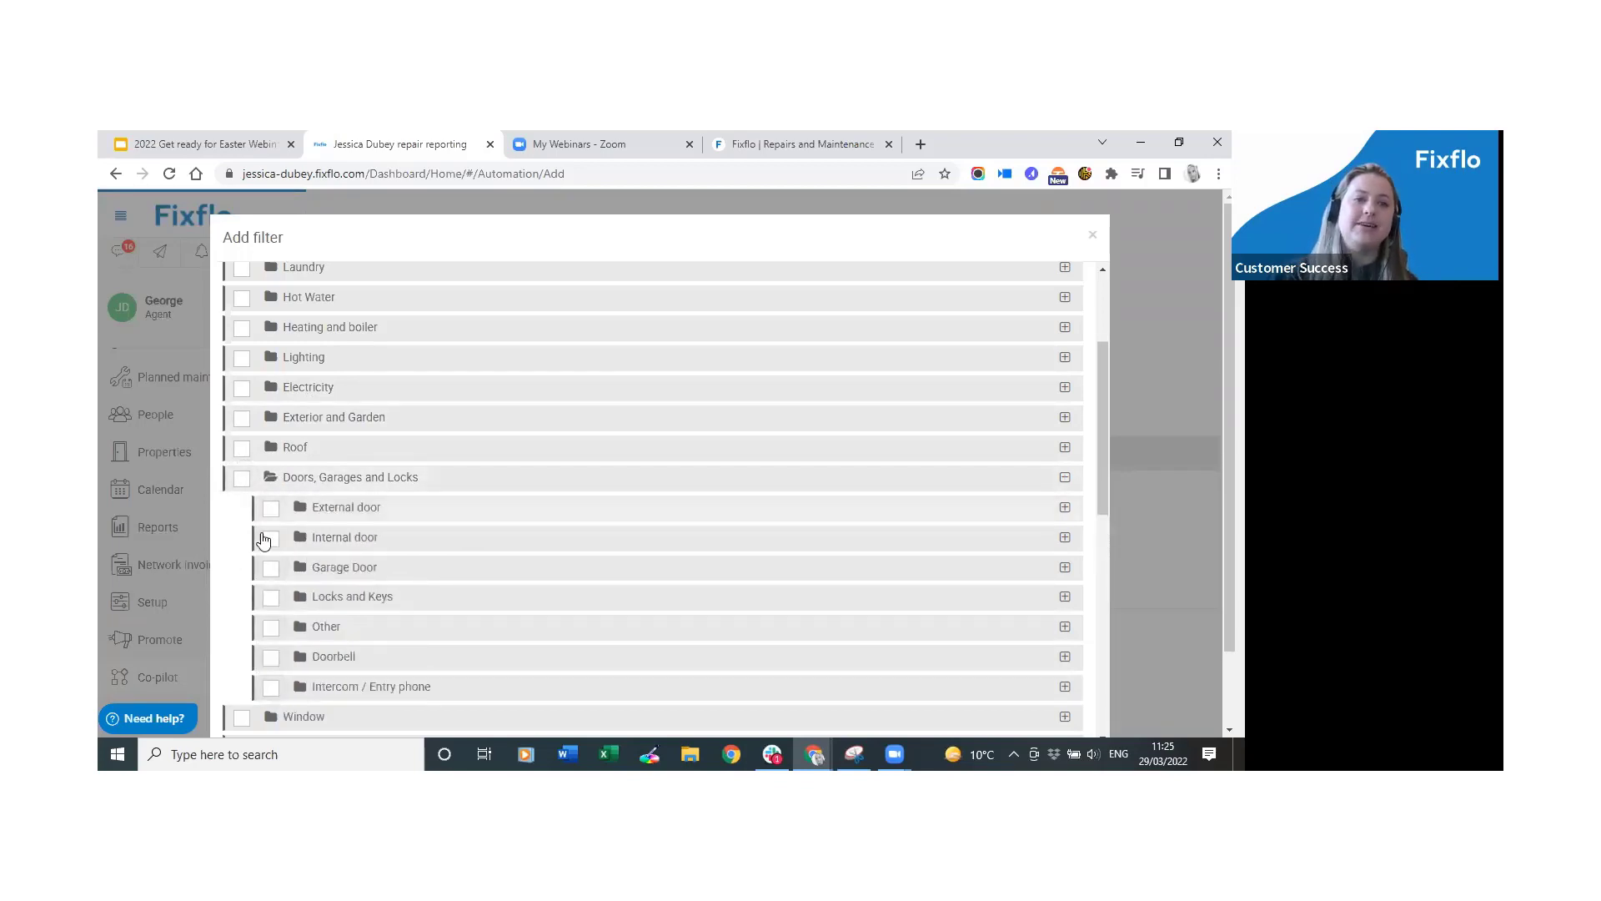
# Tick Key lost under Locks and Keys and confirm the Fault type filter.
pyautogui.scroll(-1, 246, 606)
pyautogui.scroll(-1, 246, 607)
pyautogui.click(407, 515)
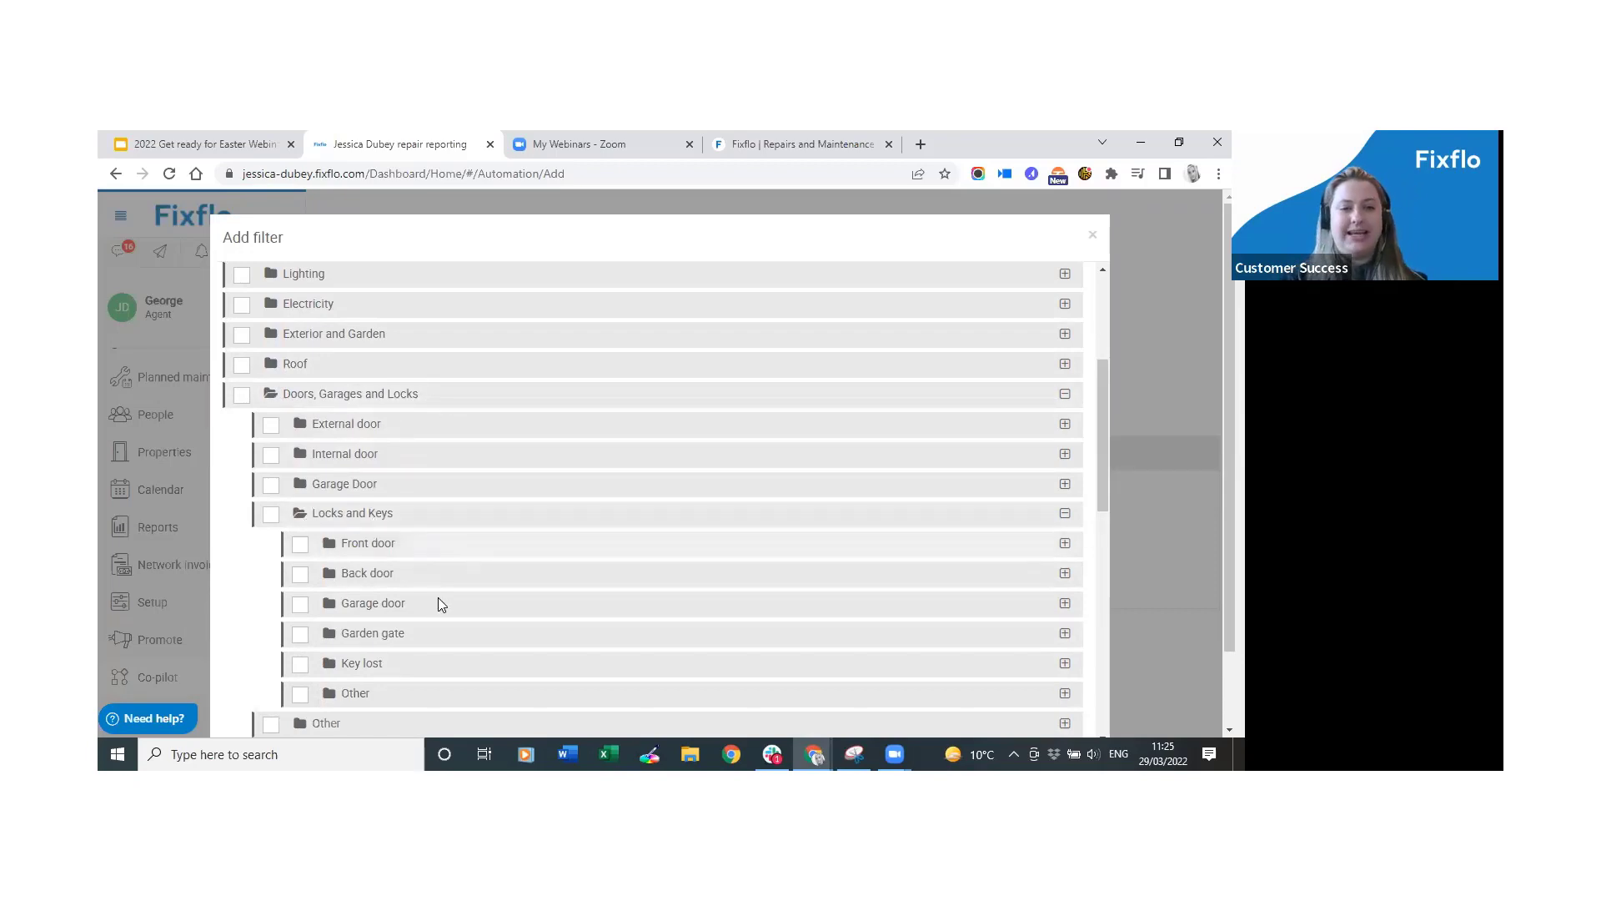
pyautogui.click(396, 663)
pyautogui.scroll(-2, 672, 524)
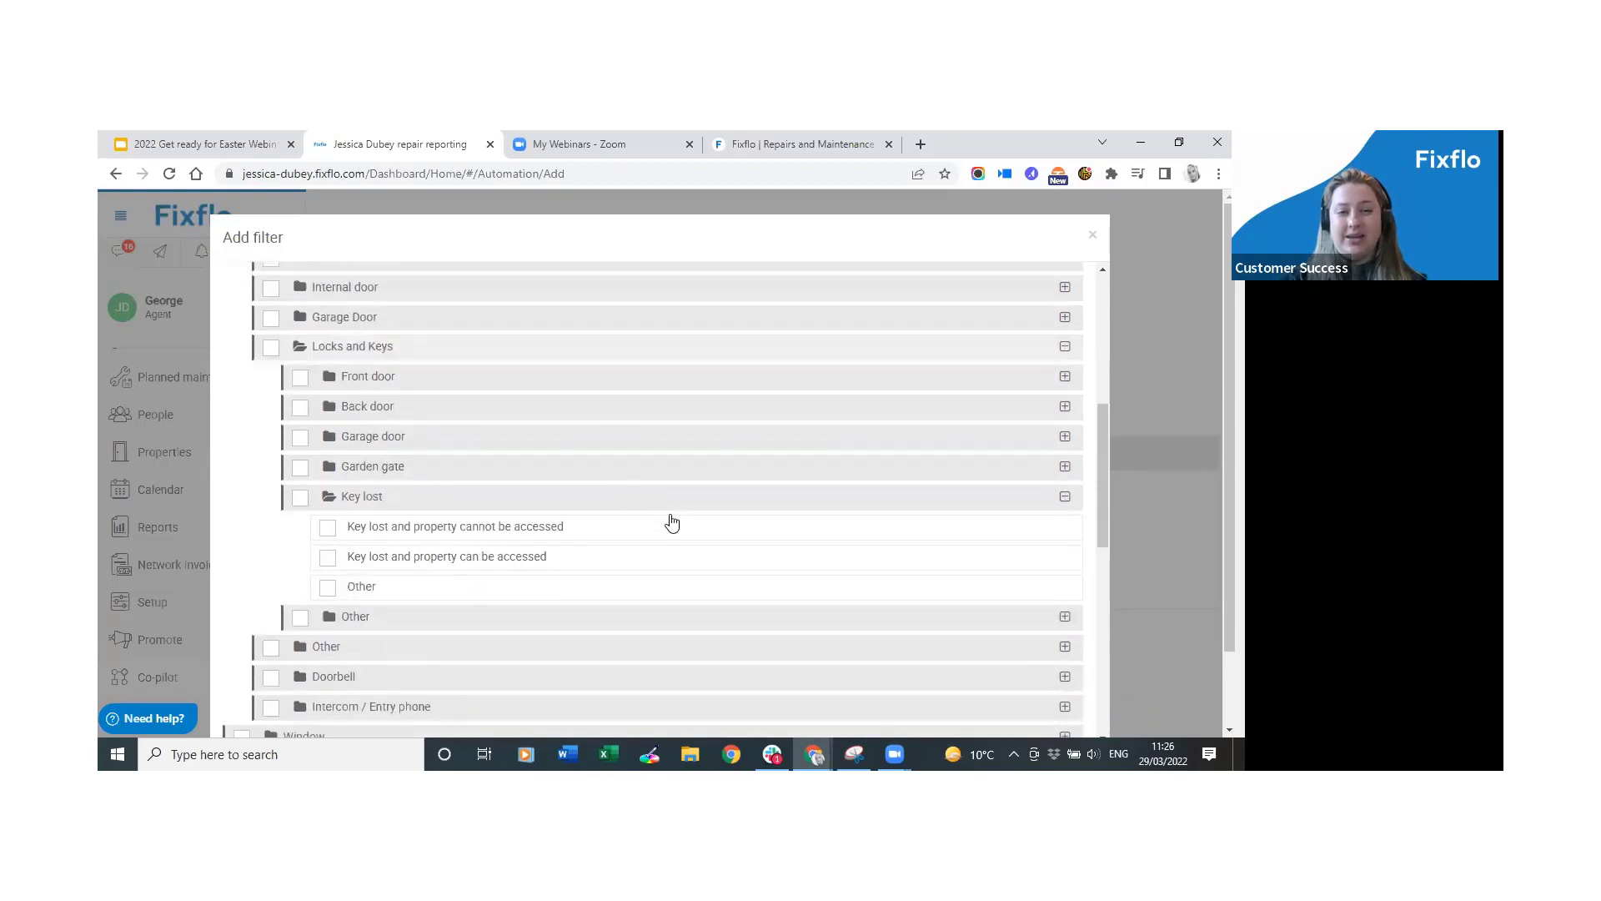
pyautogui.click(301, 499)
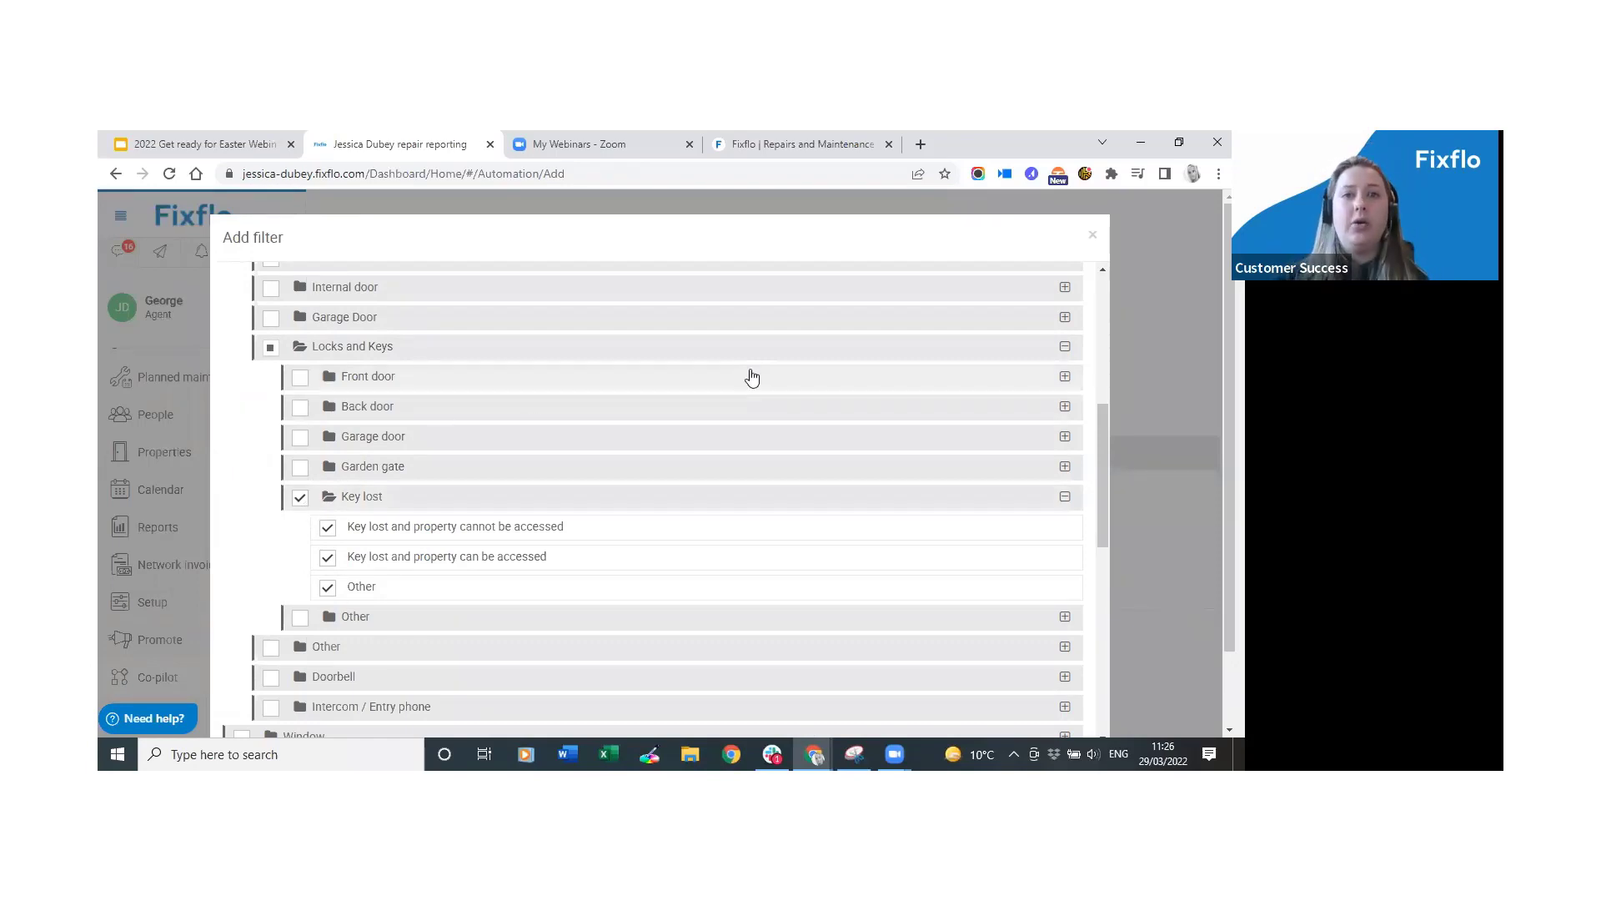
pyautogui.scroll(-1, 1227, 458)
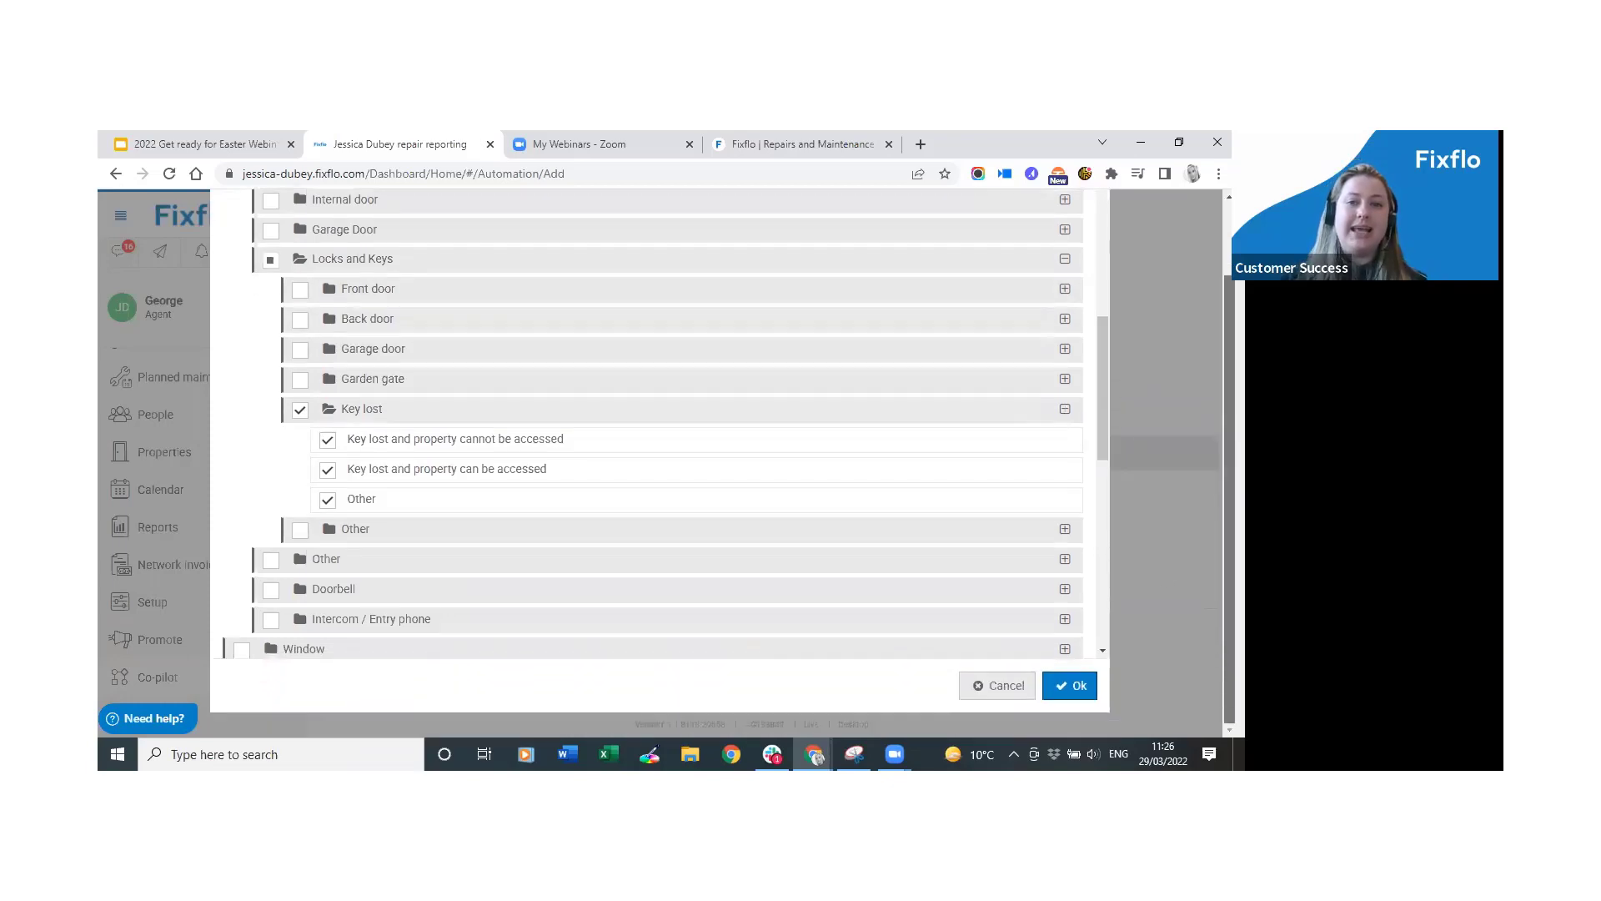
pyautogui.click(1074, 687)
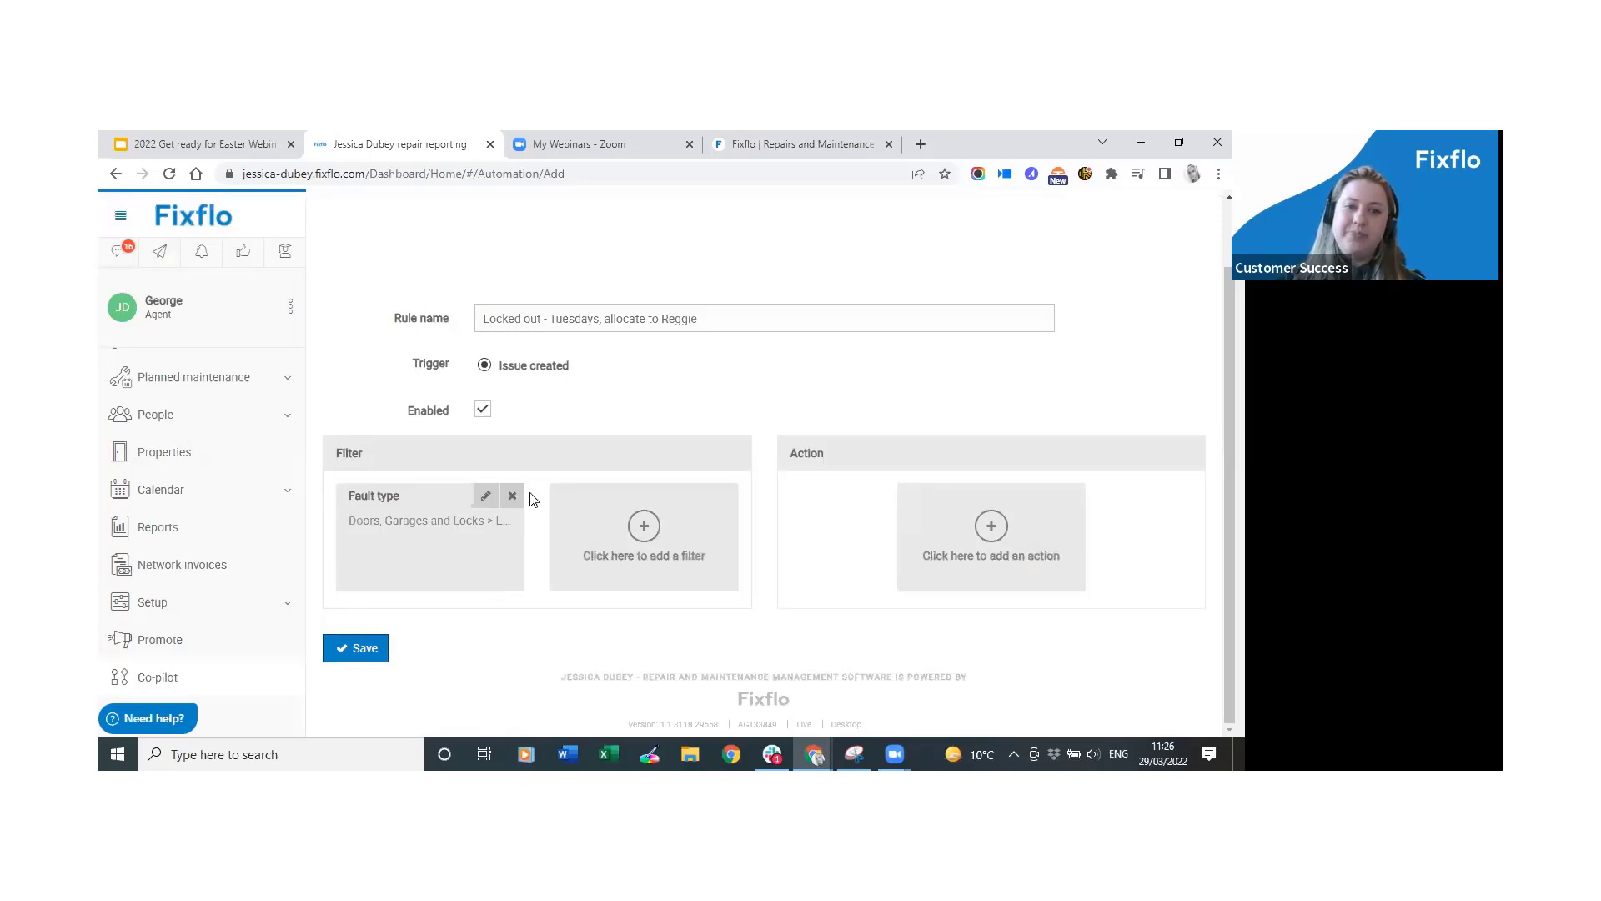
pyautogui.click(485, 502)
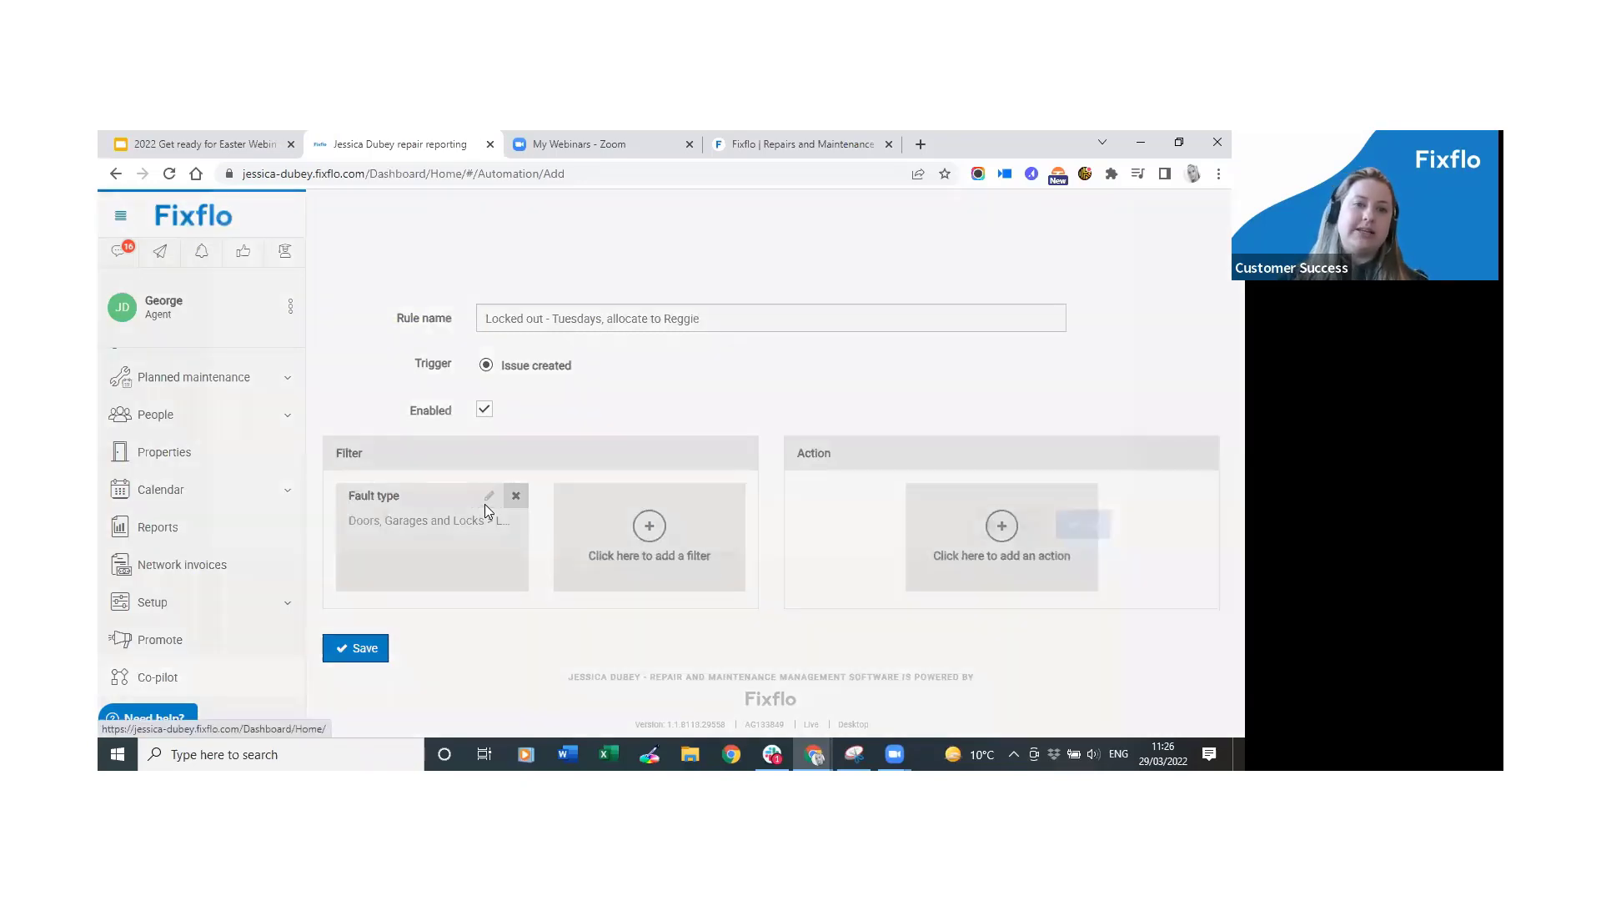
pyautogui.scroll(-3, 436, 419)
pyautogui.scroll(-1, 466, 545)
pyautogui.scroll(-10, 1108, 644)
pyautogui.scroll(-2, 1094, 724)
pyautogui.click(1092, 236)
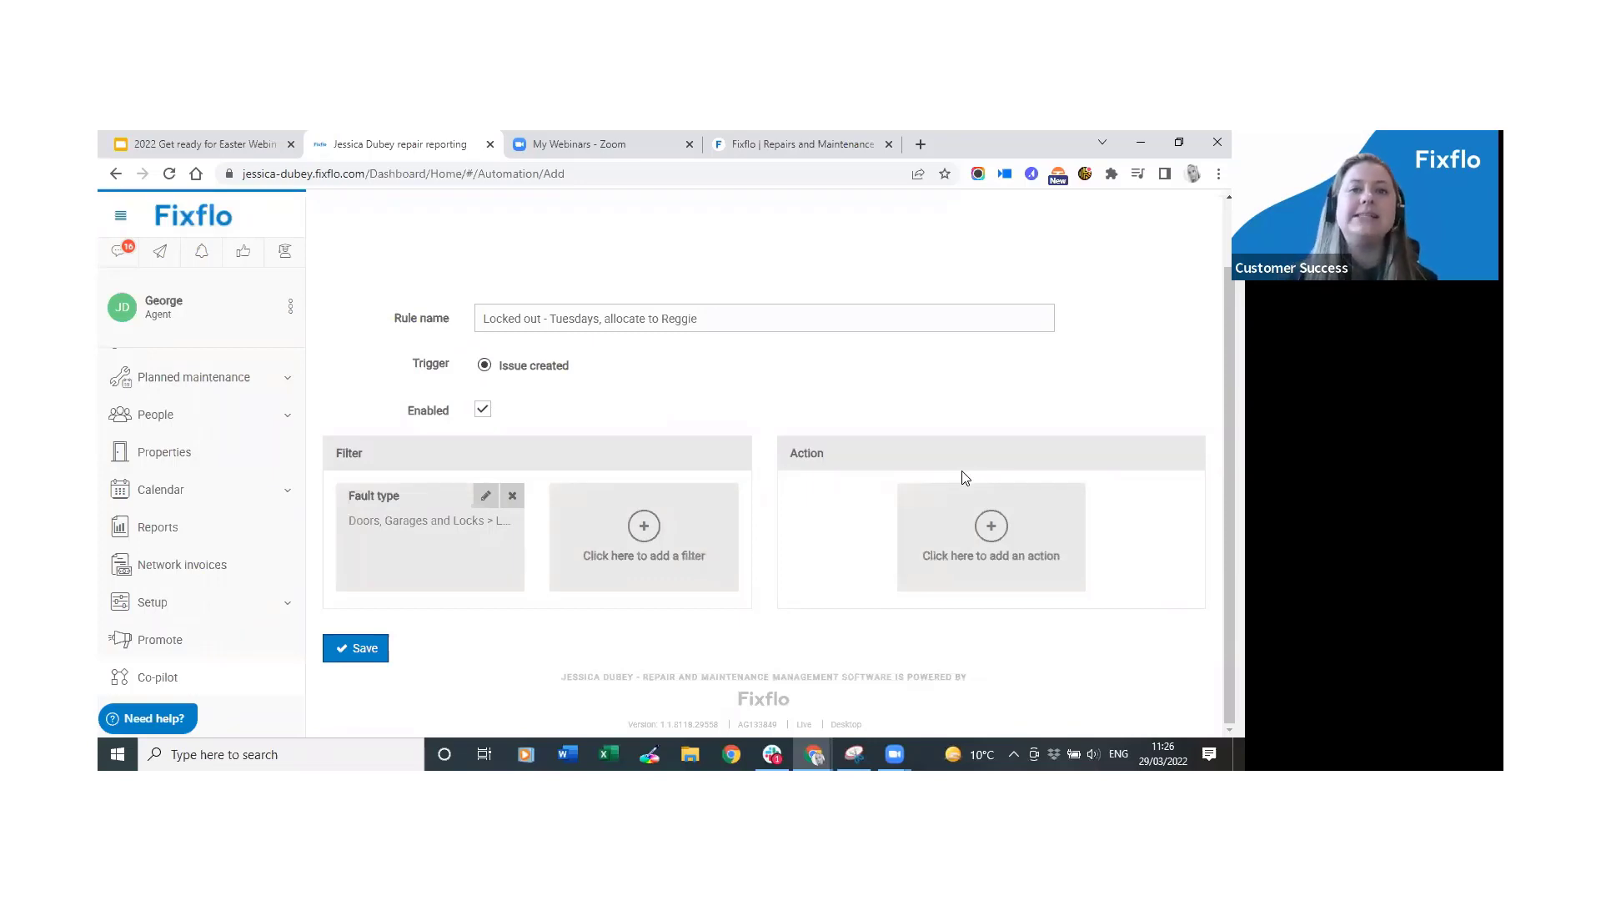
pyautogui.moveTo(599, 318); pyautogui.dragTo(546, 318)
pyautogui.click(565, 318)
pyautogui.click(637, 542)
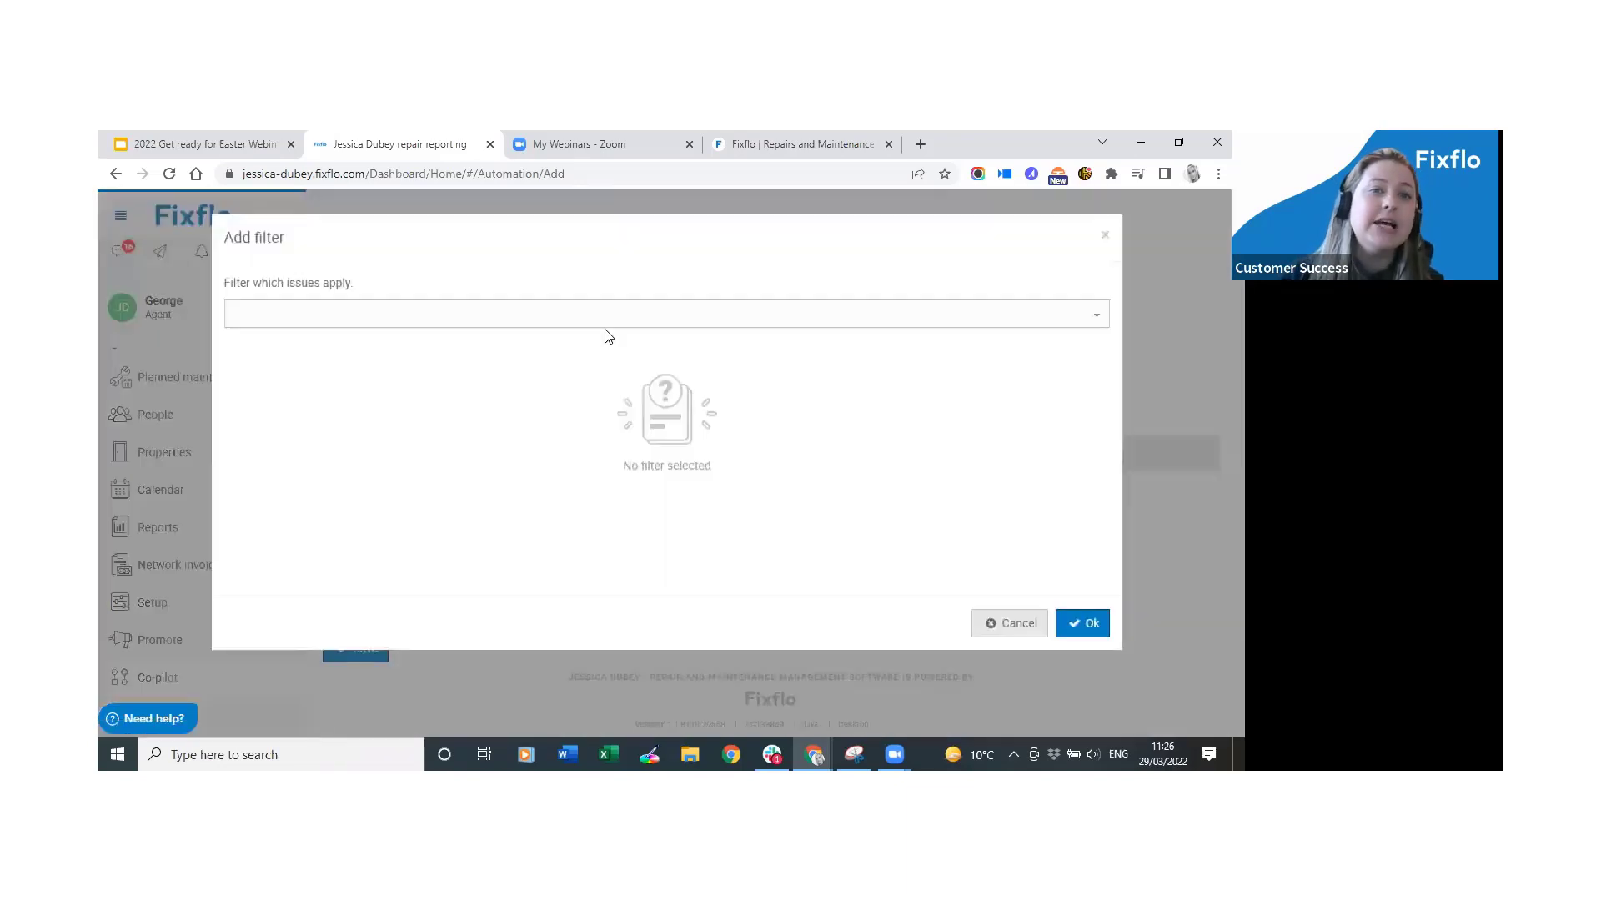
# Choose a Time filter and try selecting night, weekend and evening hours in the grid.
pyautogui.click(619, 319)
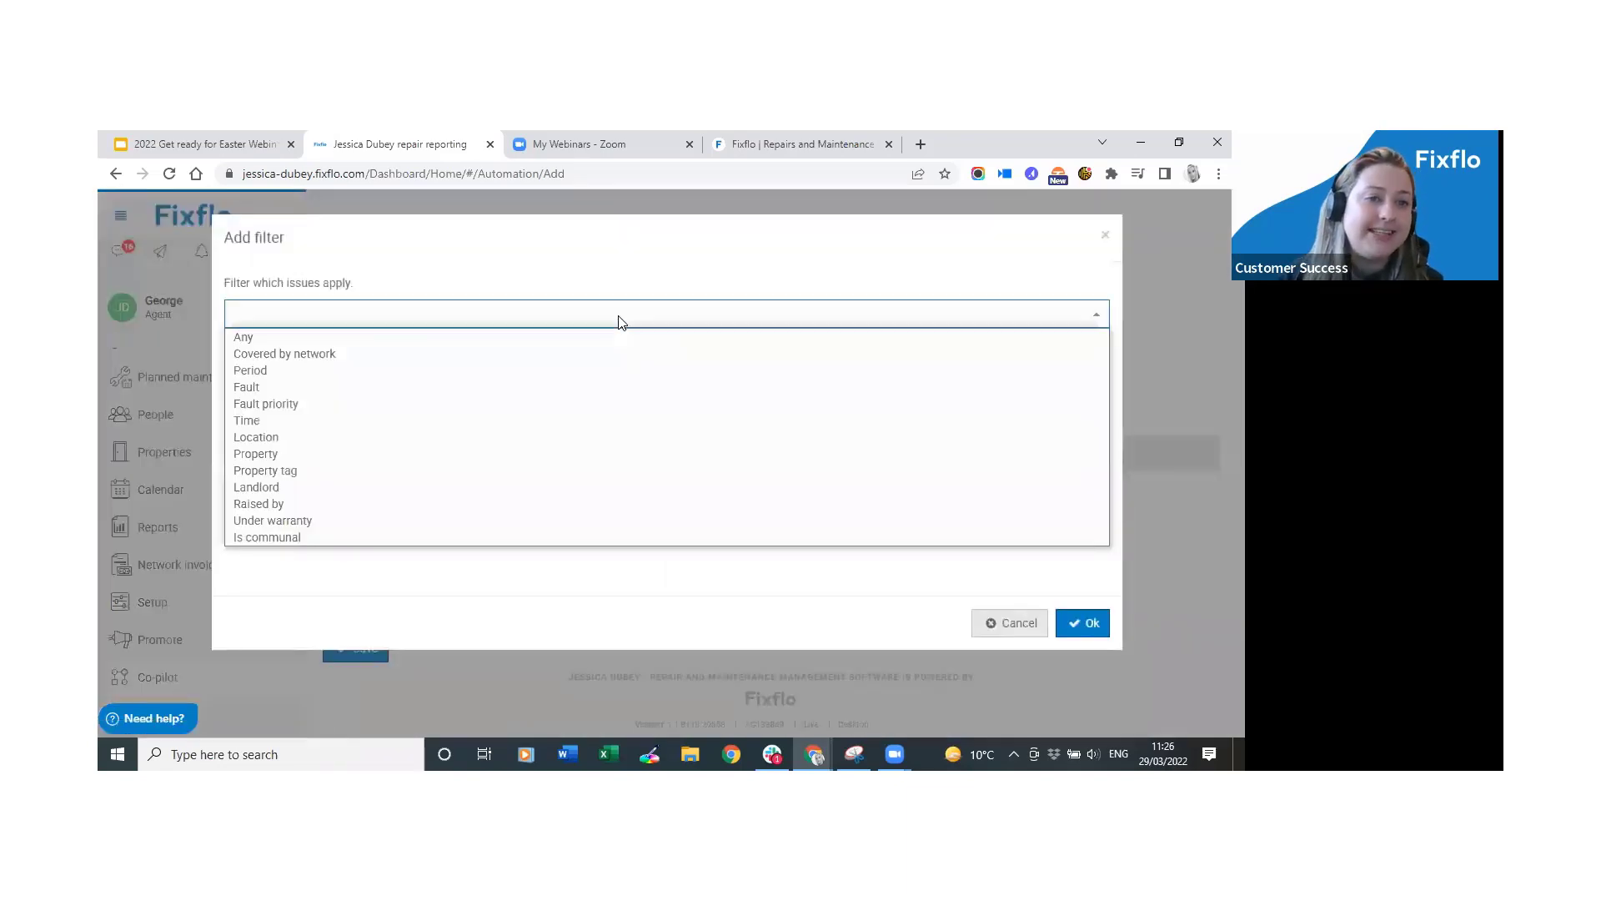
pyautogui.click(346, 422)
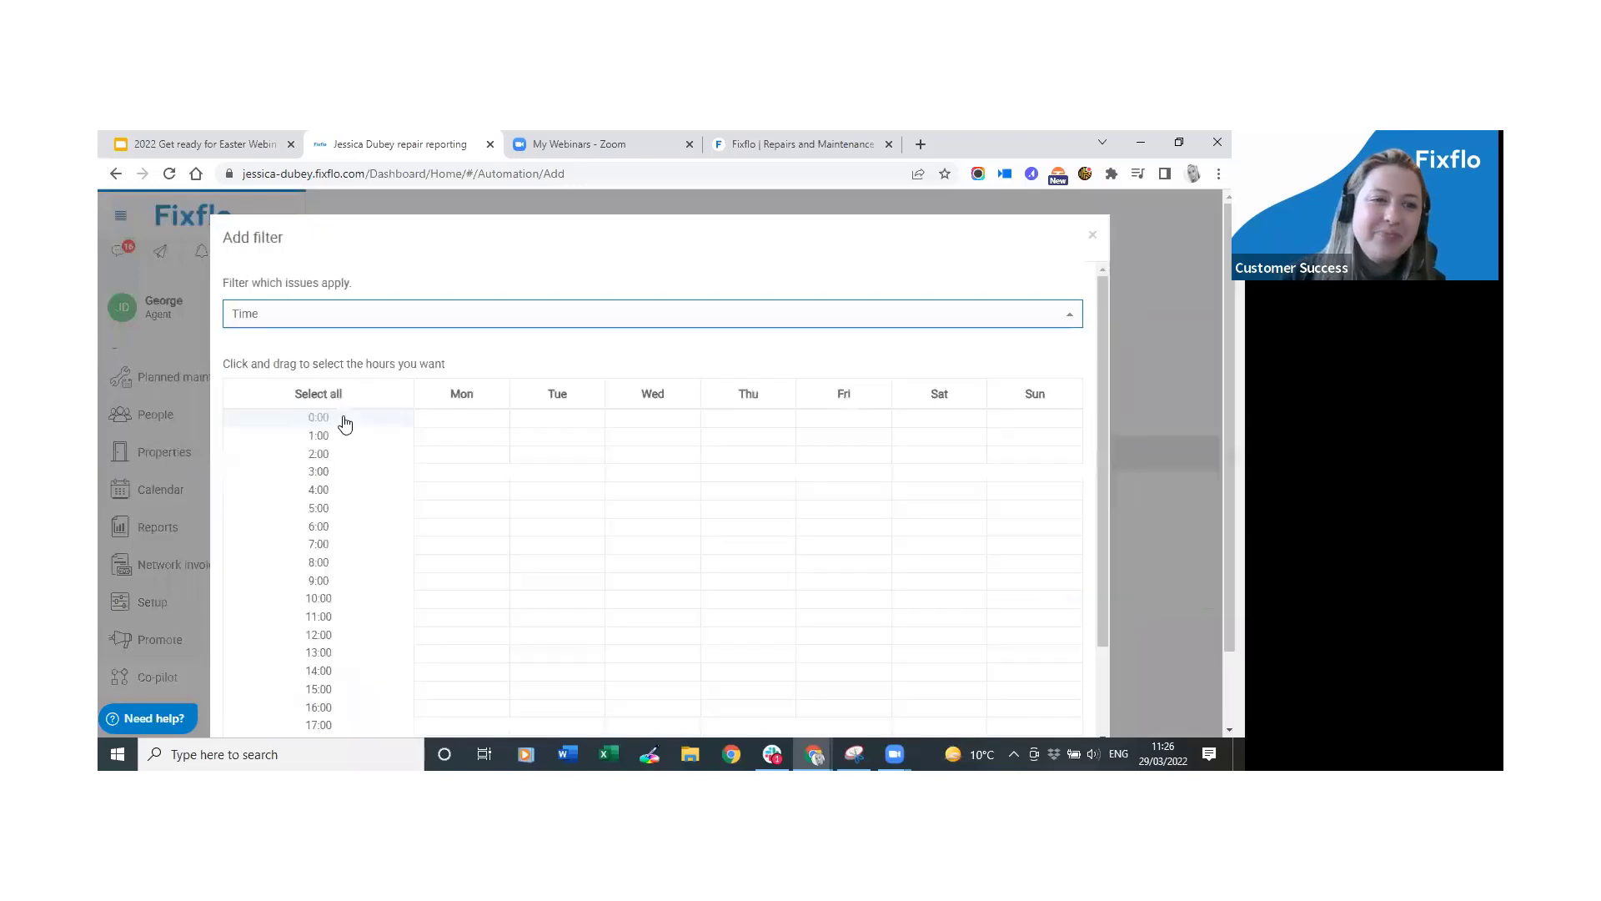
pyautogui.click(532, 401)
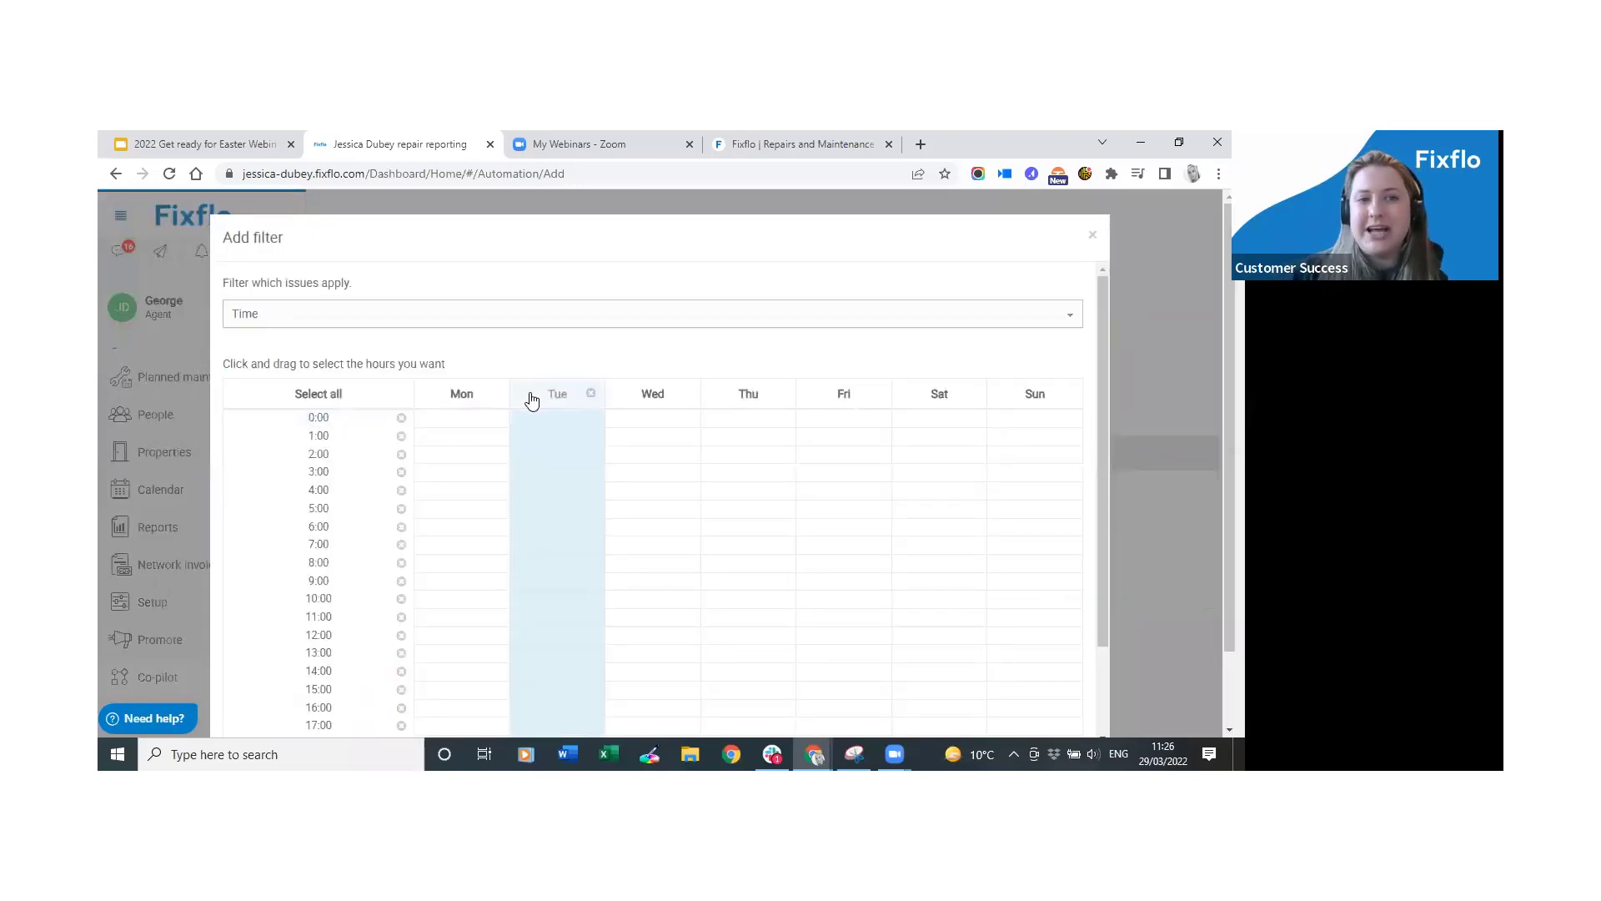
pyautogui.click(590, 394)
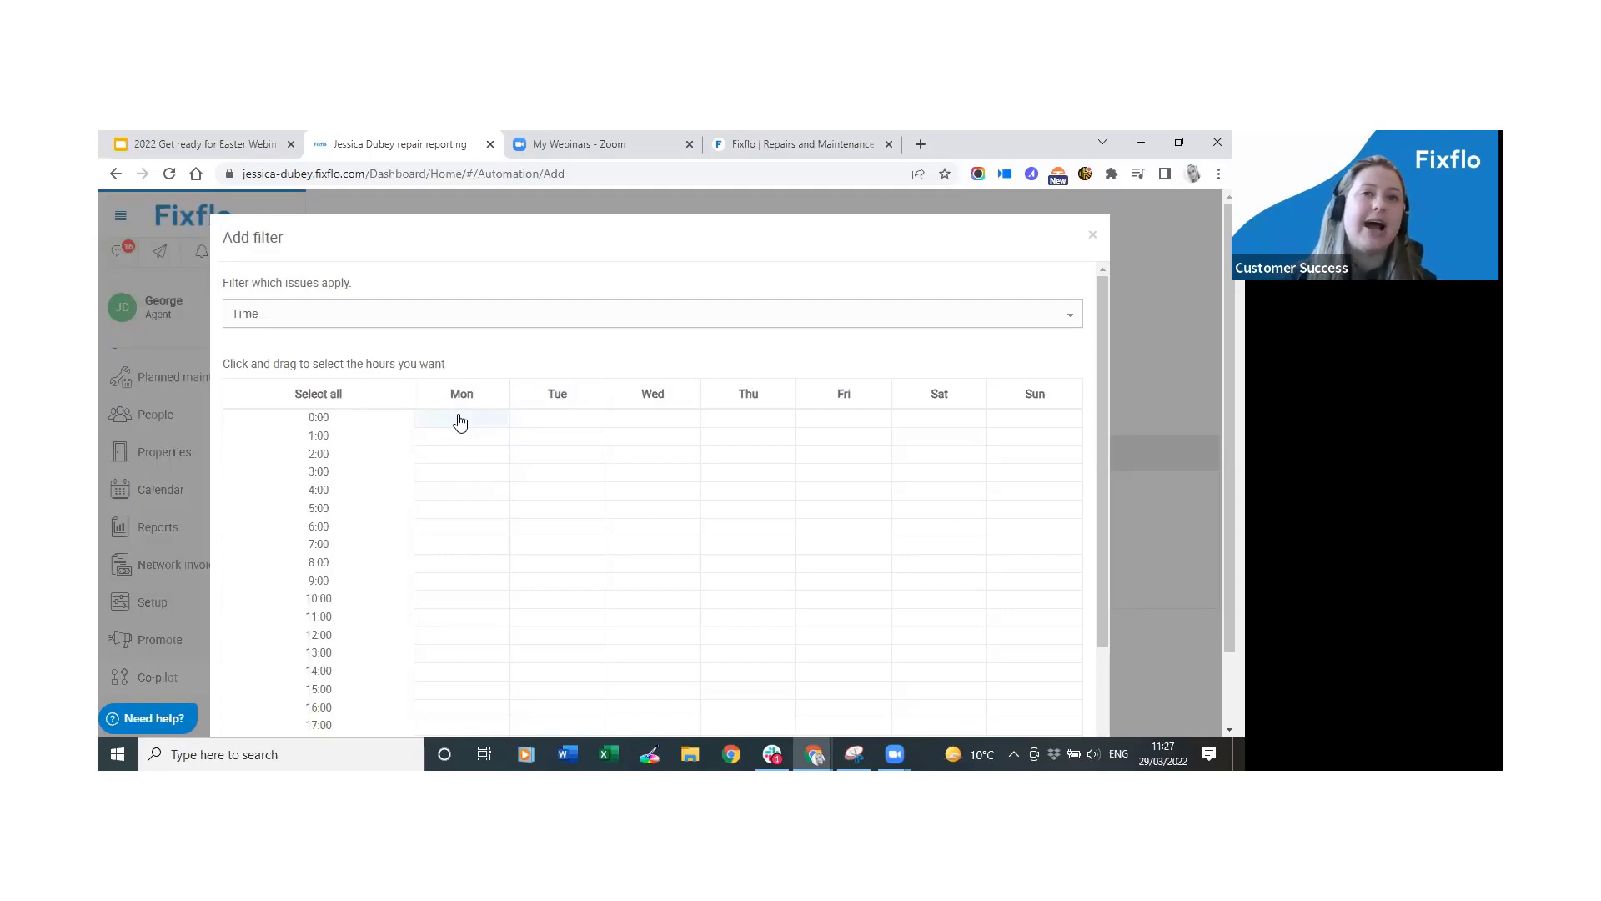
pyautogui.moveTo(459, 425); pyautogui.dragTo(1066, 563)
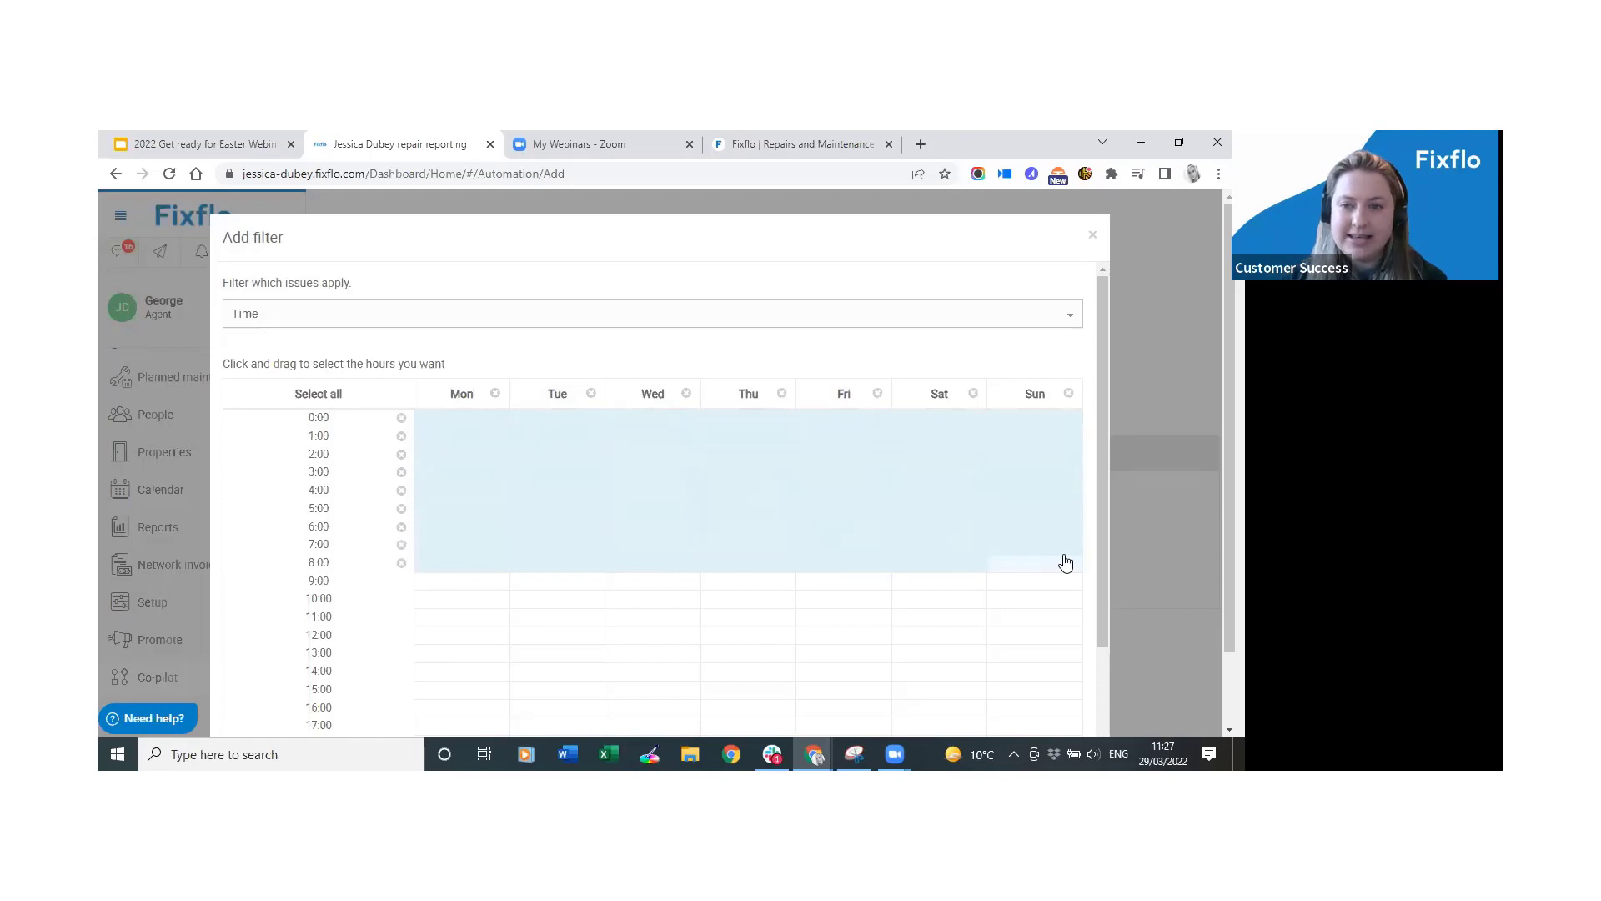
pyautogui.scroll(-2, 379, 597)
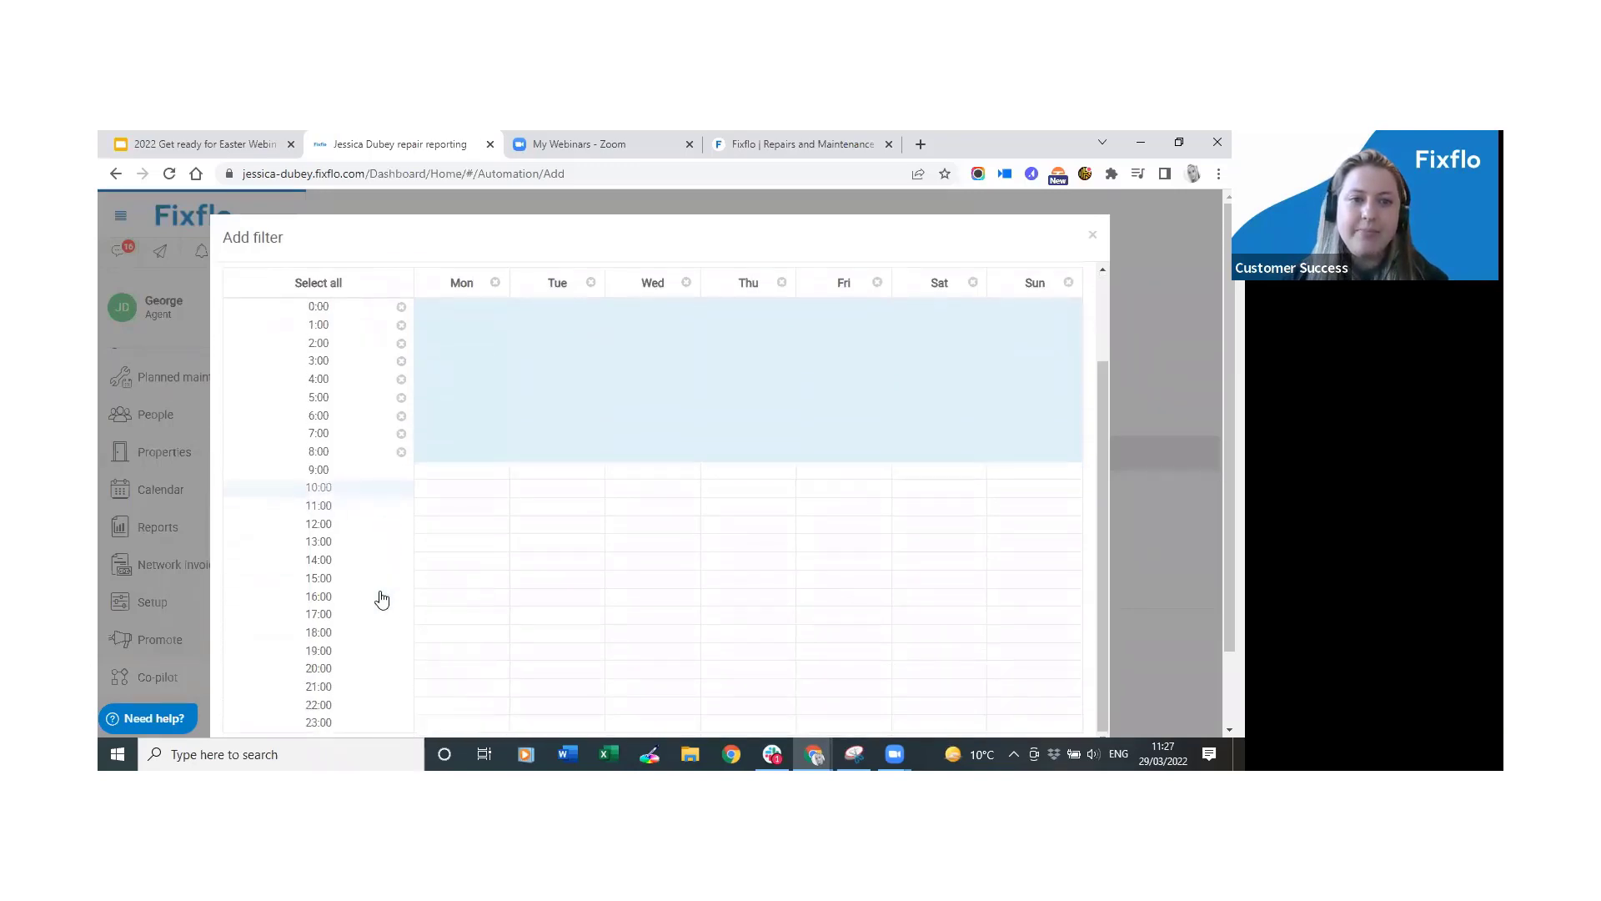
pyautogui.click(937, 286)
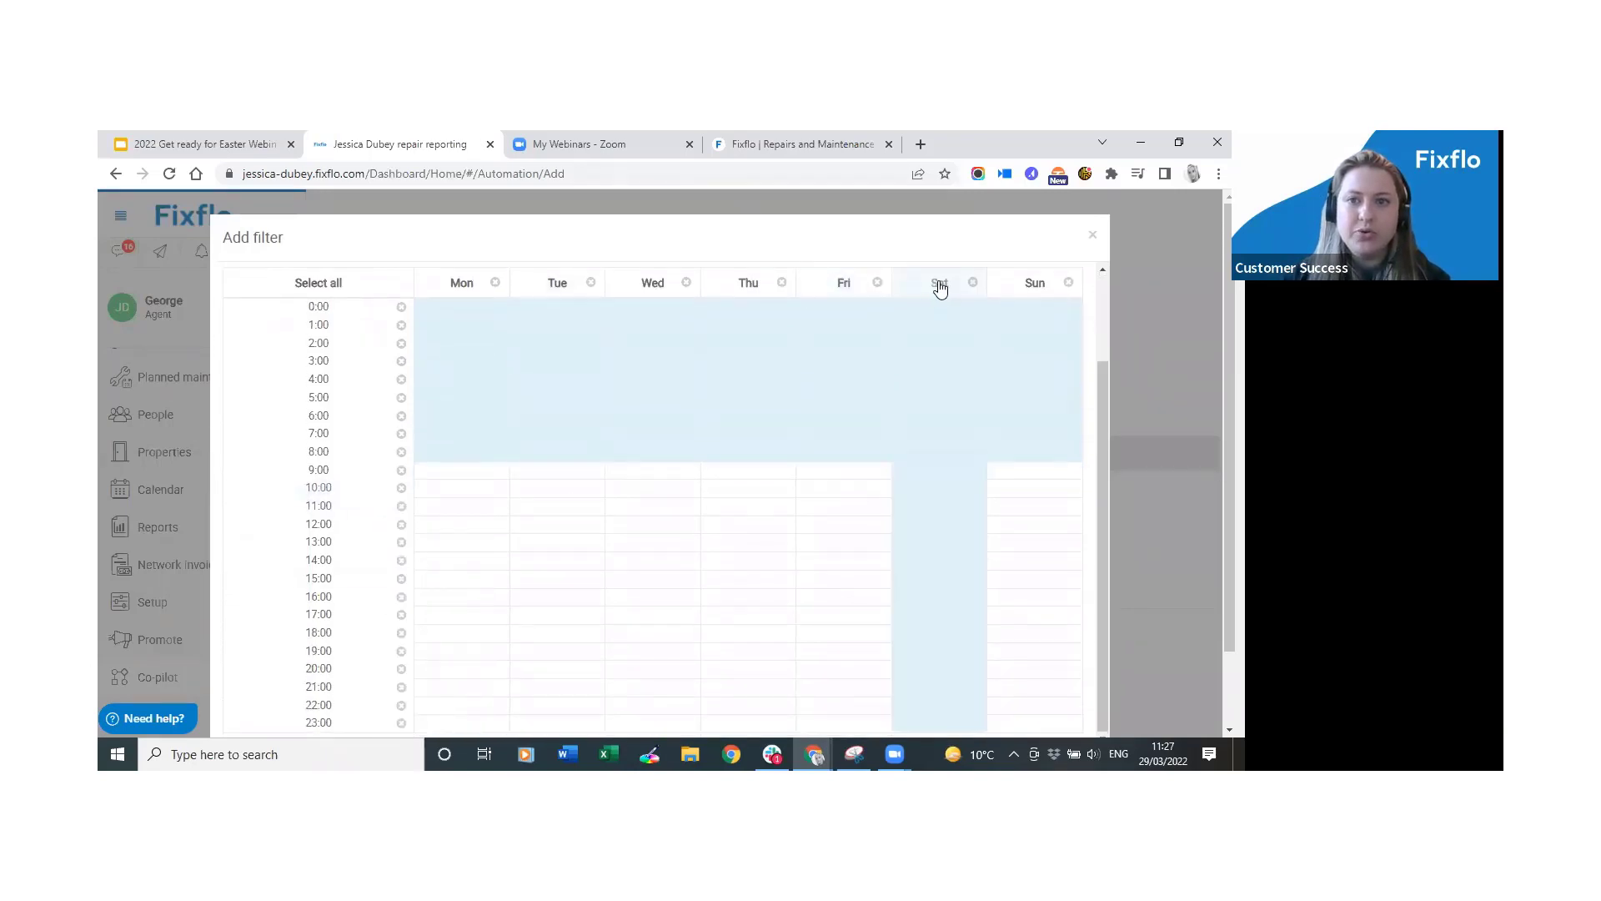
pyautogui.click(1028, 288)
pyautogui.moveTo(475, 626); pyautogui.dragTo(833, 726)
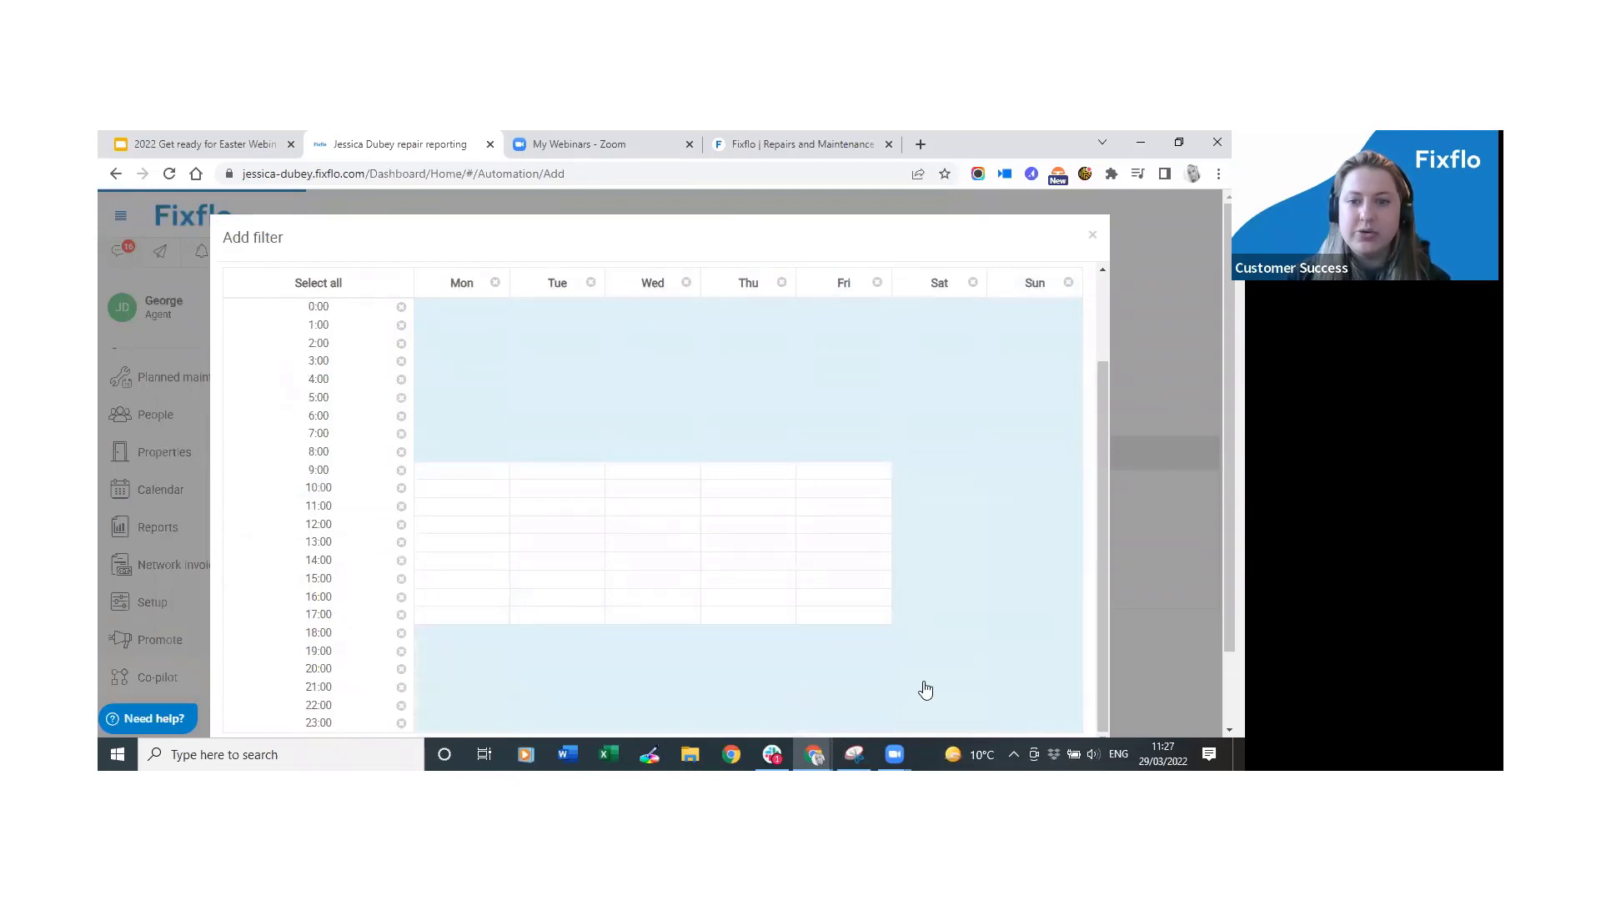
pyautogui.scroll(-2, 898, 700)
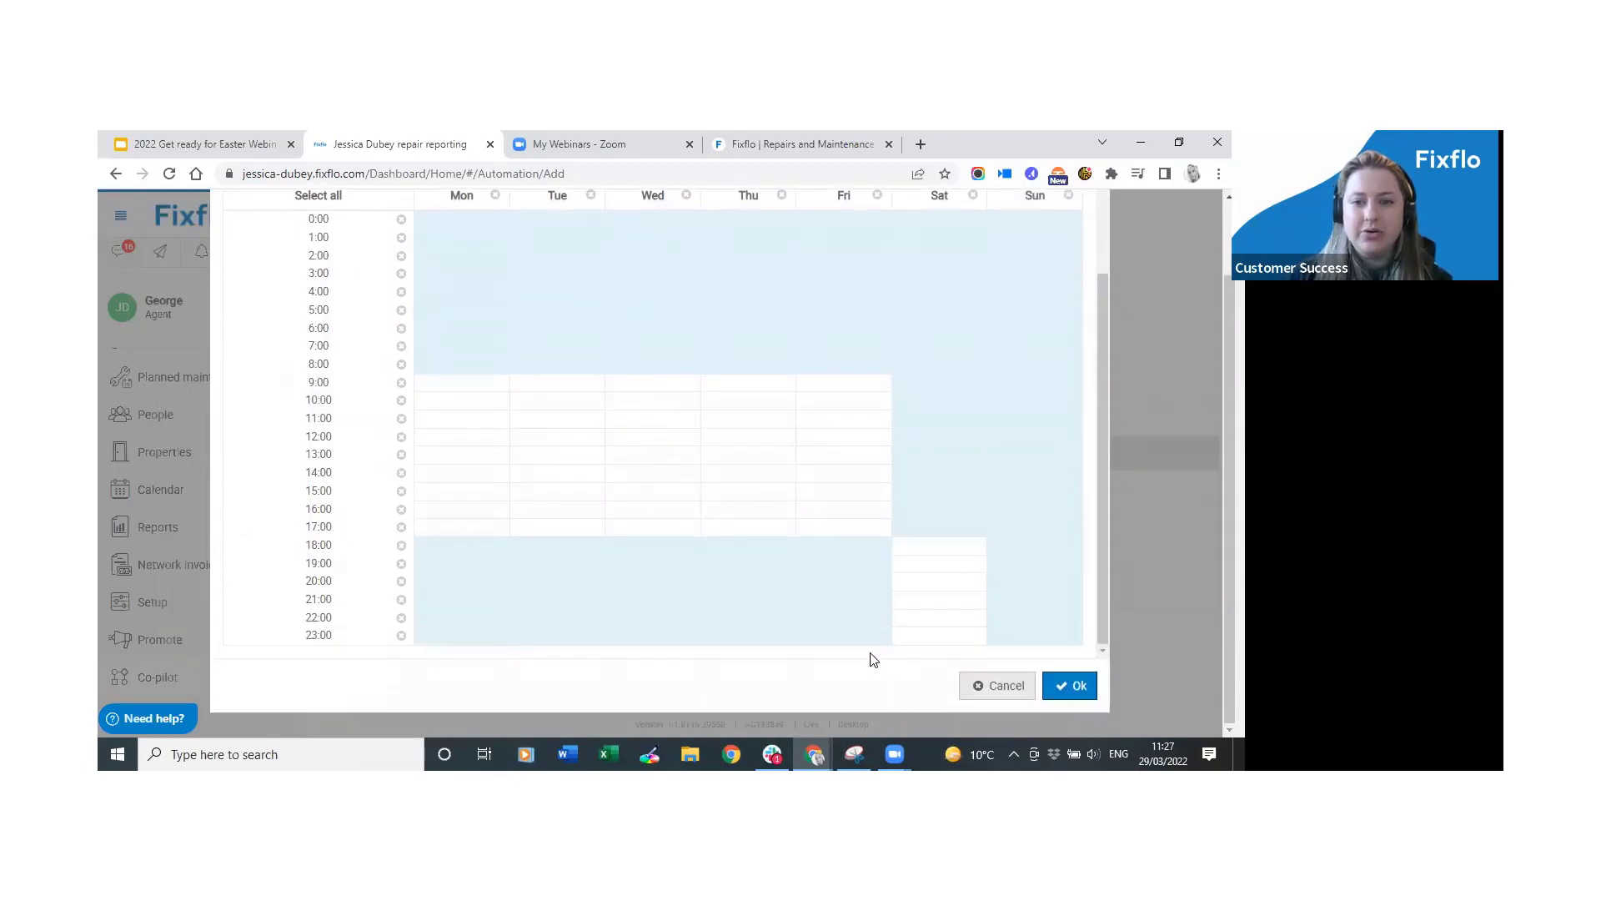
pyautogui.moveTo(943, 550); pyautogui.dragTo(940, 642)
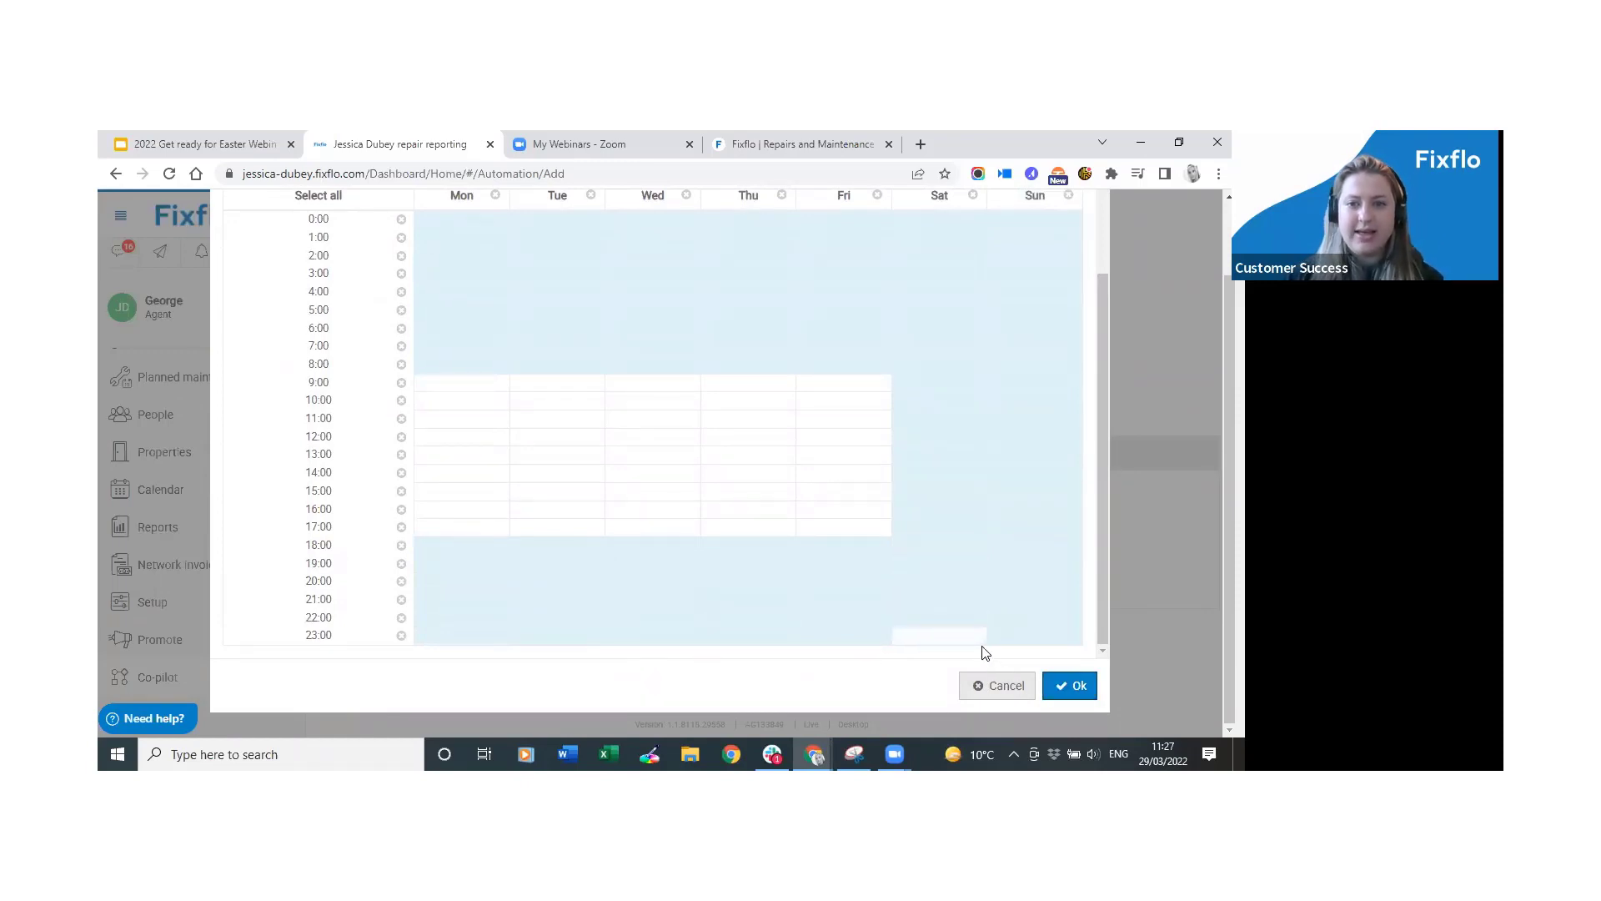
pyautogui.click(972, 636)
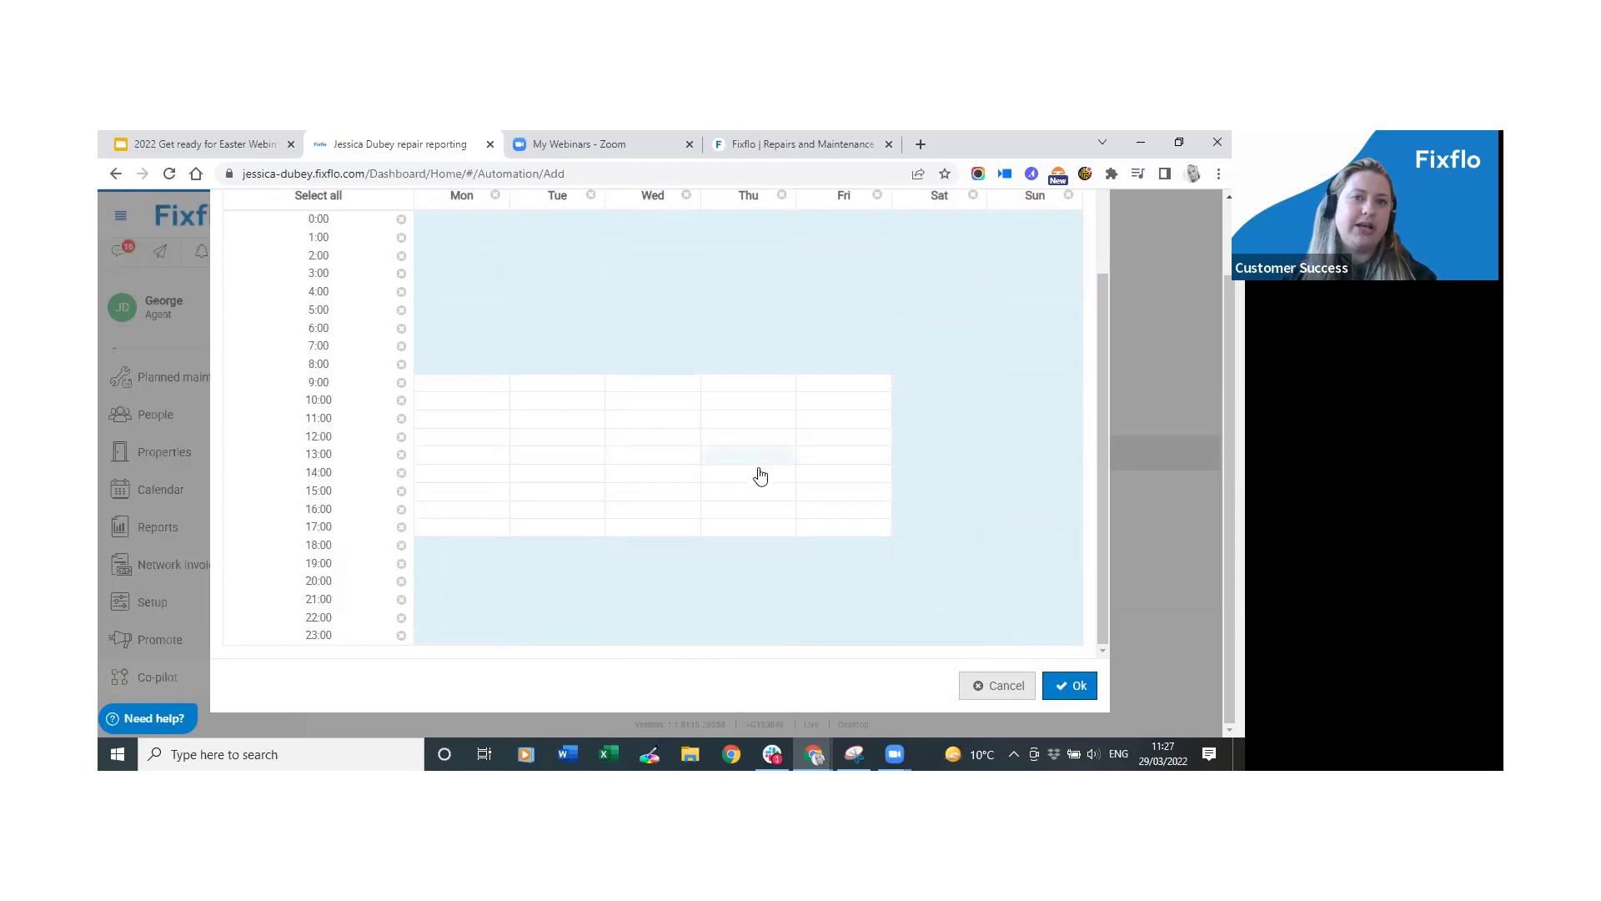
pyautogui.scroll(2, 776, 484)
pyautogui.scroll(-1, 786, 486)
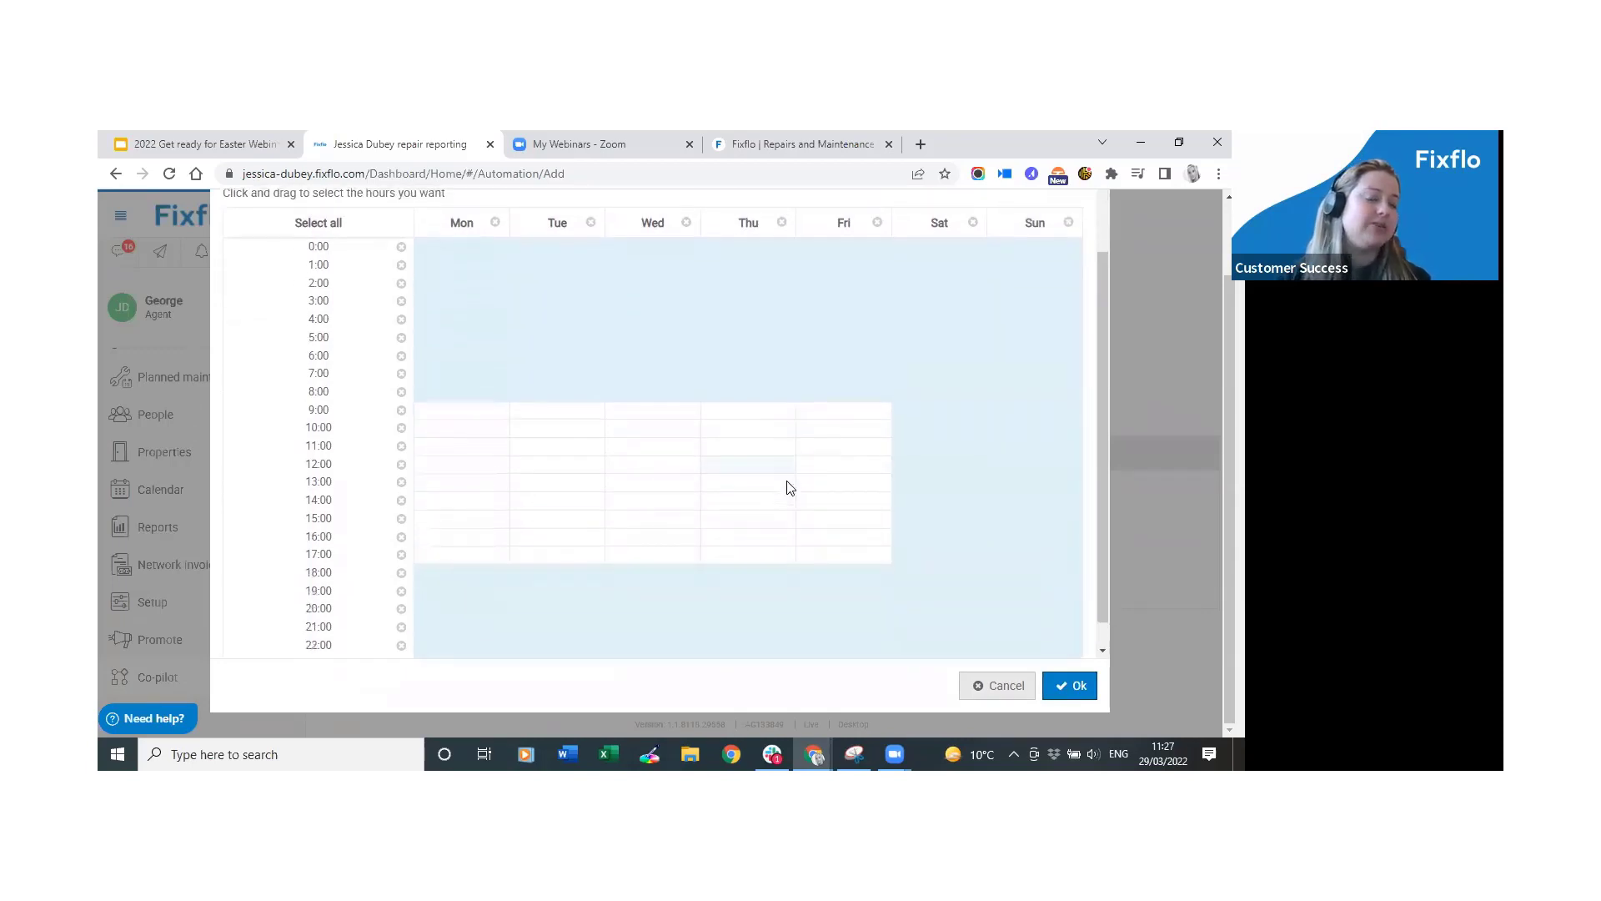
# Clear every day's hours, select all of Tuesday, and confirm the Time filter.
pyautogui.click(495, 222)
pyautogui.click(591, 222)
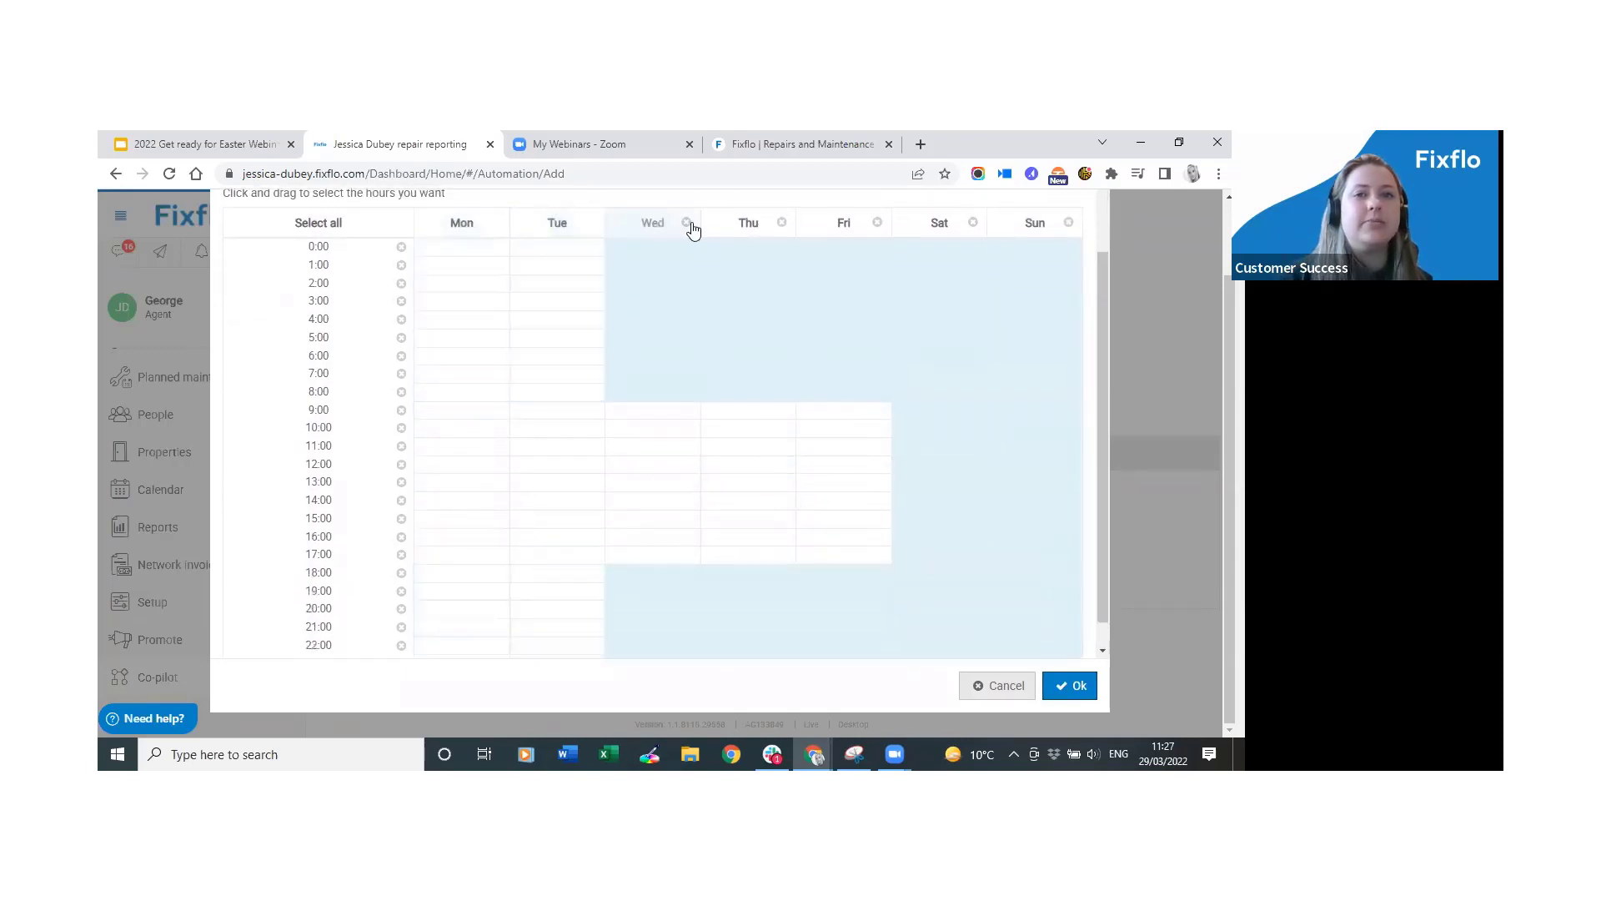
pyautogui.click(686, 222)
pyautogui.click(782, 223)
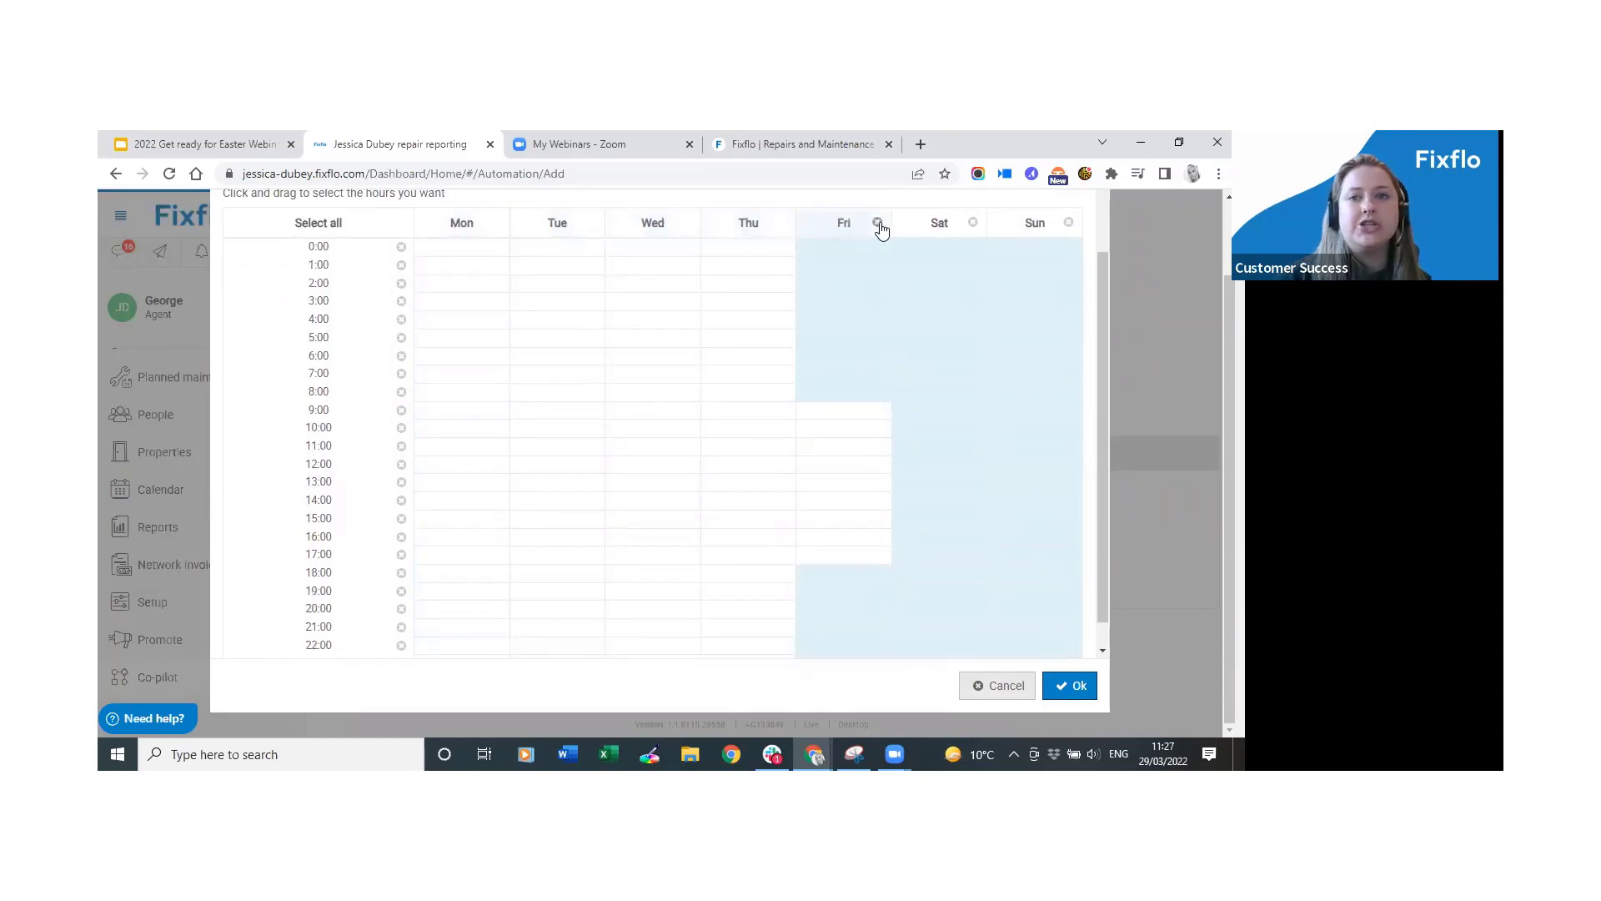
pyautogui.click(878, 223)
pyautogui.click(974, 221)
pyautogui.click(1068, 222)
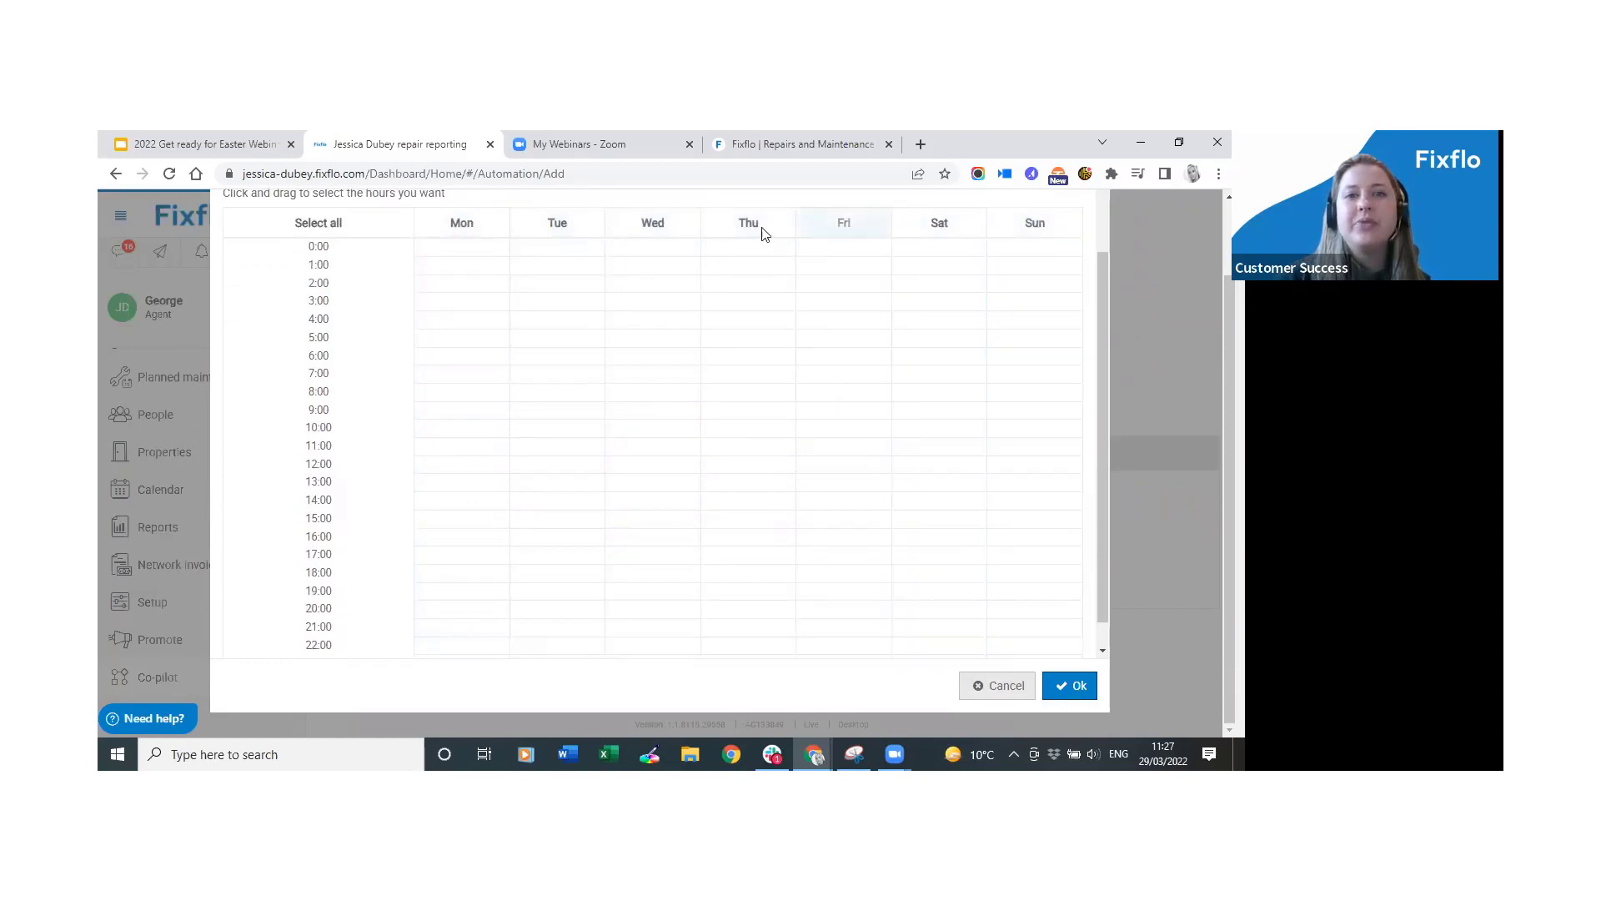
pyautogui.click(583, 233)
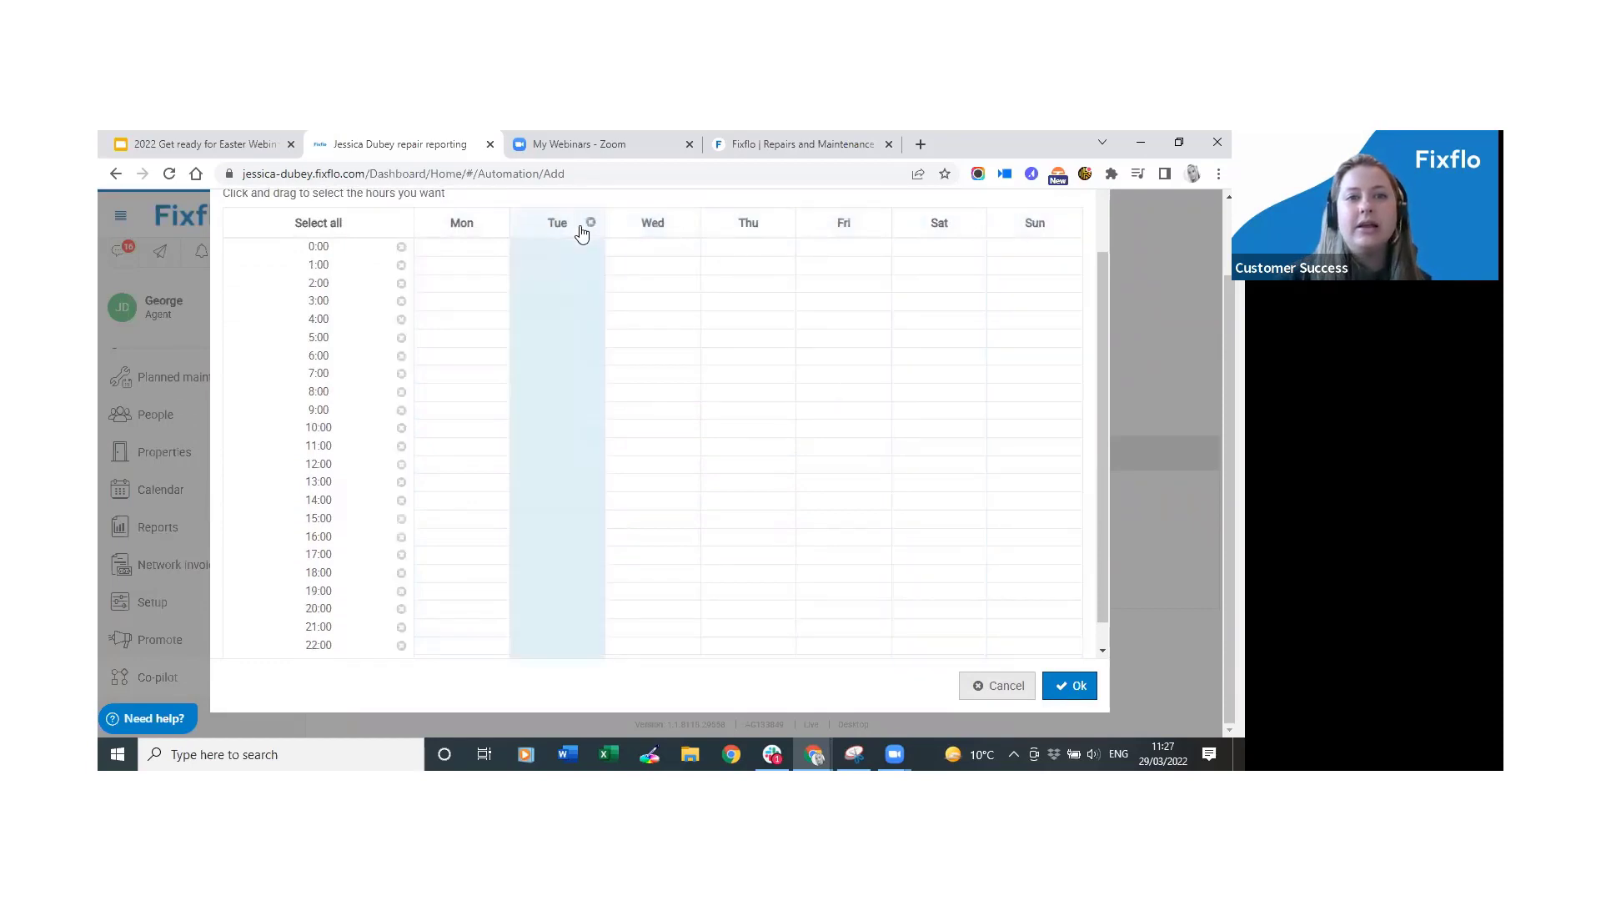
pyautogui.click(1070, 689)
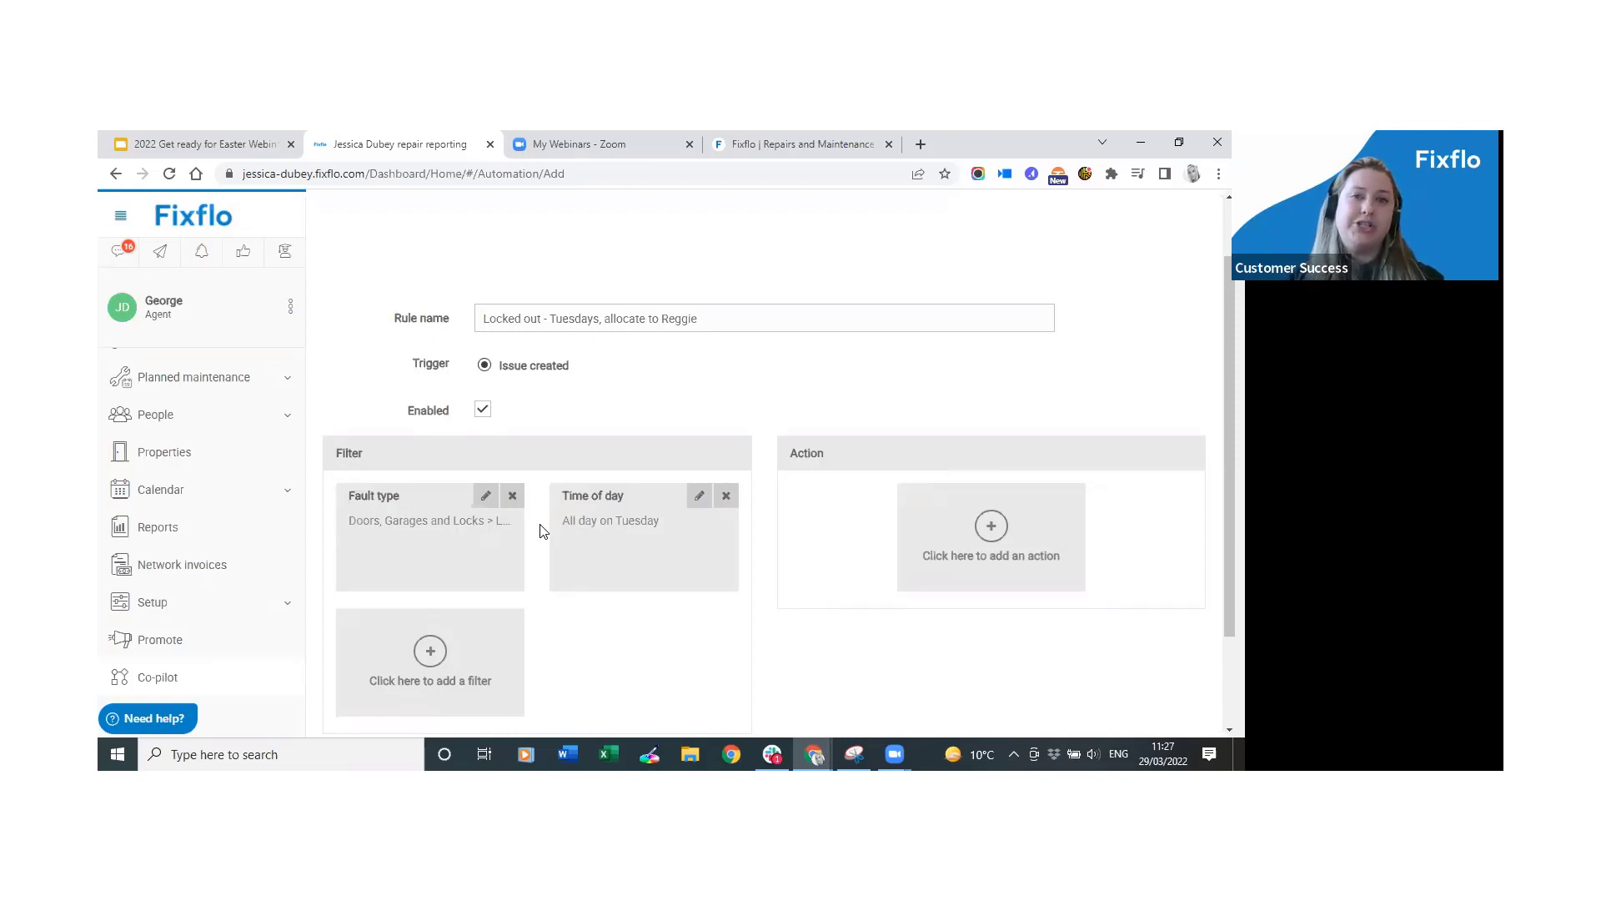
# Bring up the Add action choices for the Locked out - Tuesdays rule.
pyautogui.click(979, 559)
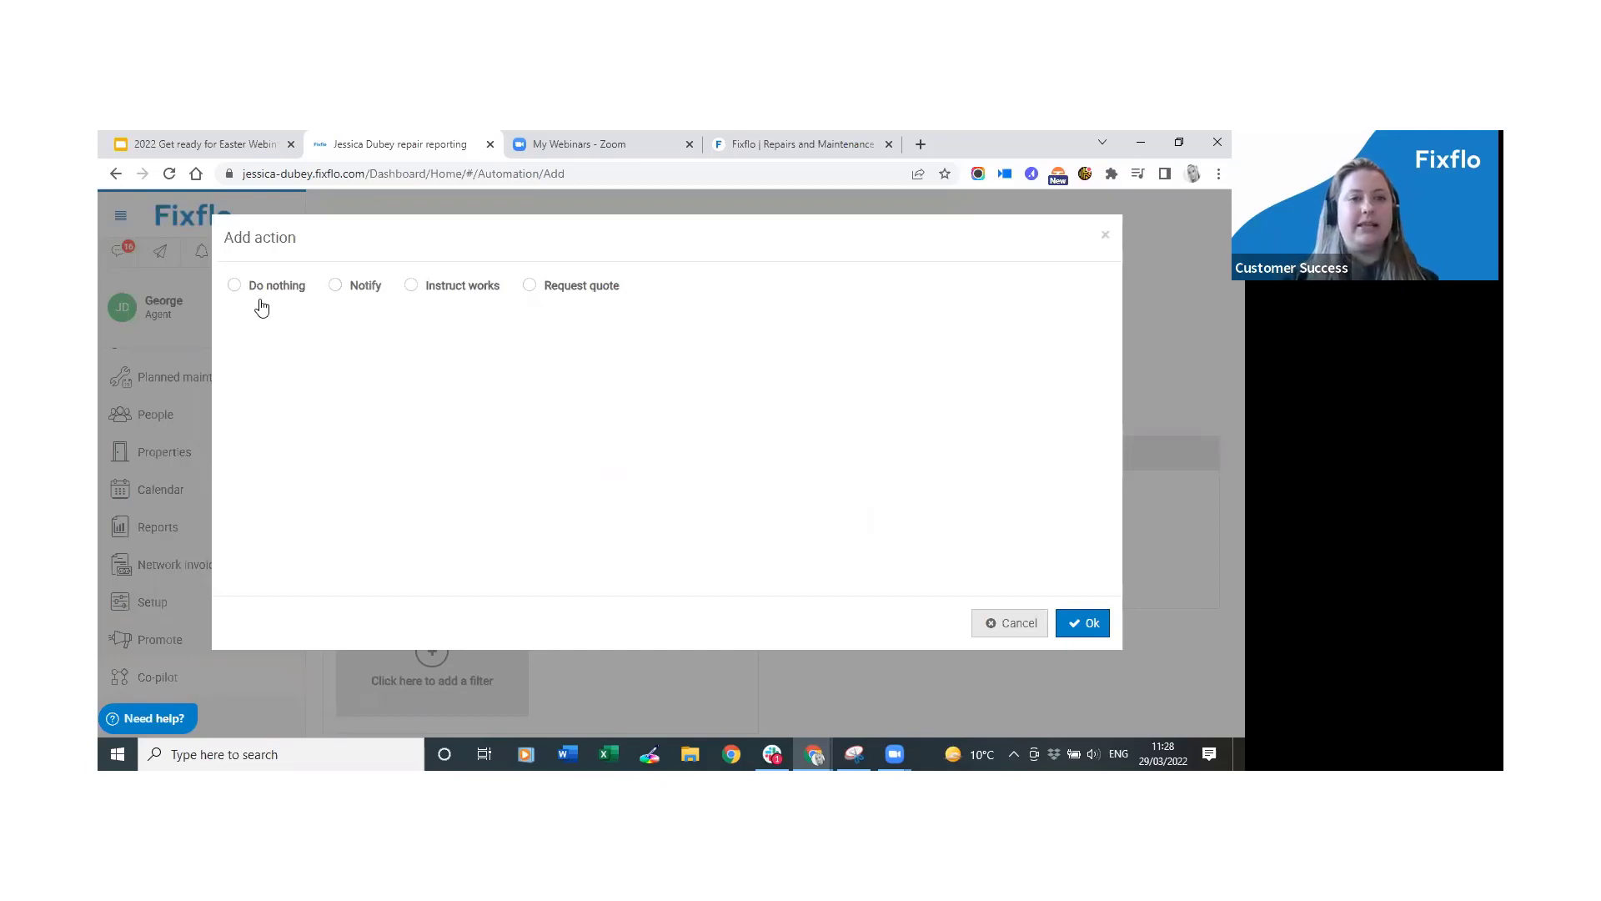
# Browse the Notify user list without choosing anyone, then switch the action to Instruct works.
pyautogui.click(365, 288)
pyautogui.click(382, 357)
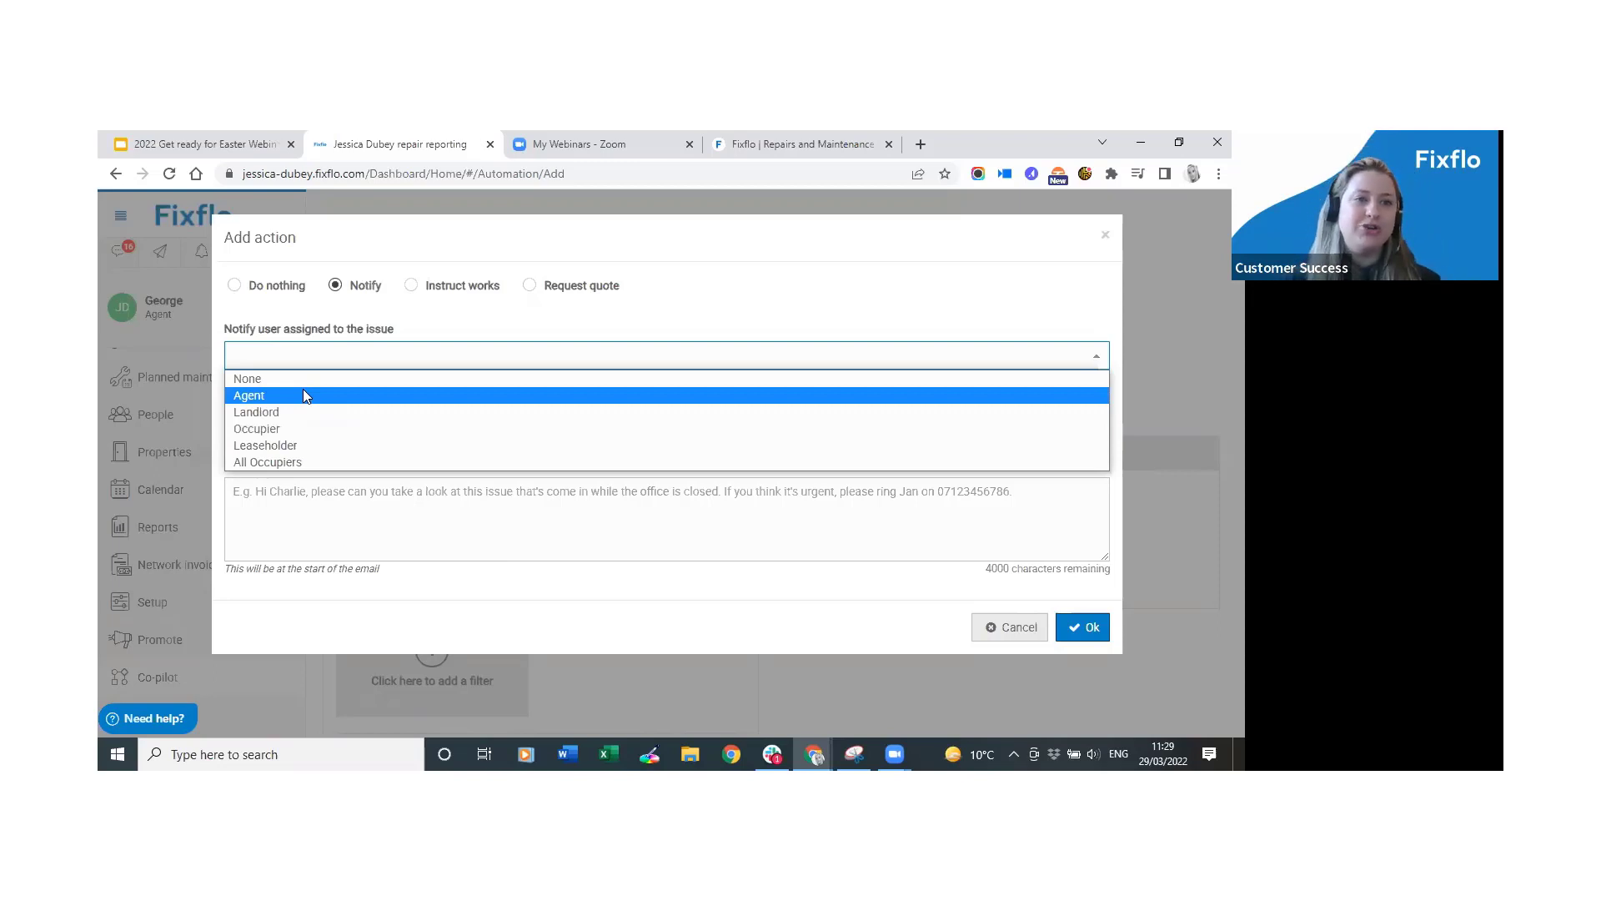
pyautogui.click(386, 327)
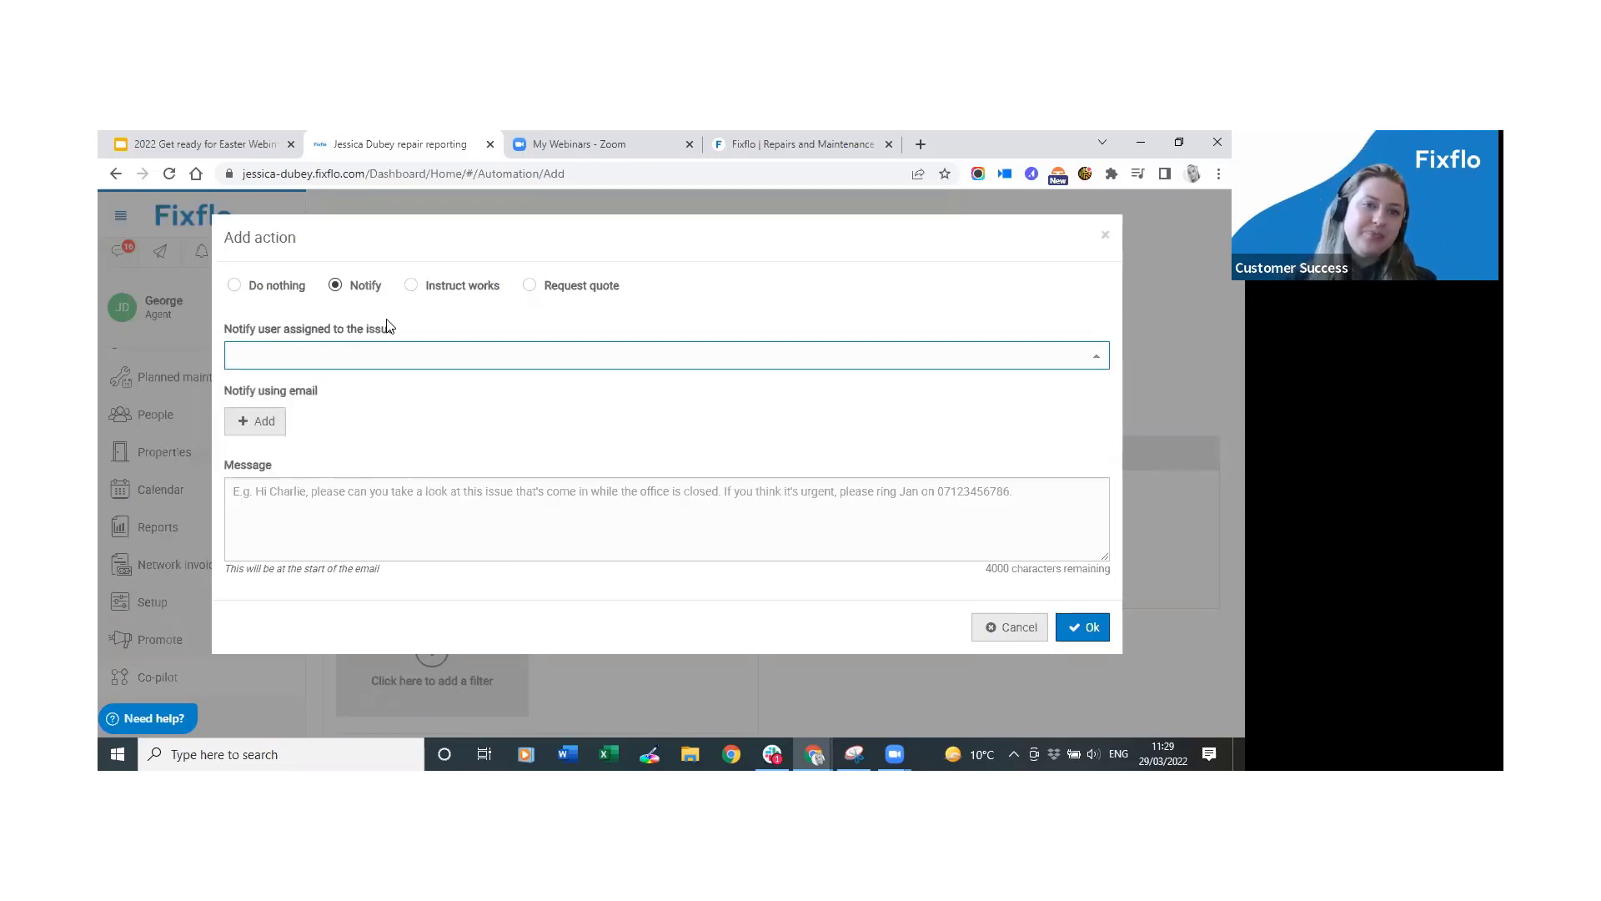
pyautogui.click(411, 355)
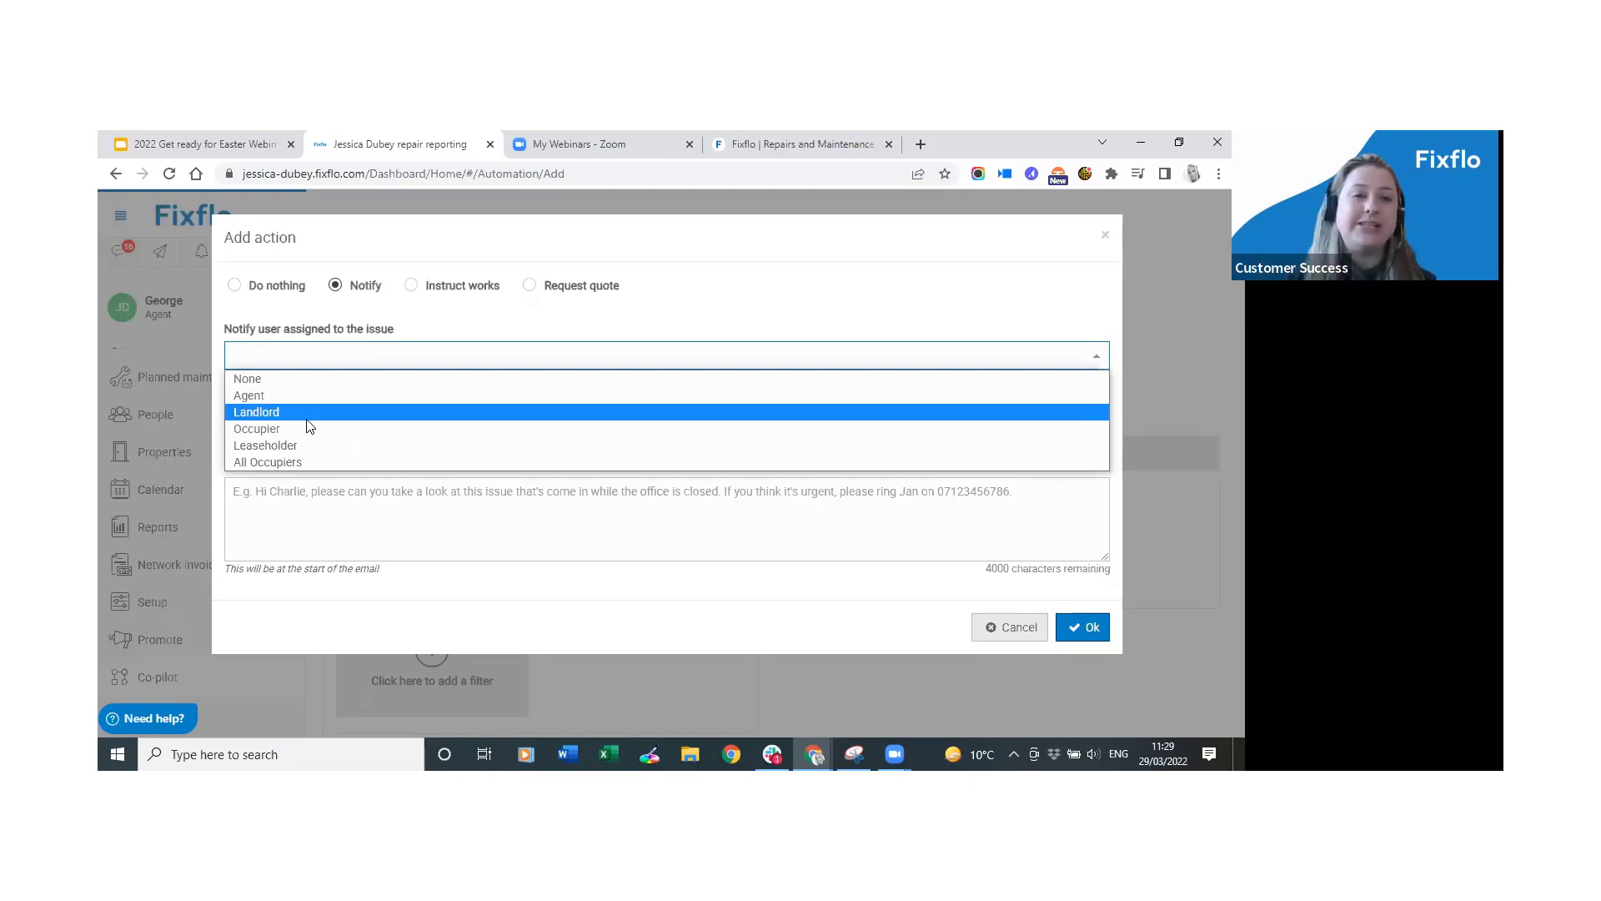
pyautogui.click(457, 324)
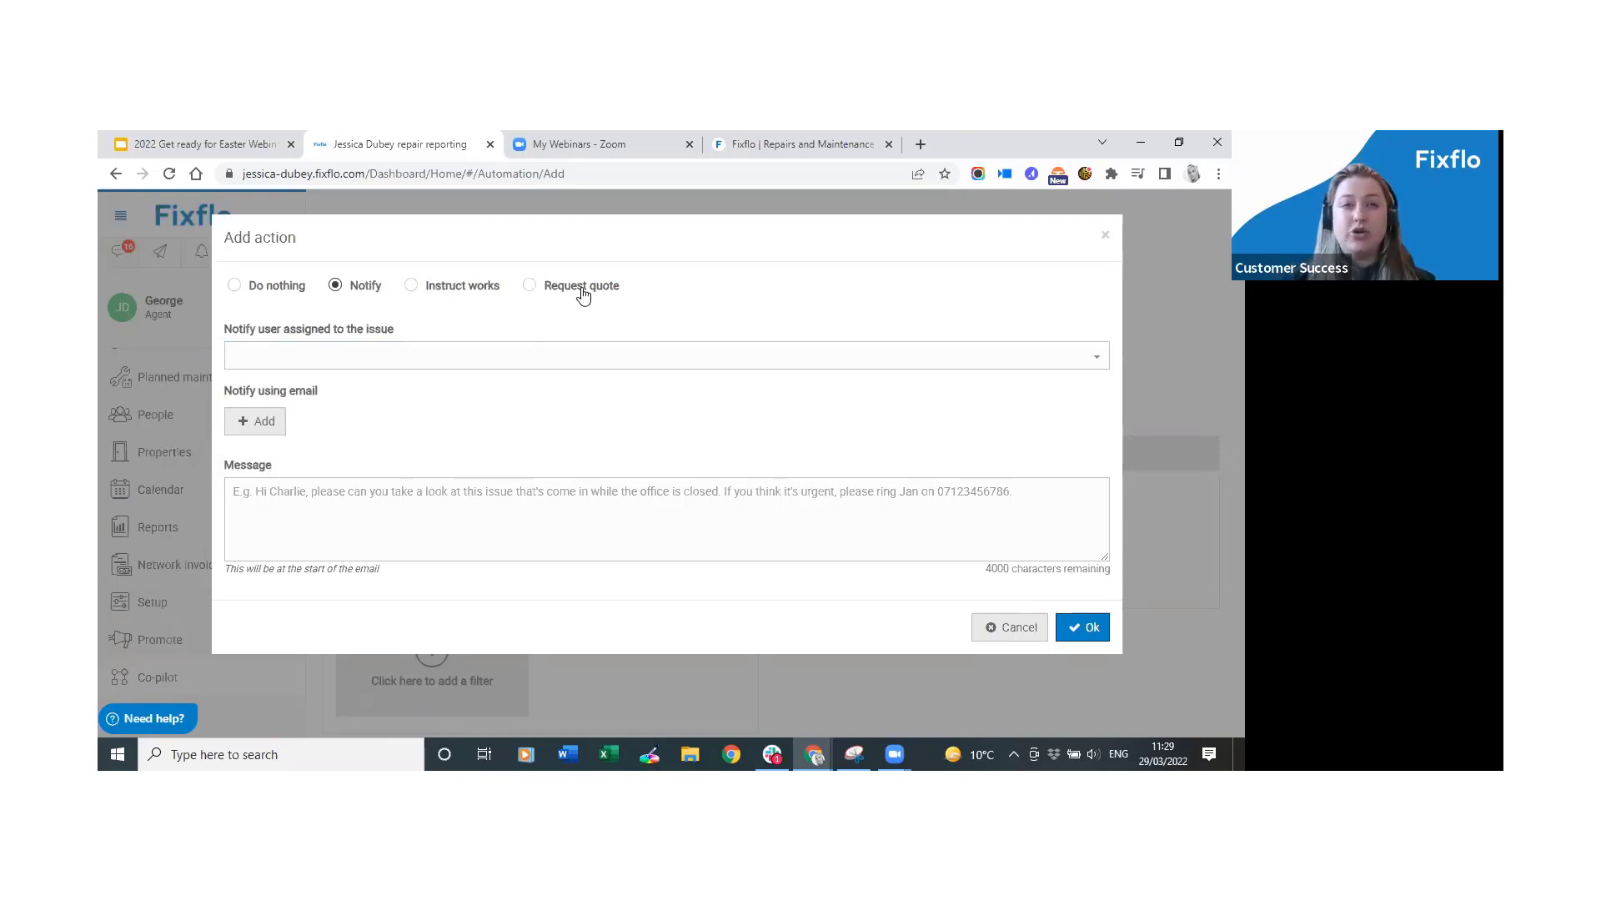
pyautogui.click(440, 292)
# Instruct the roofing contractor with a £0 limit and the note 'Please resolve this job'.
pyautogui.click(483, 348)
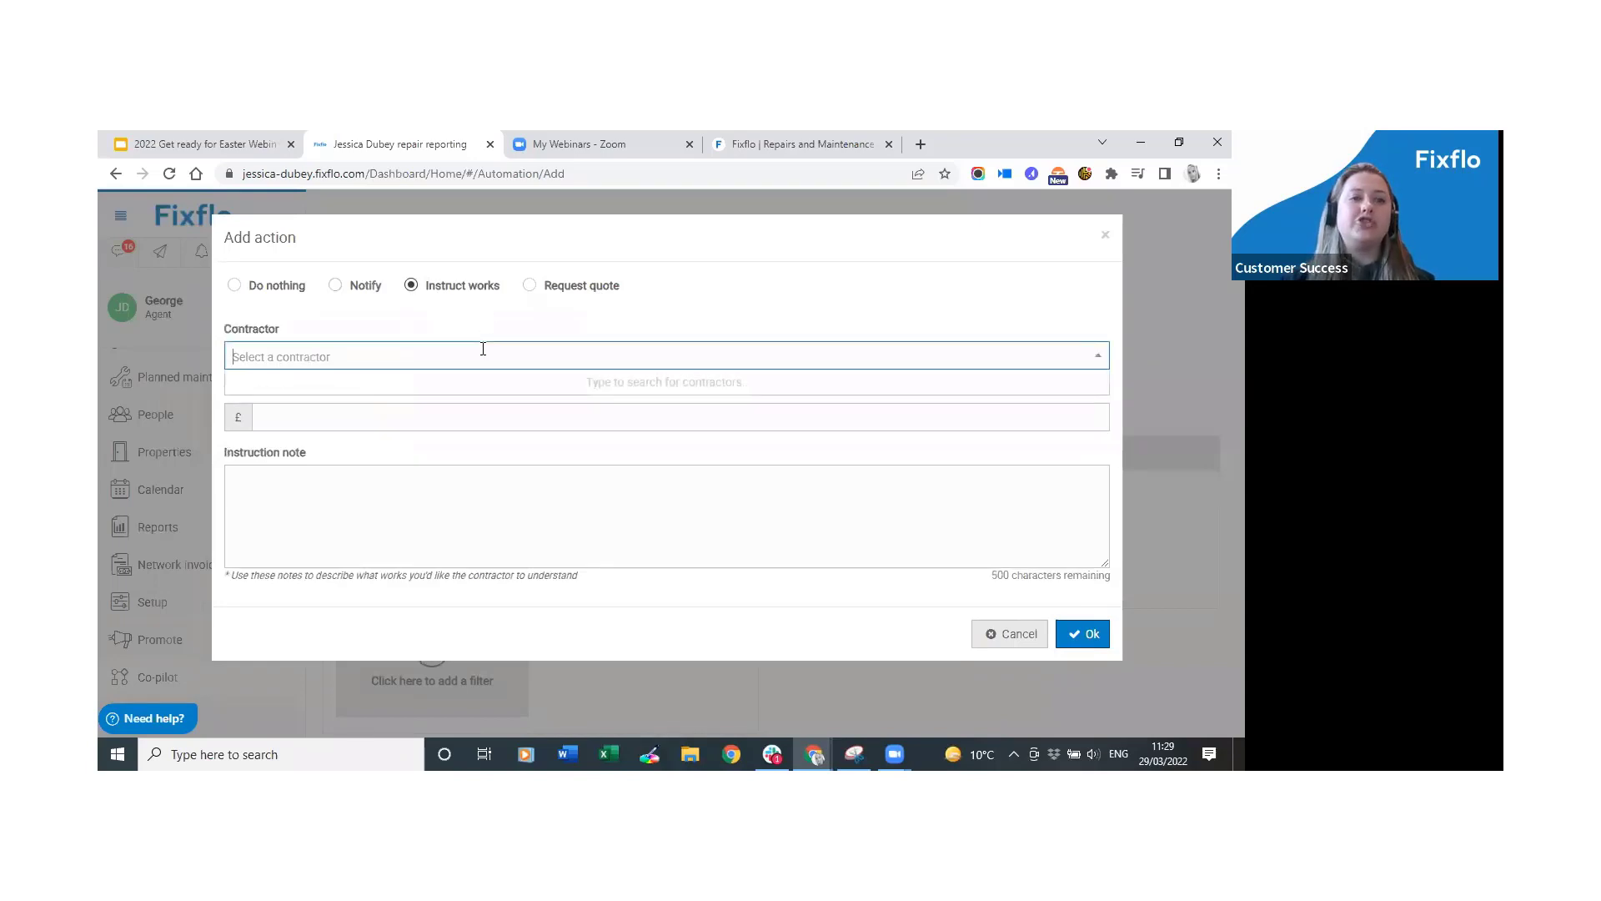
pyautogui.write('reg')
pyautogui.click(472, 383)
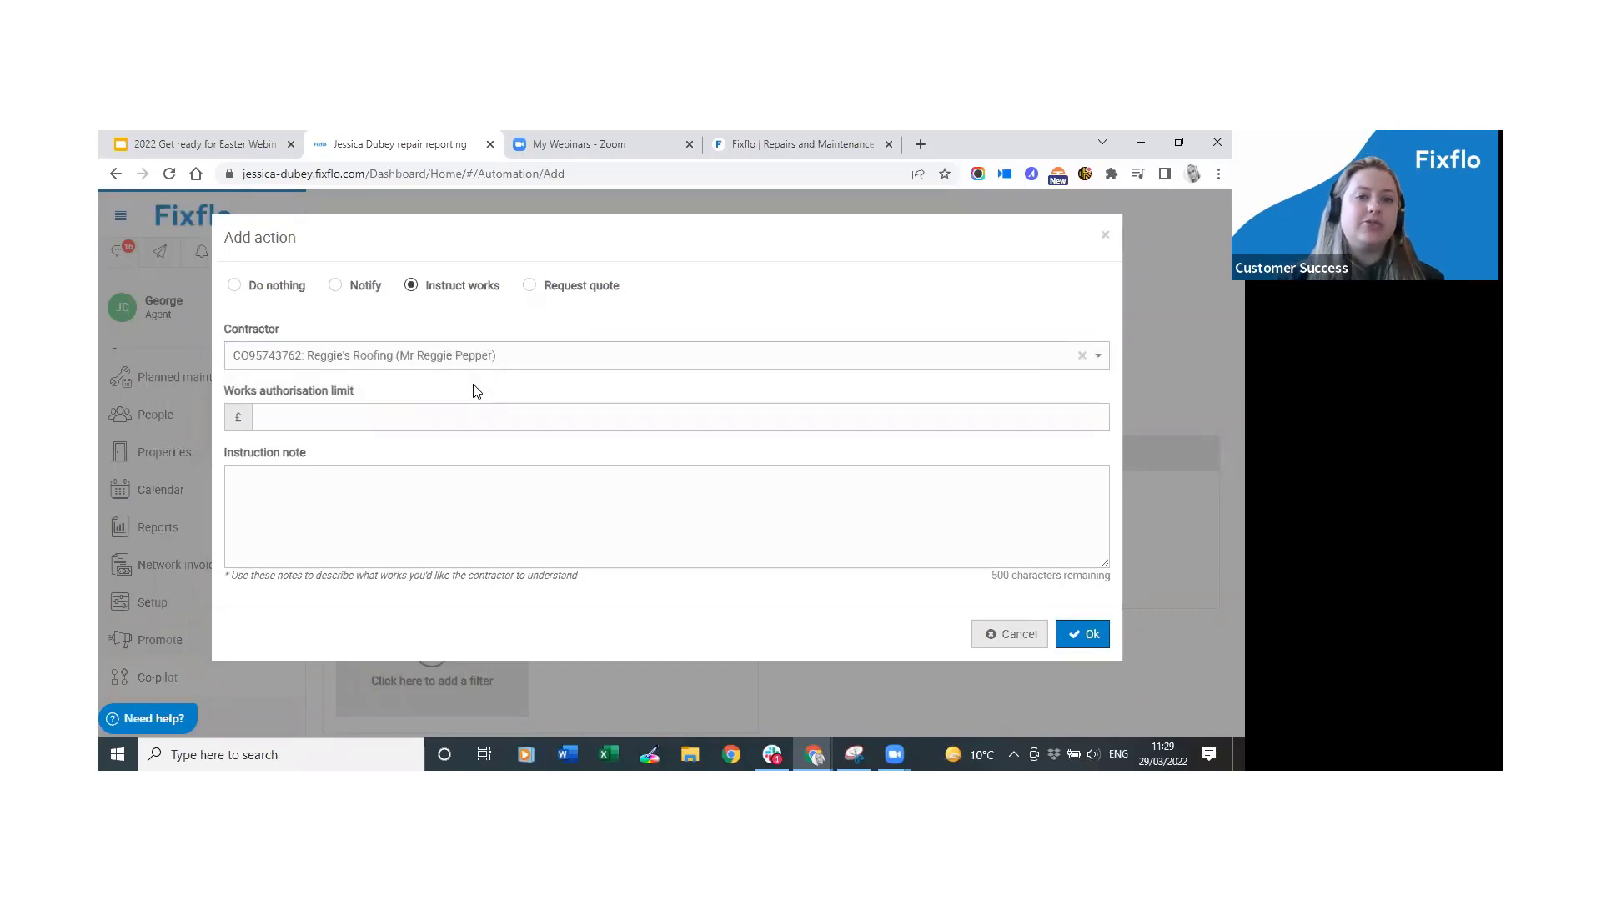
pyautogui.click(470, 413)
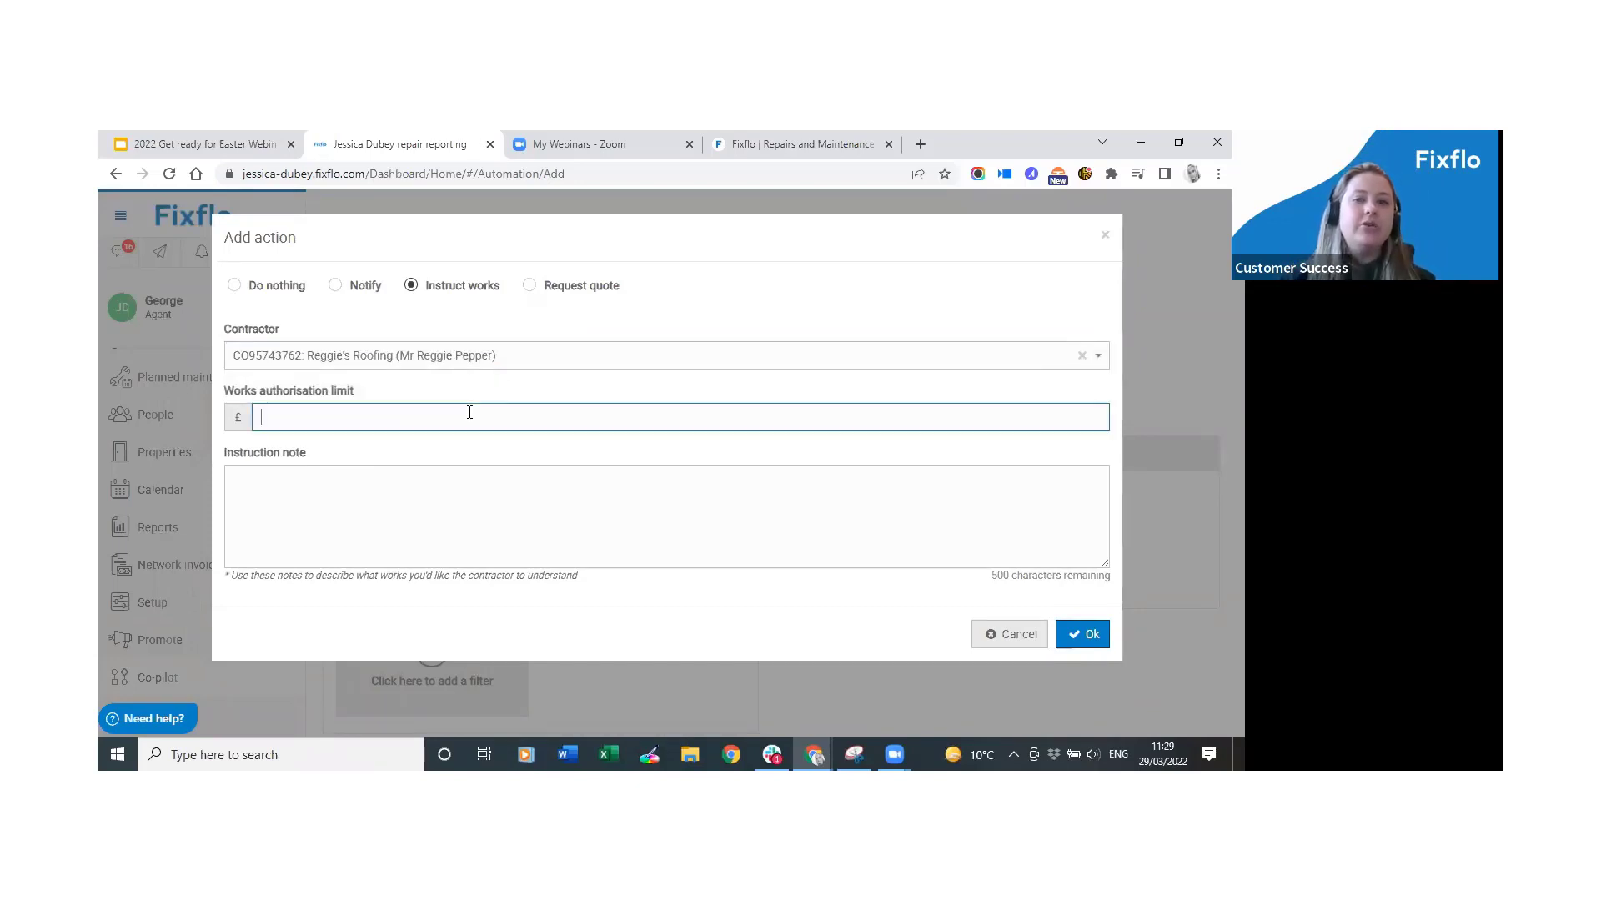
pyautogui.click(456, 525)
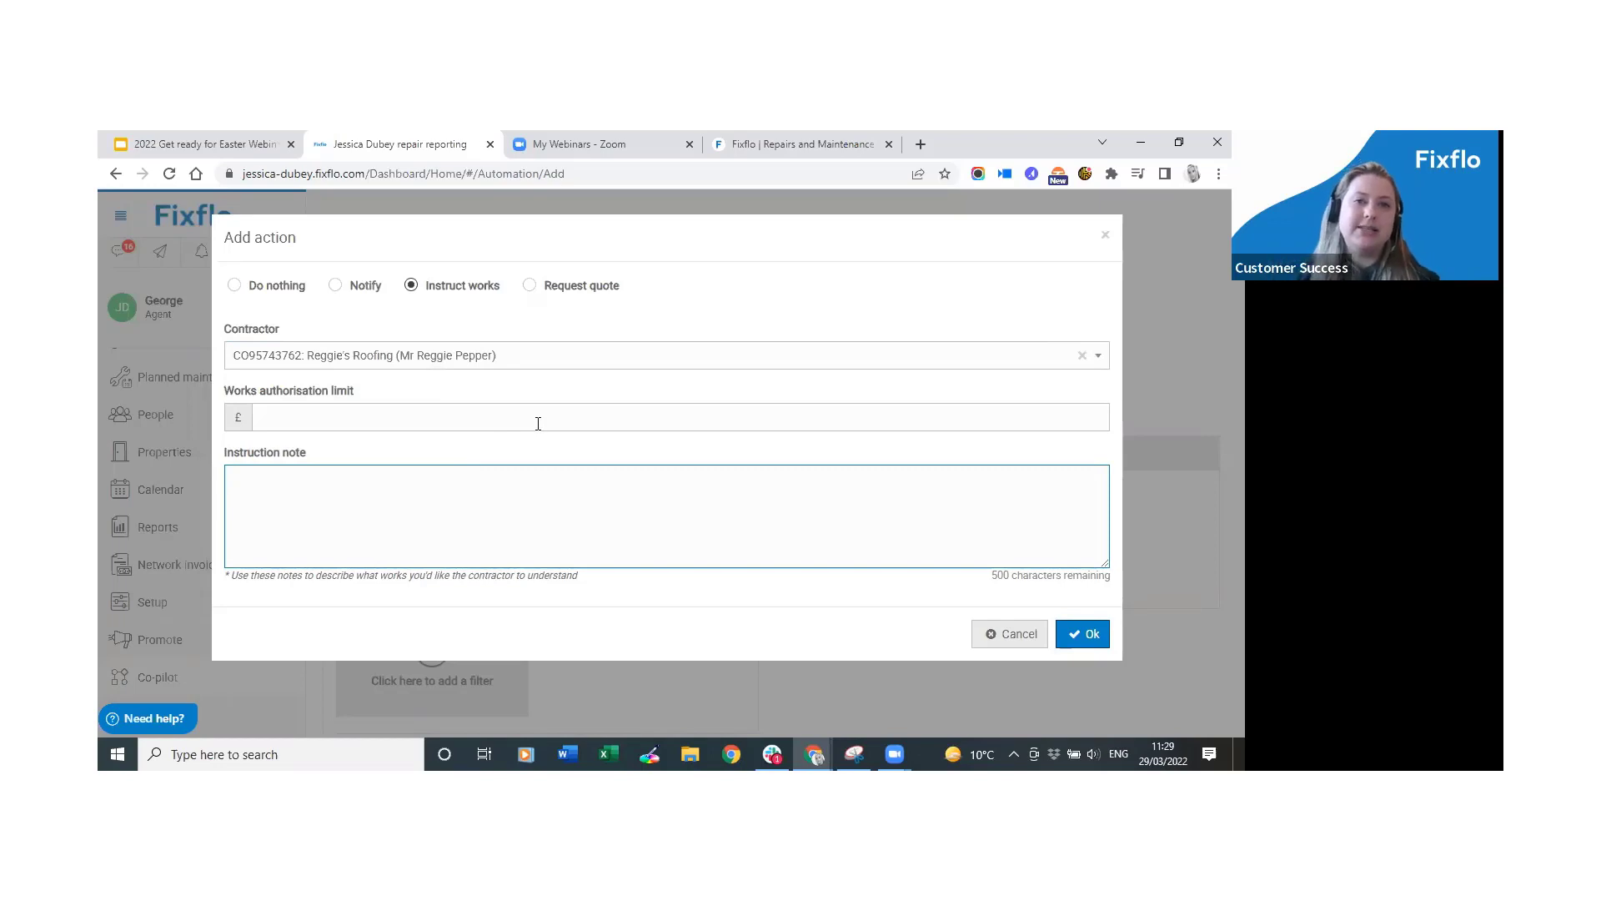
pyautogui.write('Please ')
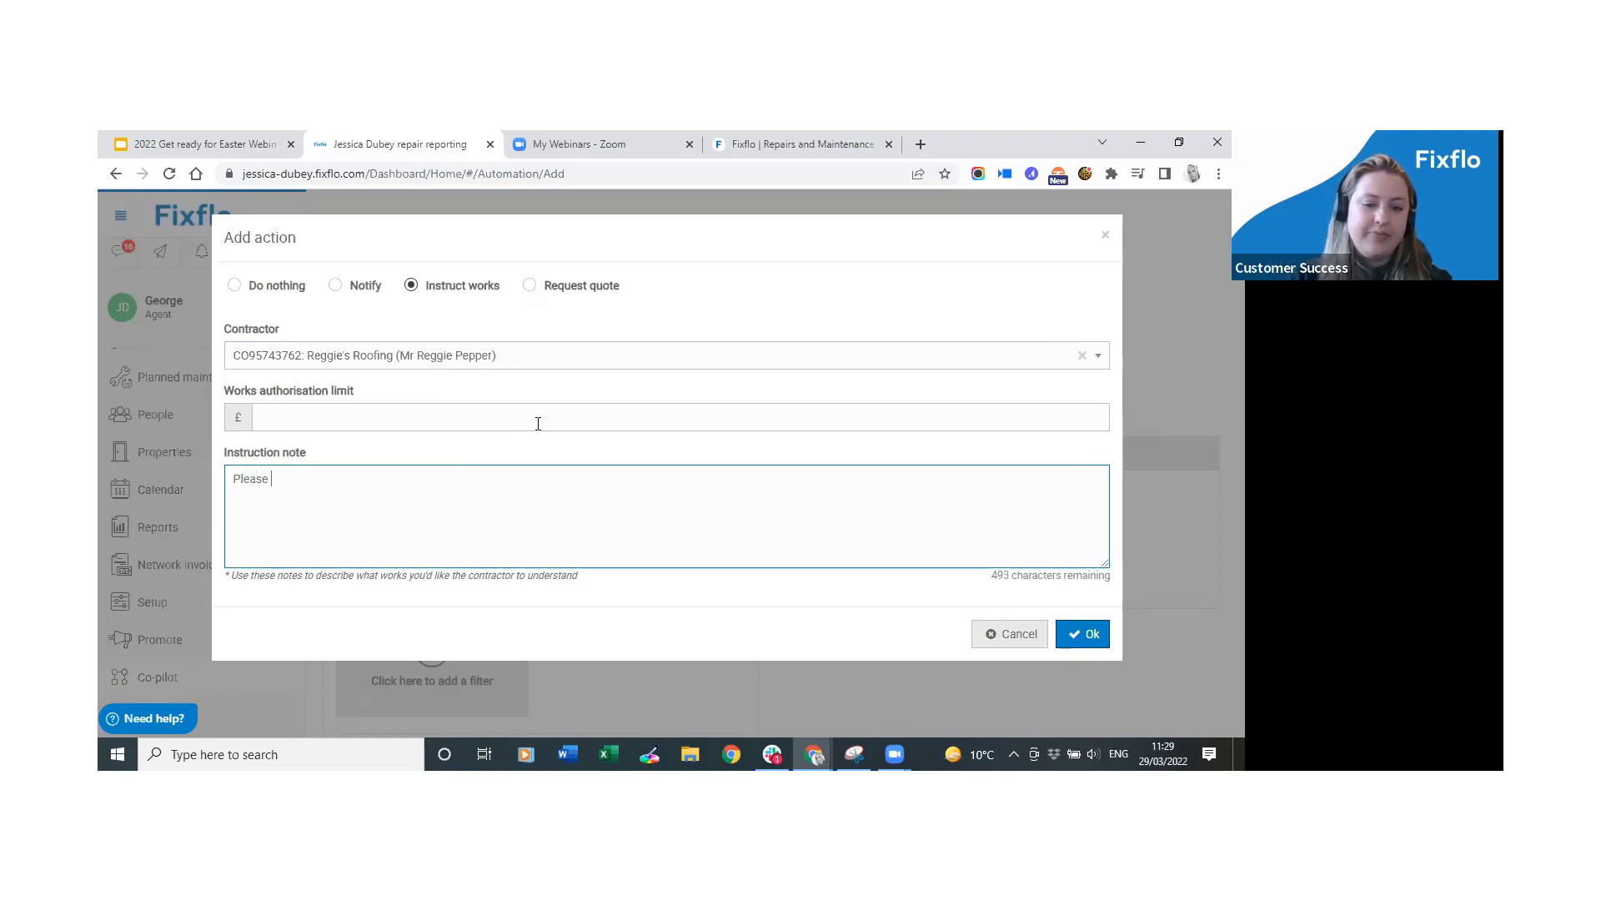
pyautogui.write('resolve thi')
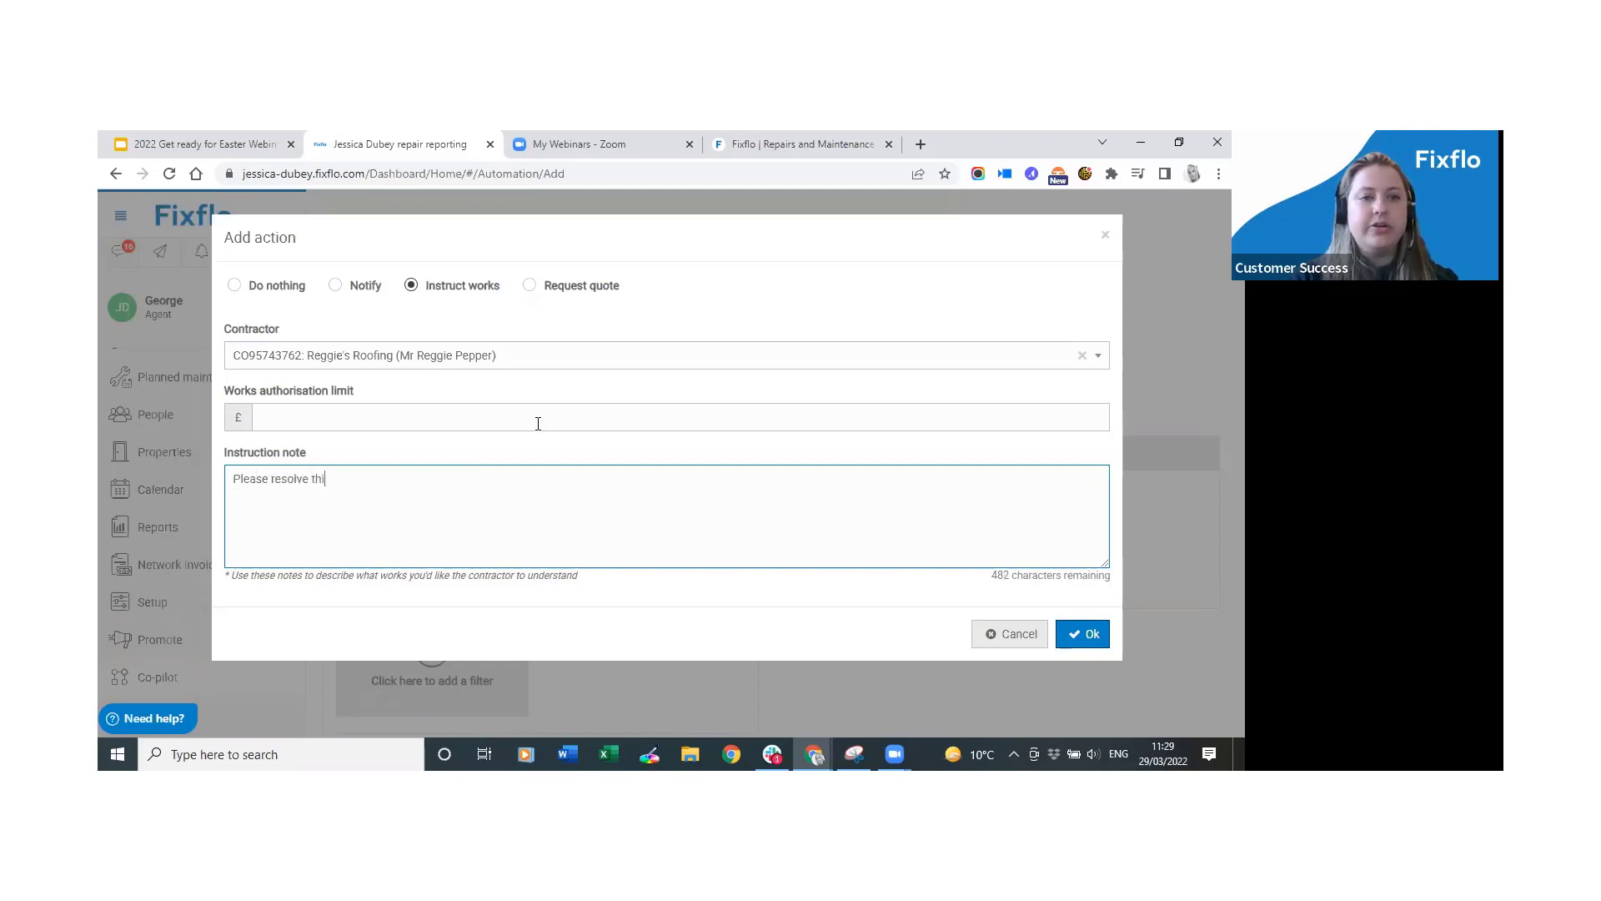
pyautogui.write('s job')
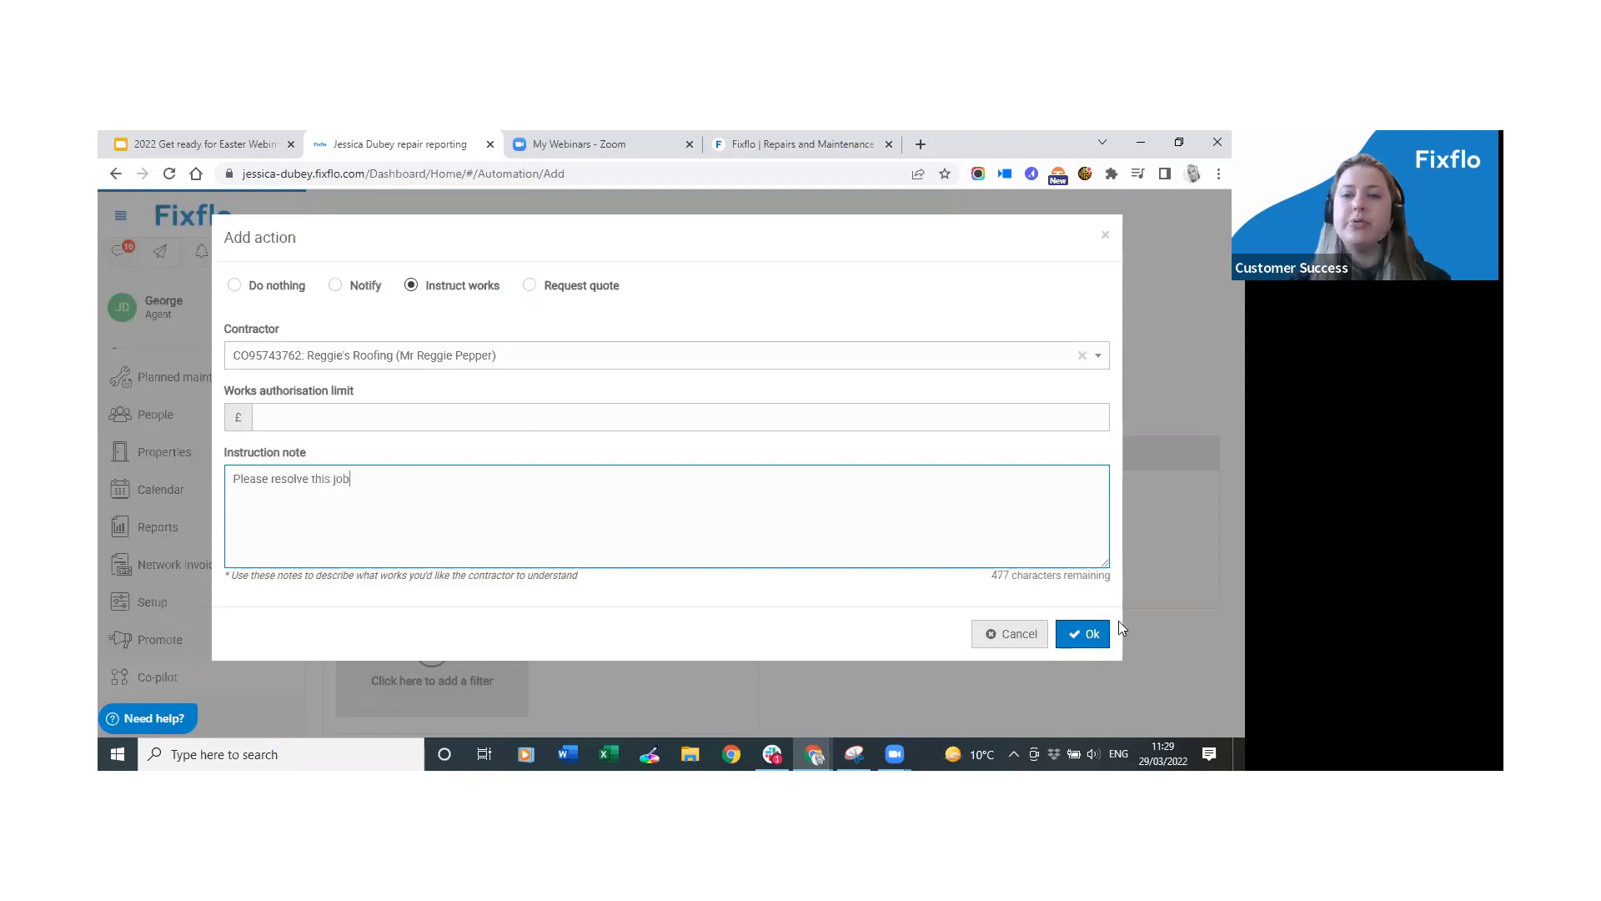
pyautogui.click(1099, 650)
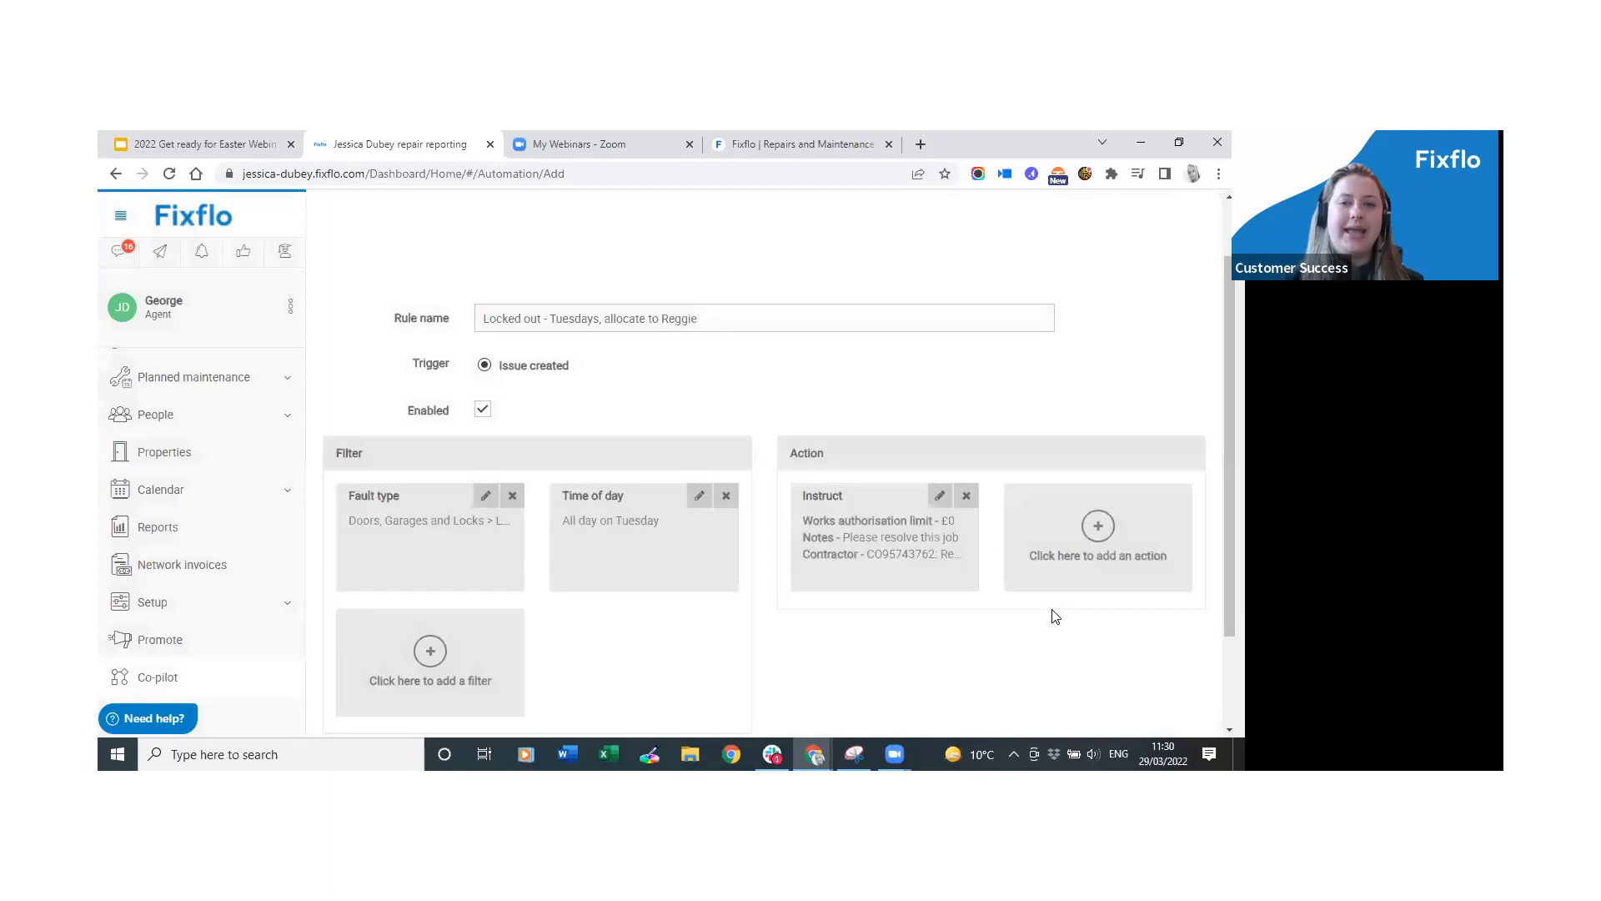
# Save the Locked out - Tuesdays rule from the bottom of the rule form.
pyautogui.scroll(-2, 1056, 615)
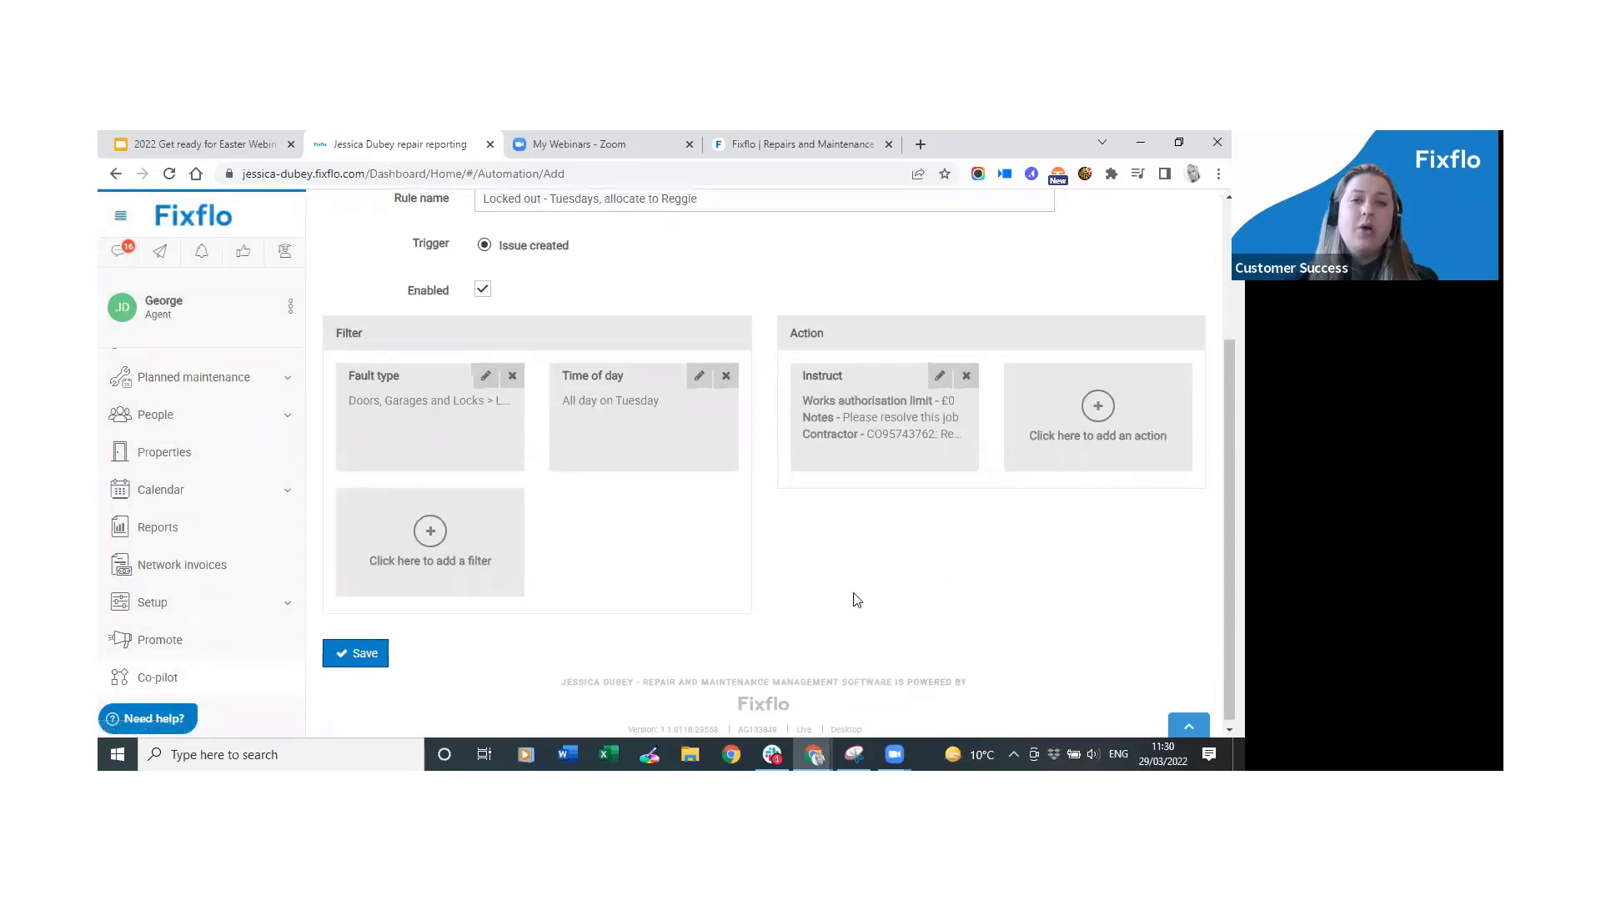
pyautogui.scroll(3, 739, 247)
pyautogui.scroll(-2, 1122, 427)
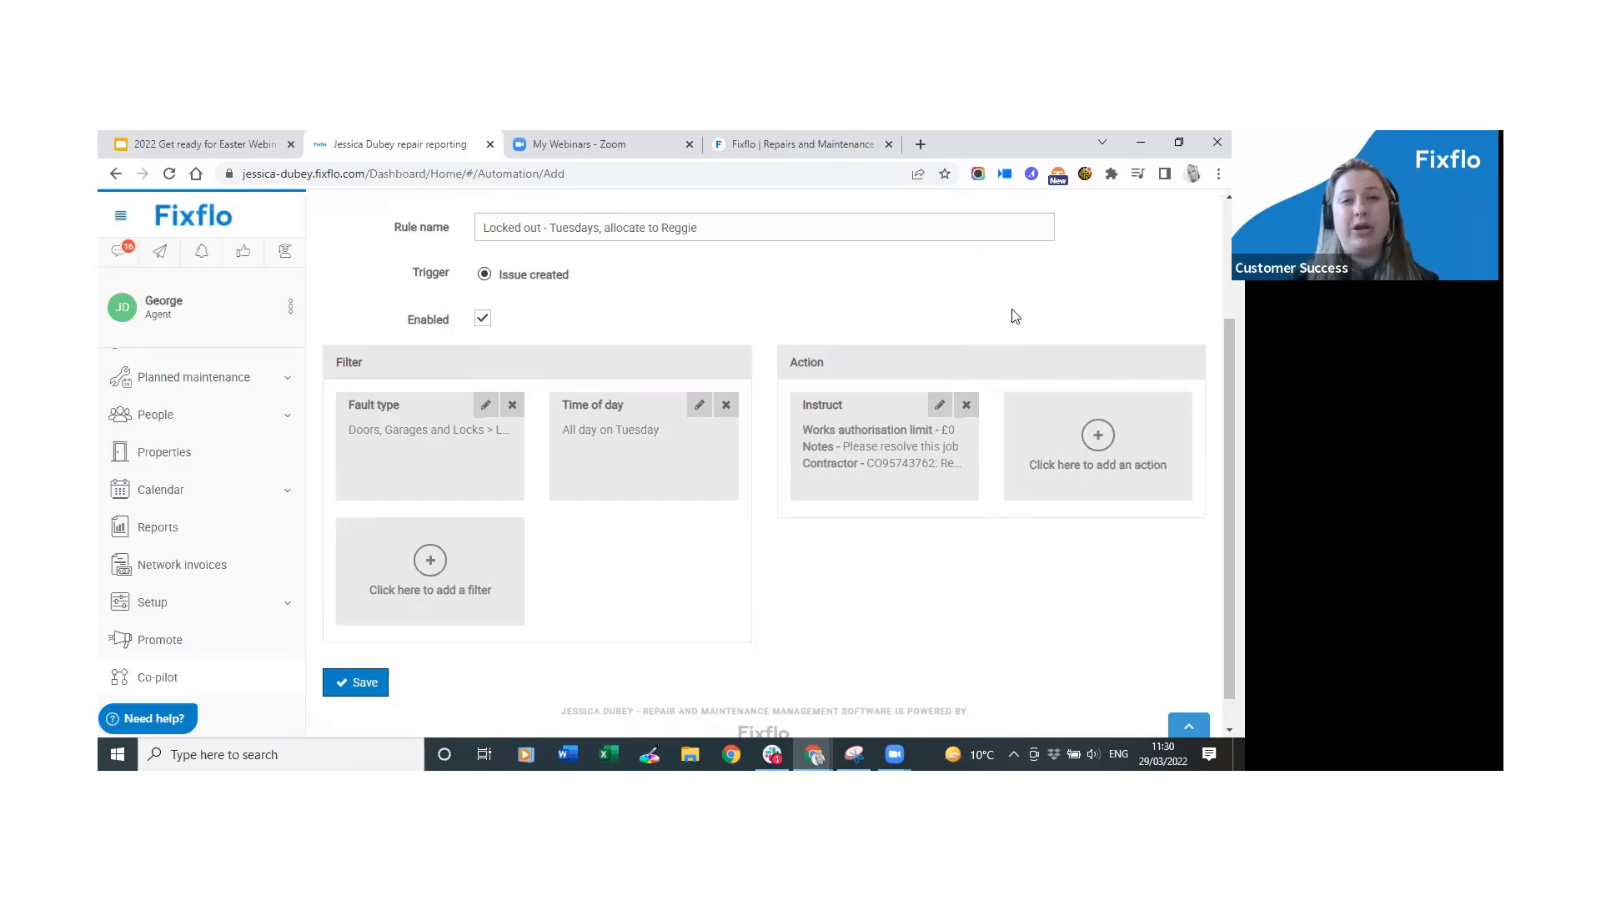
pyautogui.click(371, 693)
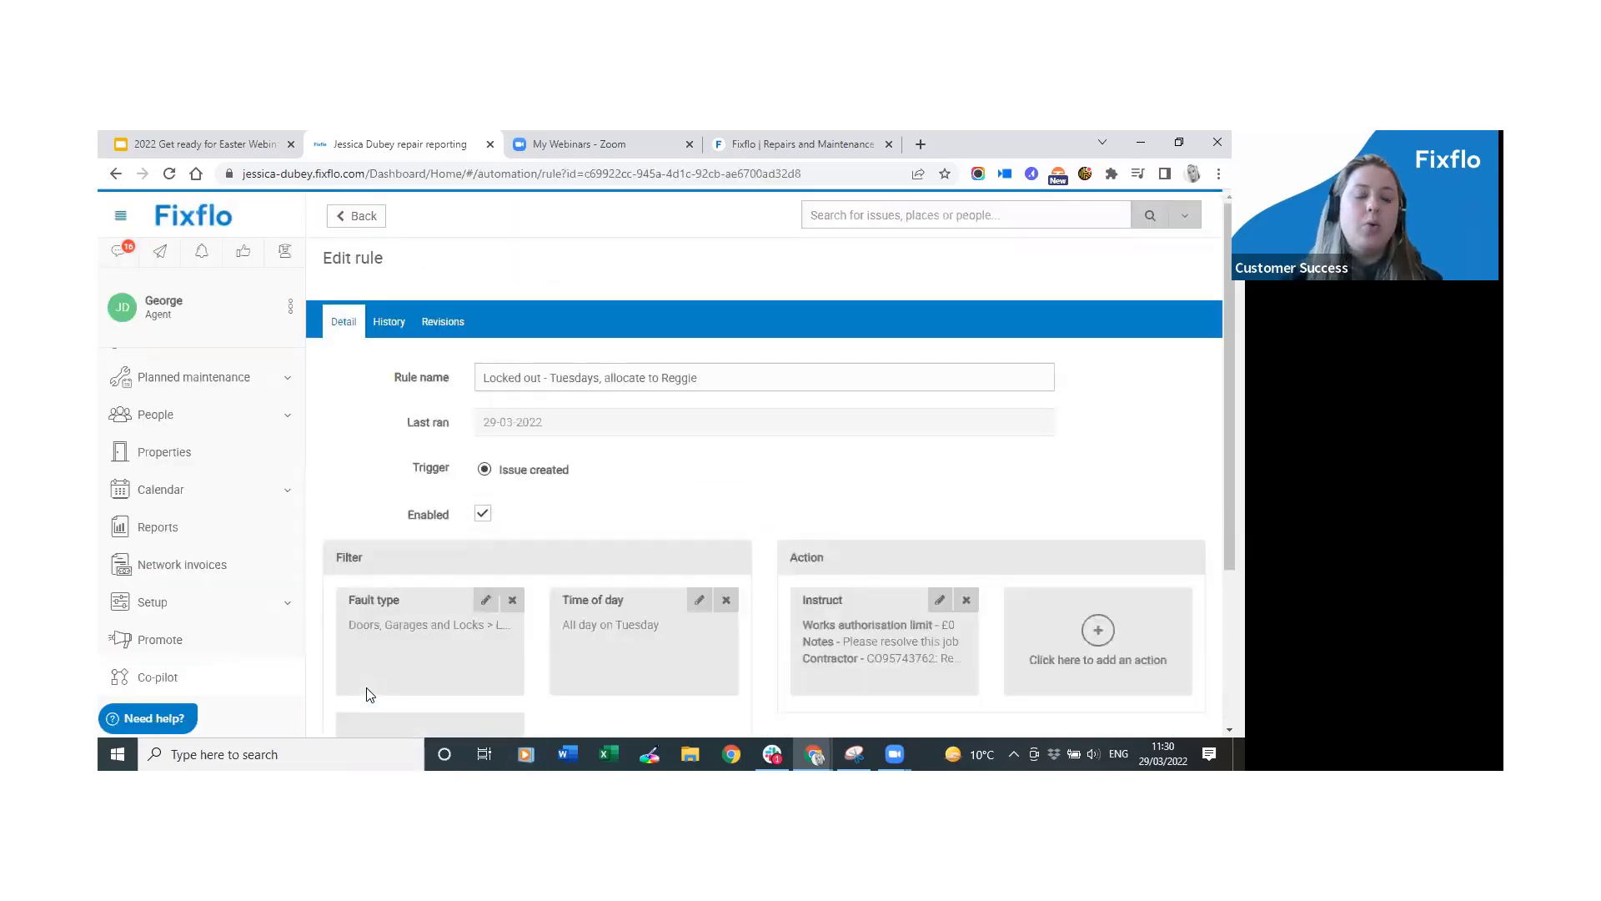
# Go back to the Co-pilot rules list and switch into the Occupier role.
pyautogui.click(236, 679)
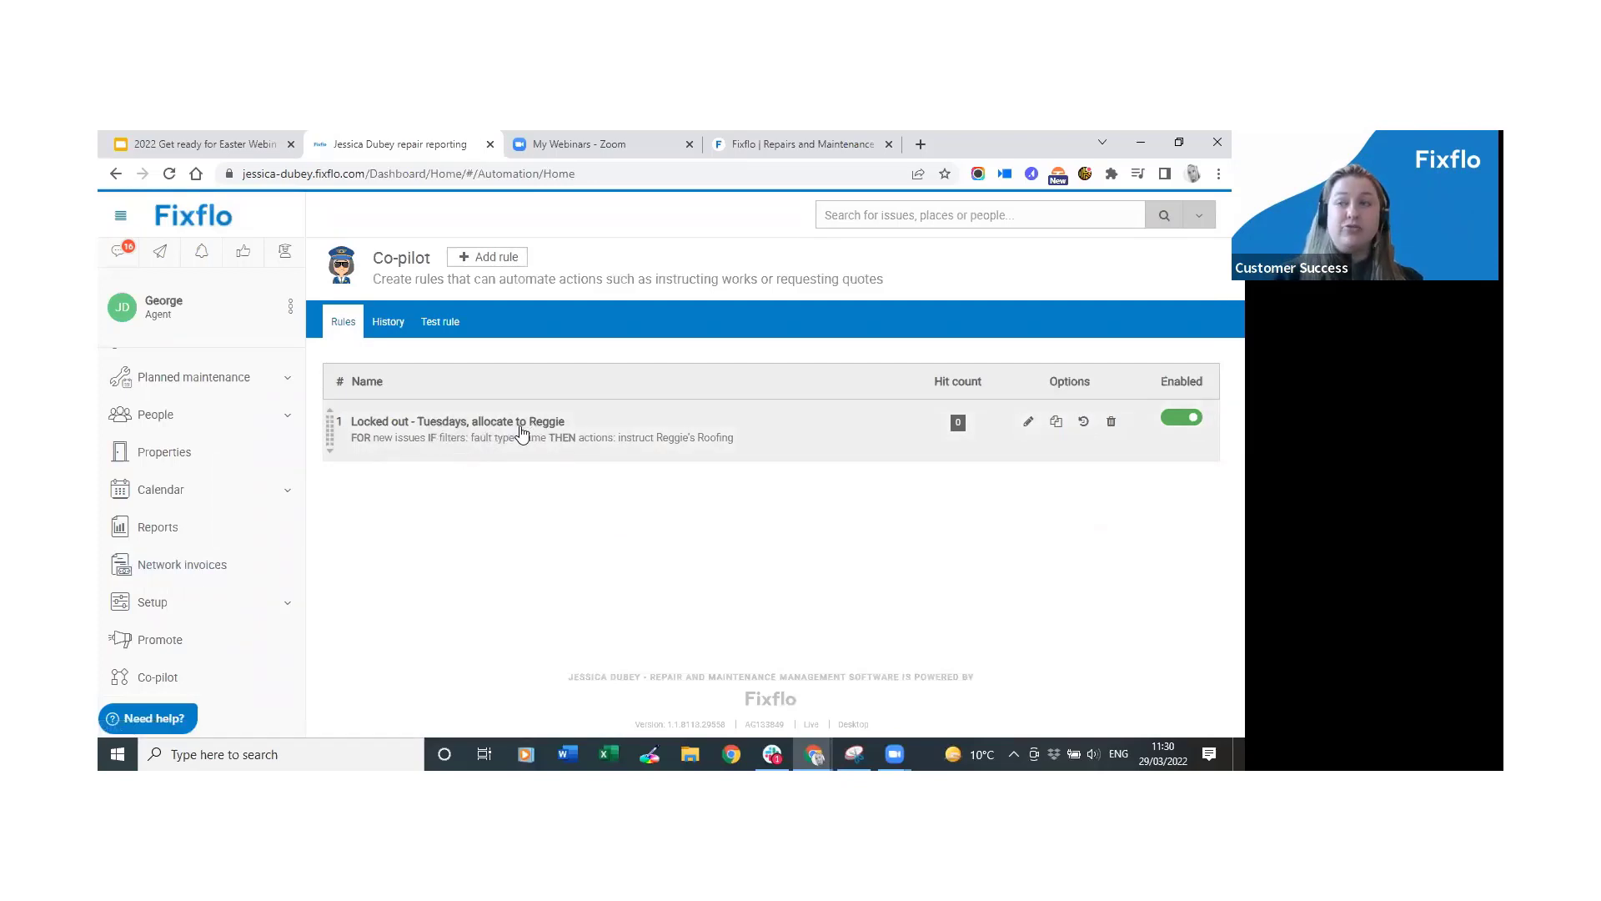
pyautogui.click(291, 307)
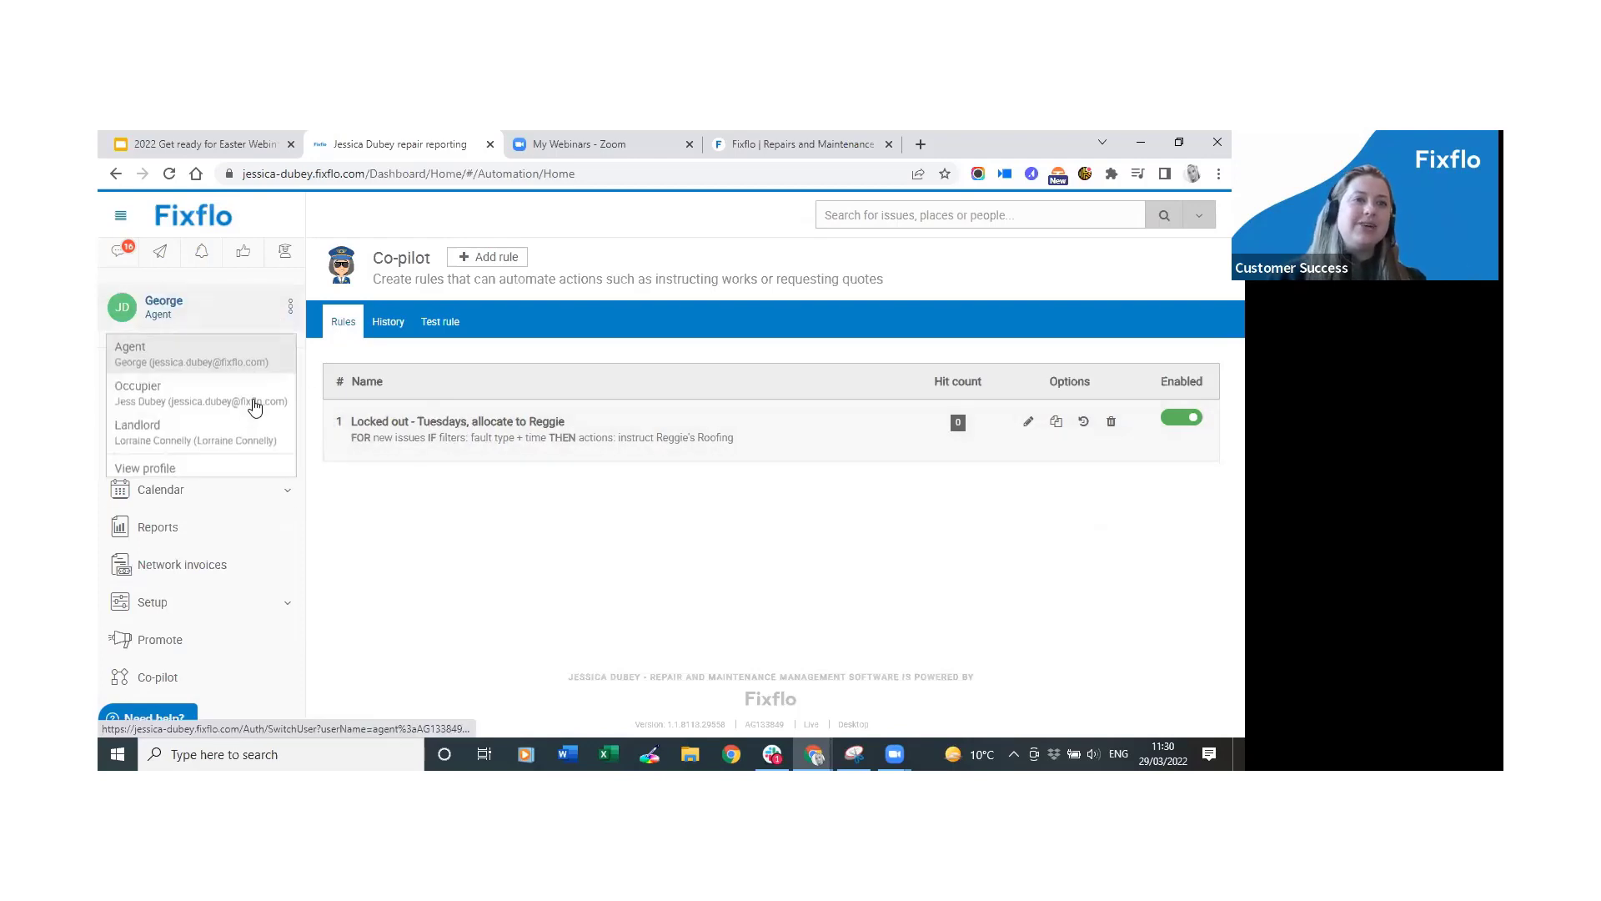
pyautogui.click(197, 430)
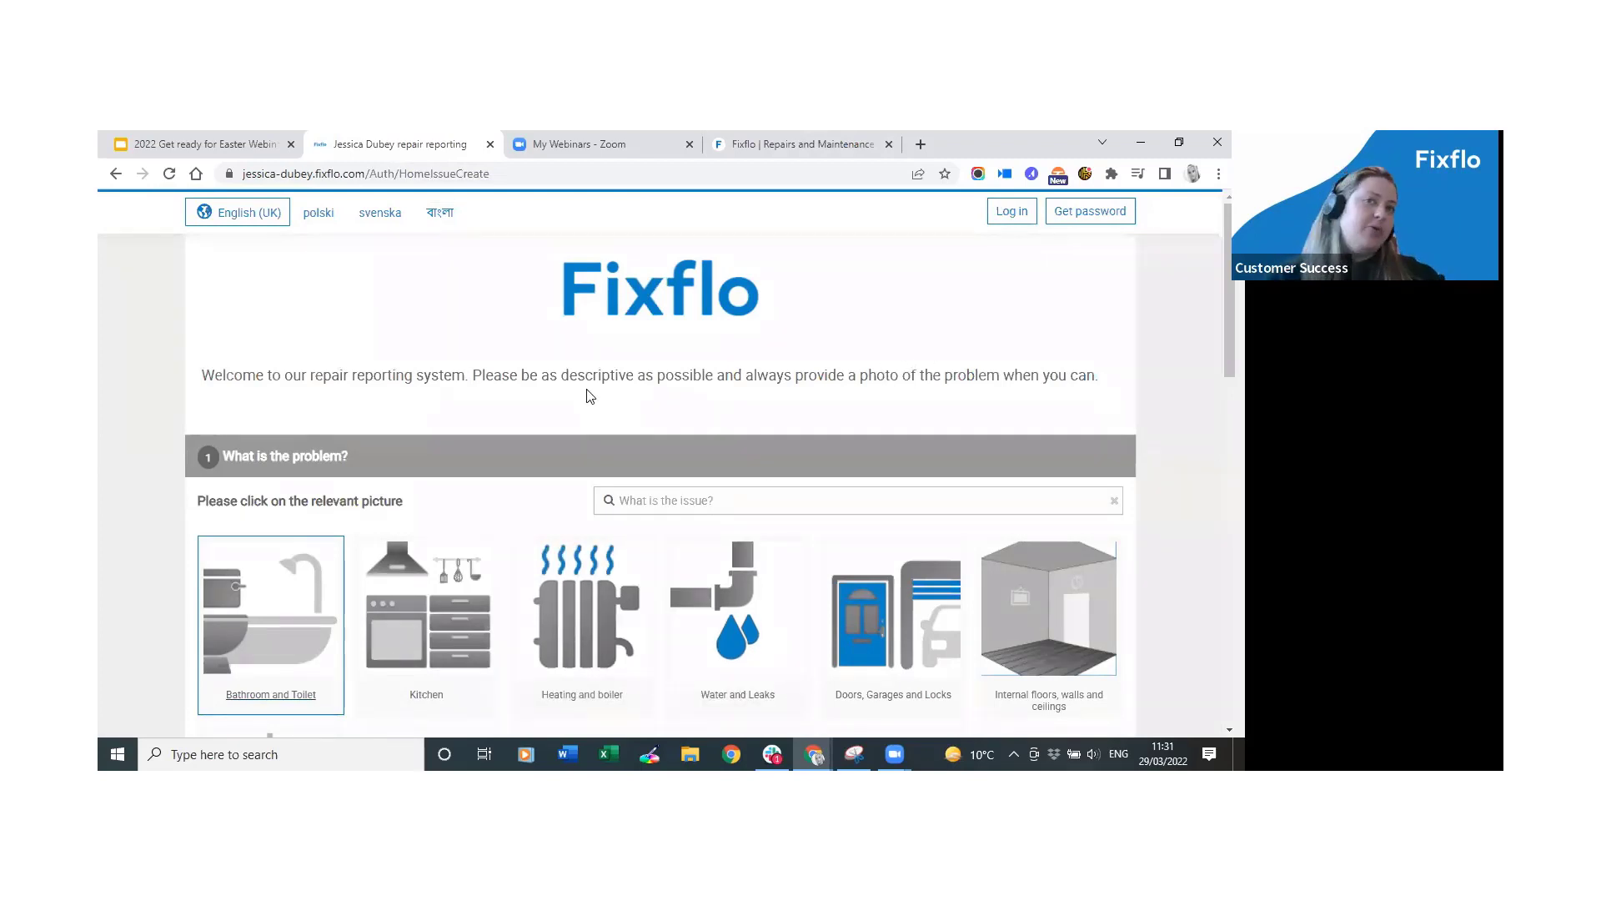
# Search the fault list for 'key lost', then clear the search and browse the categories.
pyautogui.moveTo(1229, 335); pyautogui.dragTo(1229, 370)
pyautogui.click(742, 392)
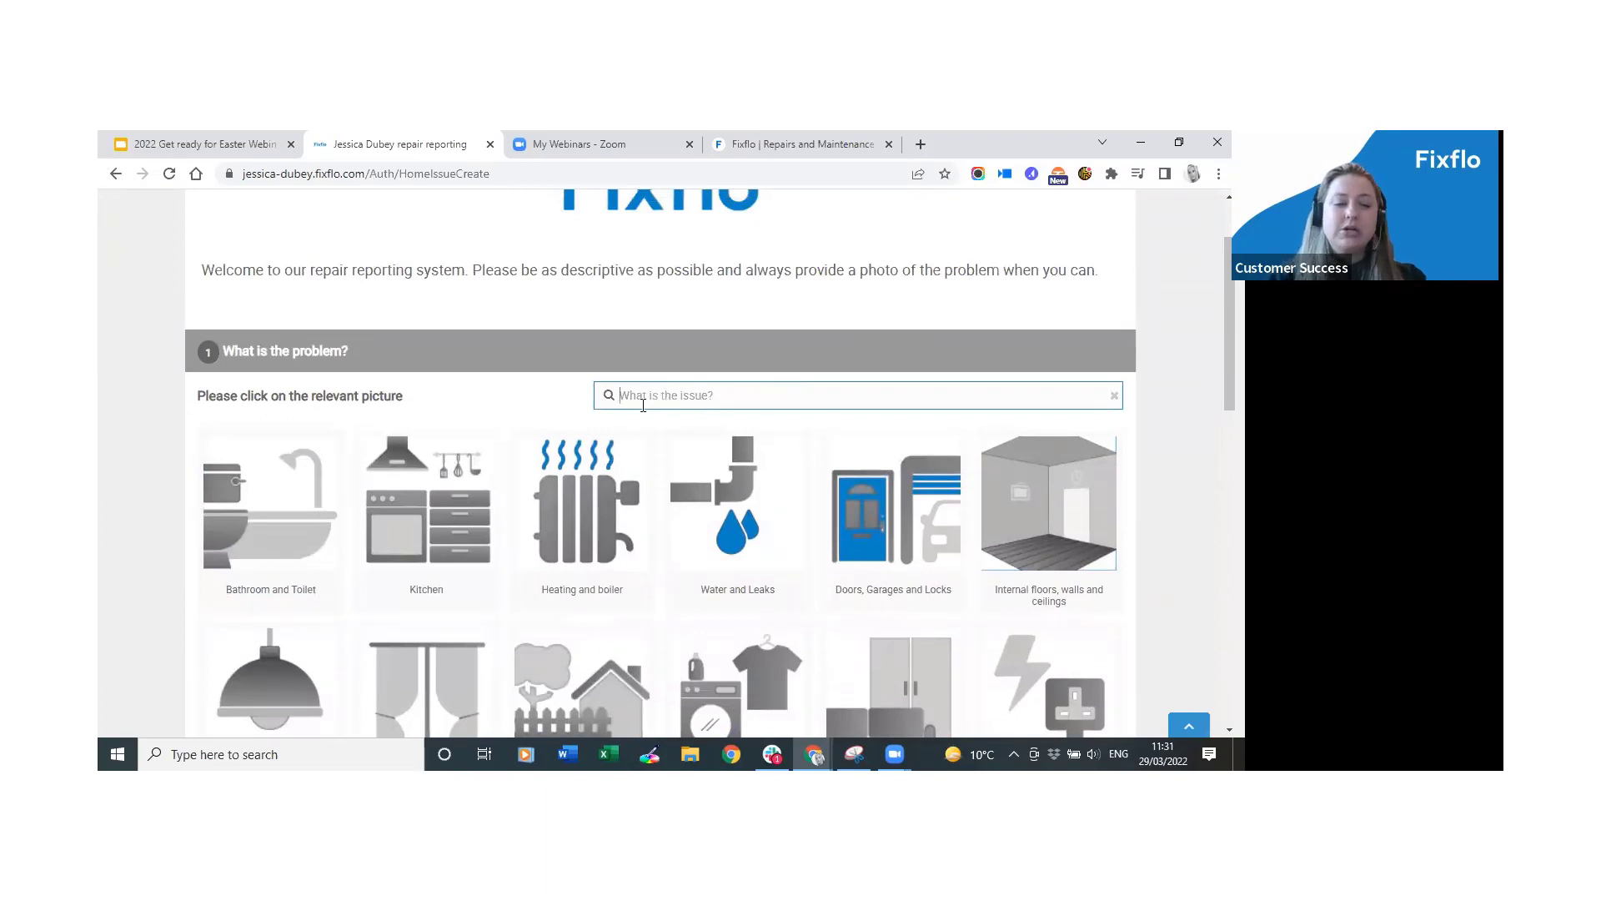
pyautogui.write('key lost')
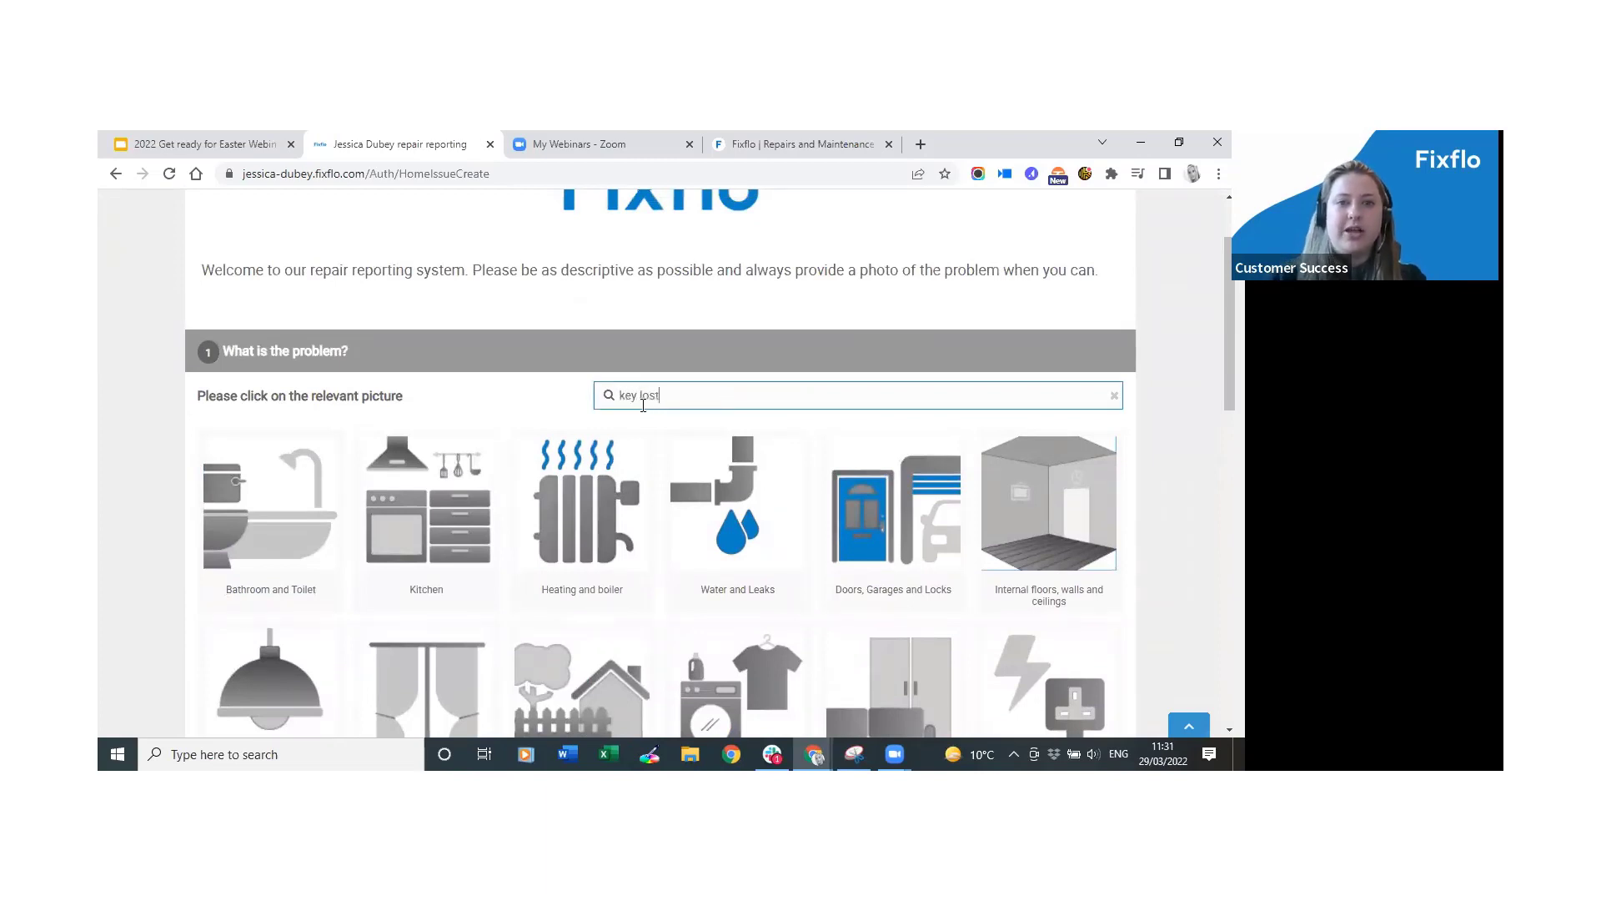
pyautogui.press('BackSpace')
pyautogui.press('BackSpace')
pyautogui.press('BackSpace')
pyautogui.press('BackSpace')
pyautogui.press('BackSpace')
pyautogui.press('BackSpace')
pyautogui.press('BackSpace')
pyautogui.press('BackSpace')
pyautogui.scroll(-5, 659, 463)
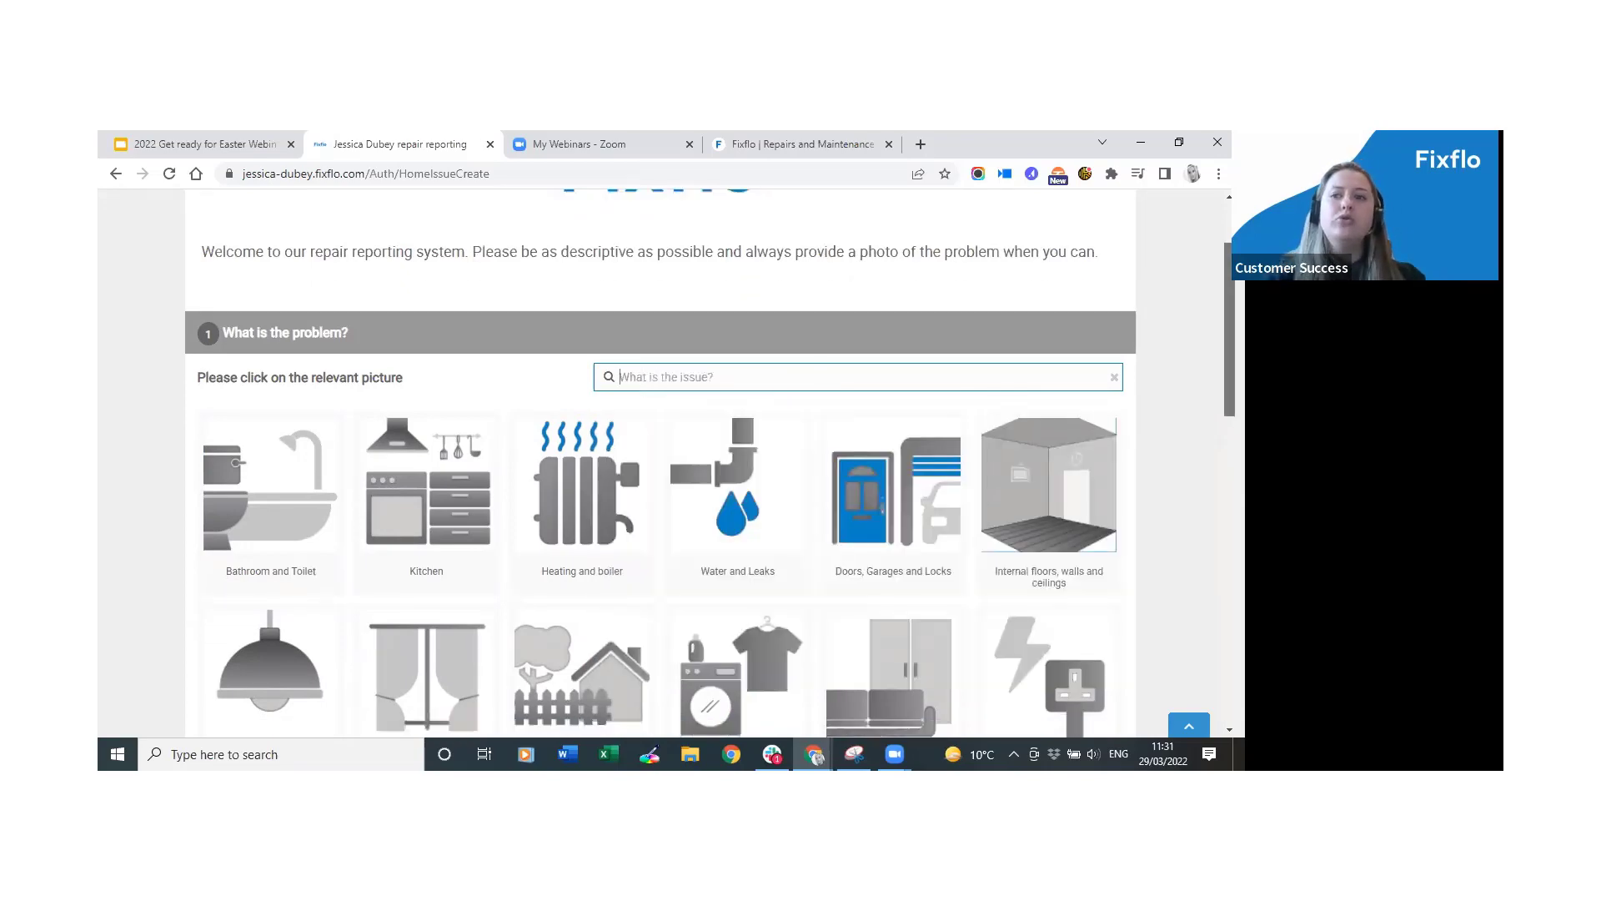
pyautogui.scroll(4, 659, 463)
pyautogui.scroll(-2, 658, 463)
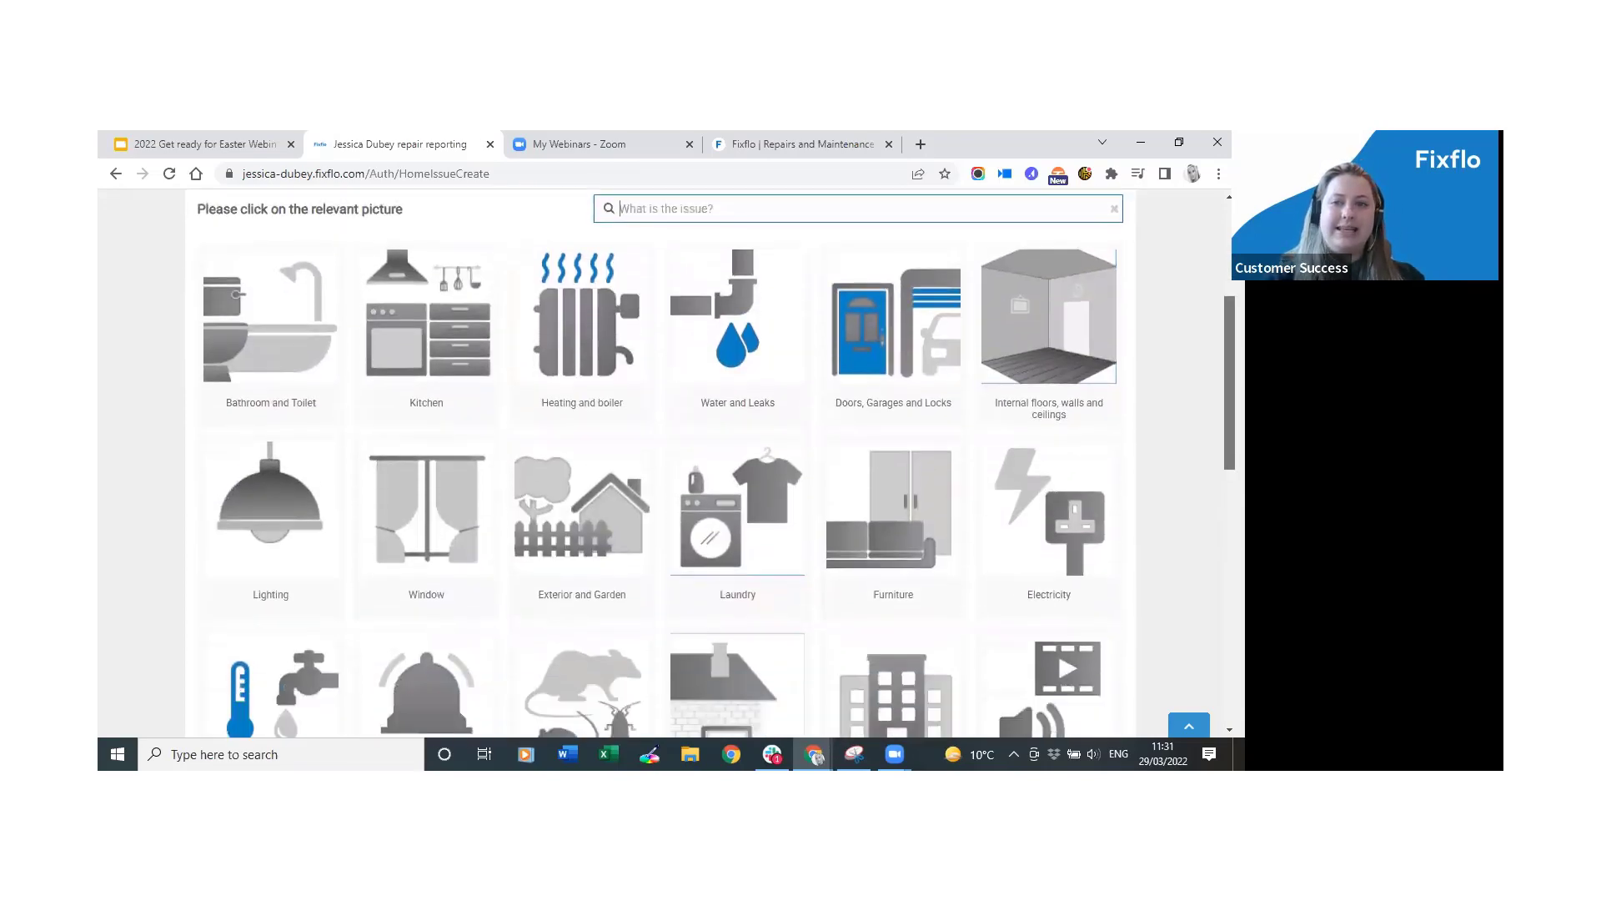
pyautogui.scroll(-3, 659, 463)
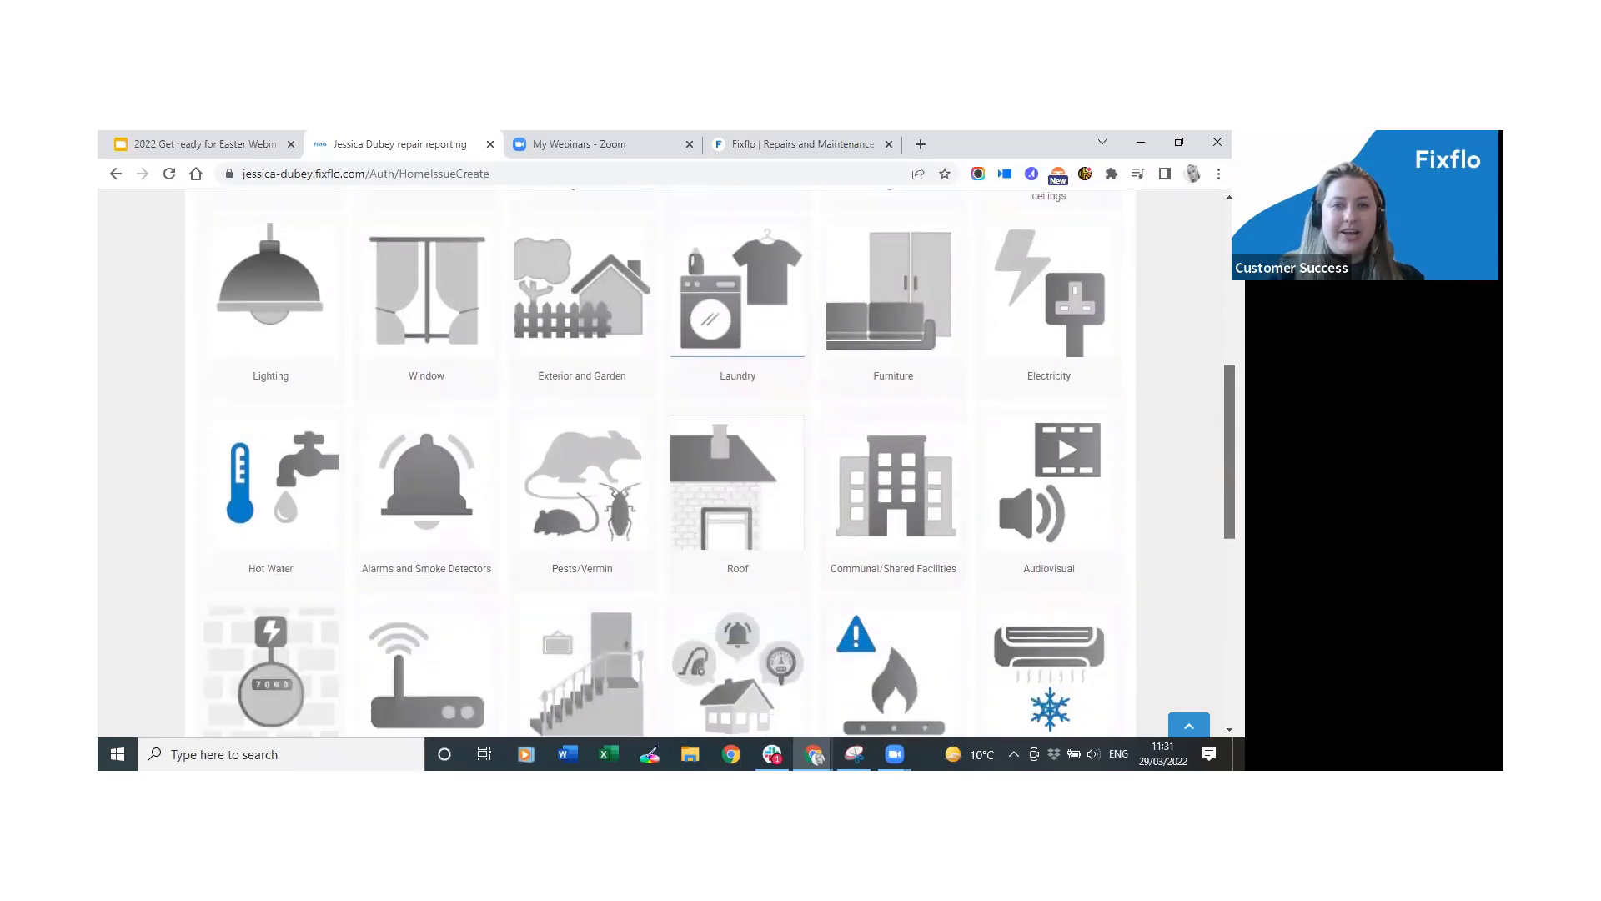
pyautogui.scroll(1, 659, 463)
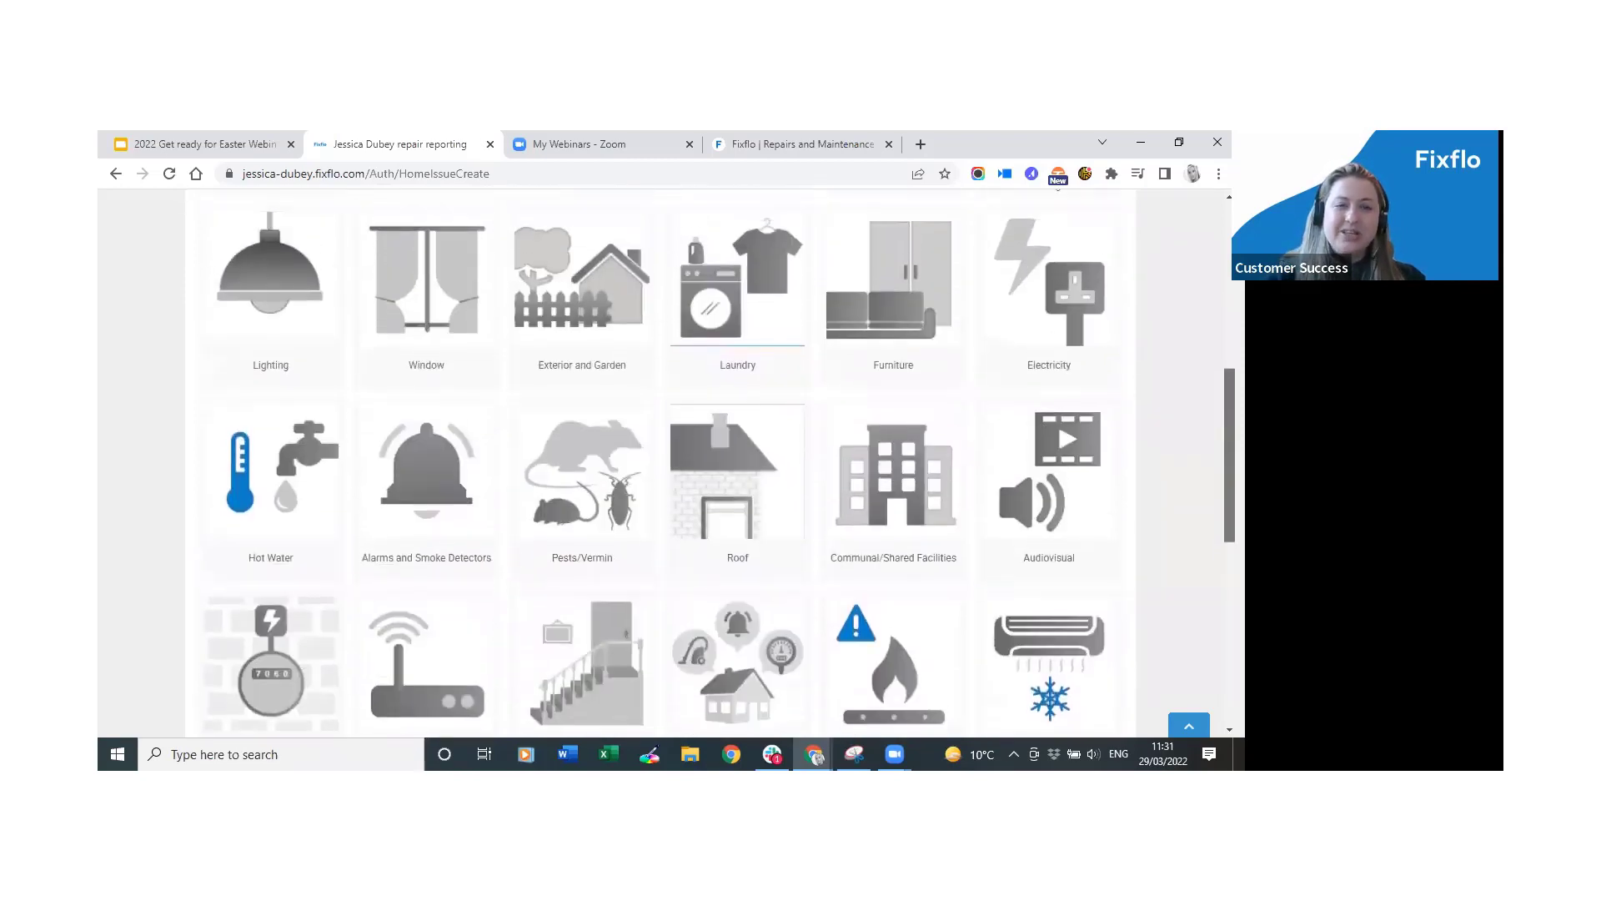
pyautogui.scroll(-2, 659, 463)
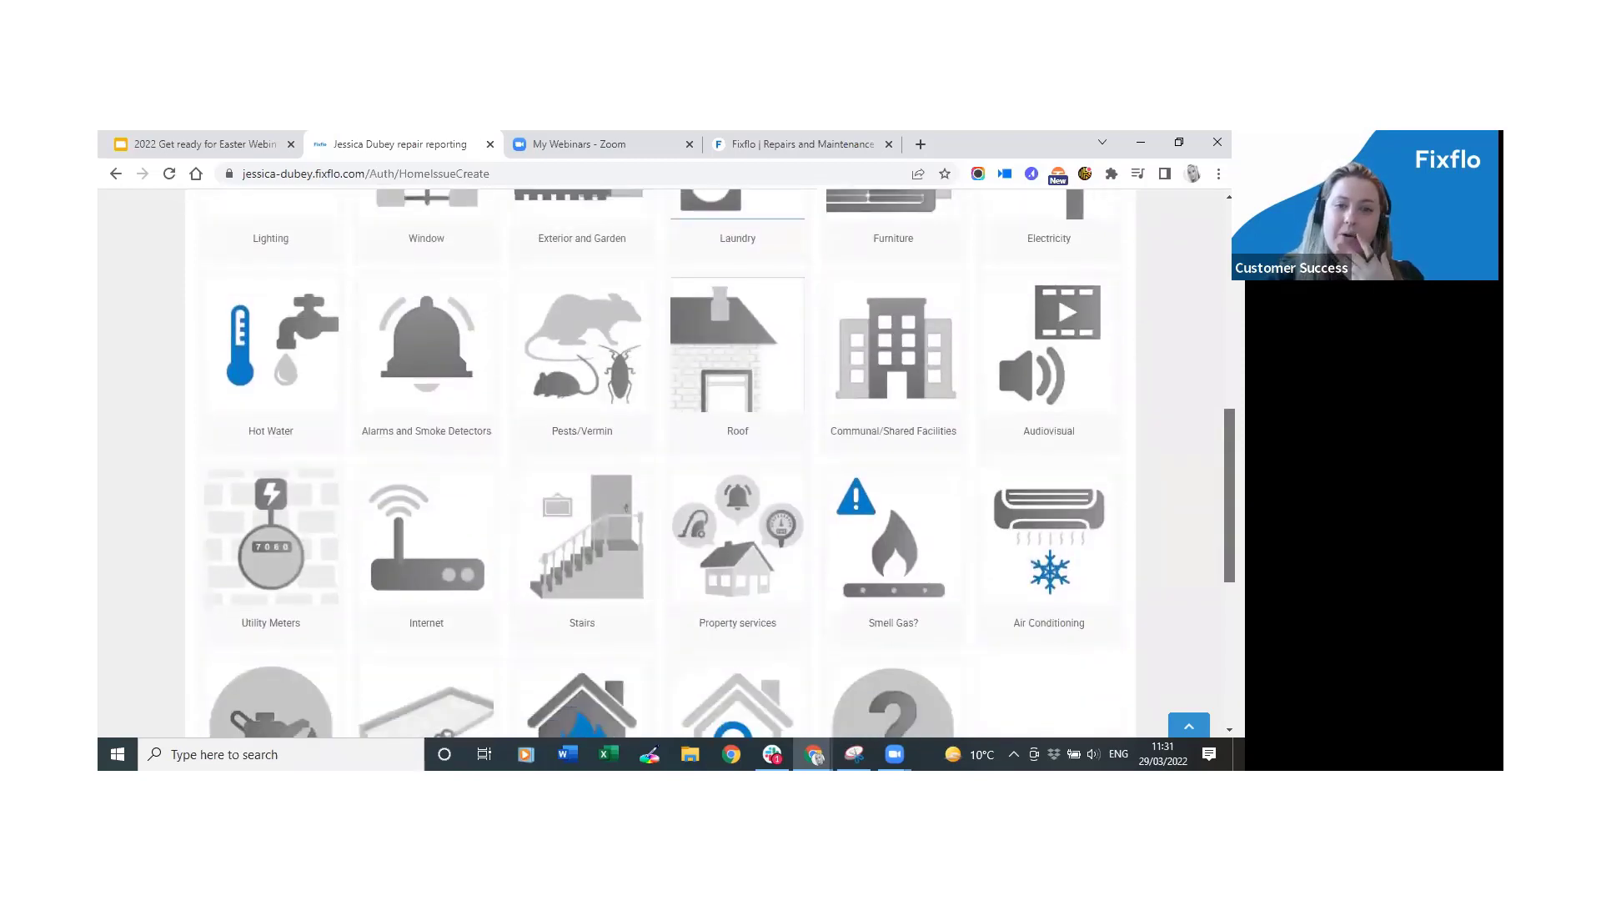
pyautogui.scroll(3, 658, 463)
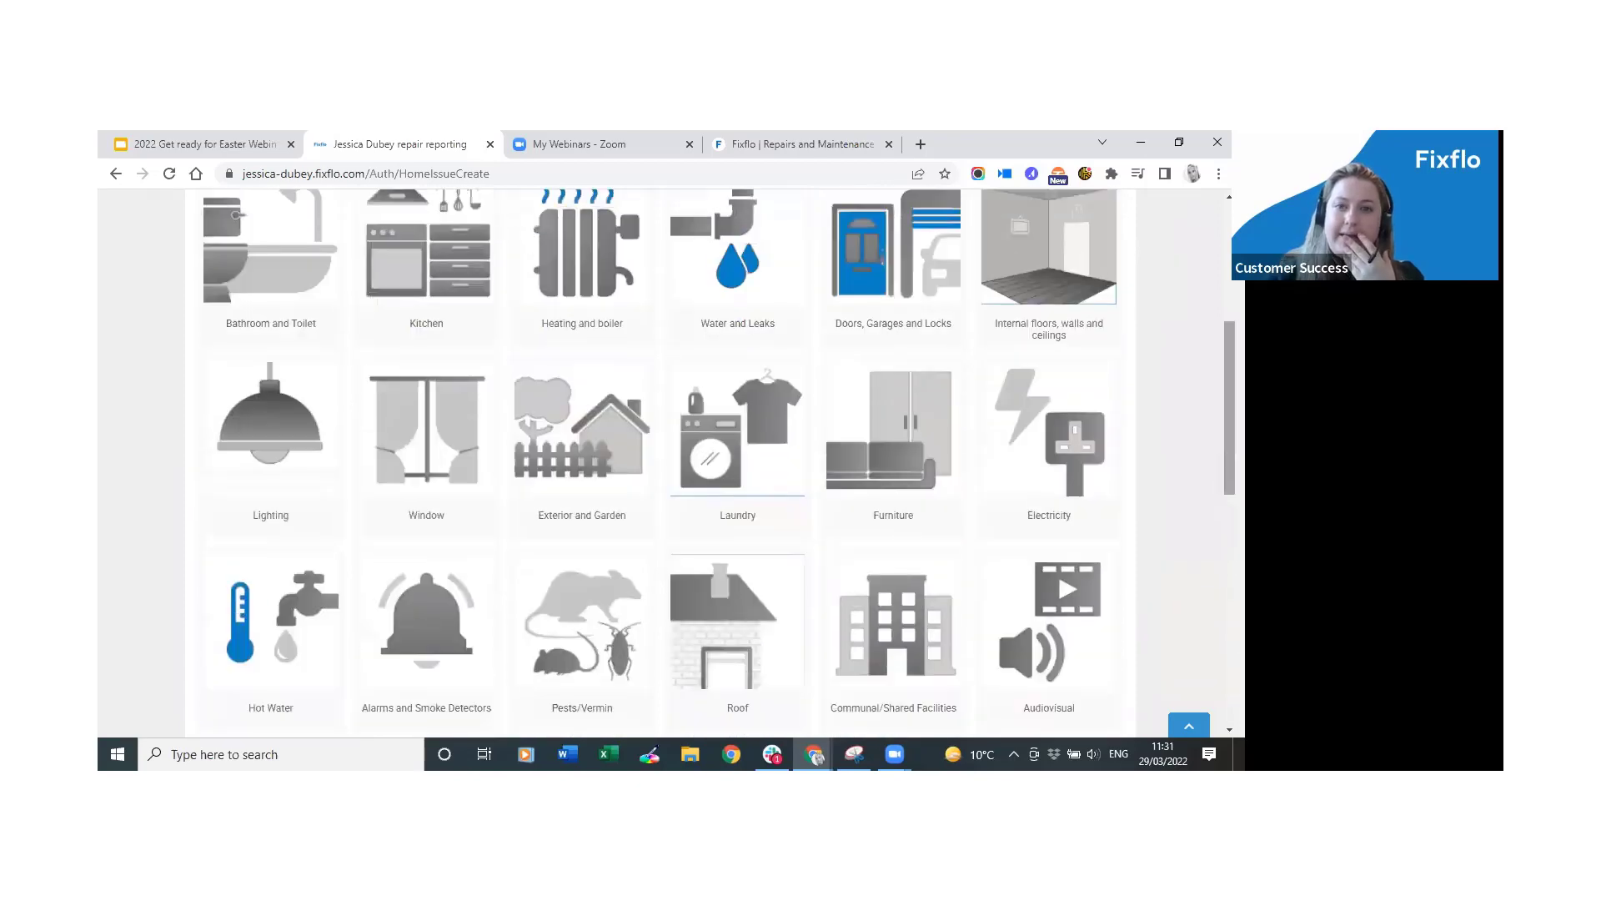
# Report key lost and property cannot be accessed under Doors, Garages and Locks > Locks and Keys.
pyautogui.click(893, 276)
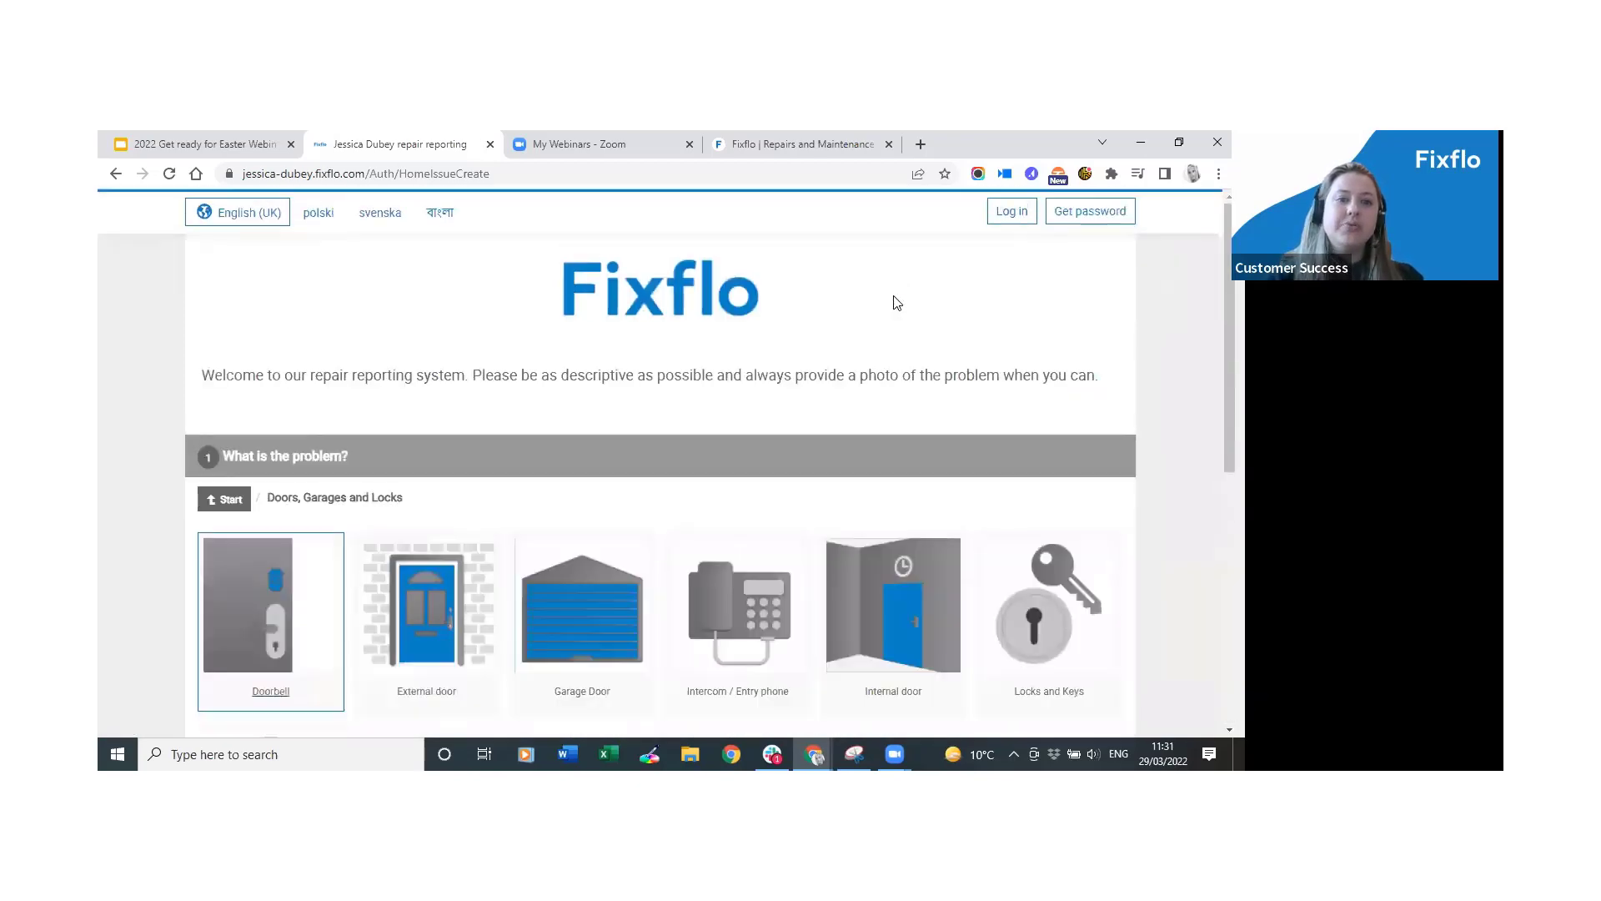
pyautogui.scroll(-2, 1163, 460)
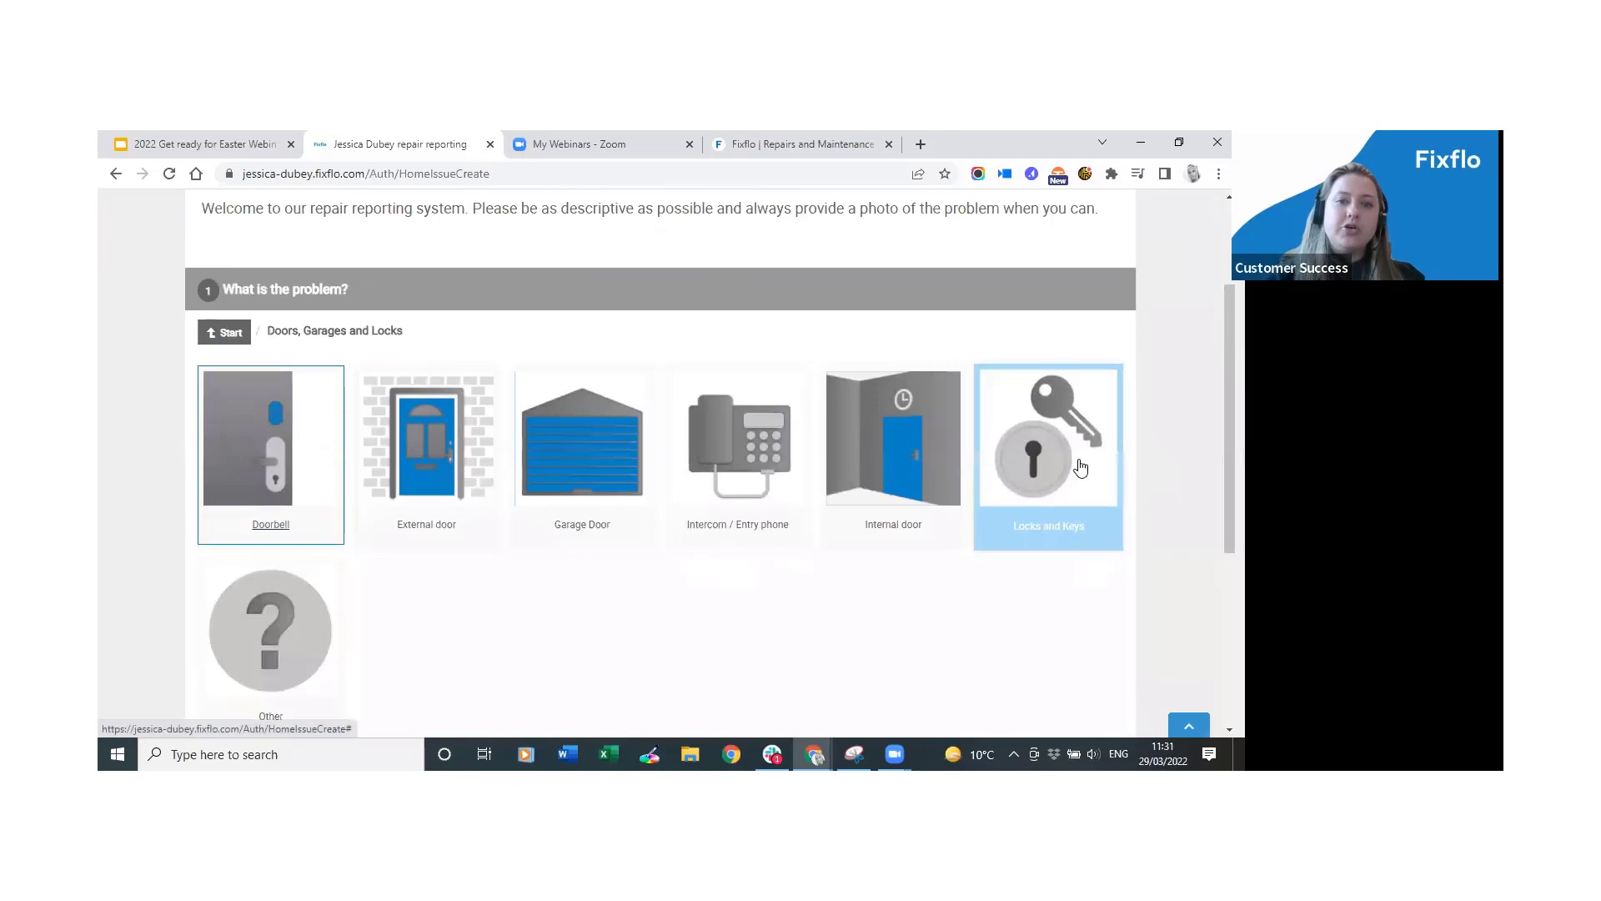
pyautogui.click(1081, 467)
pyautogui.click(899, 618)
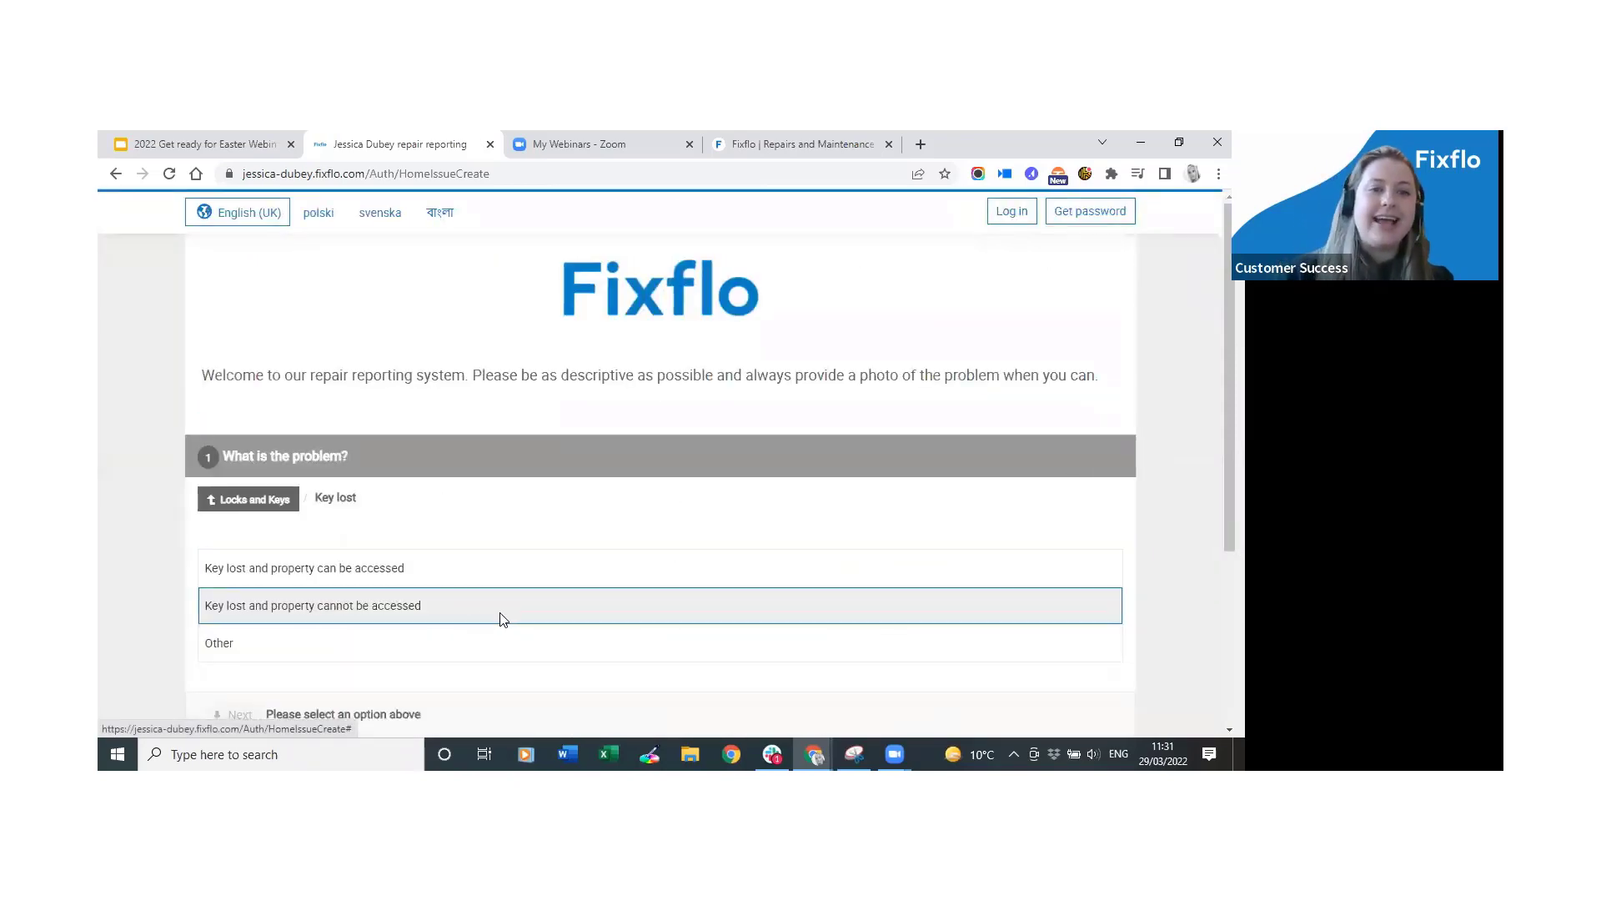
pyautogui.click(503, 618)
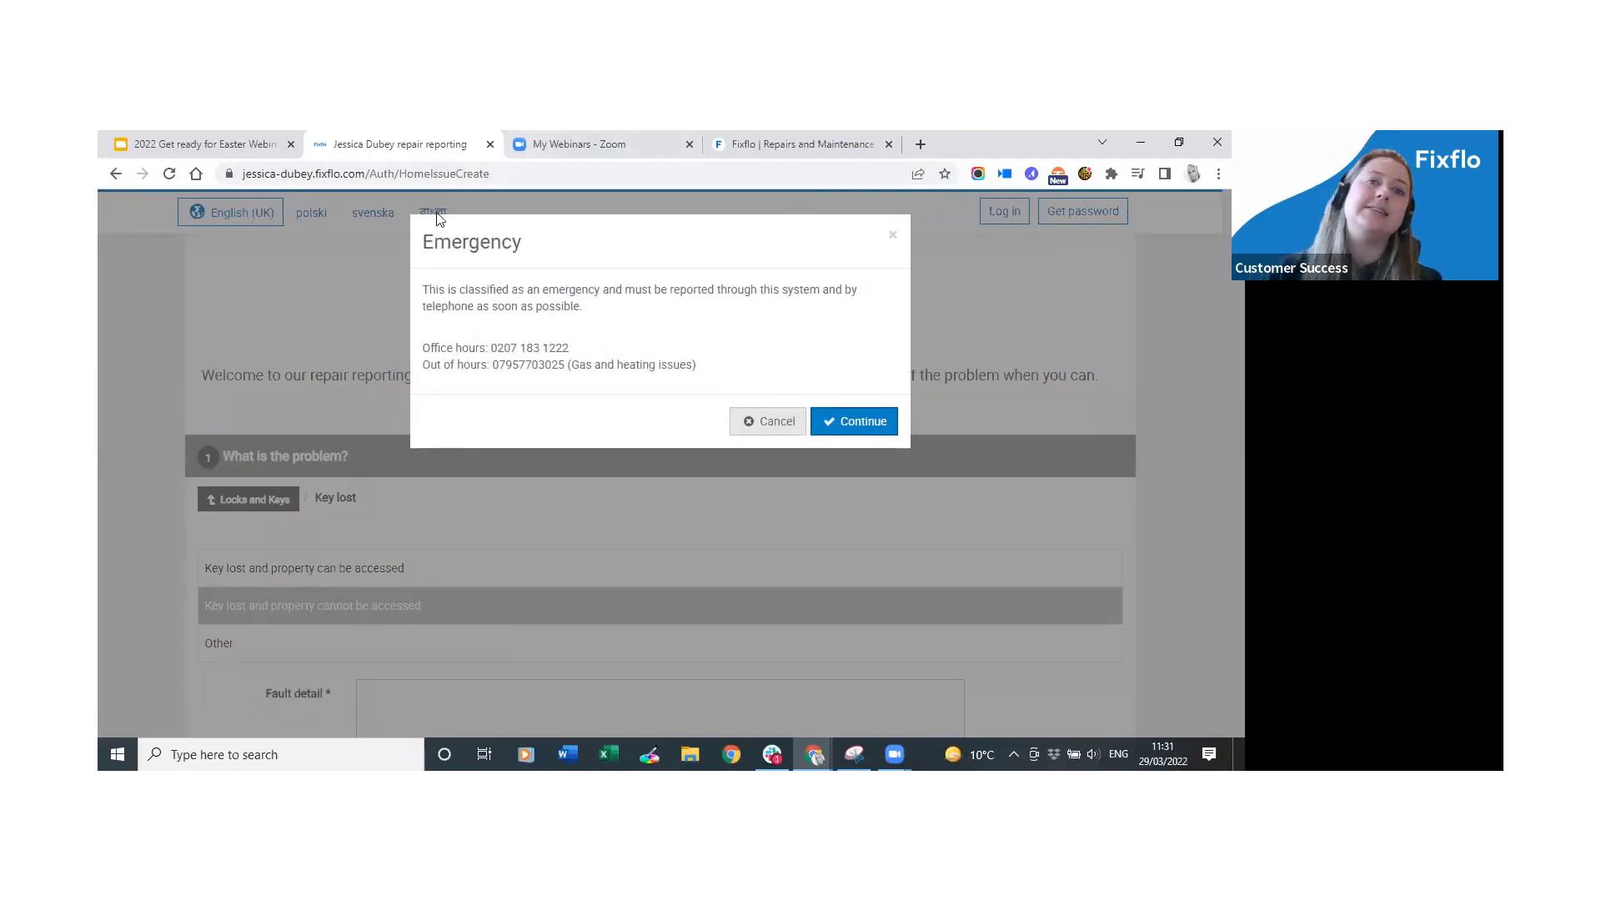
pyautogui.click(867, 427)
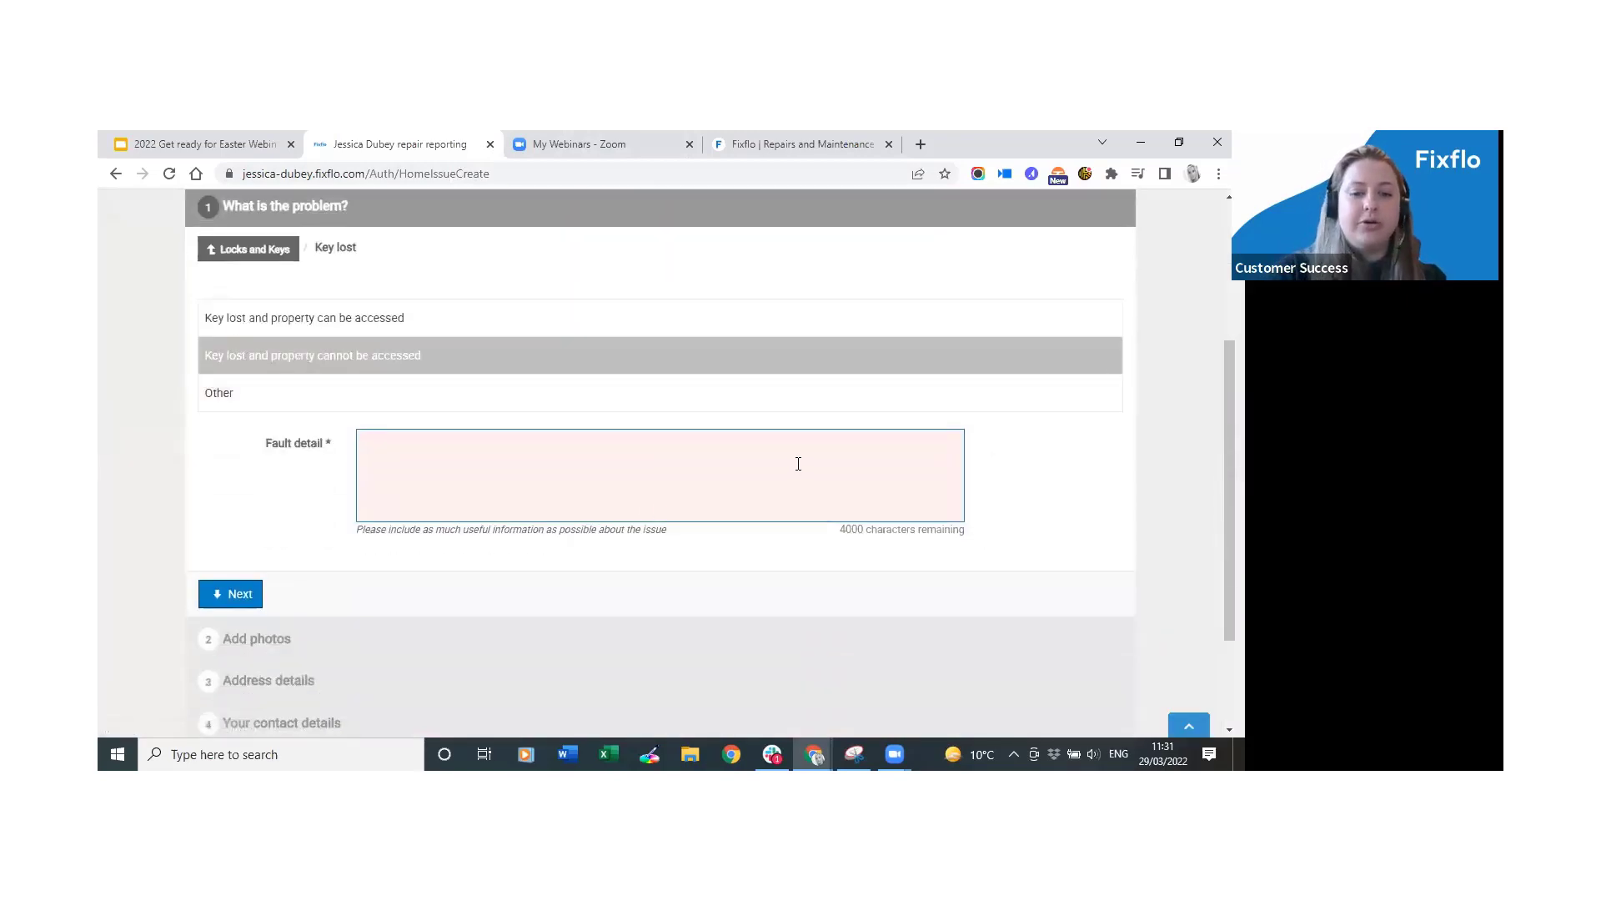
# Enter the fault detail 'Key lost - please help!' and continue past the photos step.
pyautogui.scroll(-2, 798, 464)
pyautogui.write('Key lost - please help!')
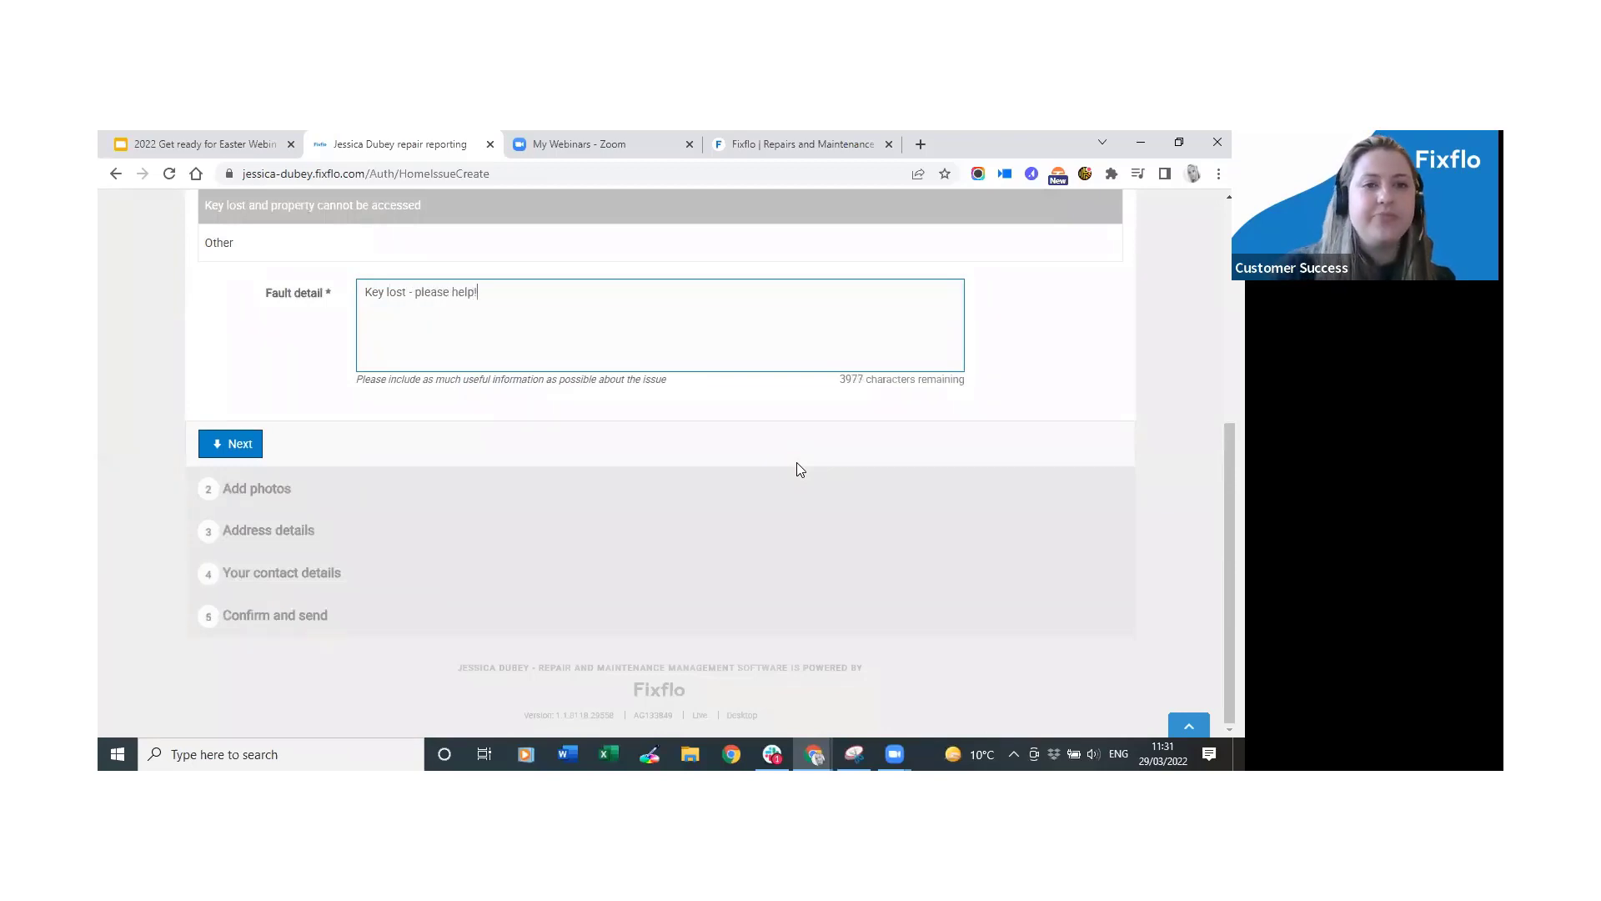
pyautogui.click(230, 444)
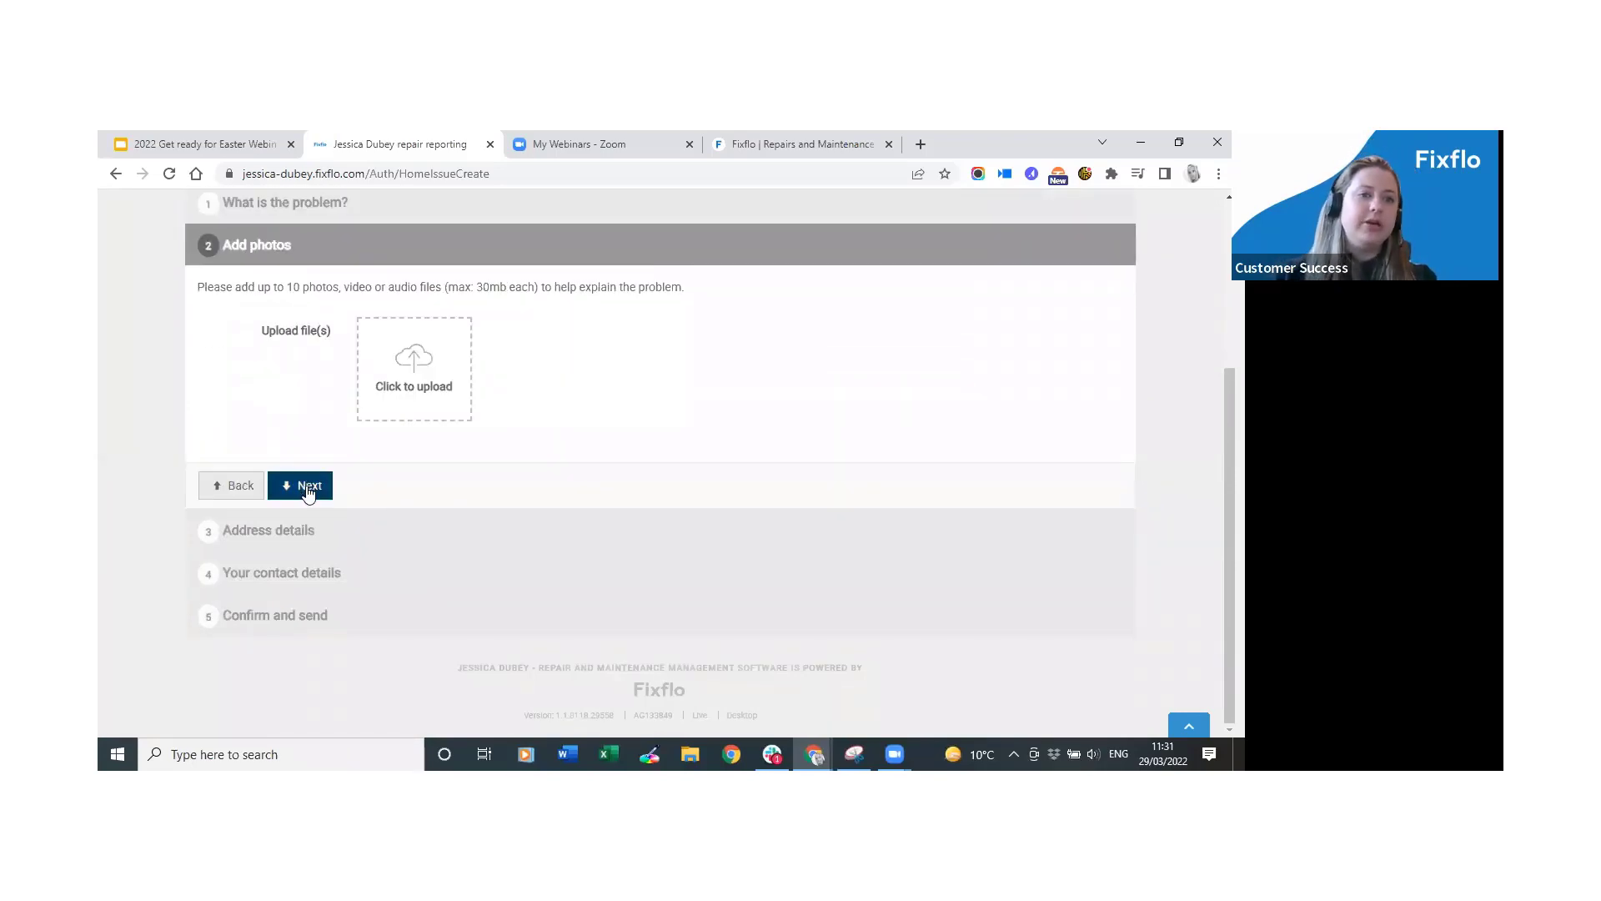
pyautogui.click(308, 487)
# Set the report address to the Fixflo House address found by searching 'fixflo'.
pyautogui.click(486, 474)
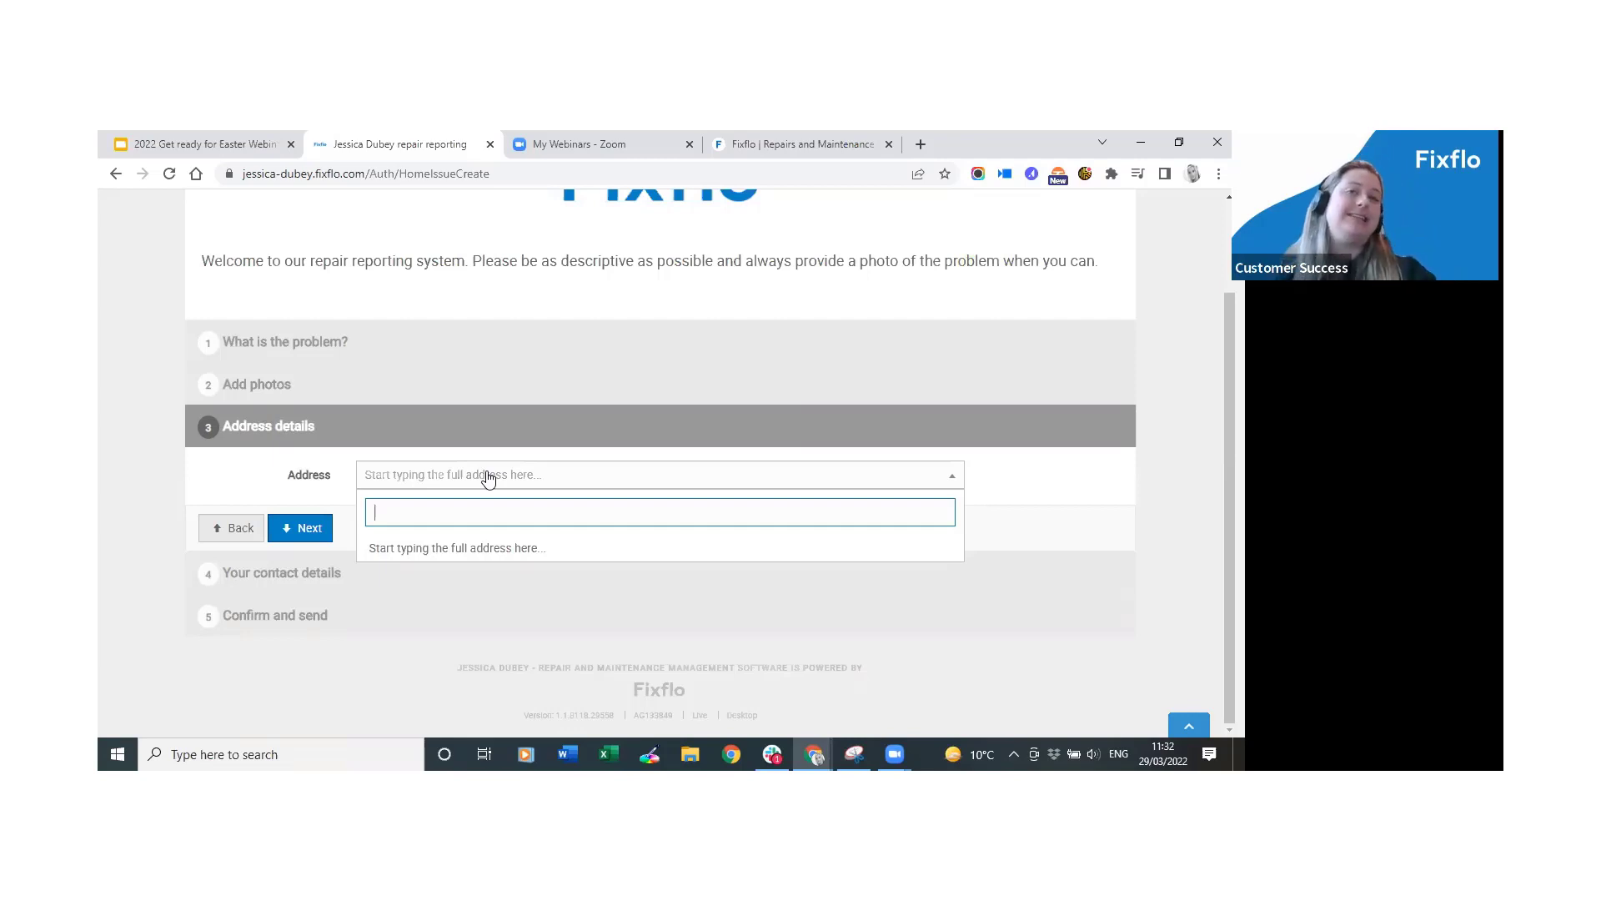
pyautogui.write('fixflo')
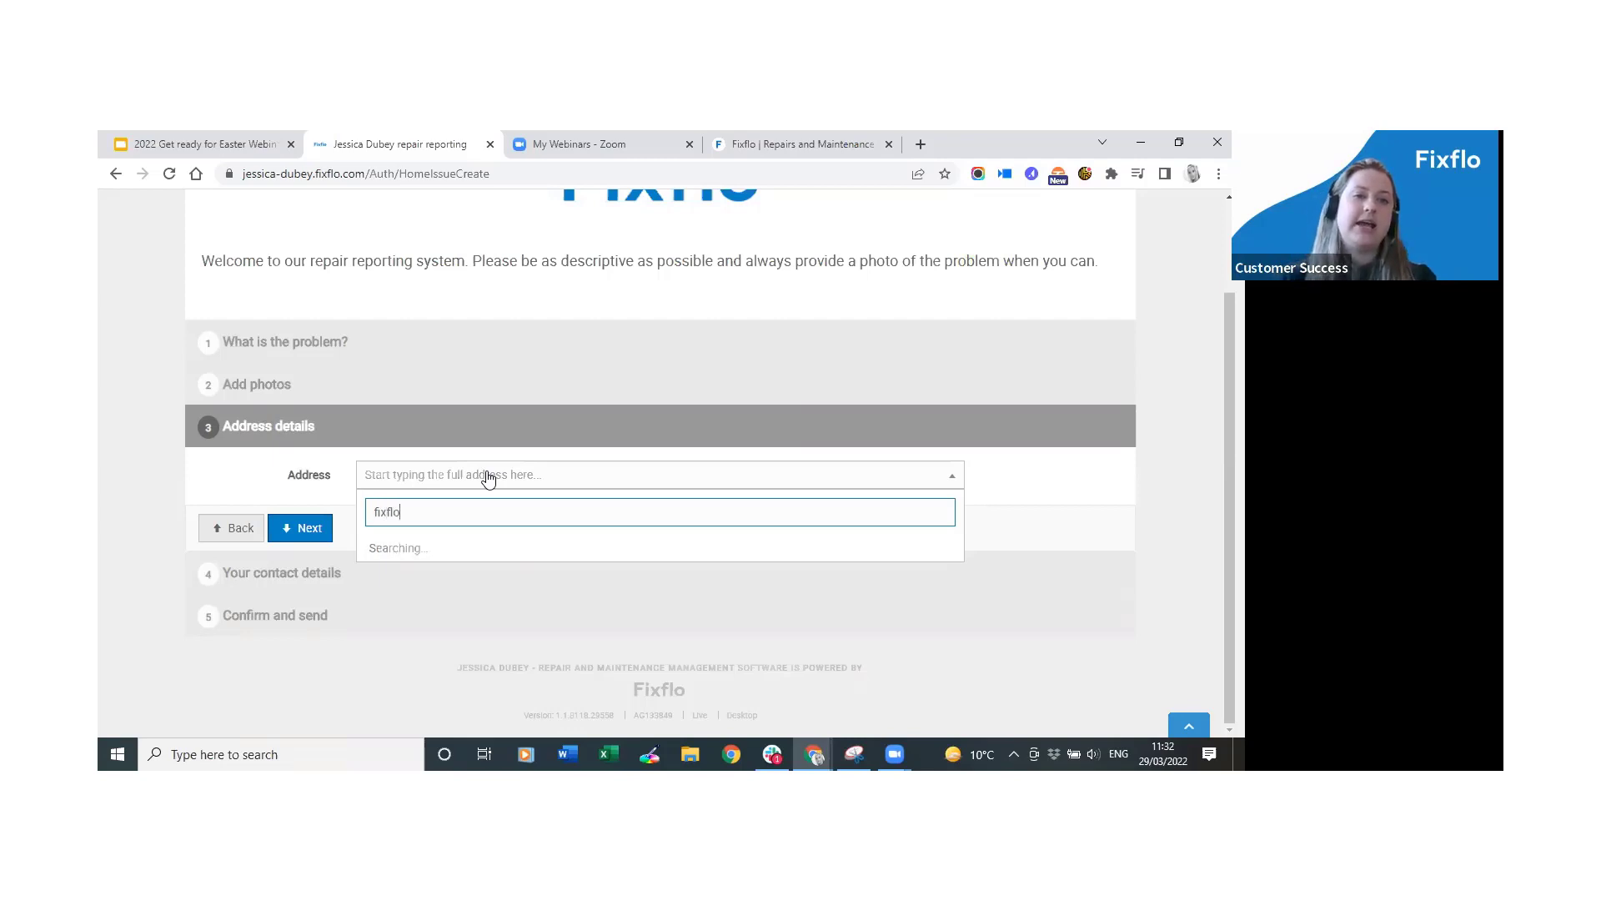
pyautogui.click(450, 547)
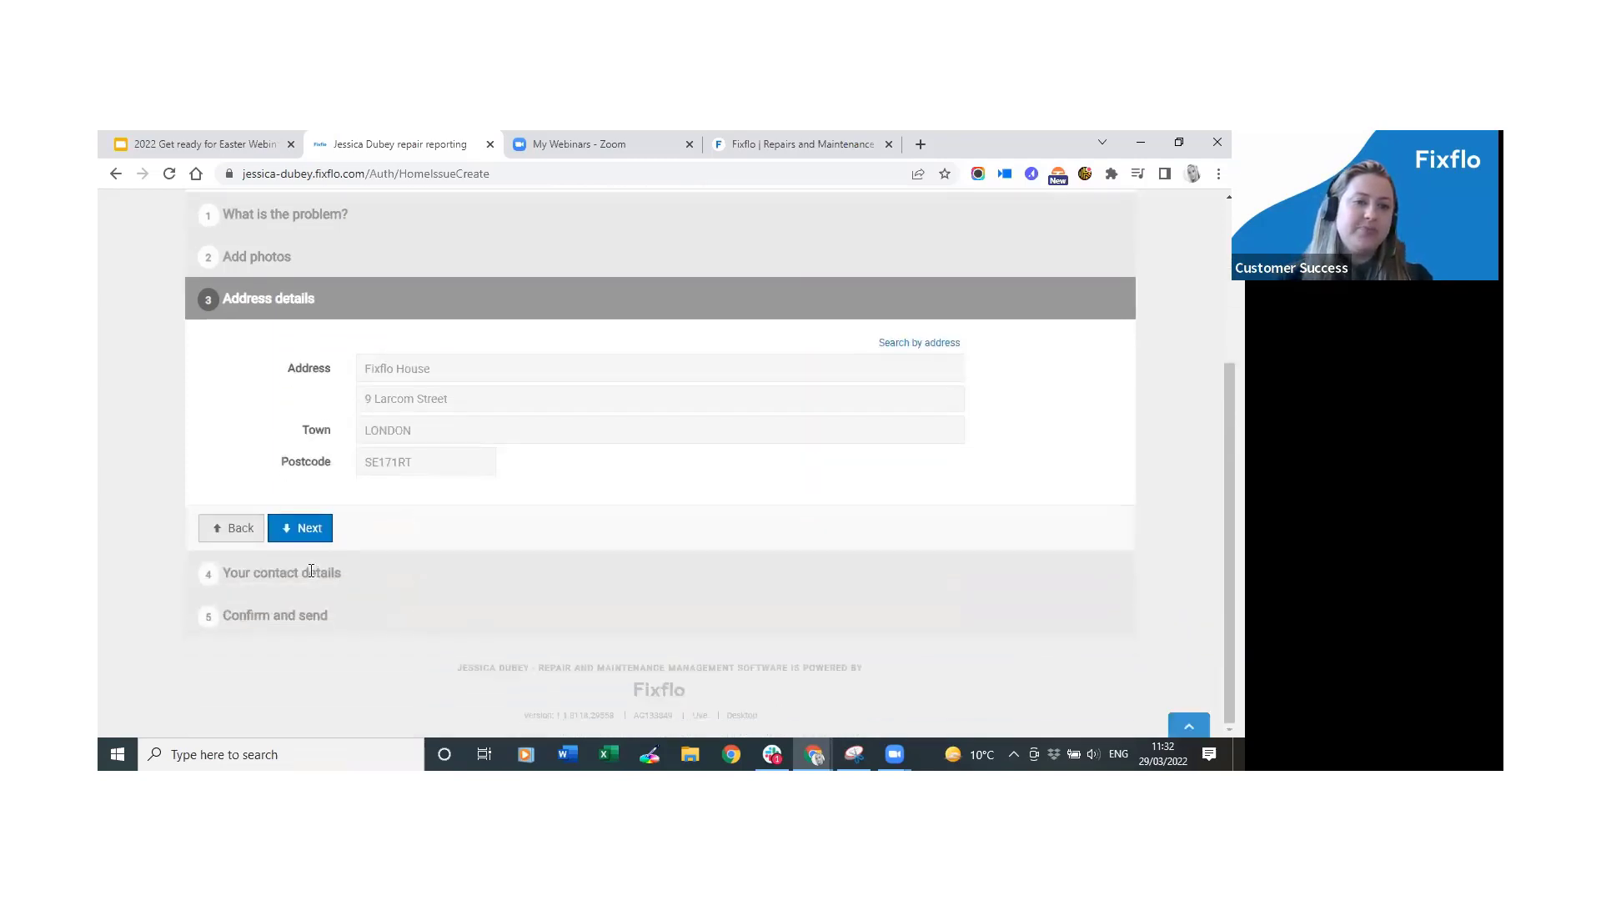
pyautogui.click(317, 537)
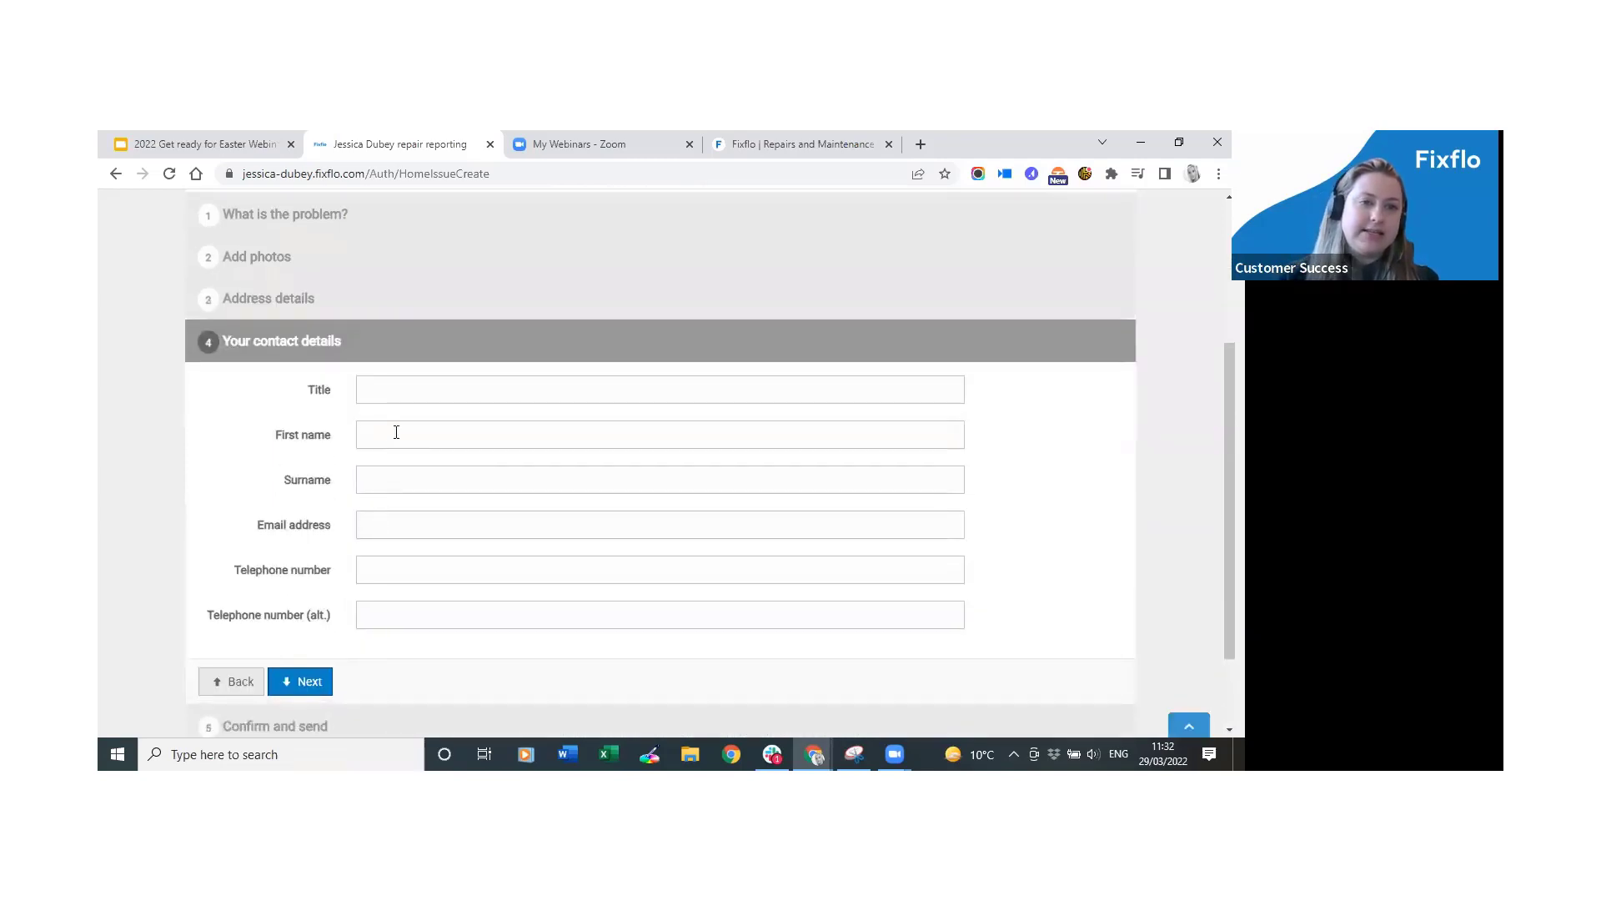
# Fill in the reporter's first name, surname, e-mail address and telephone number.
pyautogui.click(396, 432)
pyautogui.press('Tab')
pyautogui.press('Tab')
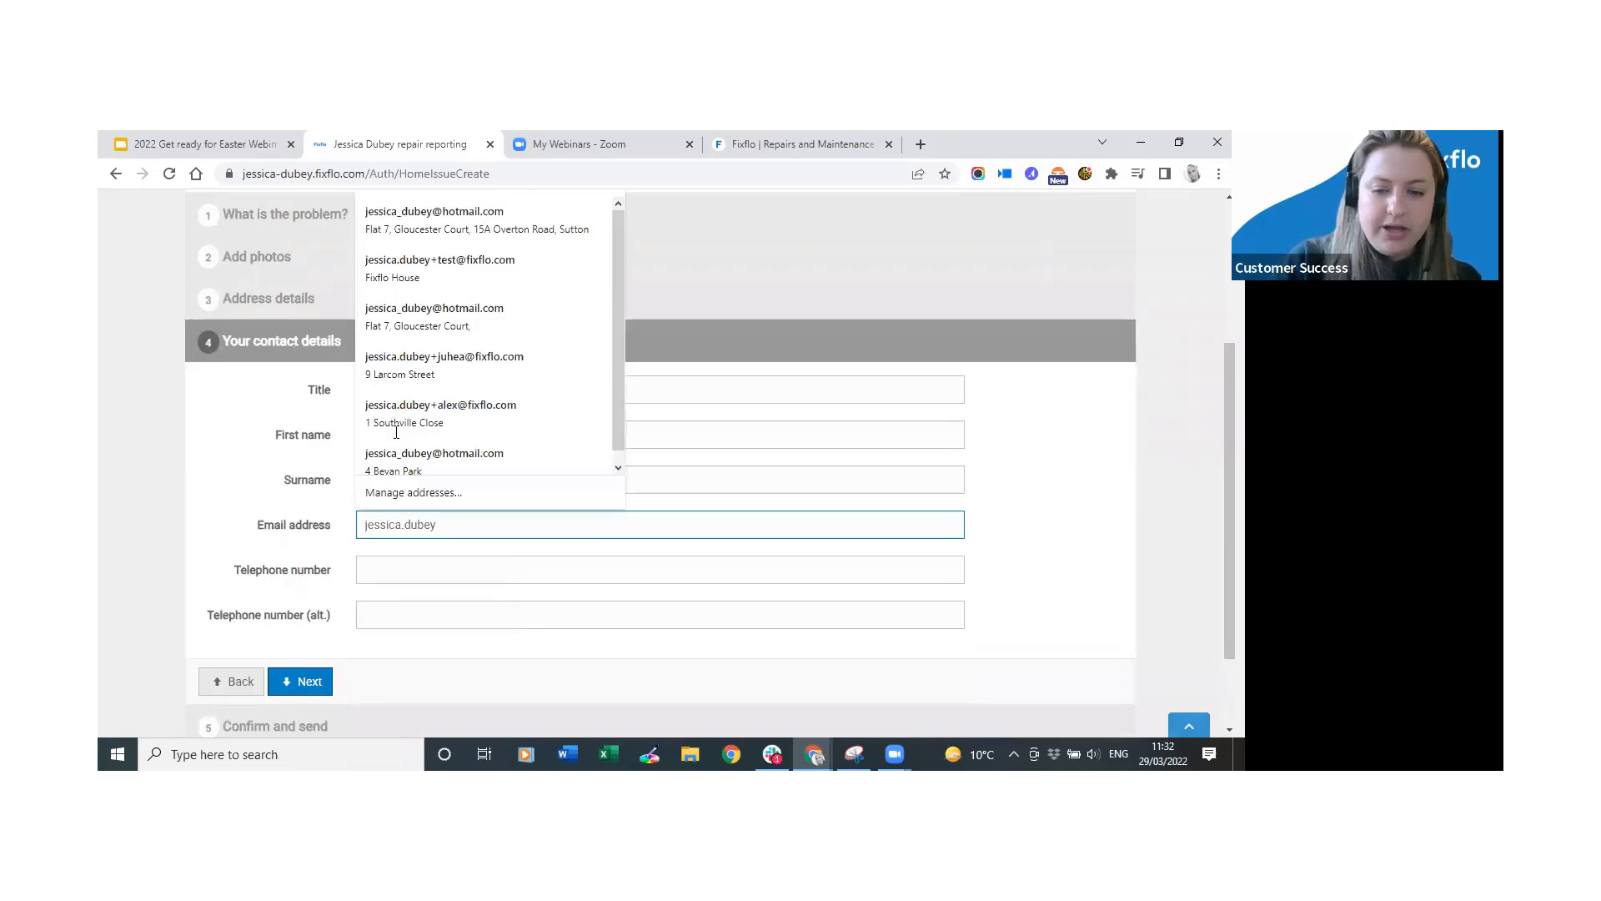
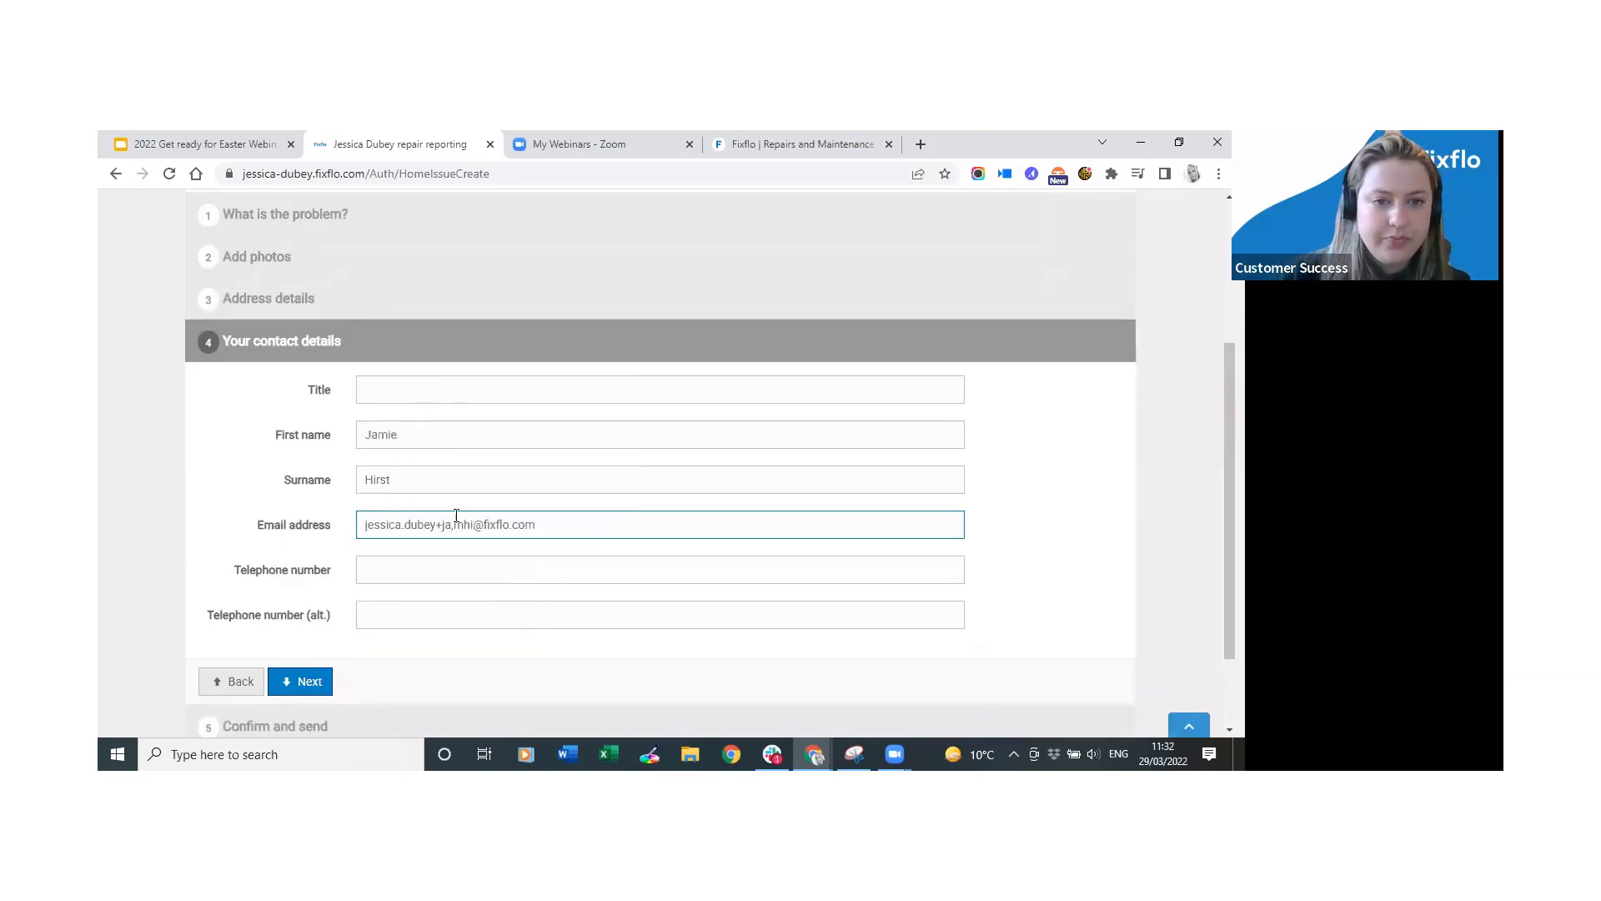
pyautogui.click(451, 525)
pyautogui.press('BackSpace')
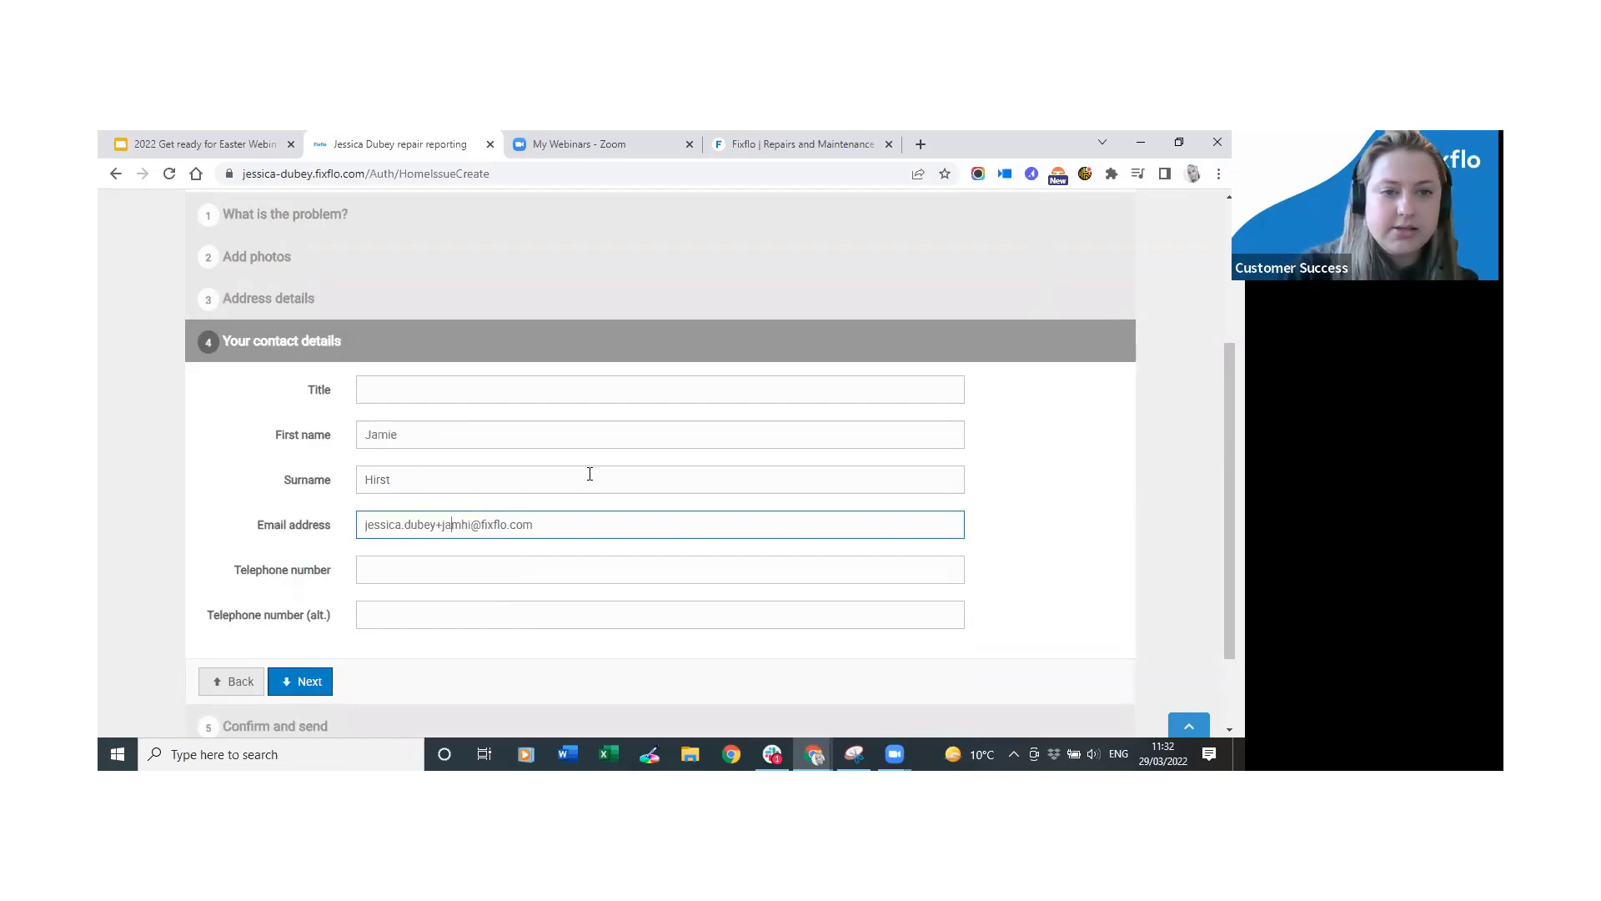
pyautogui.click(584, 571)
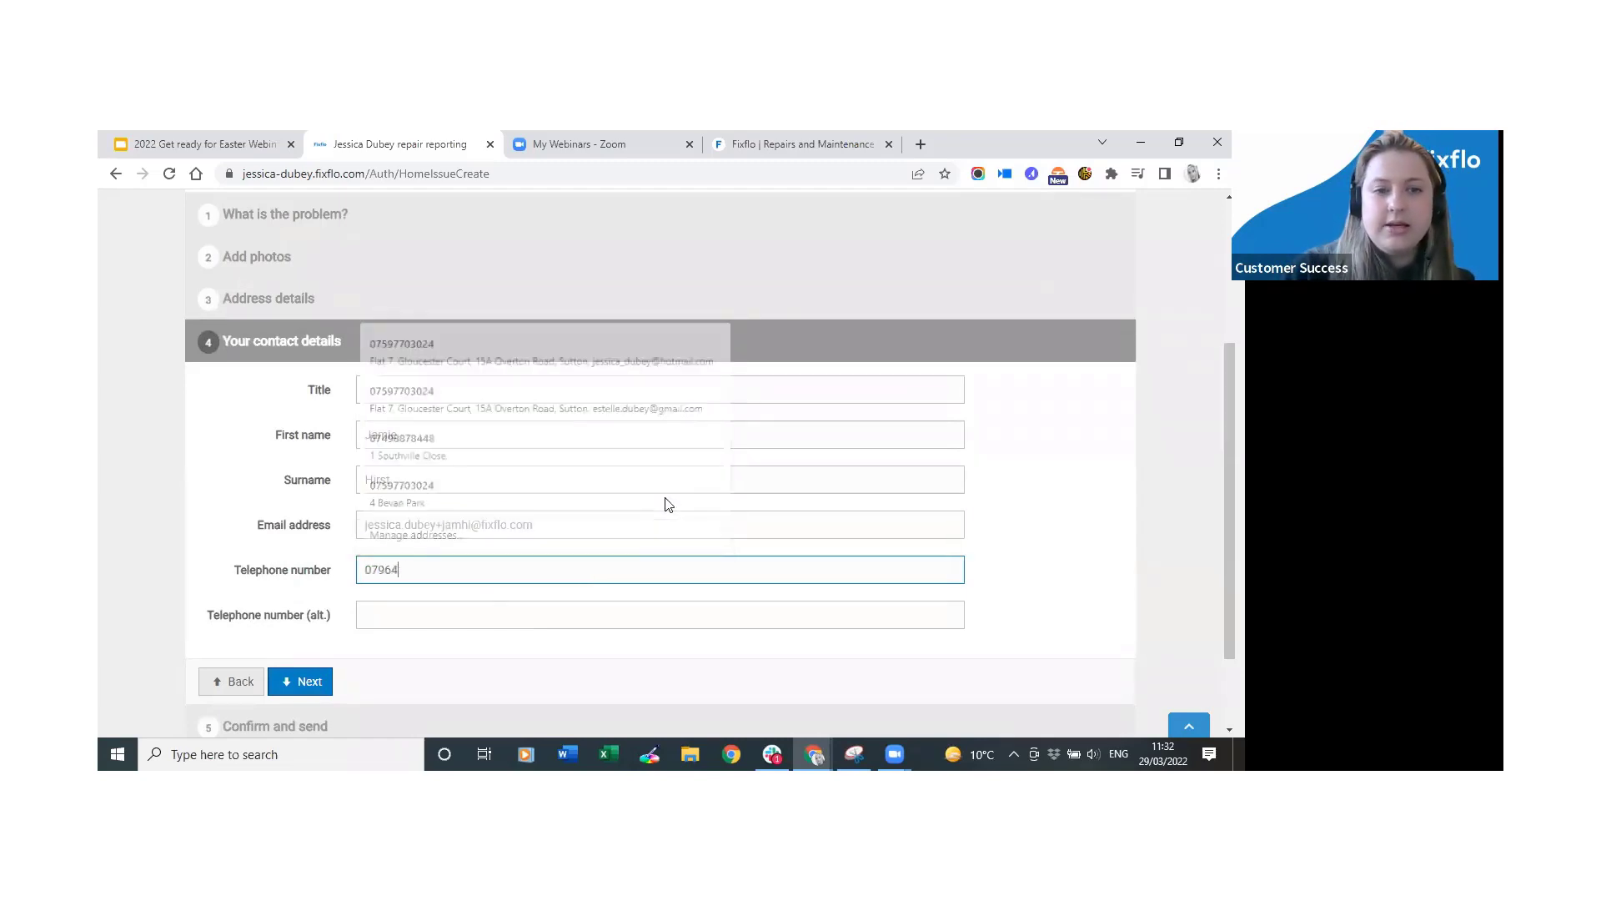
pyautogui.scroll(-2, 309, 576)
# Answer No to all four coronavirus questions and accept the terms and conditions.
pyautogui.click(300, 564)
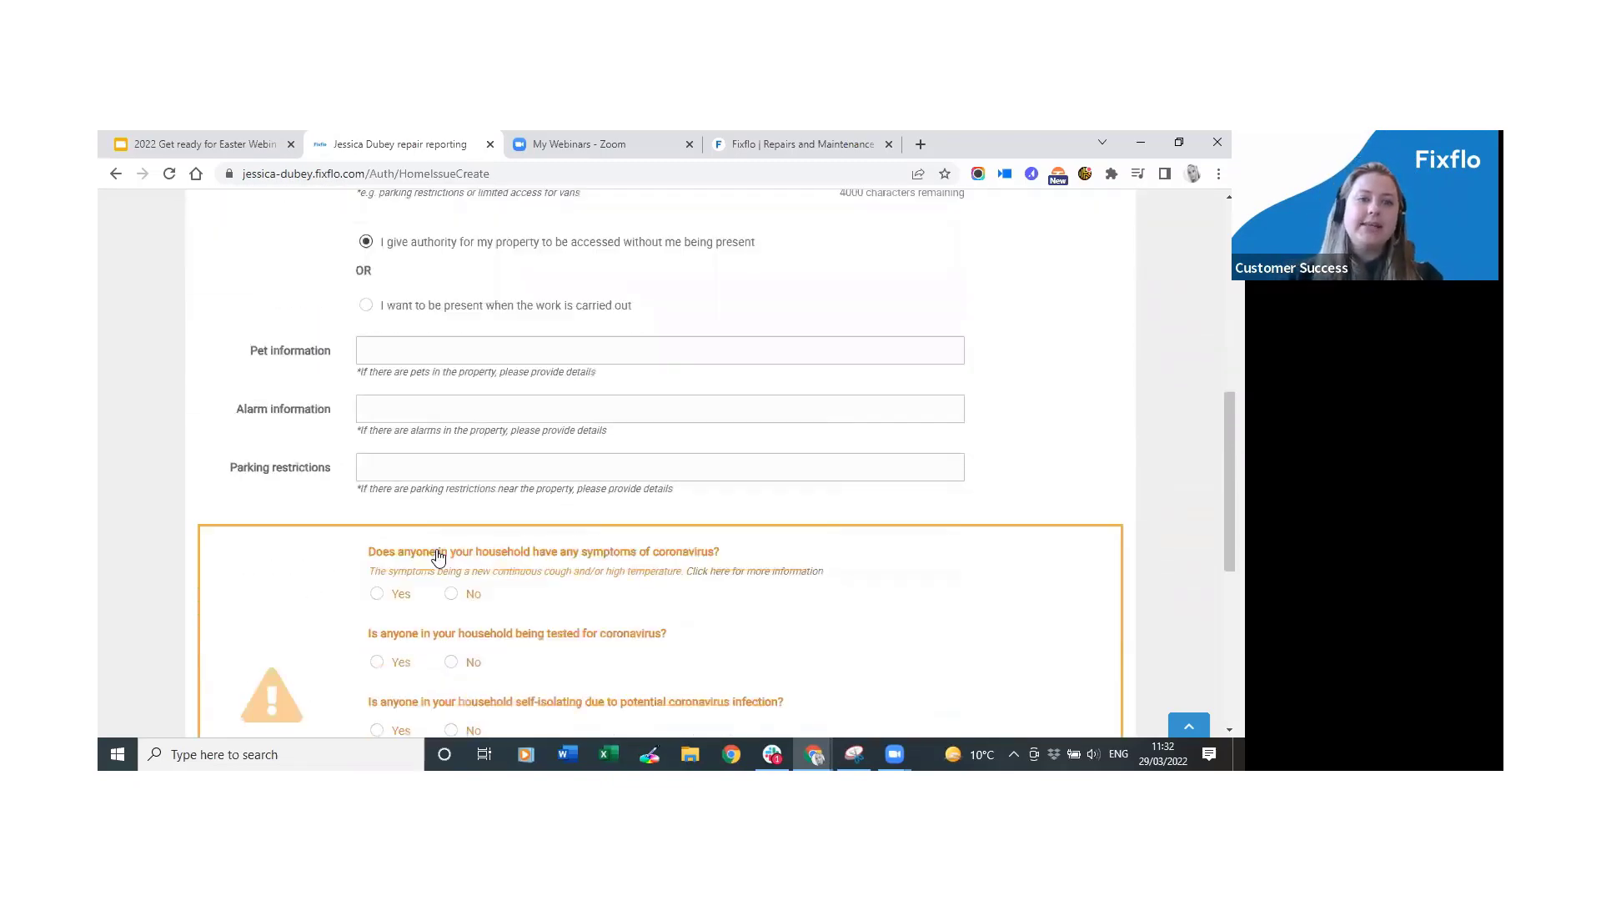
pyautogui.scroll(-2, 384, 576)
pyautogui.click(451, 486)
pyautogui.click(452, 554)
pyautogui.scroll(-3, 471, 621)
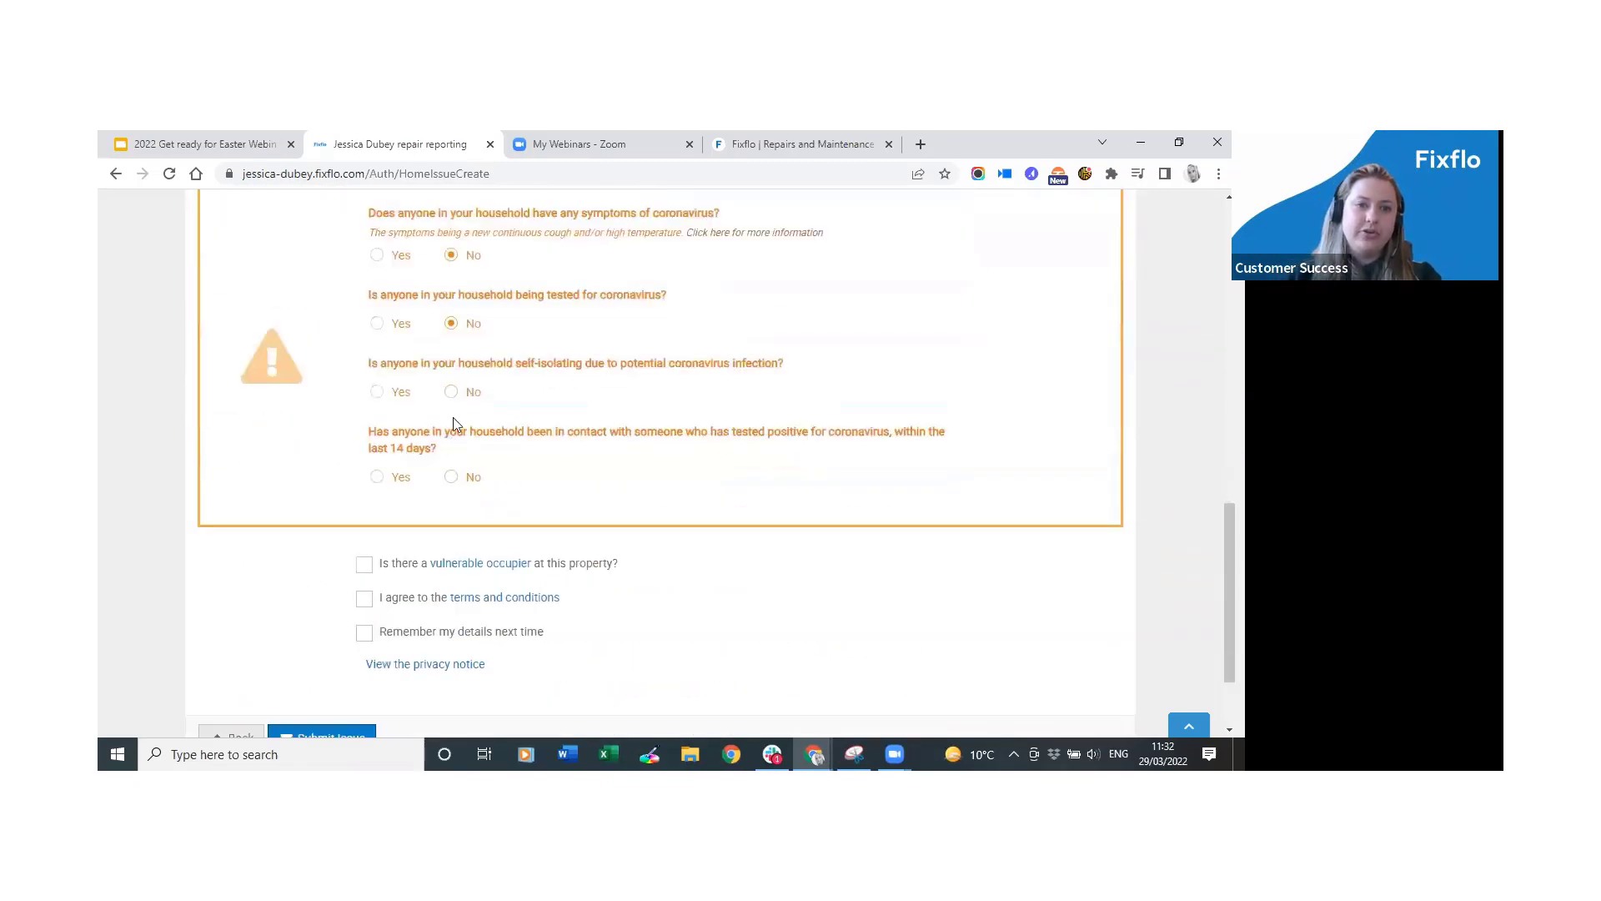
pyautogui.scroll(-1, 454, 444)
pyautogui.click(452, 371)
pyautogui.click(451, 457)
pyautogui.click(364, 578)
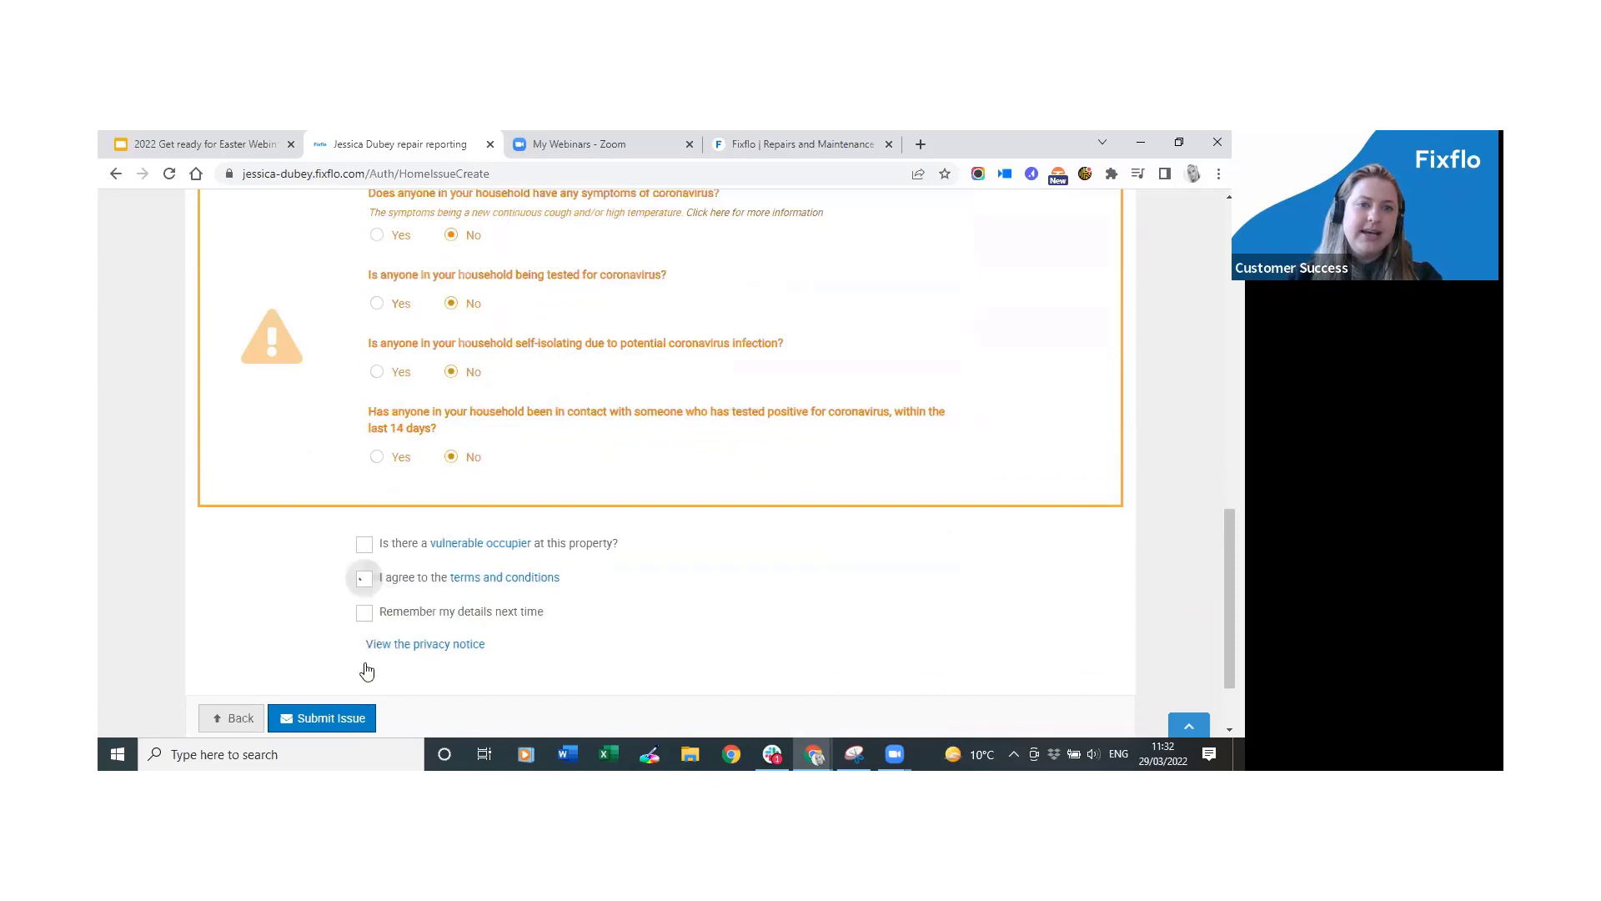
# Submit and confirm the repair issue, then return to the start of the form.
pyautogui.click(351, 718)
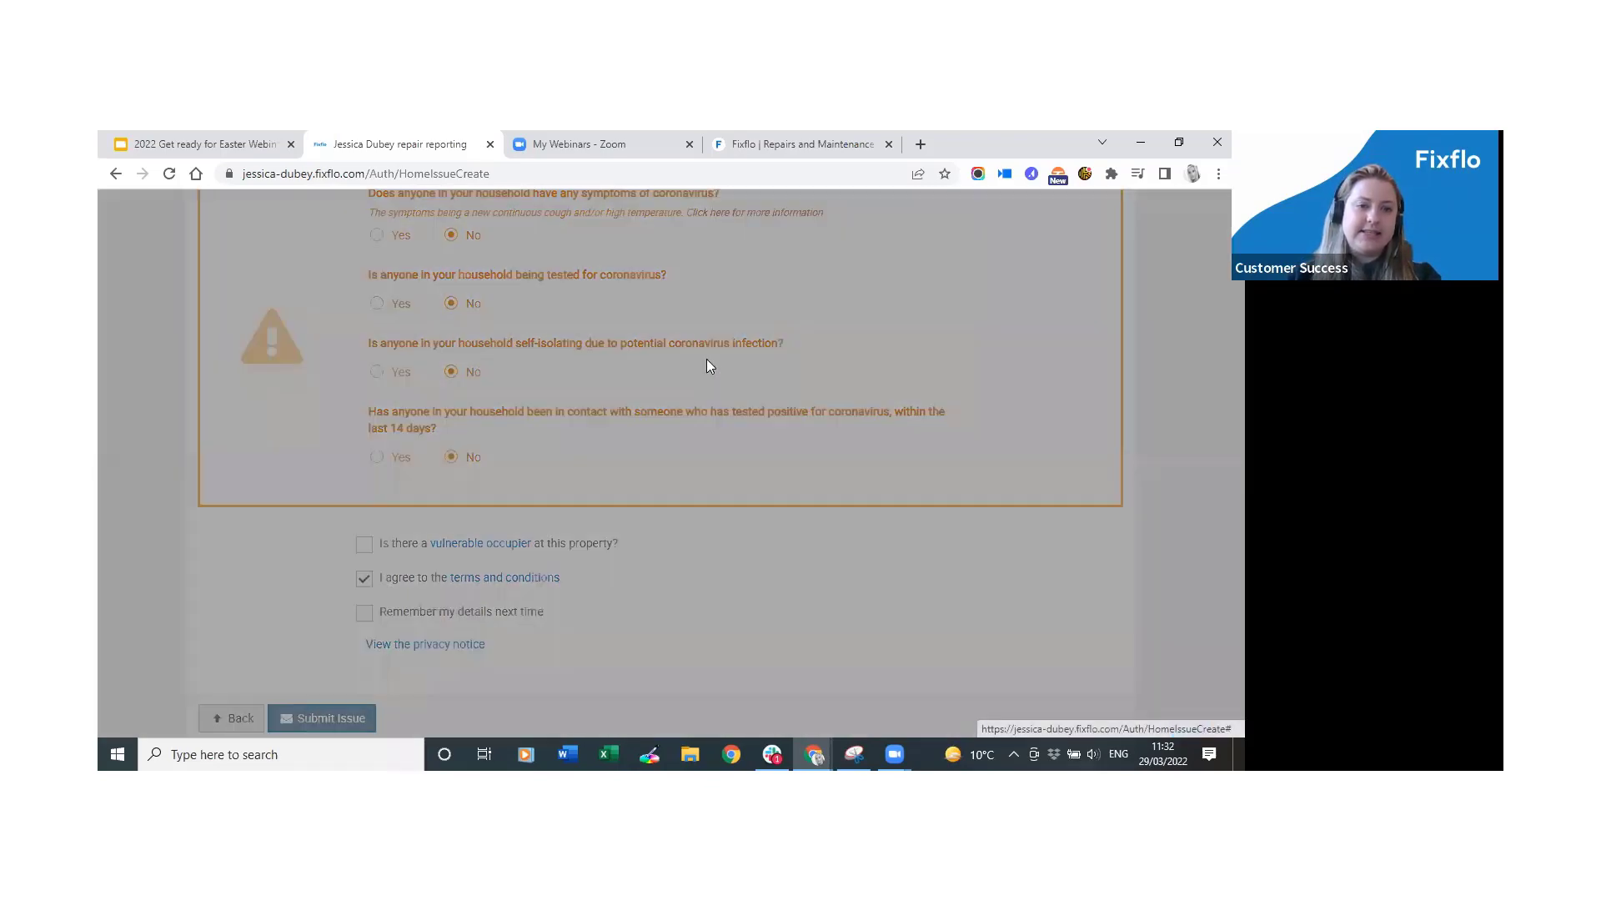
pyautogui.click(836, 346)
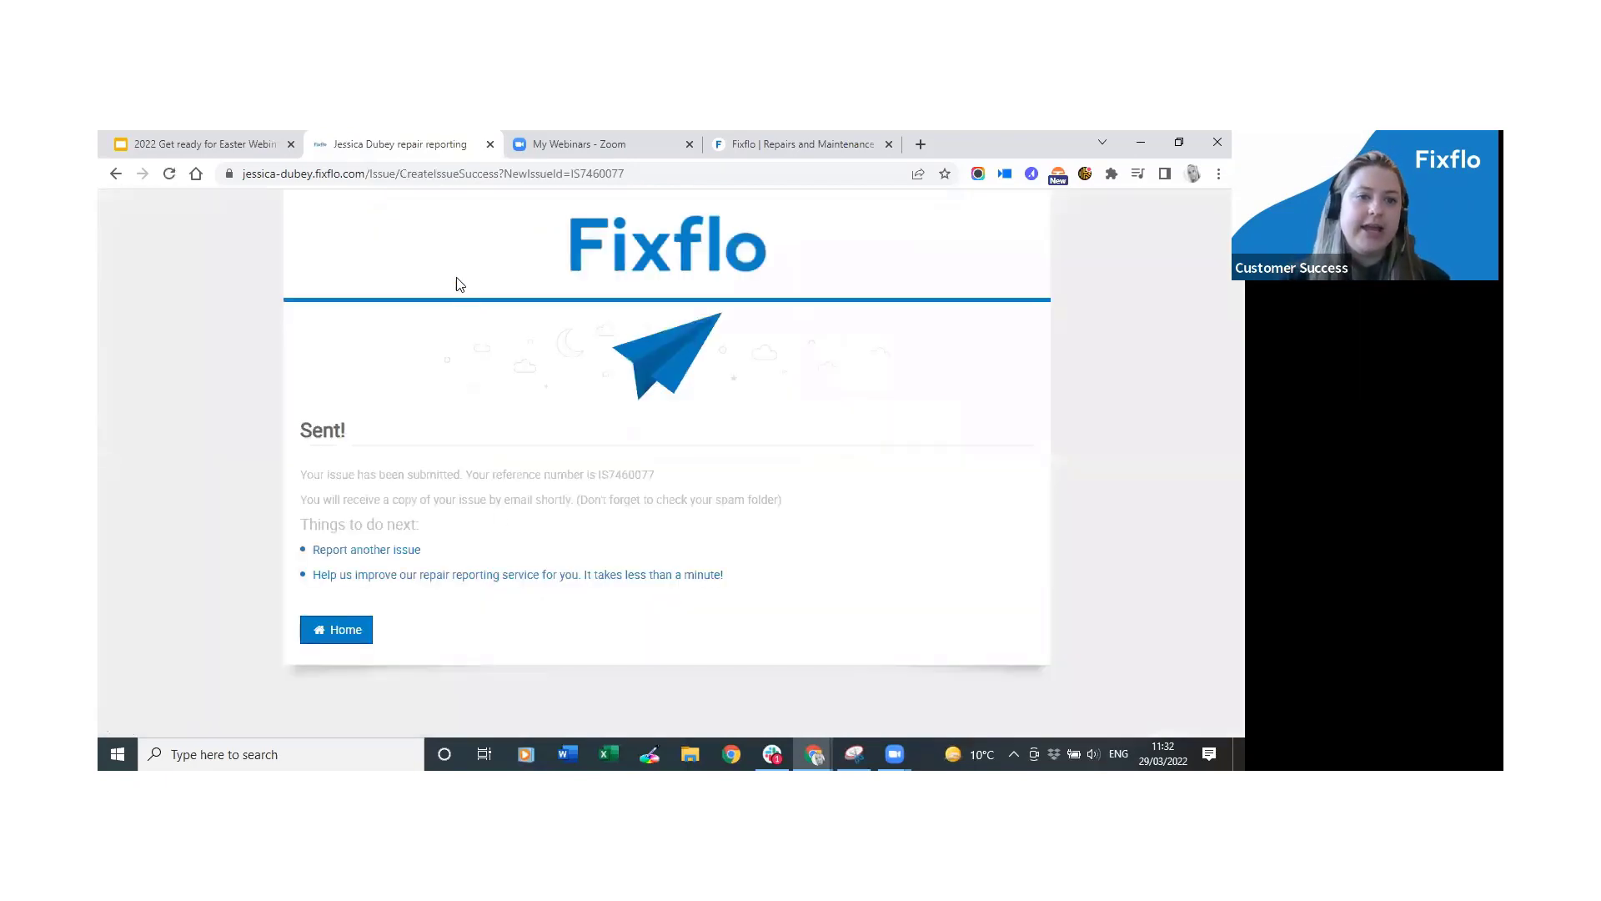
pyautogui.click(342, 638)
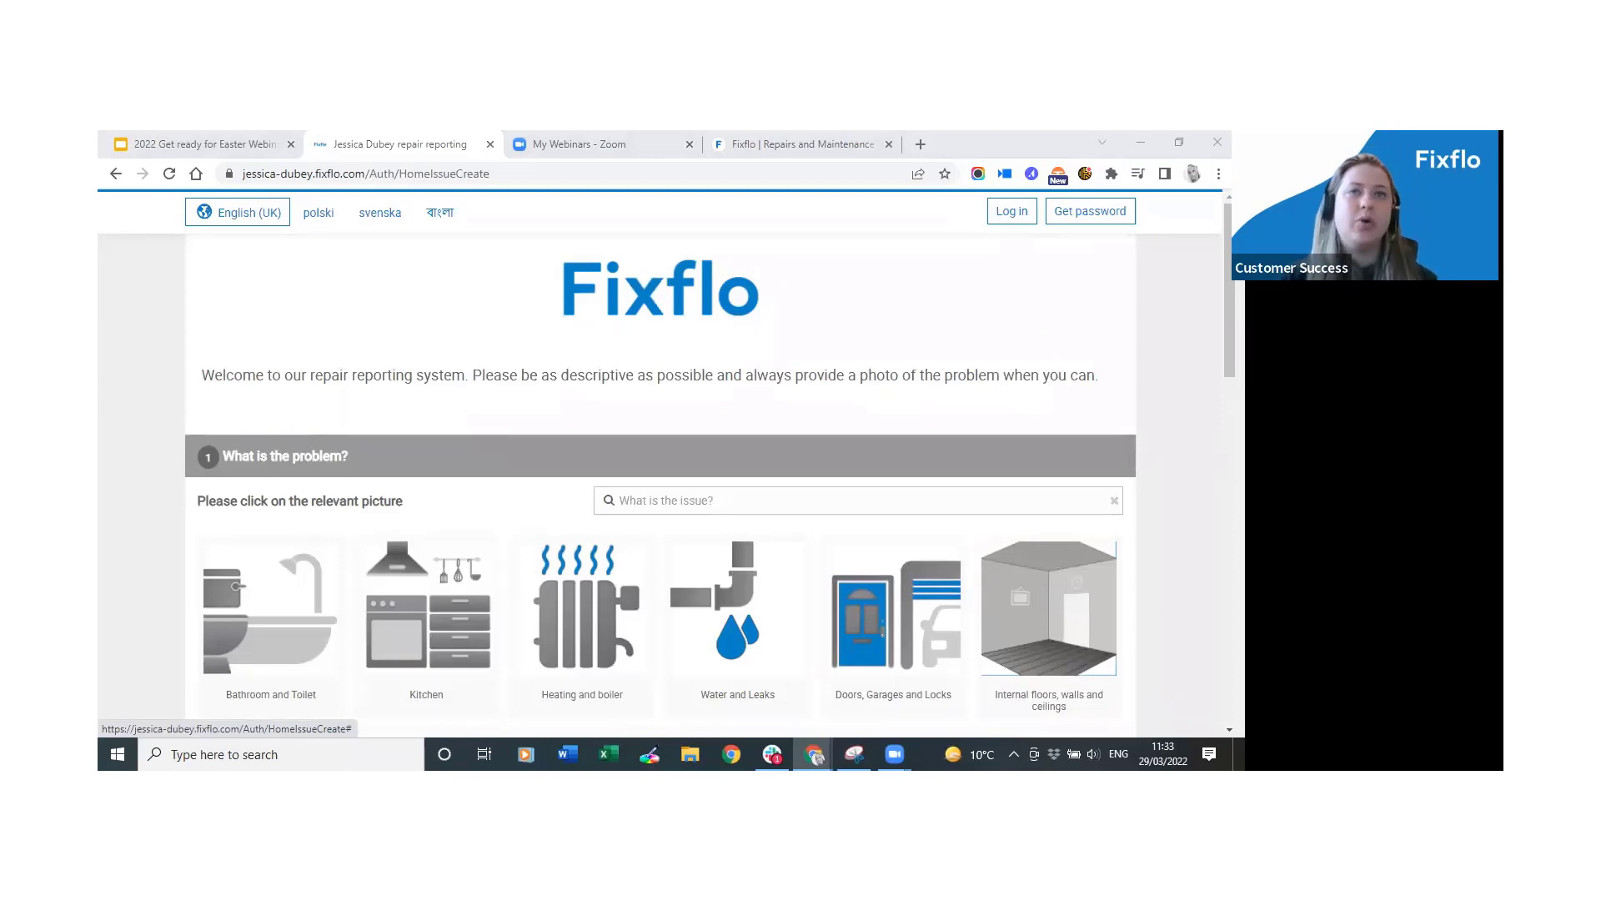
pyautogui.hotkey('alt', 'Tab')
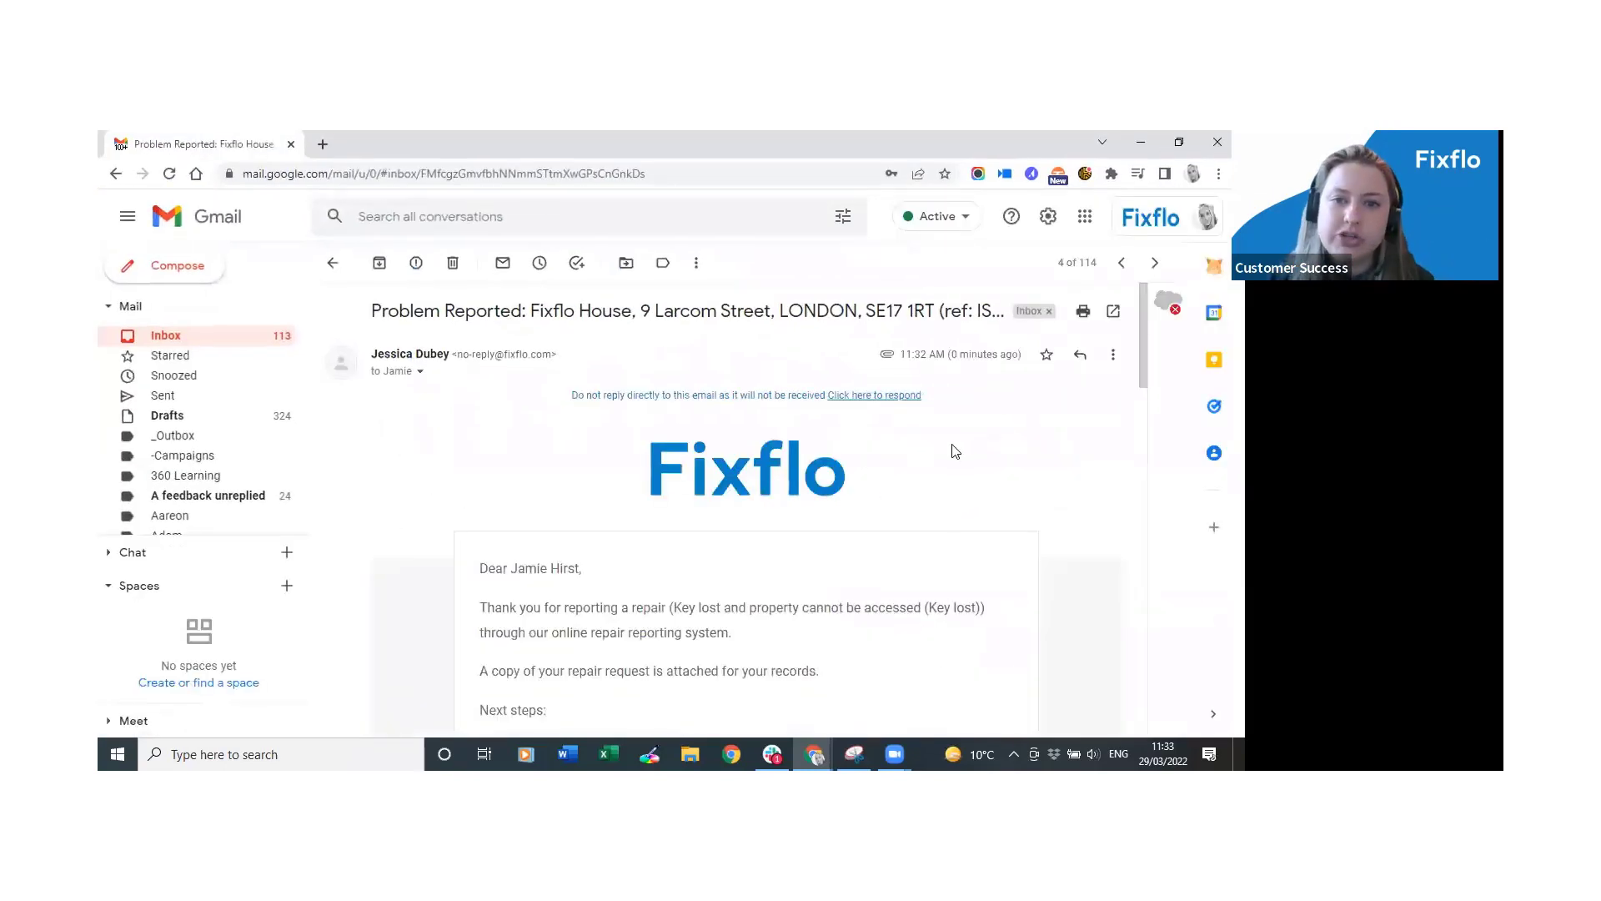
pyautogui.scroll(-1, 963, 464)
pyautogui.scroll(-2, 1041, 500)
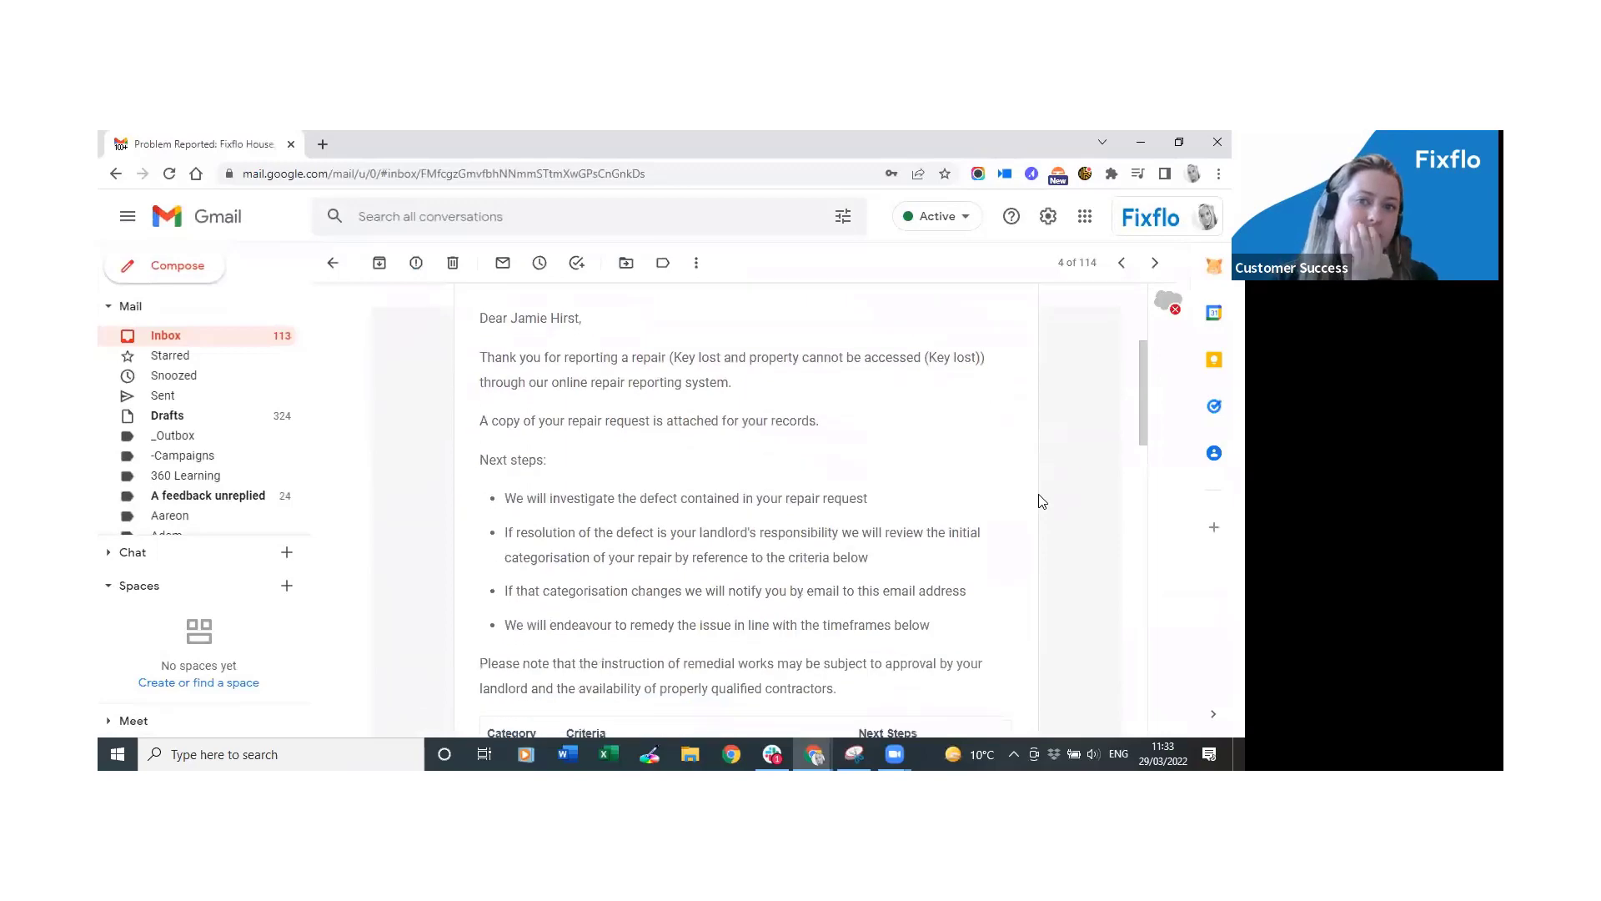
pyautogui.scroll(-1, 1041, 508)
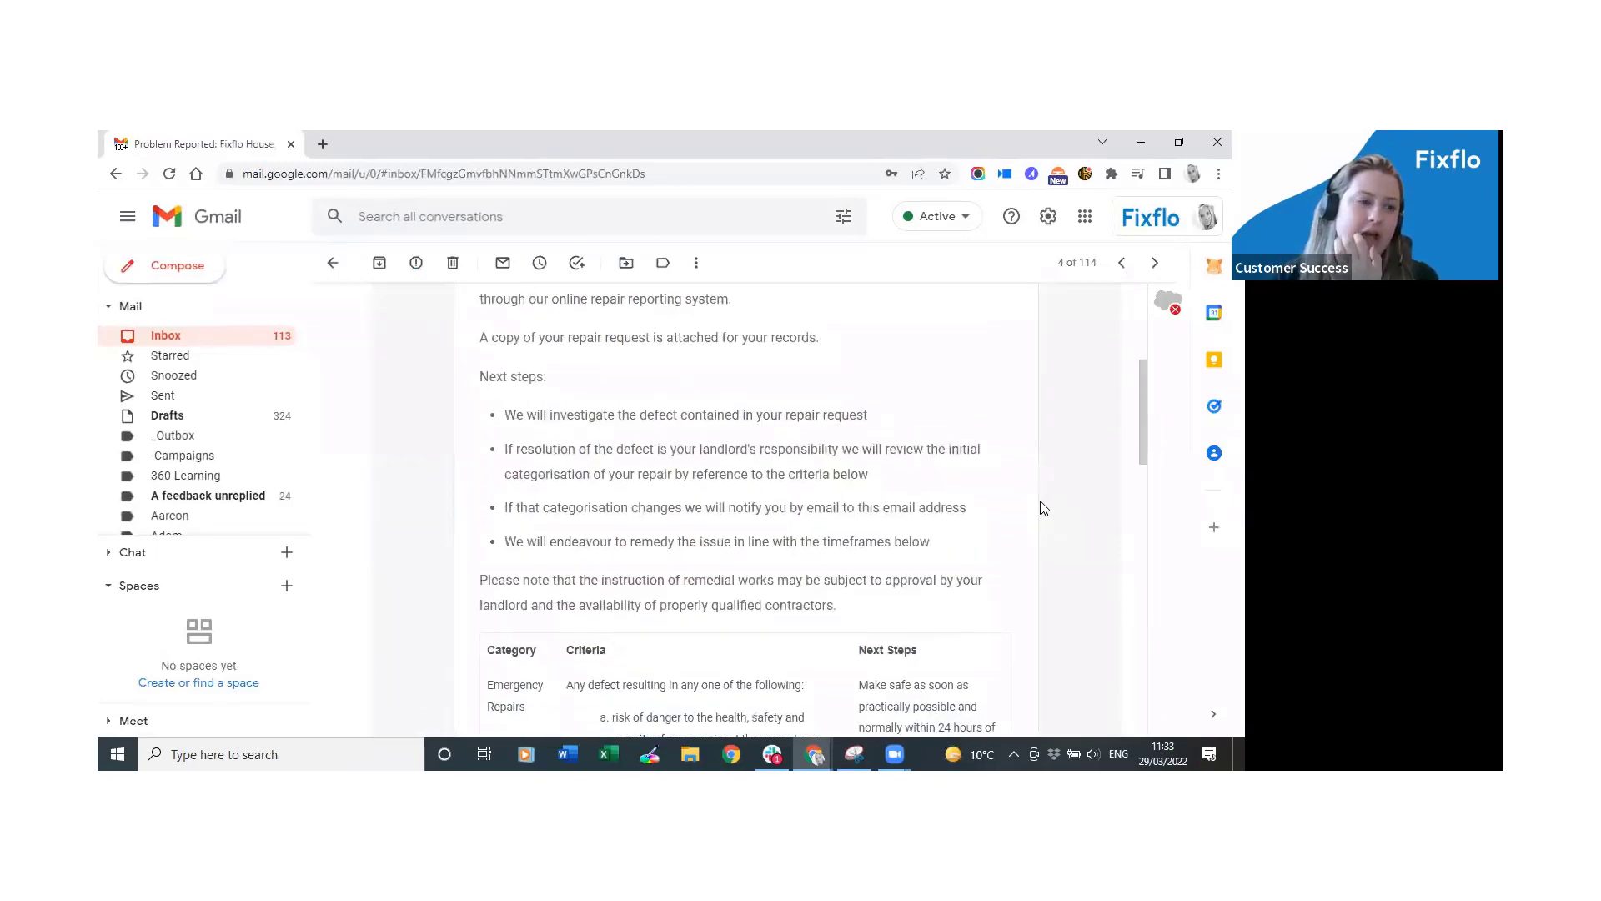
pyautogui.scroll(-3, 1041, 508)
pyautogui.scroll(3, 1041, 508)
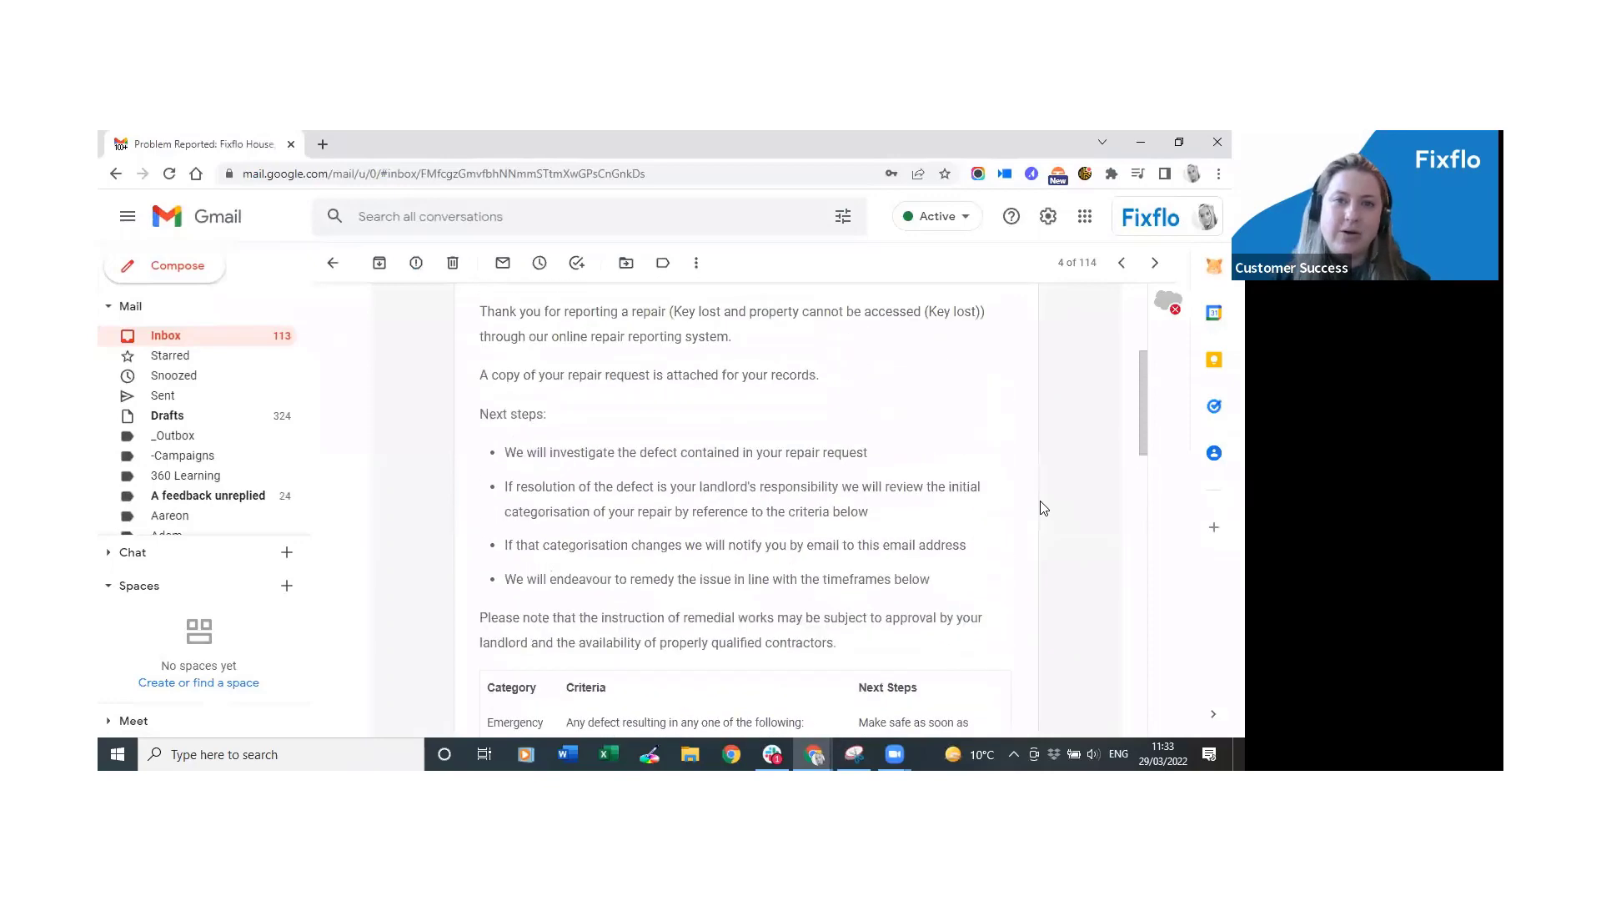
pyautogui.scroll(3, 1041, 508)
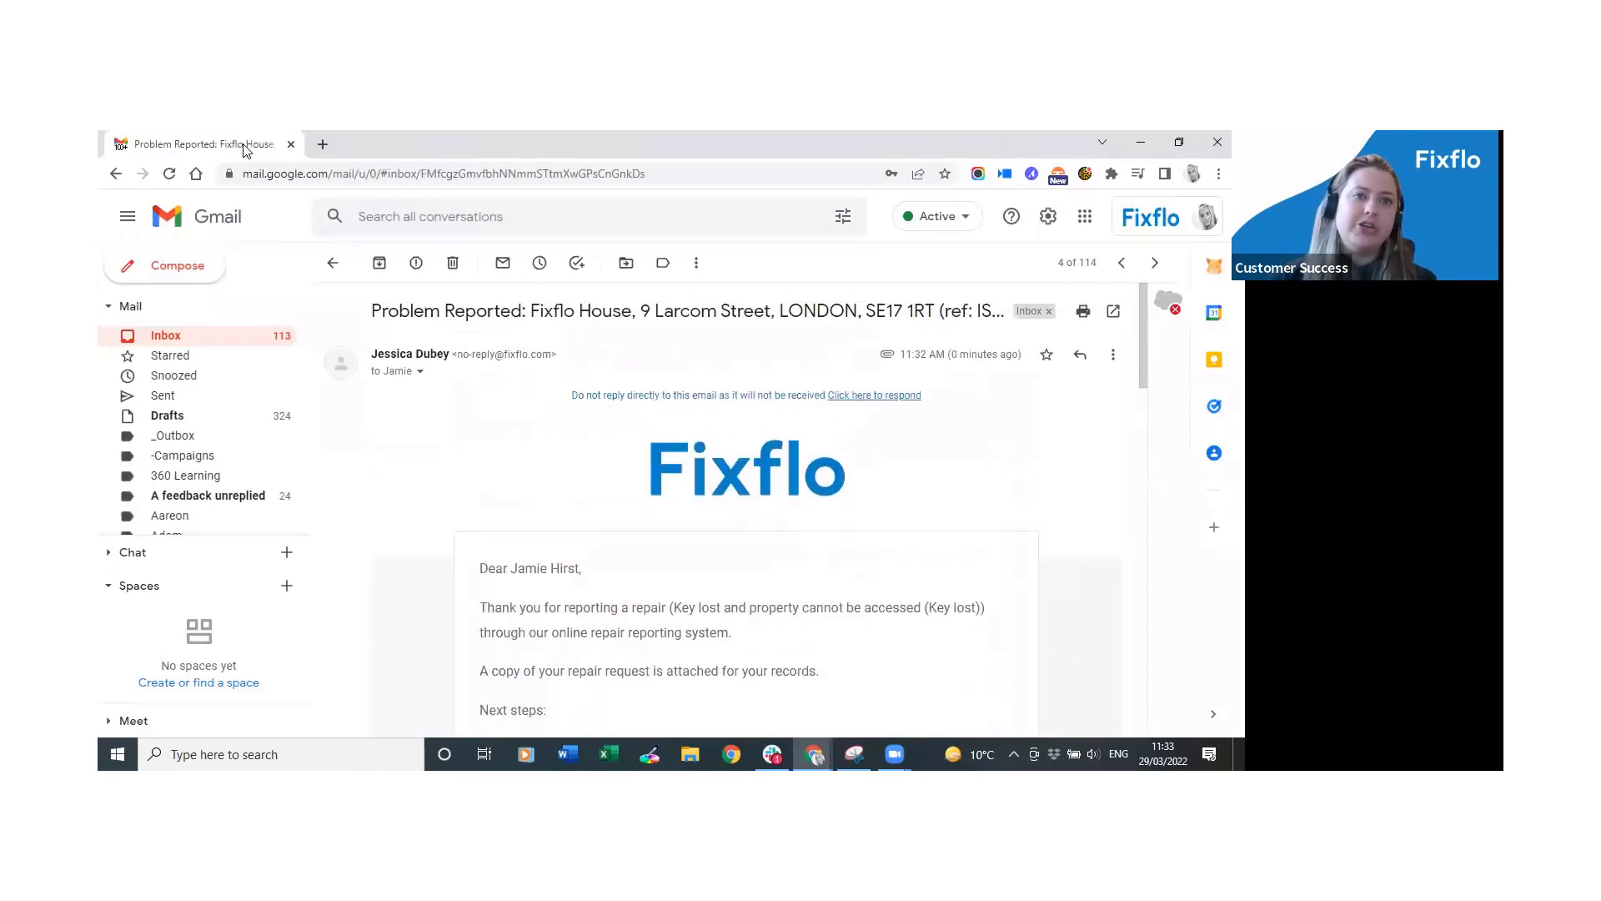
pyautogui.click(291, 145)
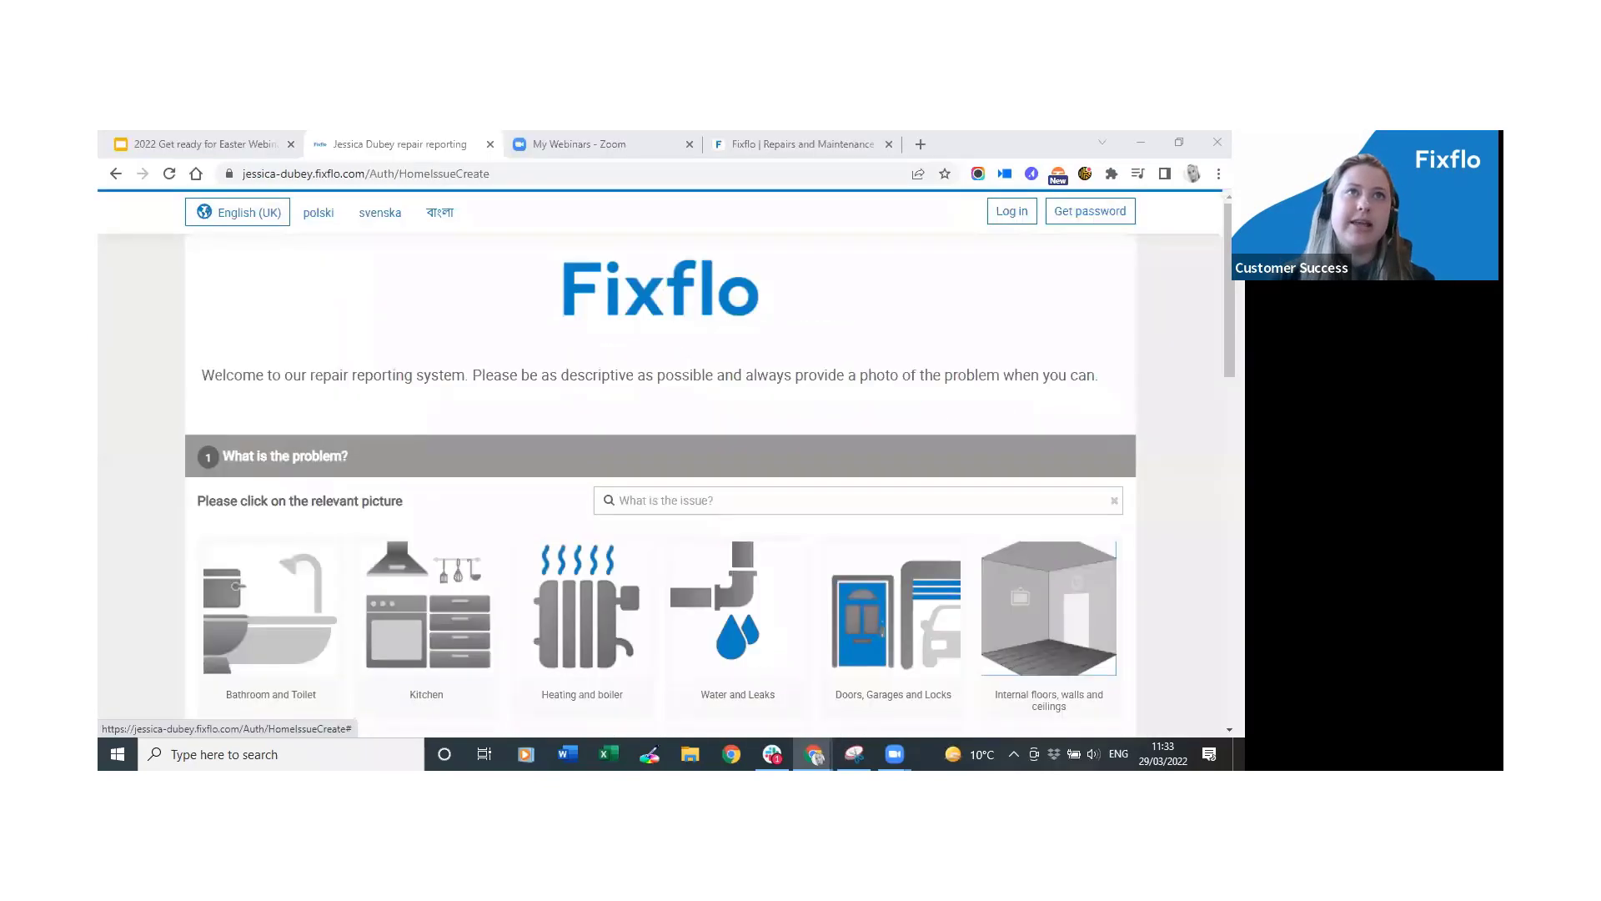
# Log in to the agent dashboard and open Issues > Issue search.
pyautogui.click(1003, 212)
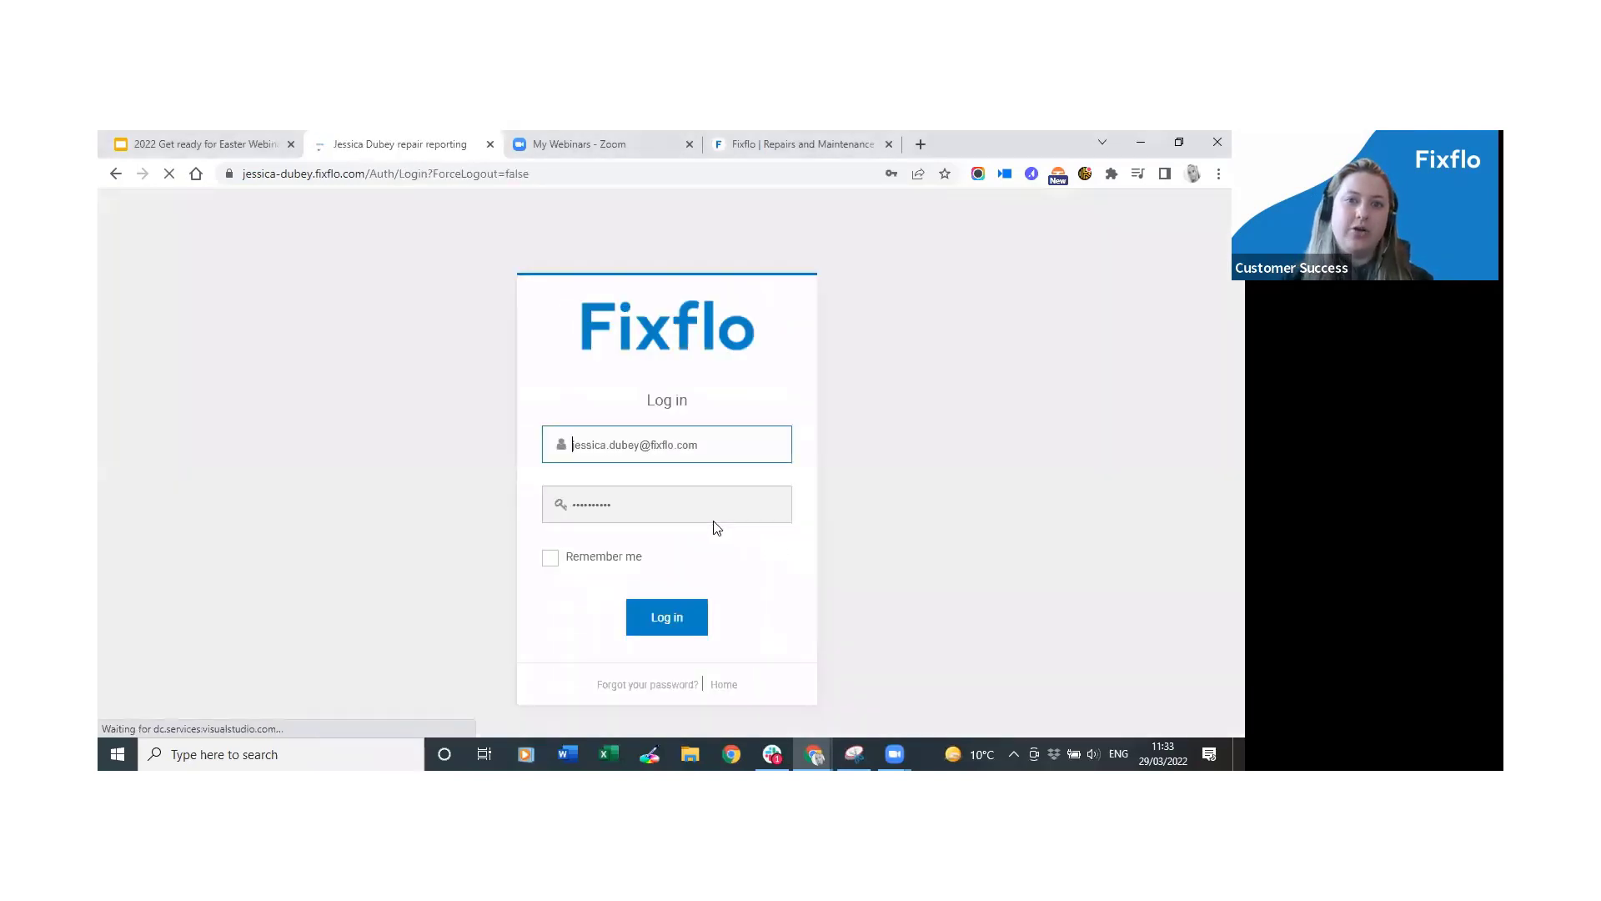
pyautogui.click(681, 617)
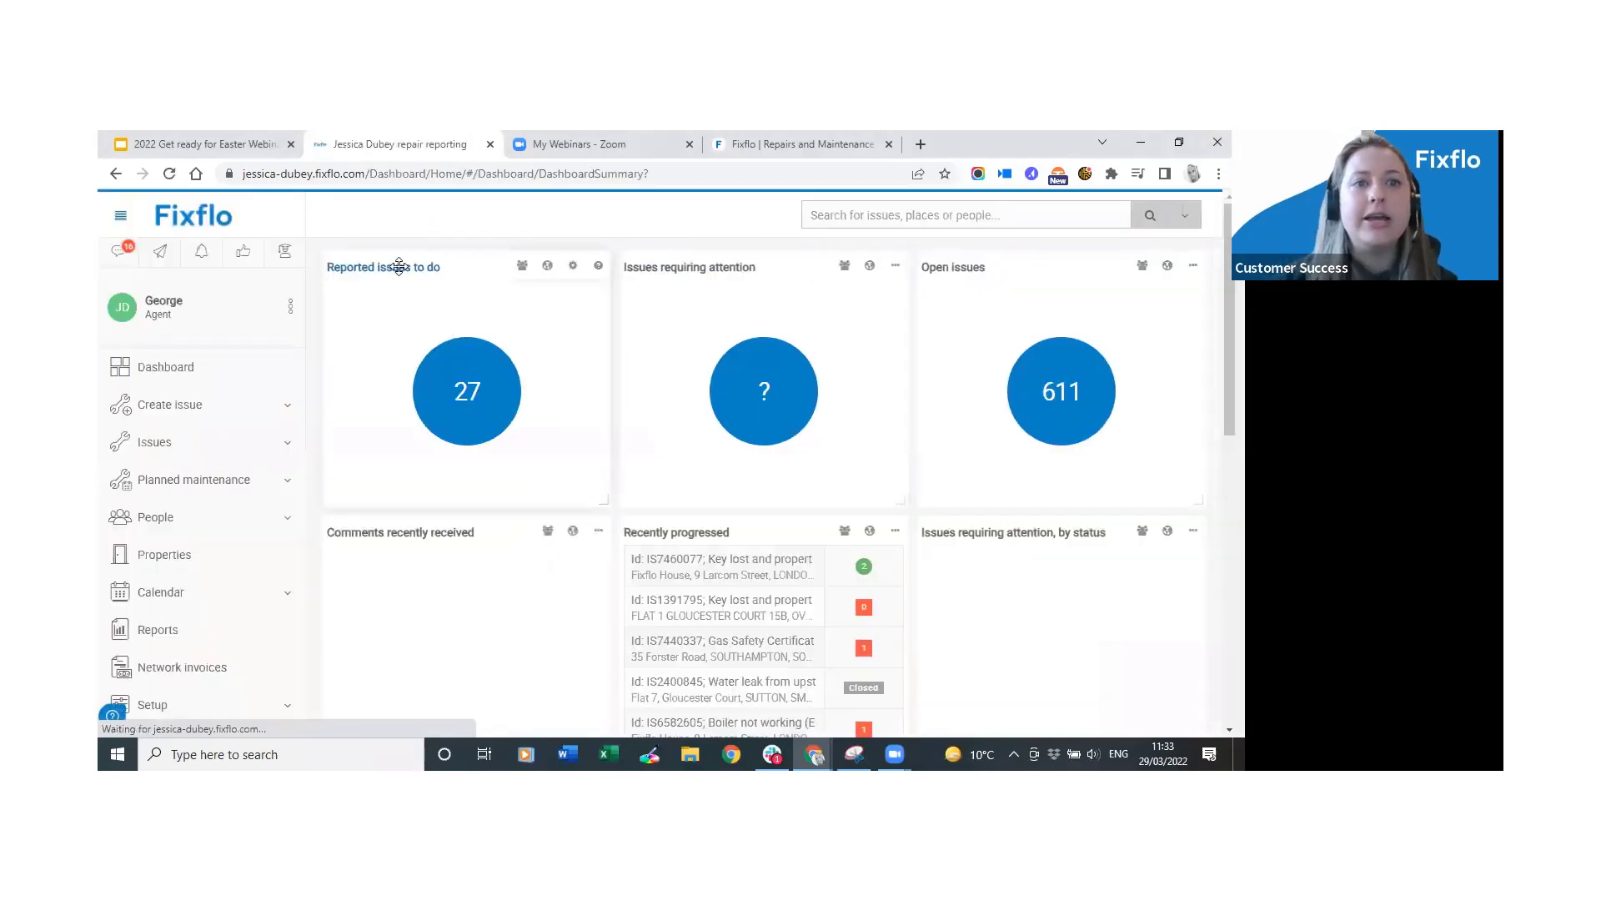
pyautogui.click(213, 442)
pyautogui.click(213, 477)
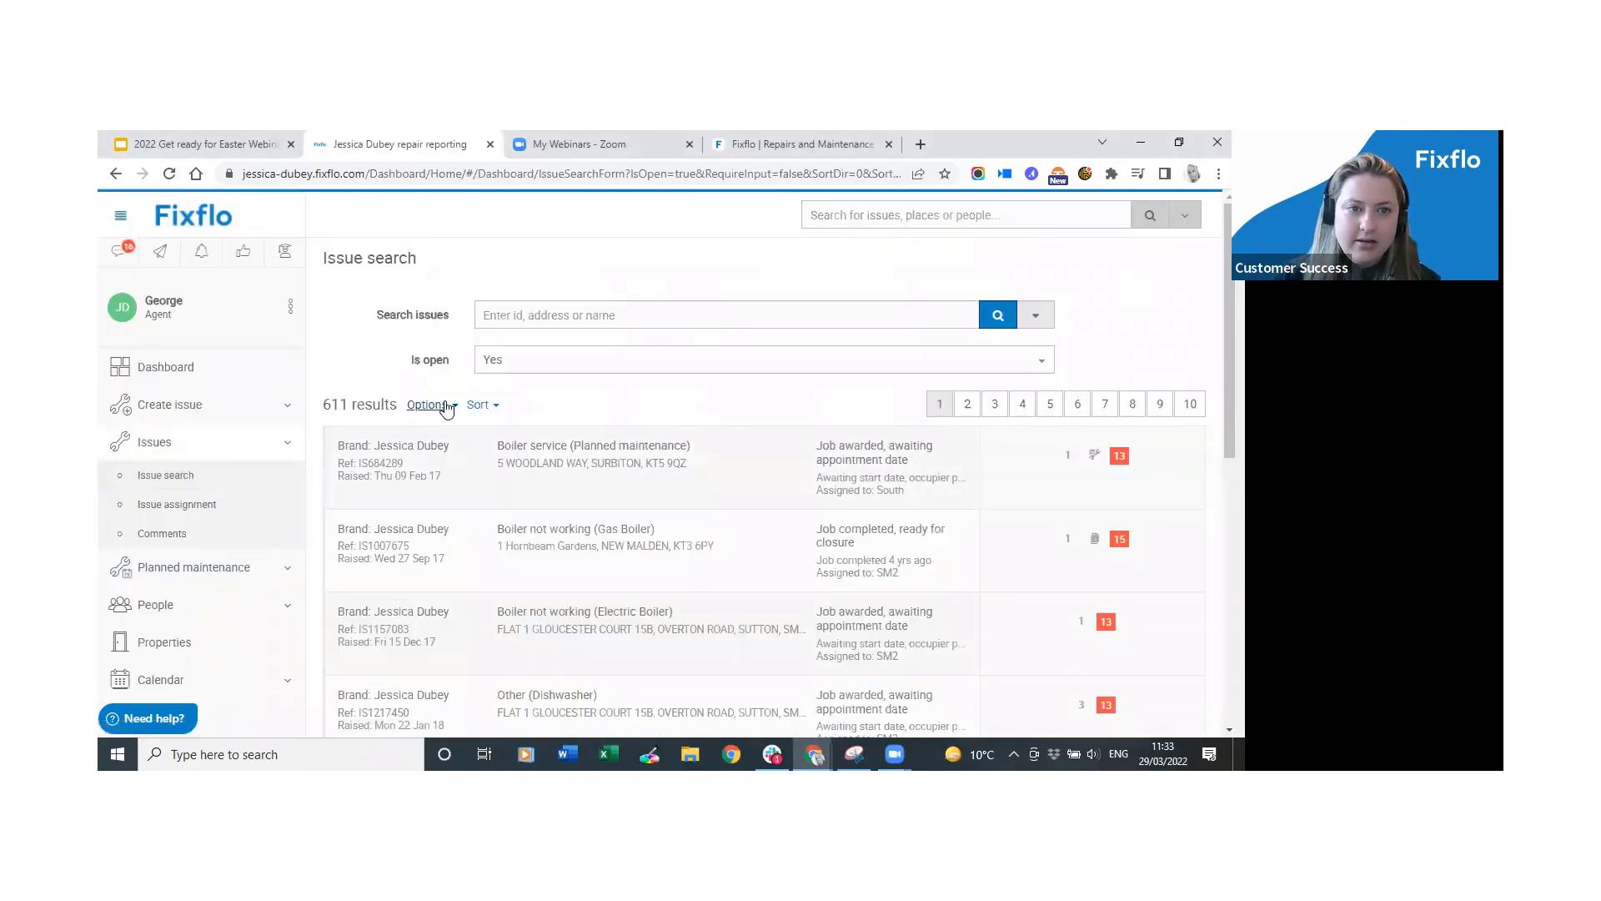
# Sort the issue results descending and open the newest Key lost issue.
pyautogui.click(496, 406)
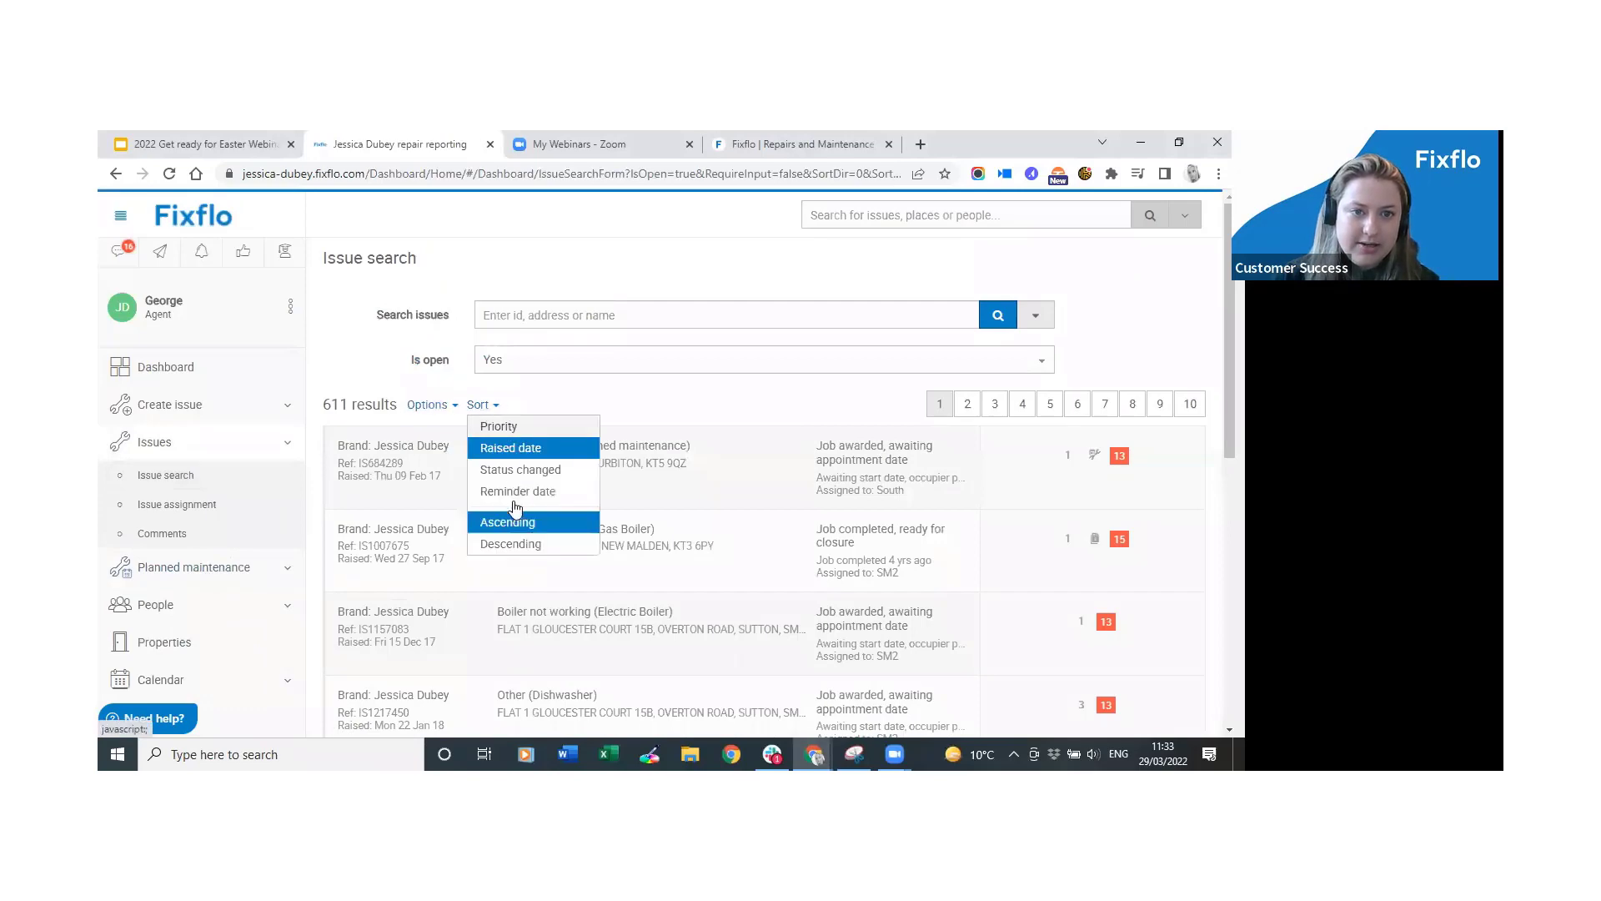
pyautogui.click(520, 544)
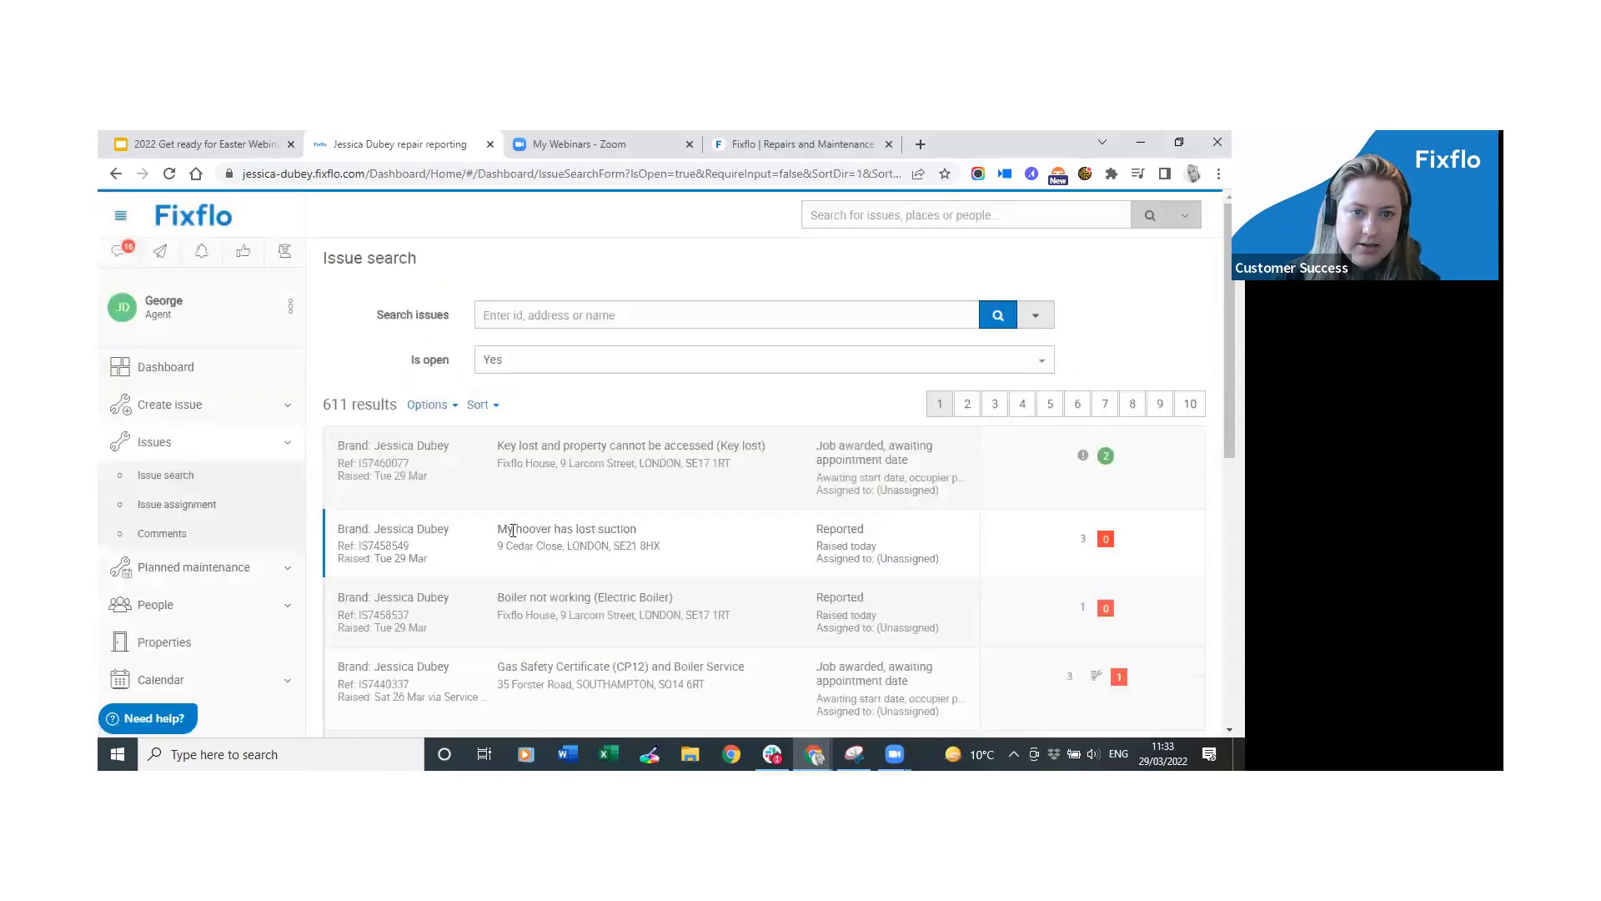
pyautogui.click(795, 482)
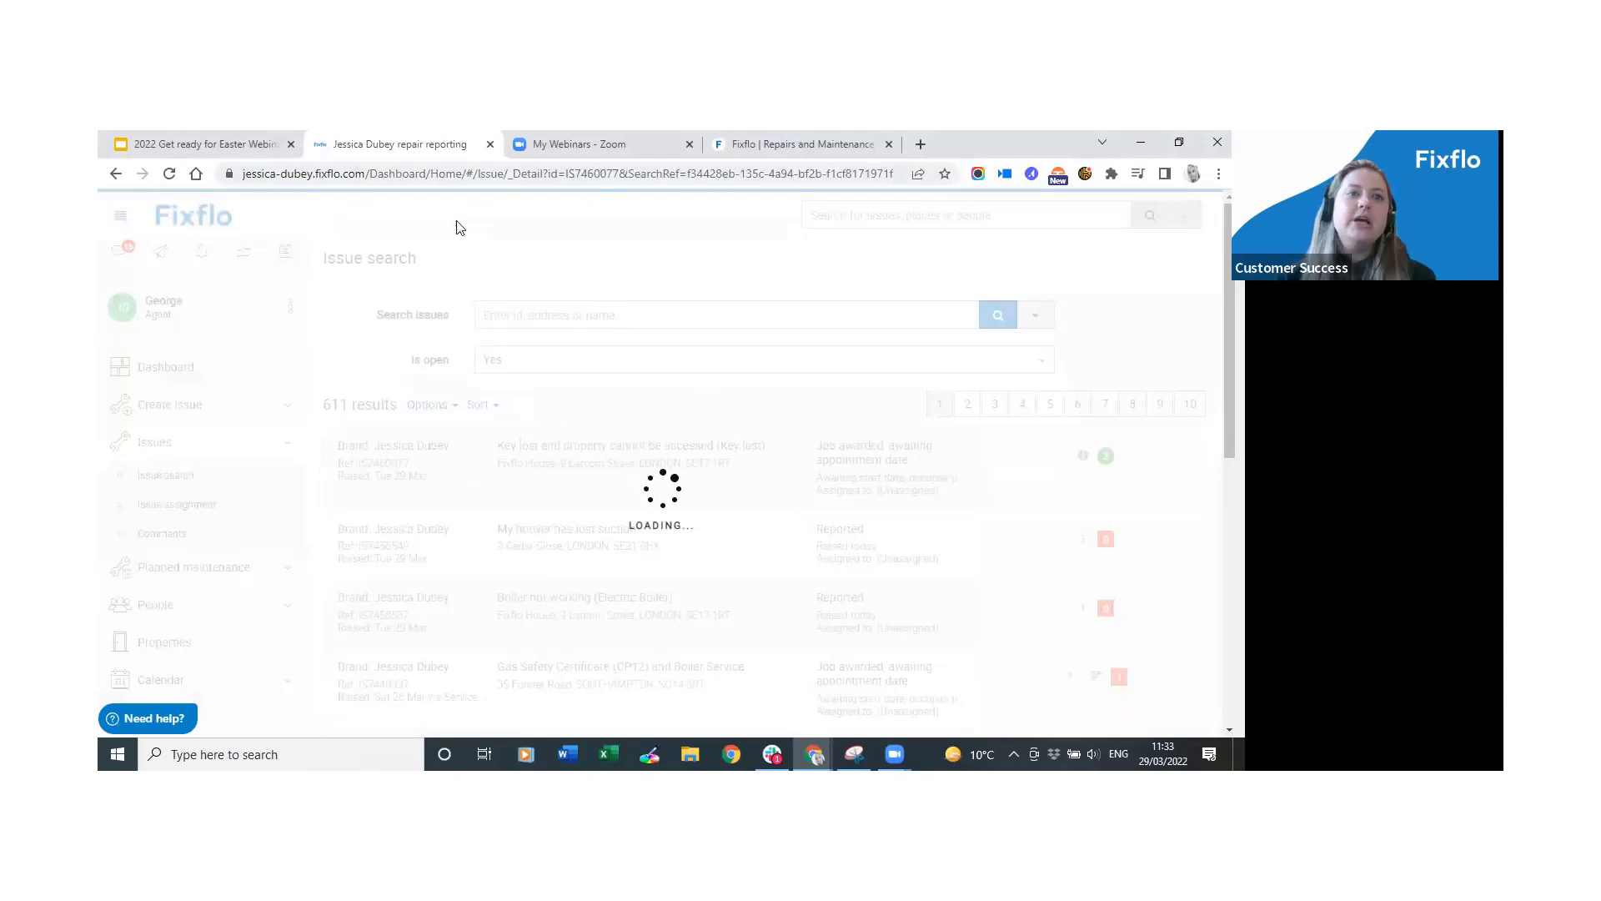
pyautogui.moveTo(416, 259); pyautogui.dragTo(801, 273)
pyautogui.click(799, 273)
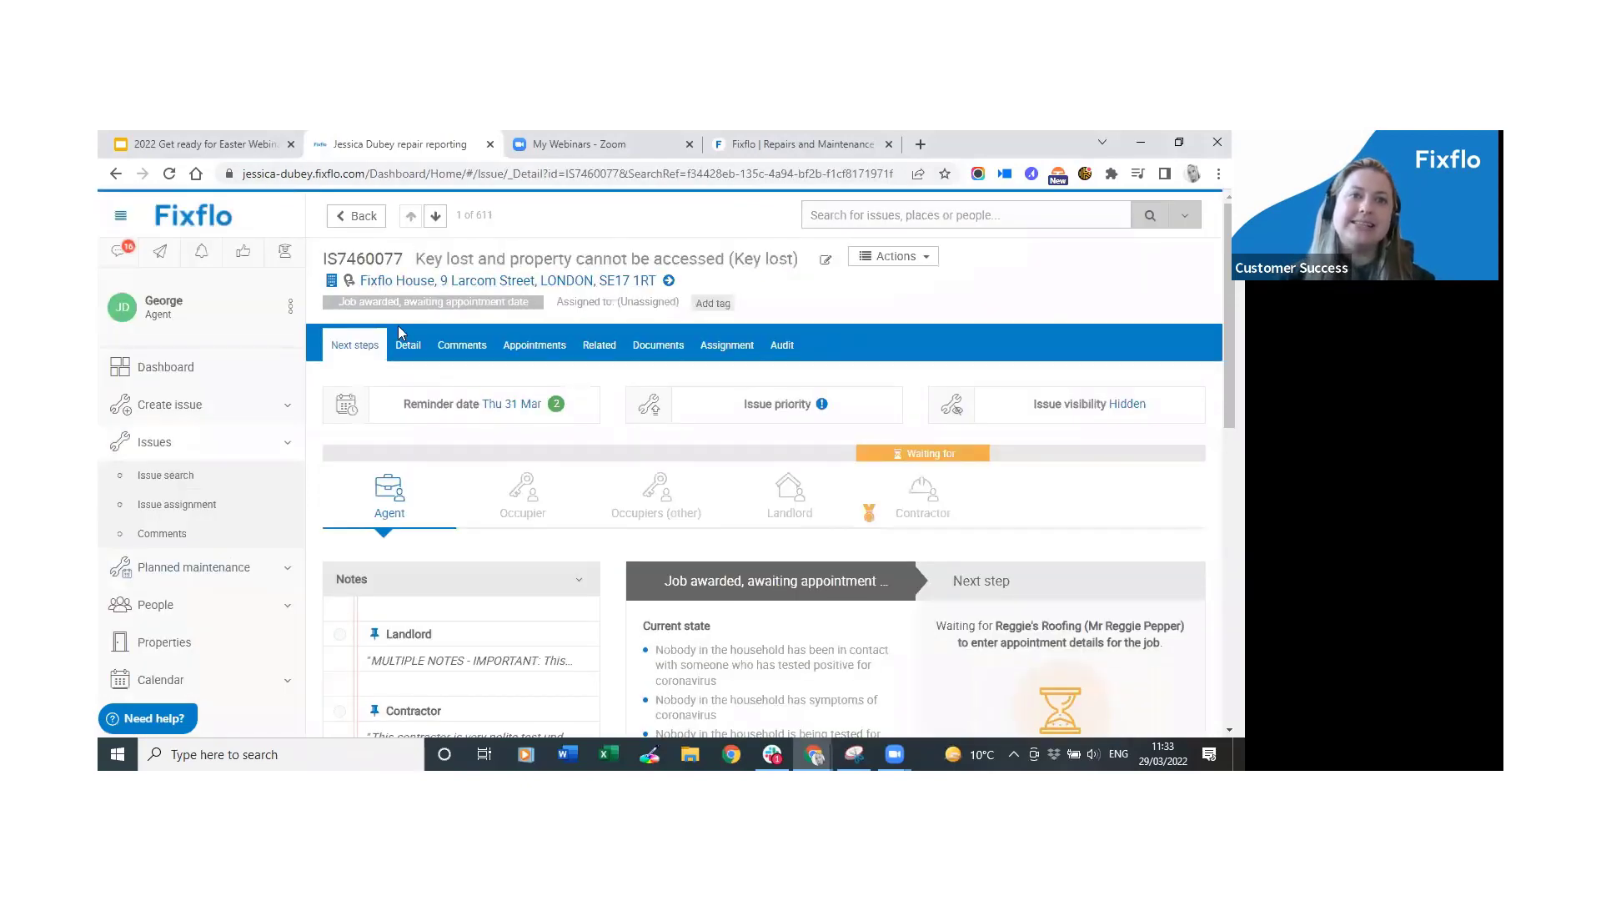
pyautogui.click(408, 344)
pyautogui.scroll(-2, 542, 476)
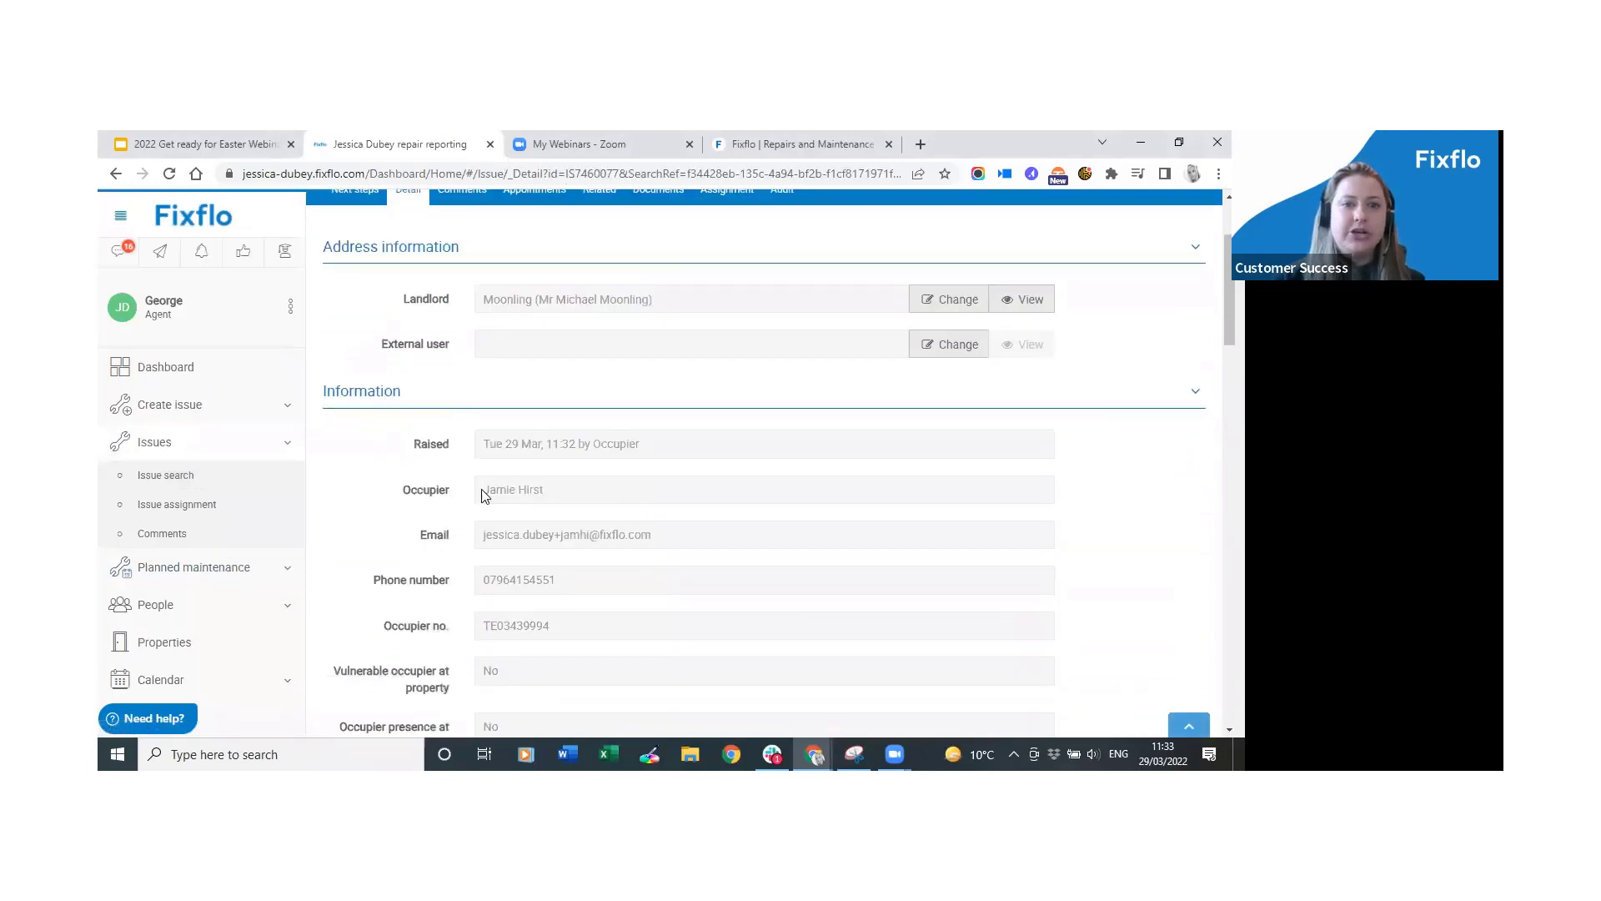
pyautogui.moveTo(420, 435); pyautogui.dragTo(465, 450)
pyautogui.click(466, 451)
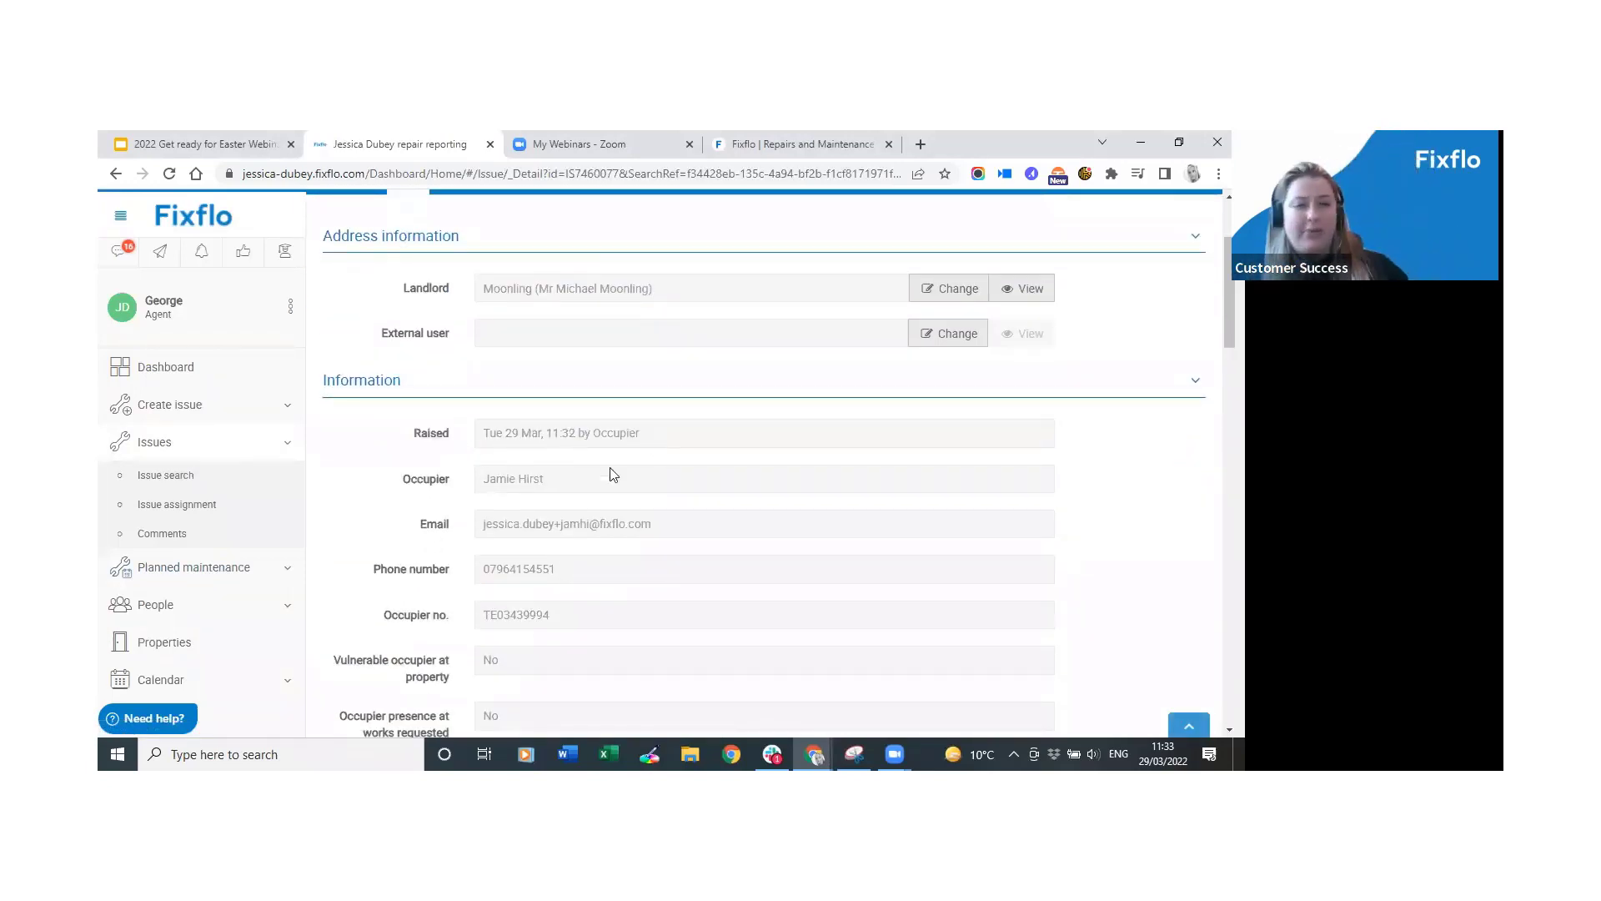
pyautogui.moveTo(572, 483); pyautogui.dragTo(468, 475)
pyautogui.click(470, 488)
pyautogui.scroll(2, 470, 490)
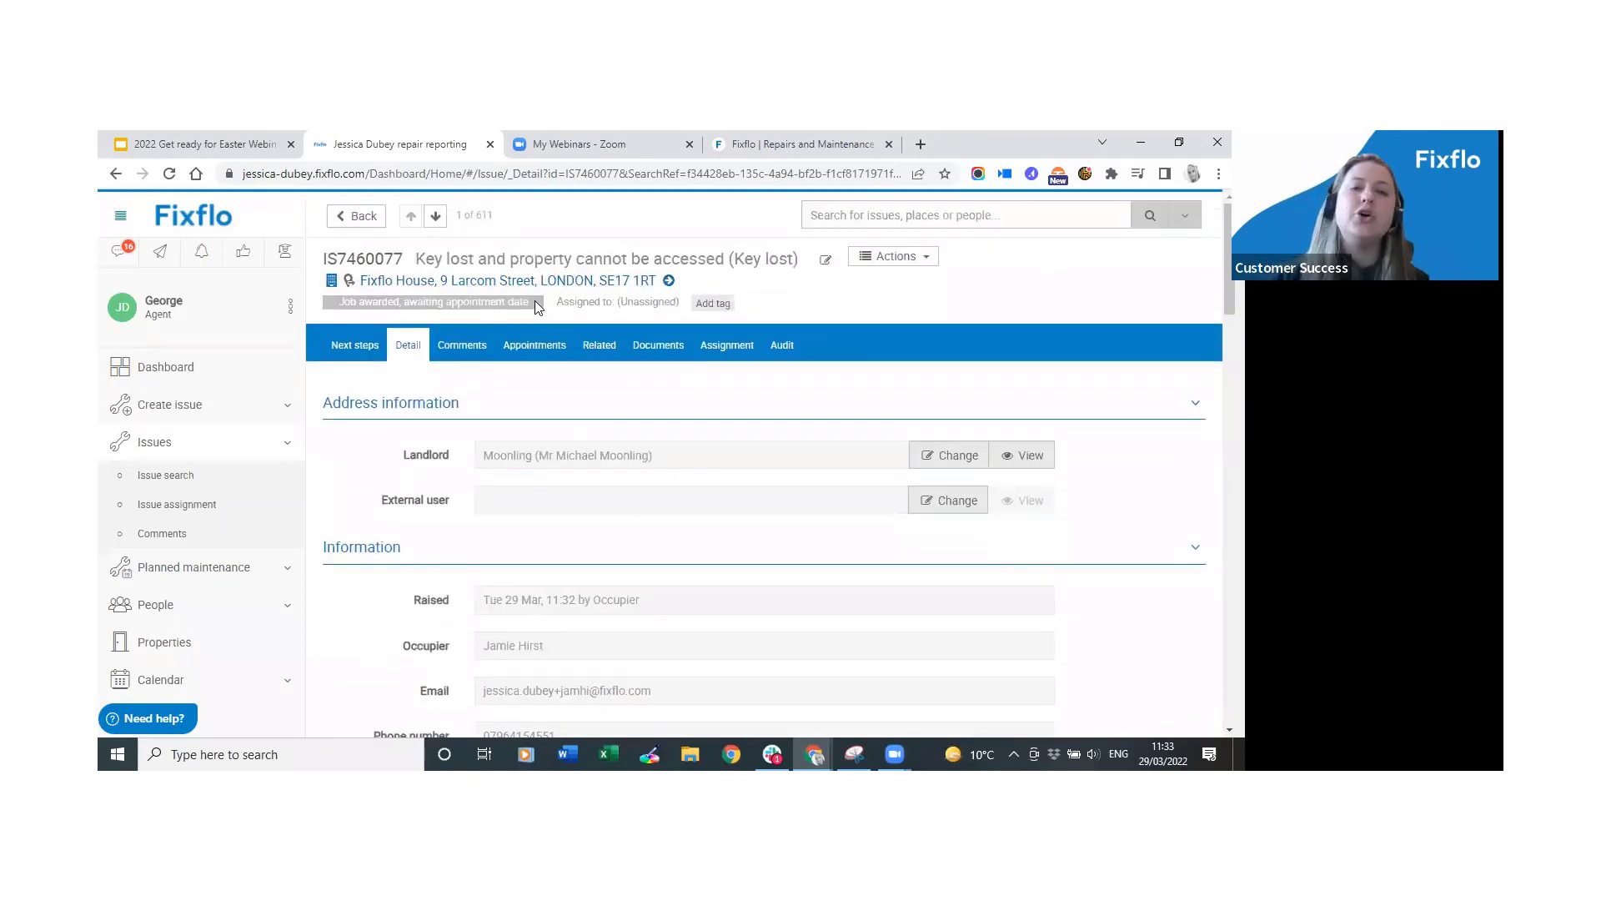
pyautogui.moveTo(535, 307); pyautogui.dragTo(334, 311)
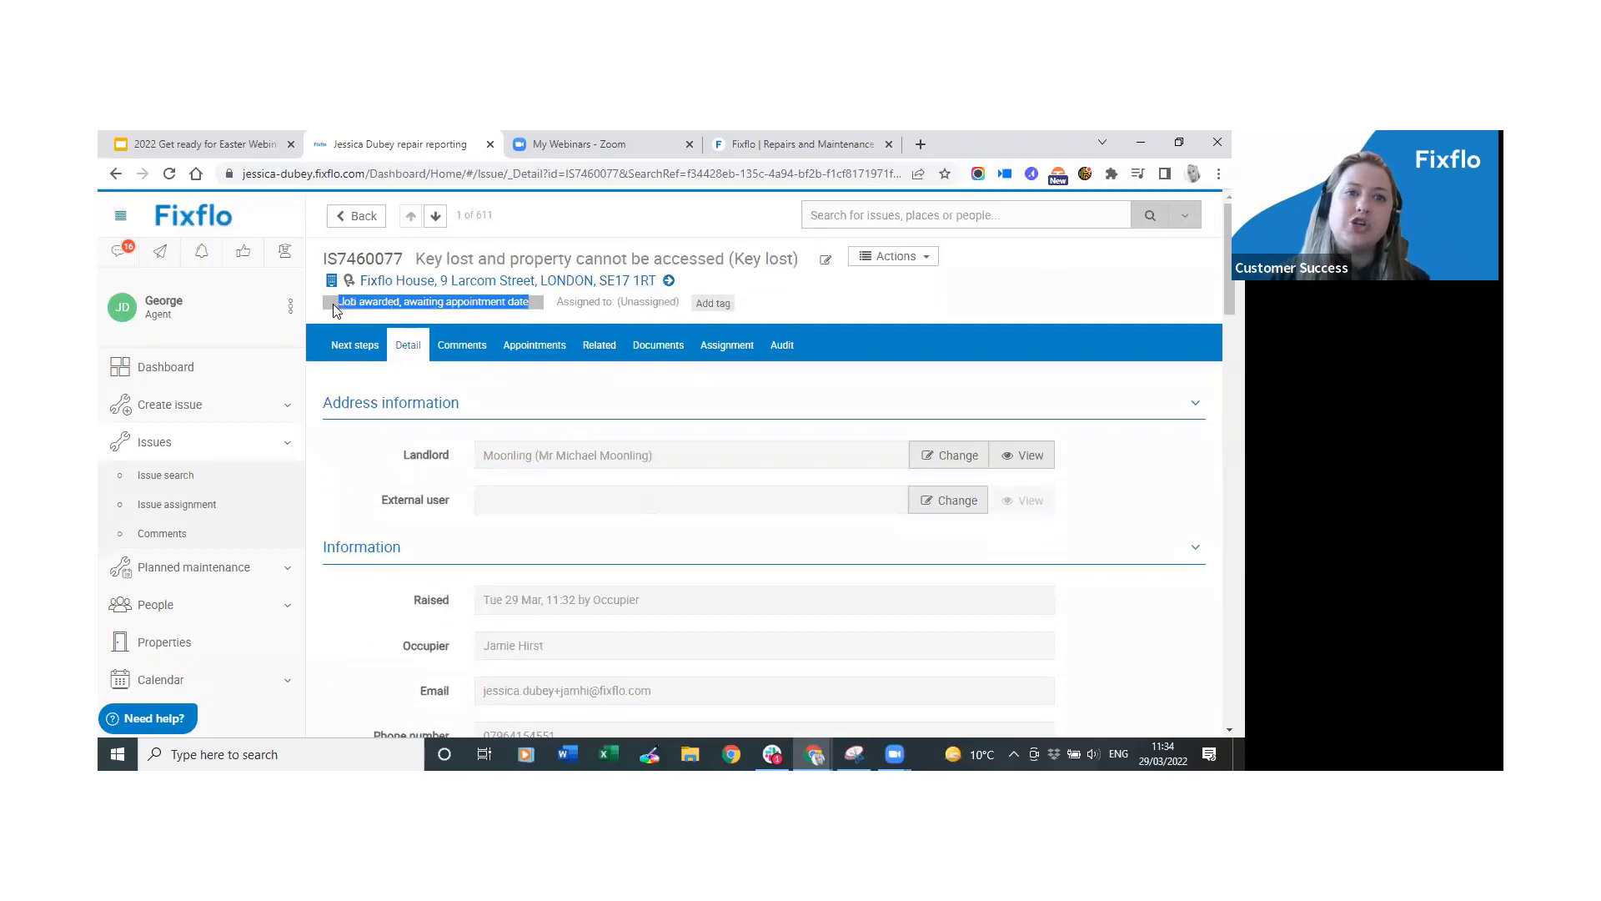
pyautogui.click(858, 301)
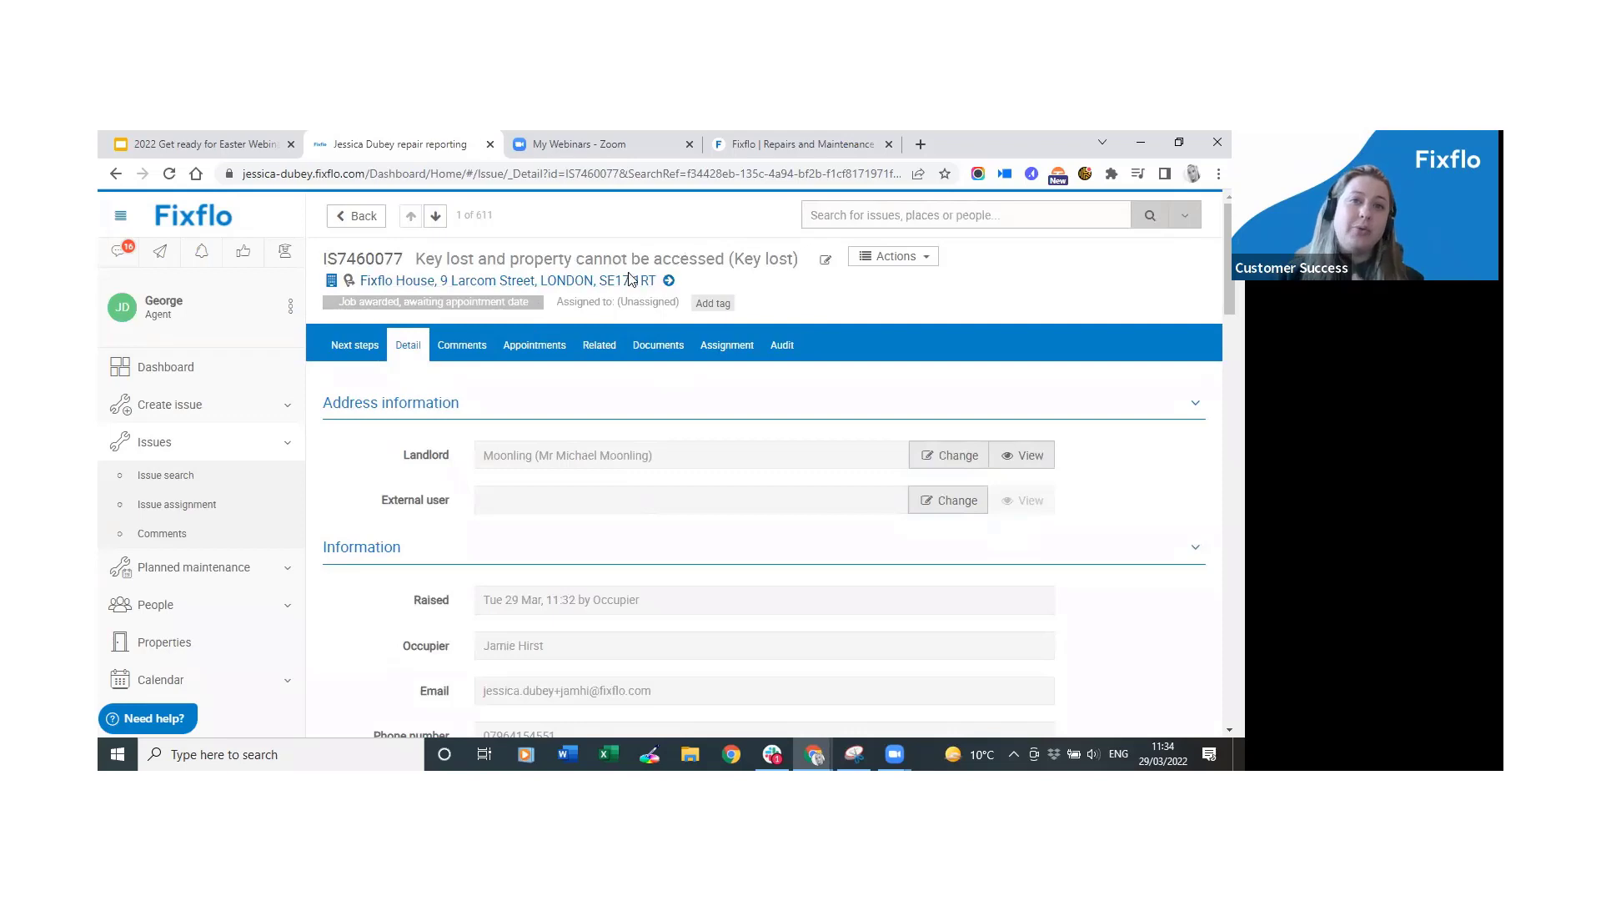
pyautogui.moveTo(540, 302); pyautogui.dragTo(337, 308)
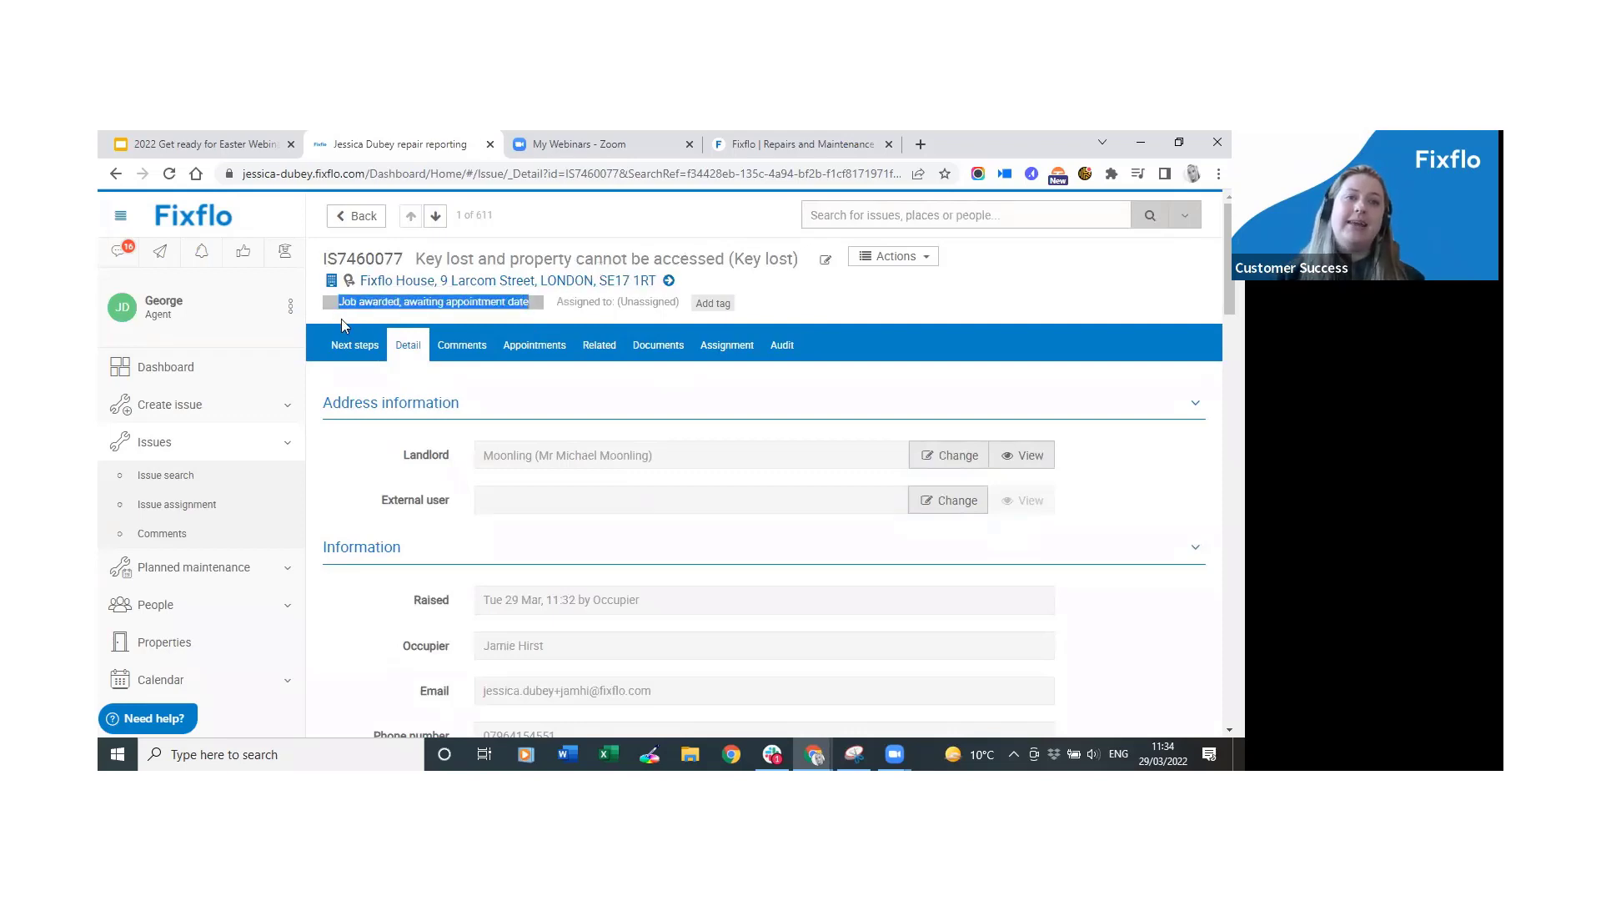
pyautogui.click(342, 319)
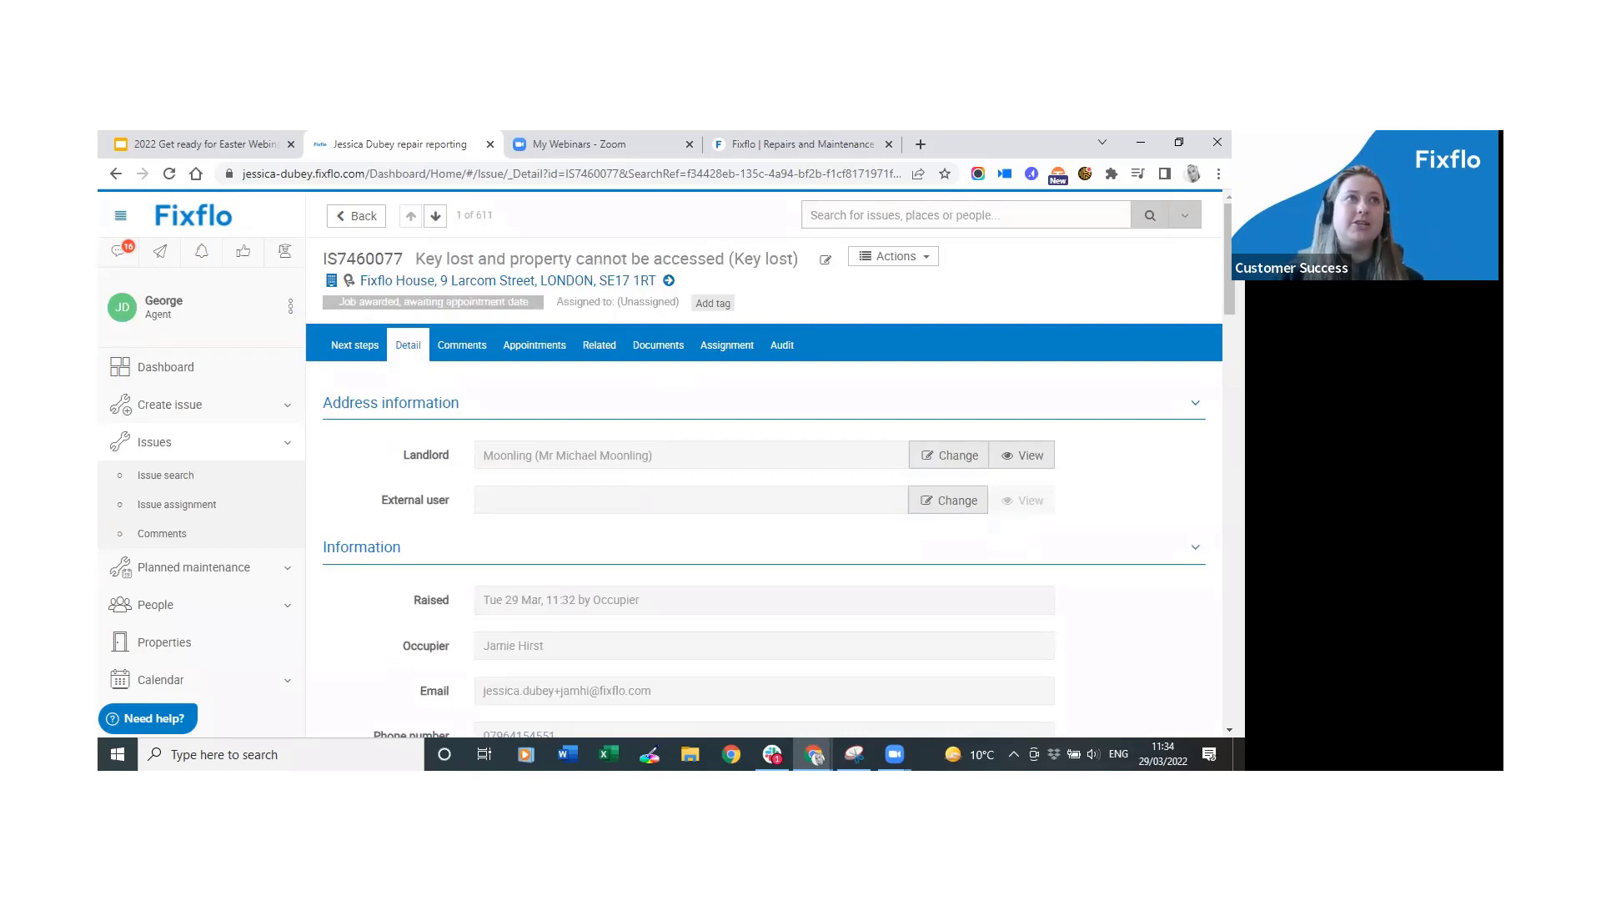
pyautogui.click(355, 345)
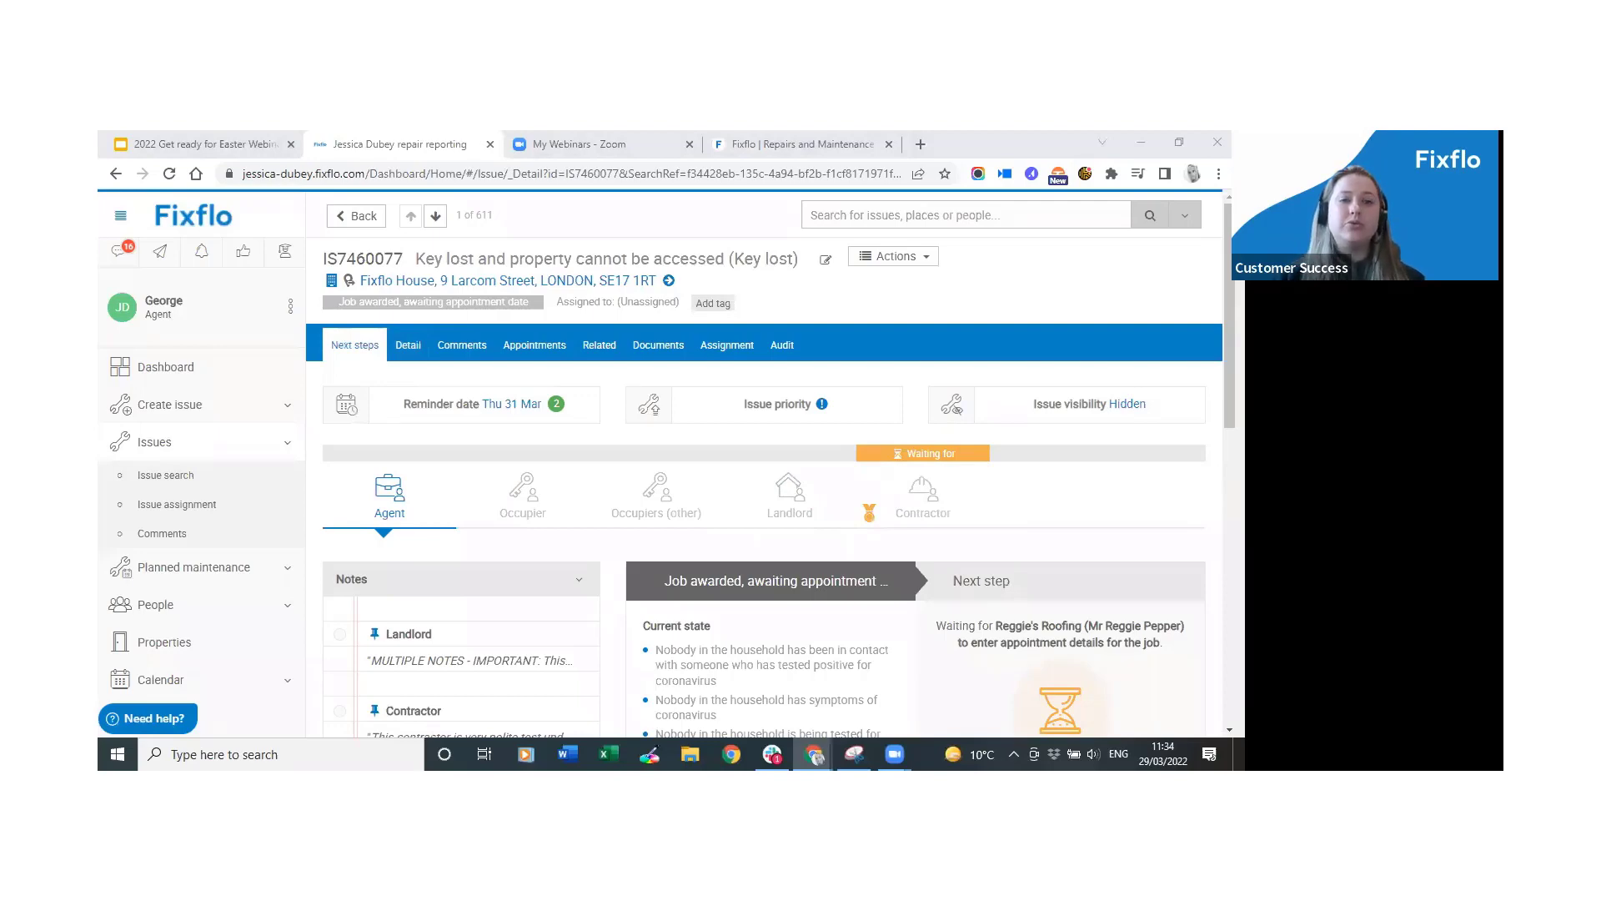
pyautogui.doubleClick(579, 198)
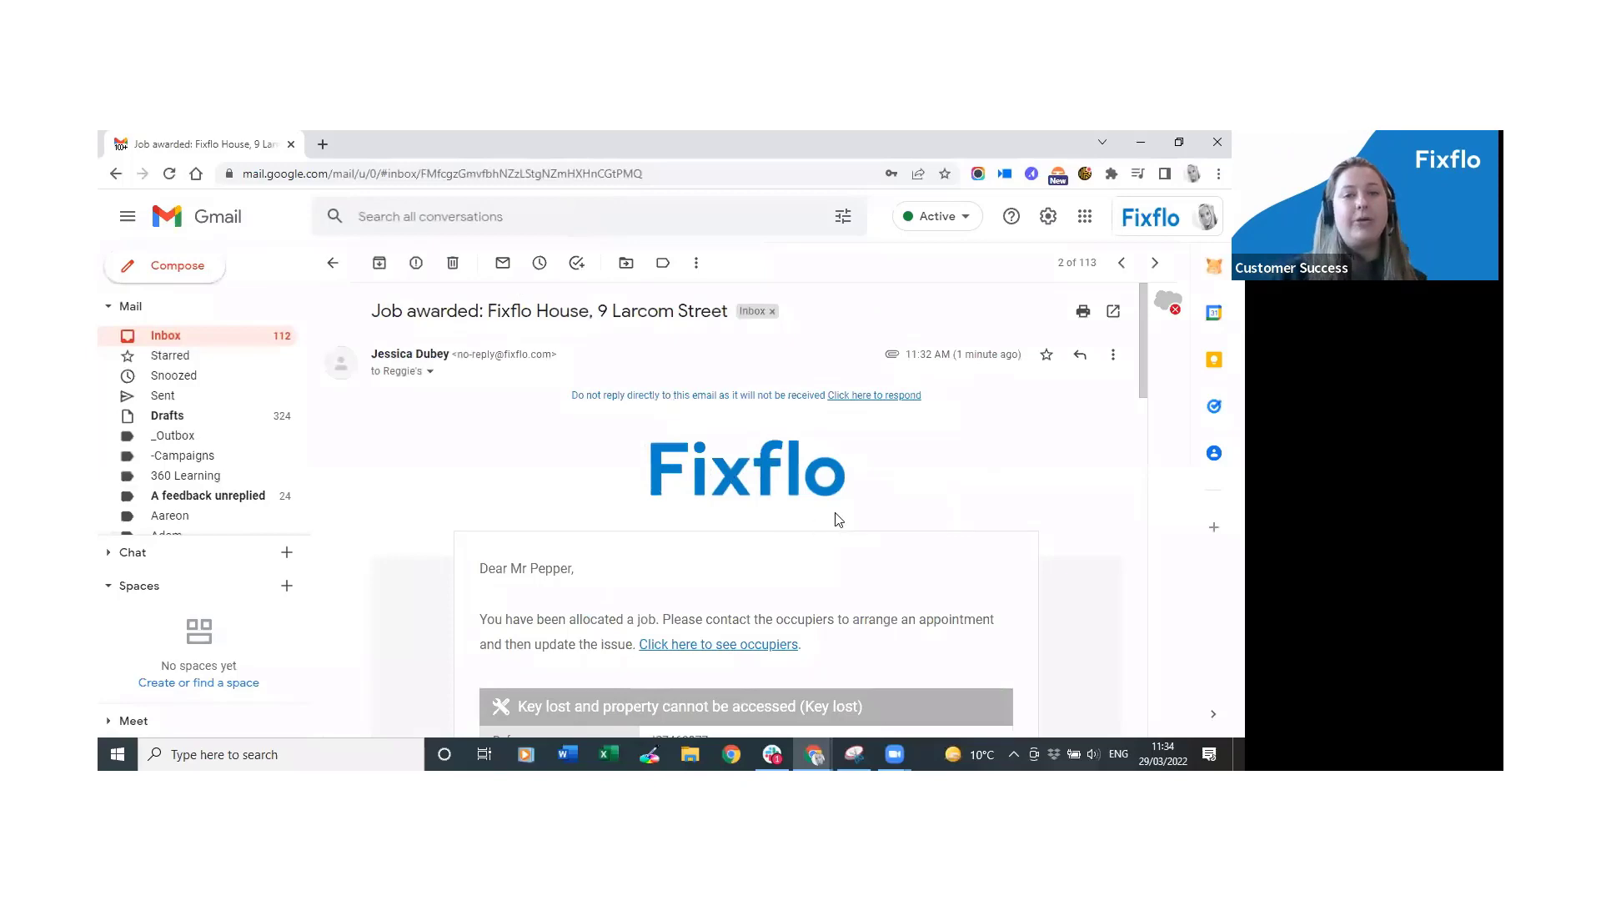
pyautogui.scroll(-1, 908, 501)
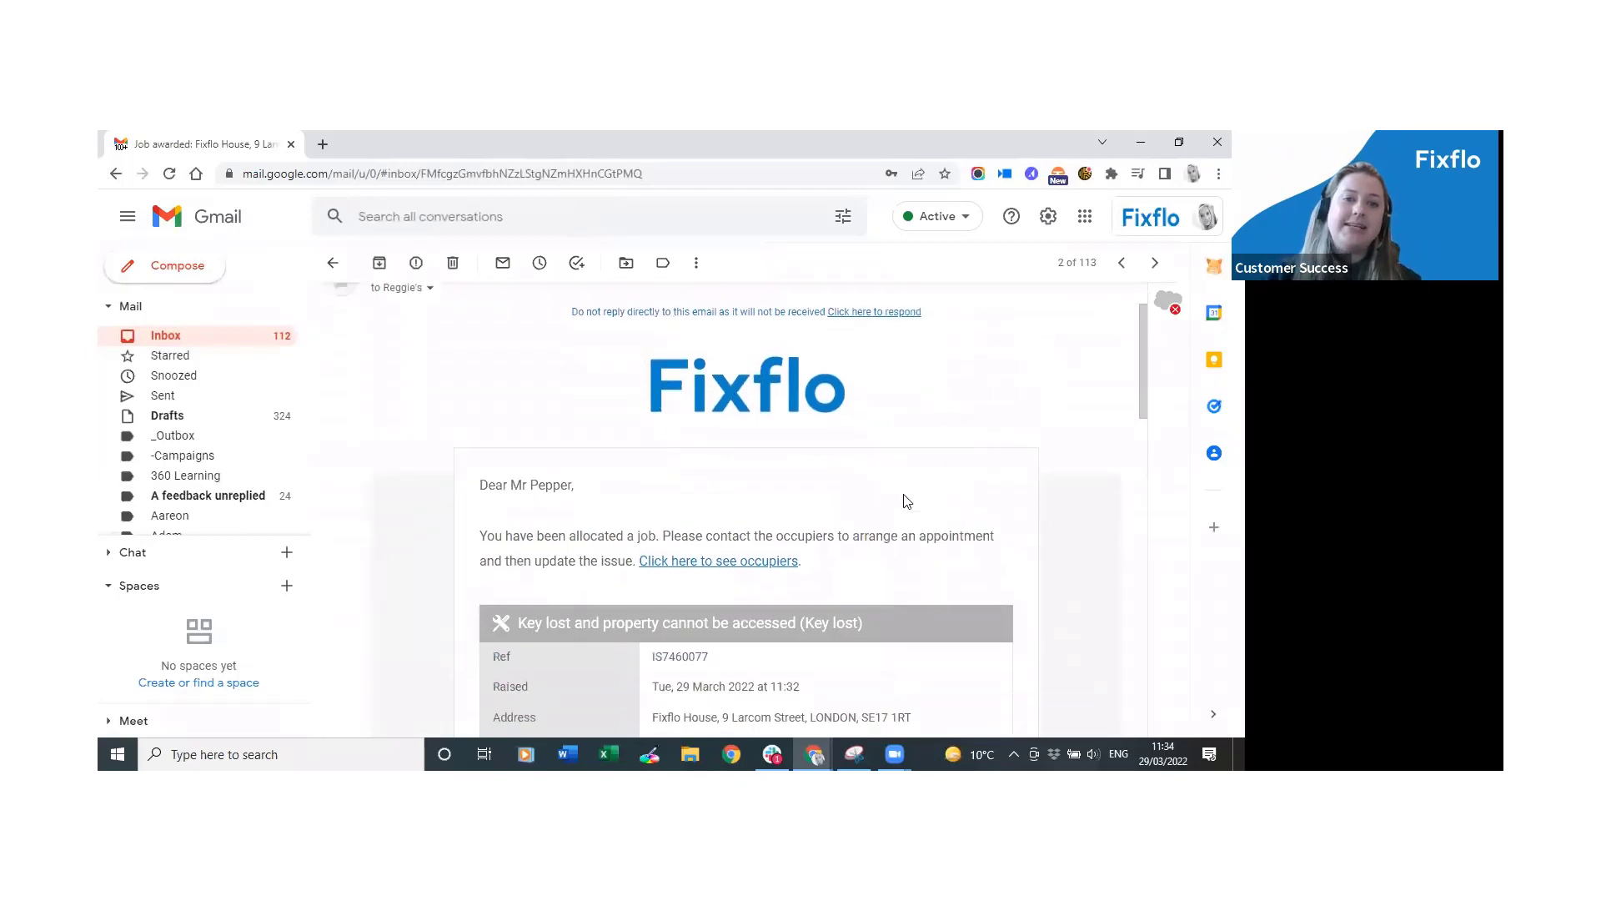
pyautogui.scroll(-3, 908, 502)
pyautogui.scroll(4, 1053, 620)
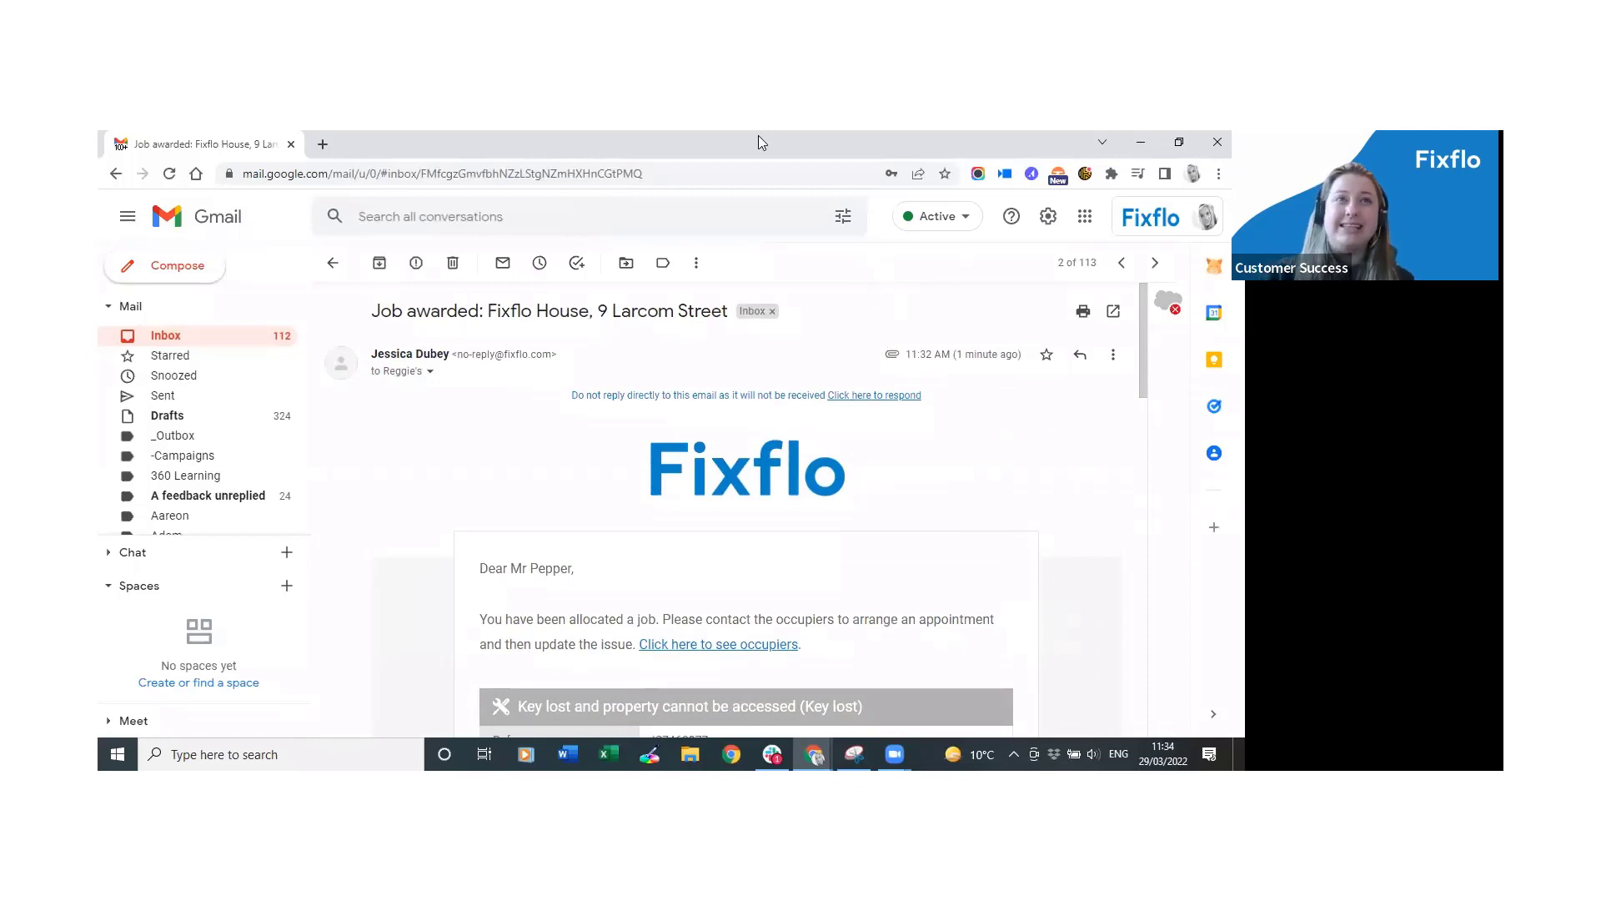
pyautogui.hotkey('alt', 'Tab')
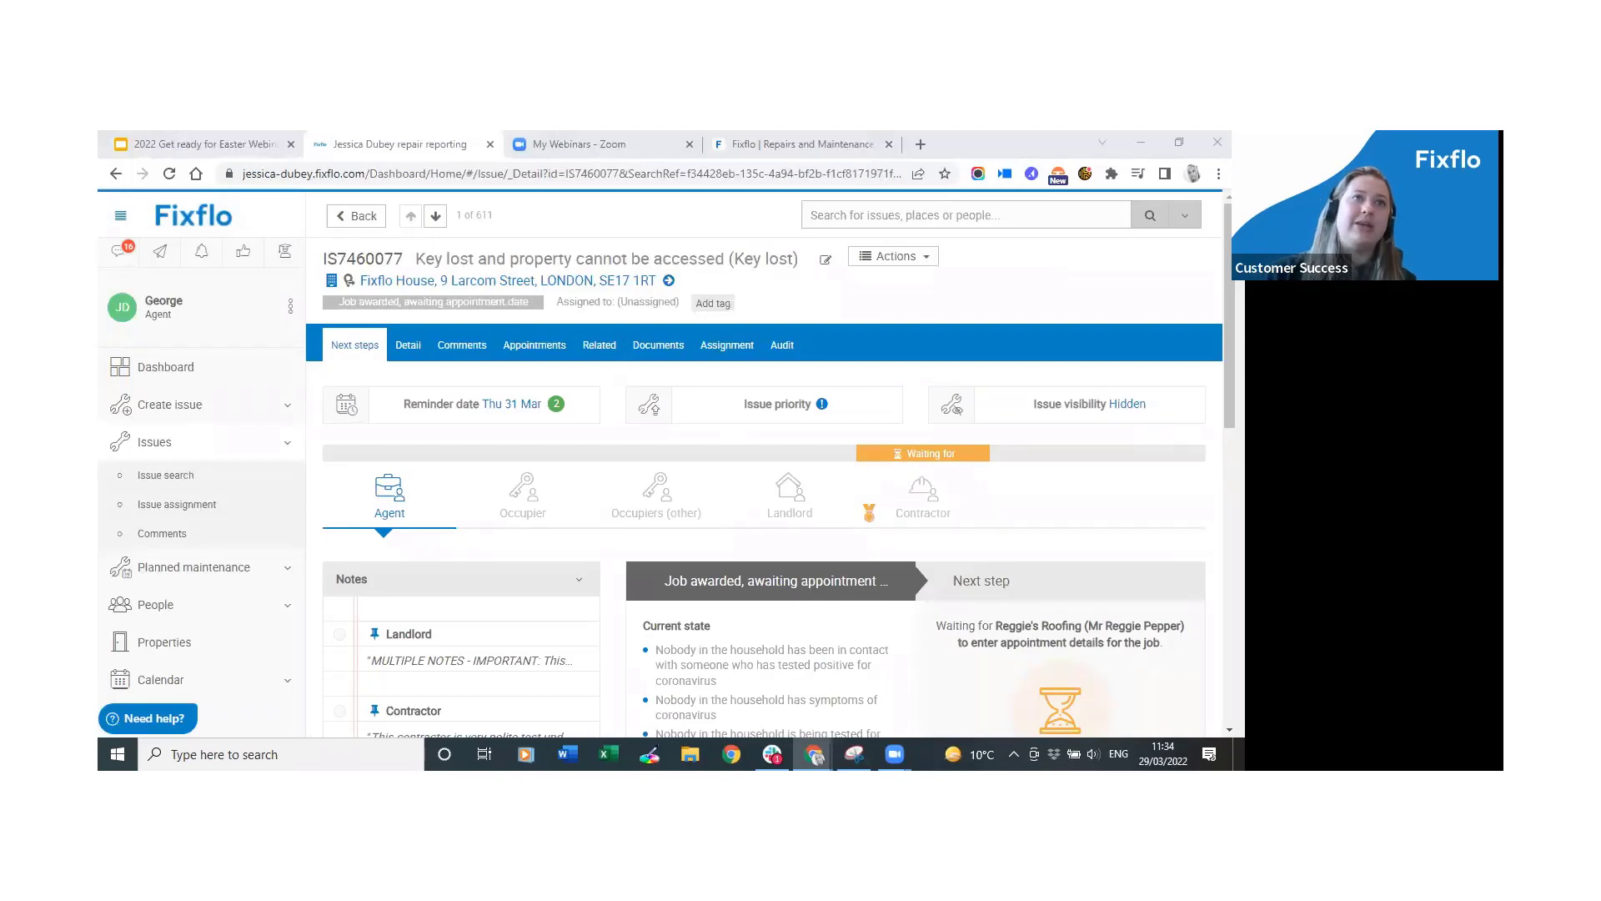
pyautogui.hotkey('alt', 'Tab')
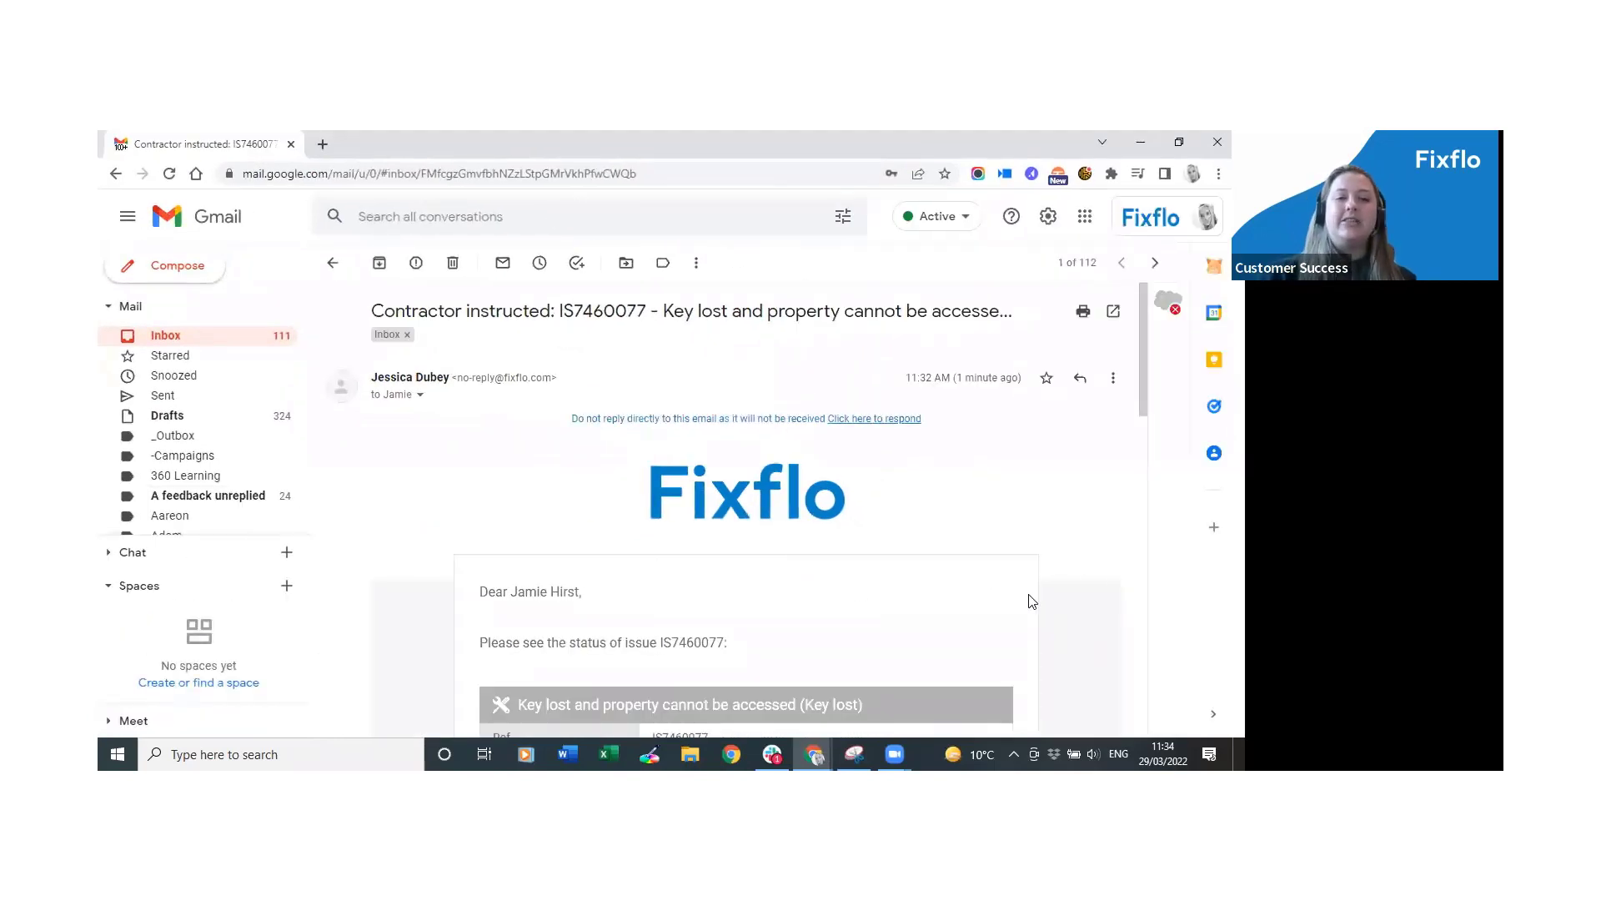
pyautogui.scroll(-4, 1030, 599)
pyautogui.scroll(-1, 1031, 600)
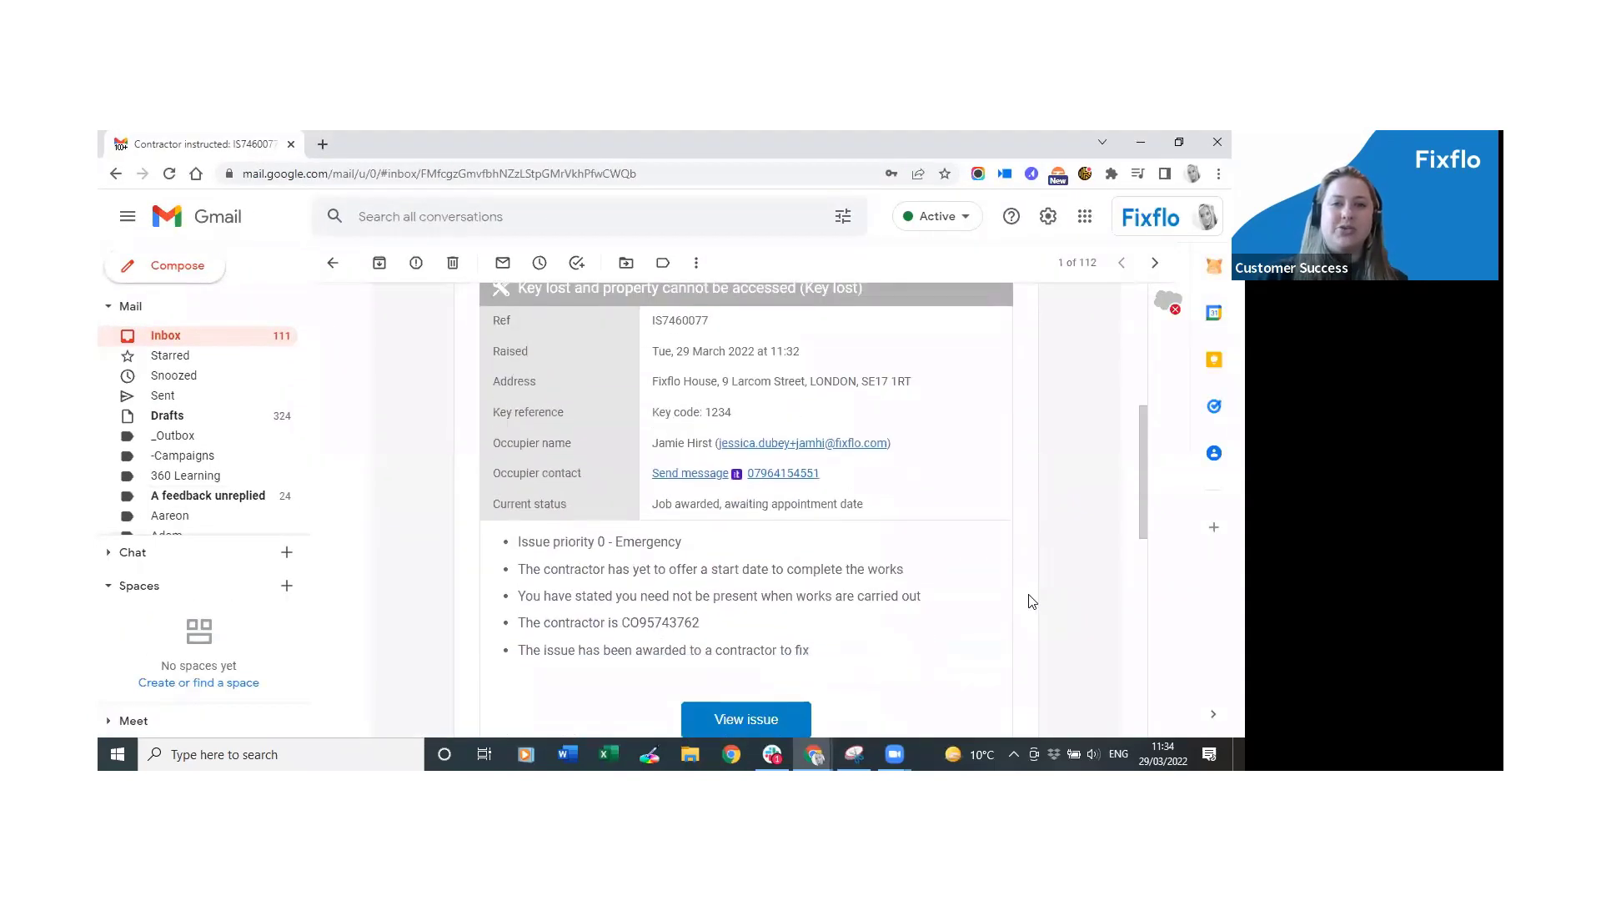
pyautogui.scroll(-1, 1031, 602)
pyautogui.scroll(6, 1028, 609)
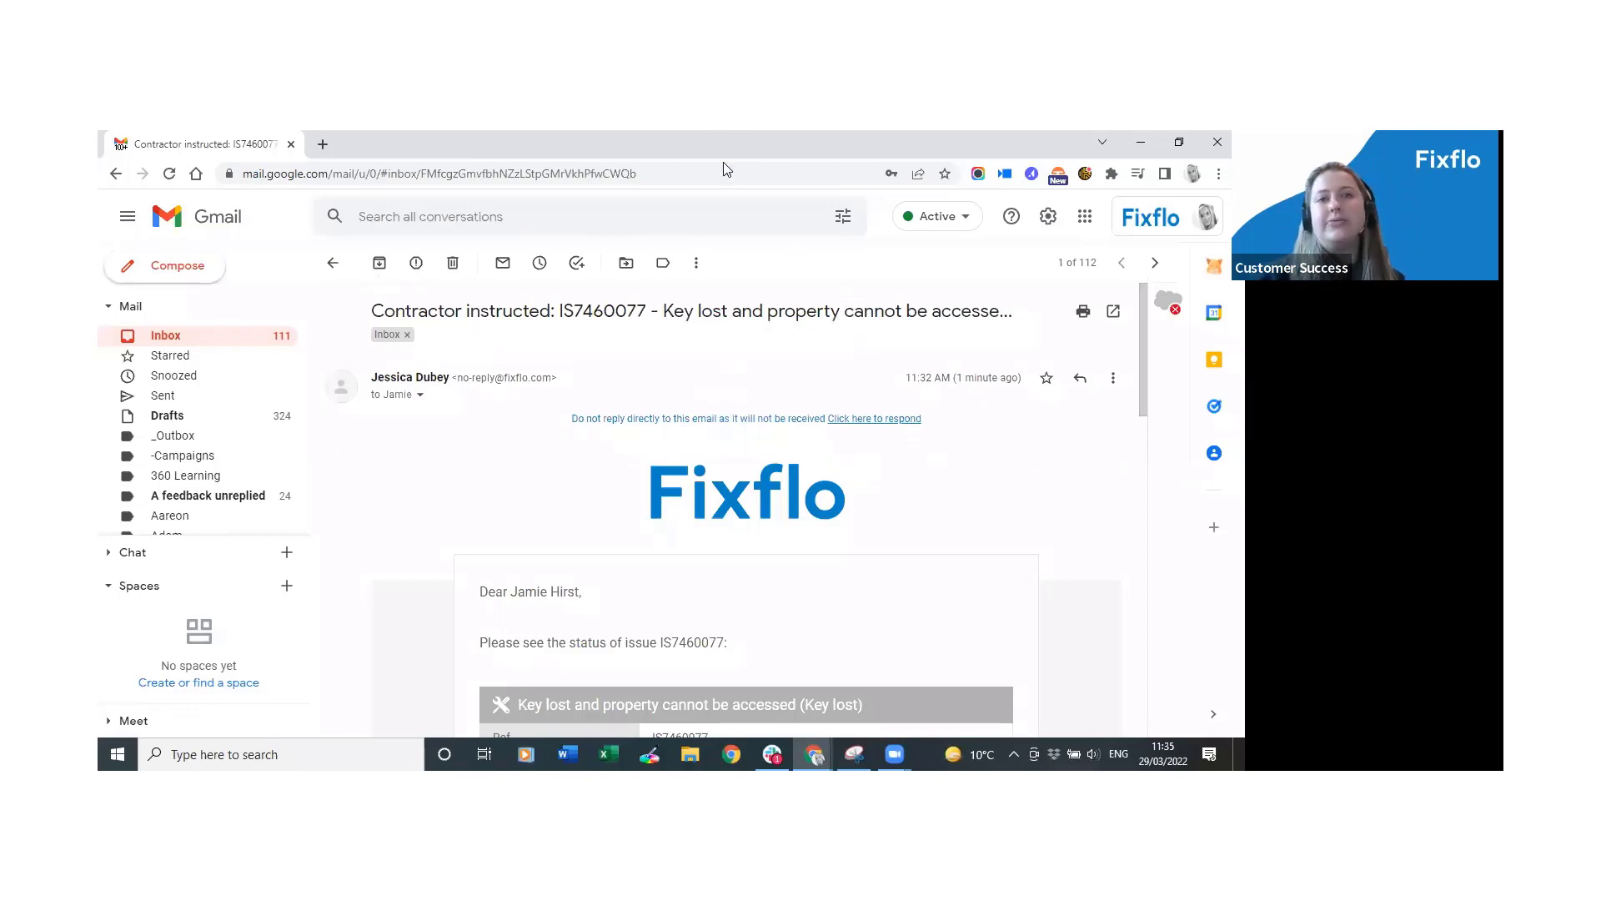
pyautogui.hotkey('alt', 'Tab')
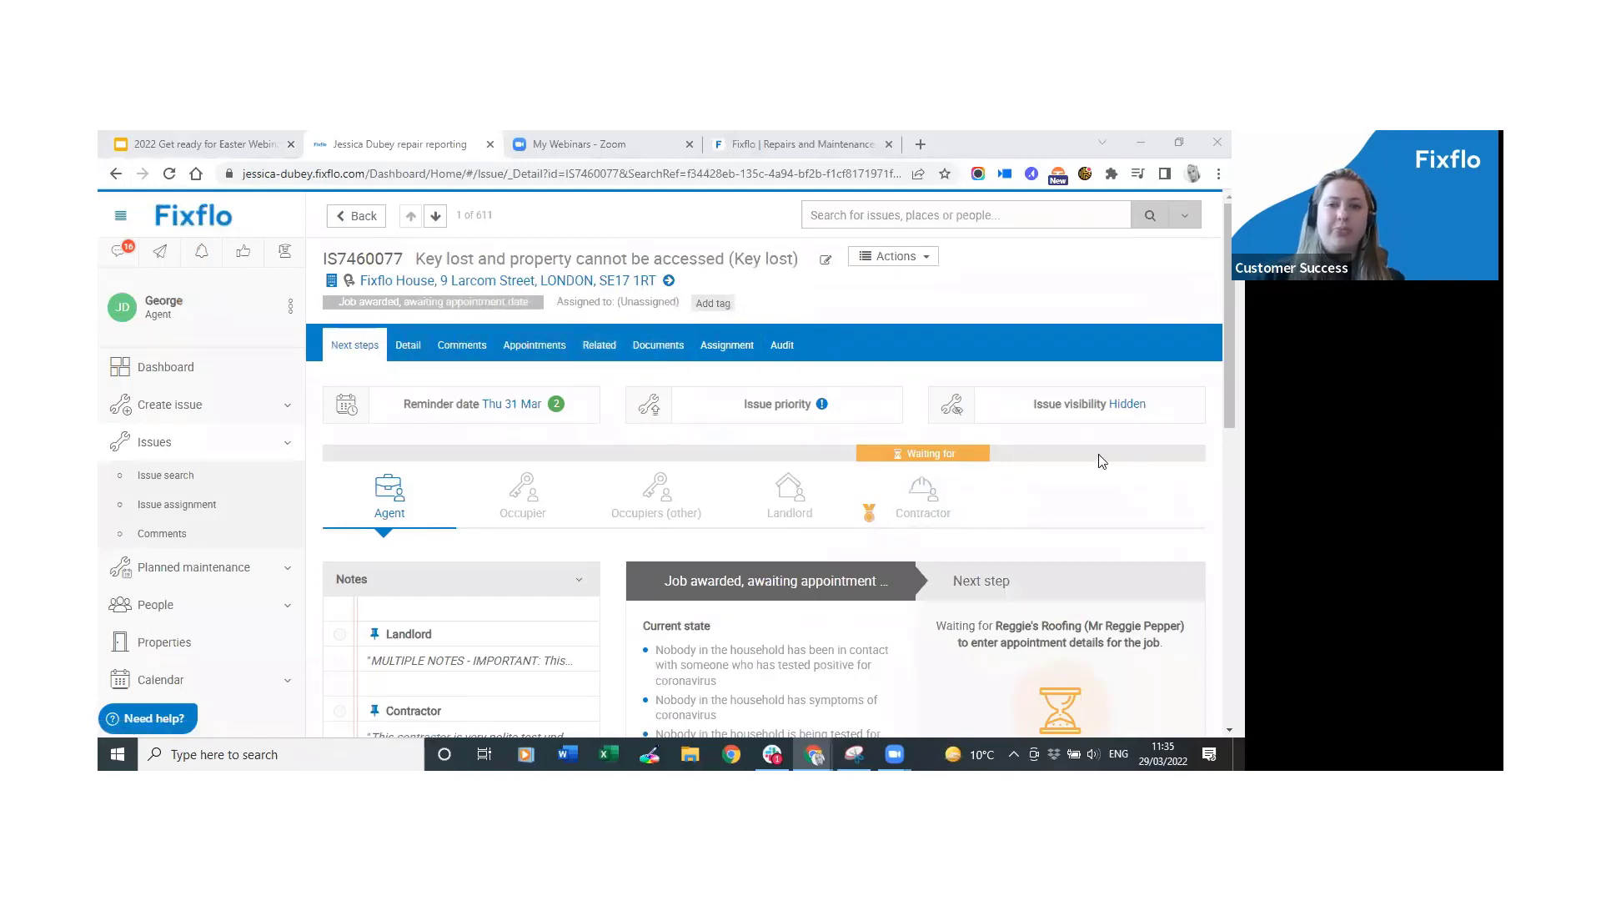
# Start an empty Co-pilot rule named after the landlord plus '- do nothing' and enable it.
pyautogui.click(169, 442)
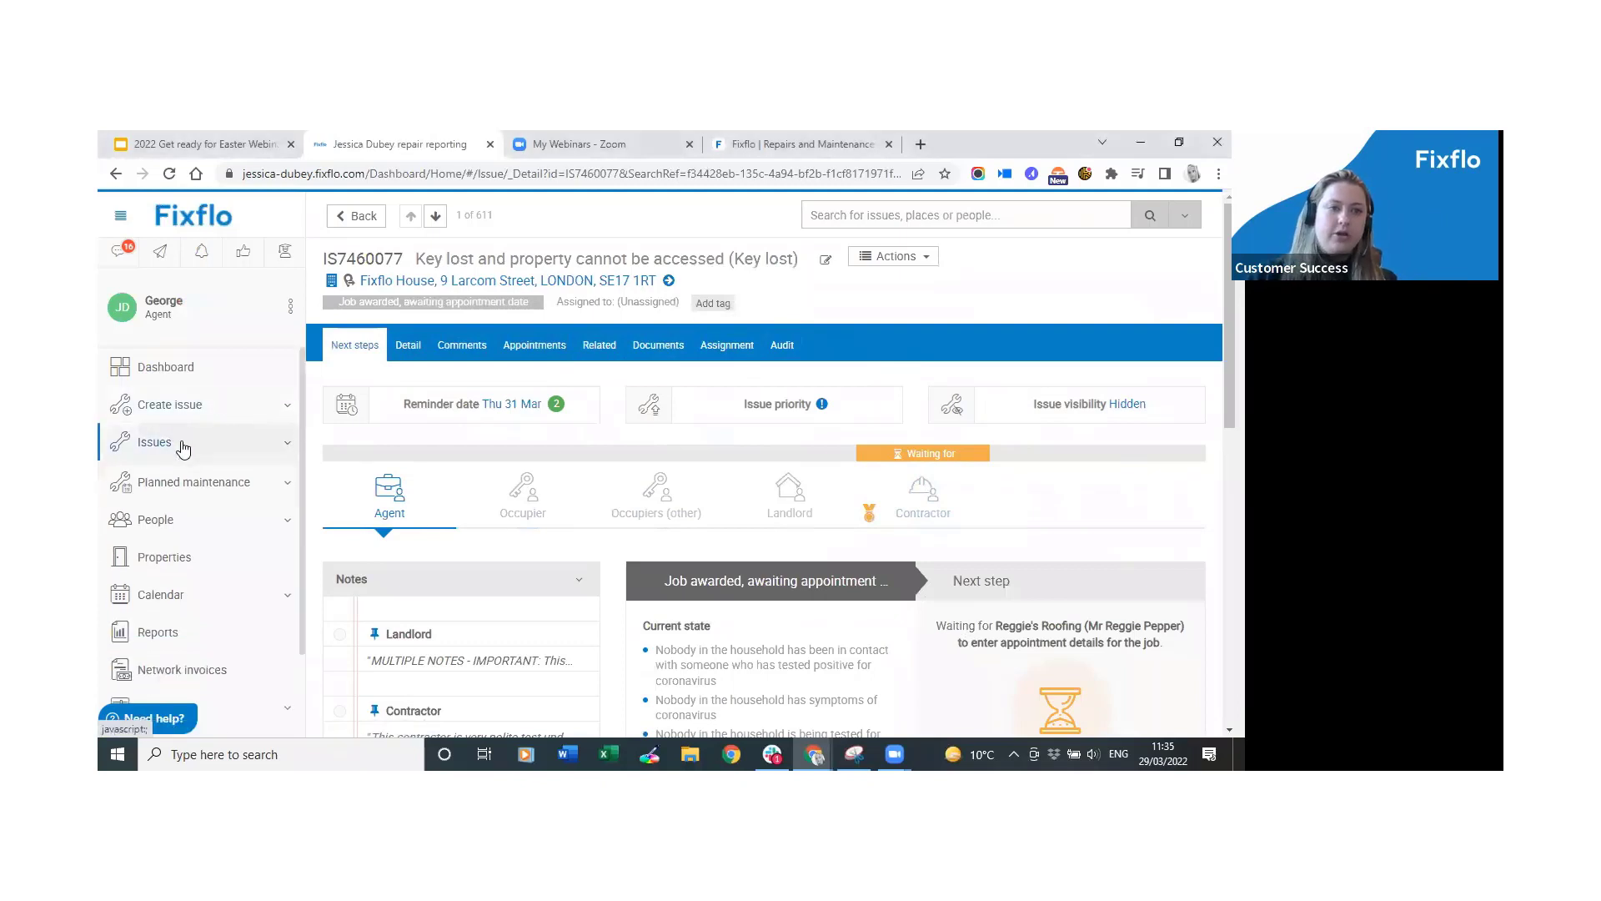
pyautogui.scroll(-2, 219, 572)
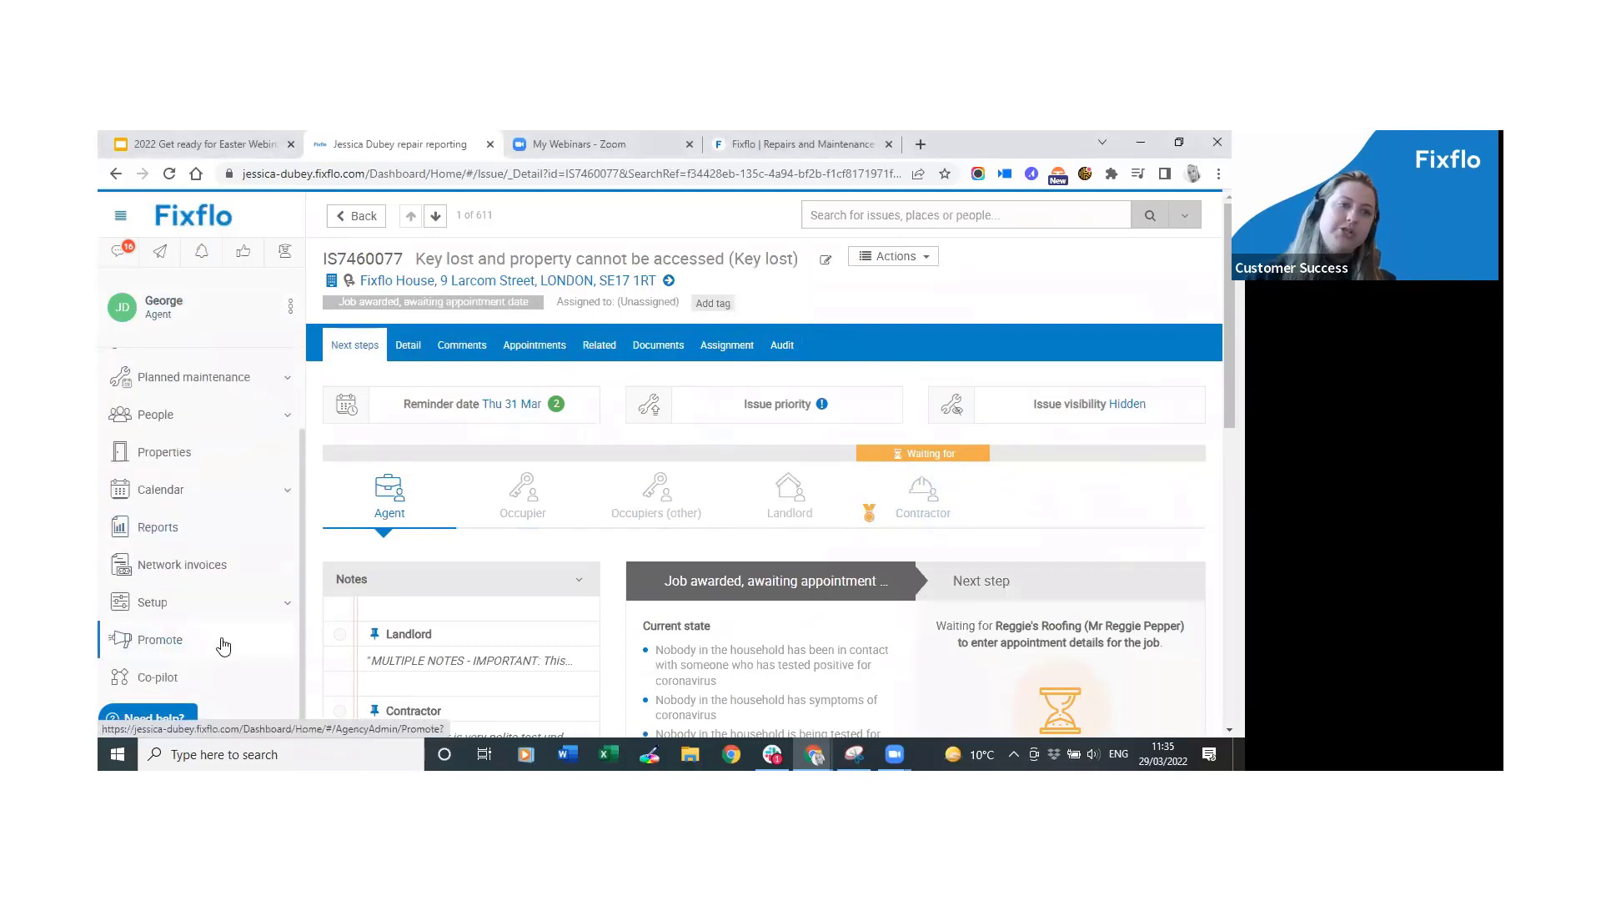
pyautogui.click(222, 677)
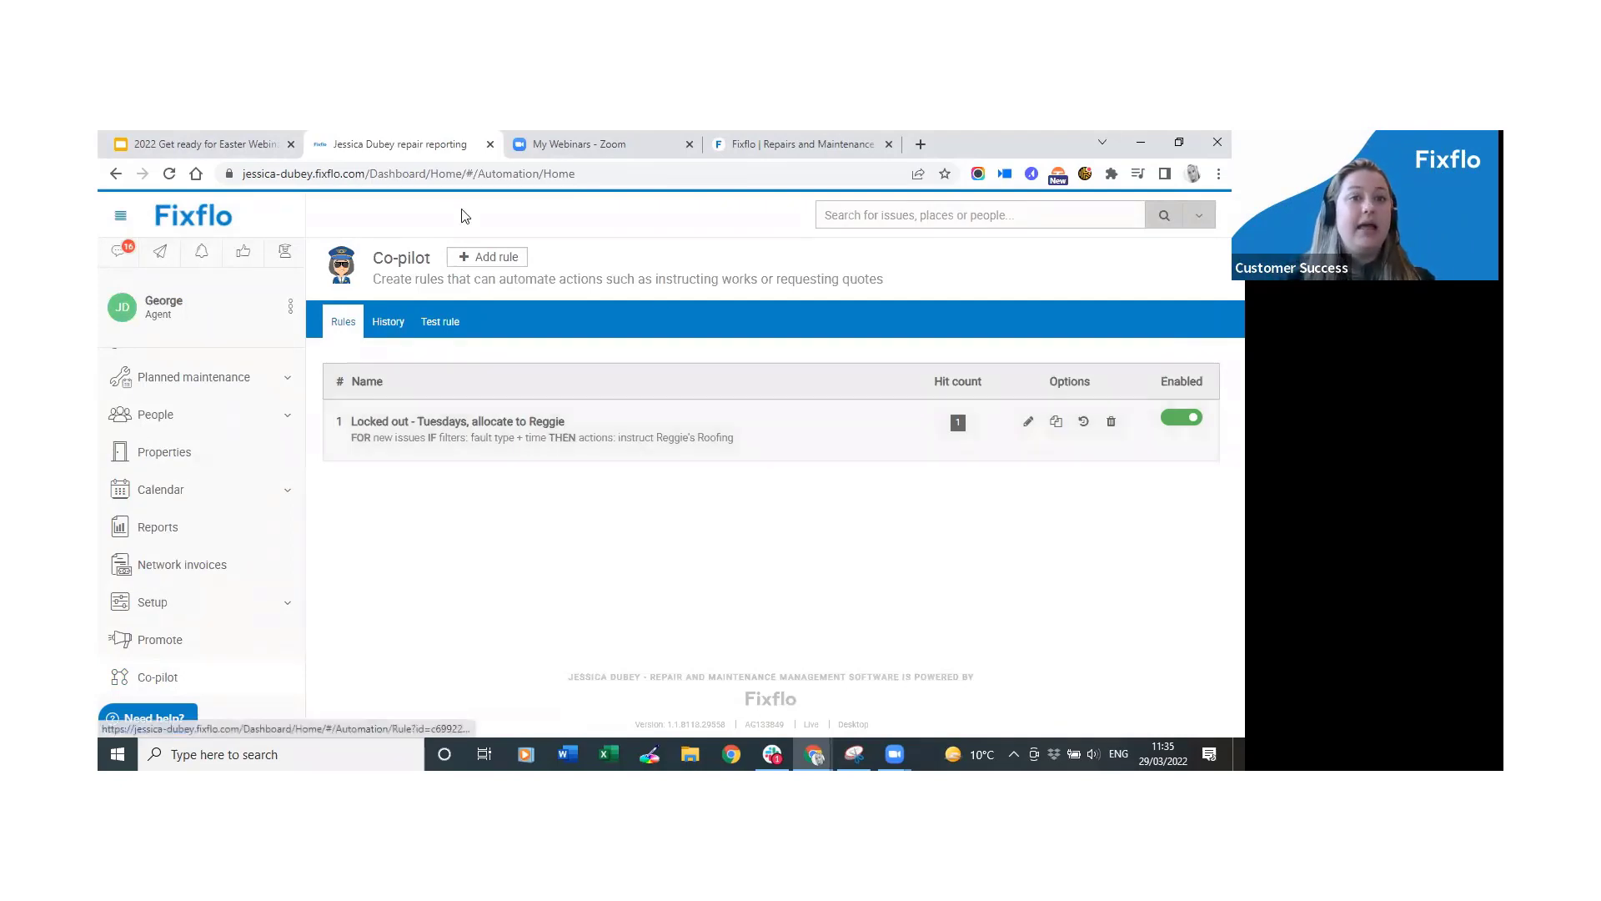
pyautogui.click(512, 263)
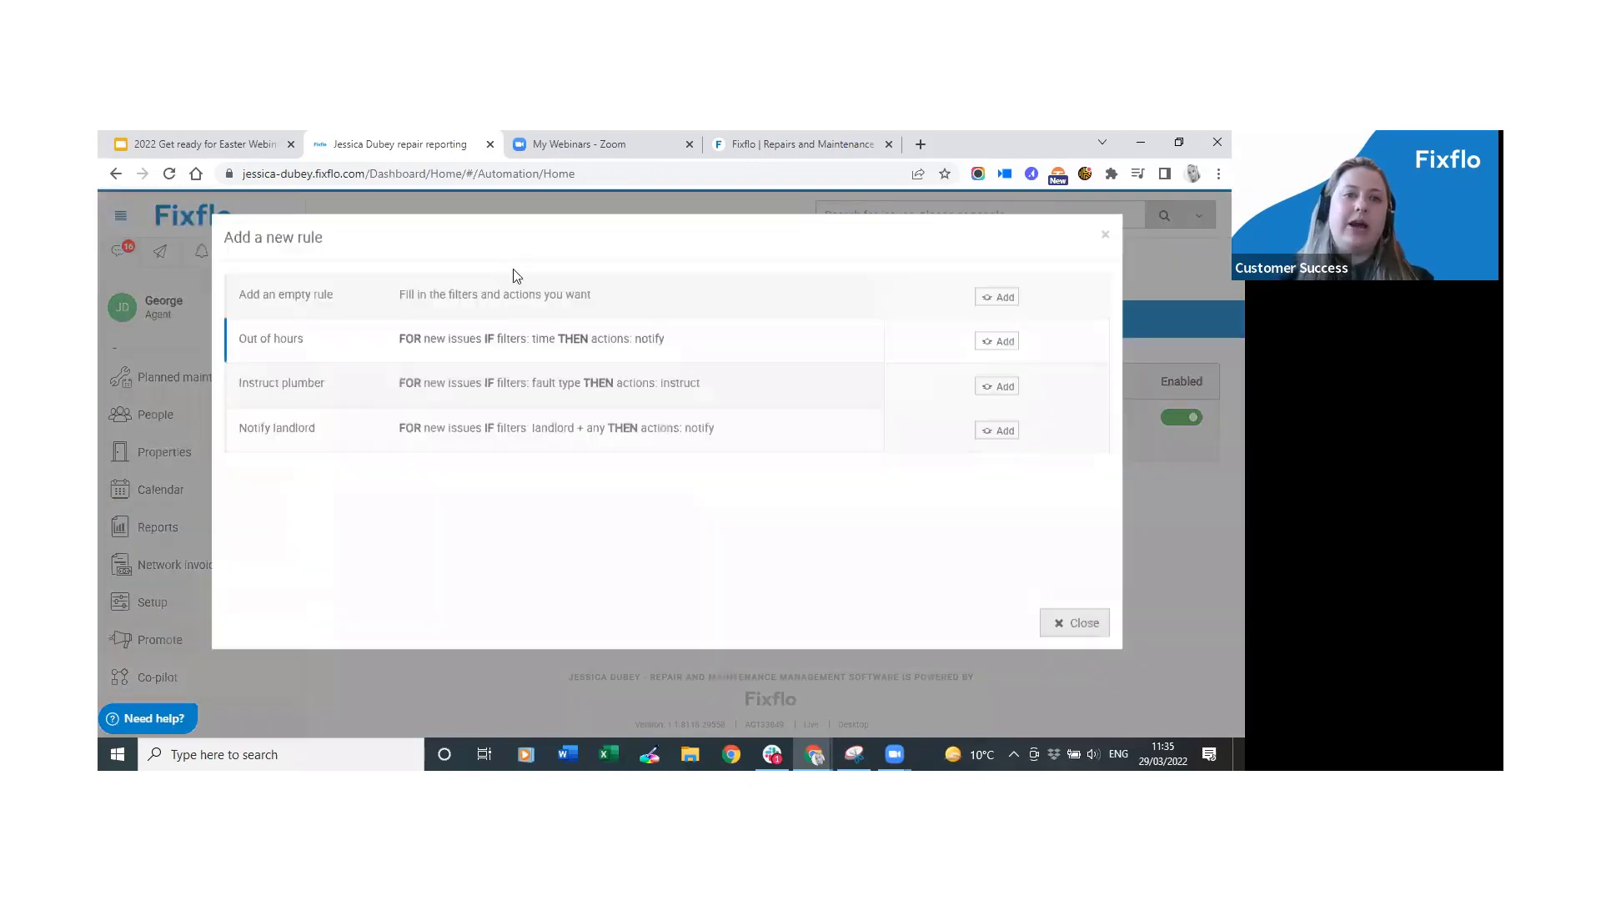
pyautogui.click(524, 295)
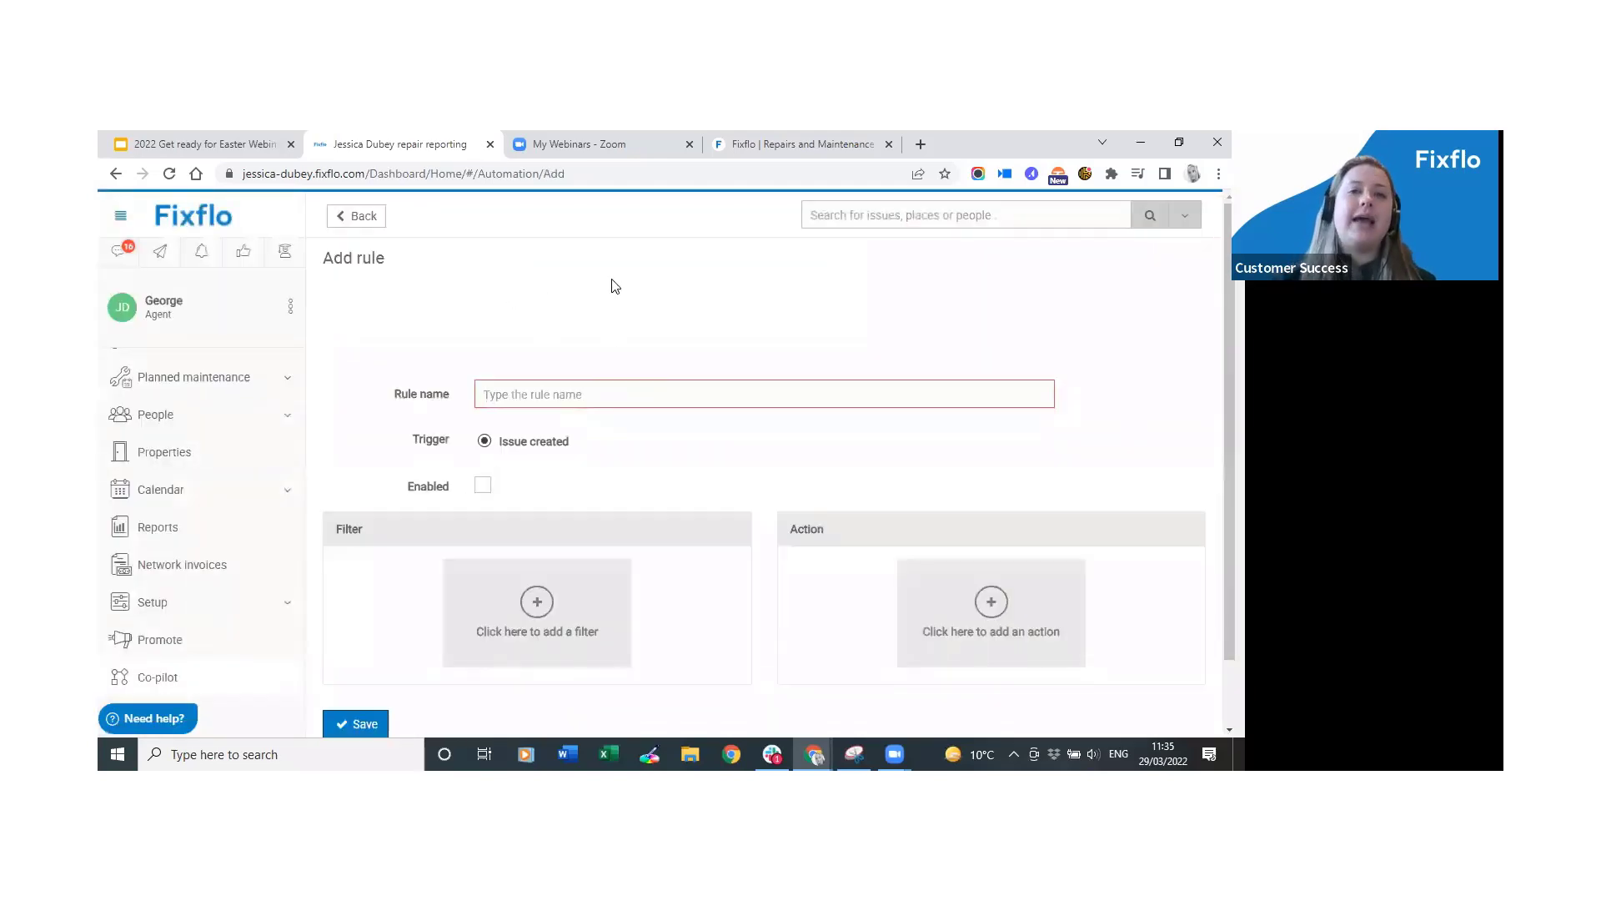
pyautogui.write('do nothing')
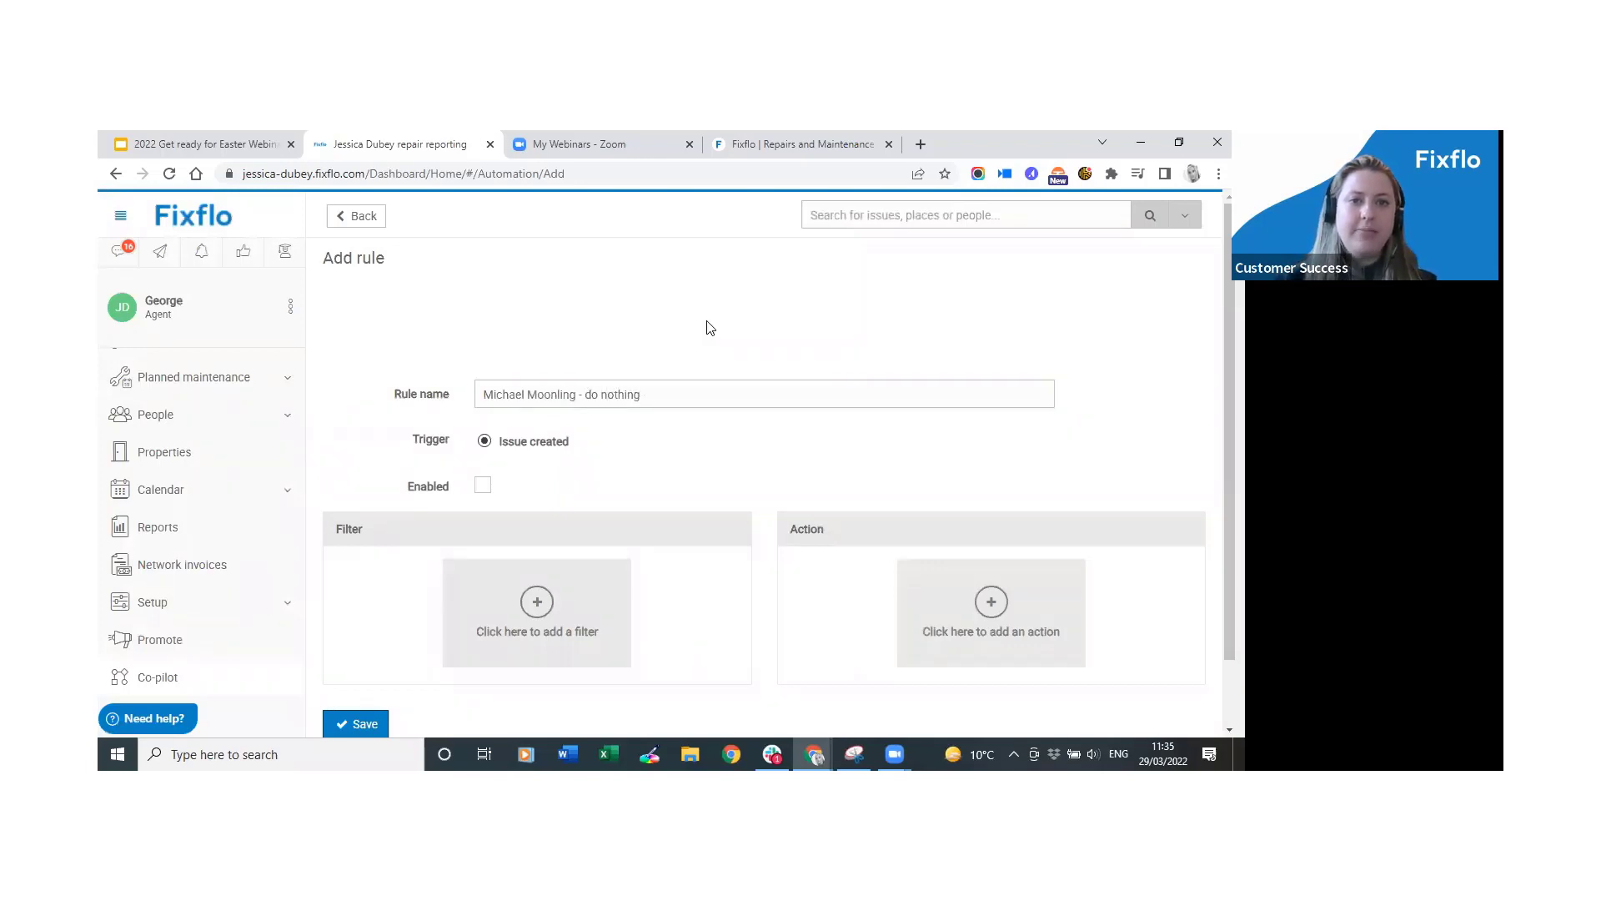
pyautogui.click(483, 486)
pyautogui.scroll(-1, 401, 490)
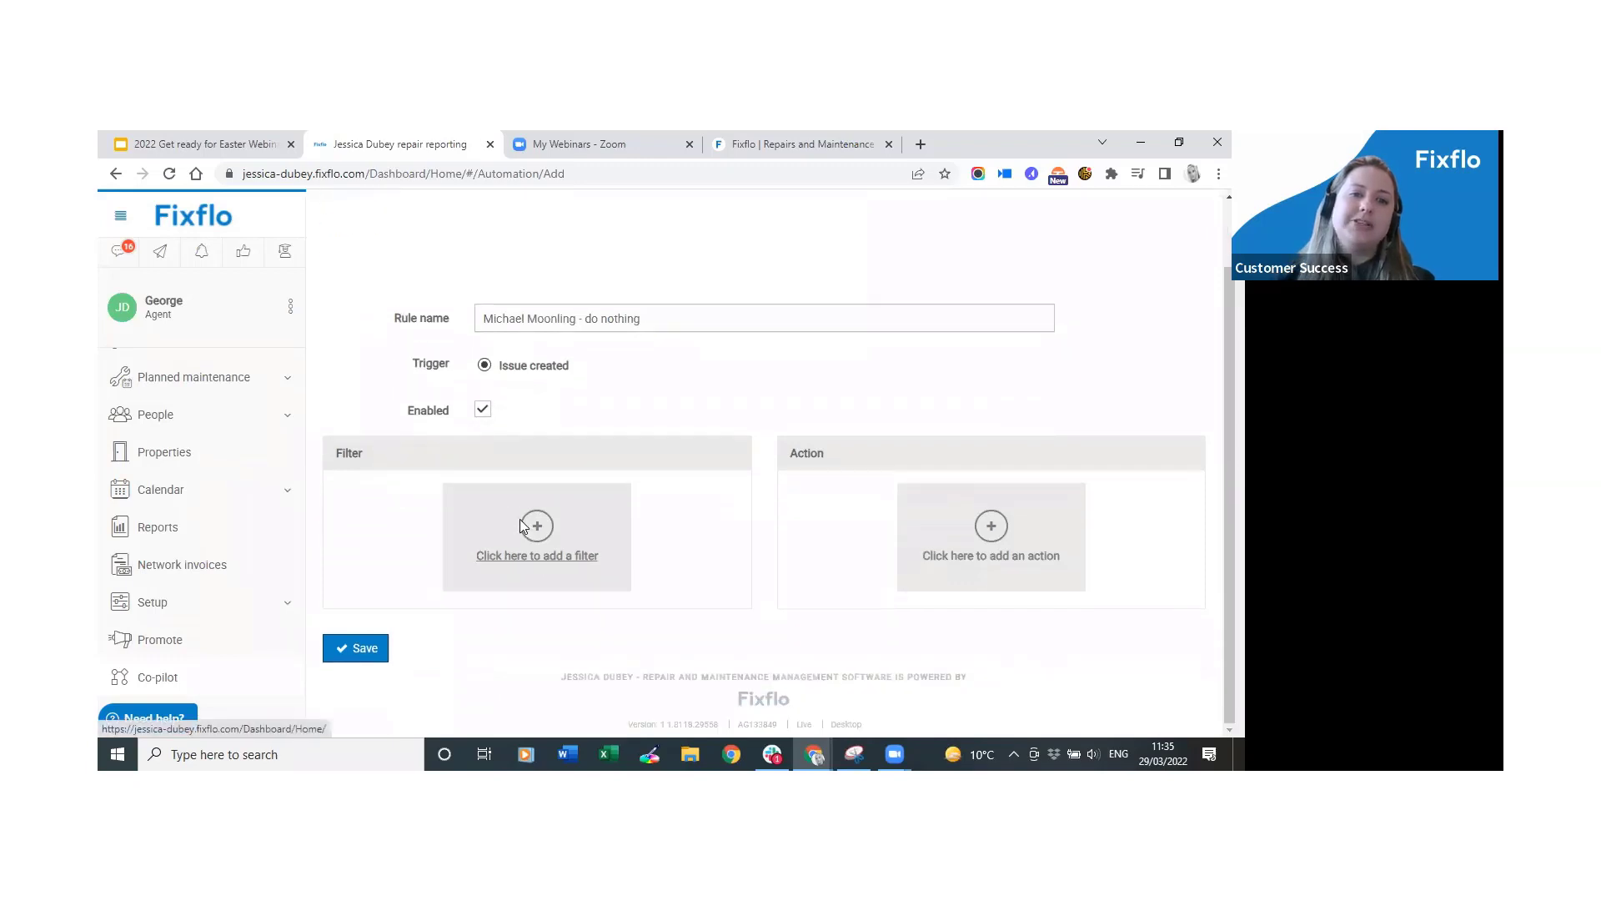
# Add a Landlord filter for the landlord found by searching 'mich'.
pyautogui.click(521, 525)
pyautogui.click(295, 314)
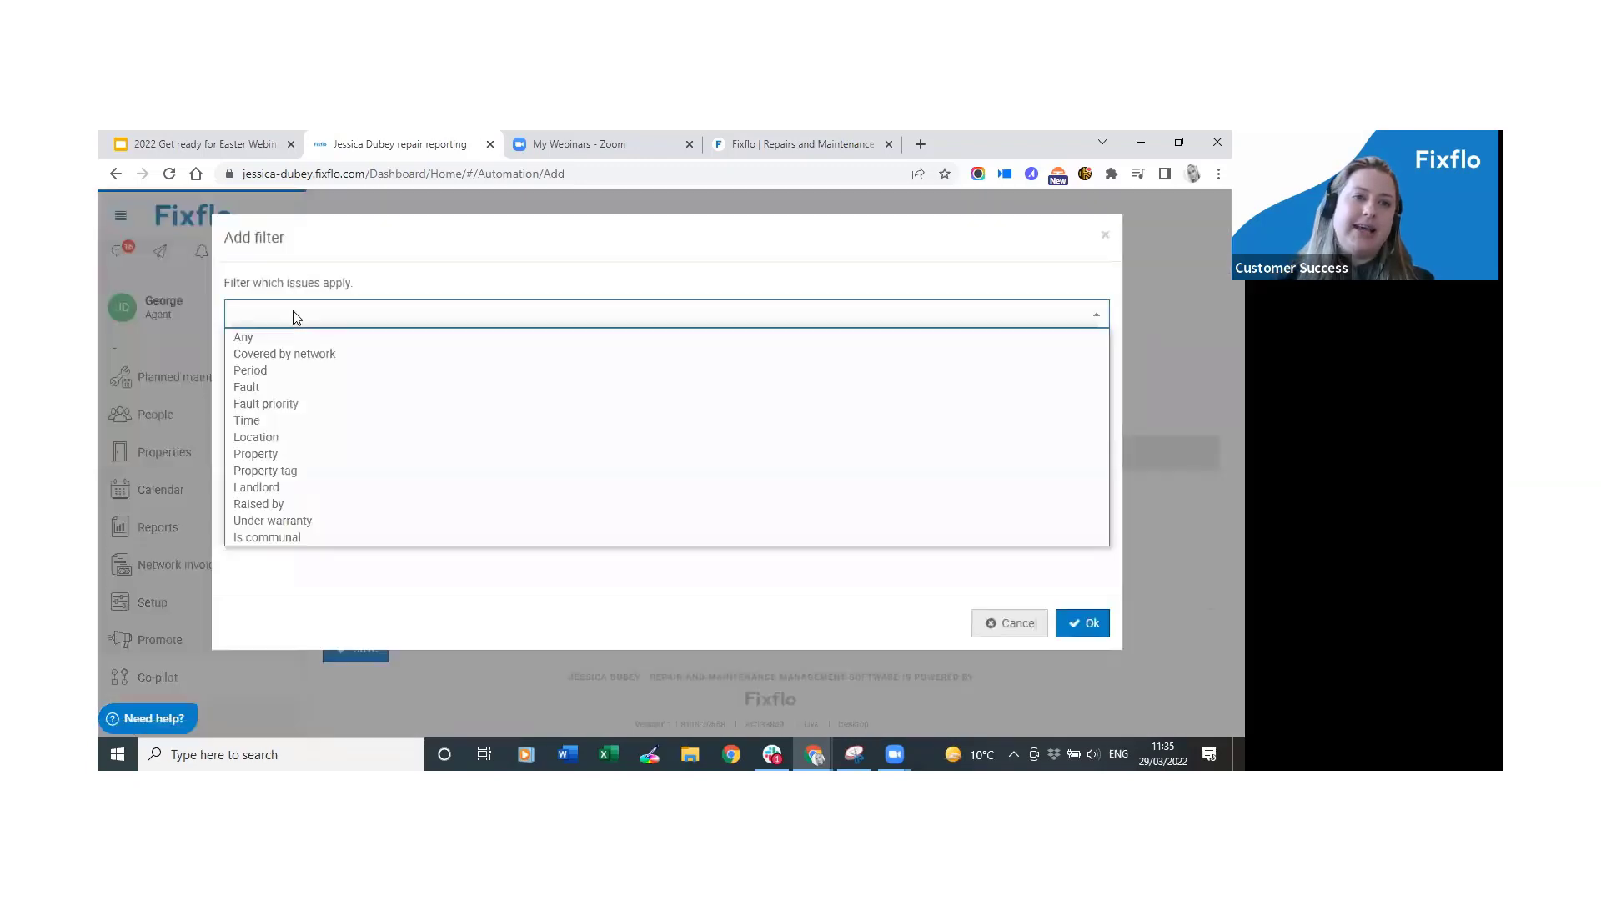
pyautogui.click(314, 489)
pyautogui.click(322, 383)
pyautogui.write('mich')
pyautogui.click(323, 413)
pyautogui.click(1080, 628)
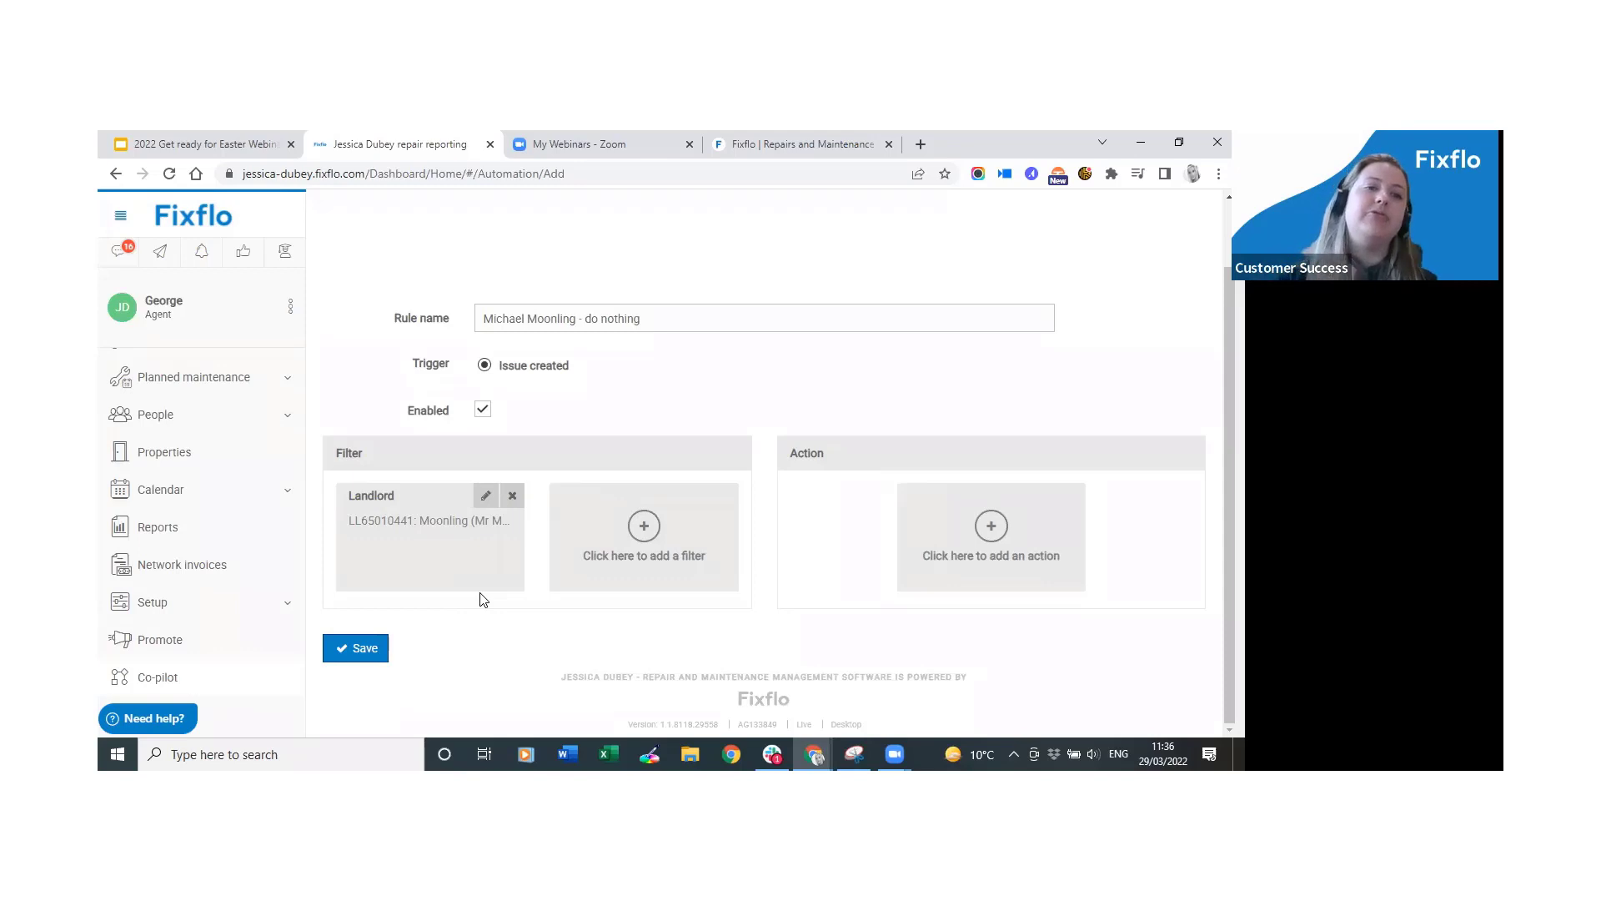
# Add a Do nothing action and save the rule.
pyautogui.click(1015, 547)
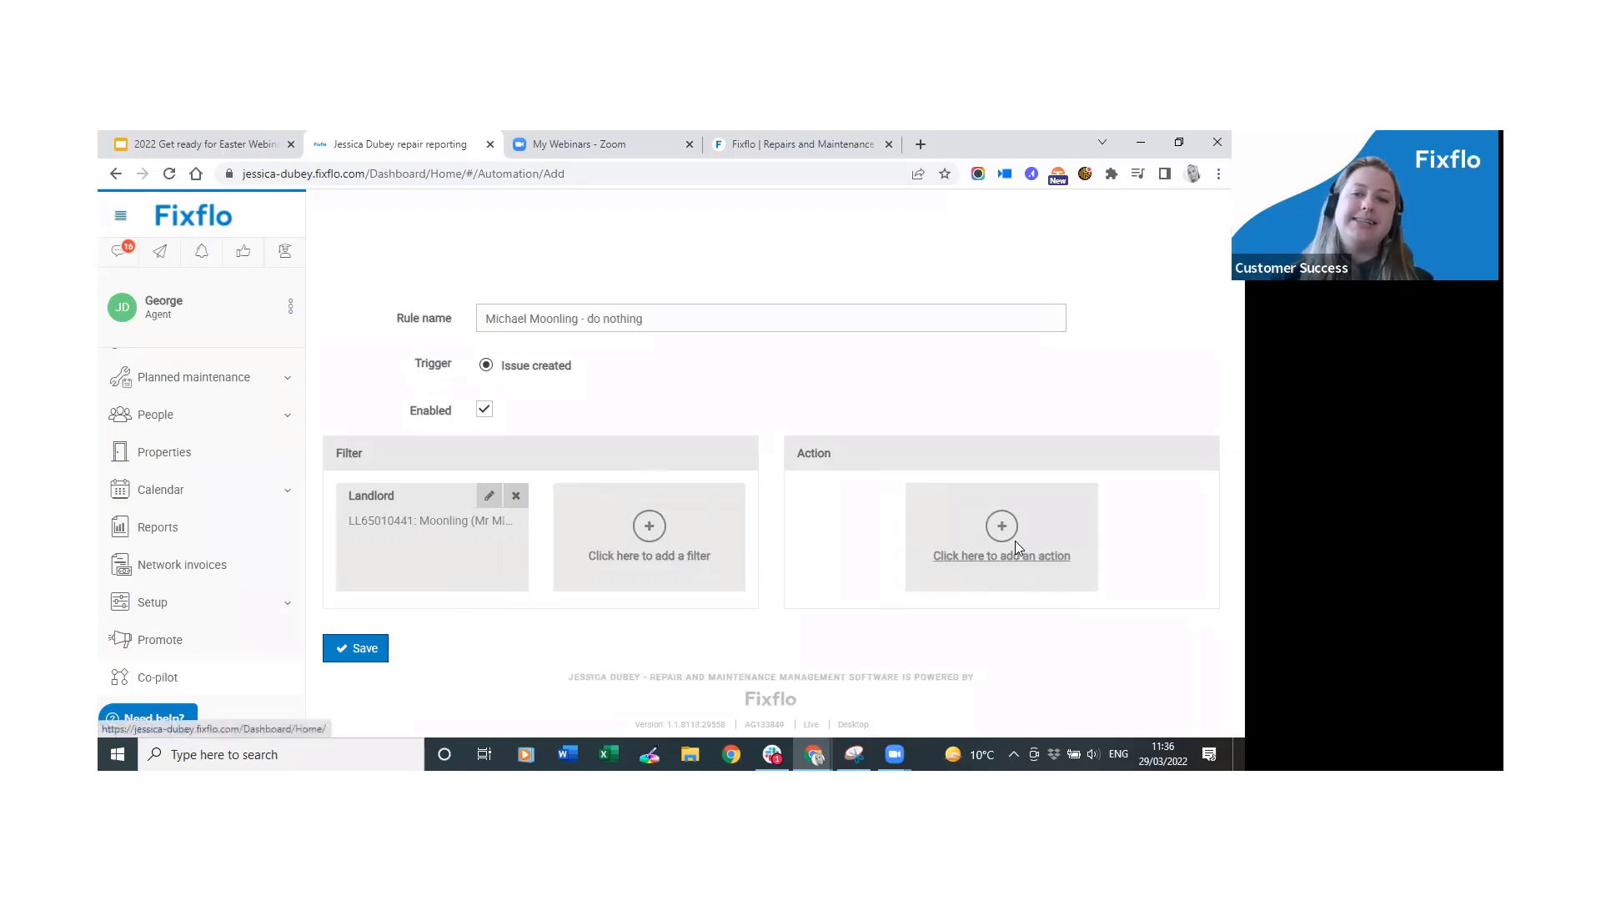
pyautogui.click(279, 297)
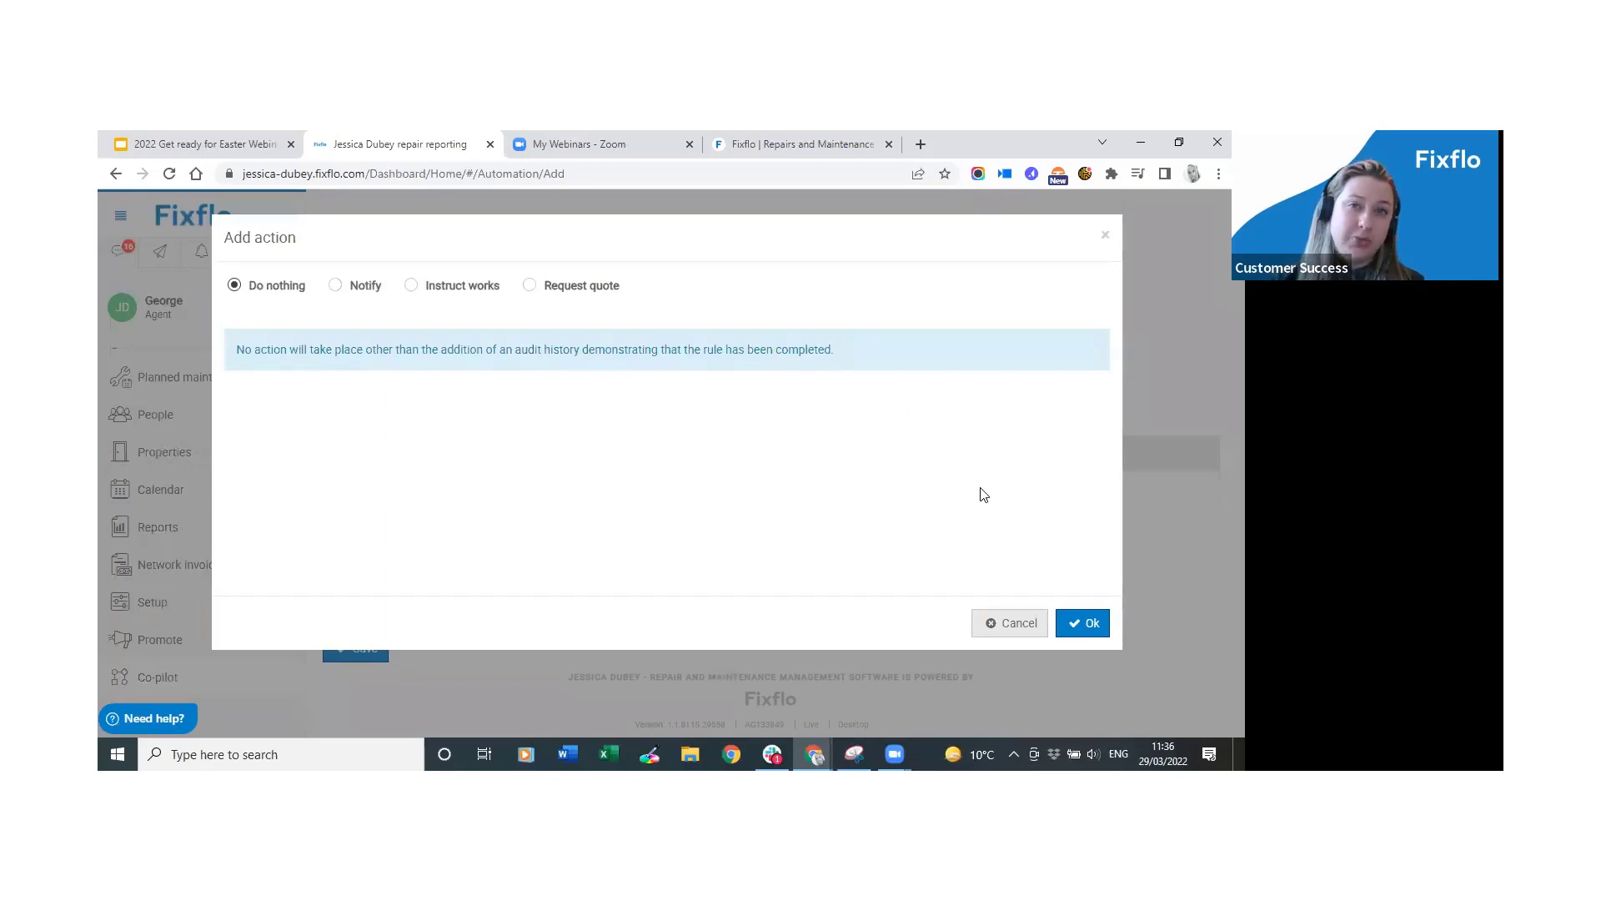
pyautogui.click(1076, 623)
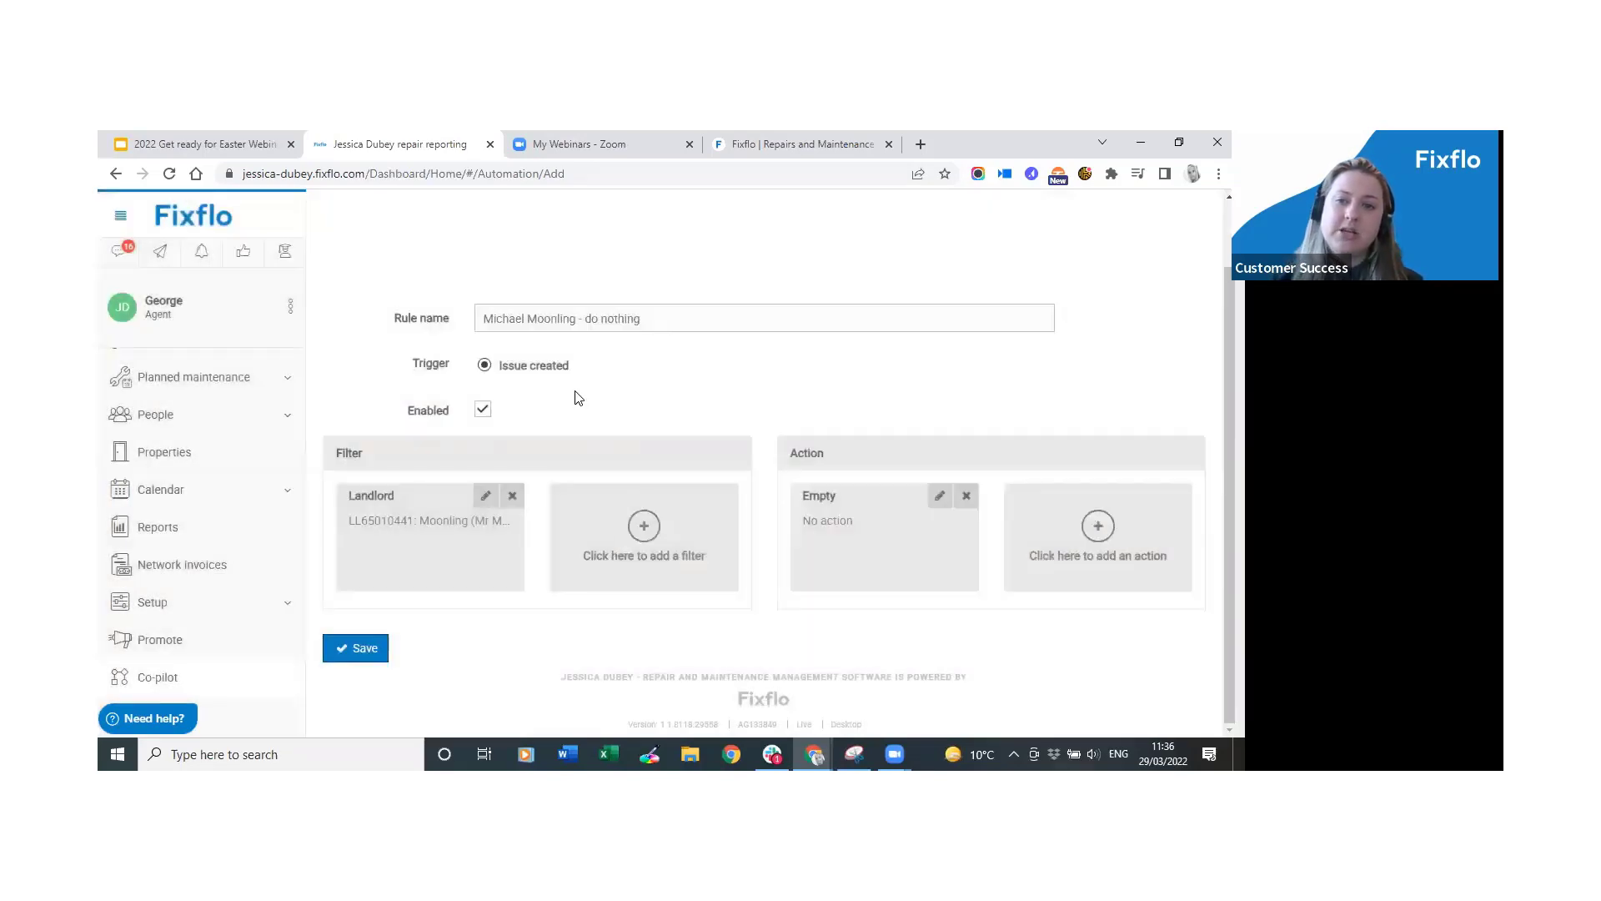
pyautogui.click(357, 650)
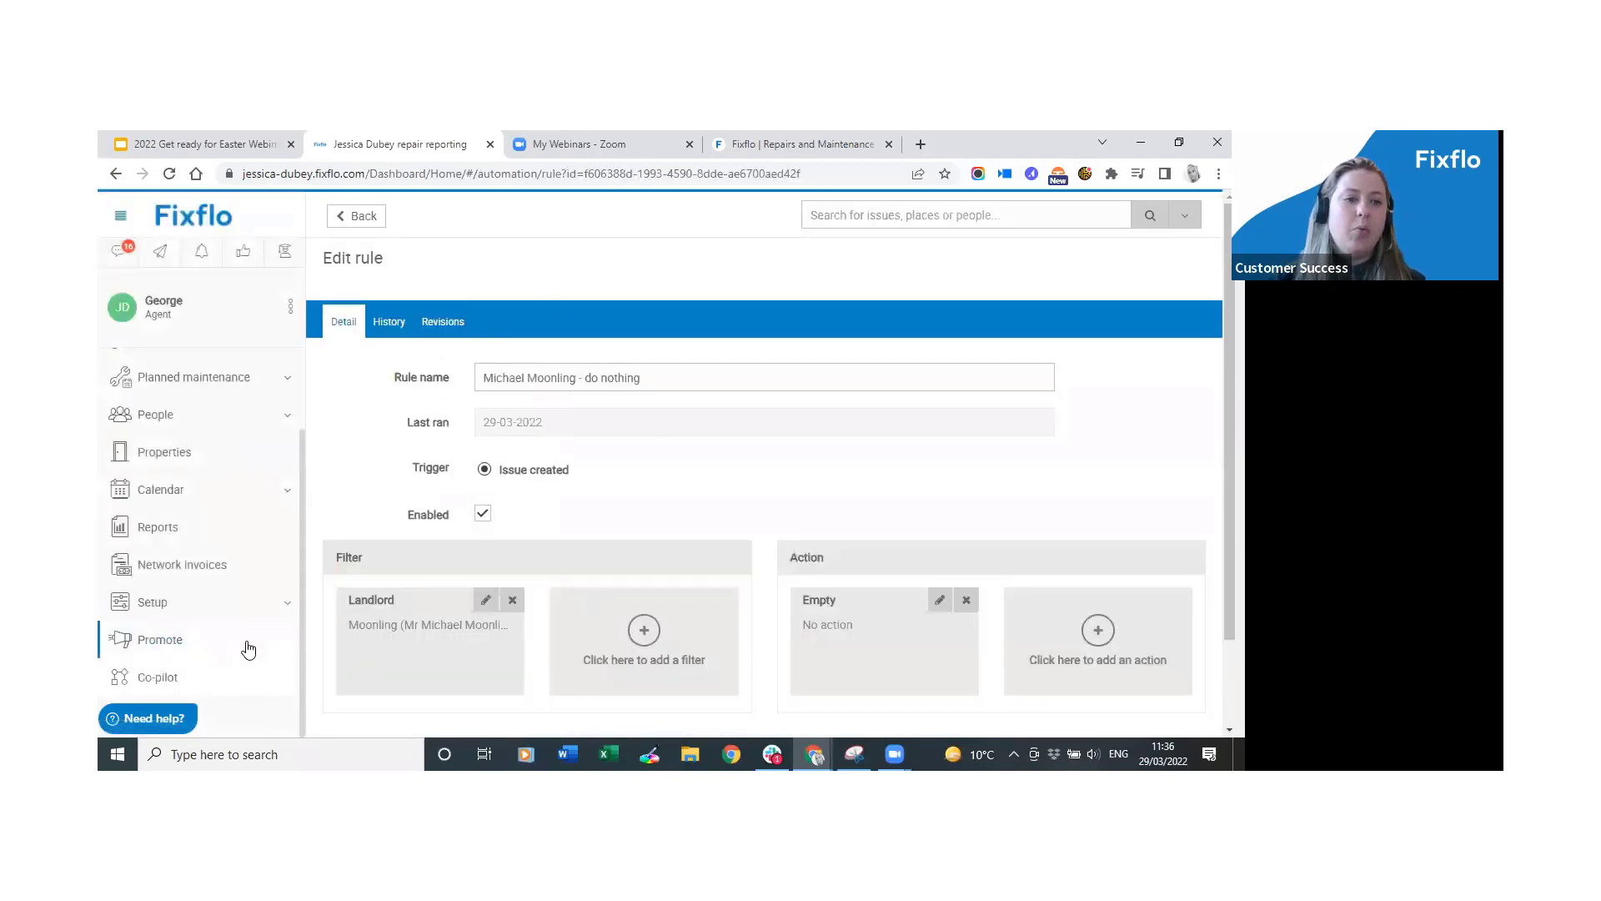
# Back in the Co-pilot rules list, drag the landlord 'do nothing' rule above the Locked out - Tuesdays rule.
pyautogui.click(233, 681)
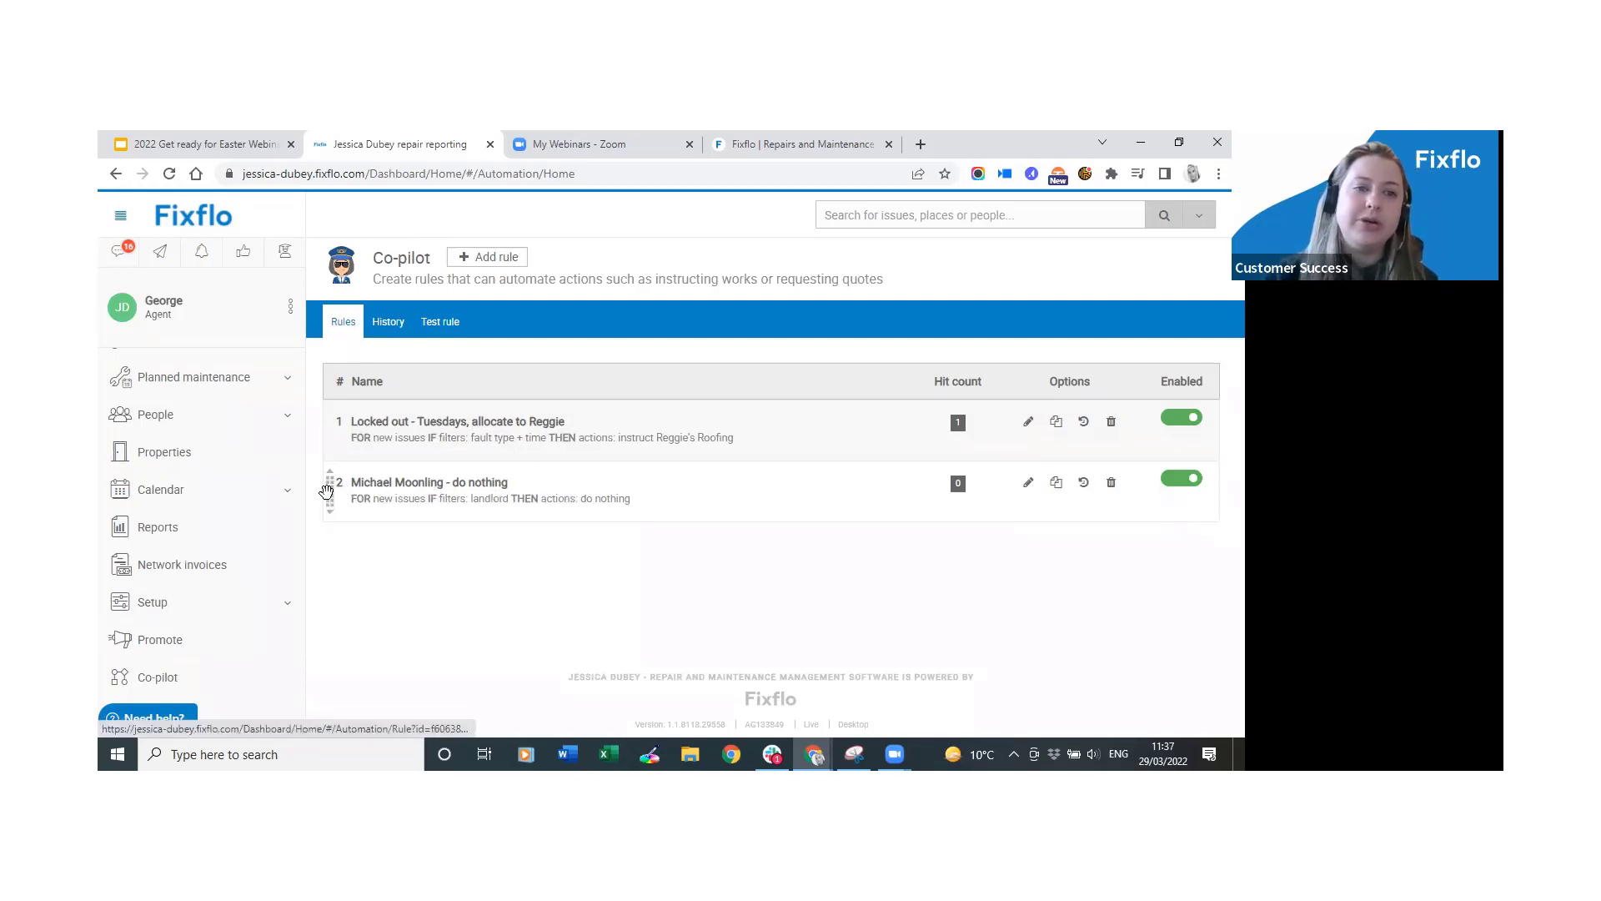
pyautogui.moveTo(326, 491); pyautogui.dragTo(329, 420)
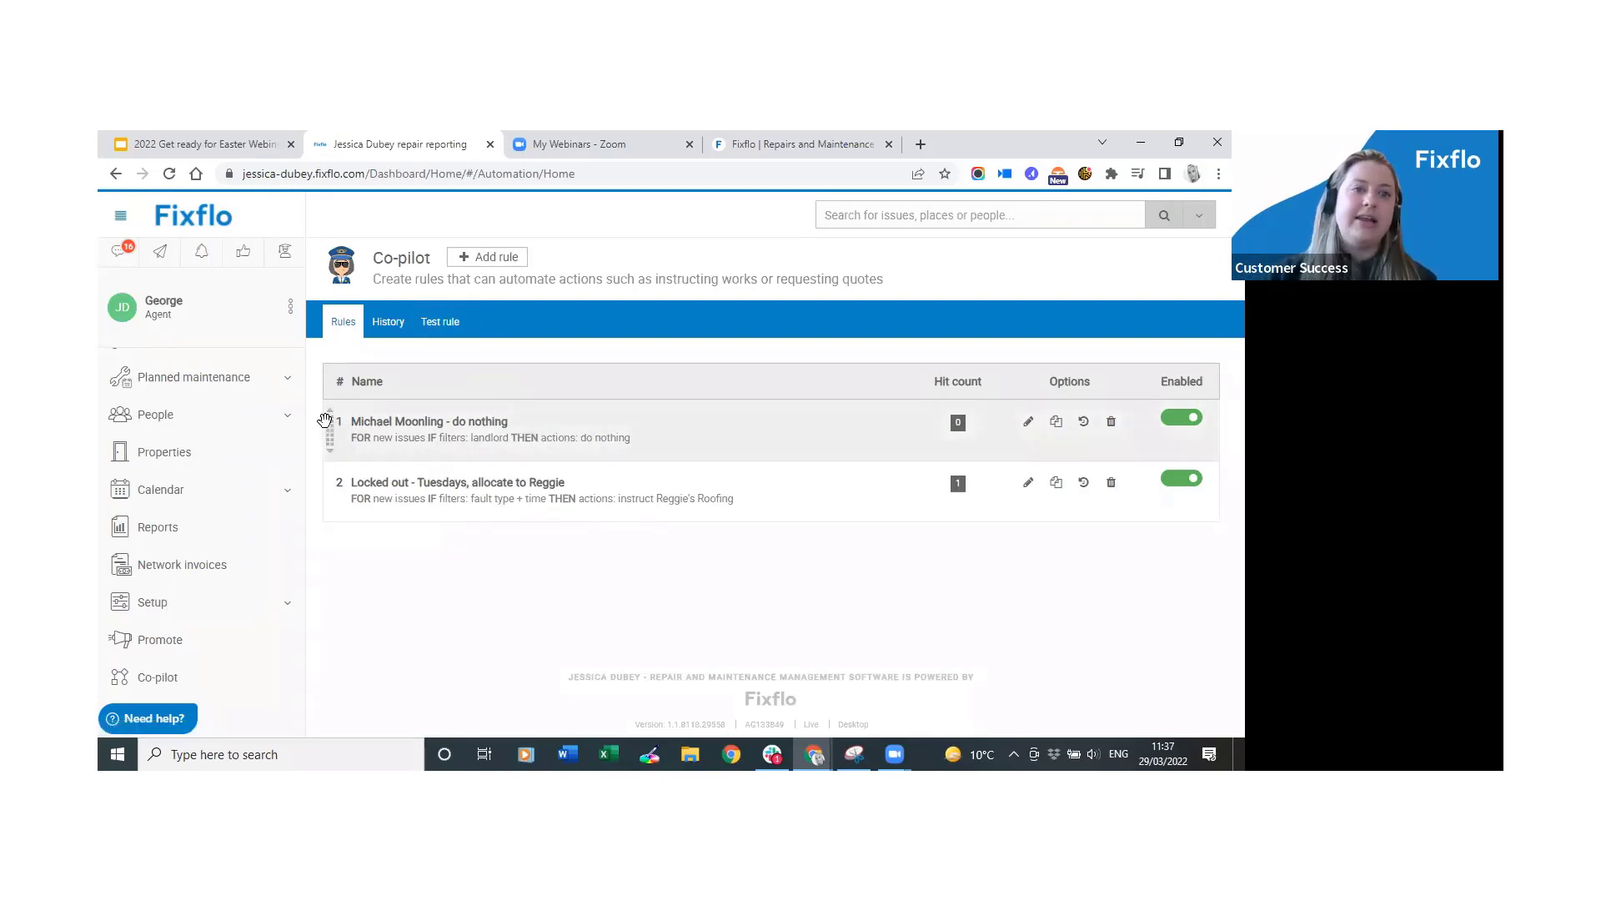
pyautogui.moveTo(330, 426); pyautogui.dragTo(332, 494)
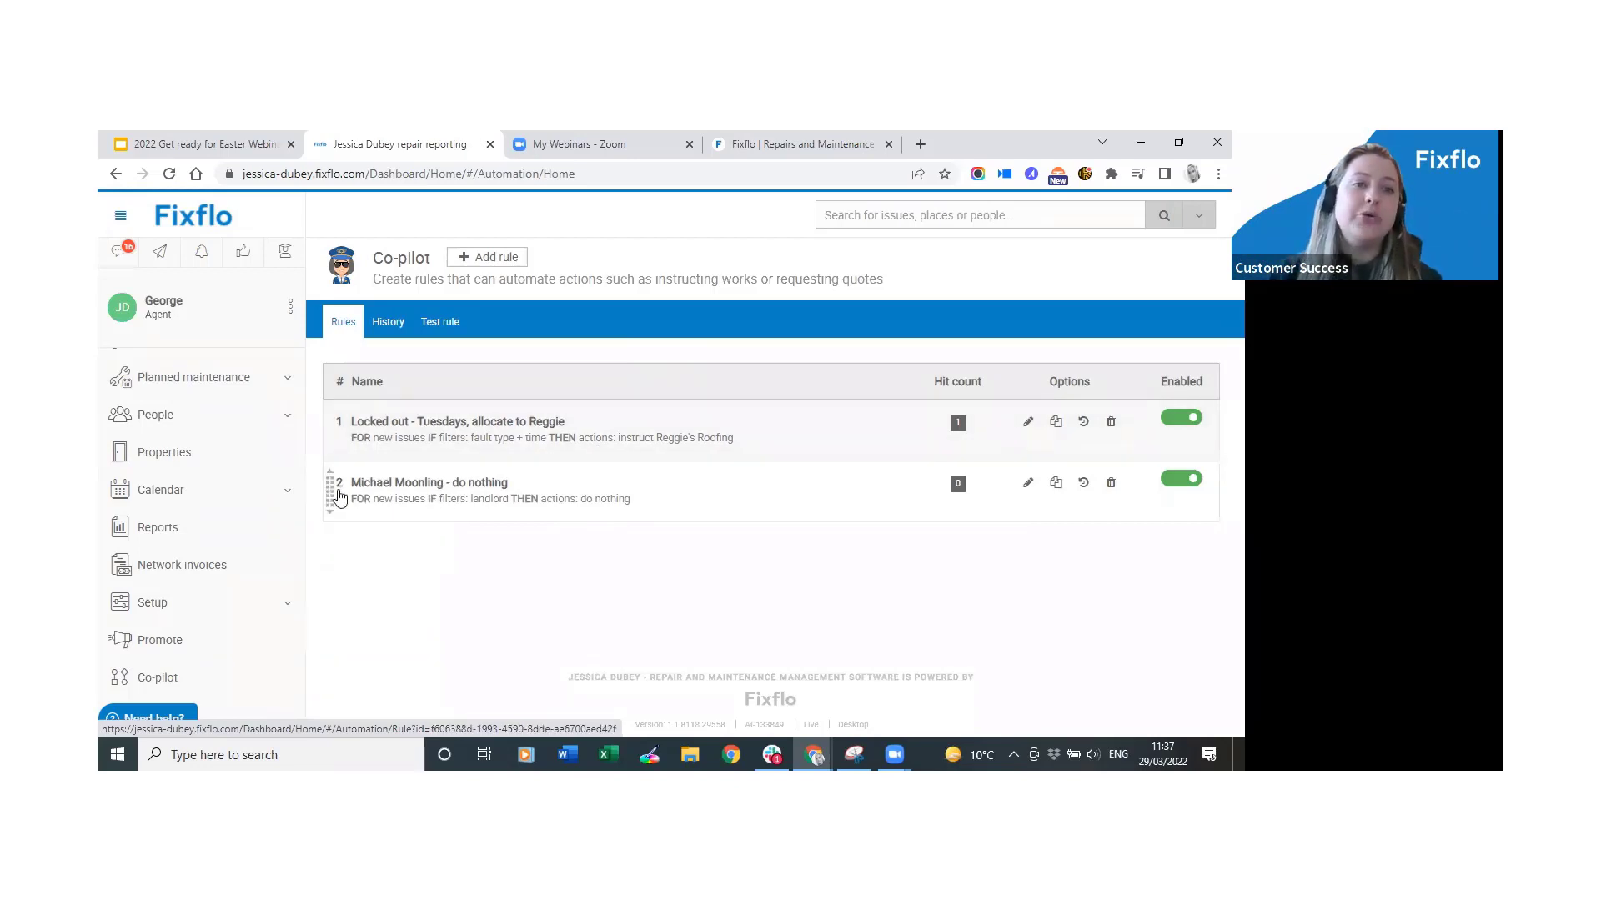
pyautogui.moveTo(329, 492); pyautogui.dragTo(333, 420)
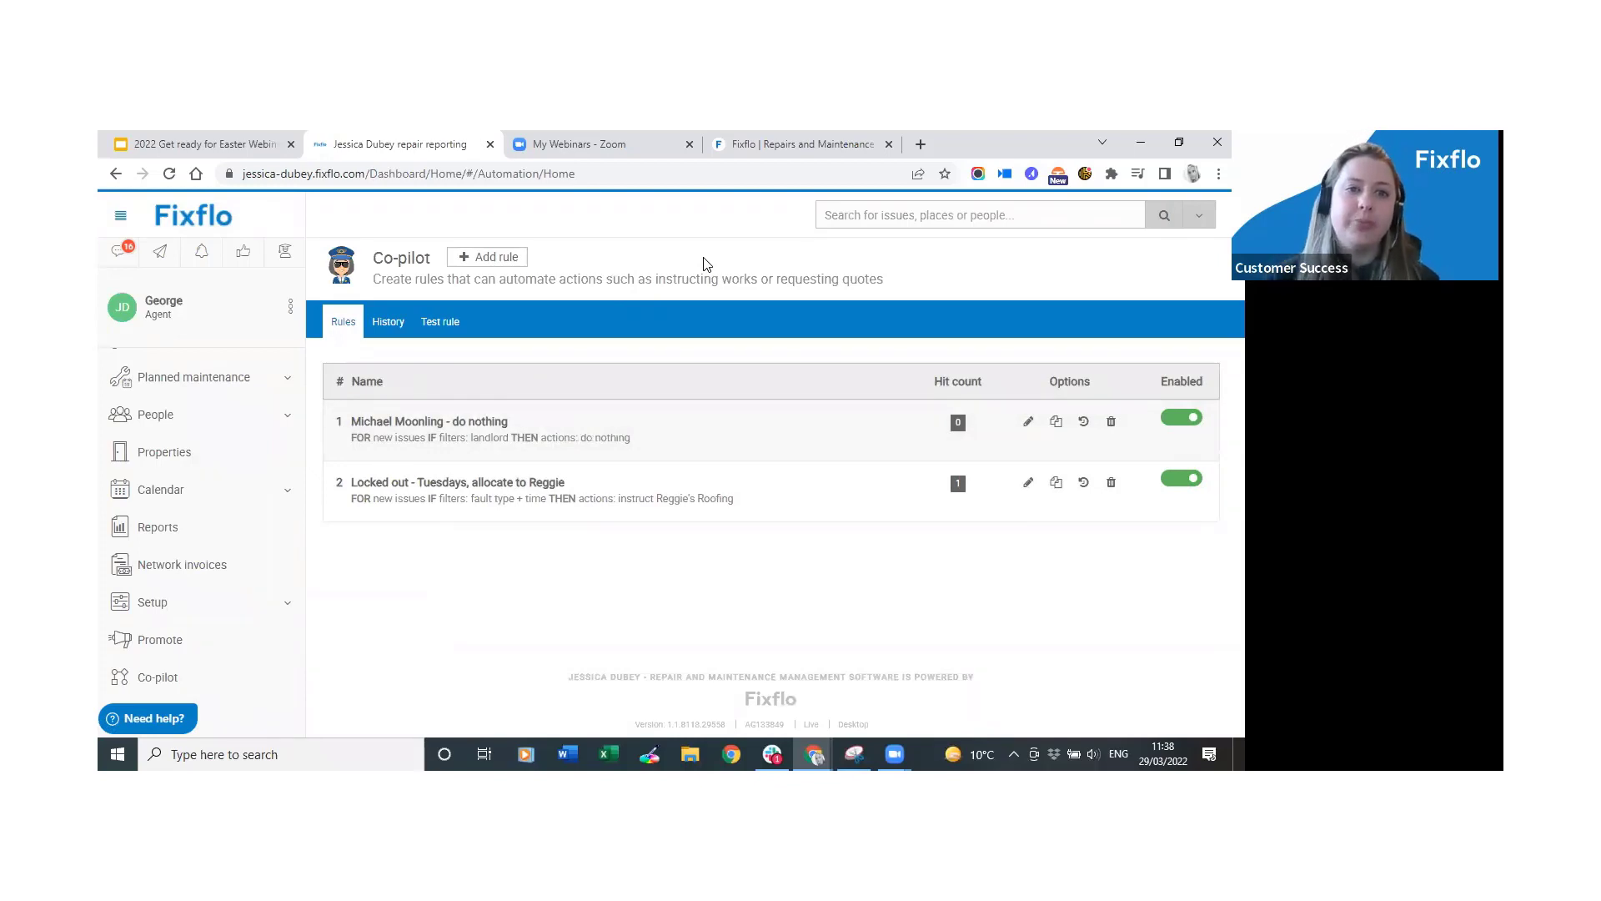
# Start a blank new rule and add a Period filter to it.
pyautogui.click(496, 264)
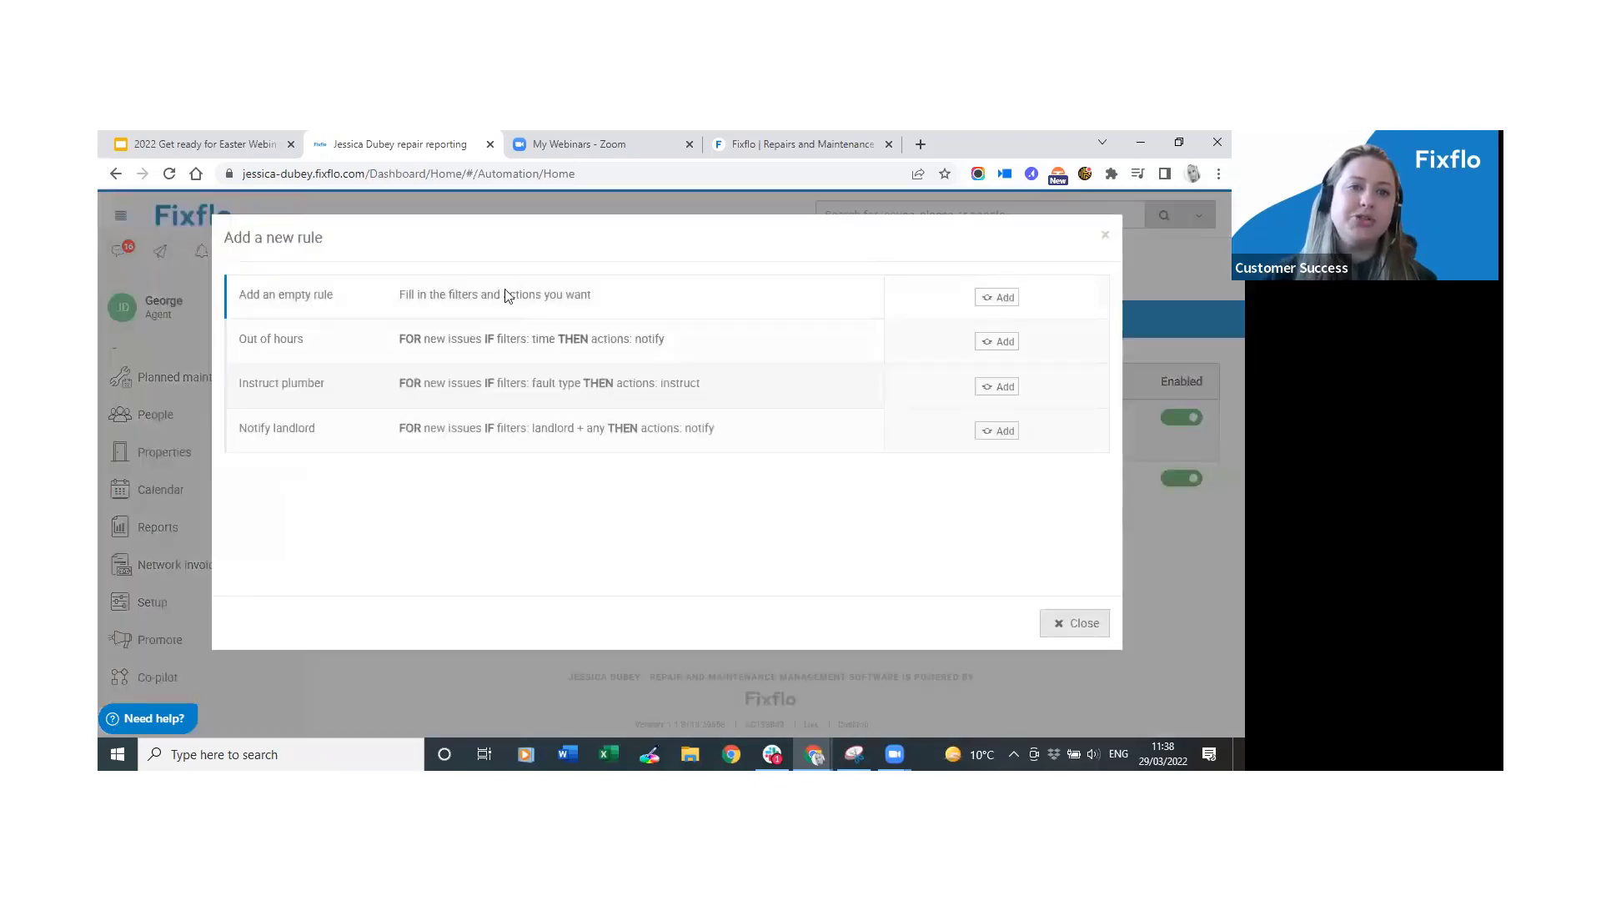
pyautogui.click(507, 293)
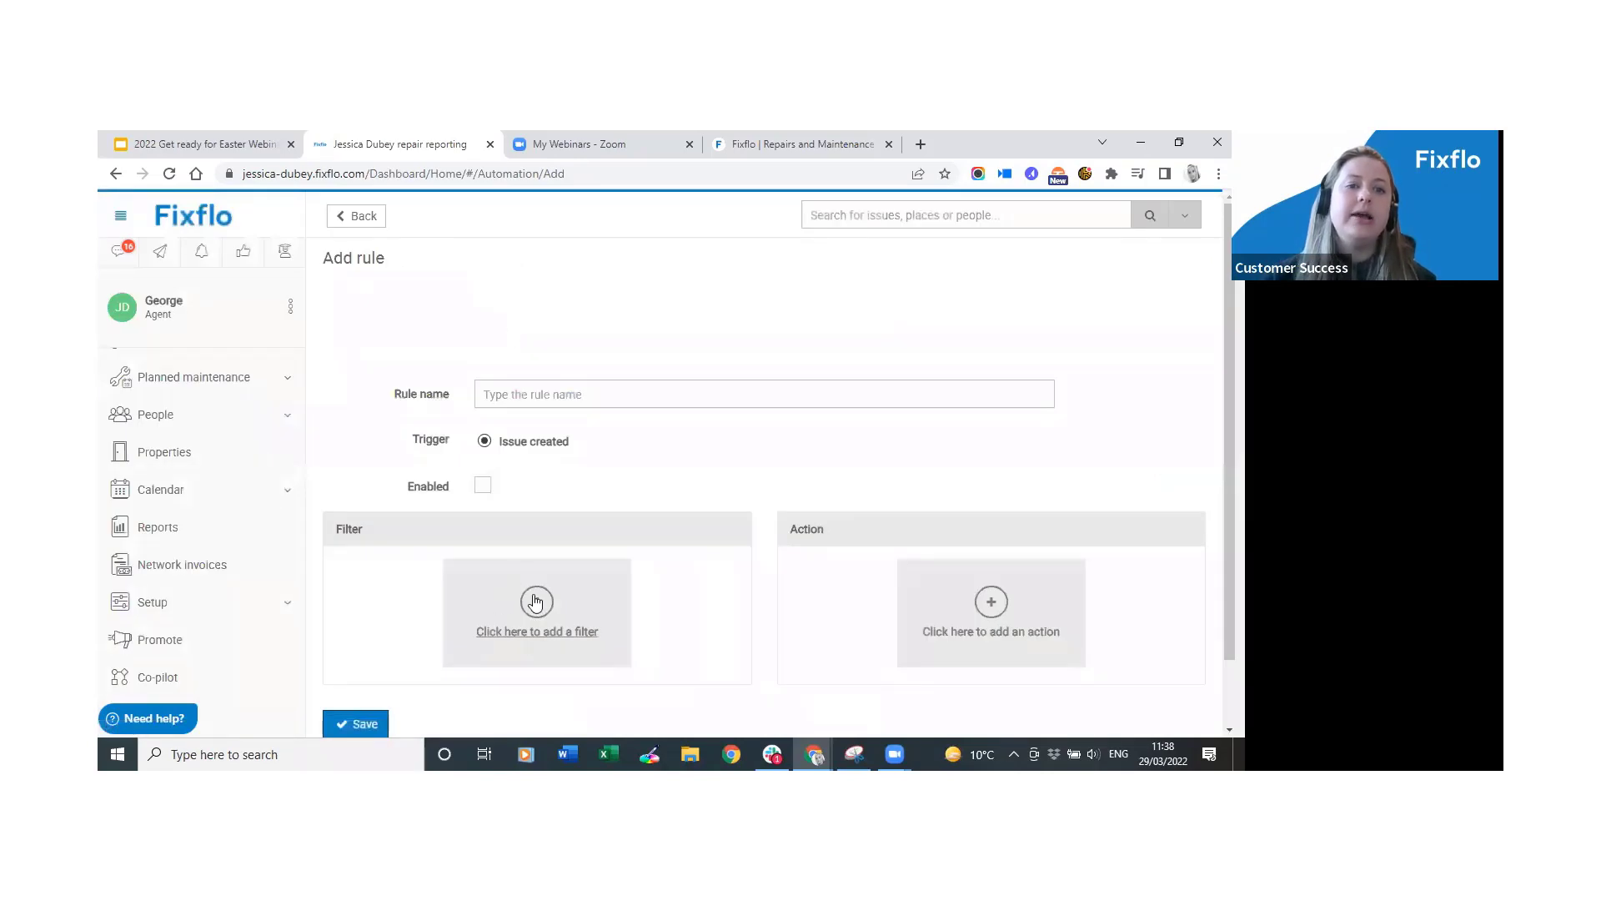
pyautogui.click(537, 602)
pyautogui.click(492, 315)
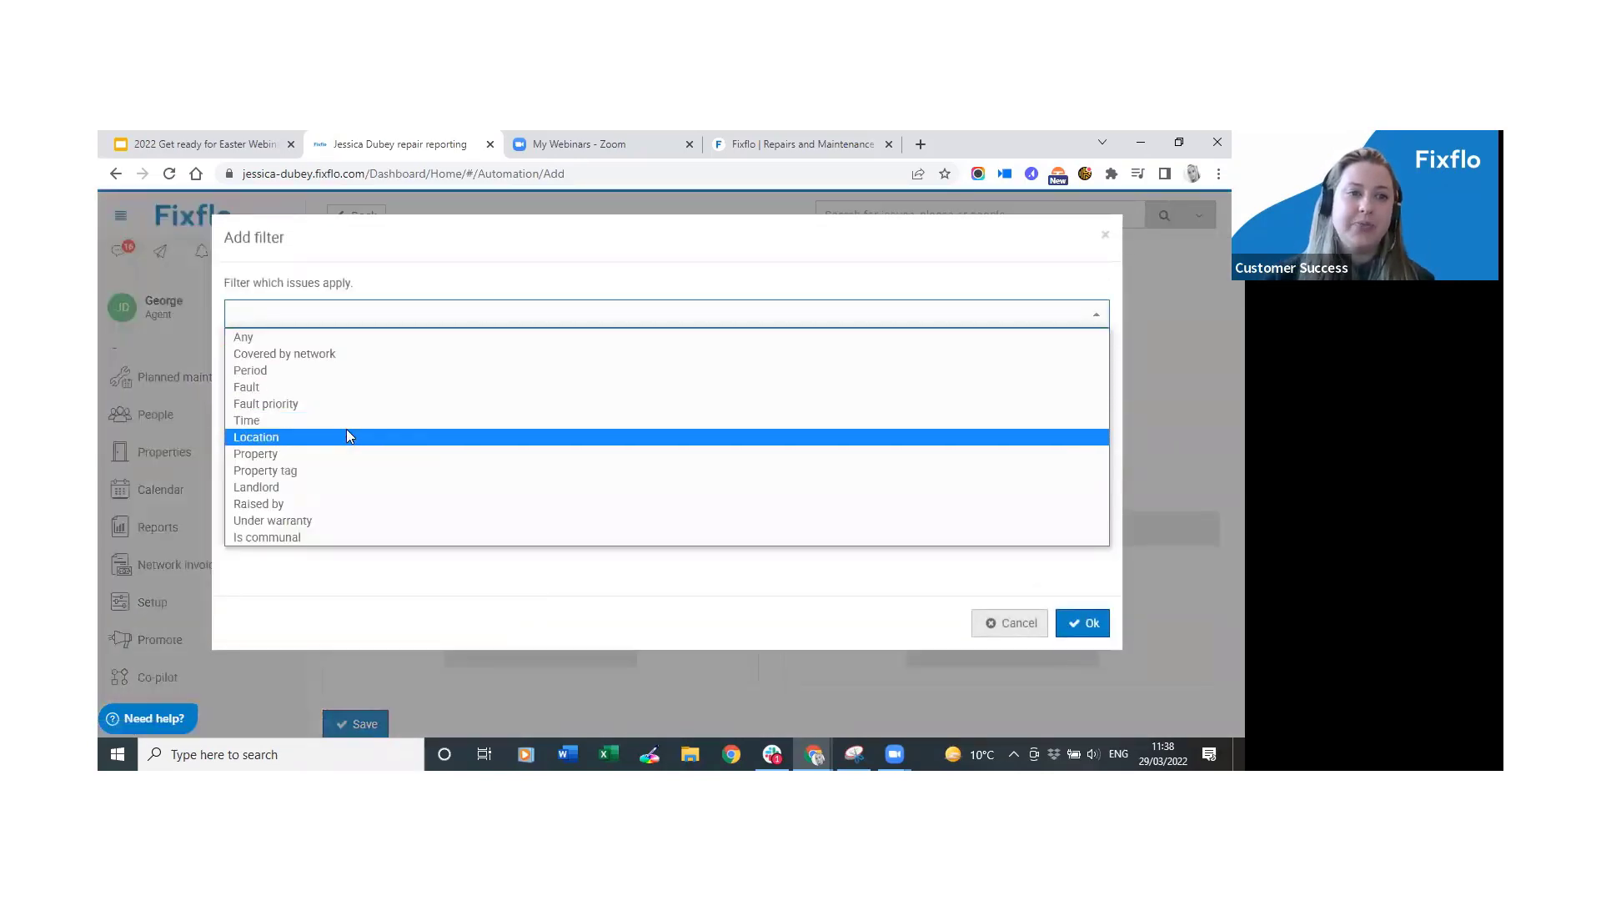
pyautogui.click(324, 370)
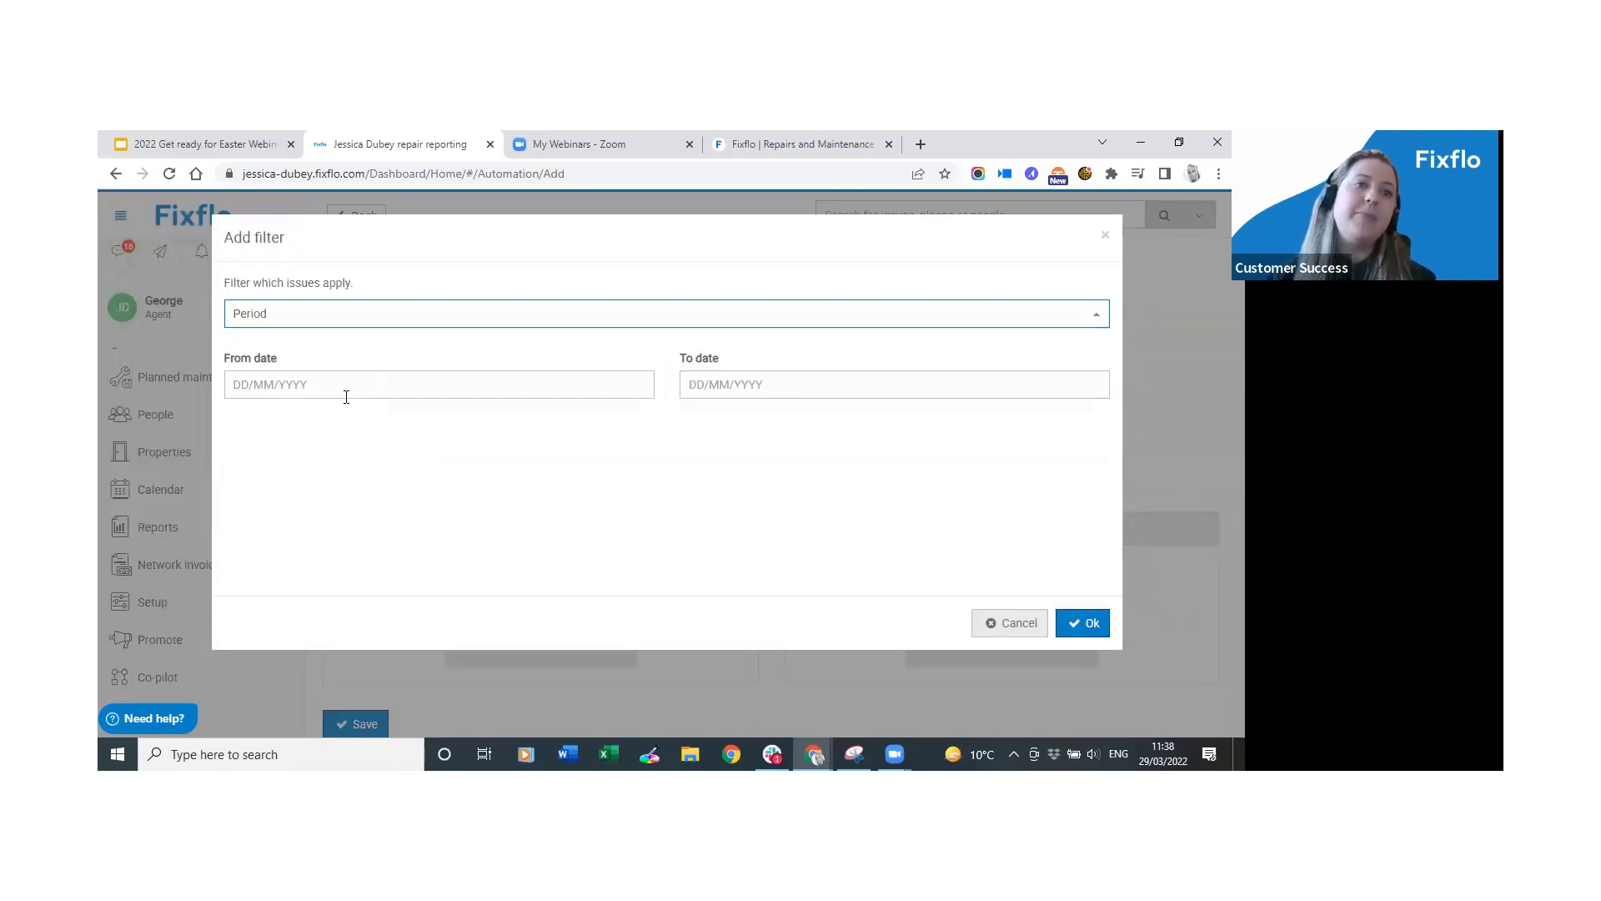
# Set the Period From date to 15/04/2022 and open the To date calendar.
pyautogui.click(385, 389)
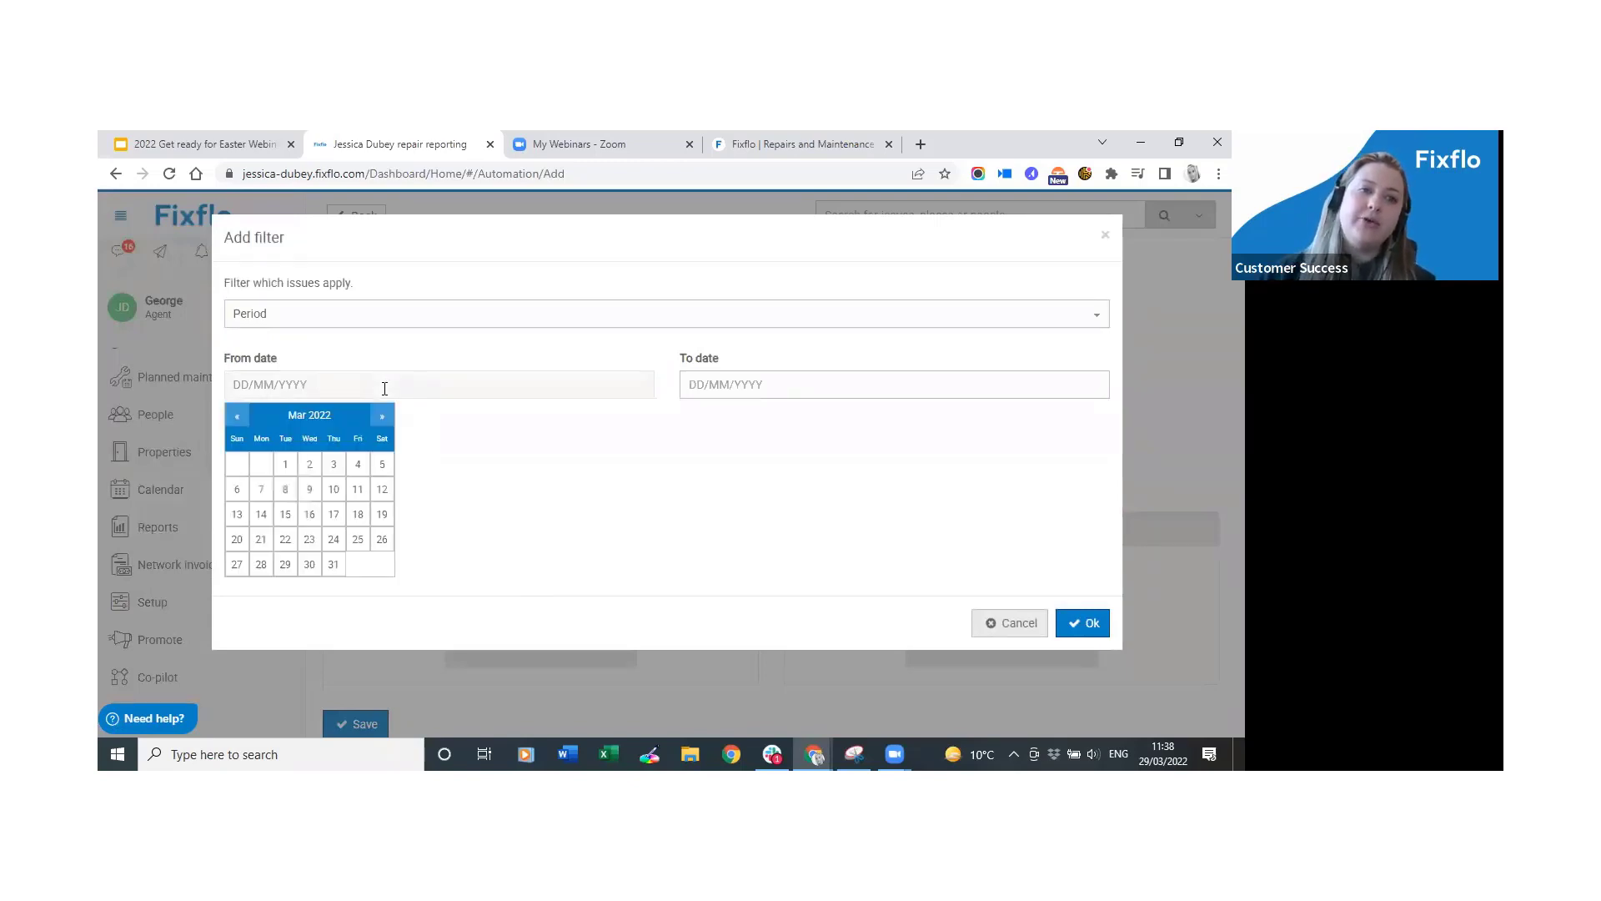
pyautogui.click(374, 419)
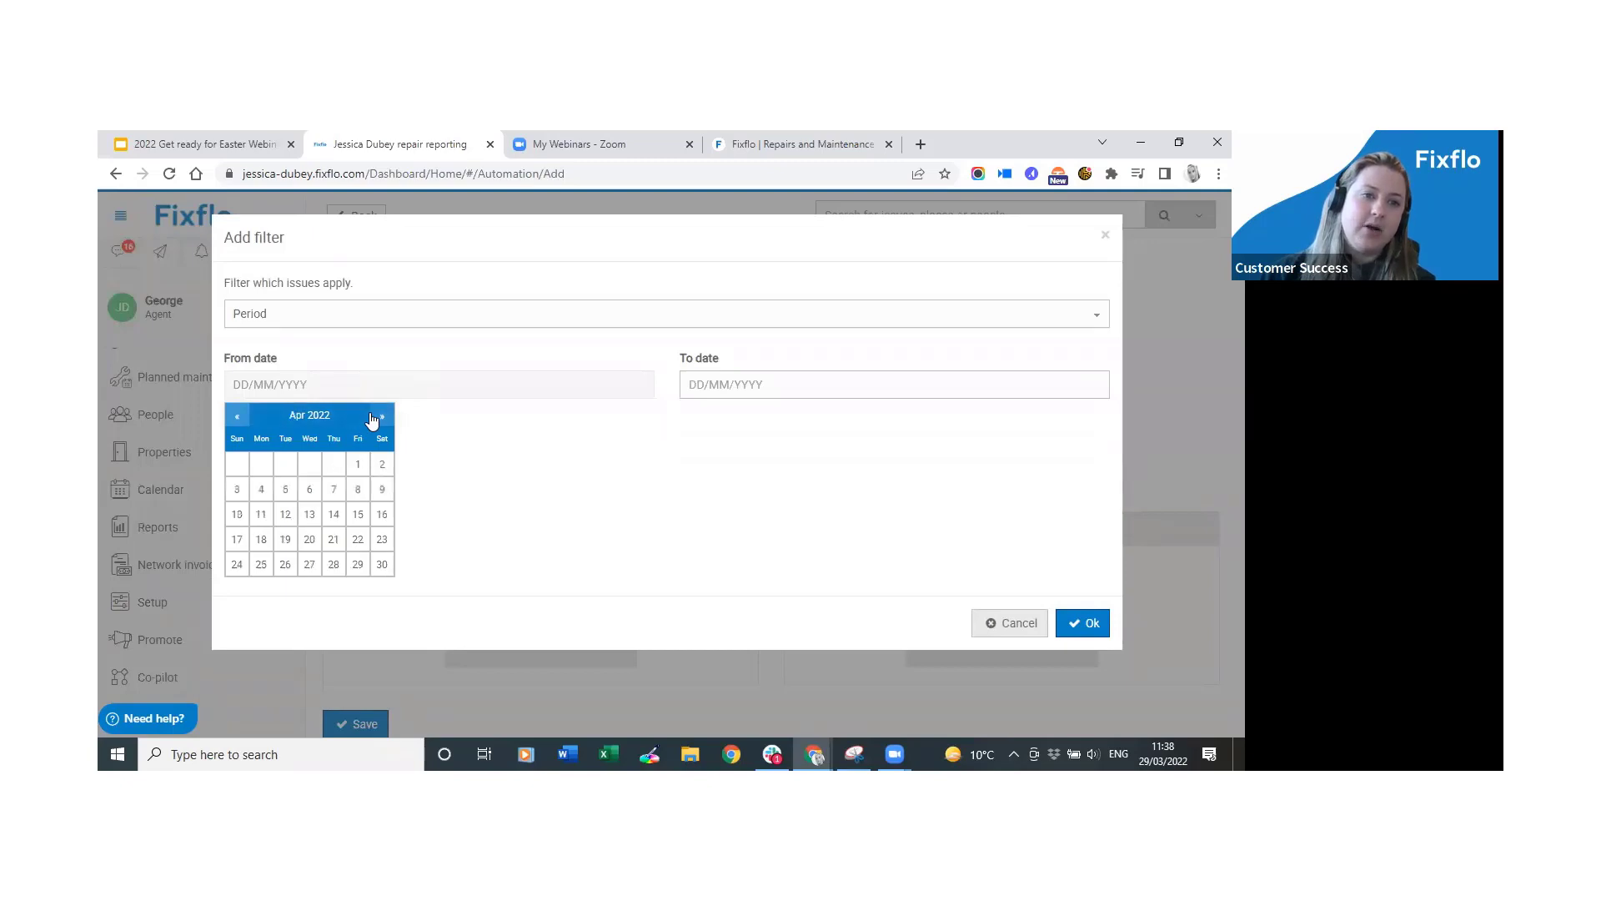
pyautogui.click(360, 524)
pyautogui.click(782, 386)
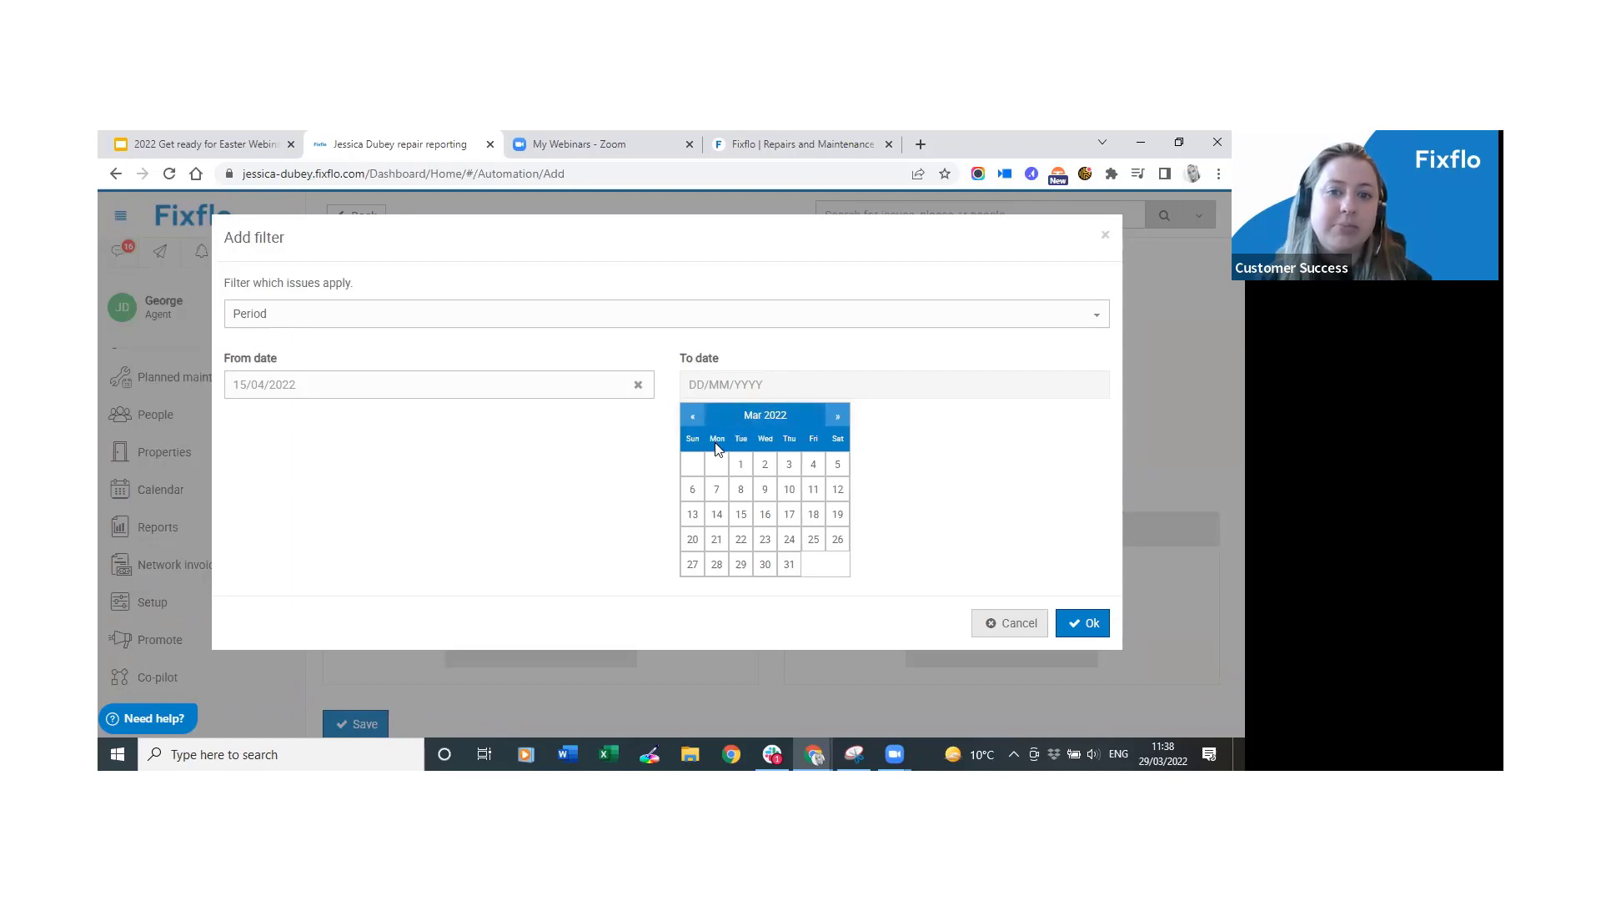
# Set the Period To date to 19/04/2022, correcting an initial pick of 18 April.
pyautogui.click(838, 415)
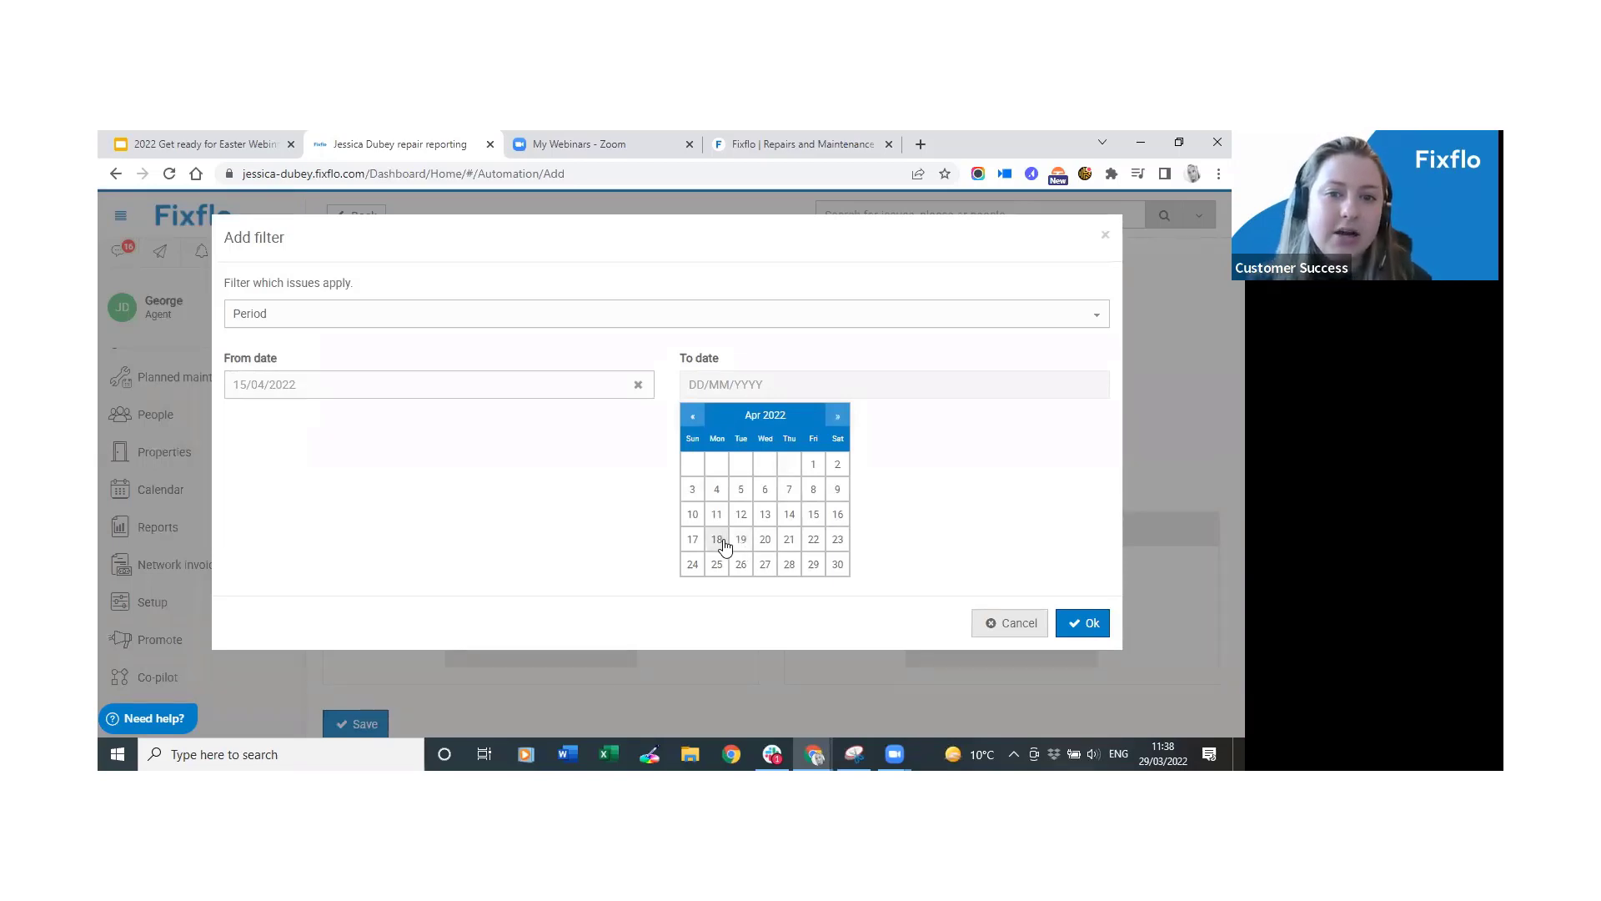
pyautogui.click(722, 542)
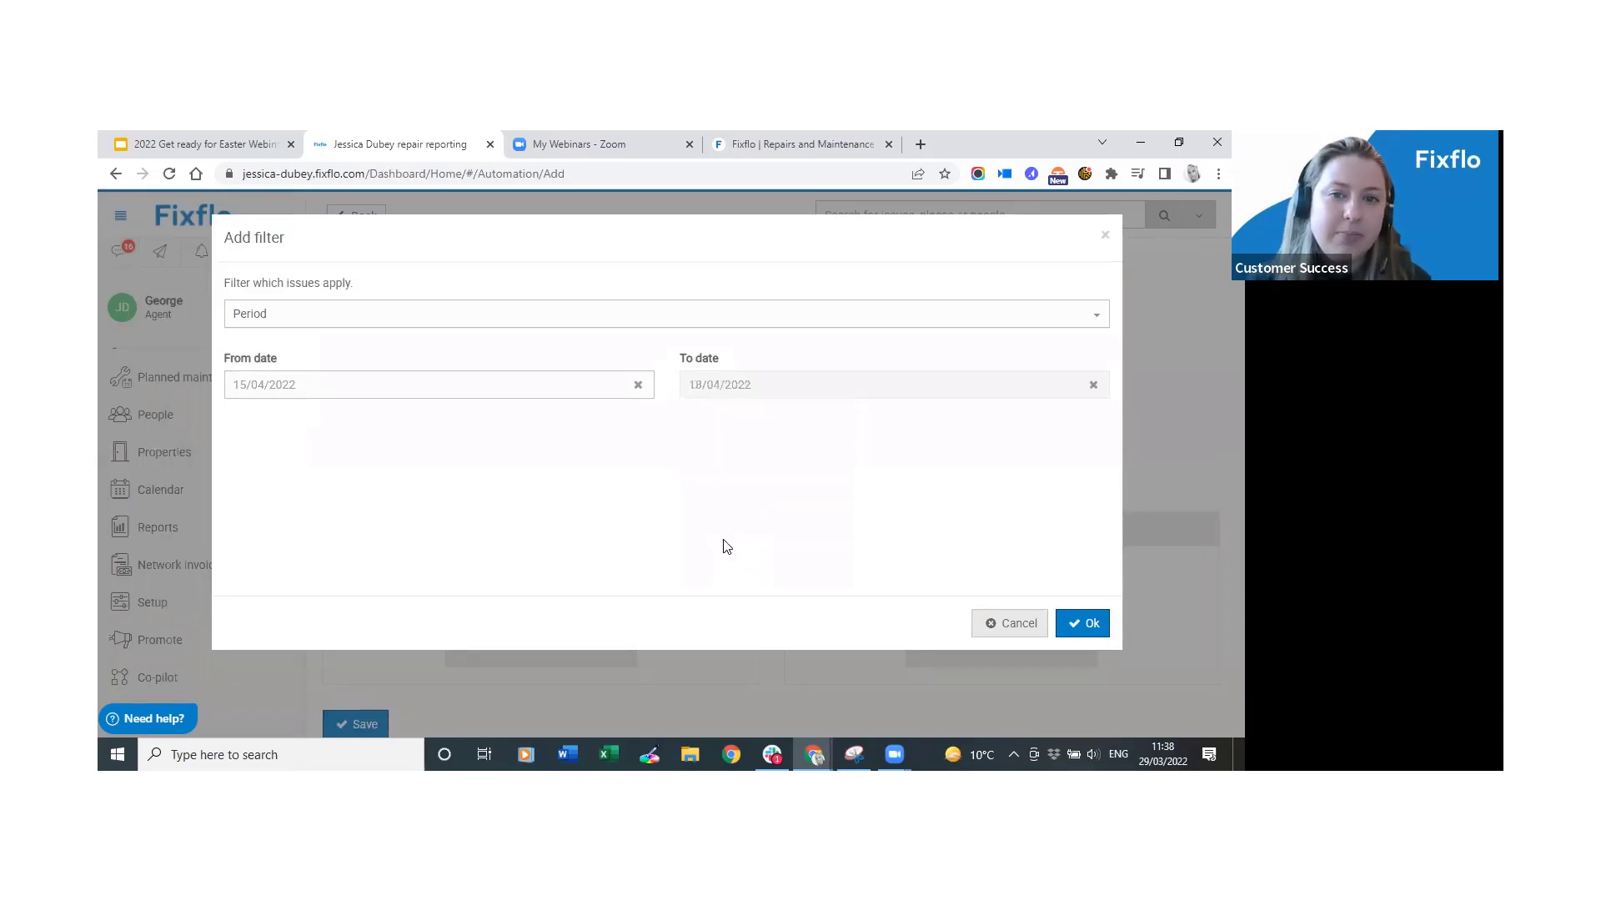
pyautogui.click(778, 386)
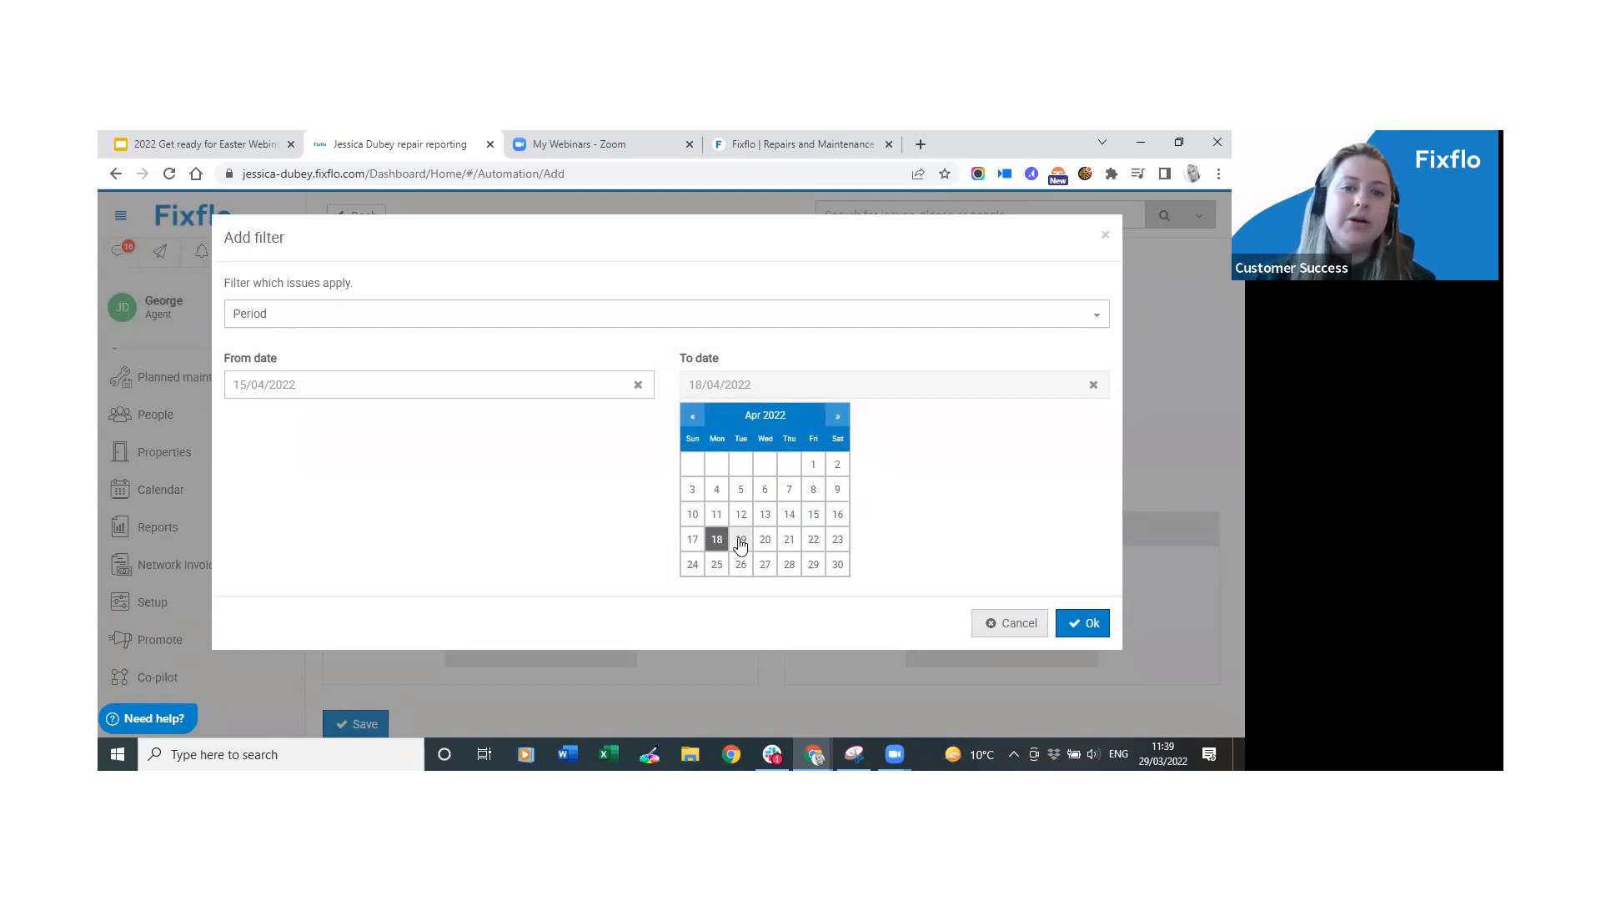
pyautogui.click(740, 540)
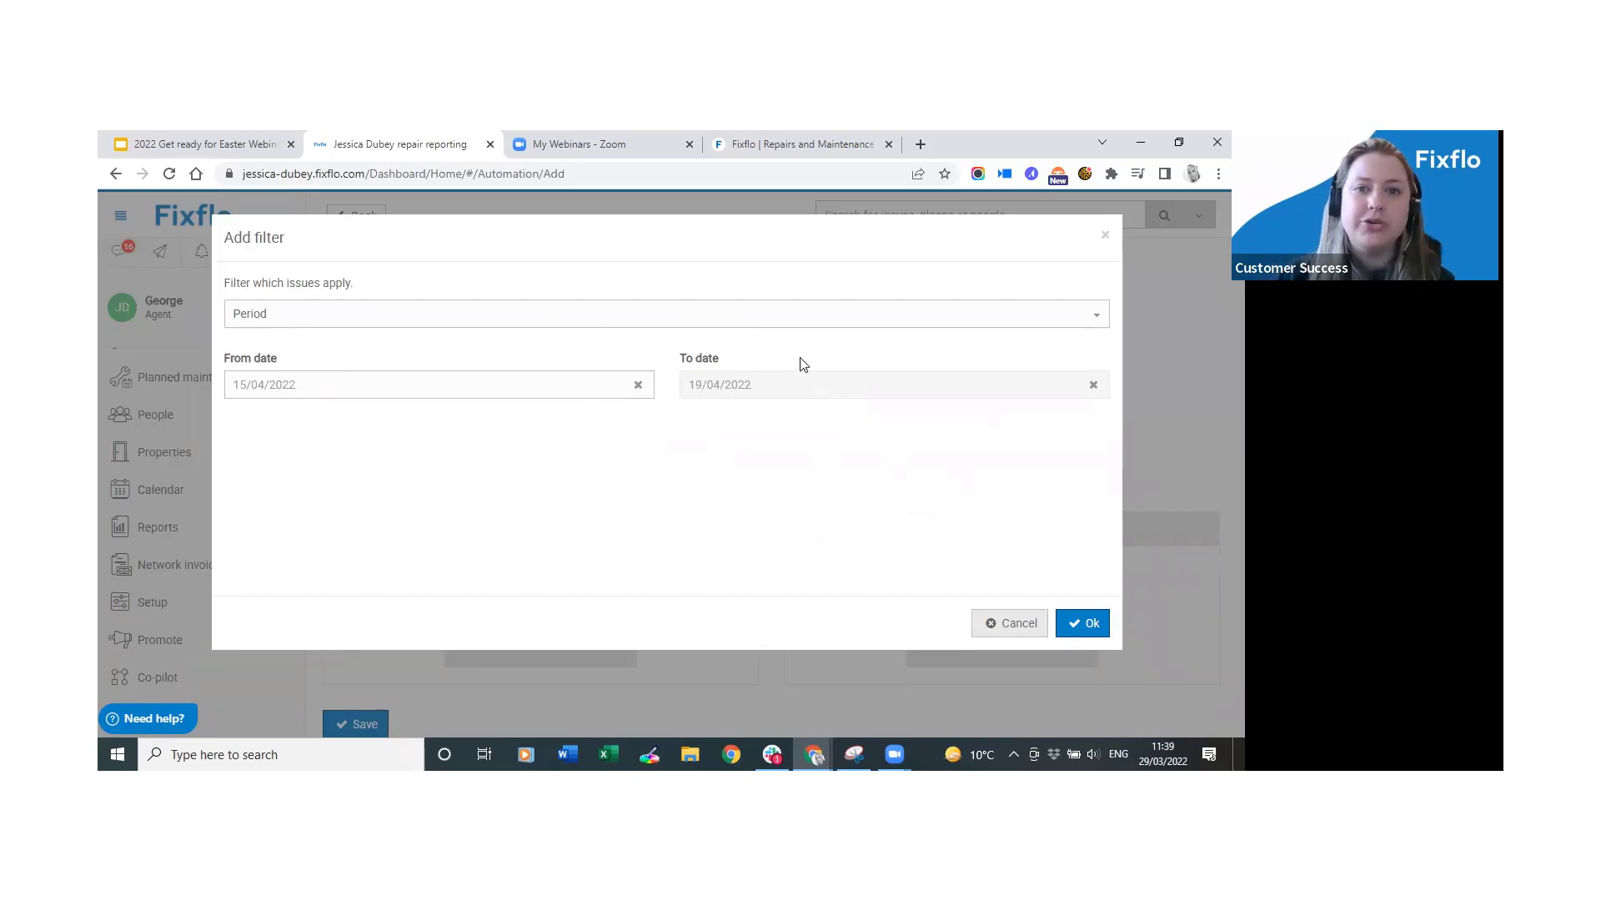
# Change the filter type from Period to Property.
pyautogui.click(649, 313)
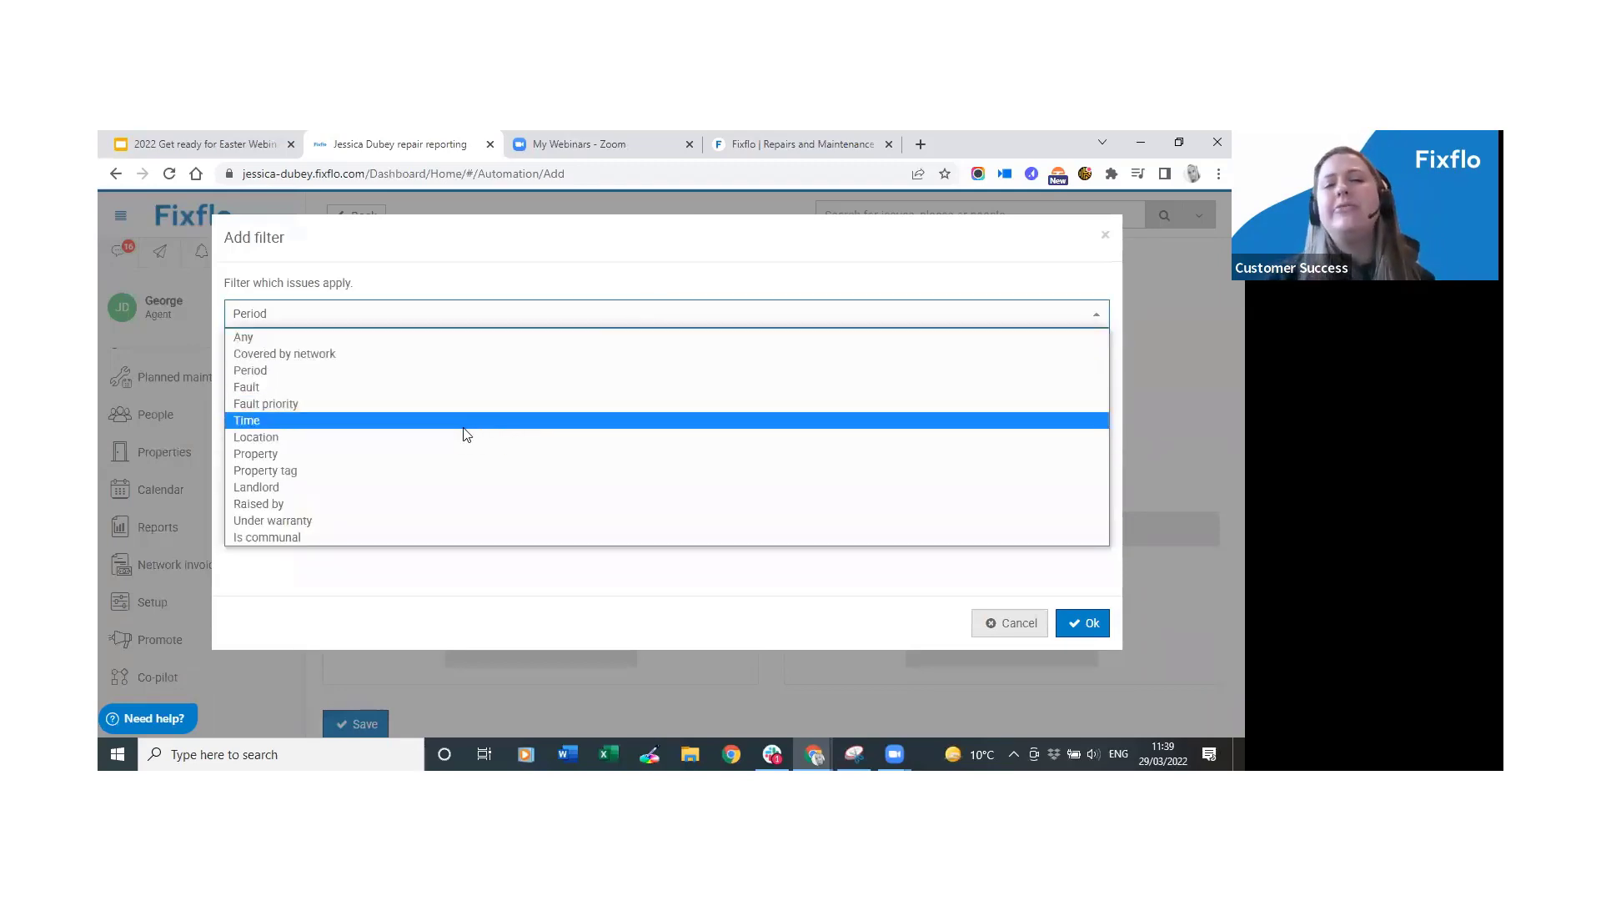
pyautogui.click(646, 317)
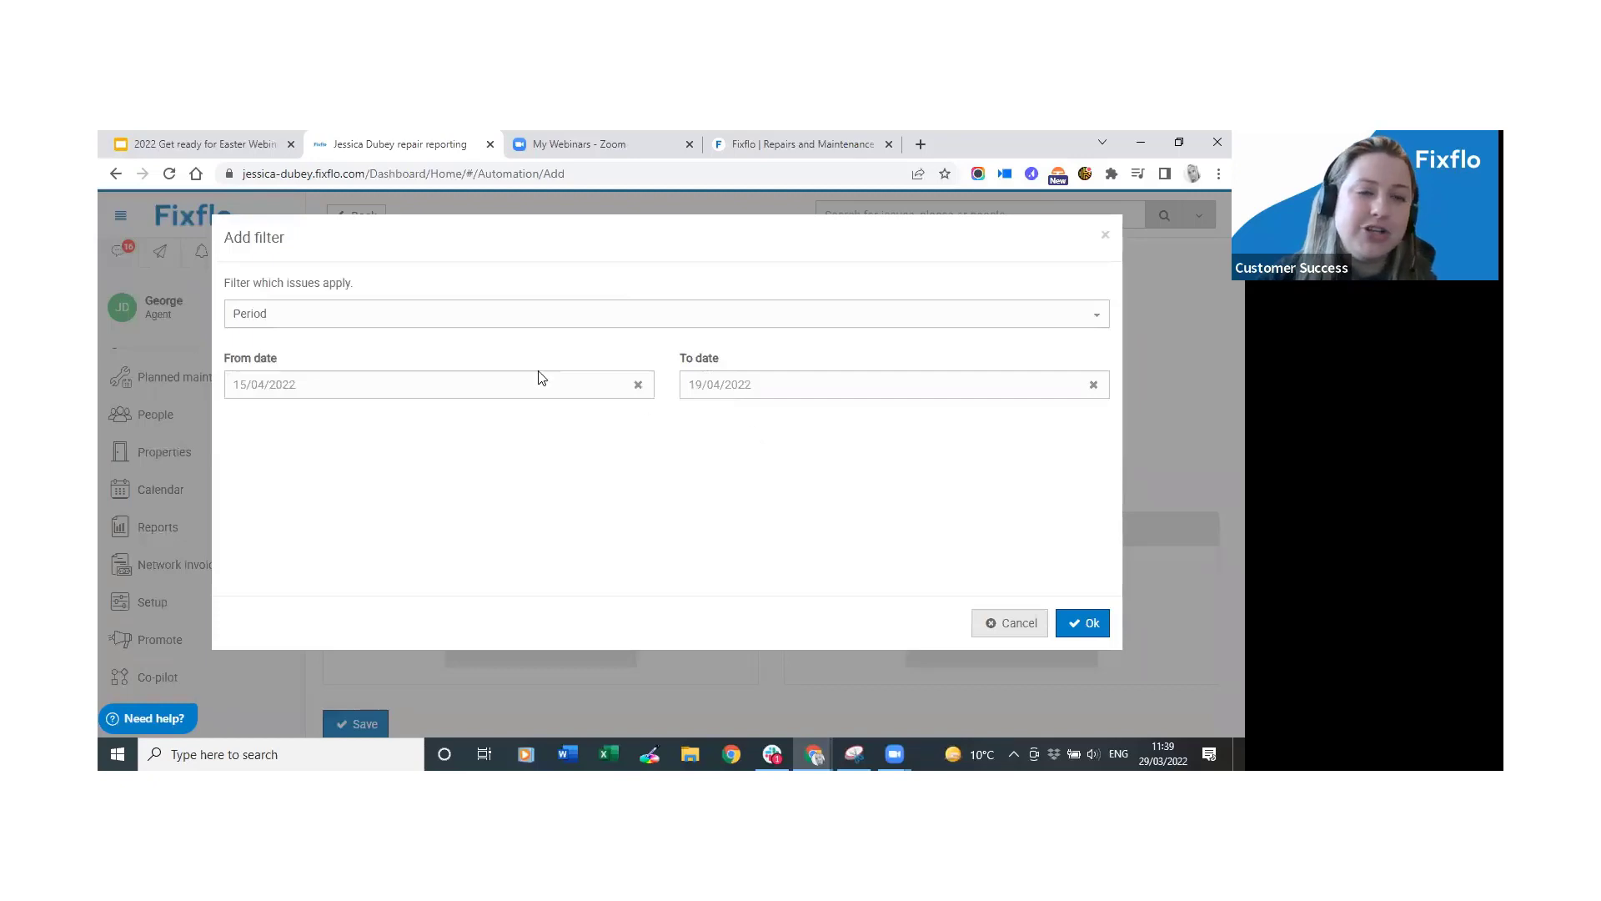
pyautogui.click(455, 320)
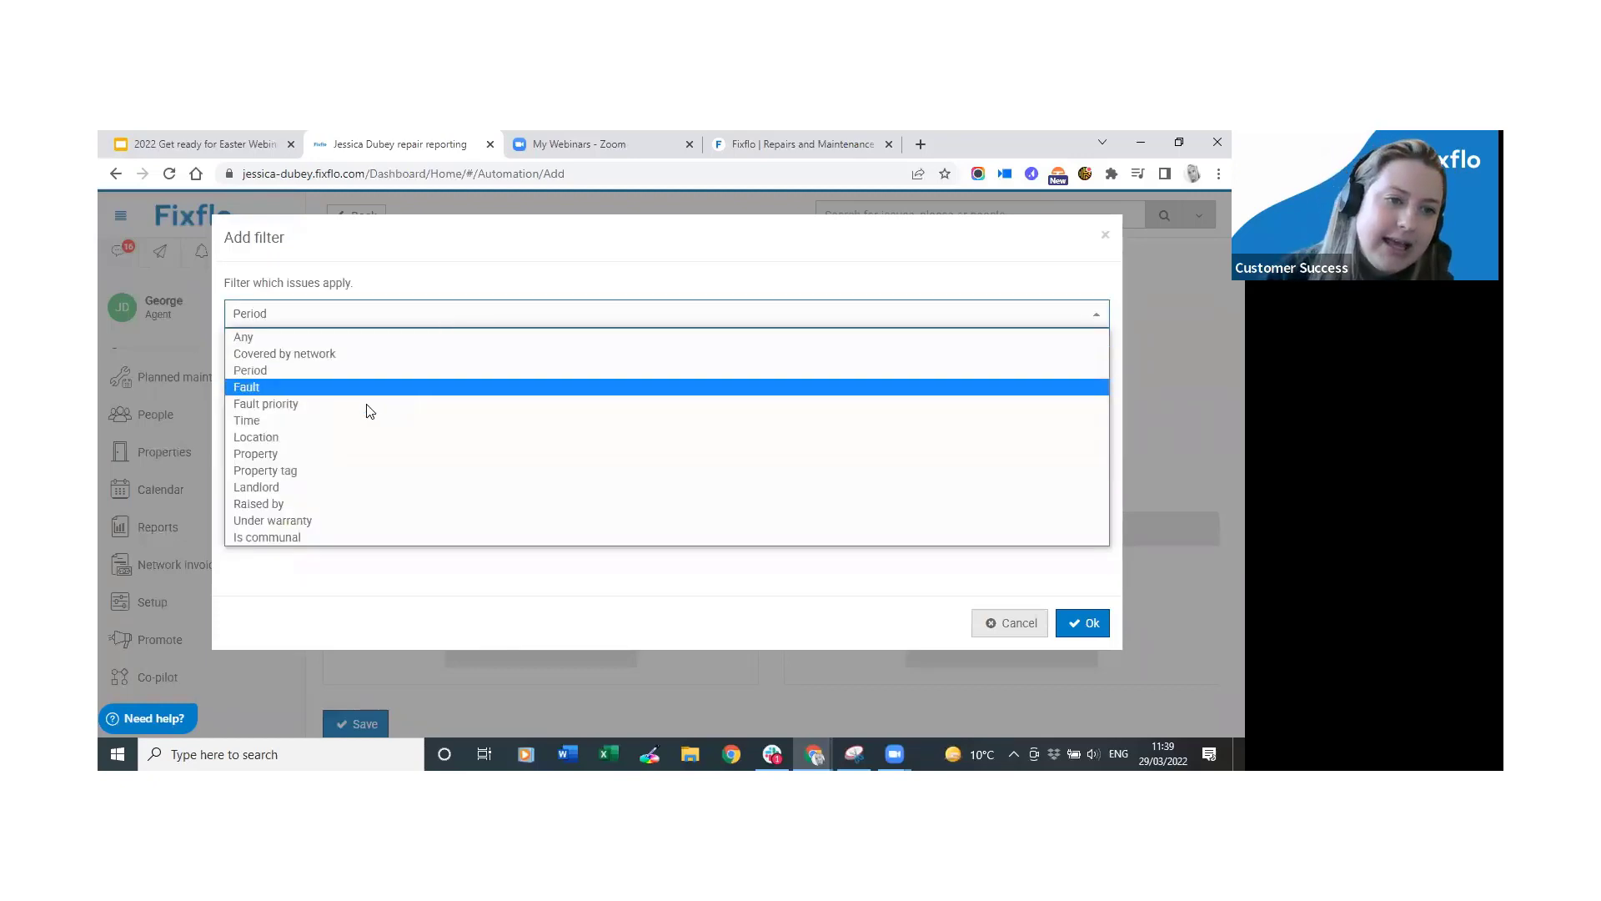
pyautogui.click(346, 461)
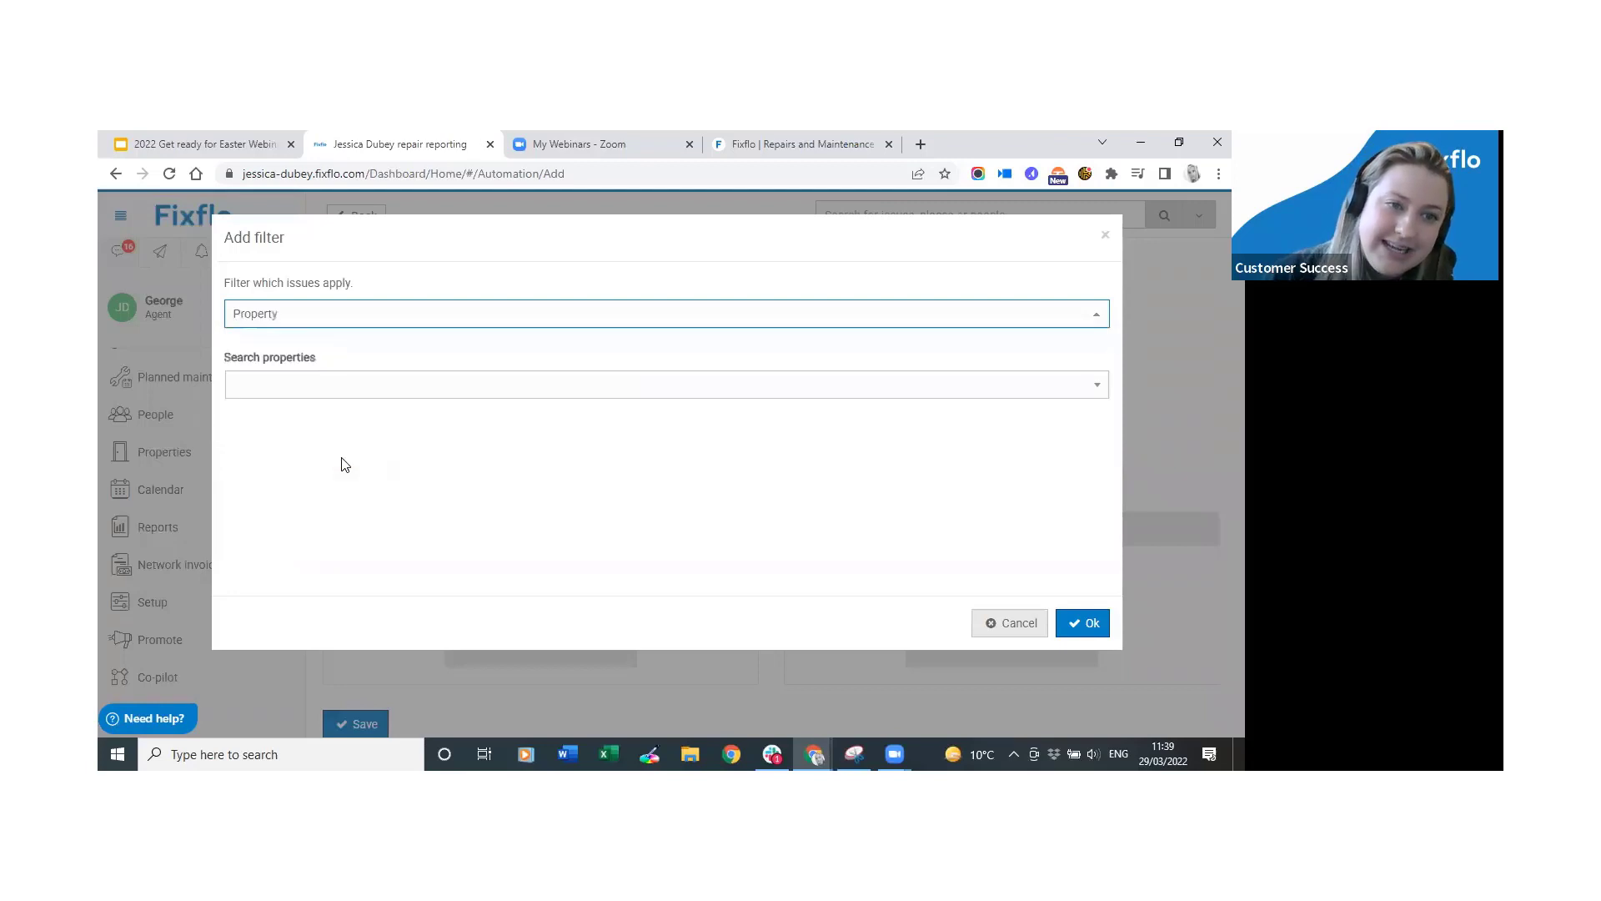
pyautogui.click(349, 321)
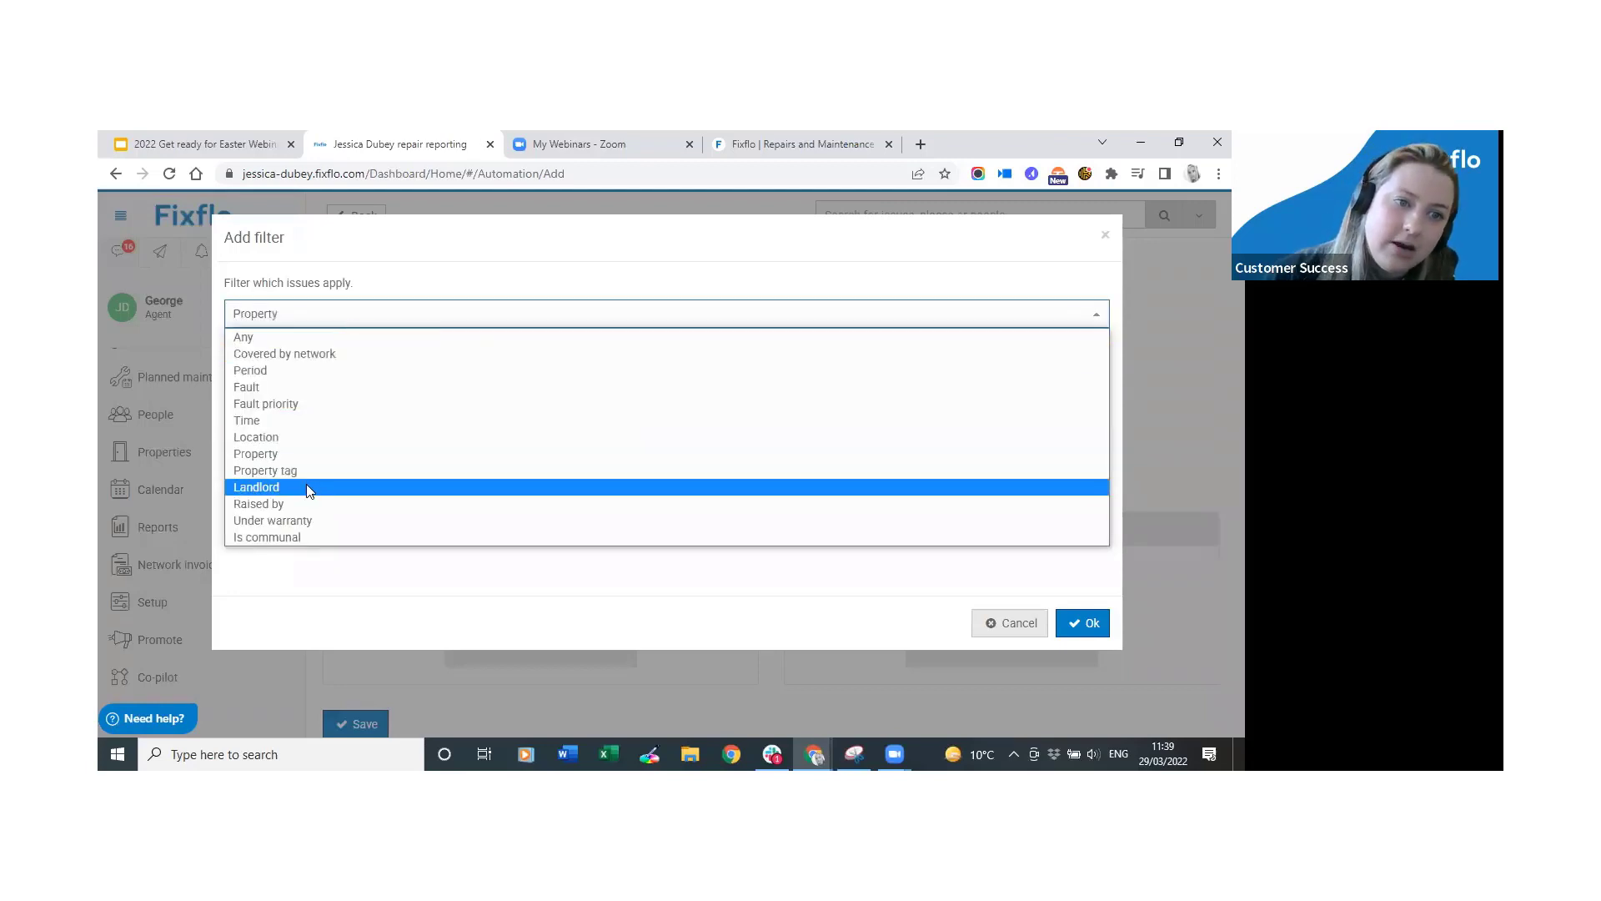
pyautogui.click(365, 243)
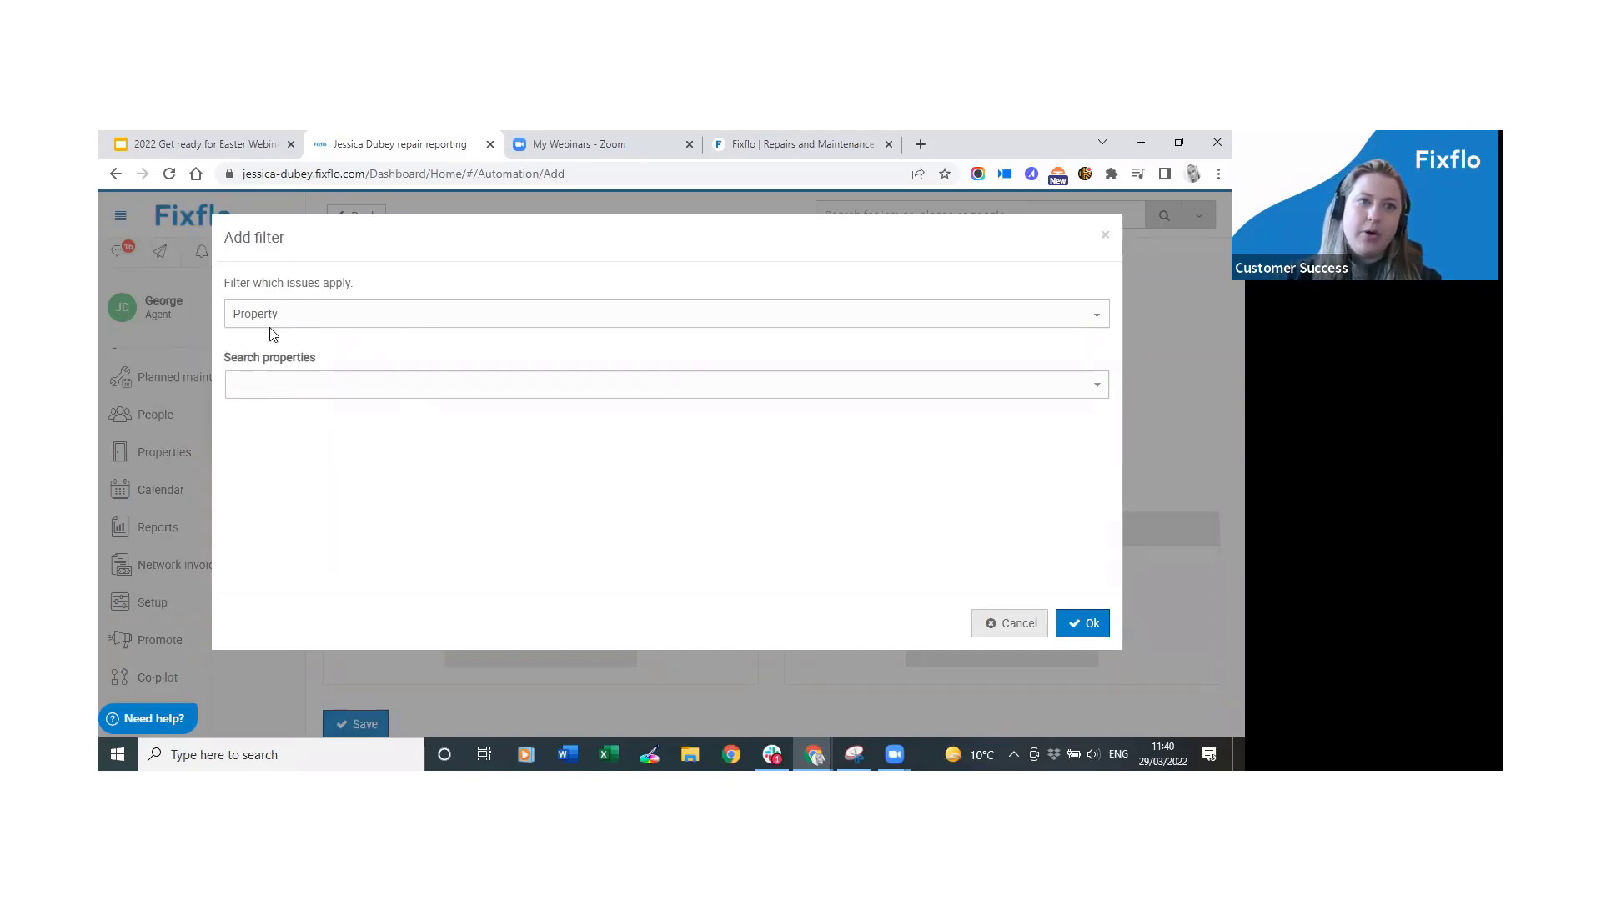
# Search the properties for 'fix' and select the matching property for the filter.
pyautogui.click(274, 380)
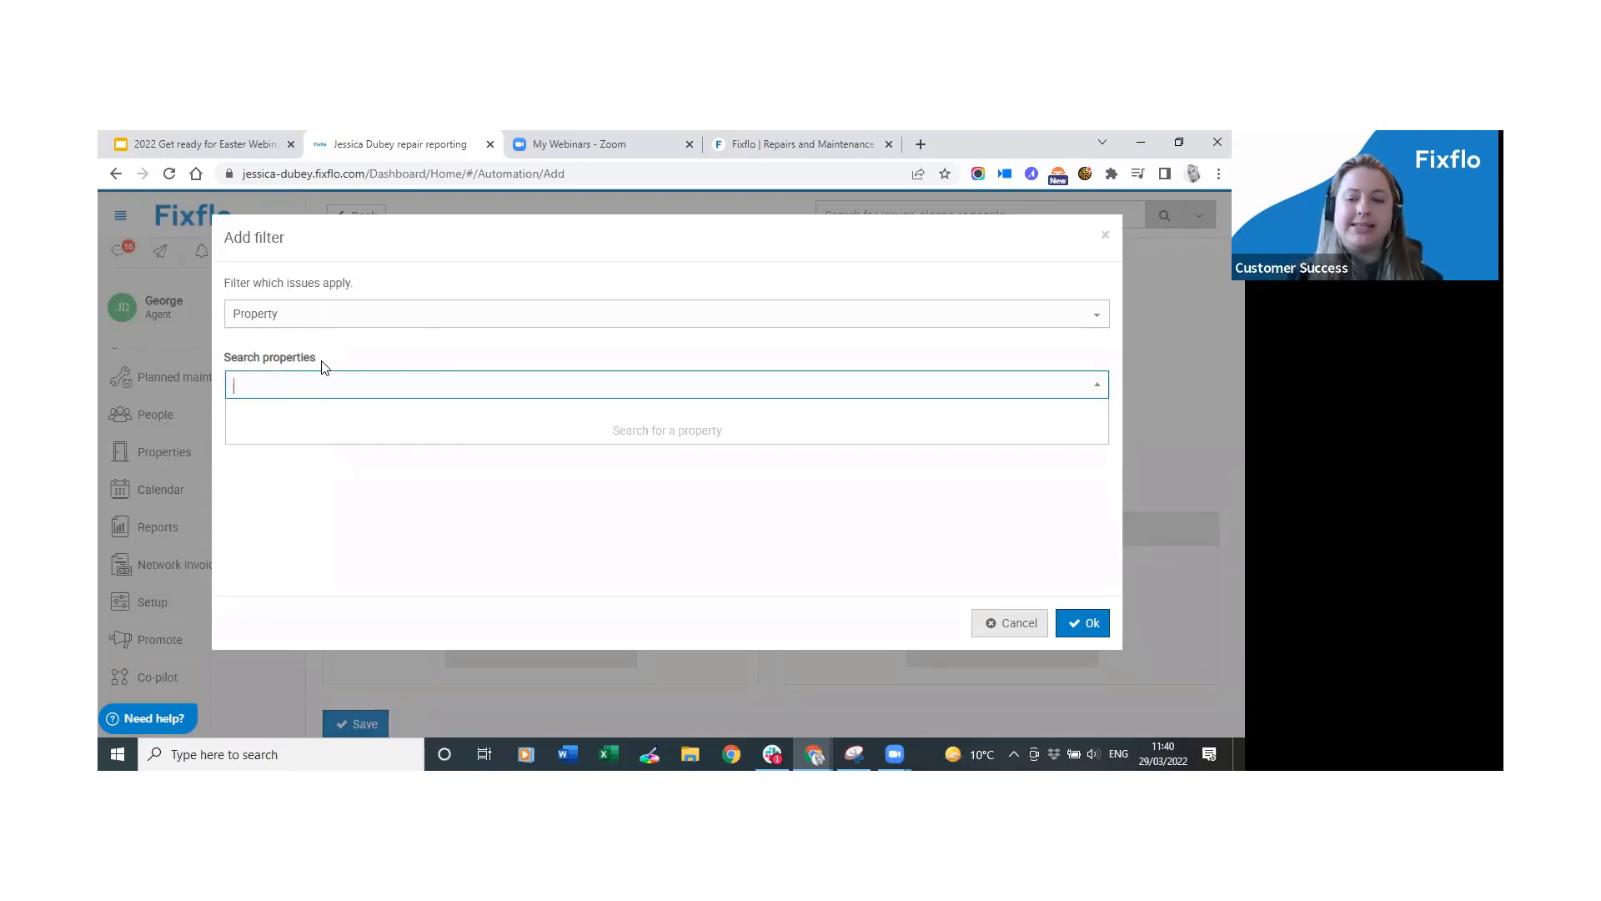
pyautogui.write('fix')
pyautogui.click(329, 411)
# Add a second property, remove it again, and cancel the Add filter dialog without saving.
pyautogui.click(554, 383)
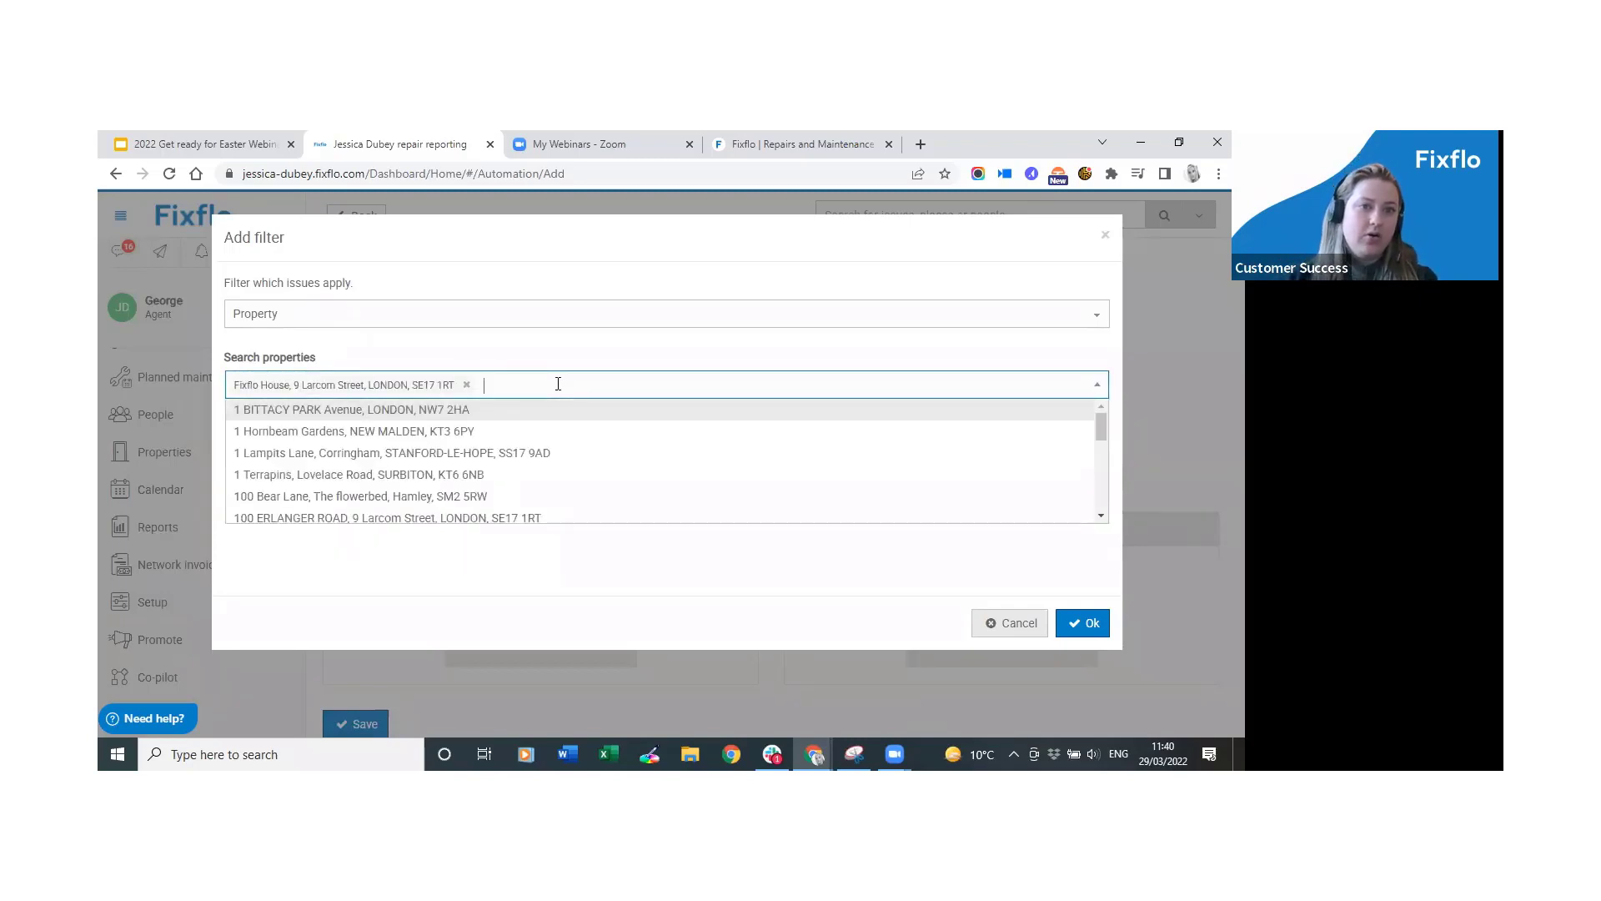
pyautogui.click(539, 412)
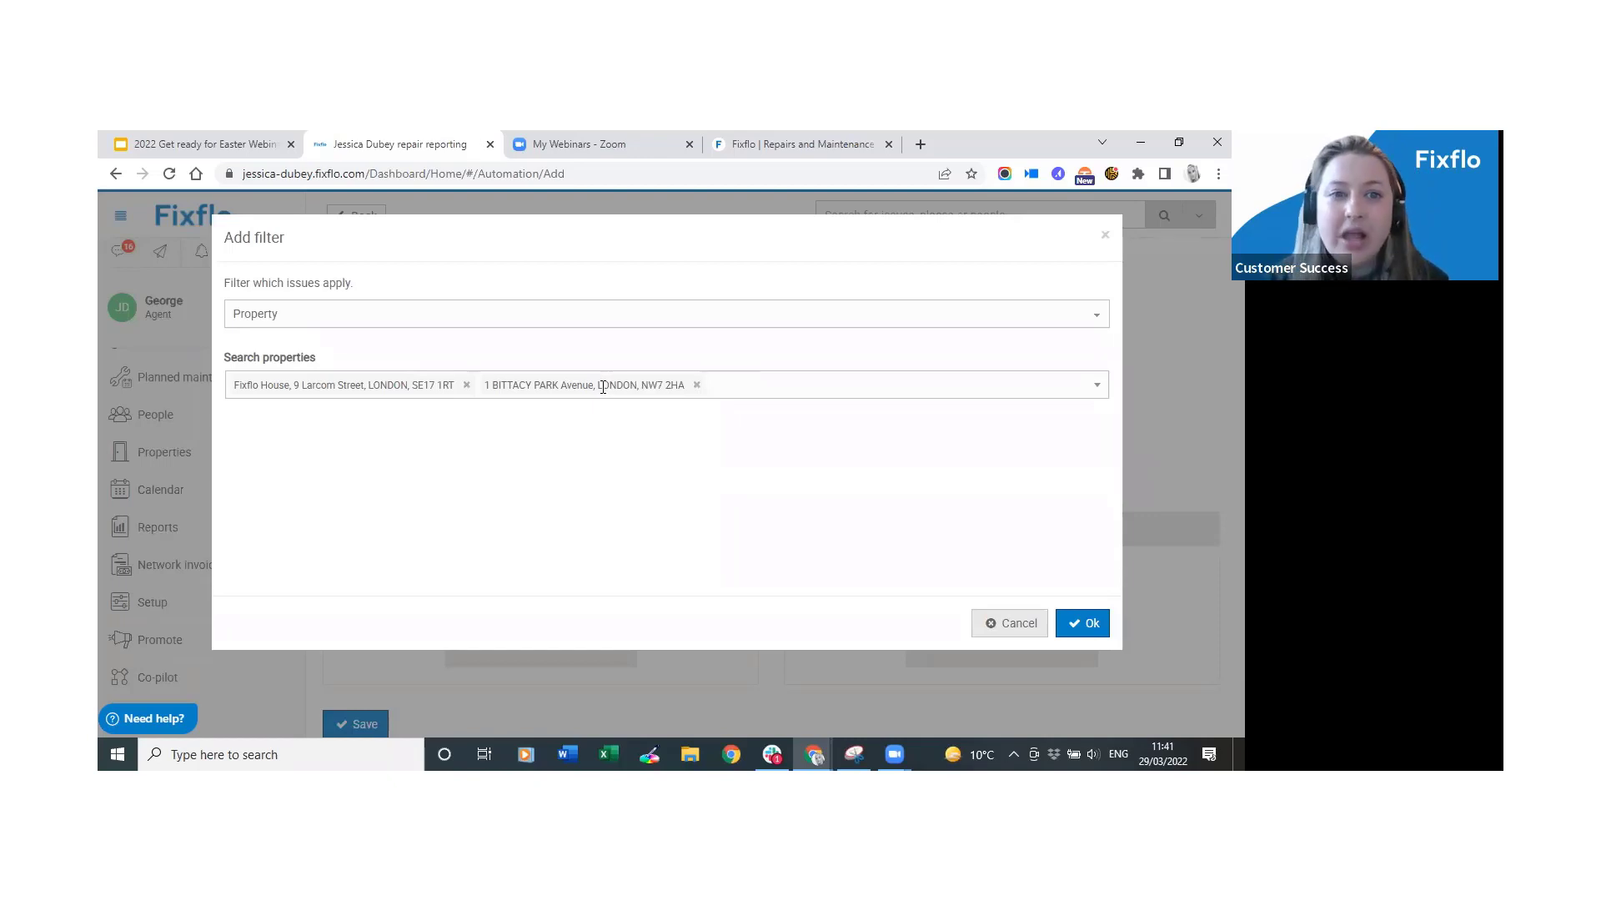
pyautogui.click(698, 386)
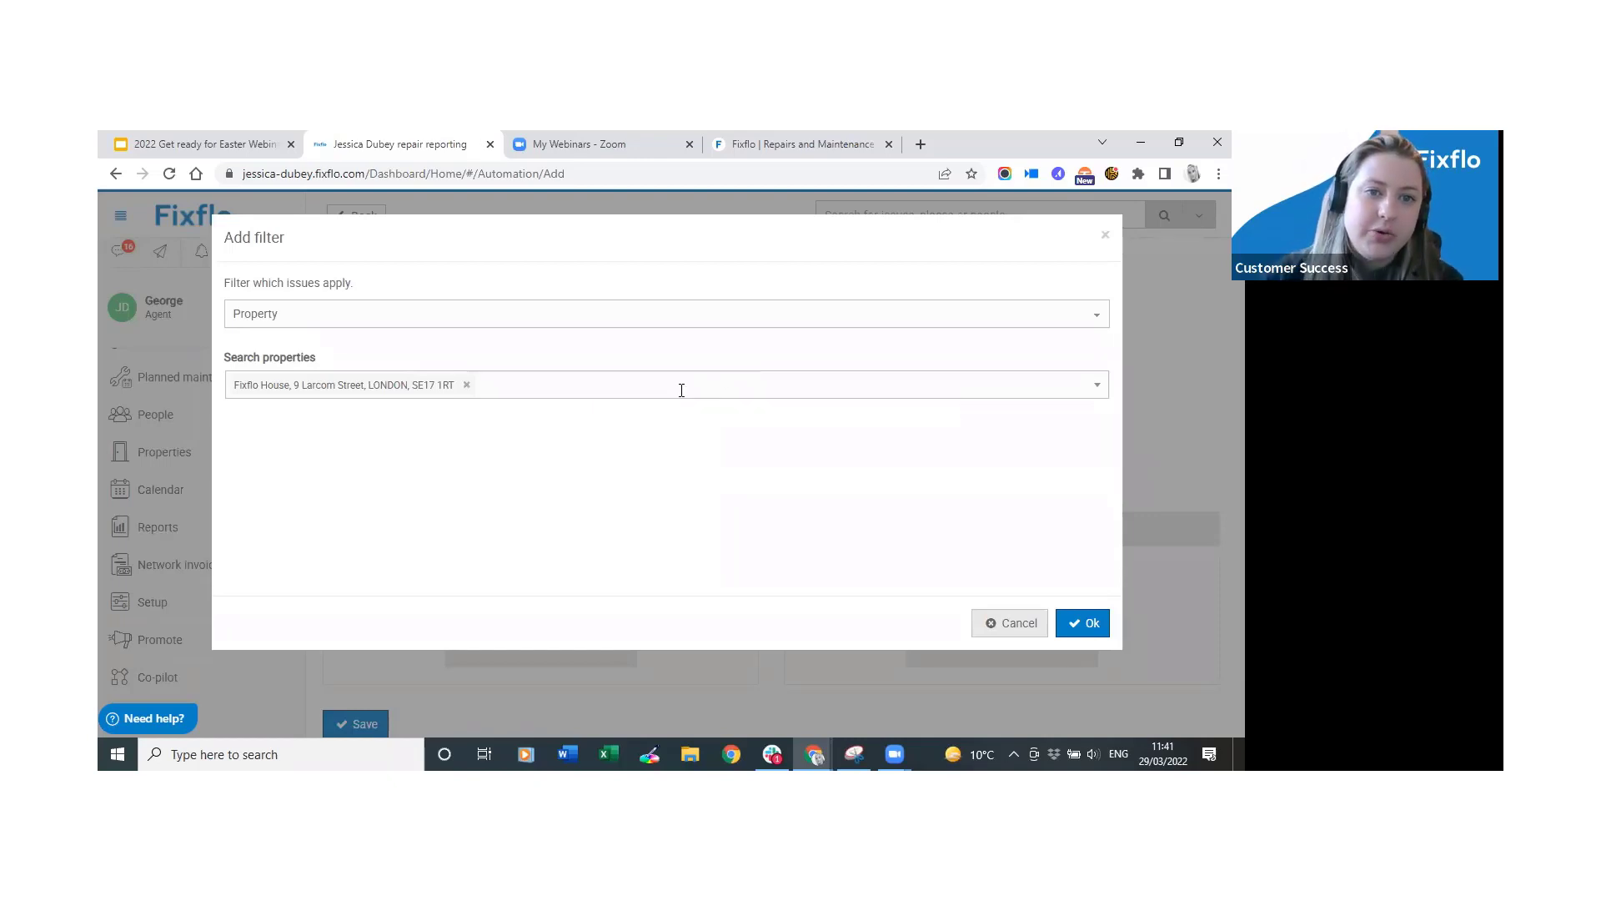
pyautogui.click(1005, 625)
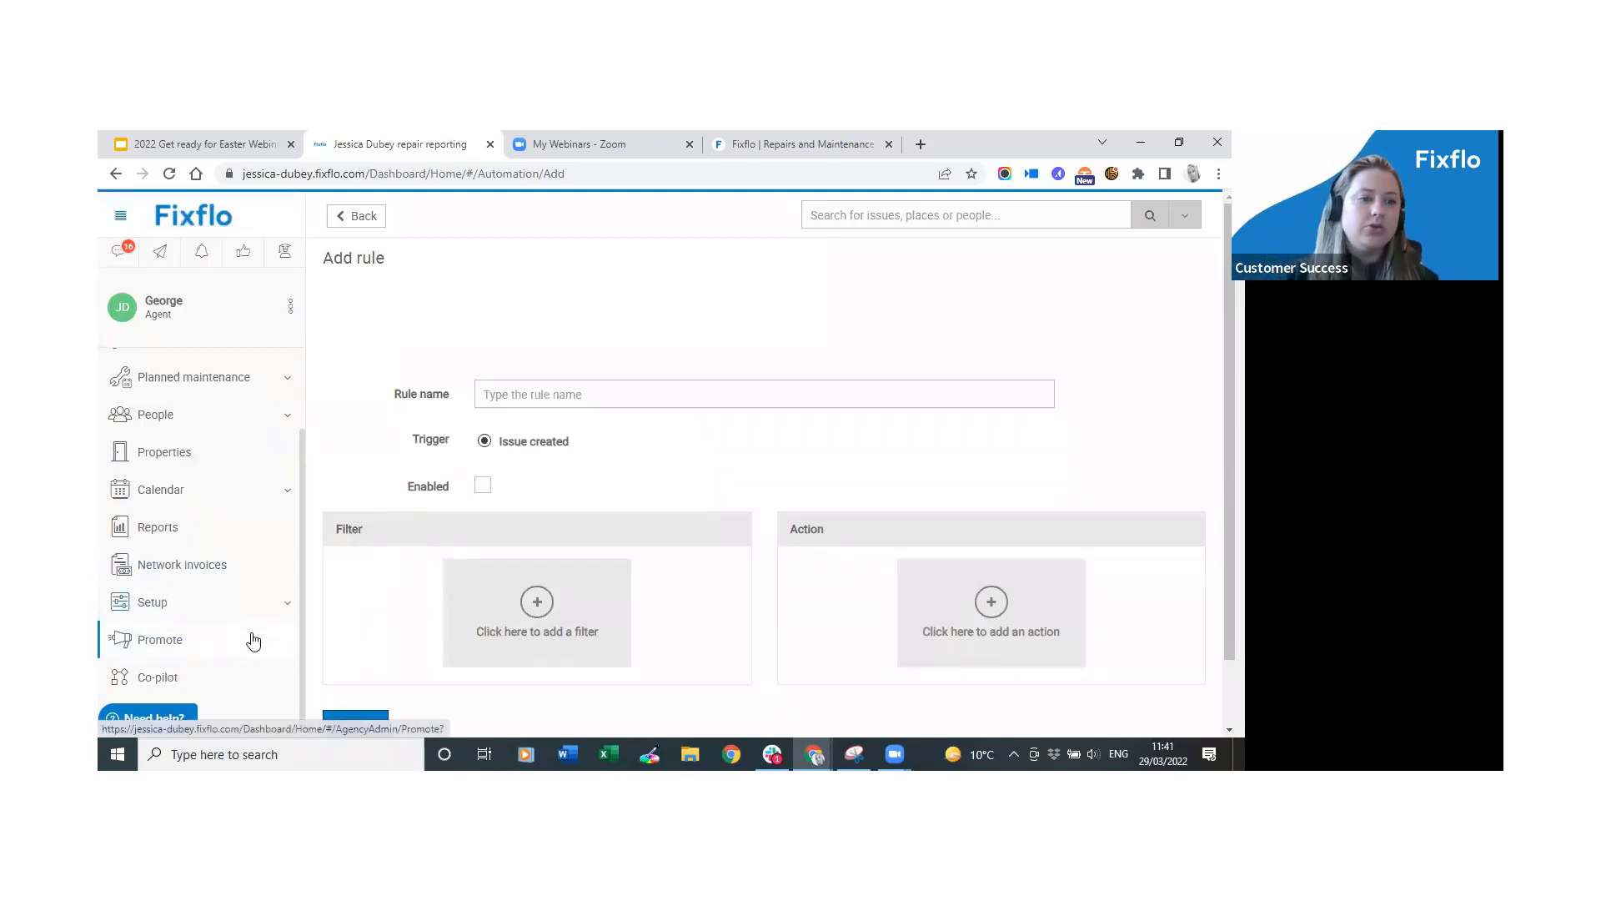
# Return to the Co-pilot rules and view the Locked out Tuesday rule's run history.
pyautogui.click(220, 689)
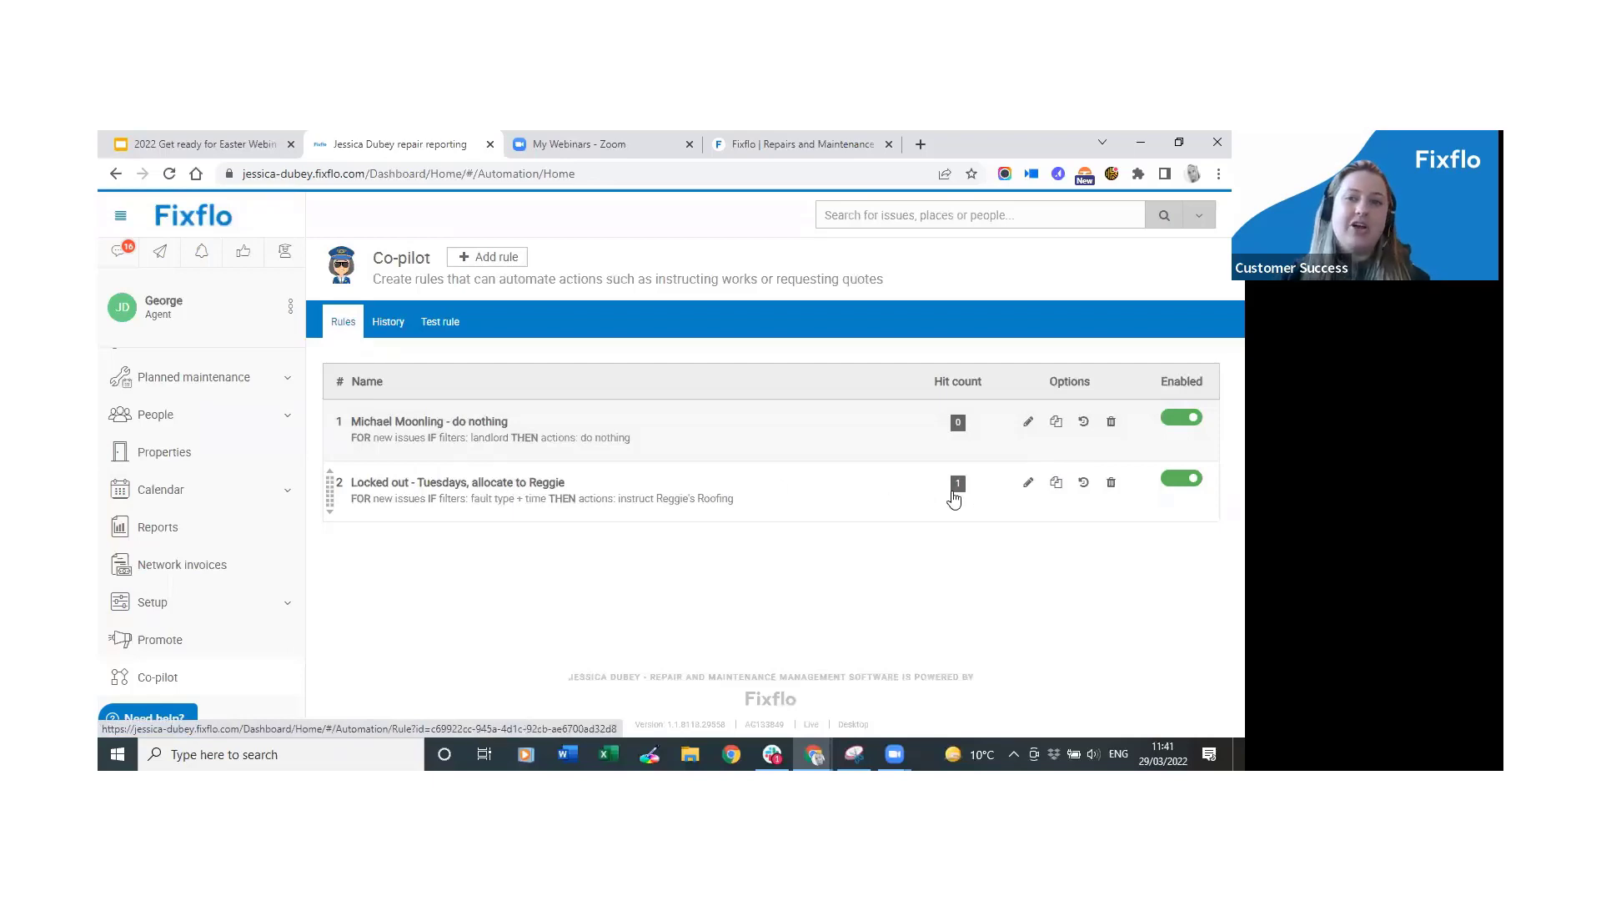
pyautogui.click(962, 491)
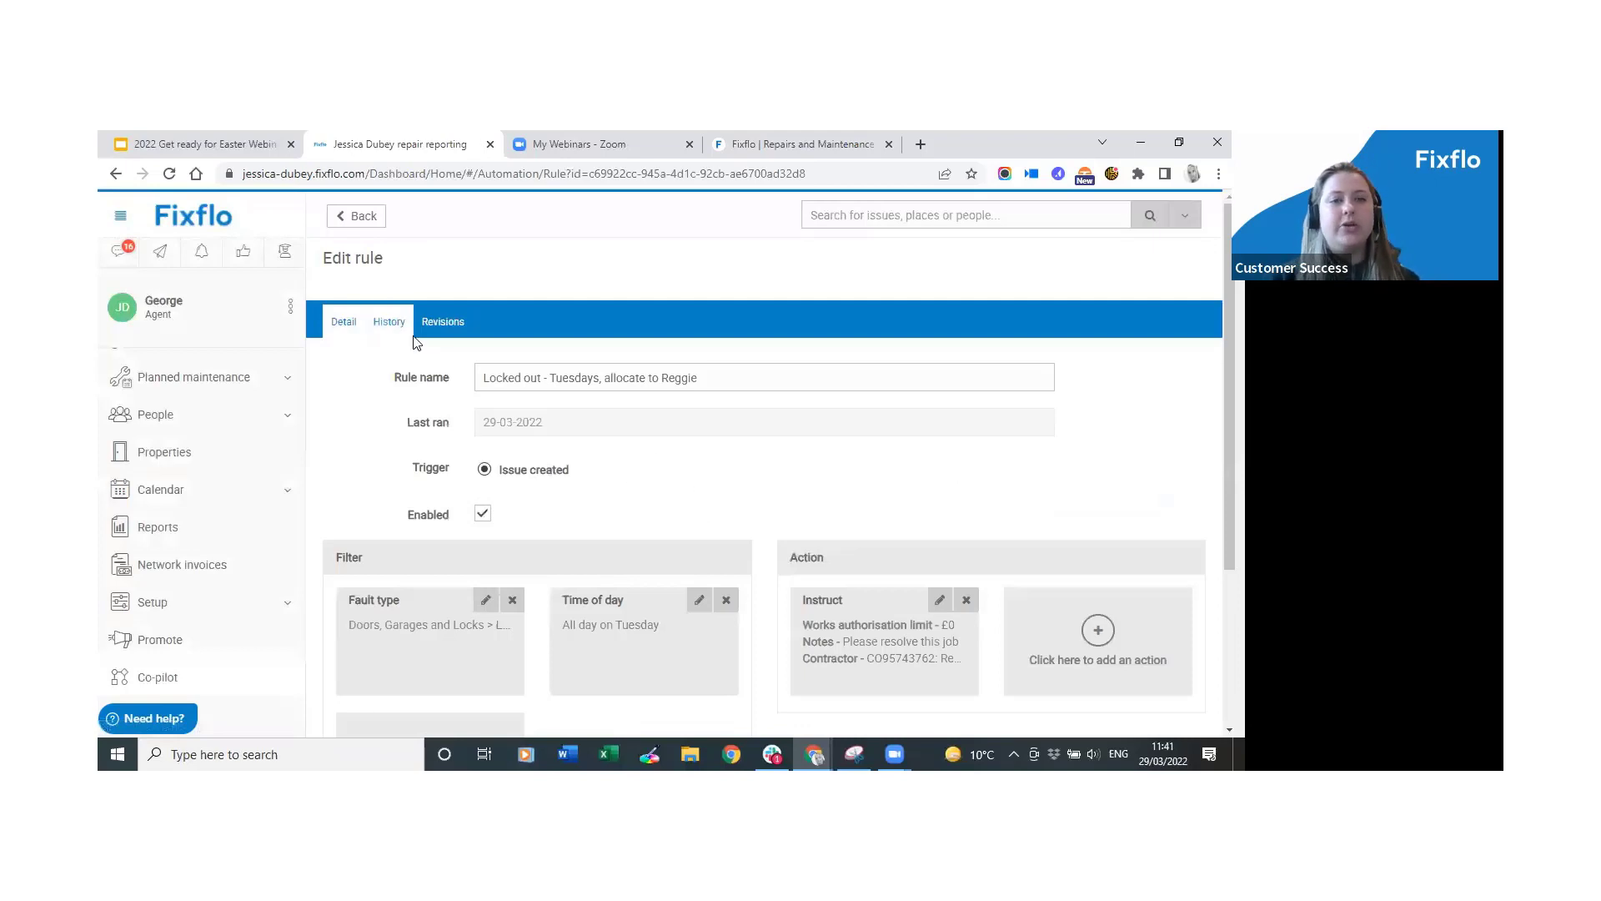
pyautogui.click(396, 328)
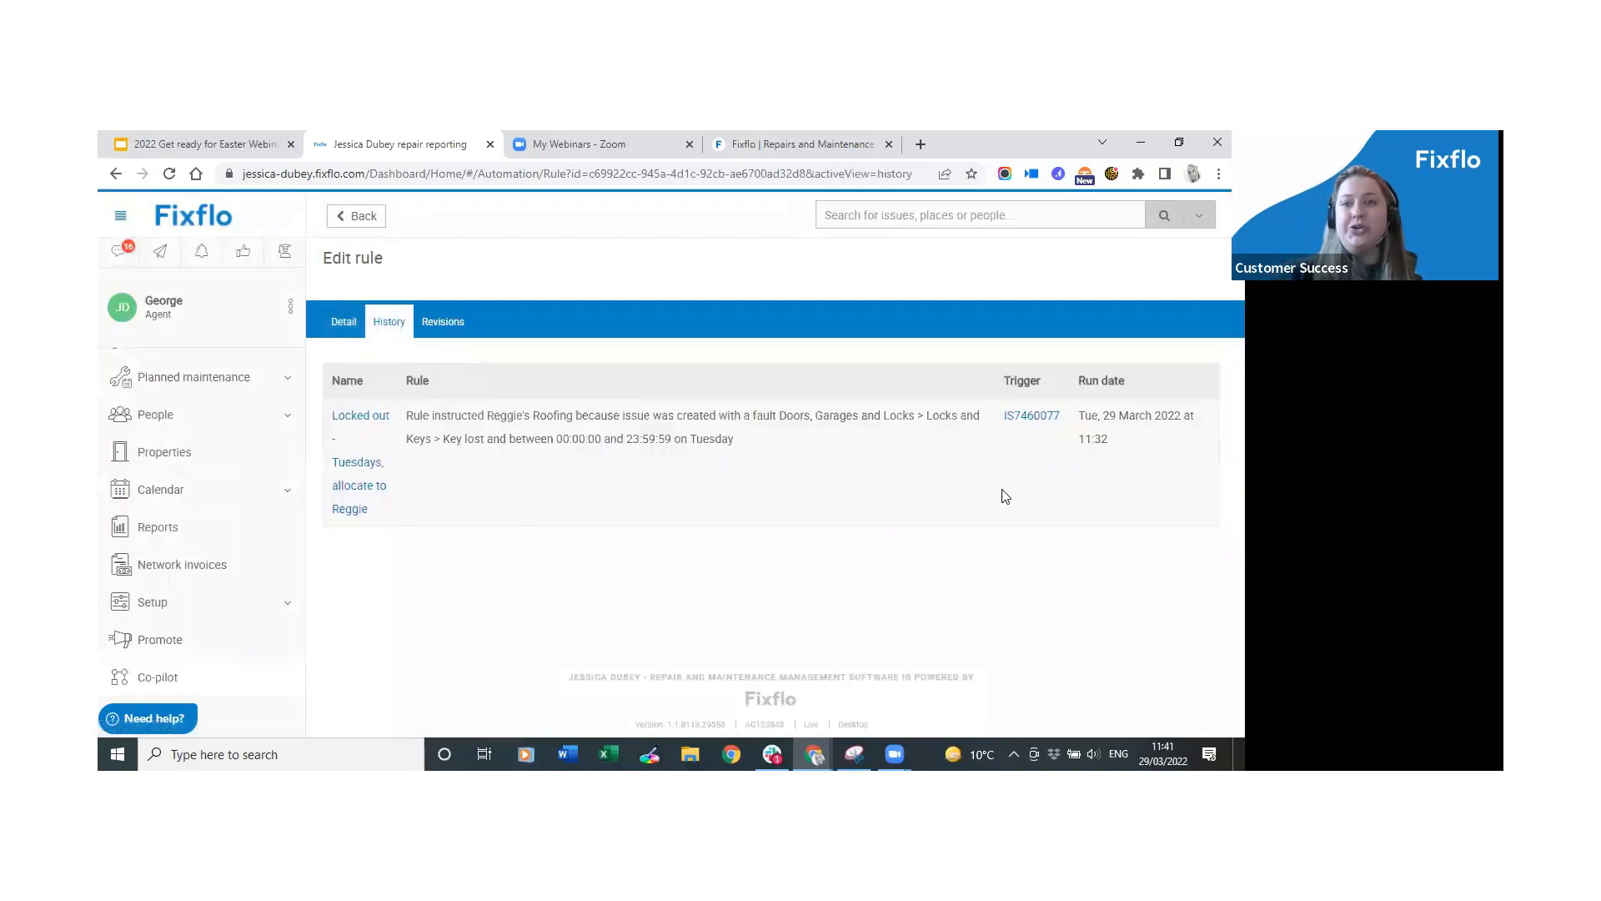
# Check the triggering issue's audit trail for the Automation entry and open its rule.
pyautogui.click(1023, 424)
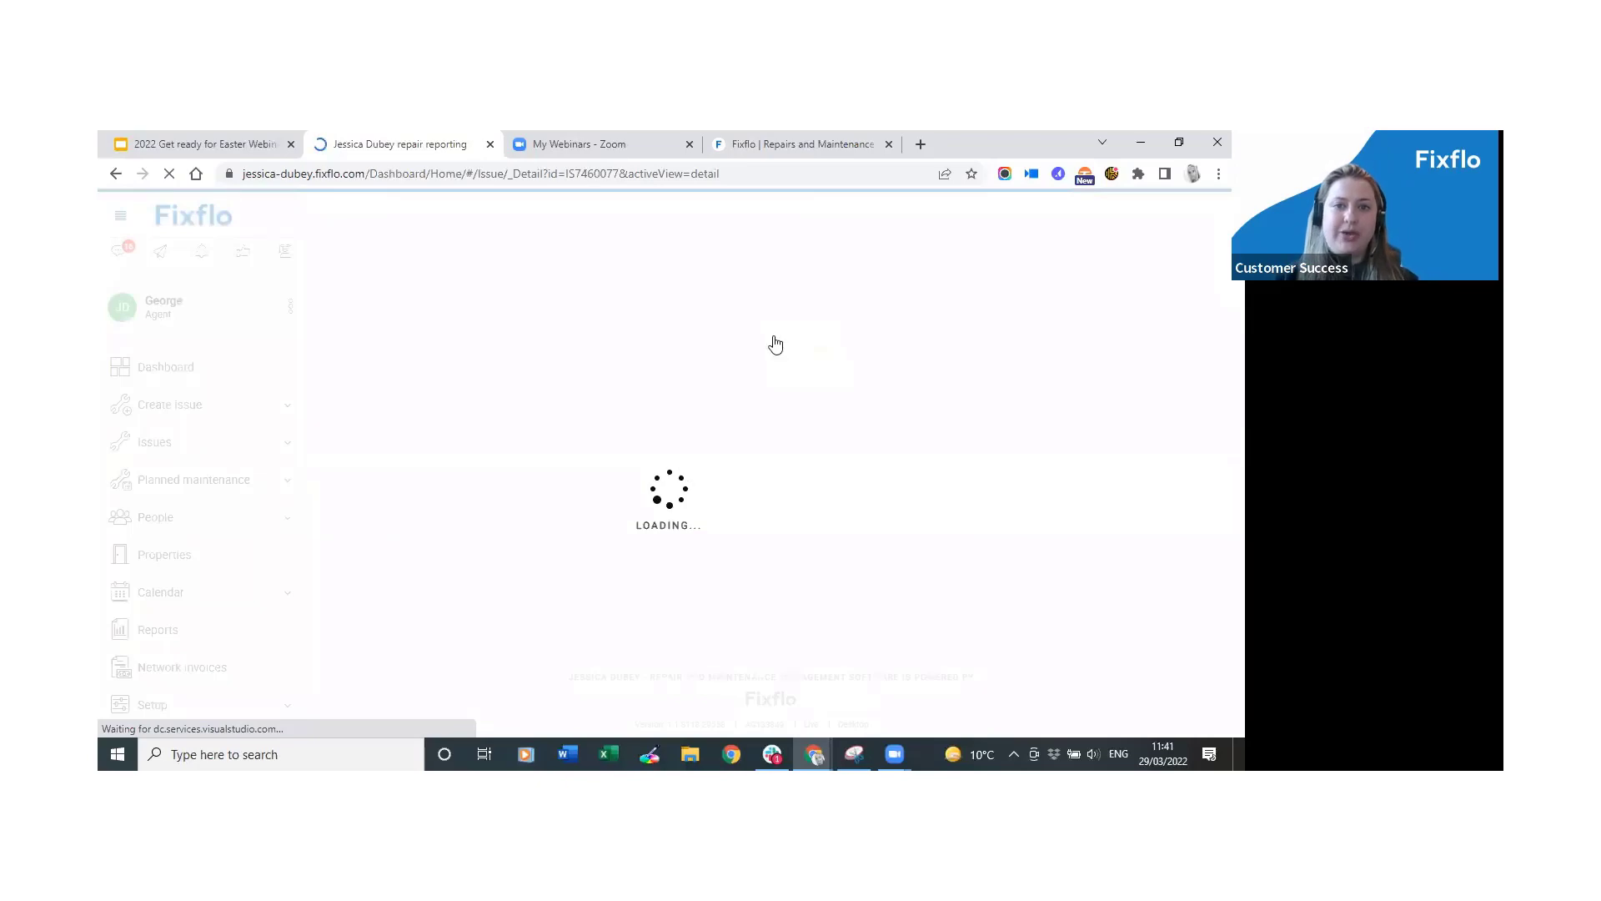
pyautogui.click(780, 344)
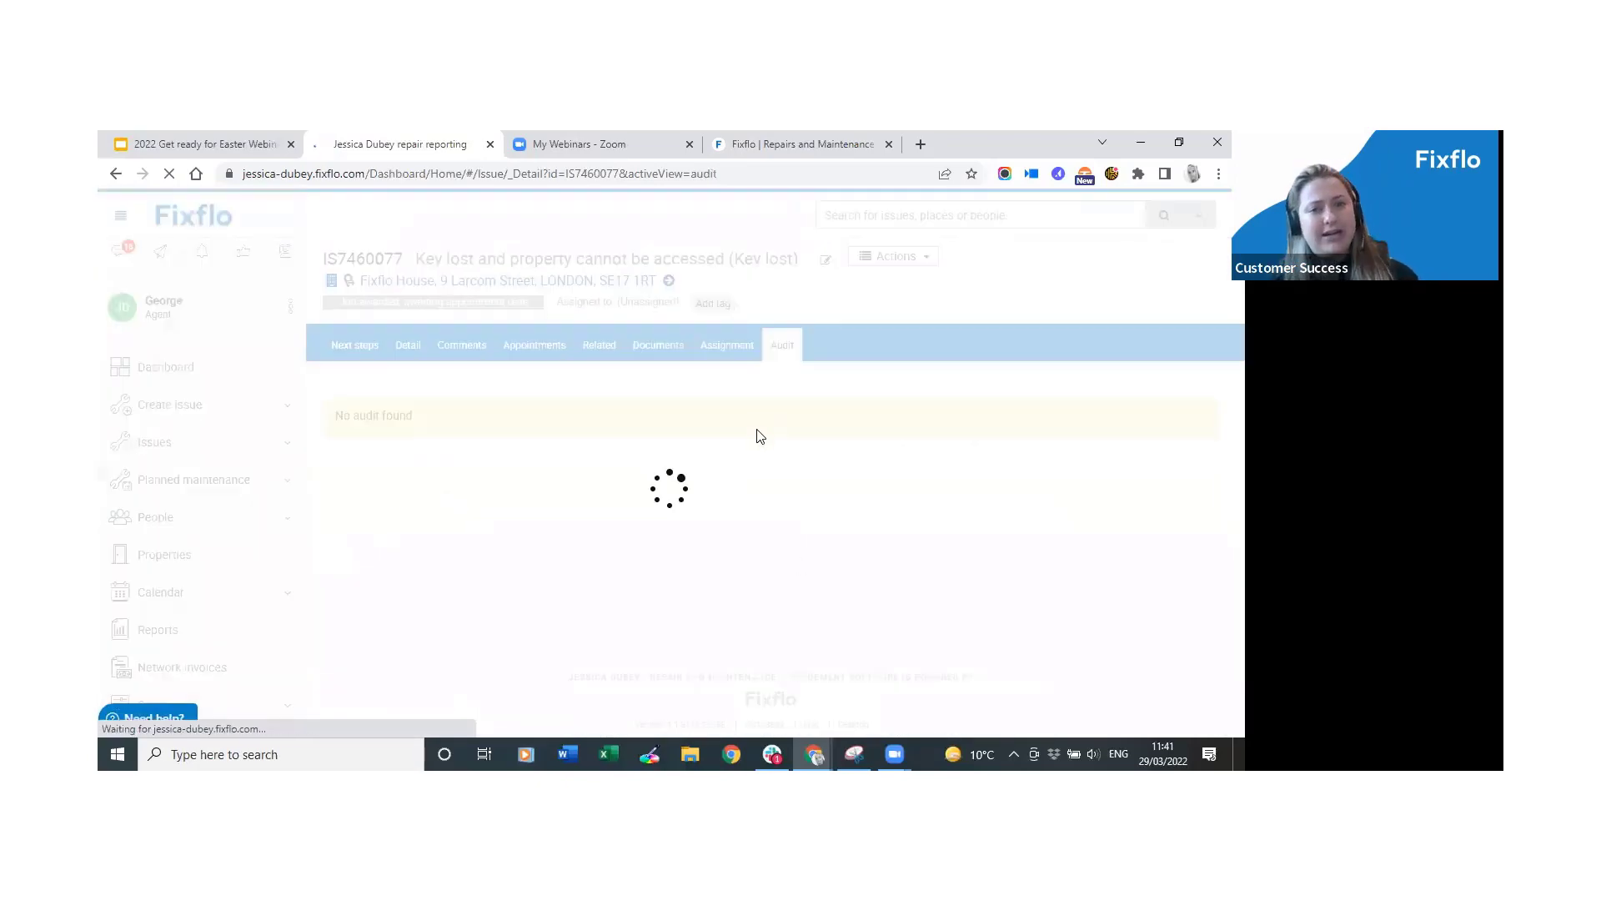
pyautogui.scroll(-4, 795, 697)
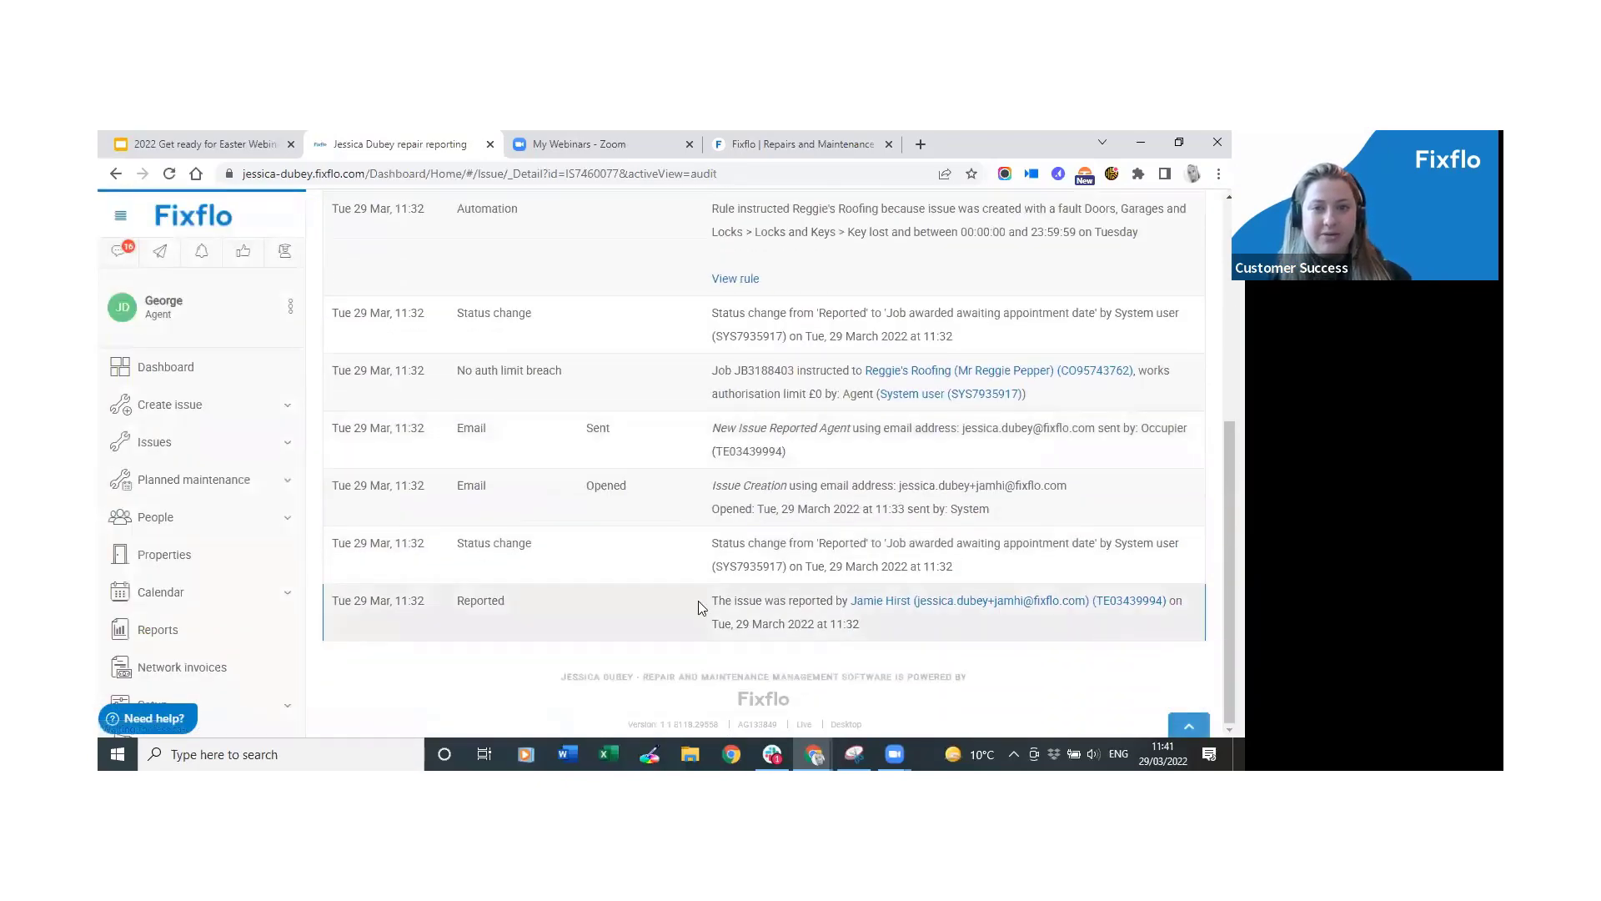
pyautogui.scroll(3, 689, 489)
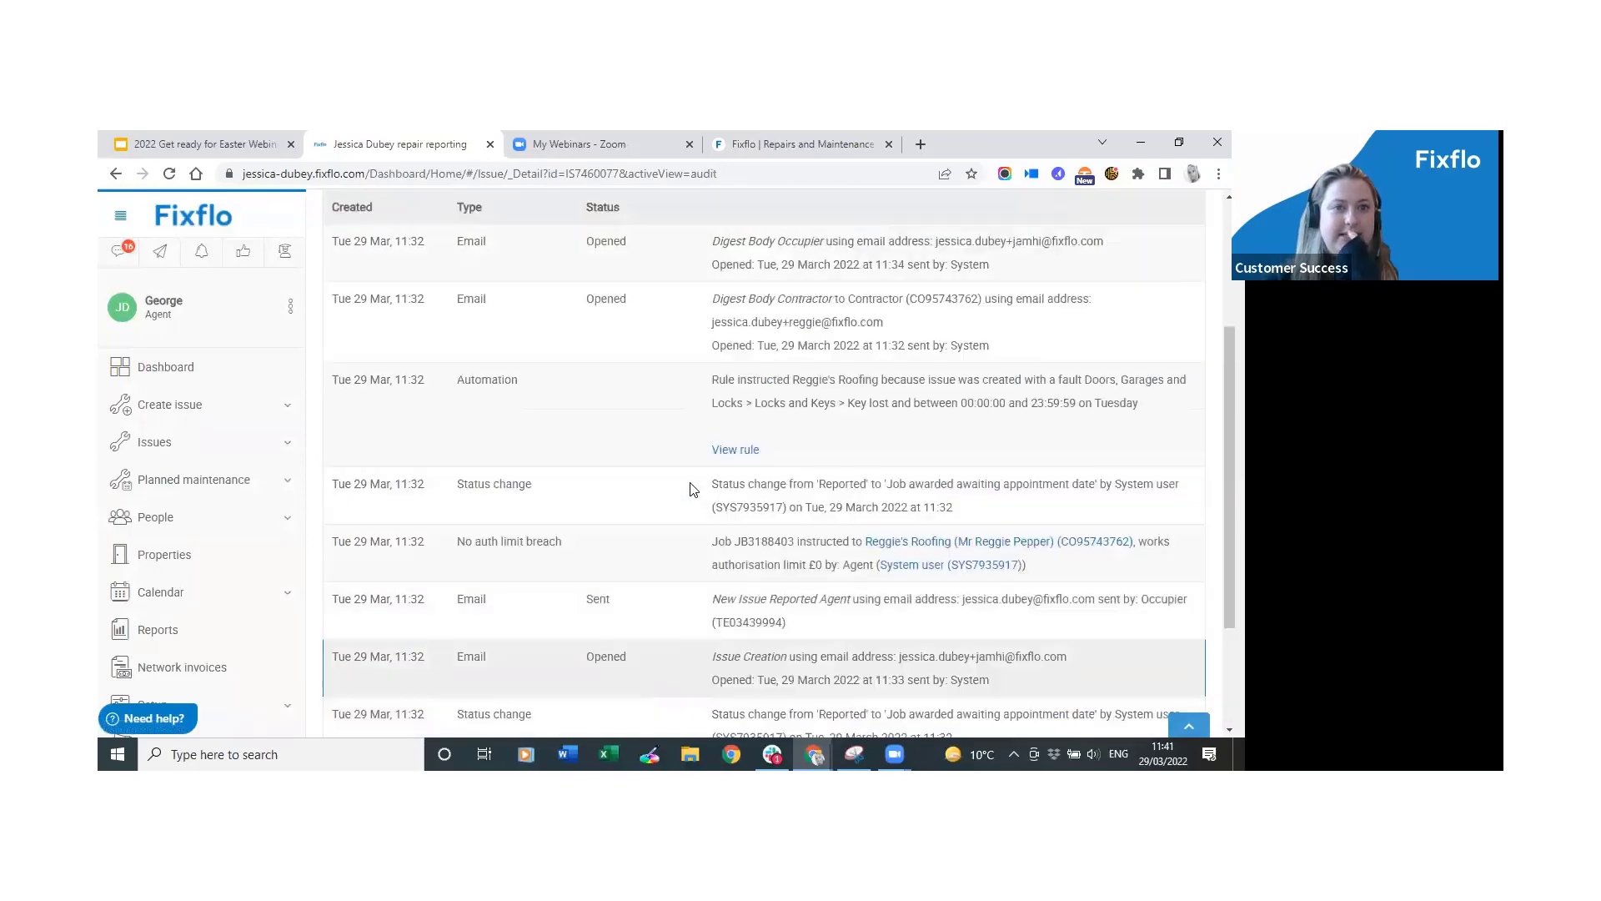
pyautogui.doubleClick(500, 460)
pyautogui.moveTo(359, 469); pyautogui.dragTo(787, 468)
pyautogui.click(834, 477)
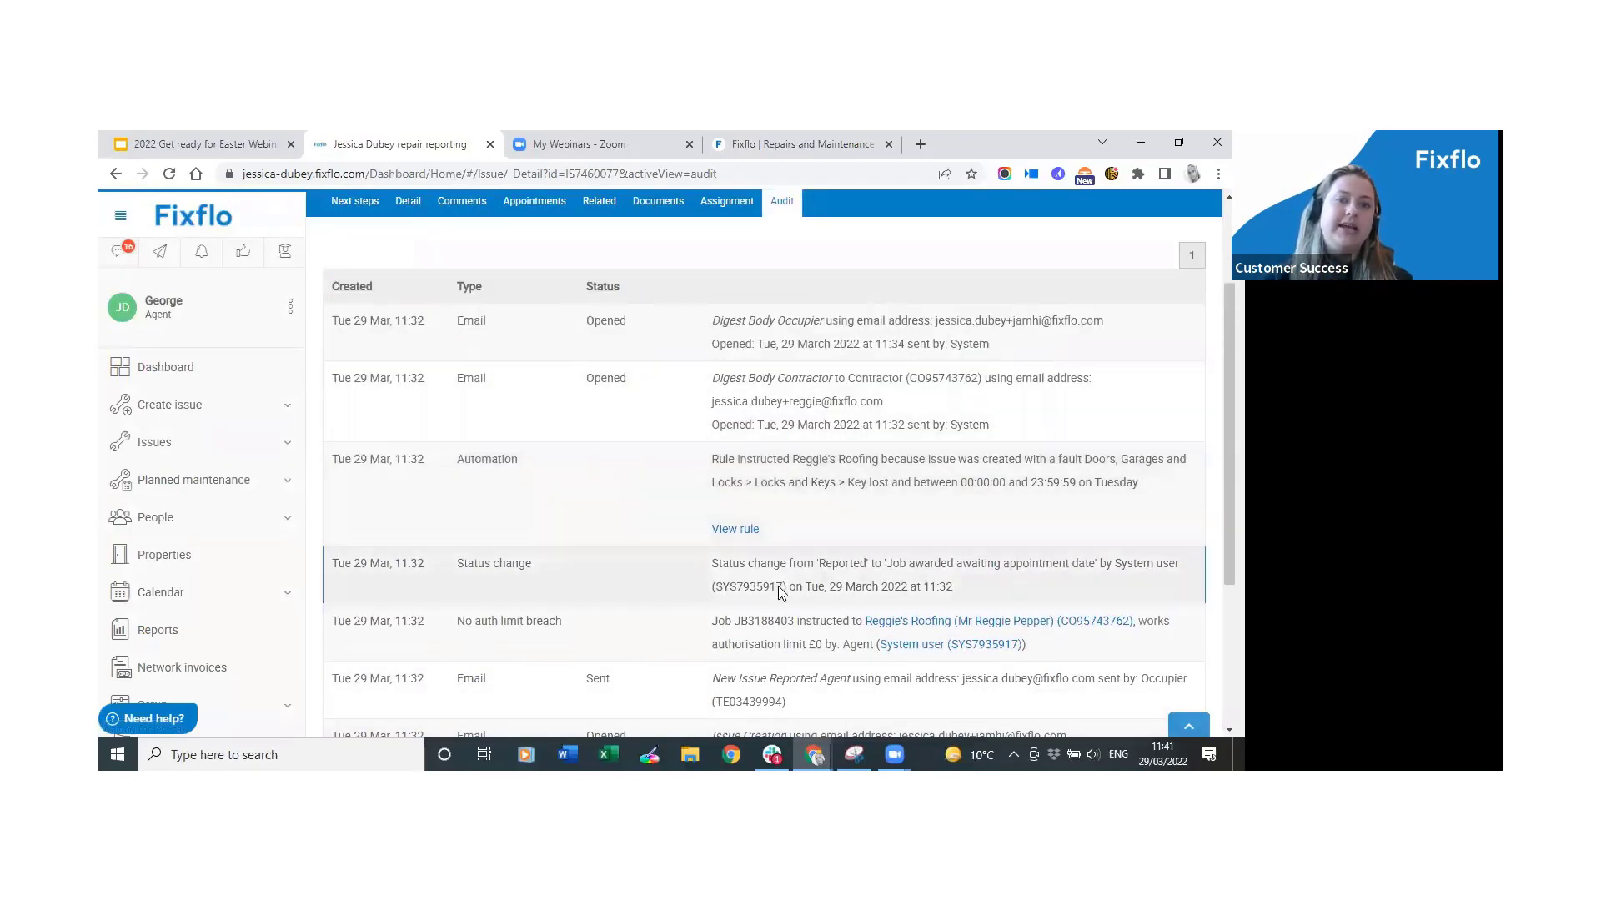
pyautogui.click(747, 534)
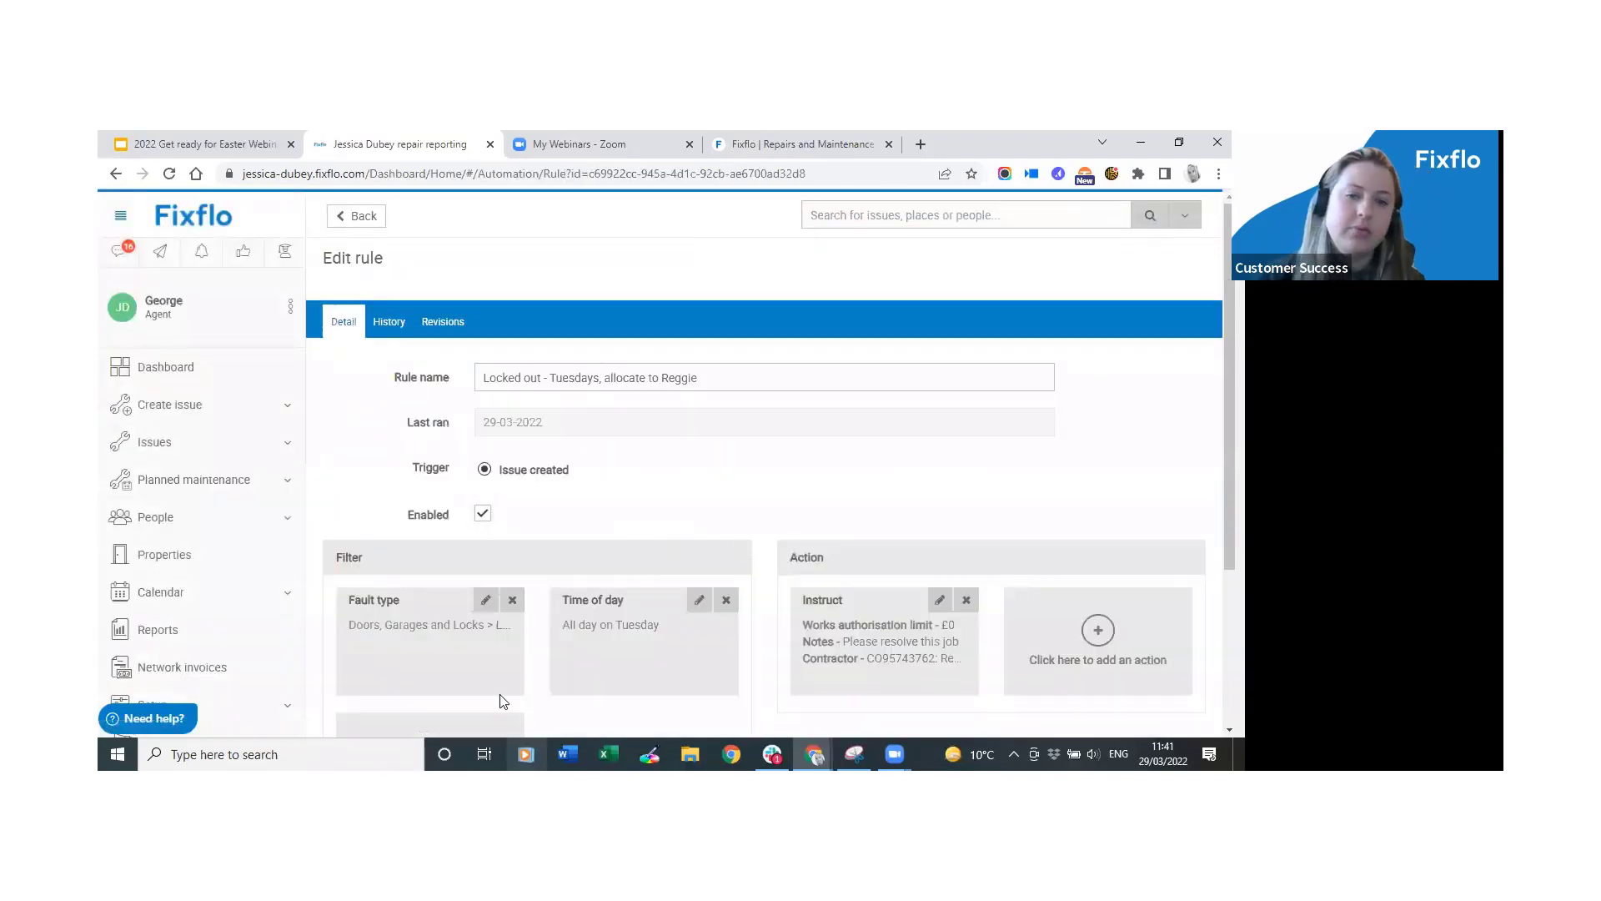
# Try a Period filter of 09/03/2022 to 31/03/2022 on the Tuesday rule, then return to Co-pilot rules.
pyautogui.scroll(-1, 267, 563)
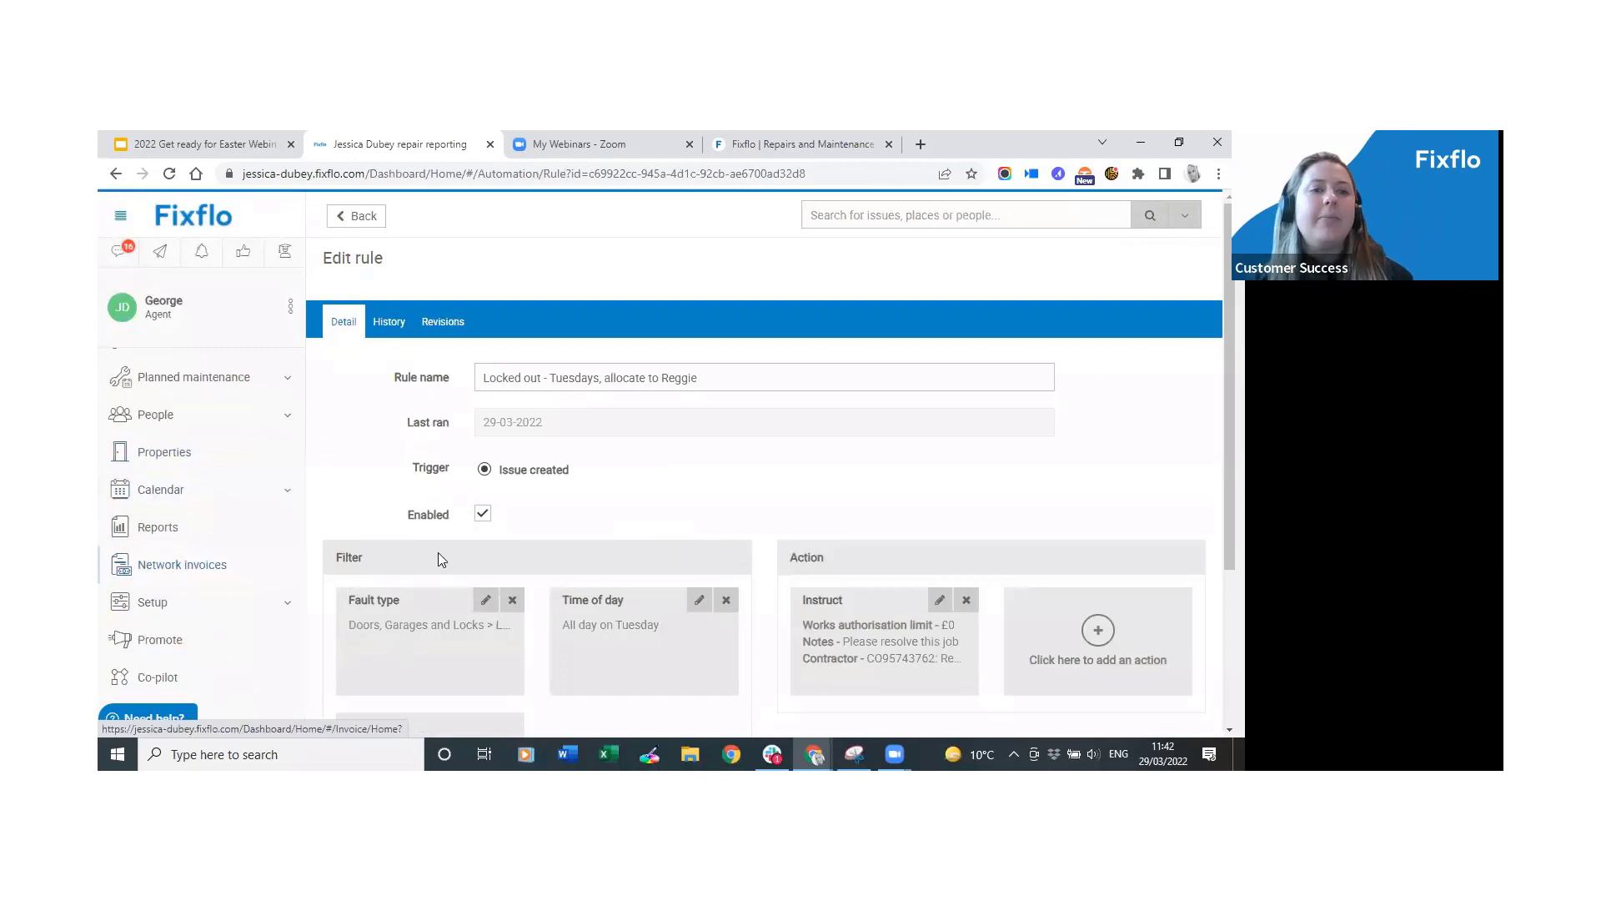
pyautogui.scroll(-2, 459, 526)
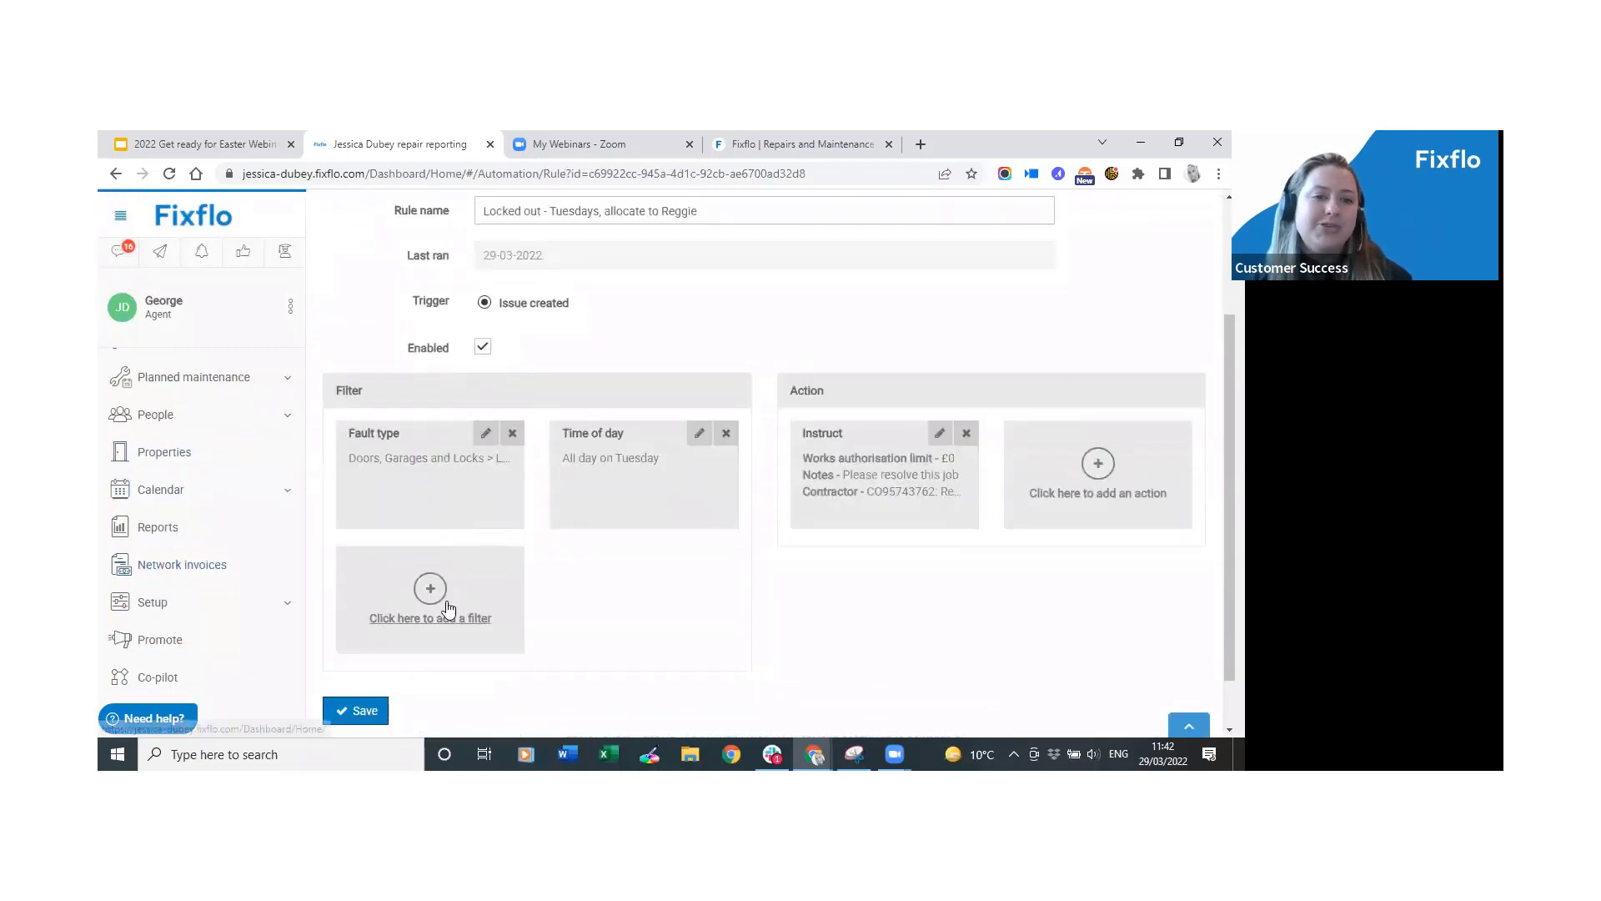
pyautogui.click(447, 601)
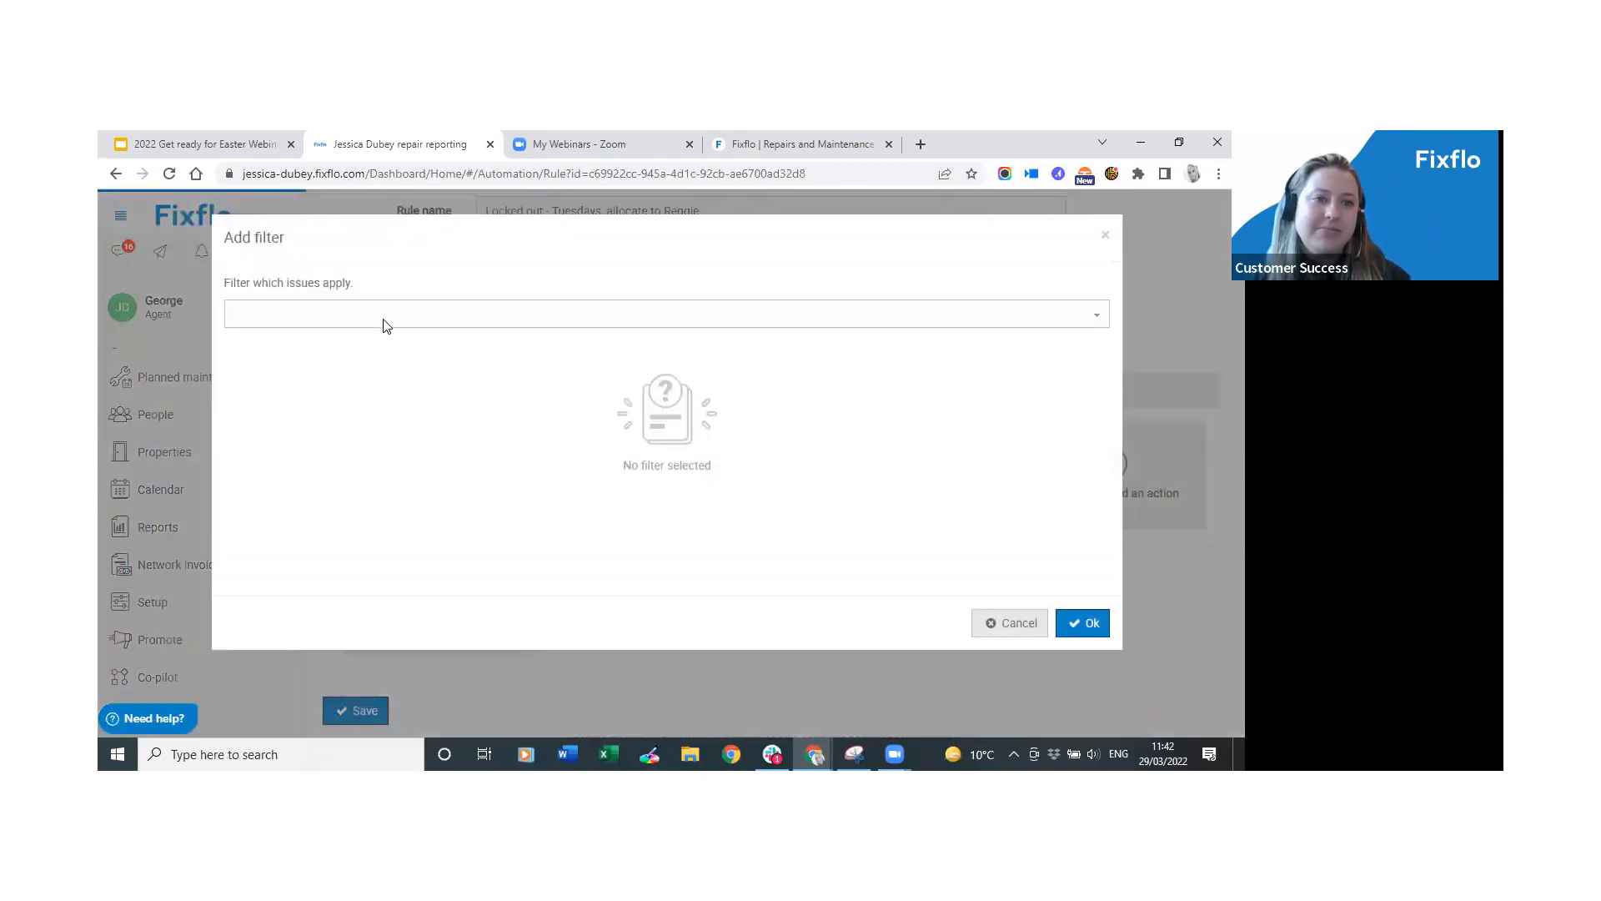
pyautogui.click(385, 321)
pyautogui.click(364, 377)
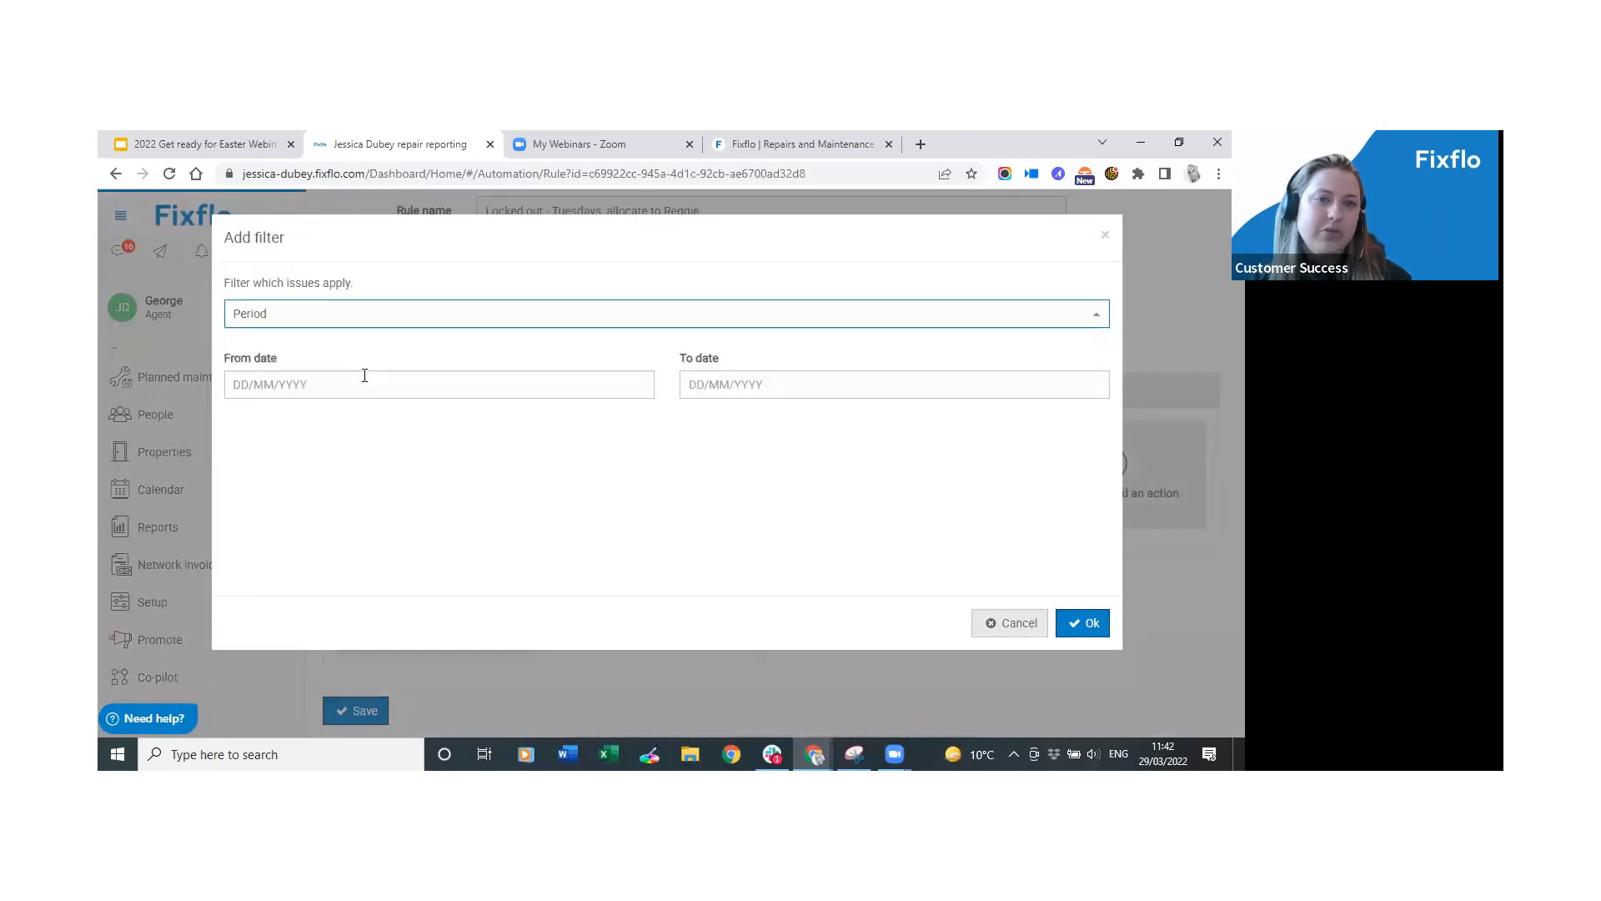
pyautogui.click(359, 383)
pyautogui.click(309, 493)
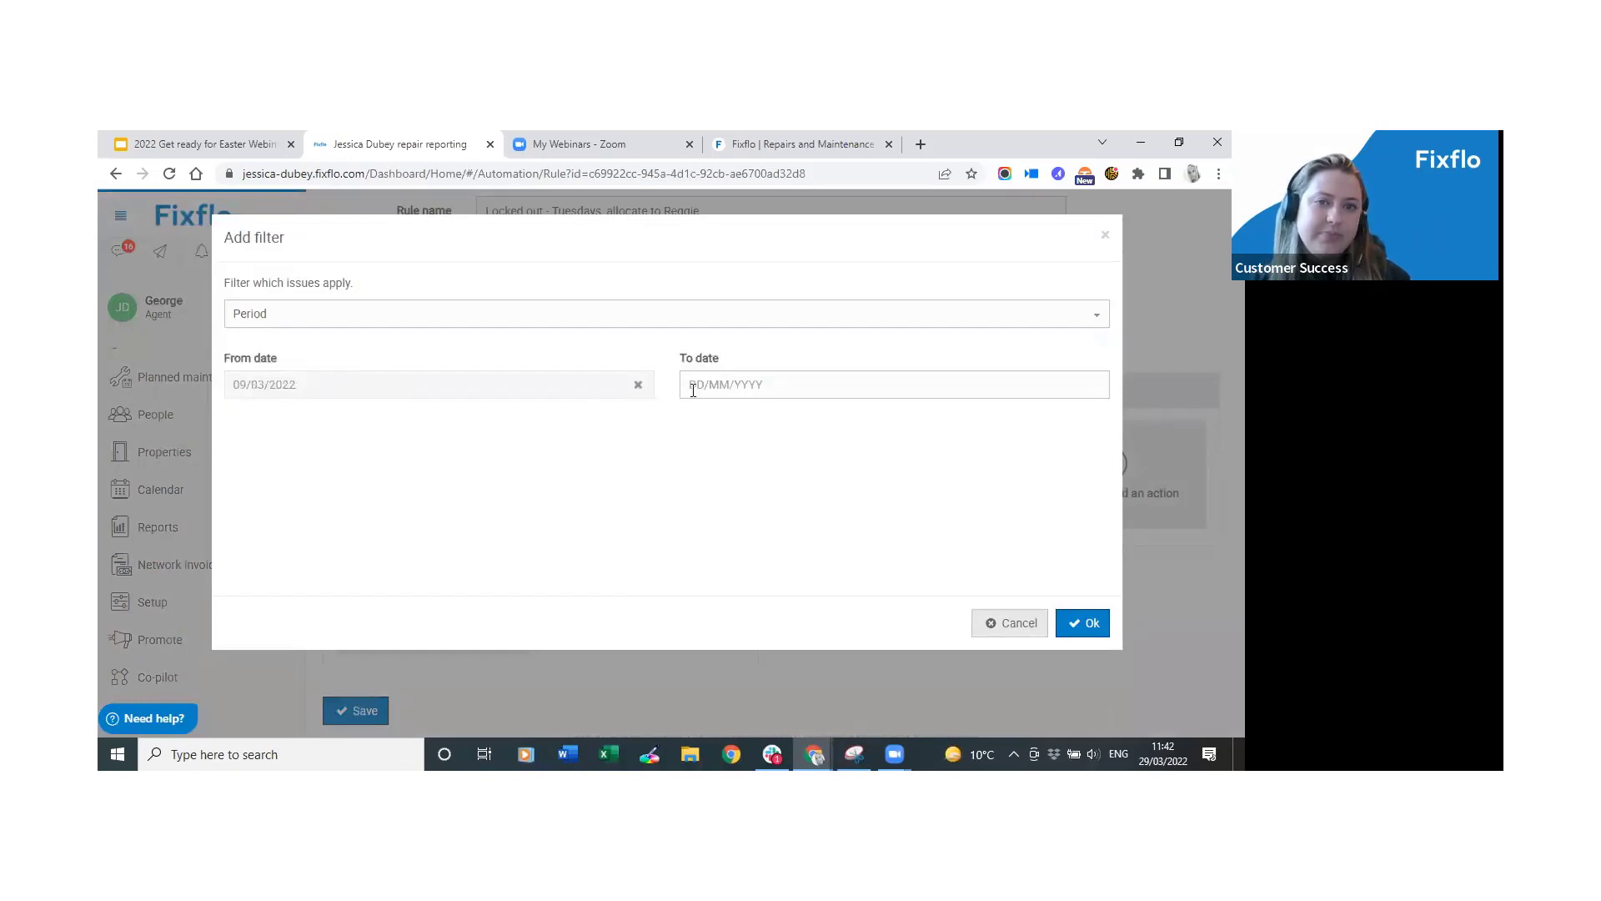
pyautogui.click(692, 388)
pyautogui.click(784, 563)
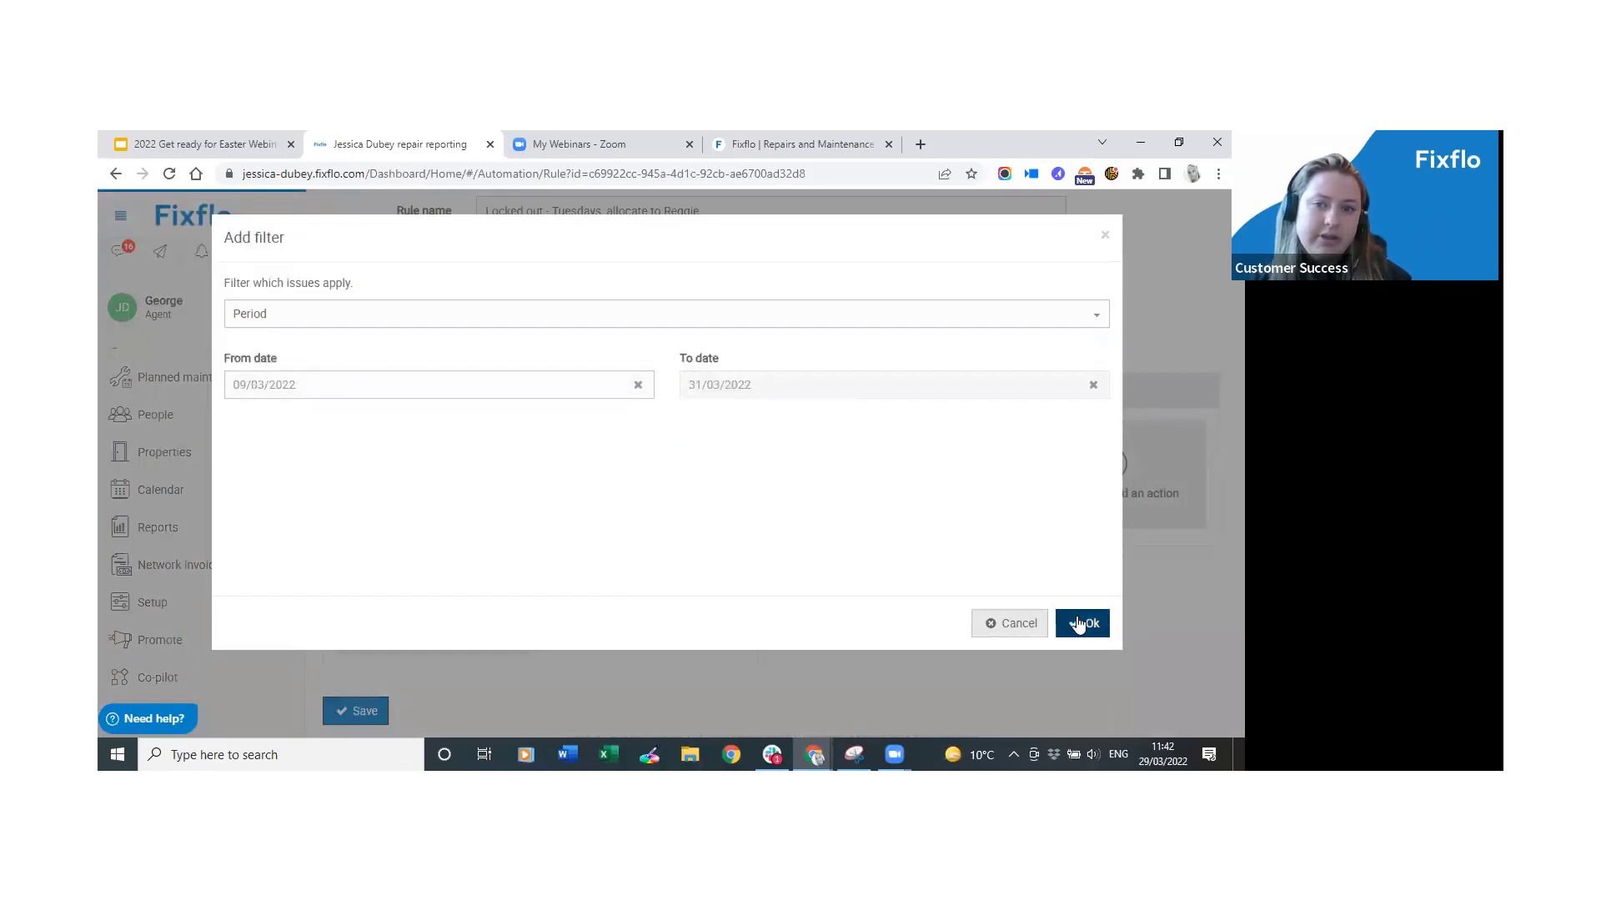
pyautogui.click(1084, 623)
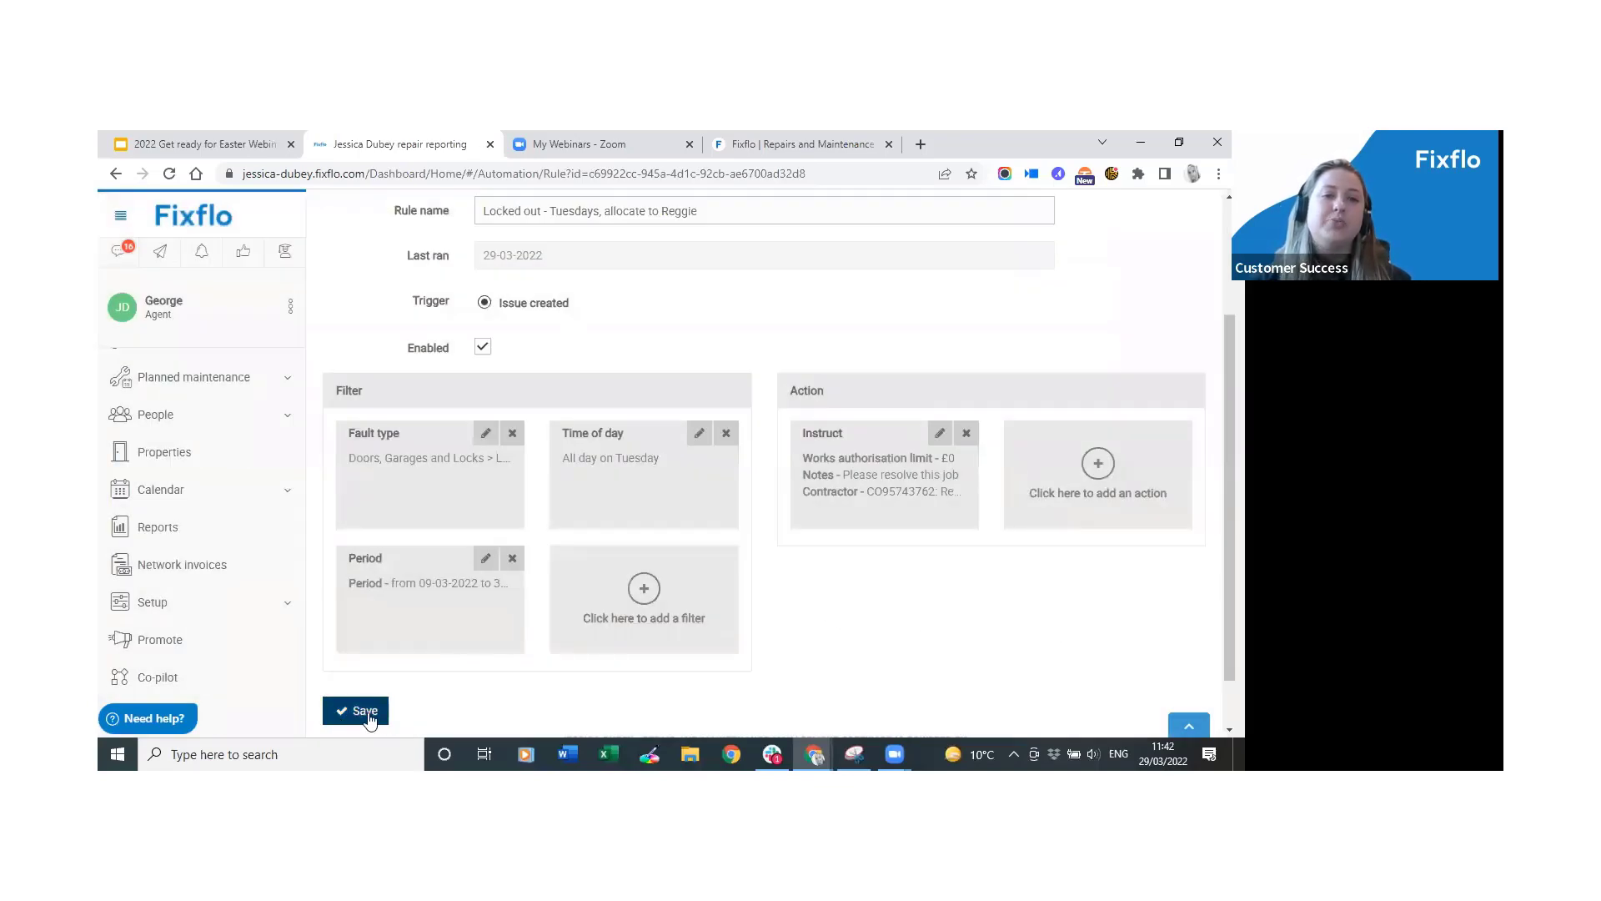
pyautogui.click(222, 675)
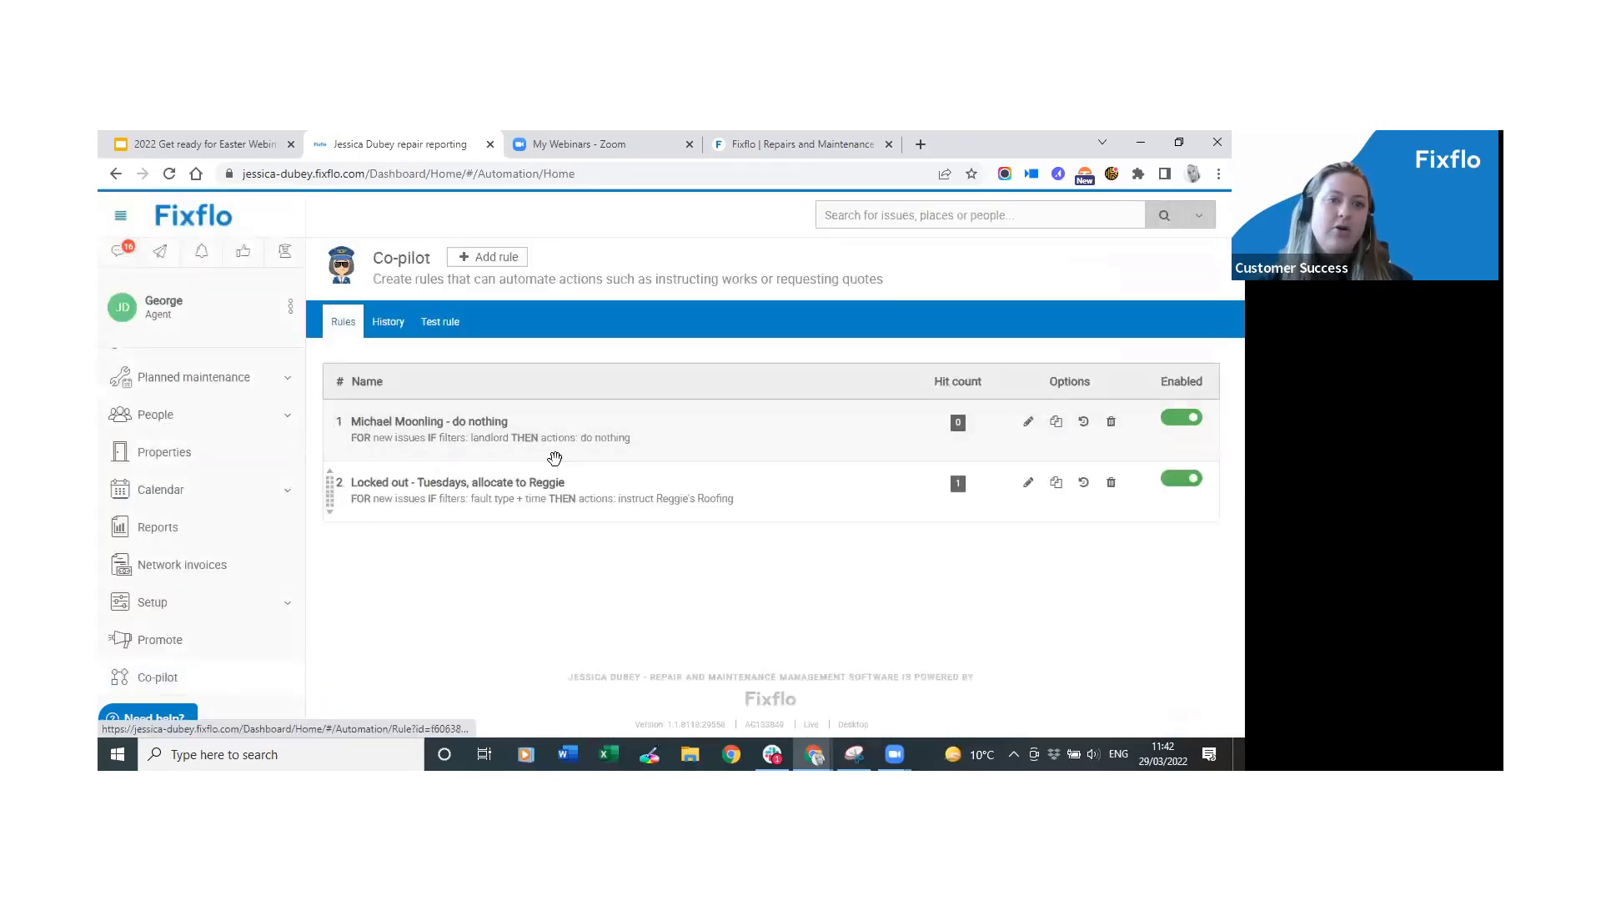
pyautogui.click(526, 494)
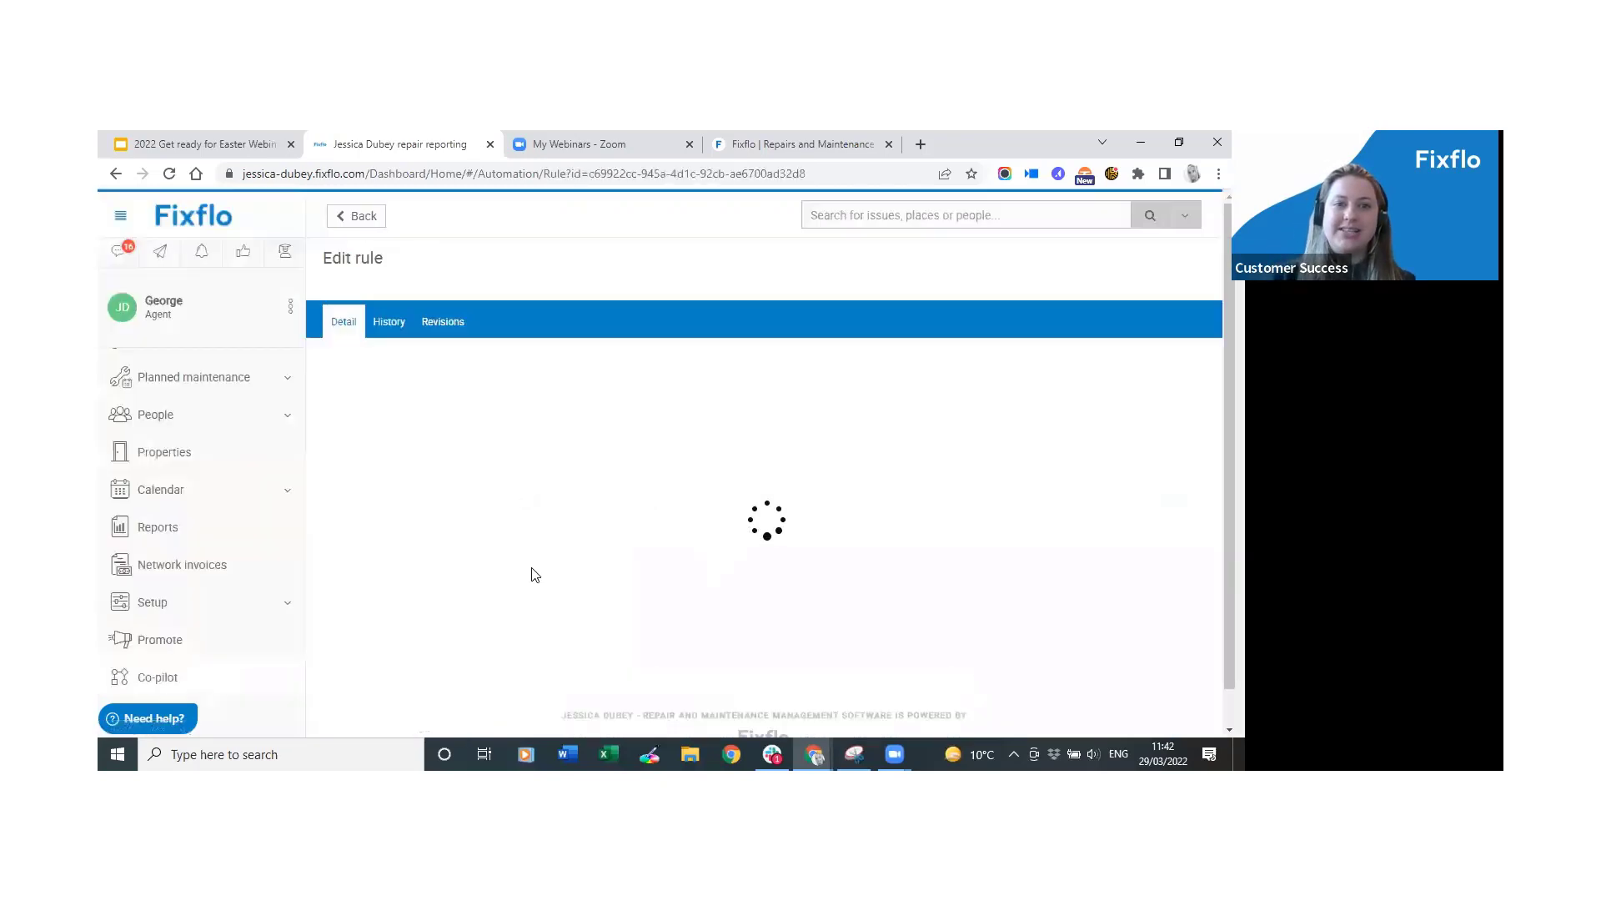
pyautogui.scroll(-1, 543, 643)
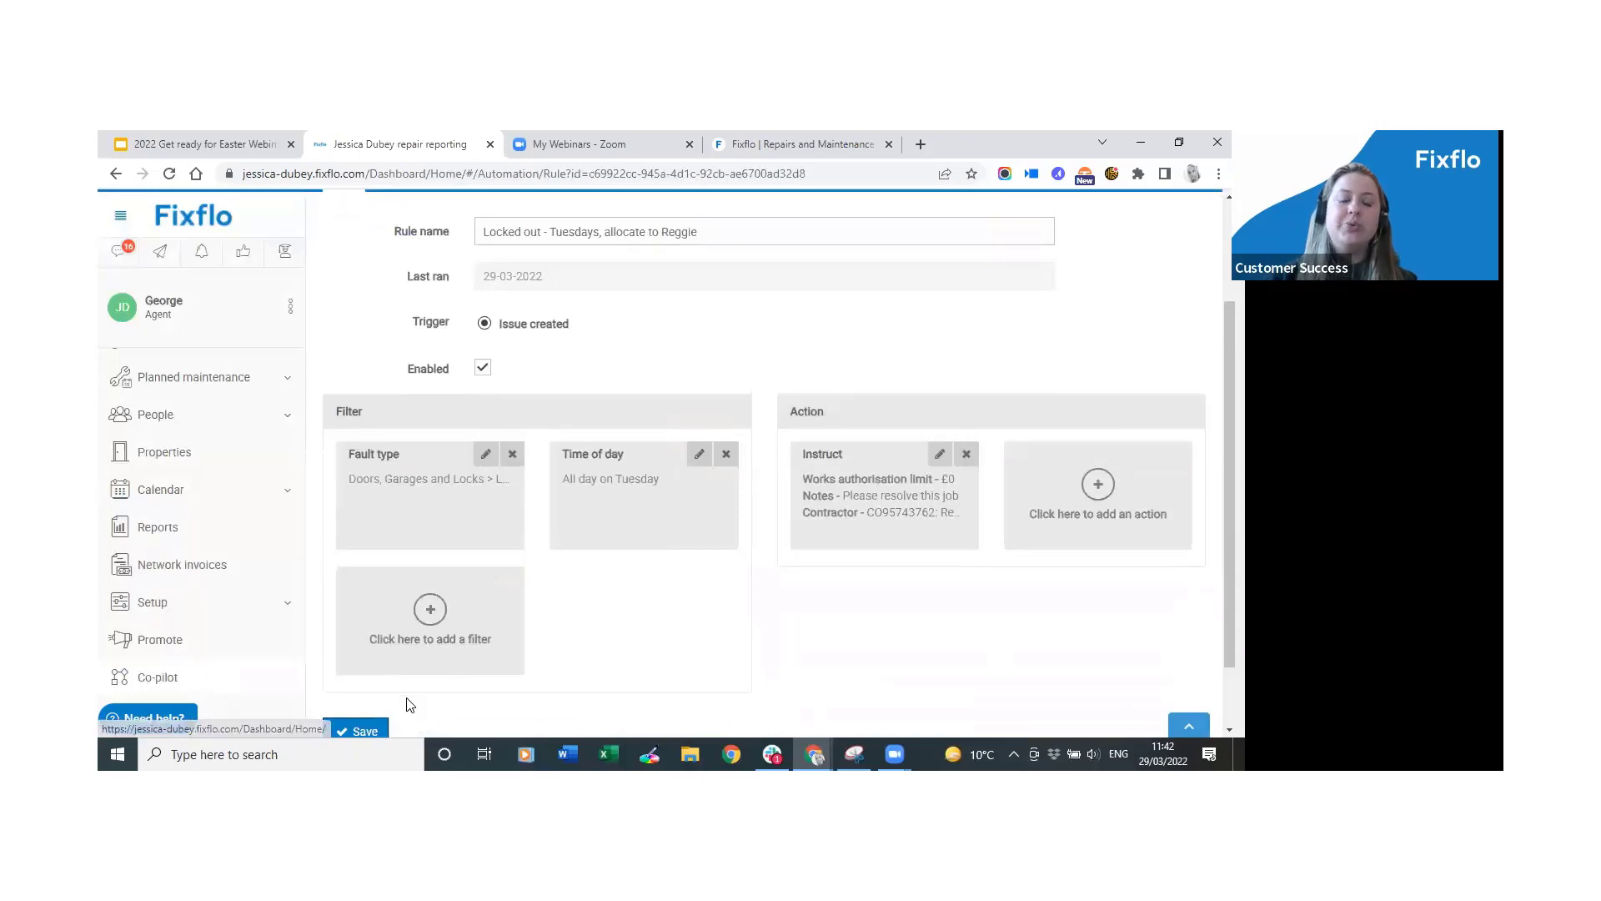
pyautogui.scroll(-1, 386, 726)
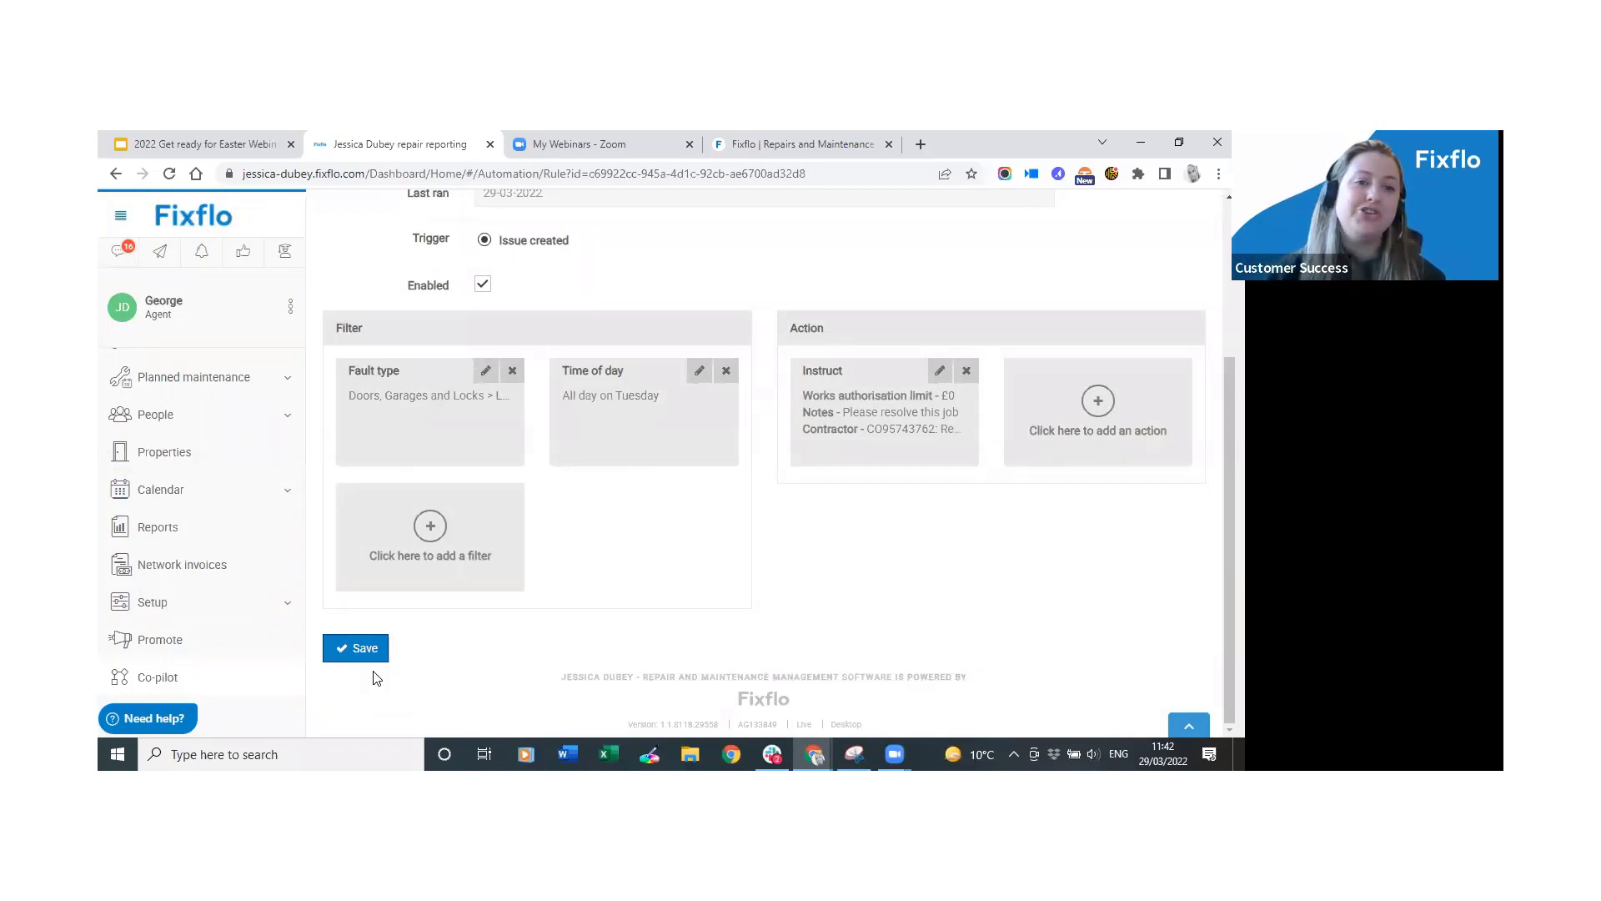
pyautogui.click(417, 529)
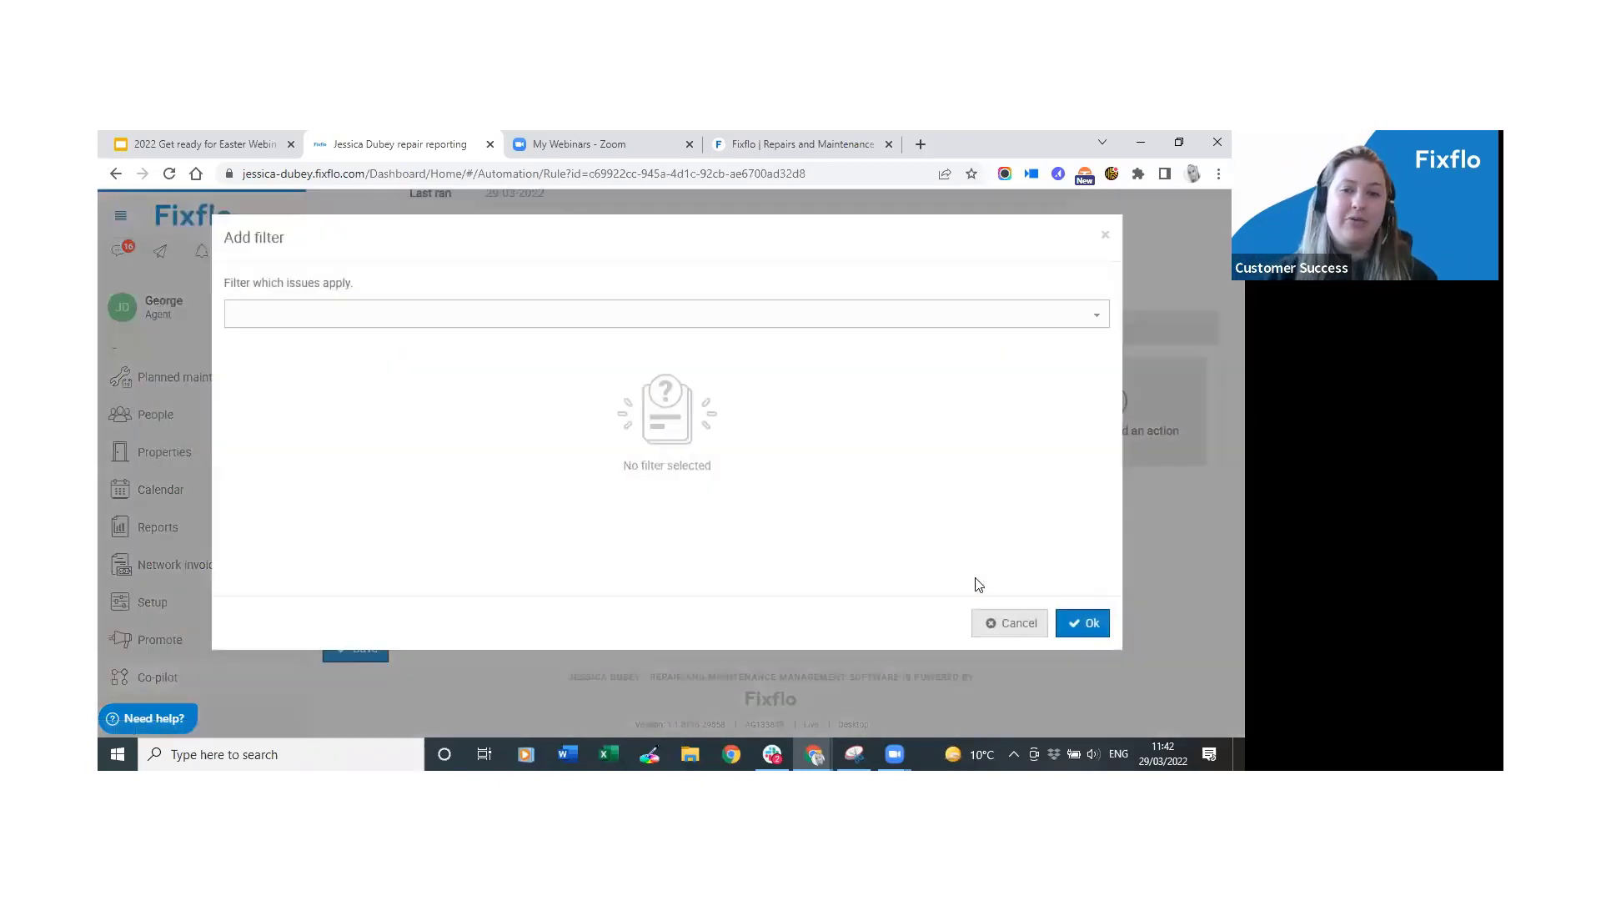
pyautogui.click(1088, 631)
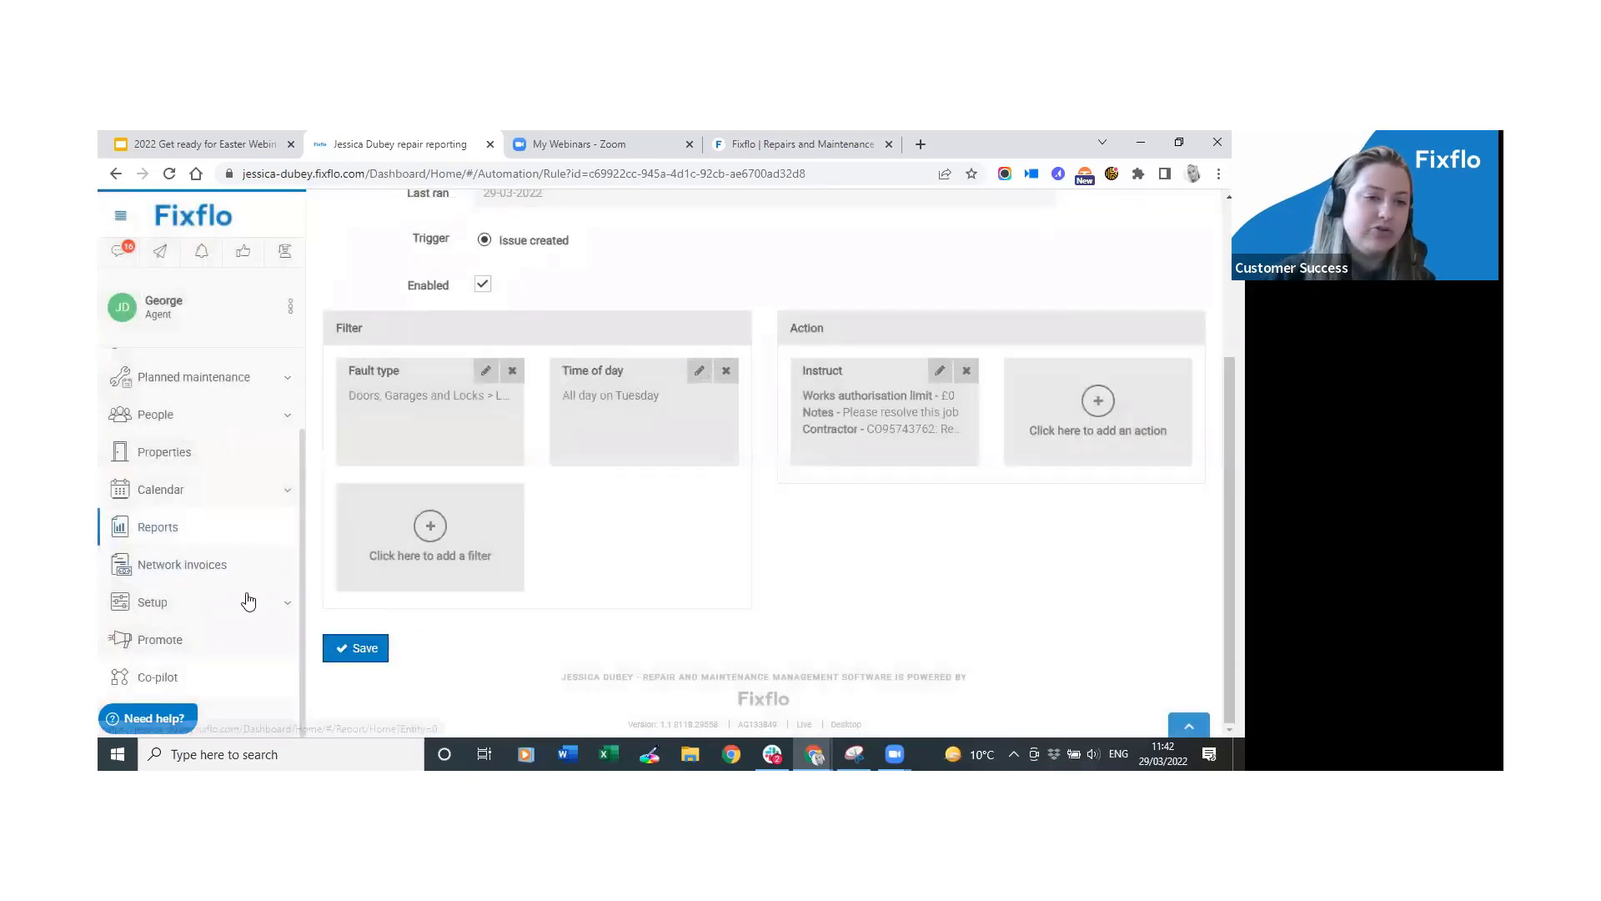
pyautogui.click(219, 680)
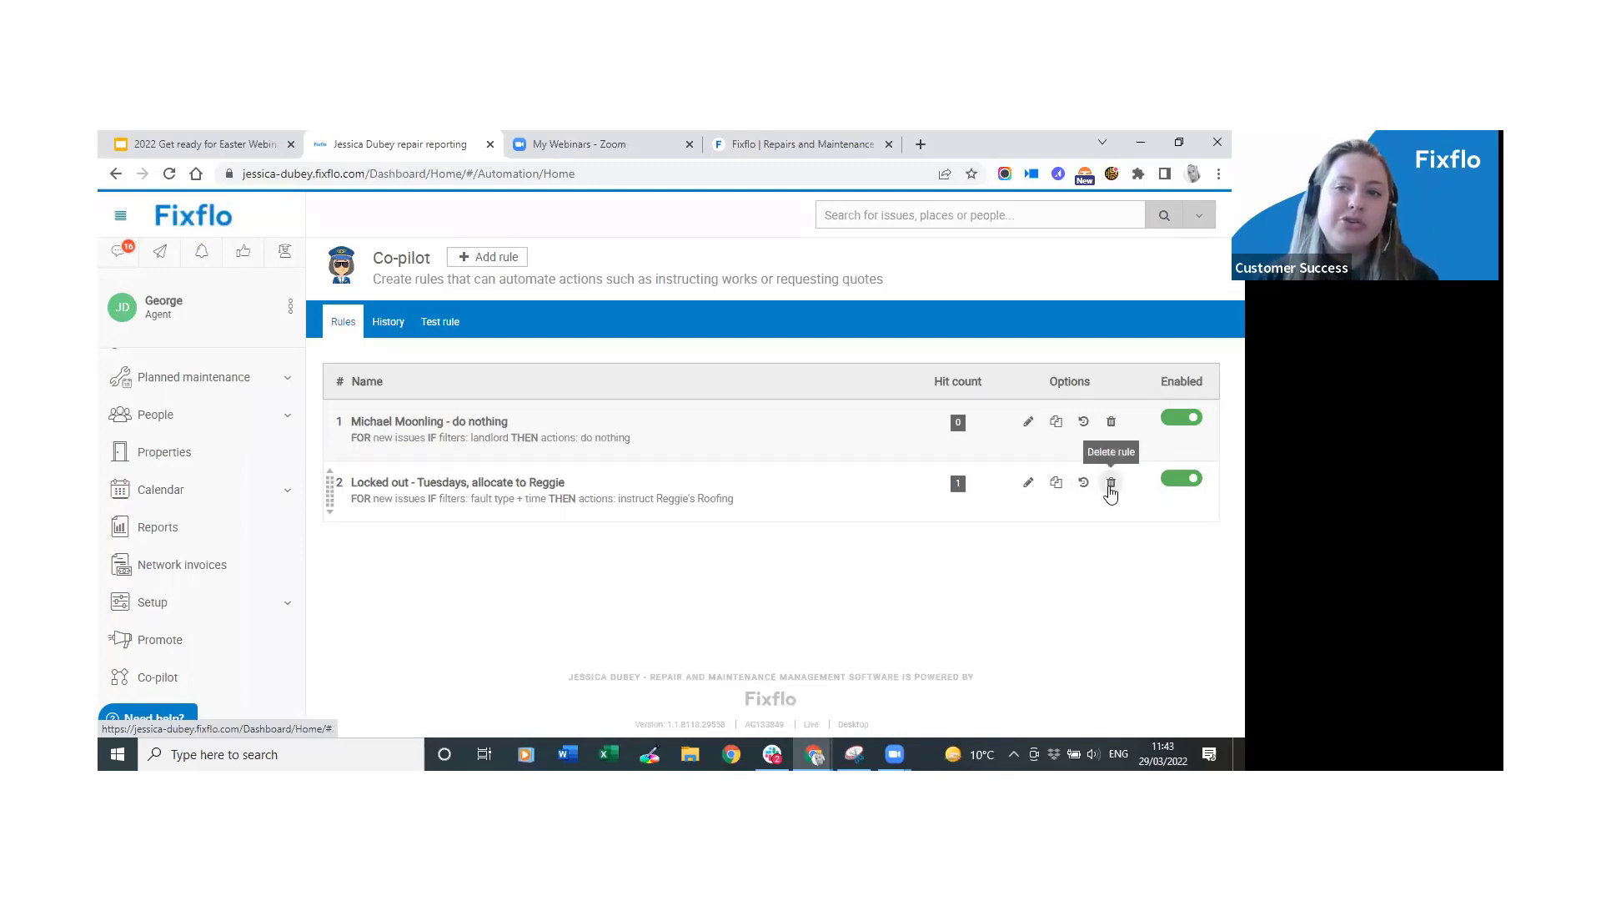
pyautogui.click(1181, 481)
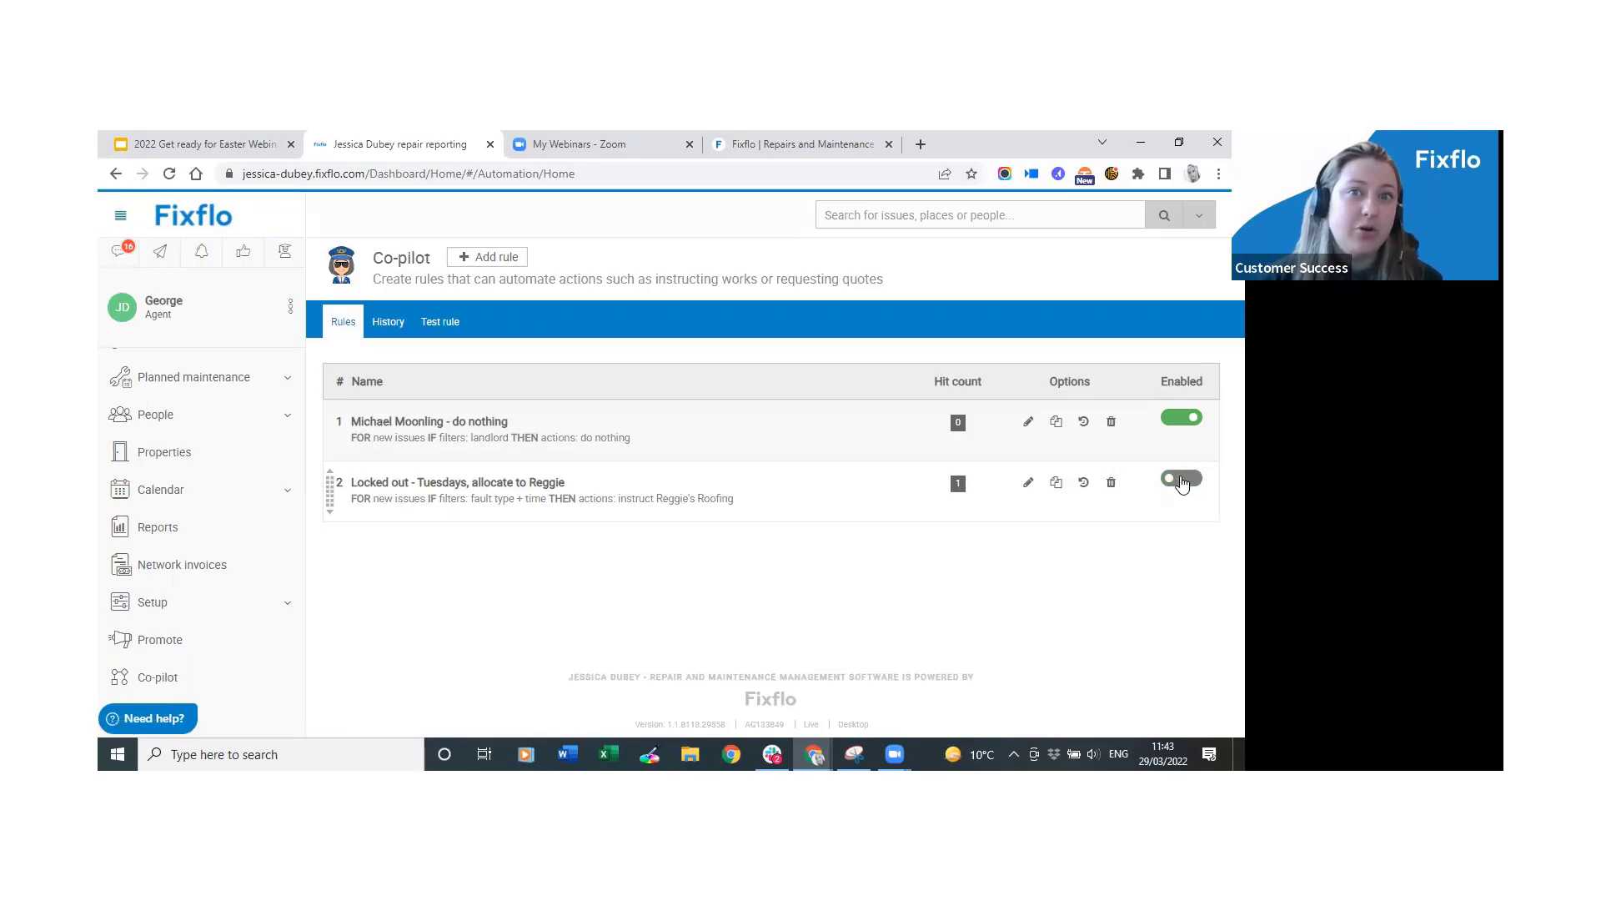
pyautogui.click(1182, 480)
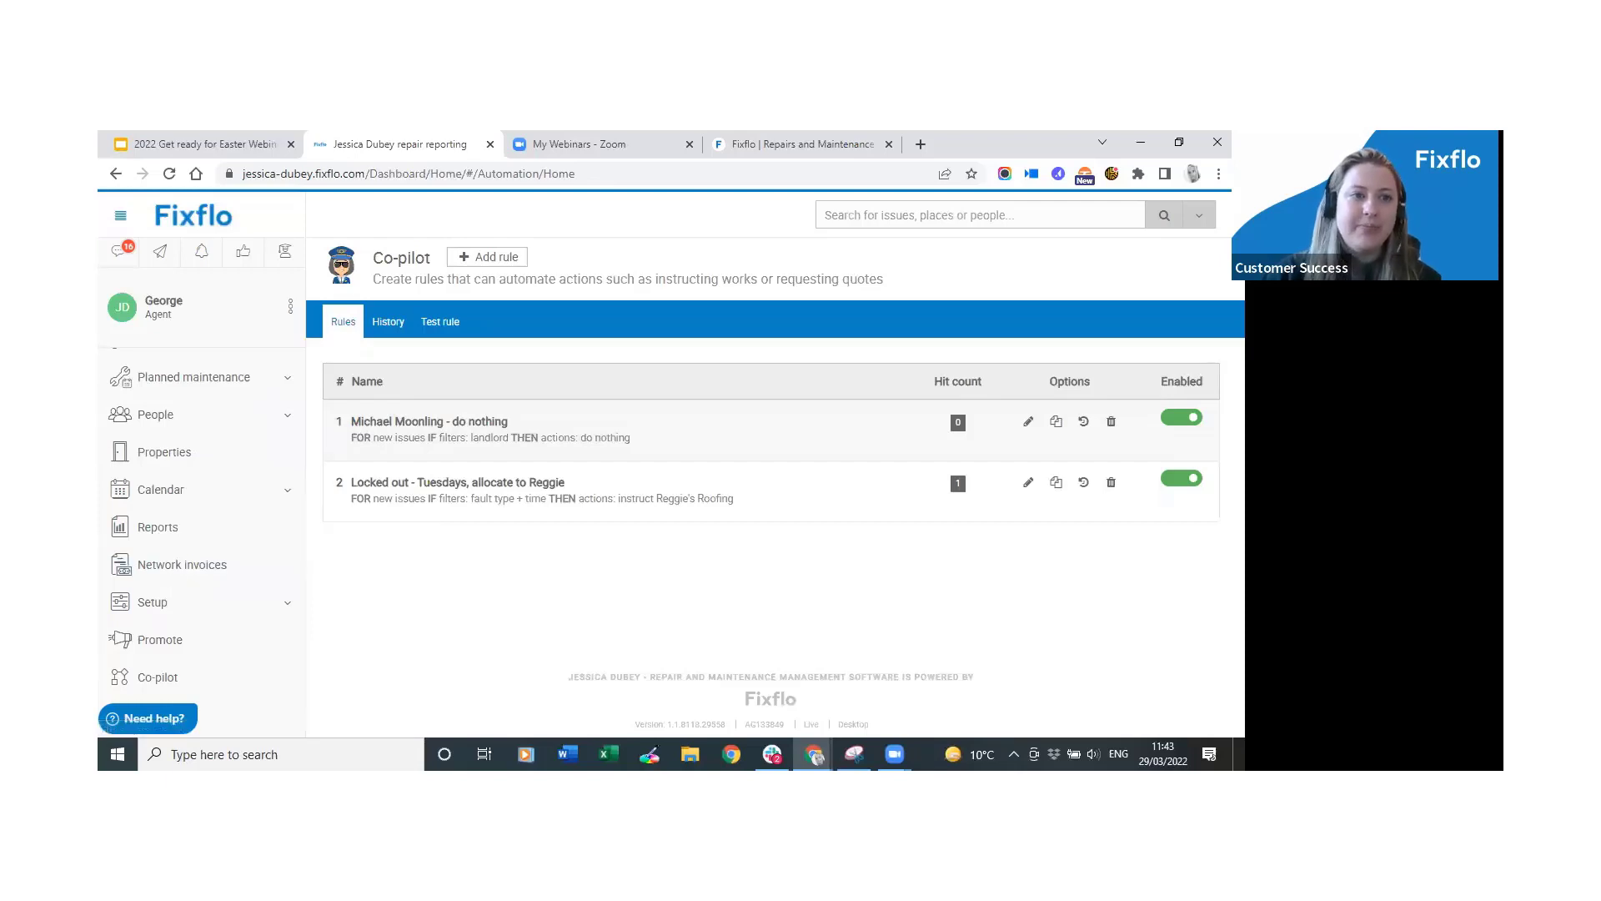
# Switch to the Easter webinar Google Slides deck and present its final 'Thank you.' slide.
pyautogui.scroll(1, 213, 524)
pyautogui.scroll(1, 215, 517)
pyautogui.scroll(1, 215, 510)
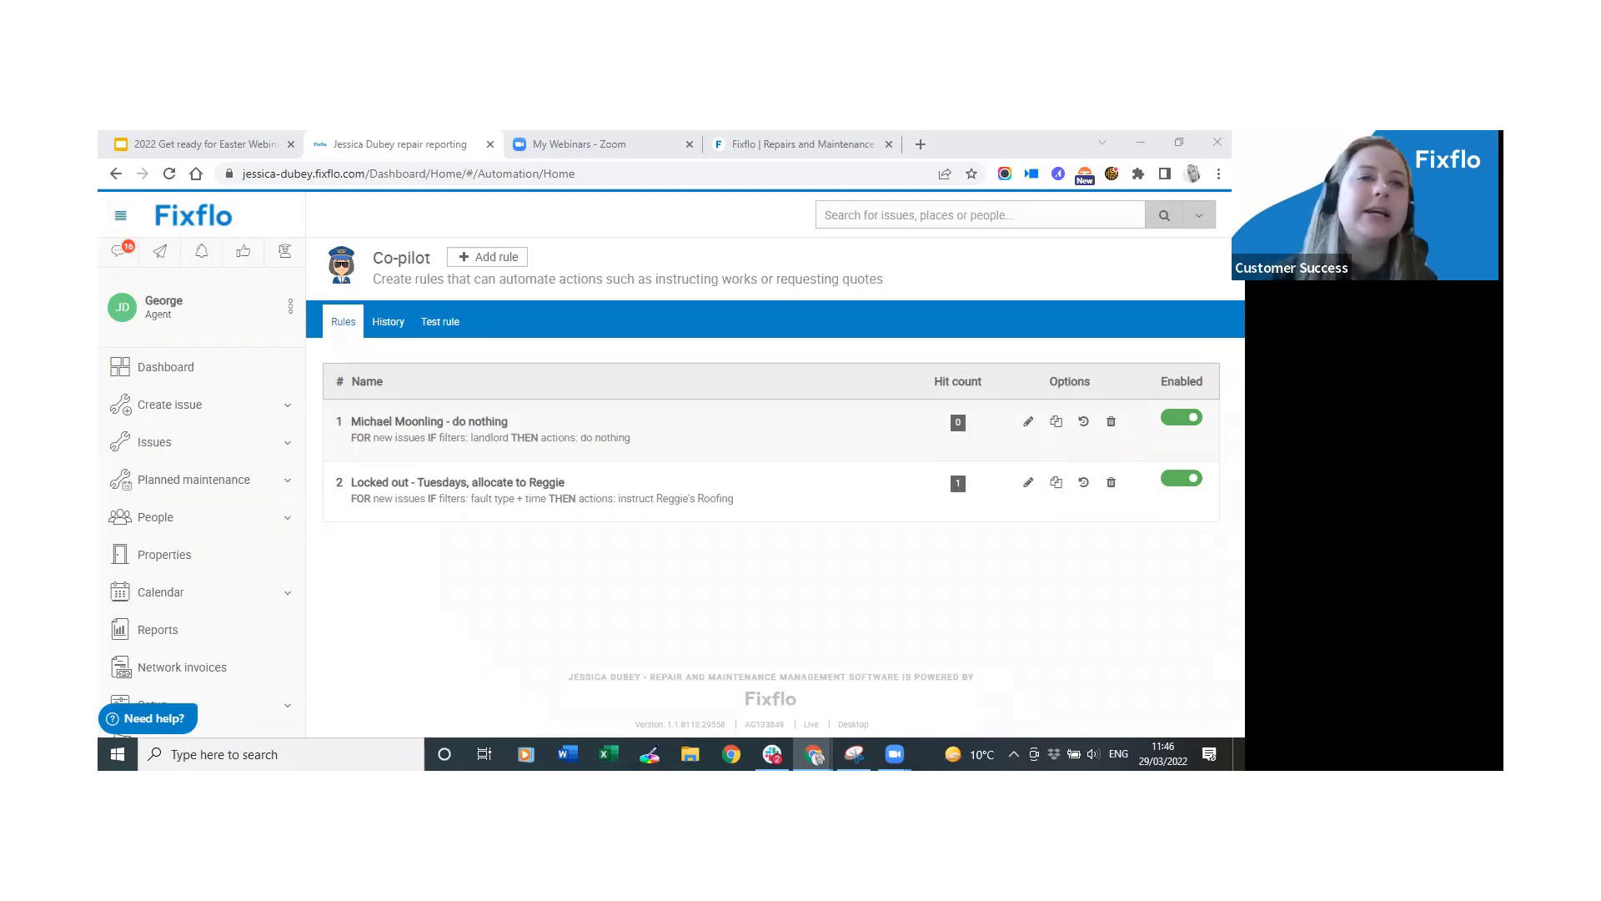
pyautogui.click(189, 143)
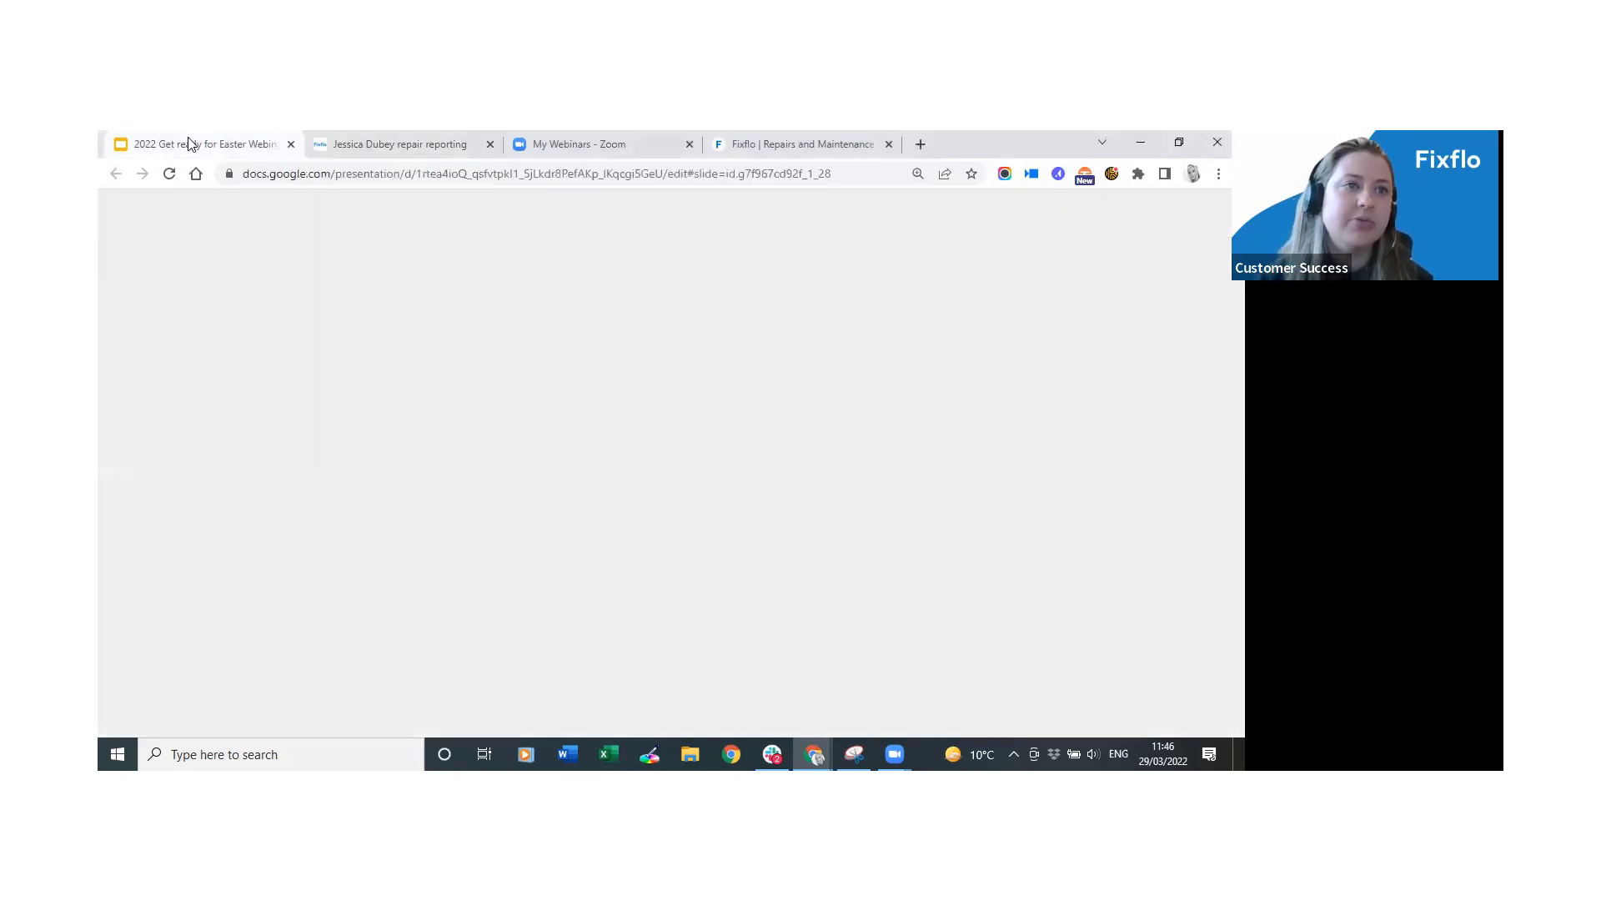
pyautogui.click(1009, 221)
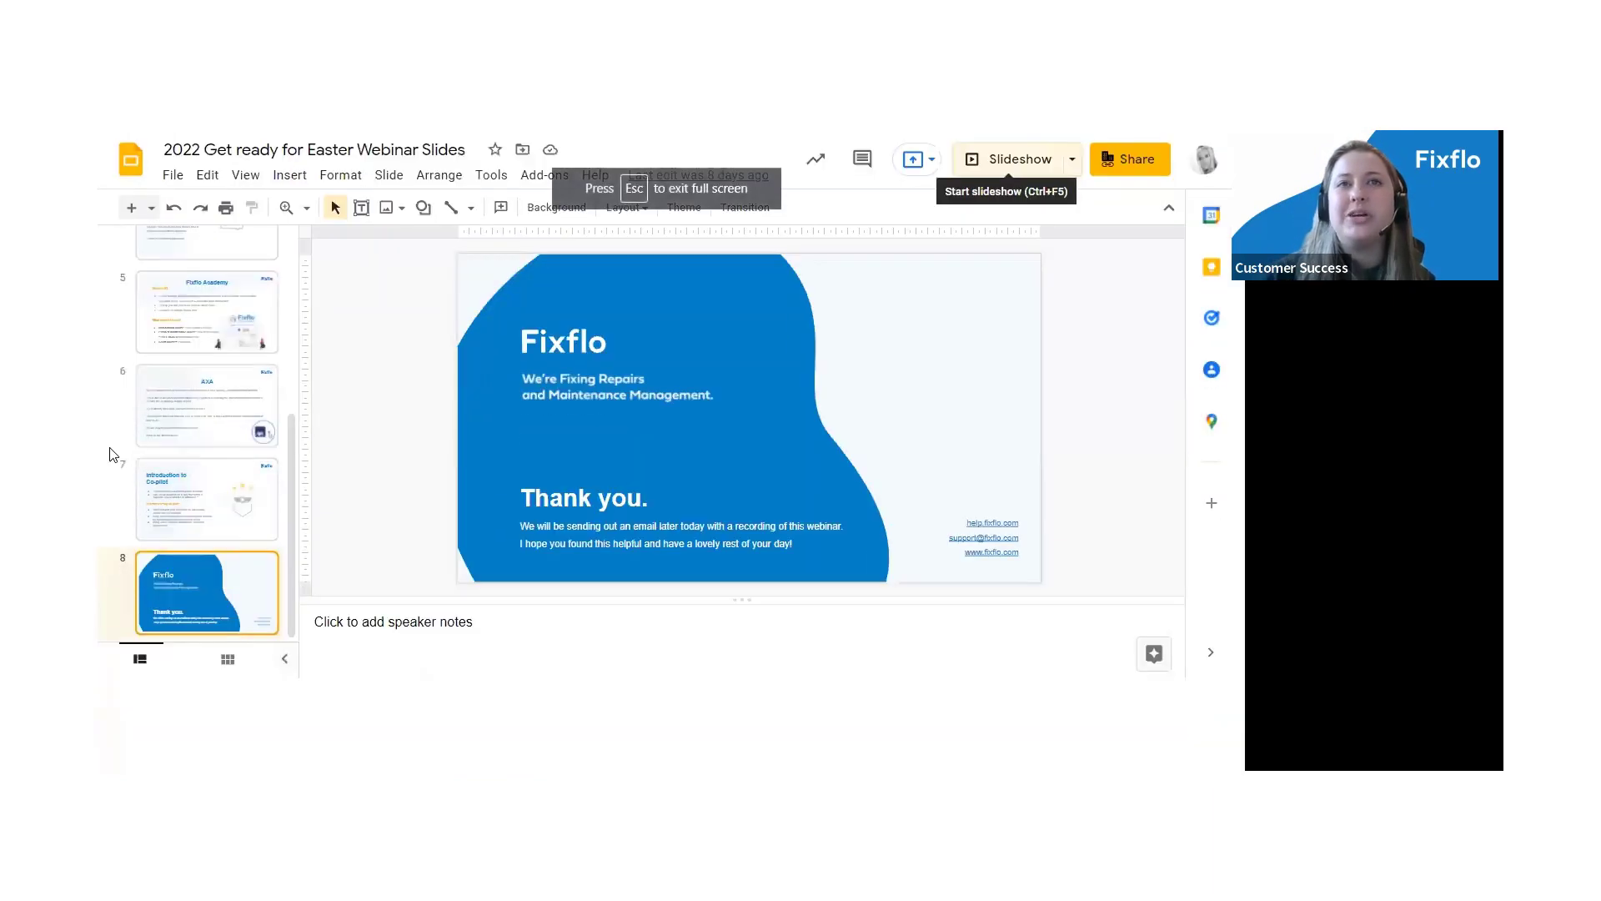